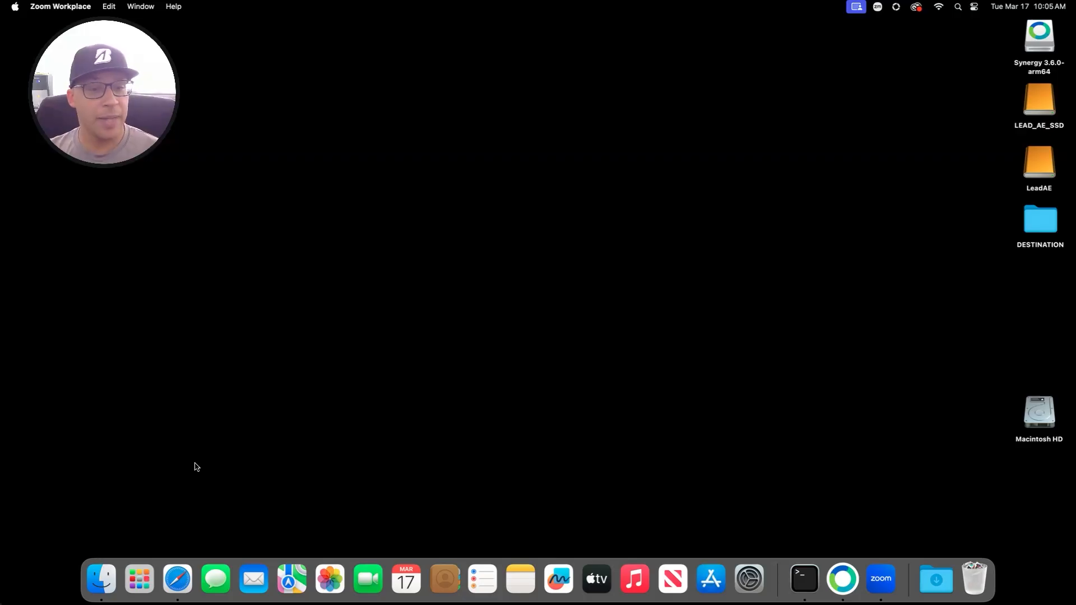
# Step: Launch LeadAEAssist from Launchpad and position its window toward the left
pyautogui.click(139, 579)
pyautogui.click(664, 461)
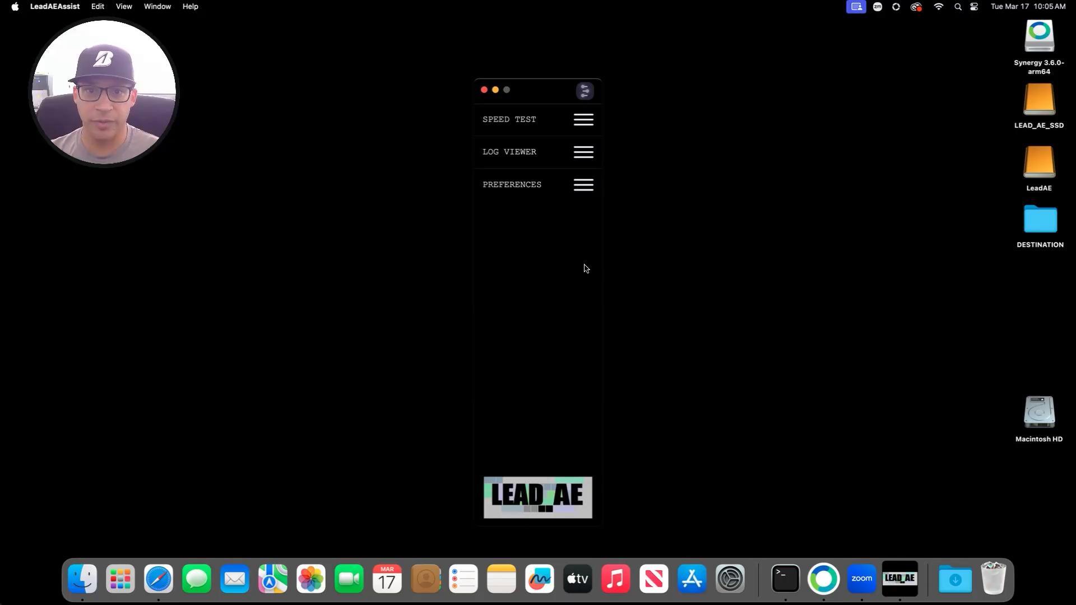
pyautogui.moveTo(553, 100); pyautogui.dragTo(295, 110)
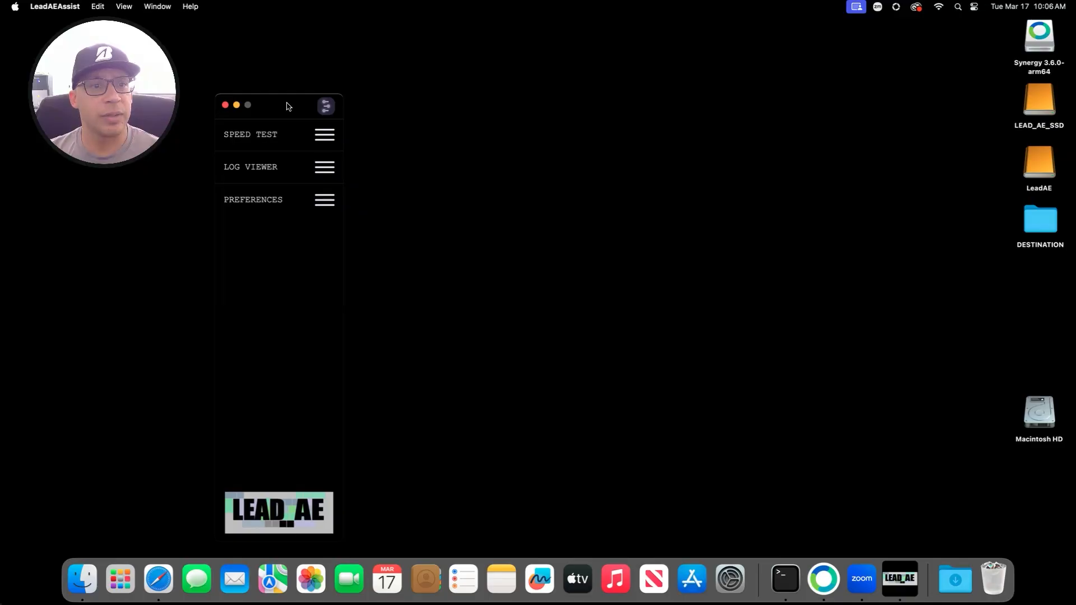
pyautogui.moveTo(287, 106); pyautogui.dragTo(307, 109)
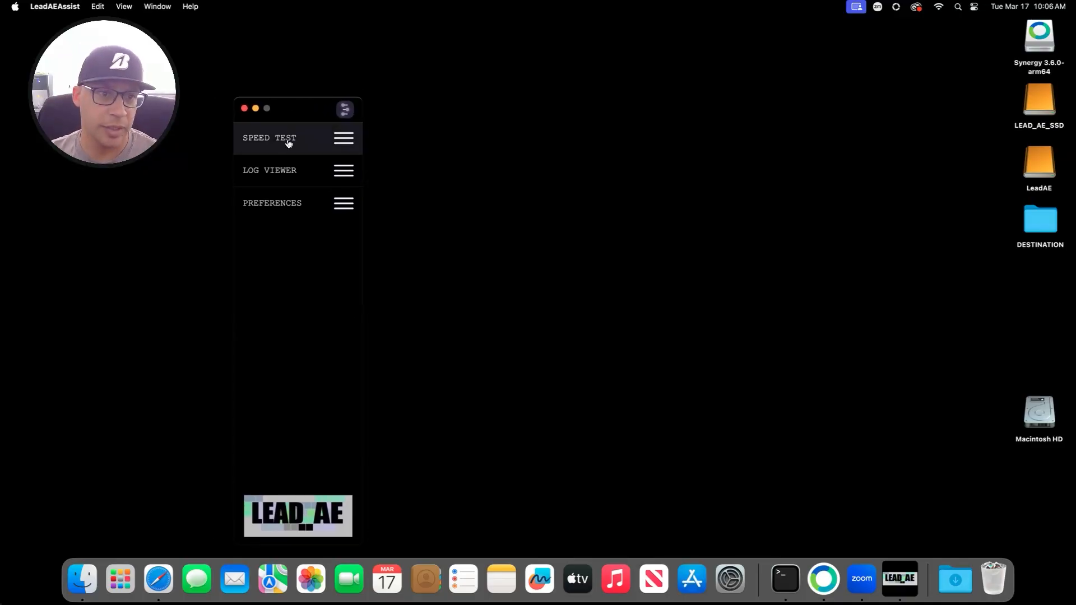
# Step: Look through the Speed Test, Log Viewer and Preferences pages
pyautogui.click(330, 138)
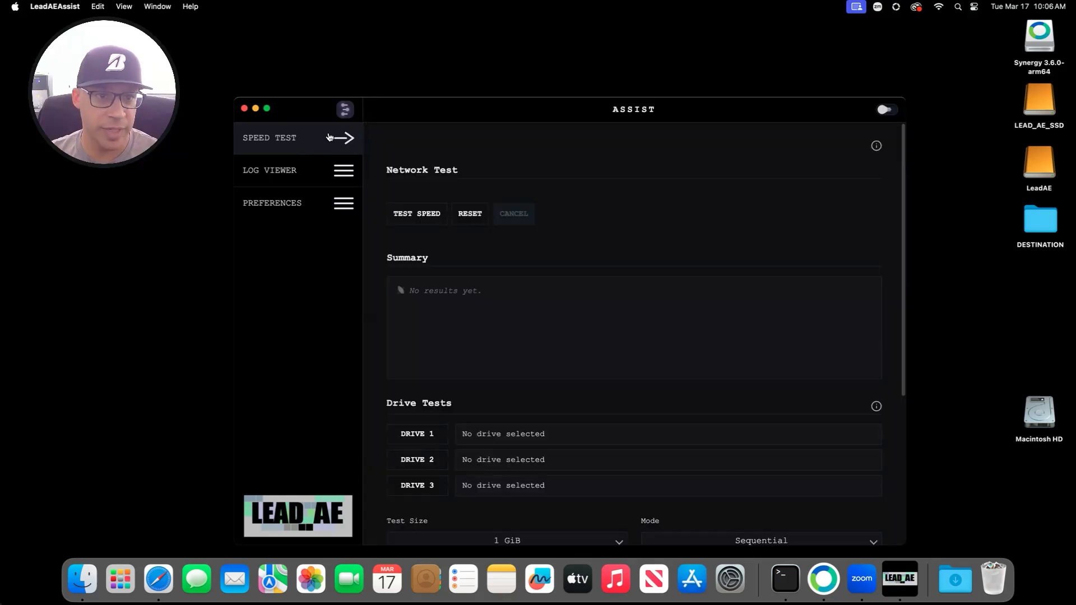
pyautogui.scroll(-5, 583, 342)
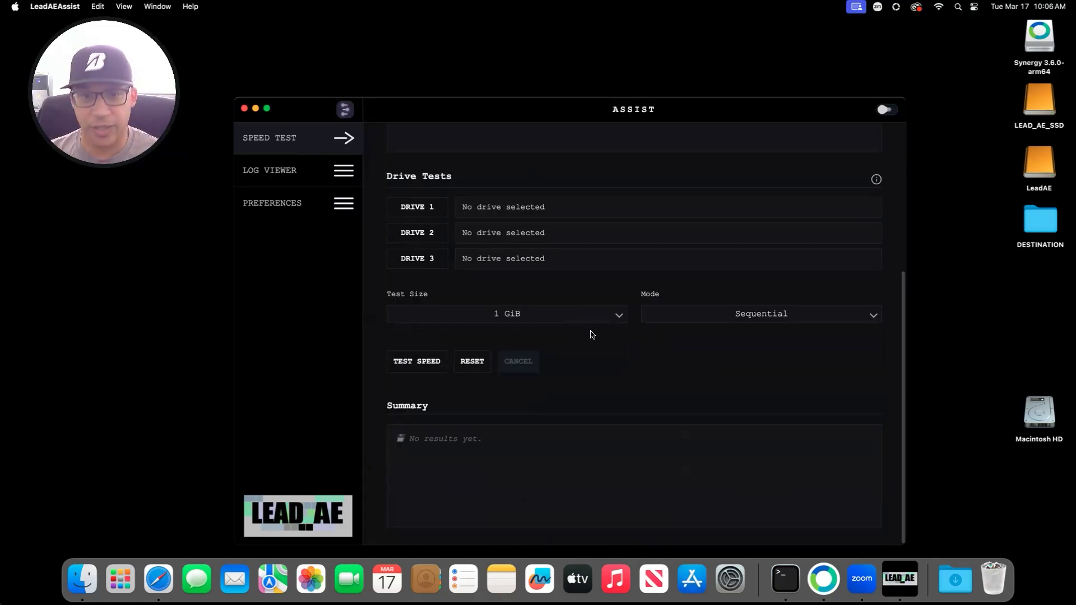
pyautogui.scroll(5, 591, 335)
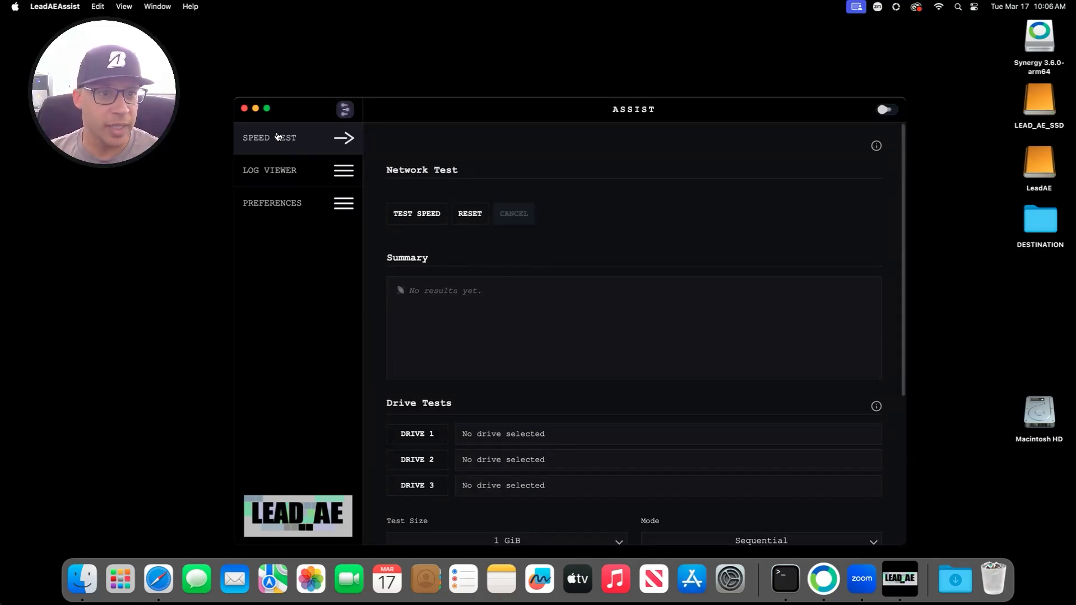
pyautogui.click(297, 170)
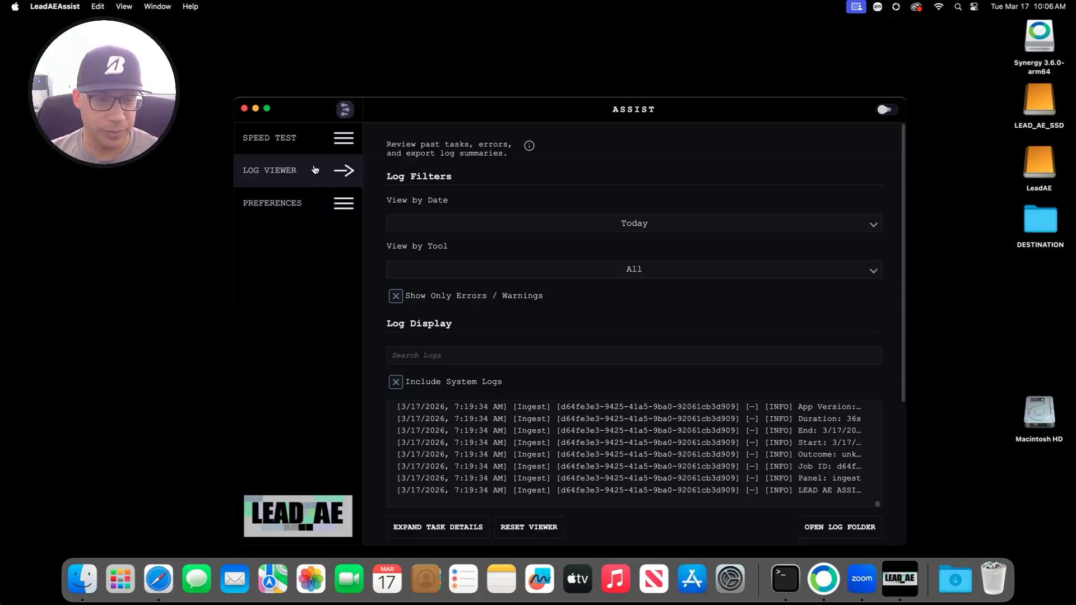
pyautogui.click(301, 207)
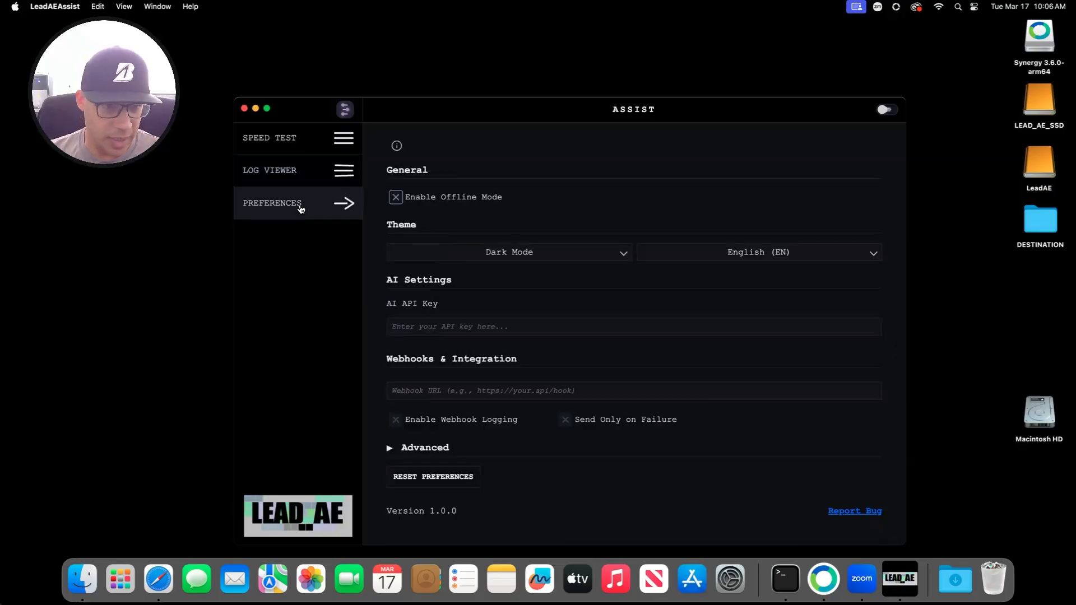
# Step: Switch the interface language to Japanese, back to English, then return to Speed Test
pyautogui.click(813, 255)
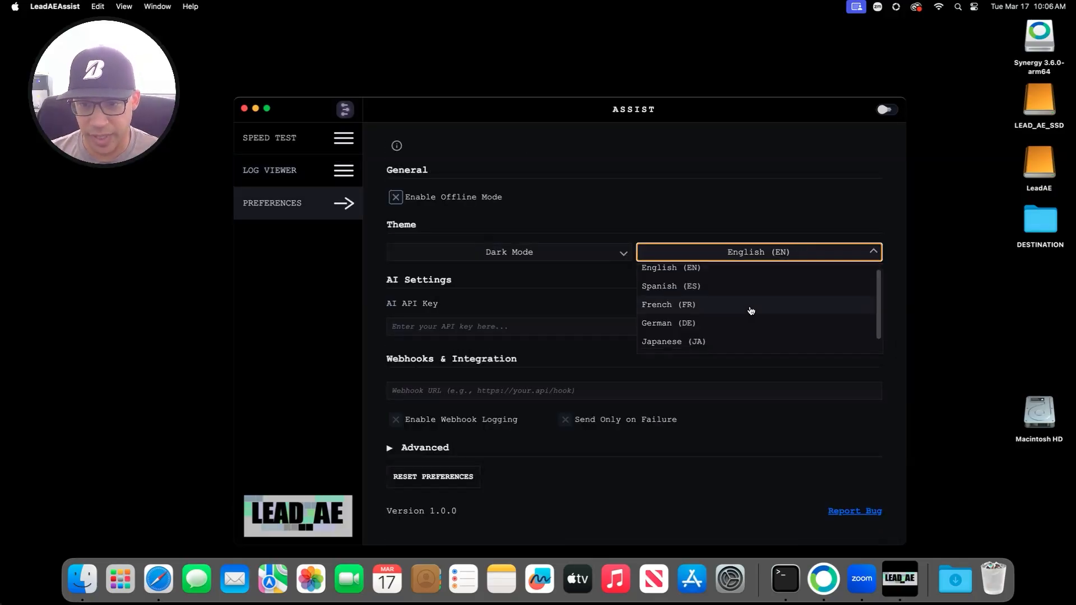
pyautogui.scroll(-1, 749, 314)
pyautogui.click(730, 325)
pyautogui.click(729, 259)
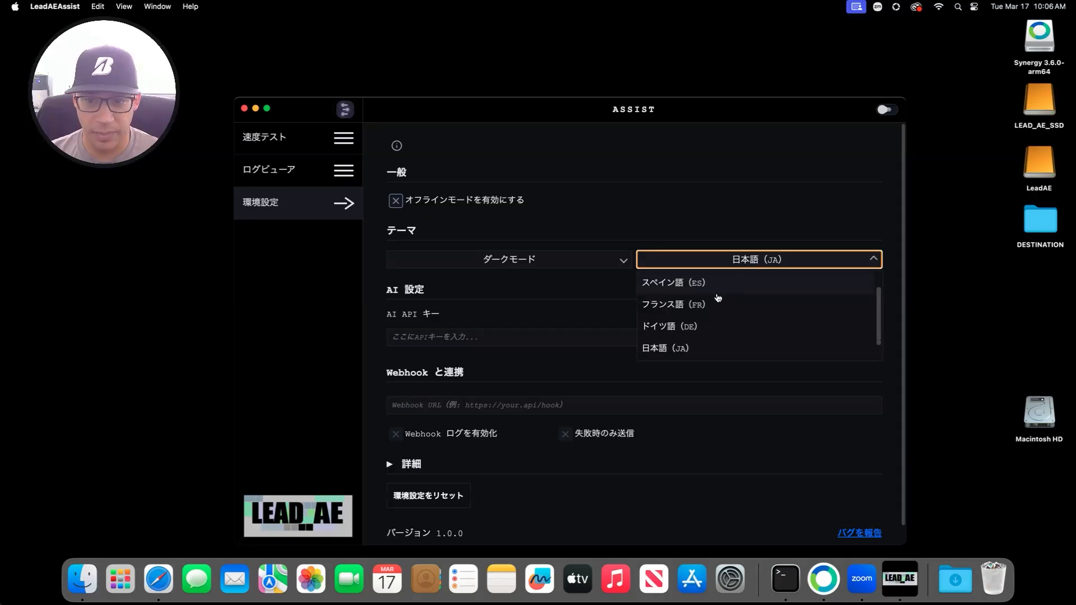
pyautogui.scroll(1, 720, 302)
pyautogui.click(724, 279)
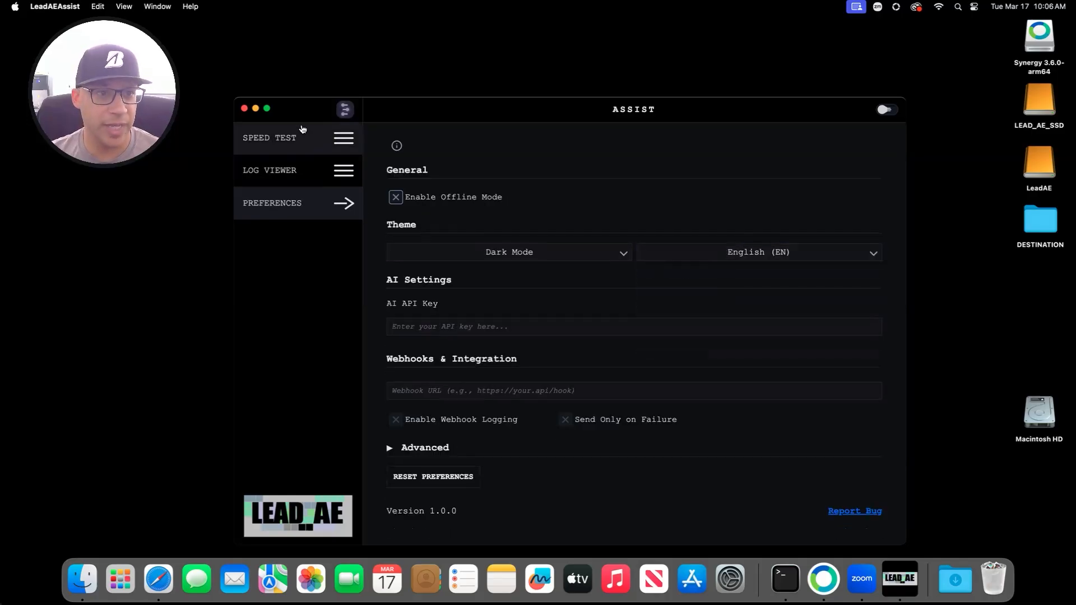
pyautogui.click(309, 144)
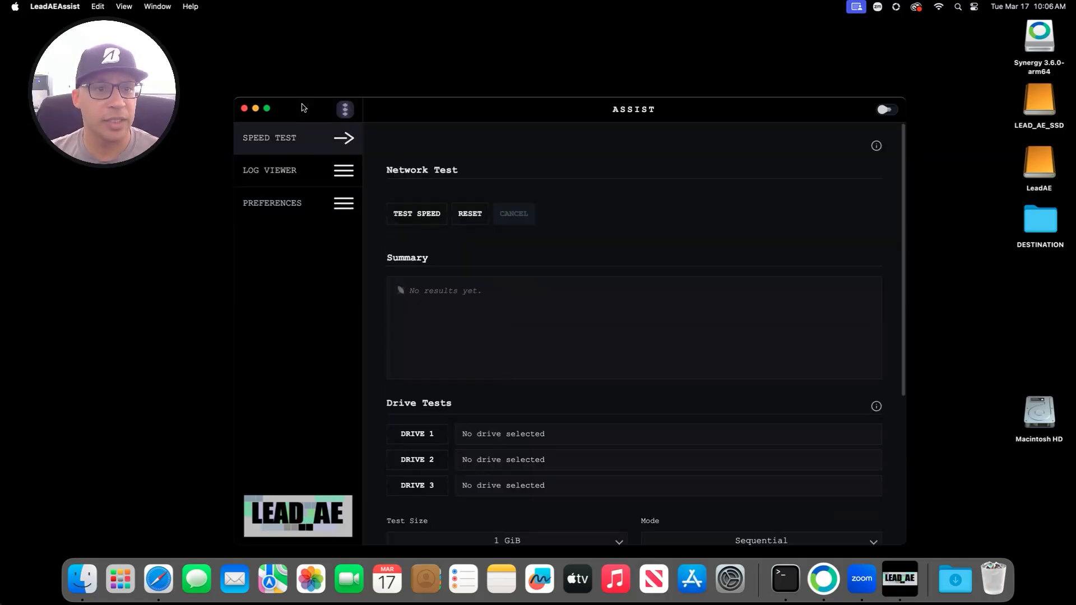
# Step: Open the Version & Build page and scroll through the licensing and billing info
pyautogui.click(343, 109)
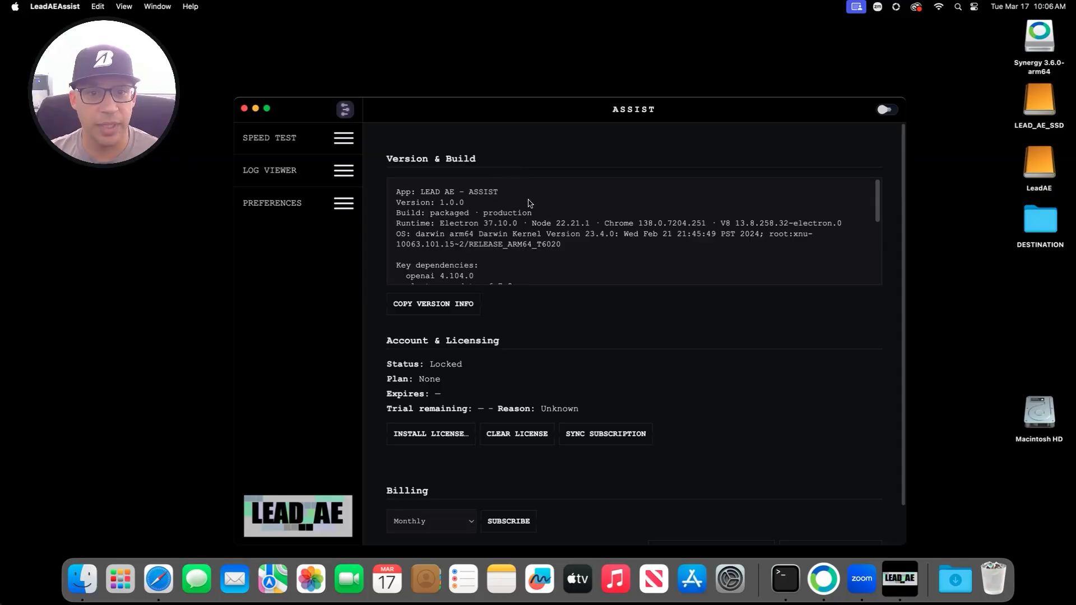
pyautogui.scroll(-8, 559, 223)
pyautogui.scroll(8, 561, 231)
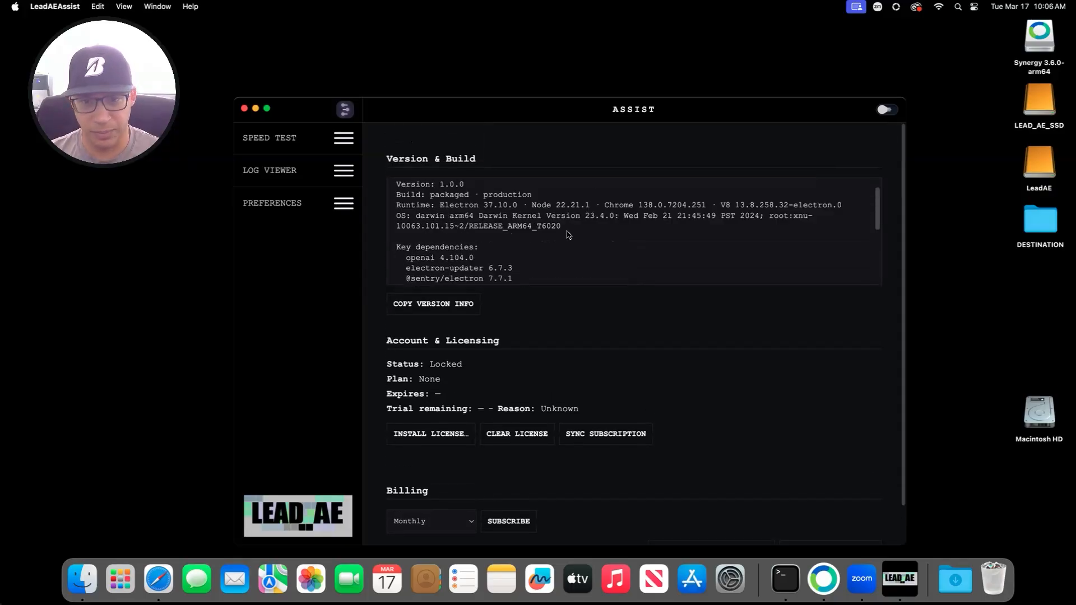
pyautogui.scroll(2, 569, 234)
pyautogui.scroll(-5, 571, 231)
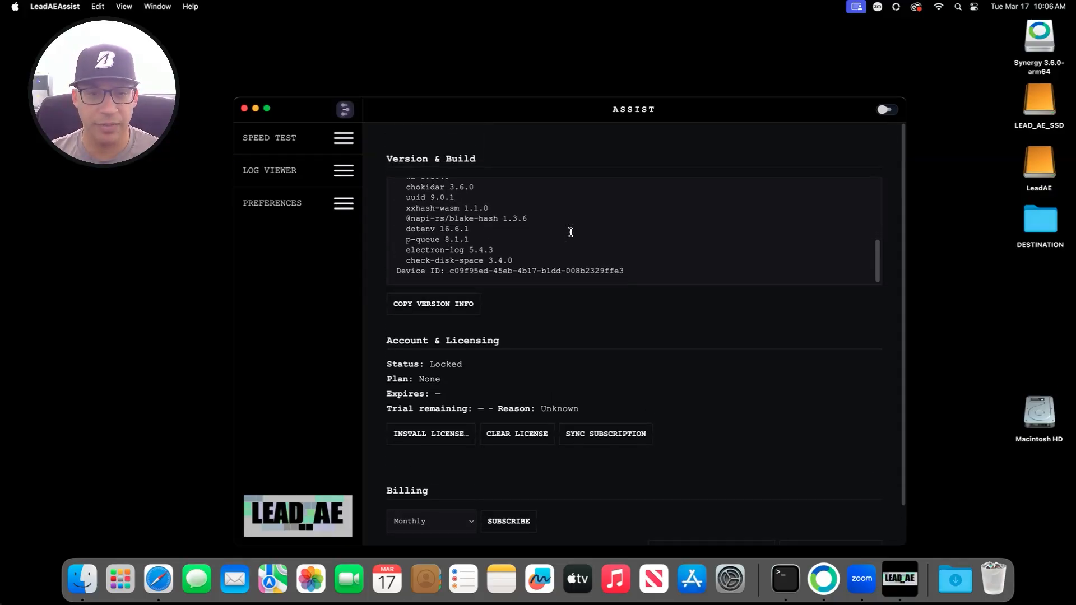
pyautogui.scroll(-2, 570, 233)
pyautogui.scroll(5, 547, 215)
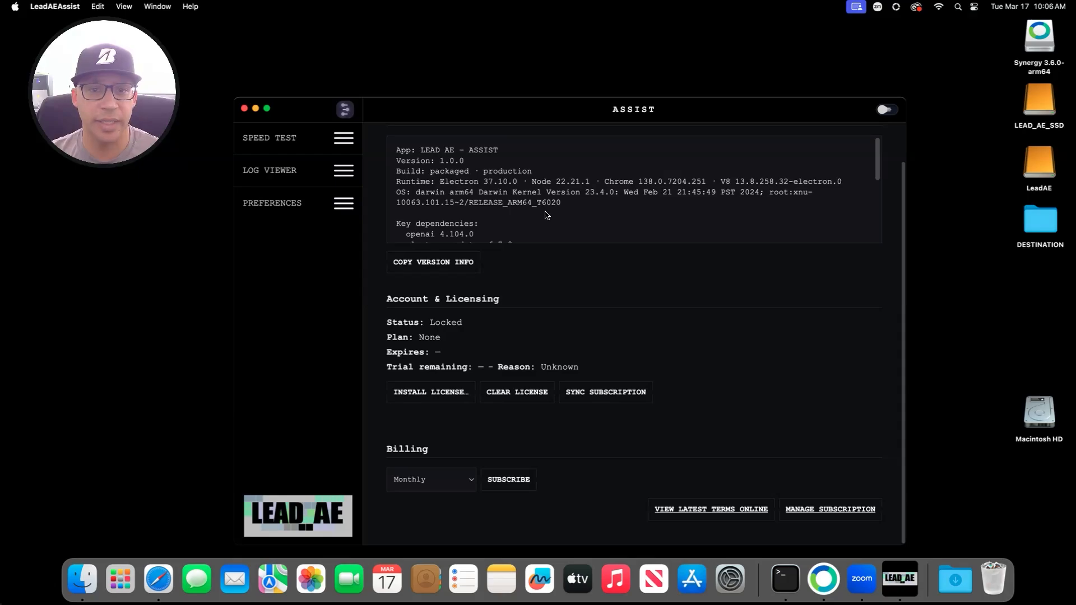
pyautogui.scroll(-6, 546, 213)
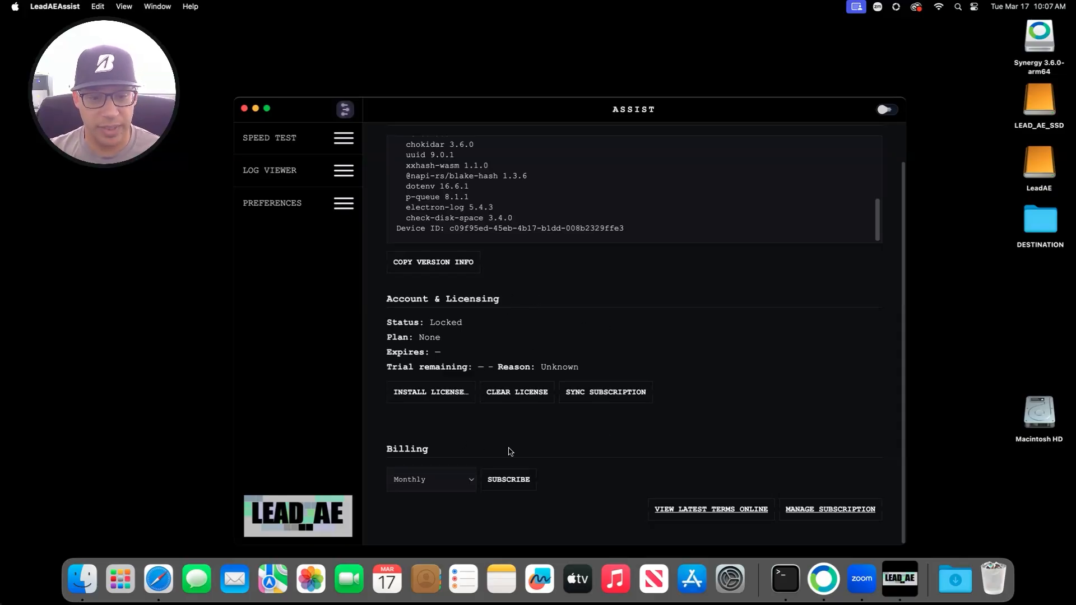
# Step: Keep Monthly billing and subscribe to start the Paddle checkout
pyautogui.click(470, 476)
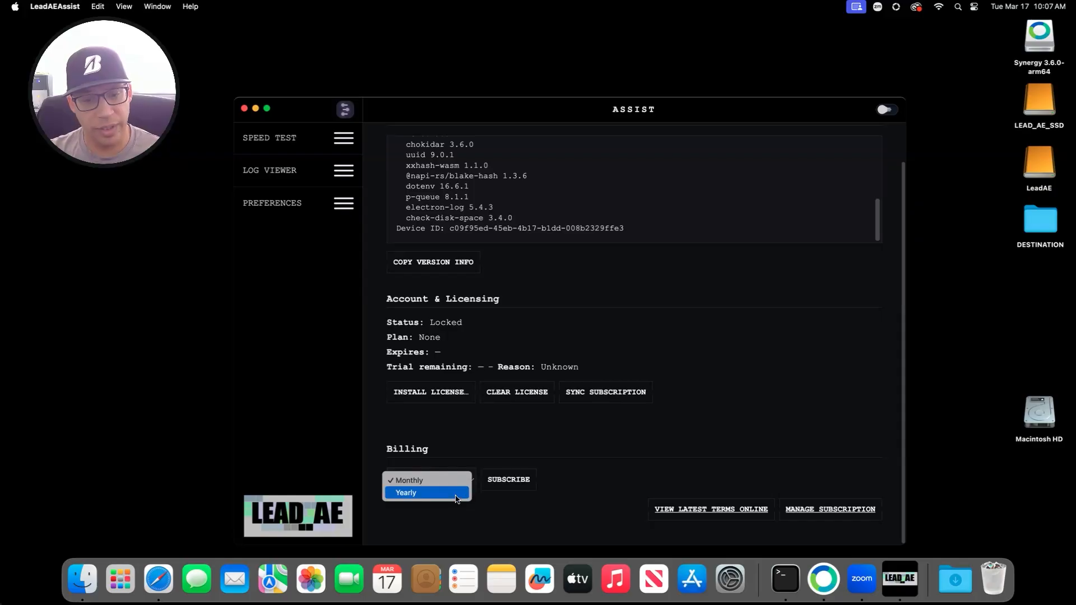
pyautogui.click(513, 454)
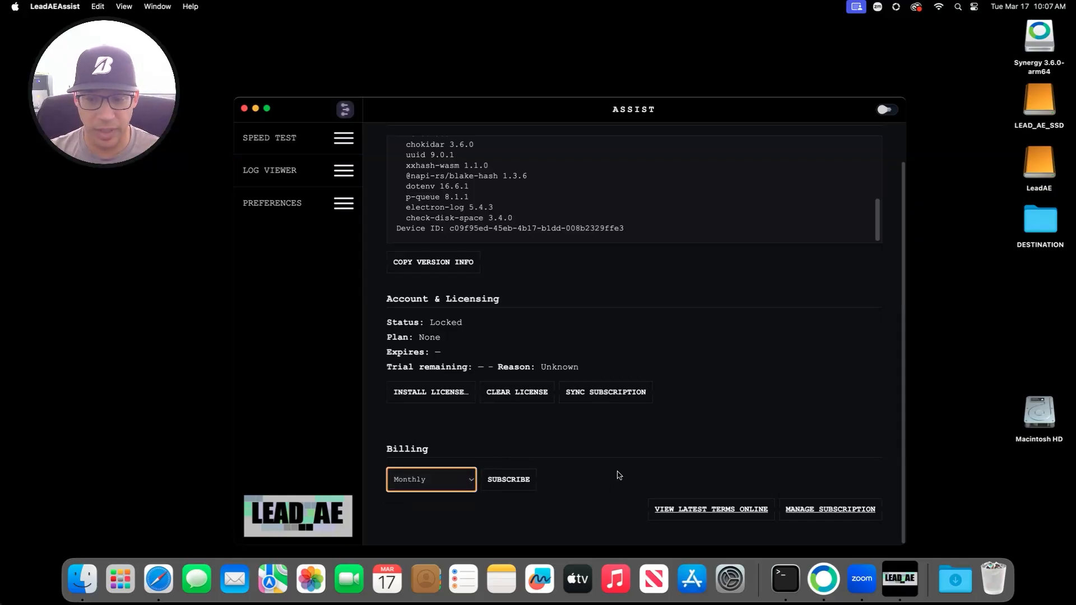
pyautogui.click(507, 480)
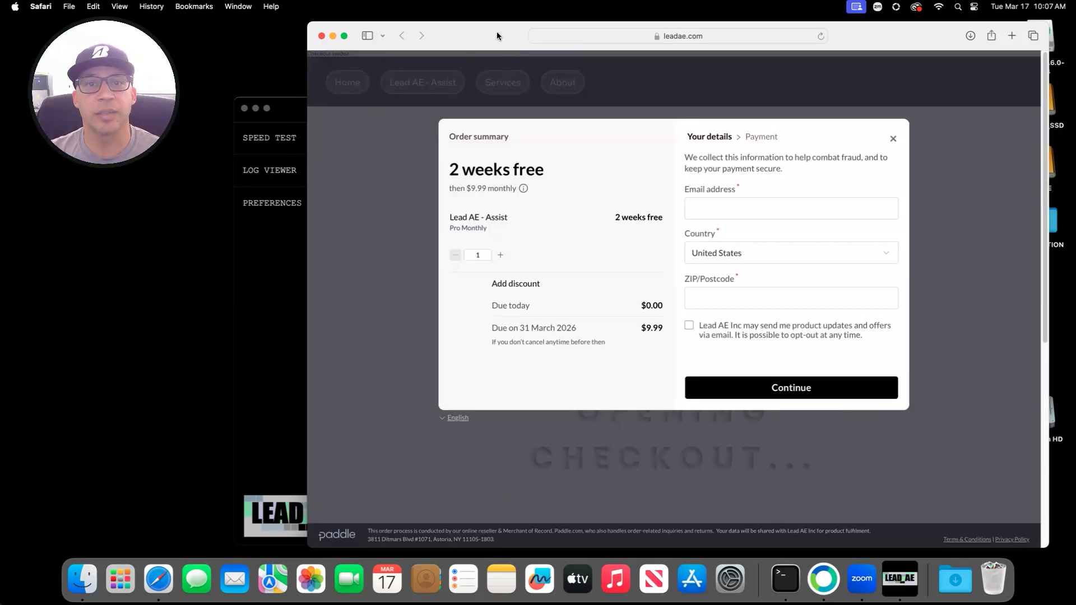
# Step: Enter the e-mail address and ZIP code in the checkout, then continue to Payment
pyautogui.moveTo(496, 36); pyautogui.dragTo(353, 44)
pyautogui.click(584, 211)
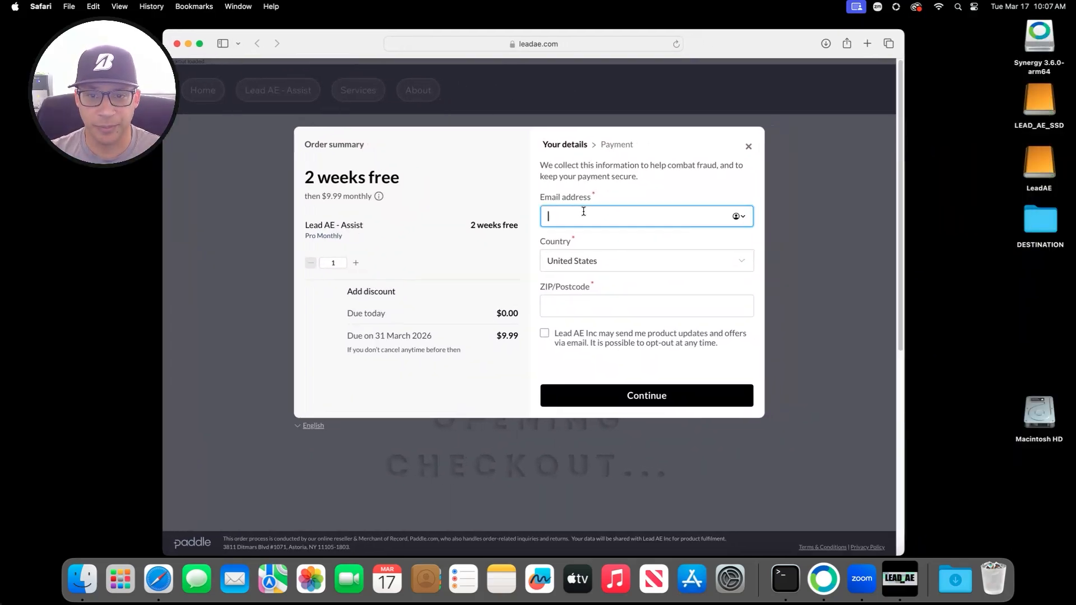
pyautogui.write('d')
pyautogui.press('BackSpace')
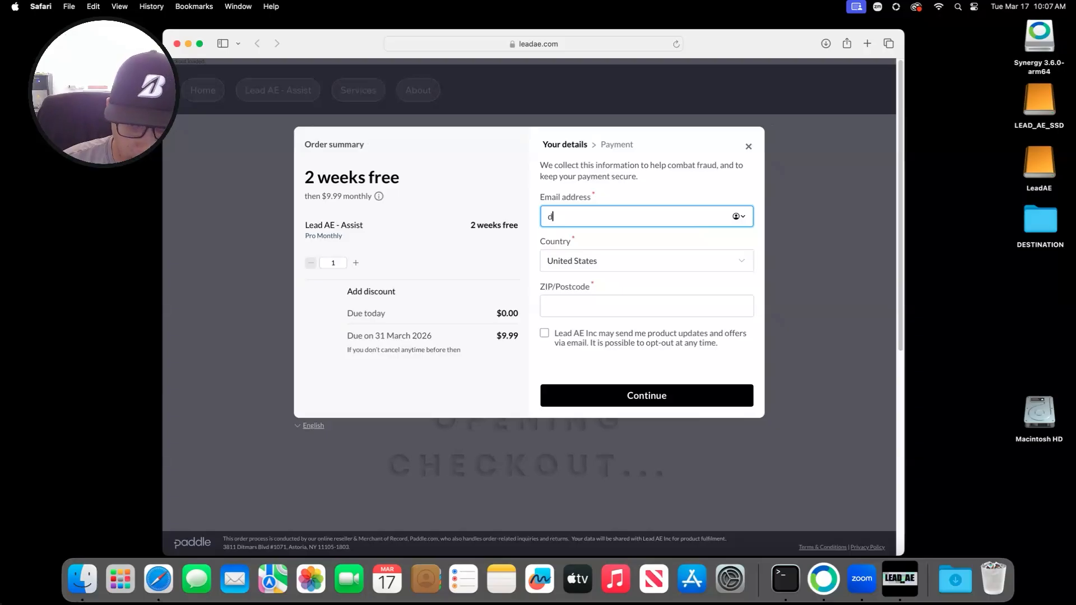
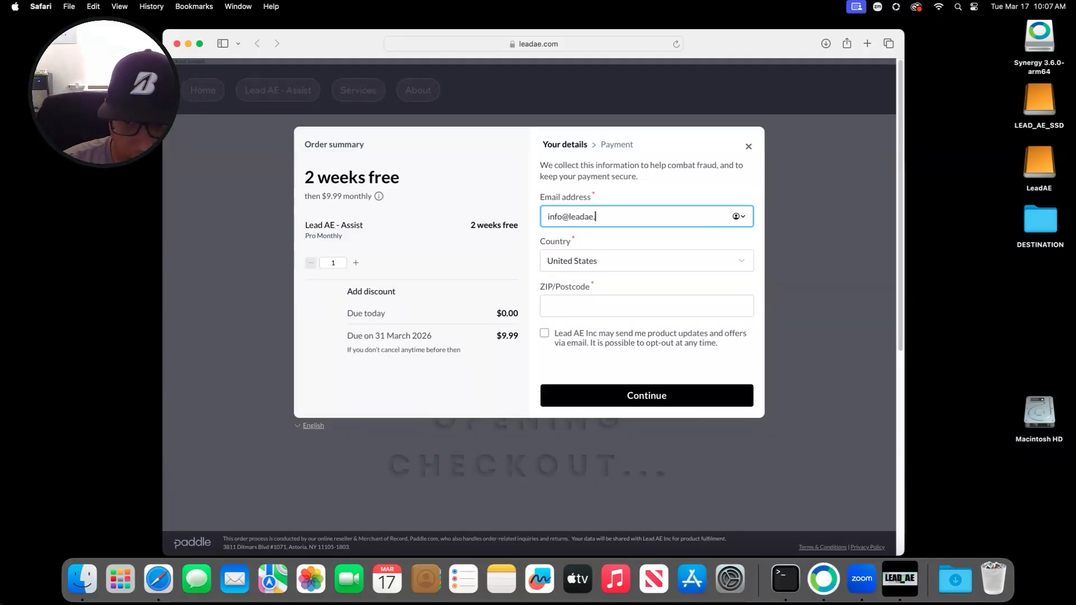
pyautogui.press('Tab')
pyautogui.press('Tab')
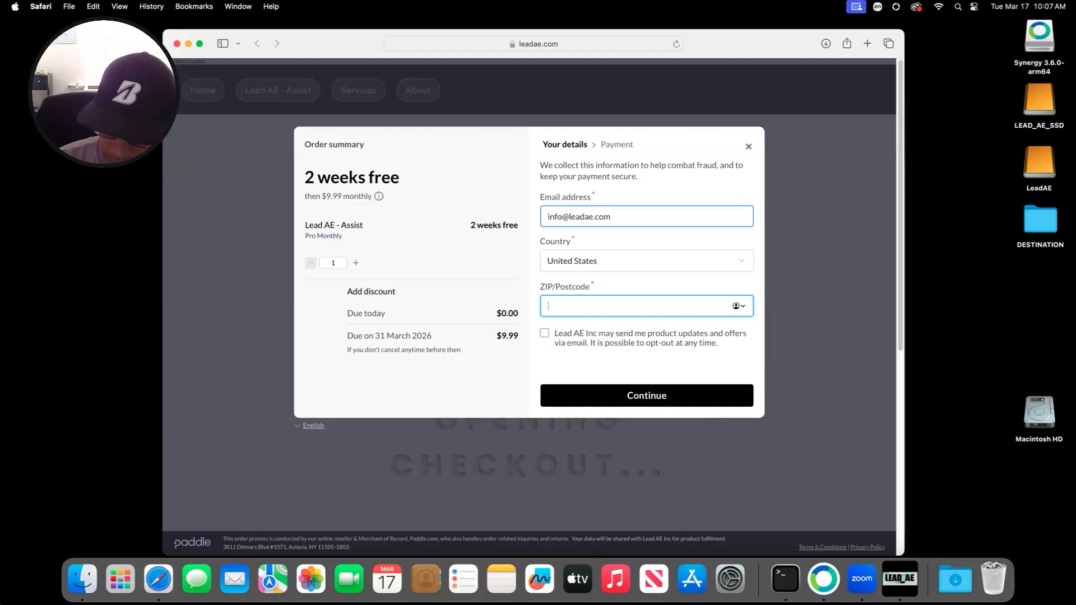
pyautogui.write('91203')
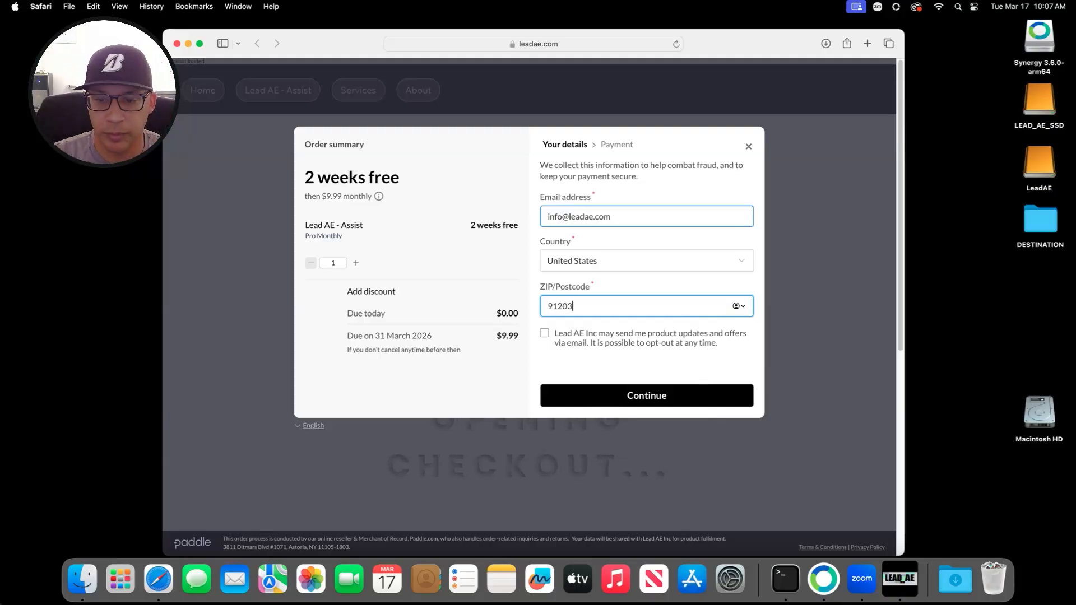
pyautogui.press('Return')
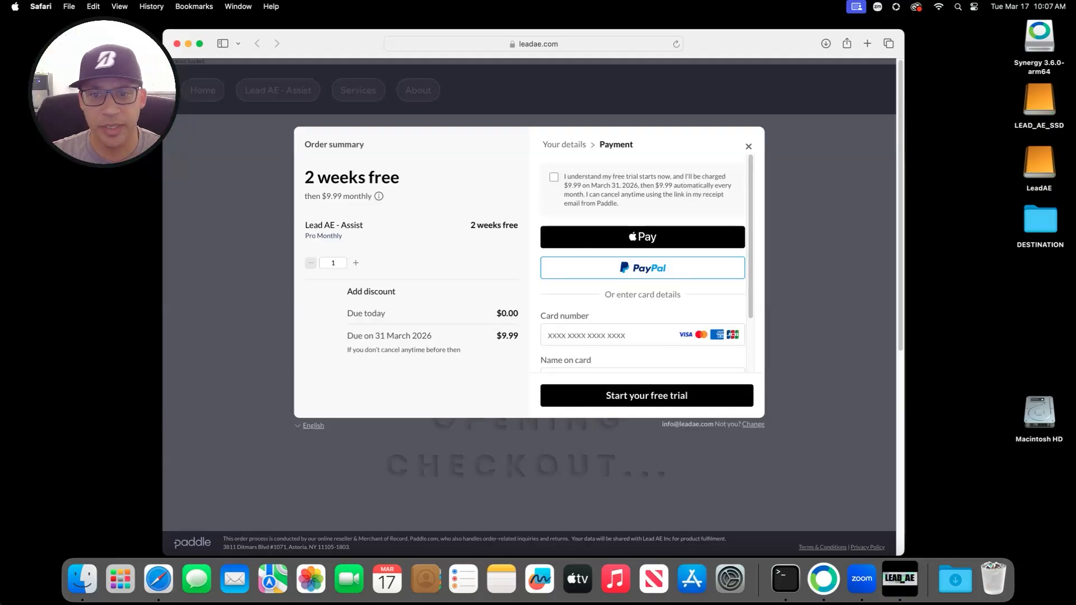
# Step: Agree to the free-trial billing terms on the payment form
pyautogui.click(554, 177)
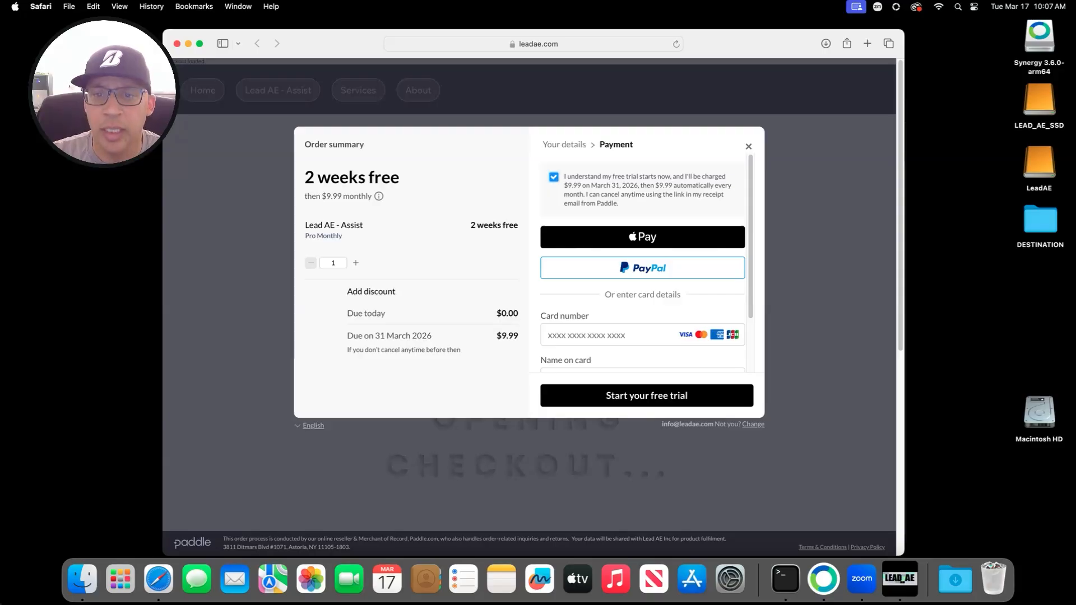
pyautogui.scroll(-3, 643, 264)
pyautogui.scroll(-5, 643, 264)
pyautogui.scroll(7, 643, 263)
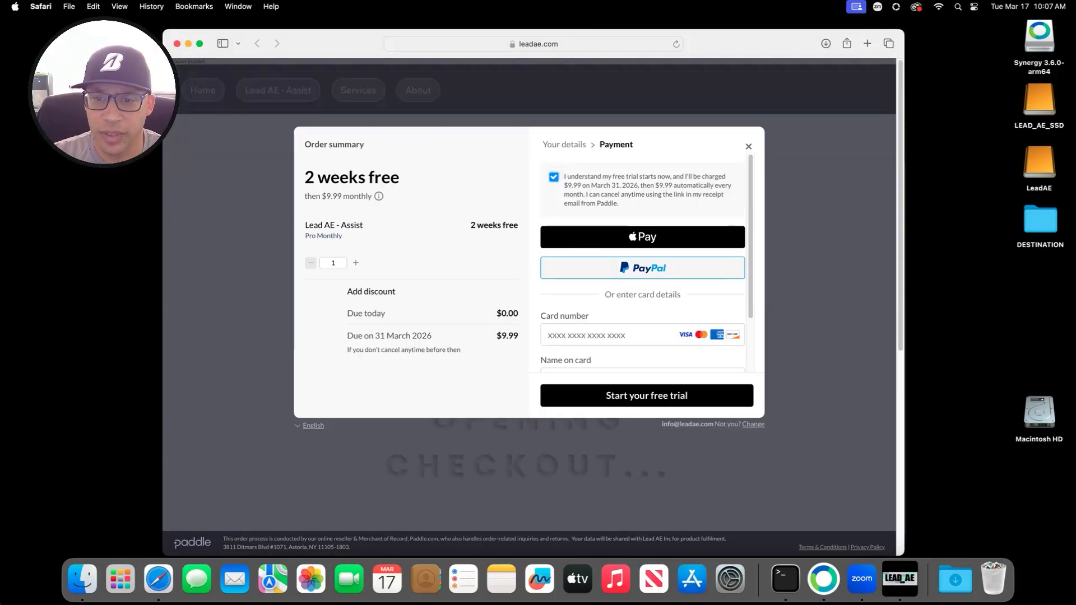
pyautogui.scroll(-7, 643, 264)
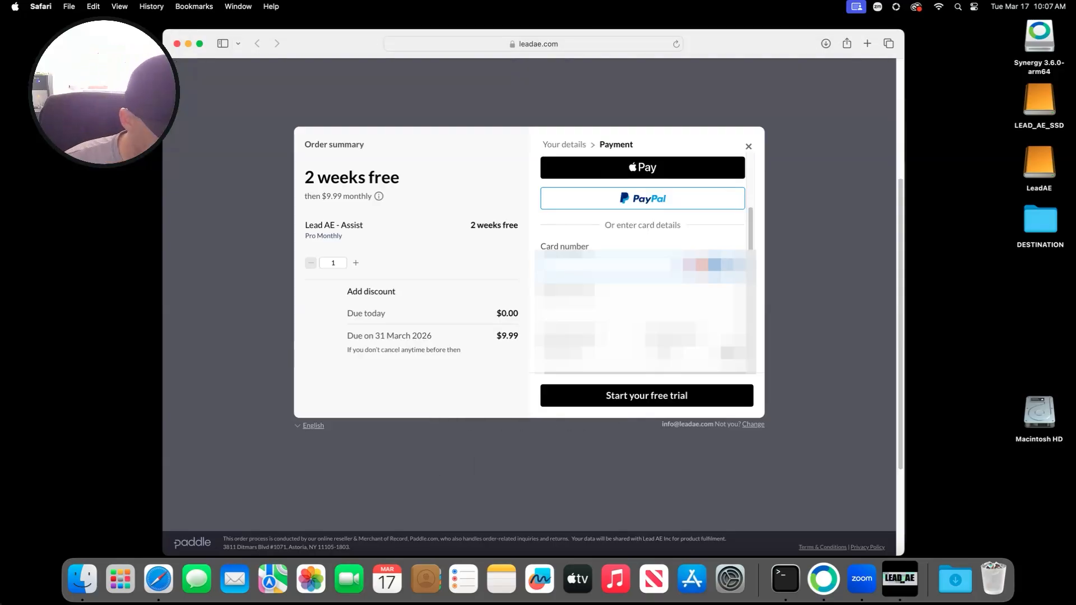
# Step: Enter the card number, name on card, expiry and security code, then start the free trial
pyautogui.write('****')
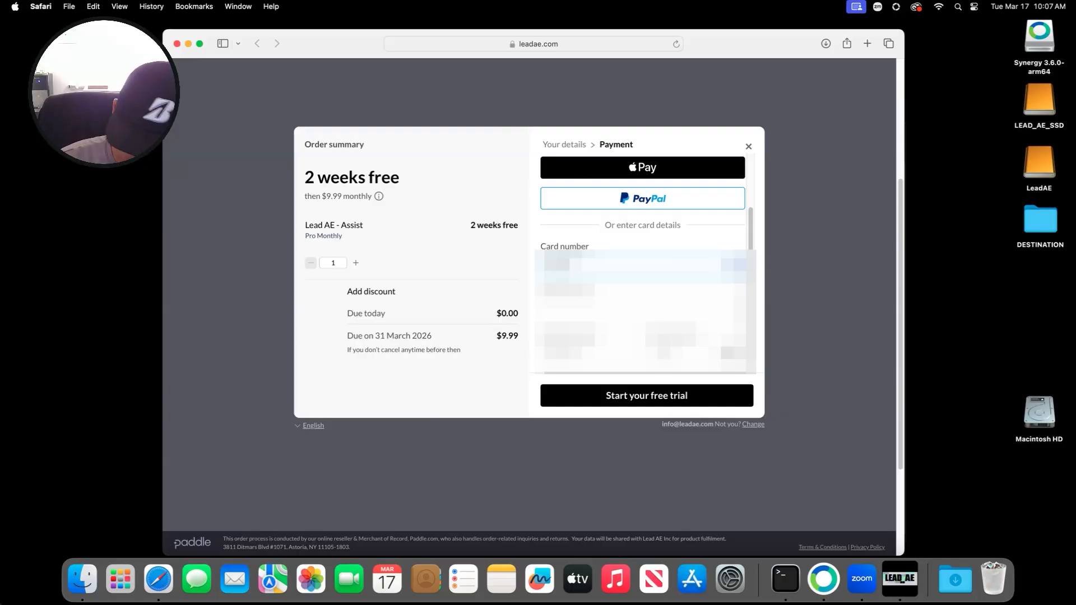
pyautogui.write('****')
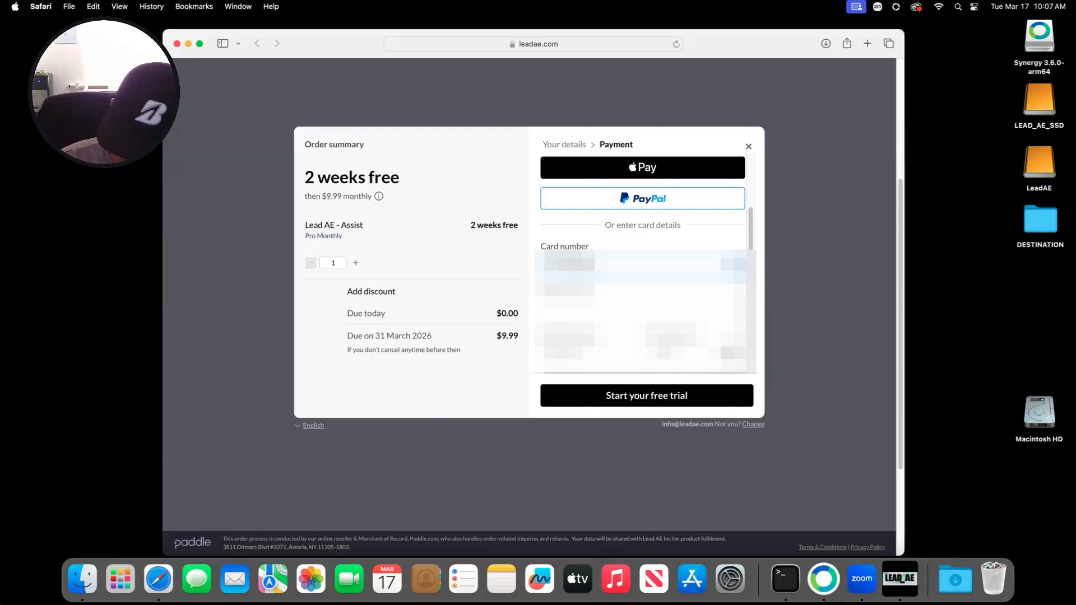
pyautogui.write('**')
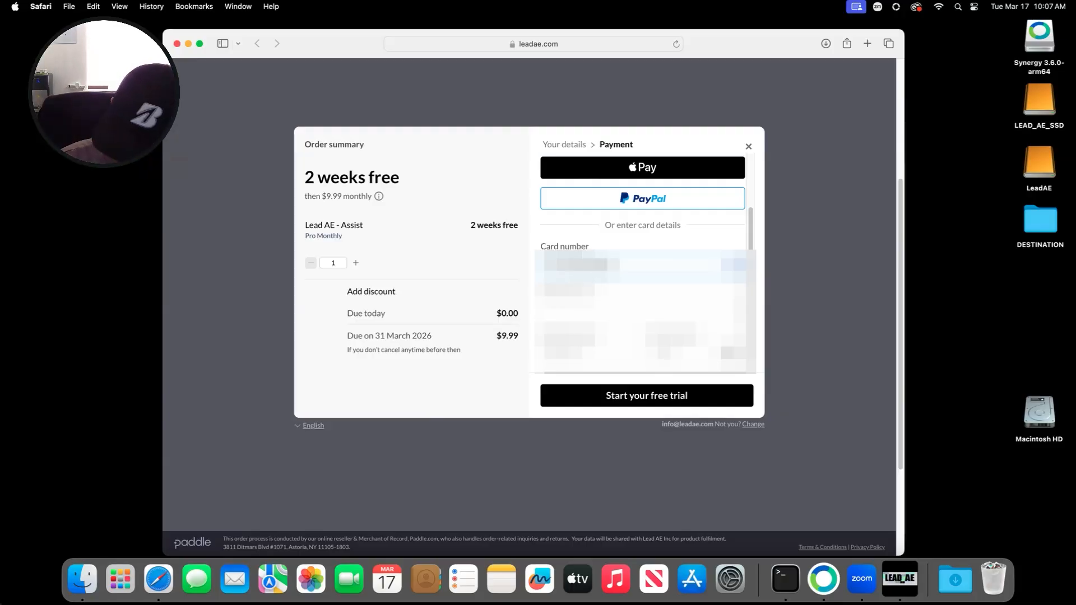
pyautogui.write('****')
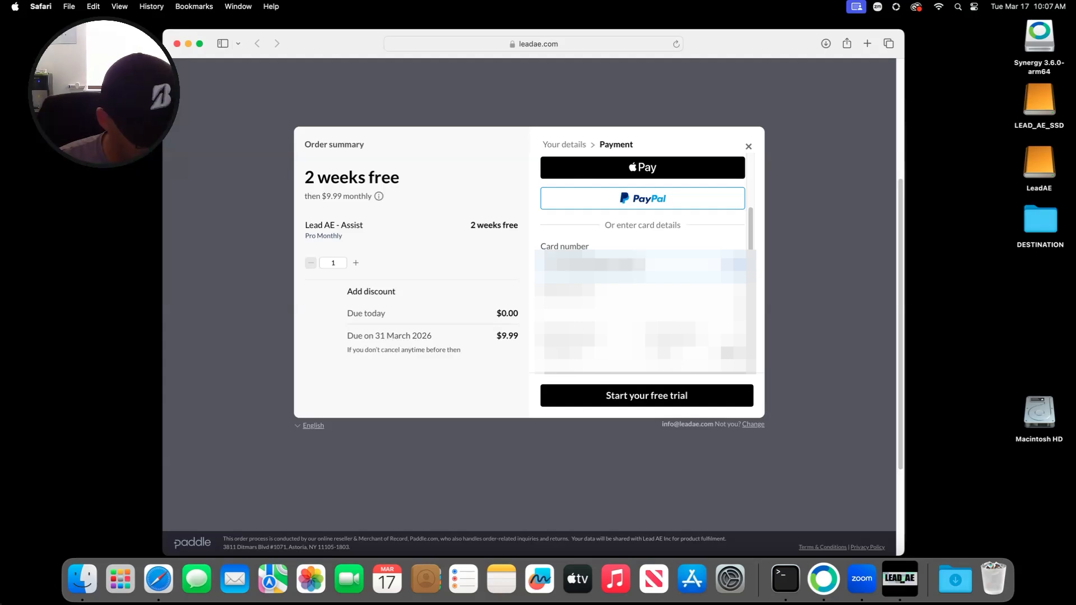
pyautogui.press('Tab')
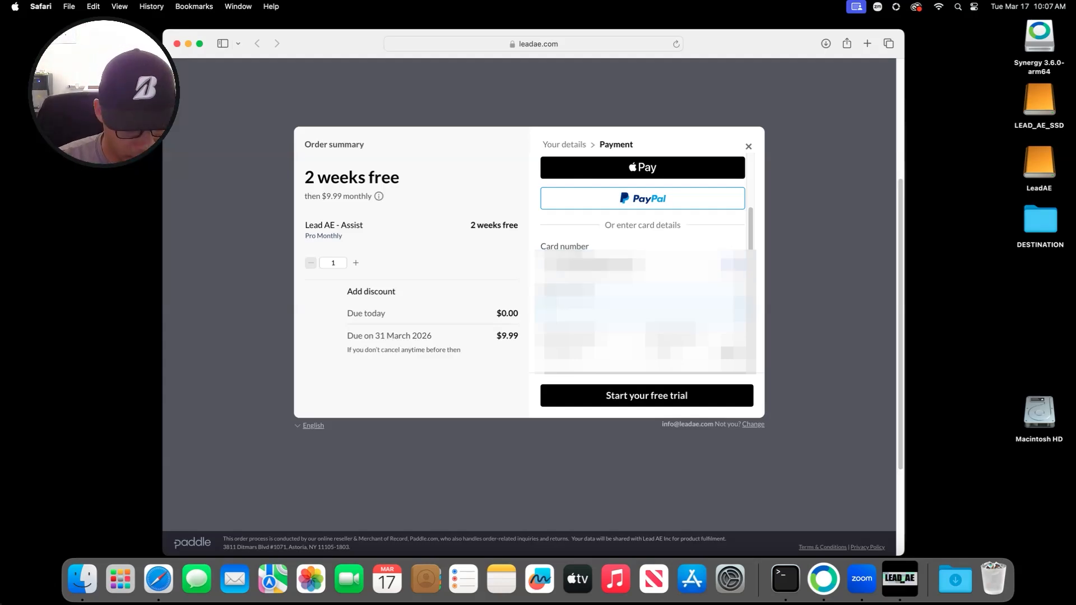
pyautogui.write('*******')
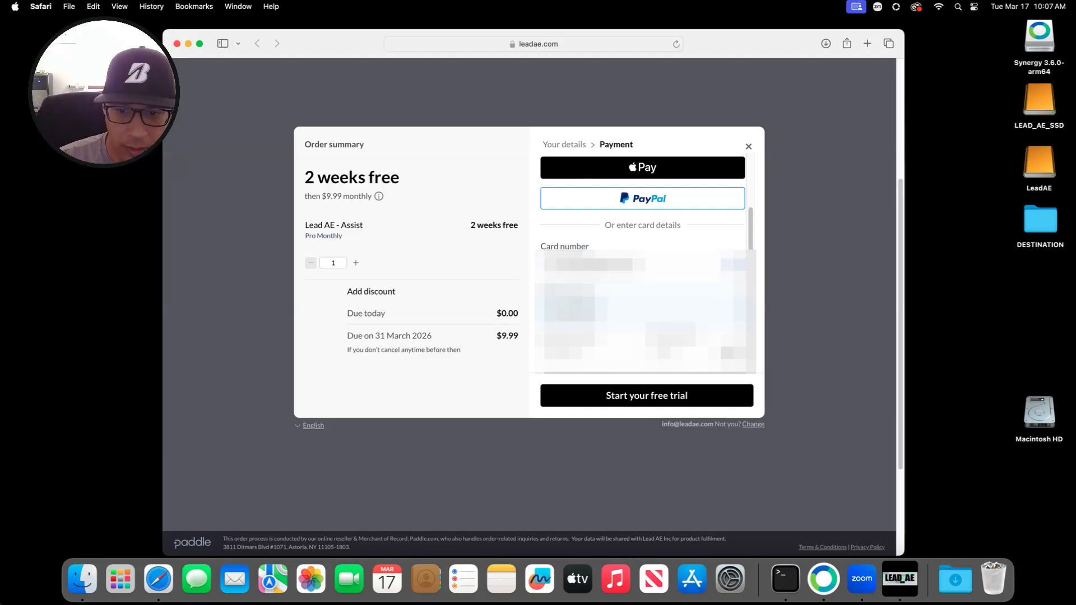
pyautogui.press('Tab')
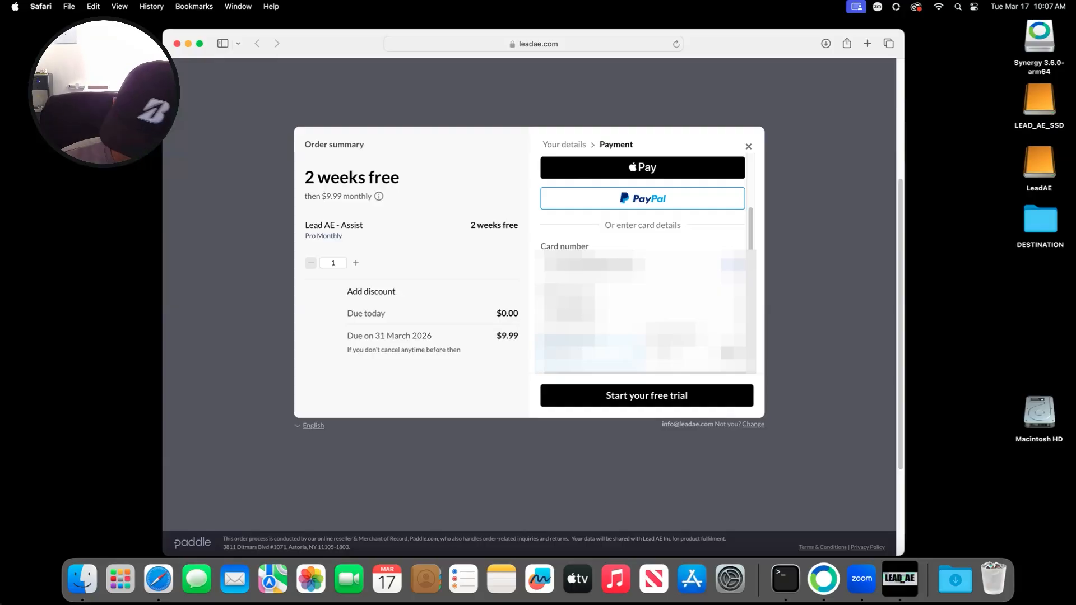
pyautogui.write('****')
pyautogui.press('Tab')
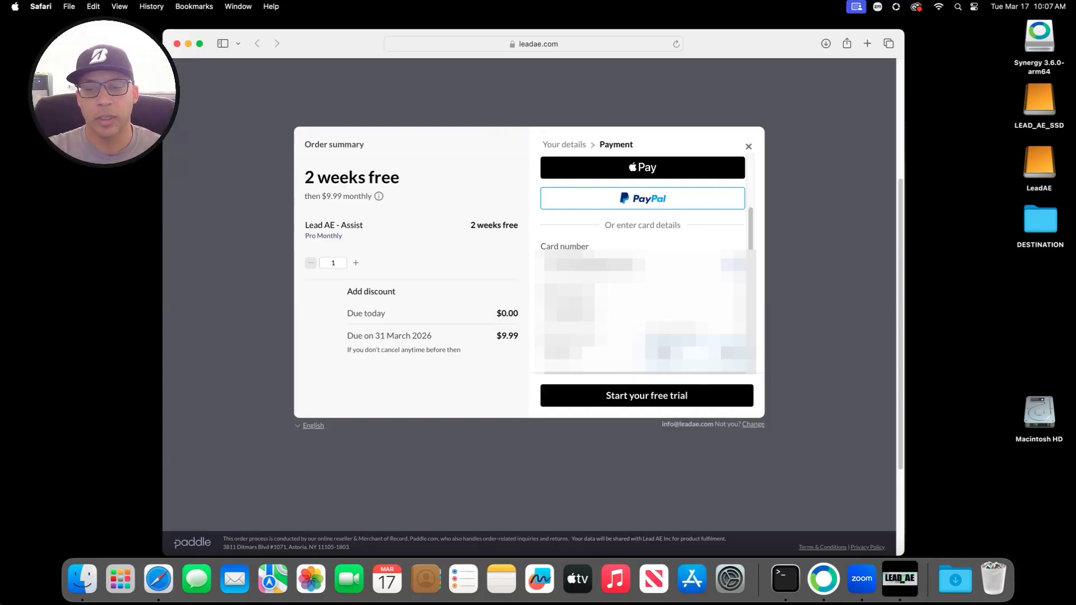
pyautogui.press('Return')
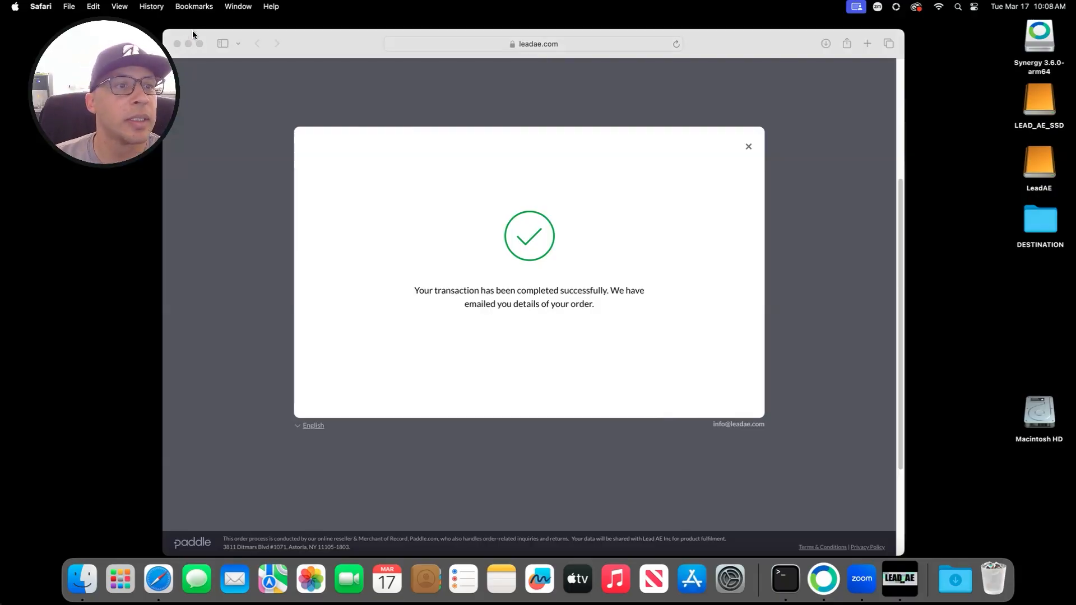
# Step: Close the checkout browser and sync the subscription to activate the Pro license
pyautogui.click(178, 44)
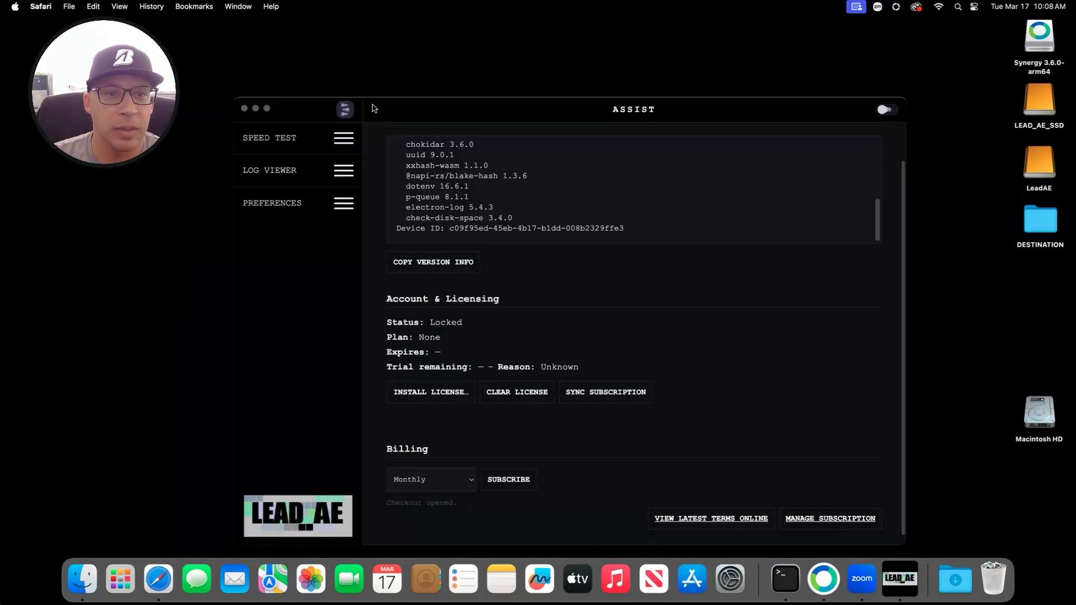
pyautogui.moveTo(373, 106); pyautogui.dragTo(375, 100)
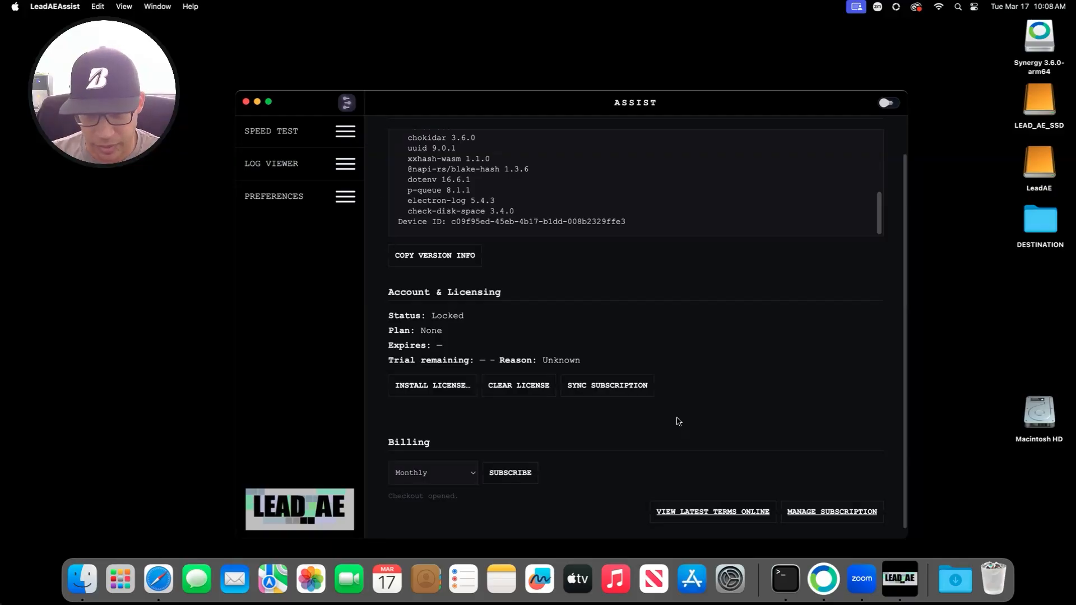
pyautogui.click(613, 386)
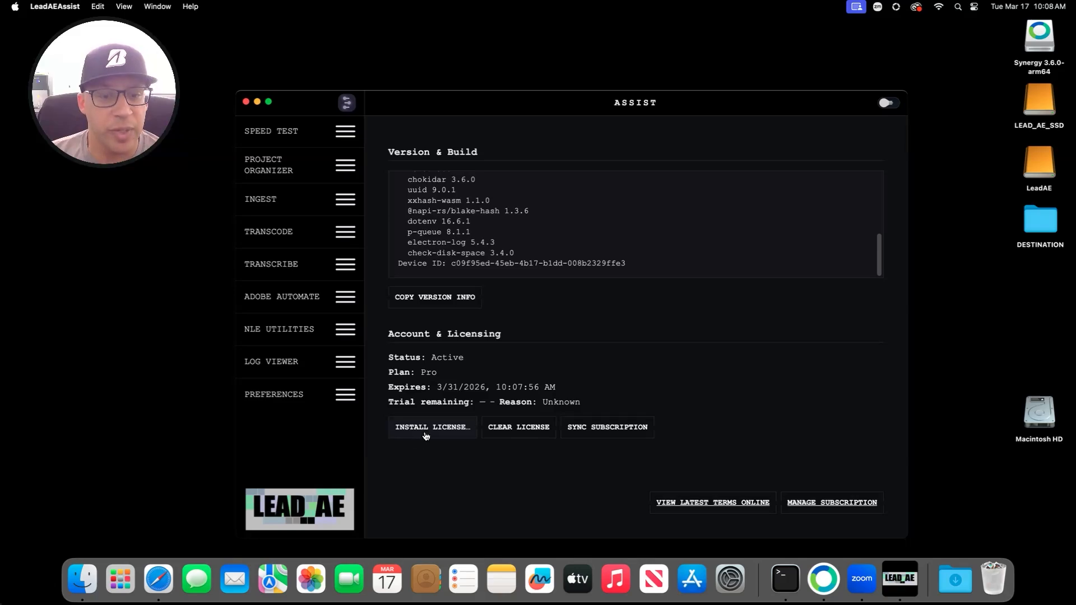
# Step: Cancel the Install License file picker, then request Clear License
pyautogui.click(452, 426)
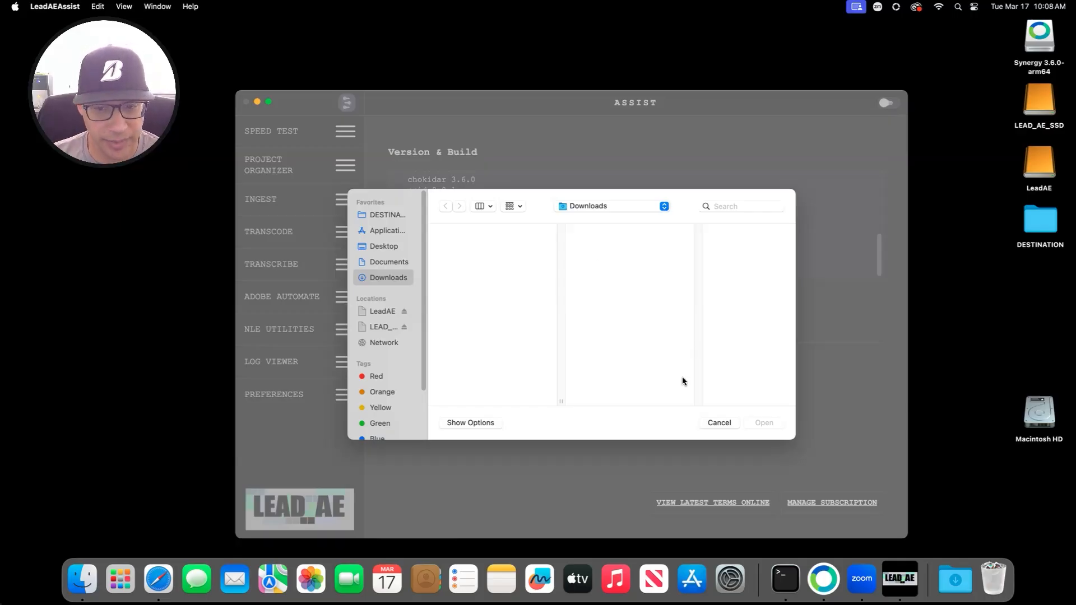
pyautogui.click(720, 423)
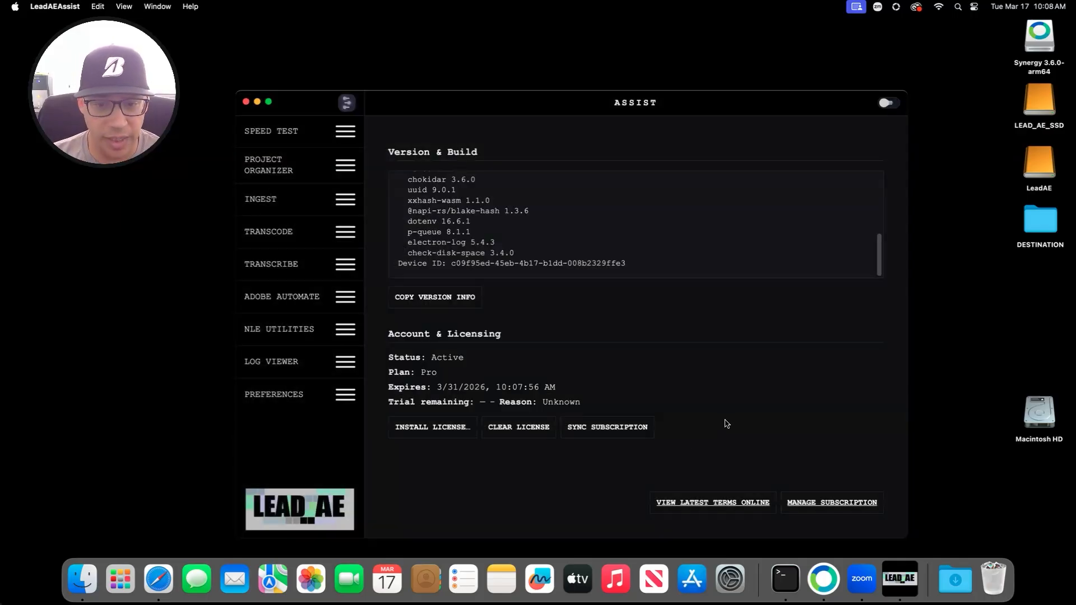
pyautogui.click(529, 430)
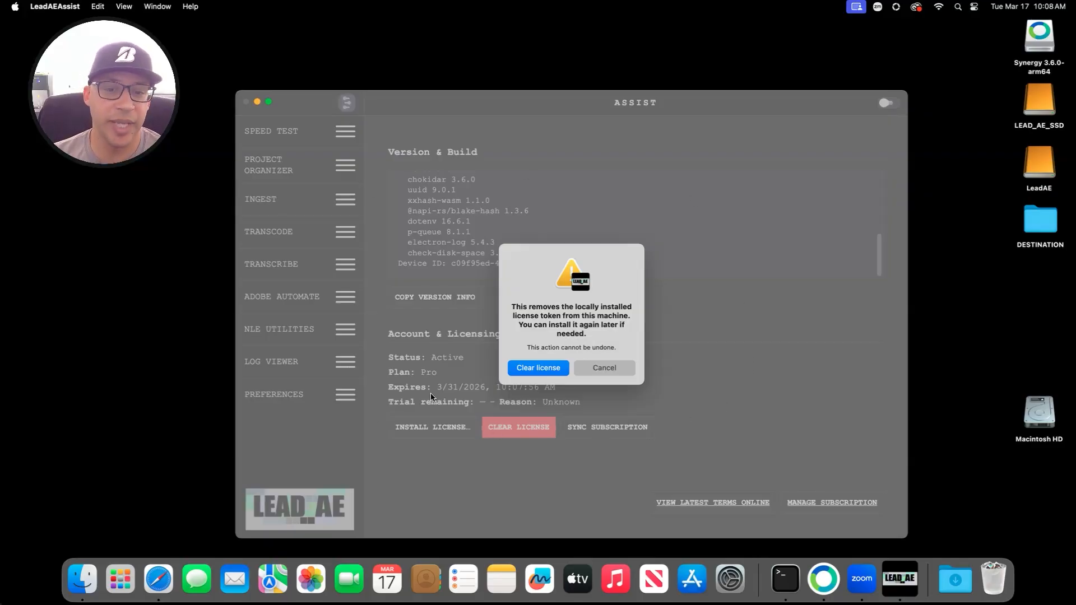
# Step: Cancel clearing the license and open Manage Subscription in the Paddle portal
pyautogui.click(614, 369)
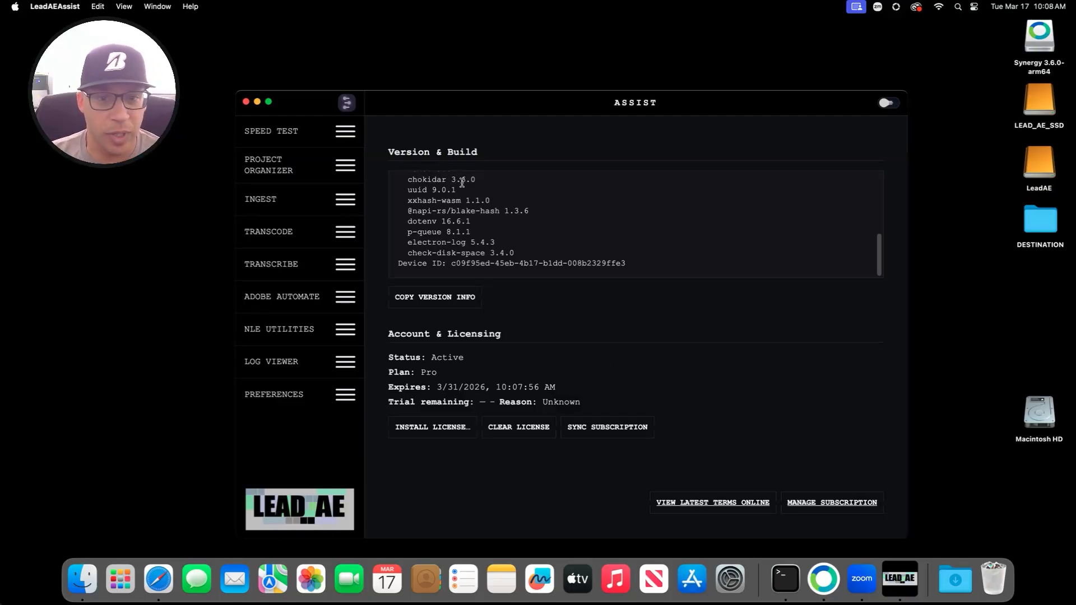
pyautogui.click(850, 500)
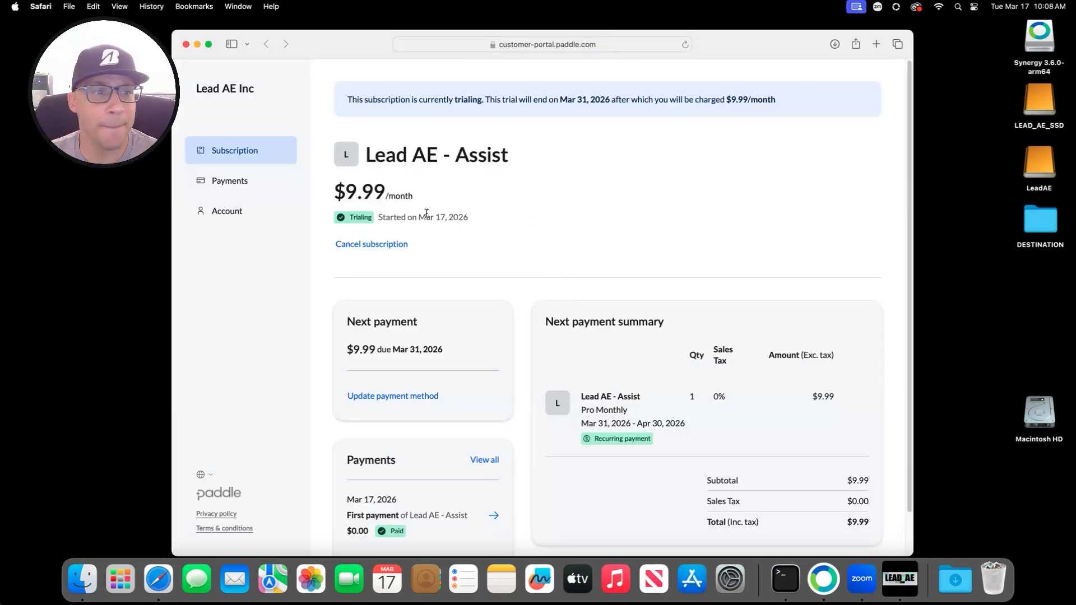
# Step: Review the $9.99/month trialing subscription, back out of cancelling, and close Safari
pyautogui.scroll(-2, 585, 308)
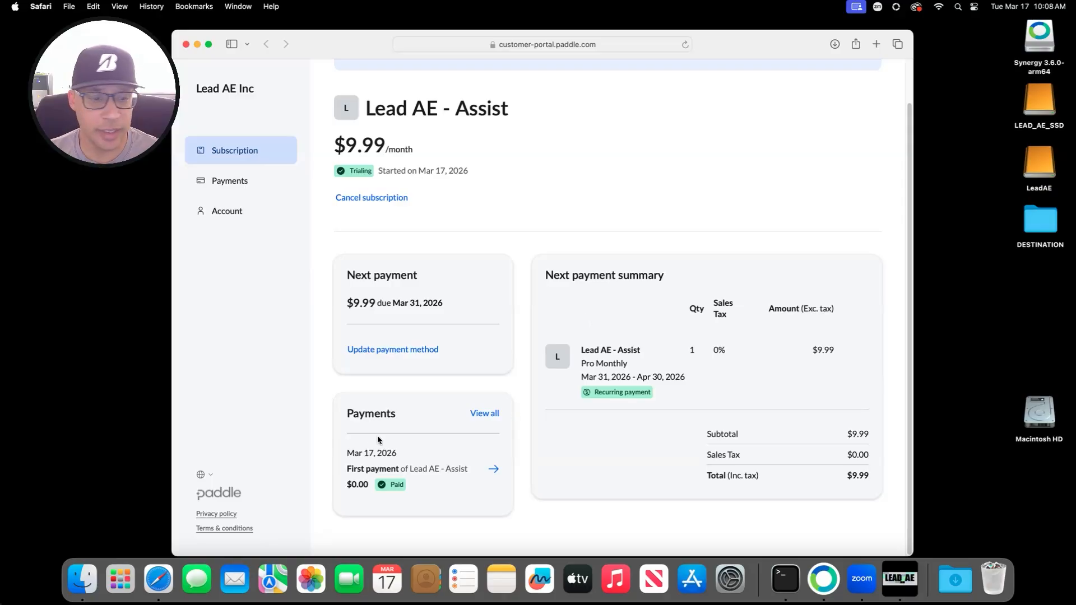
pyautogui.scroll(2, 443, 337)
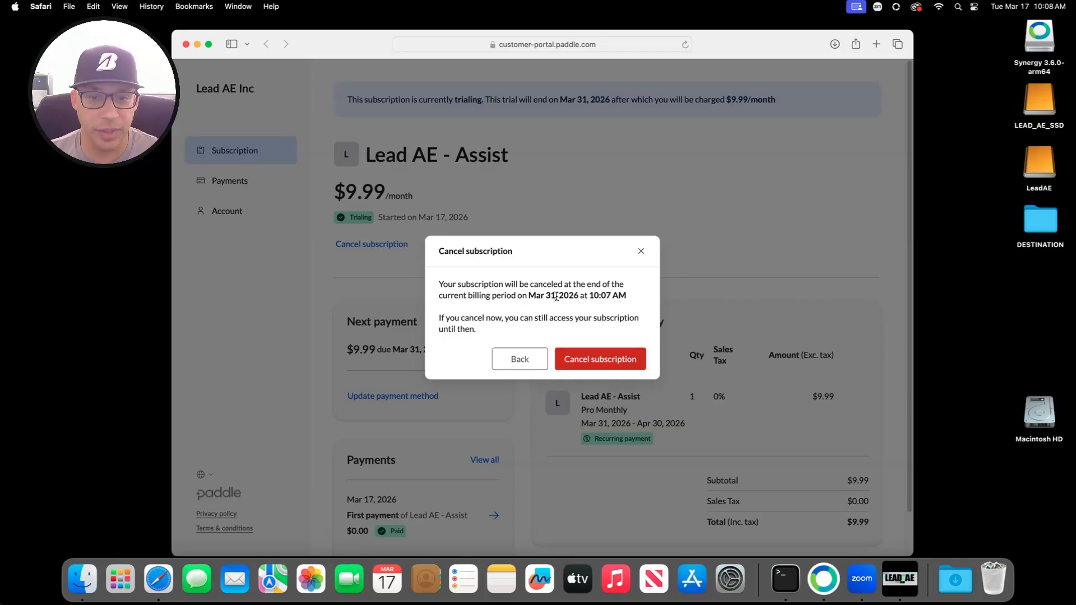
pyautogui.click(641, 252)
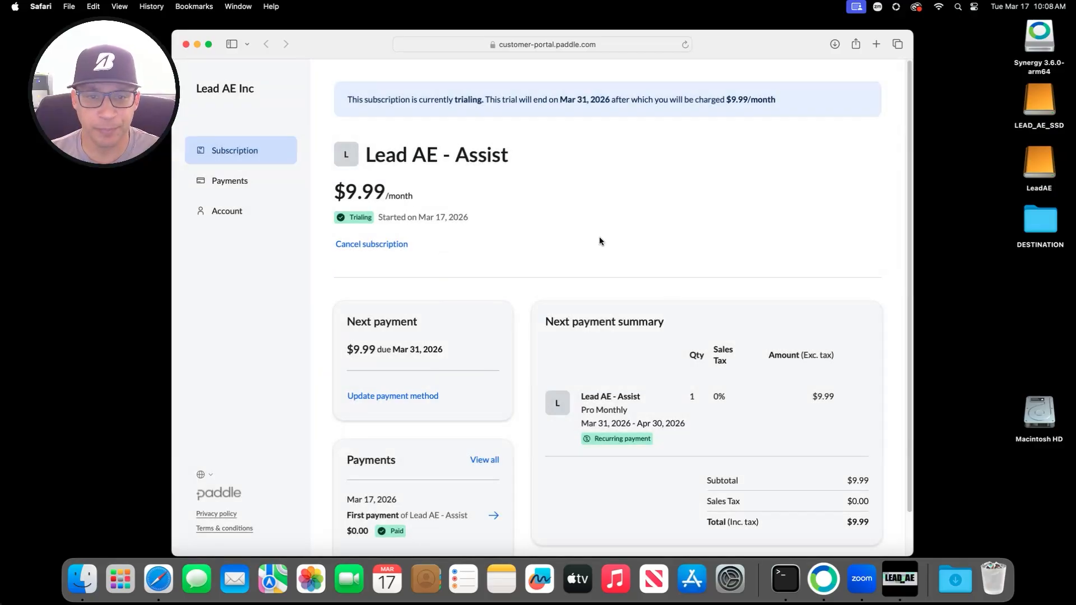
pyautogui.click(187, 45)
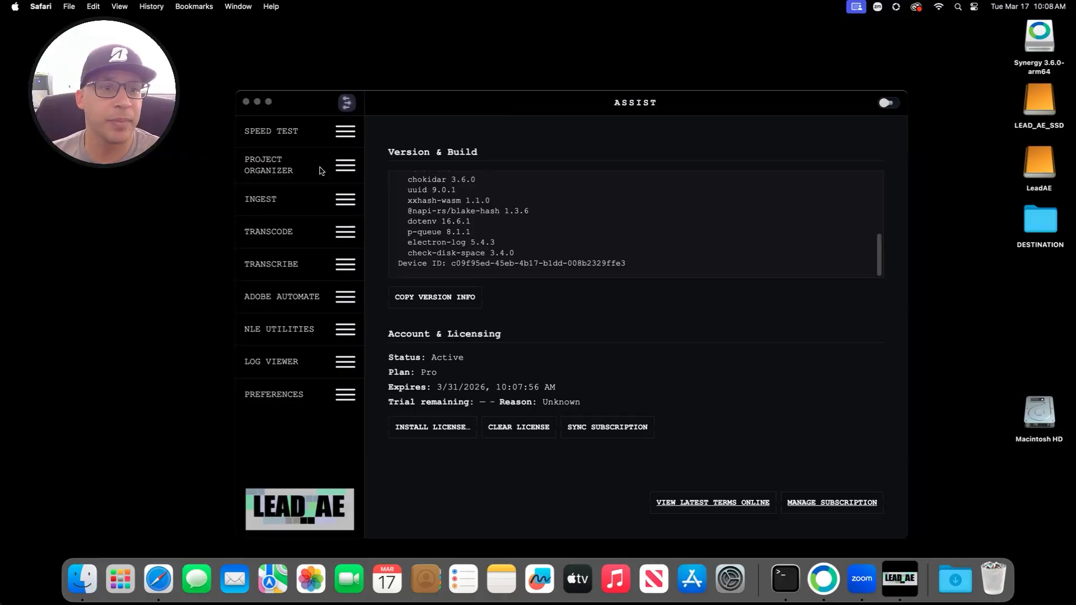
# Step: Start the network speed test, then collapse LeadAEAssist to its compact module list
pyautogui.click(306, 132)
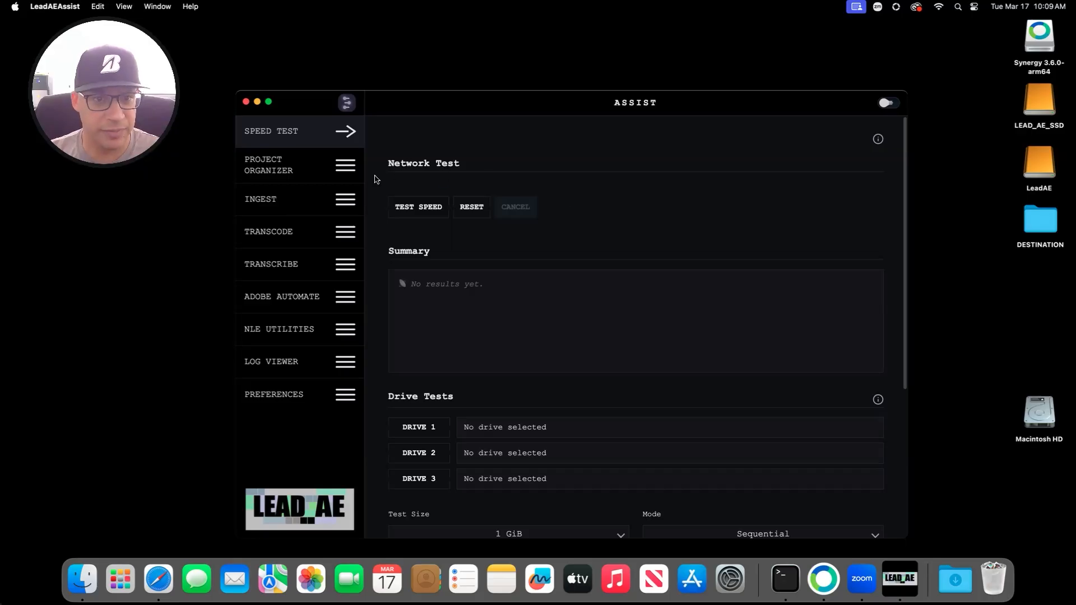
pyautogui.click(418, 208)
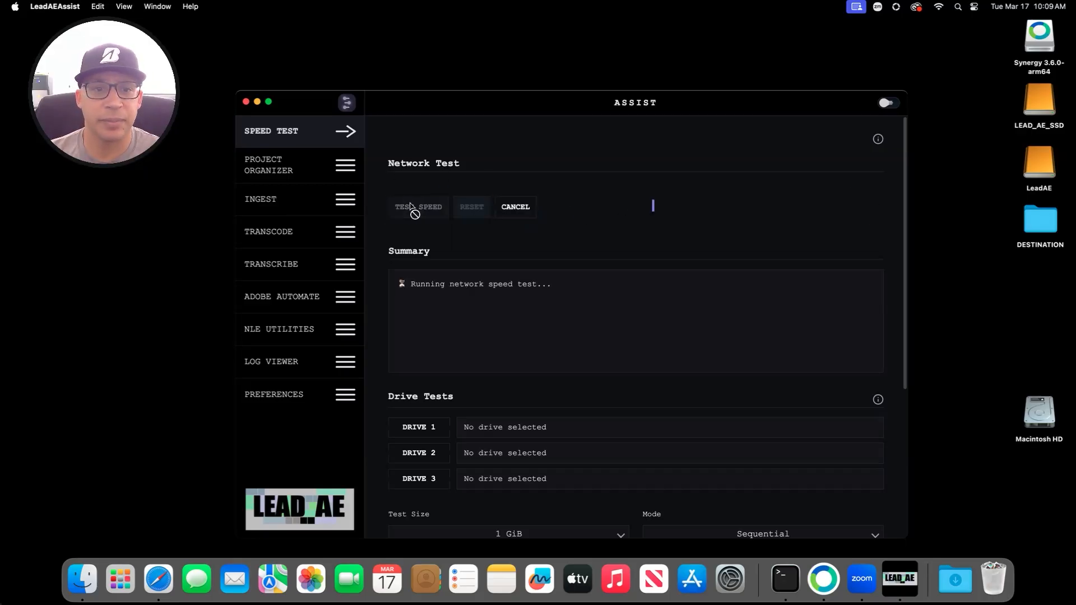
pyautogui.click(314, 234)
pyautogui.click(315, 127)
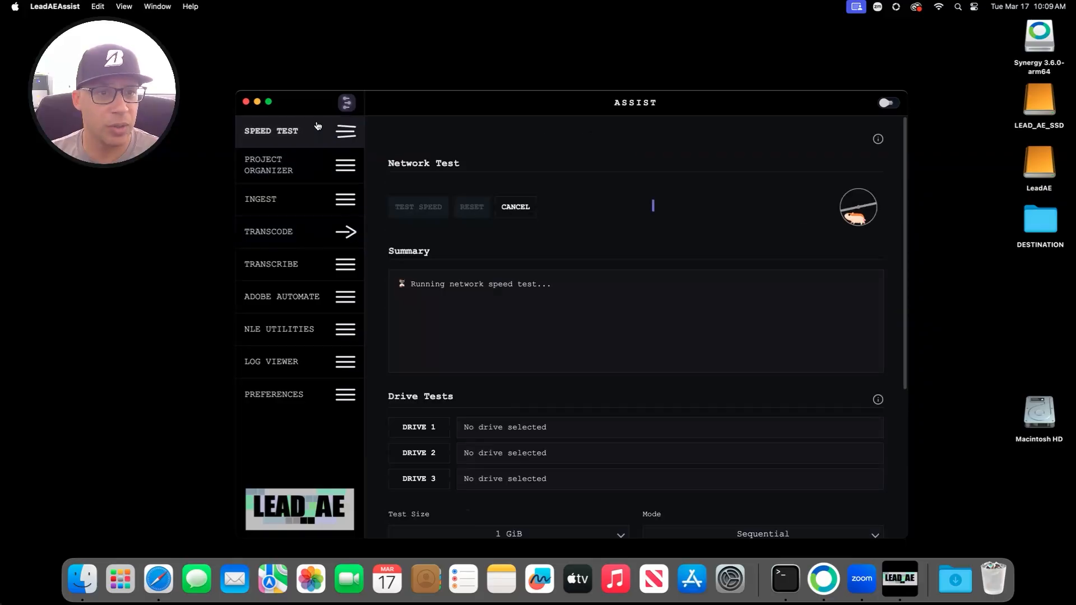
pyautogui.doubleClick(314, 127)
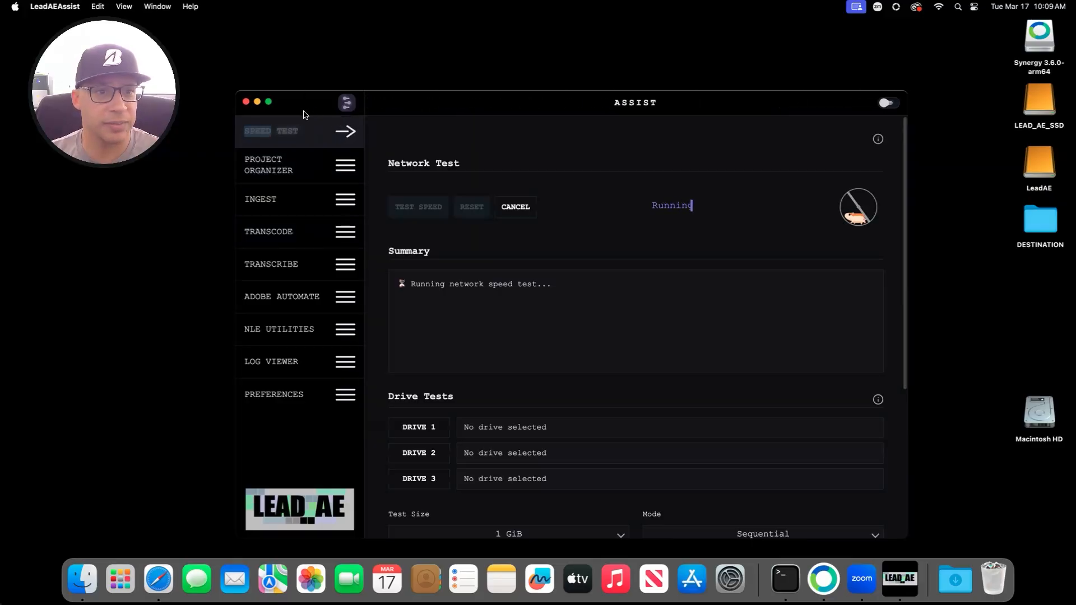
pyautogui.click(305, 118)
pyautogui.doubleClick(306, 105)
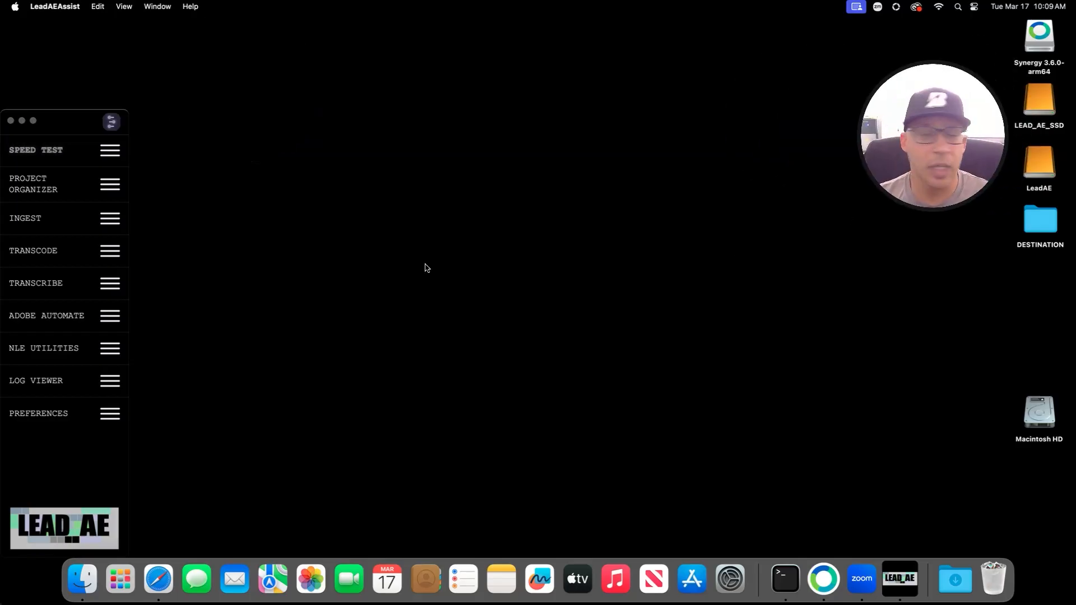
pyautogui.moveTo(61, 117); pyautogui.dragTo(62, 119)
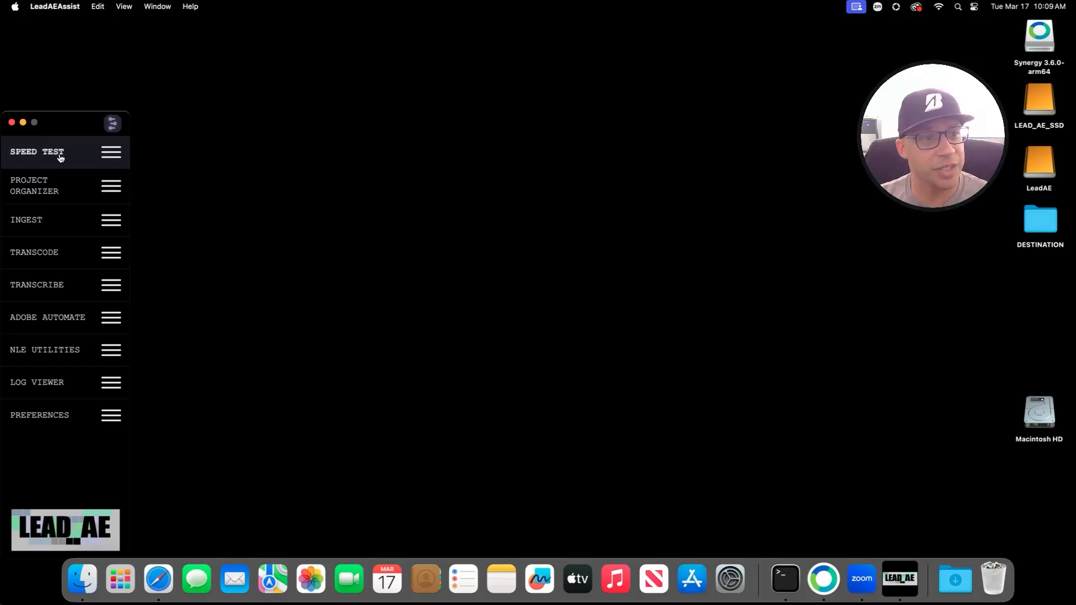
# Step: Select LeadAE as Drive 1 and LEAD_AE_SSD as Drive 2 for the drive test
pyautogui.click(65, 255)
pyautogui.click(67, 150)
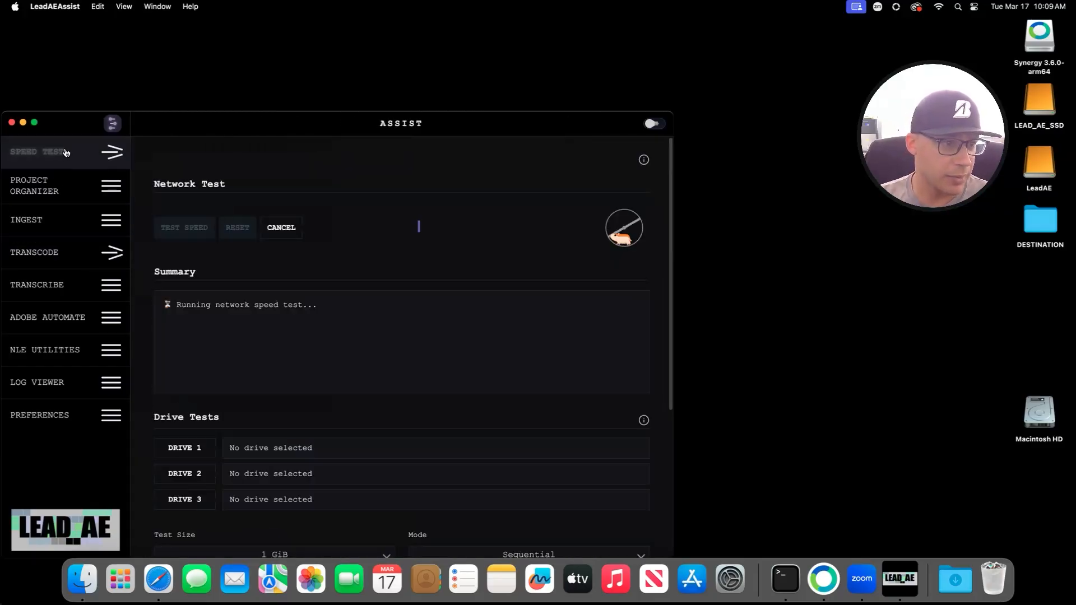
pyautogui.scroll(-5, 280, 417)
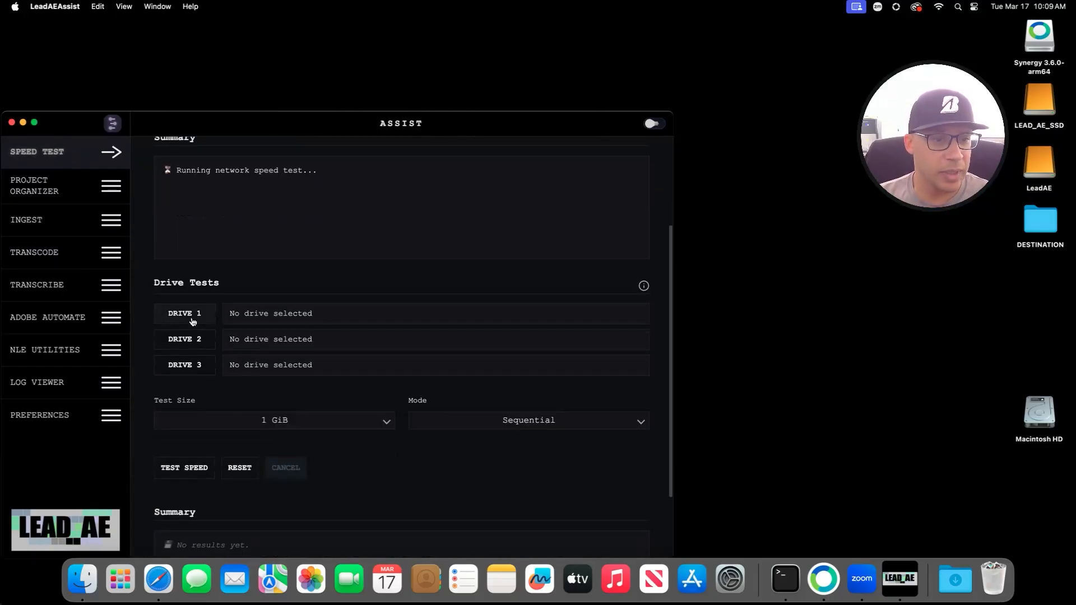
pyautogui.click(229, 318)
pyautogui.click(344, 209)
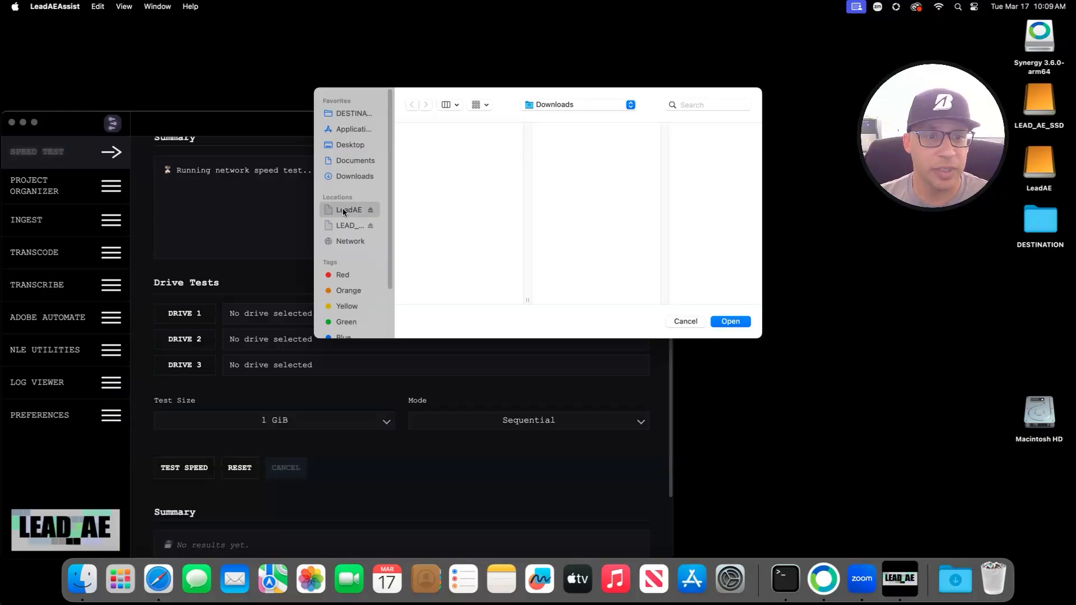
pyautogui.click(730, 322)
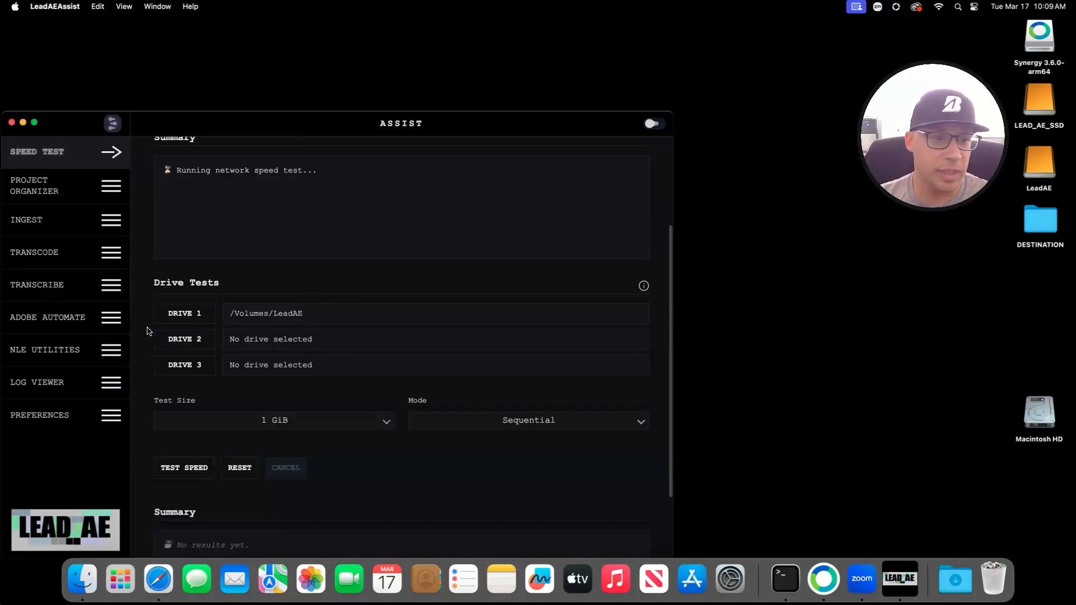
pyautogui.click(185, 339)
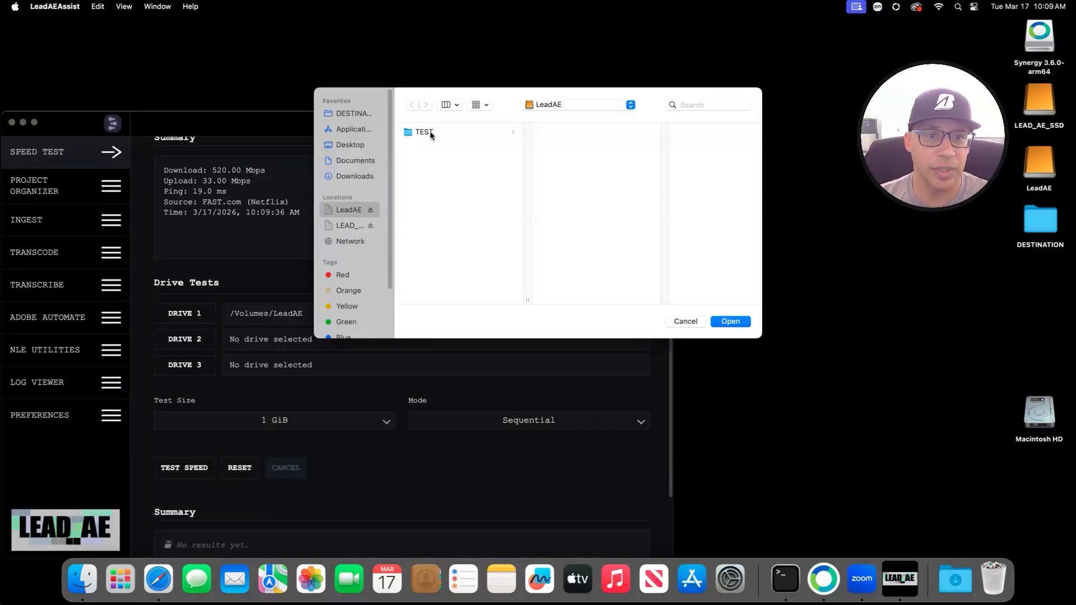
pyautogui.click(348, 225)
pyautogui.click(743, 321)
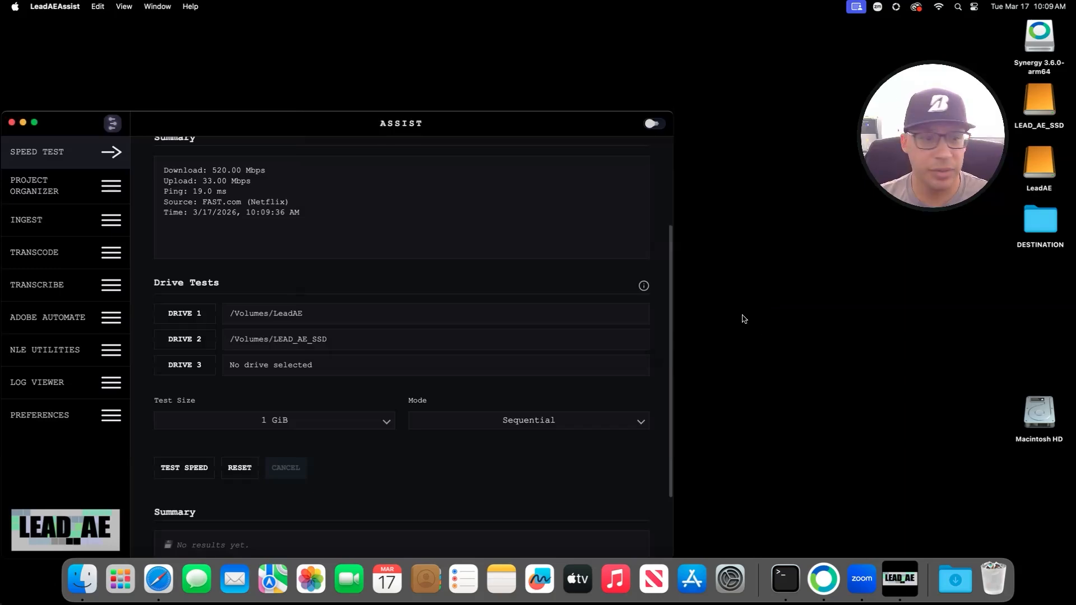
# Step: Set the test size to 2 GiB and run the drive speed test
pyautogui.scroll(-3, 276, 364)
pyautogui.click(275, 328)
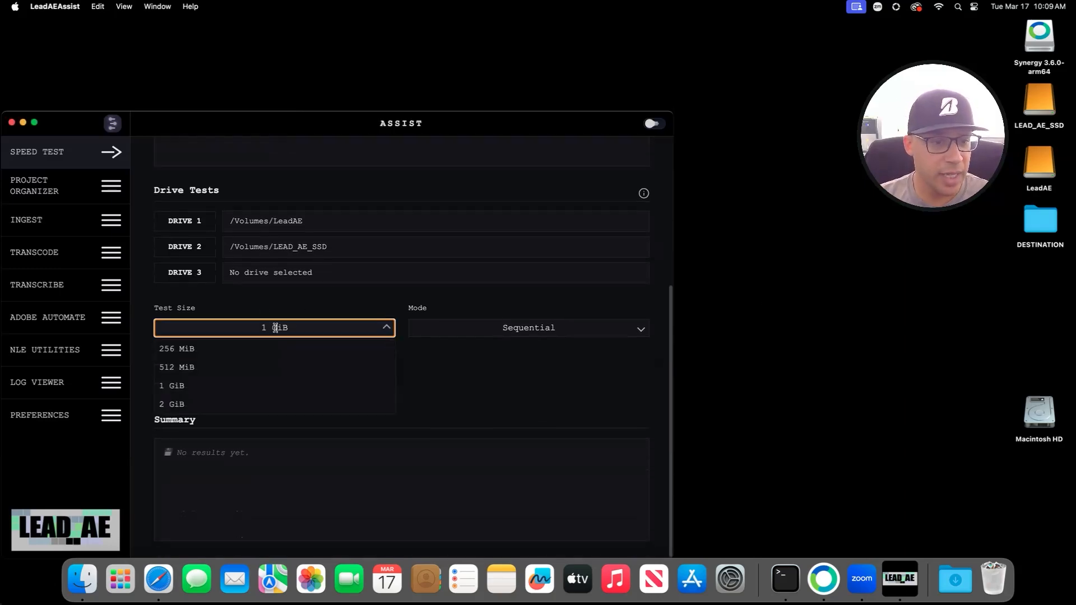
pyautogui.click(220, 405)
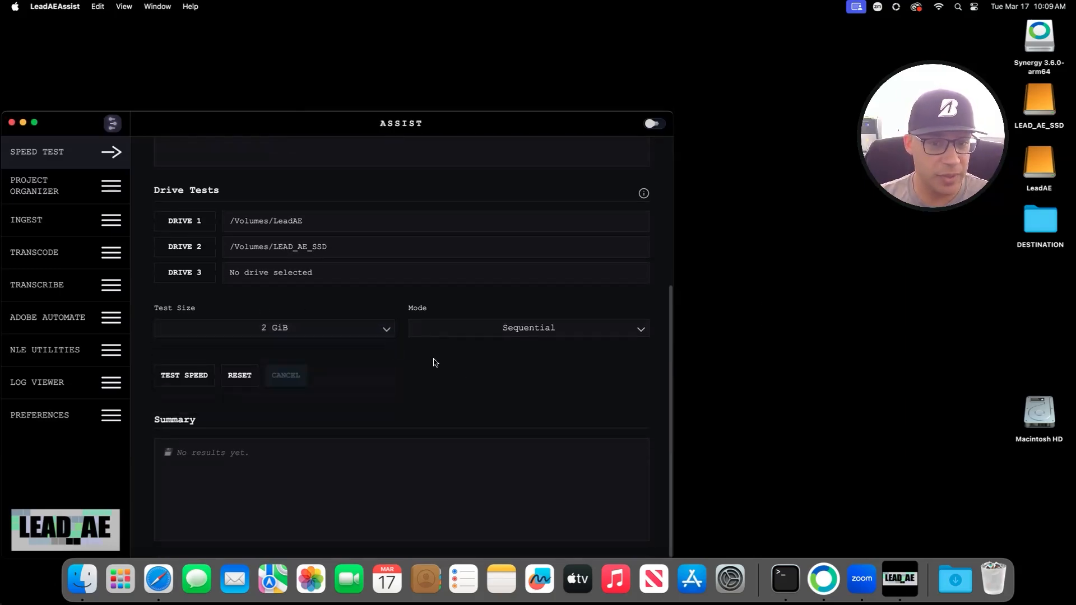
pyautogui.click(178, 377)
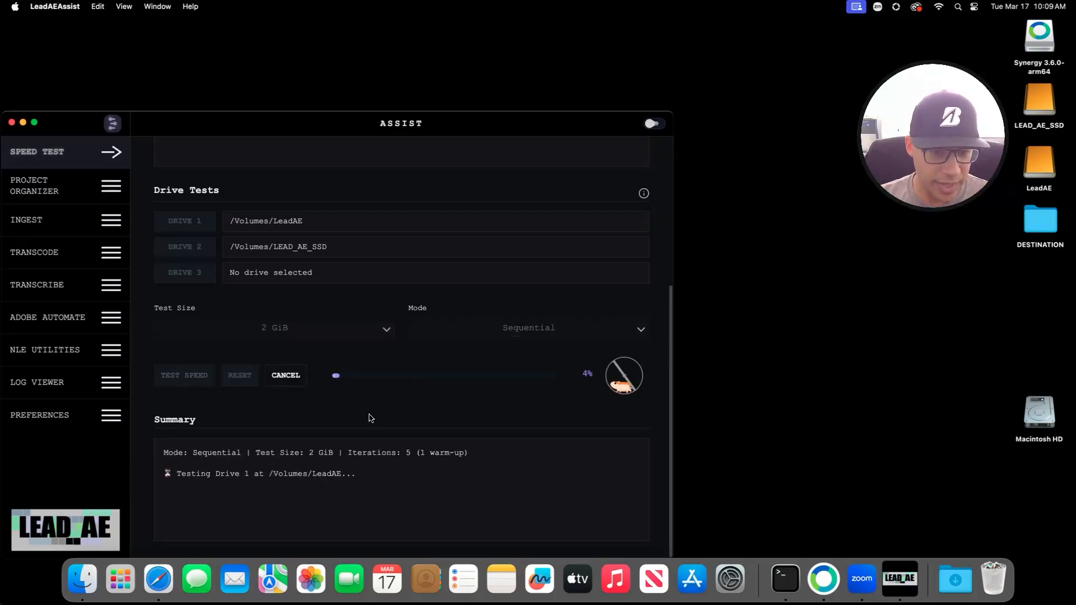
pyautogui.scroll(5, 377, 423)
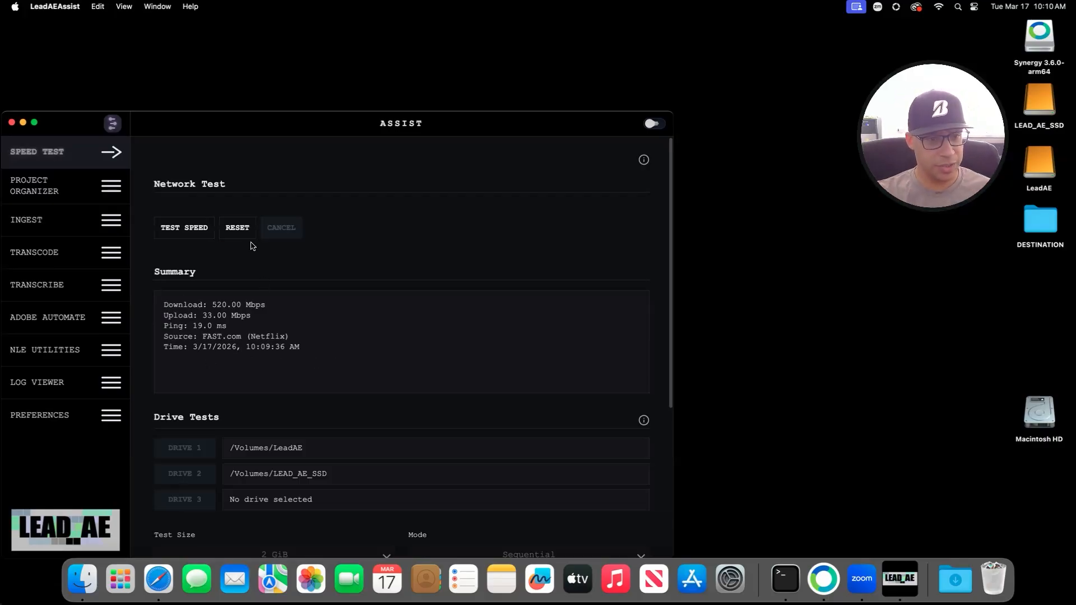
# Step: Return to the Speed Test page and reset the network test results
pyautogui.click(104, 253)
pyautogui.click(56, 161)
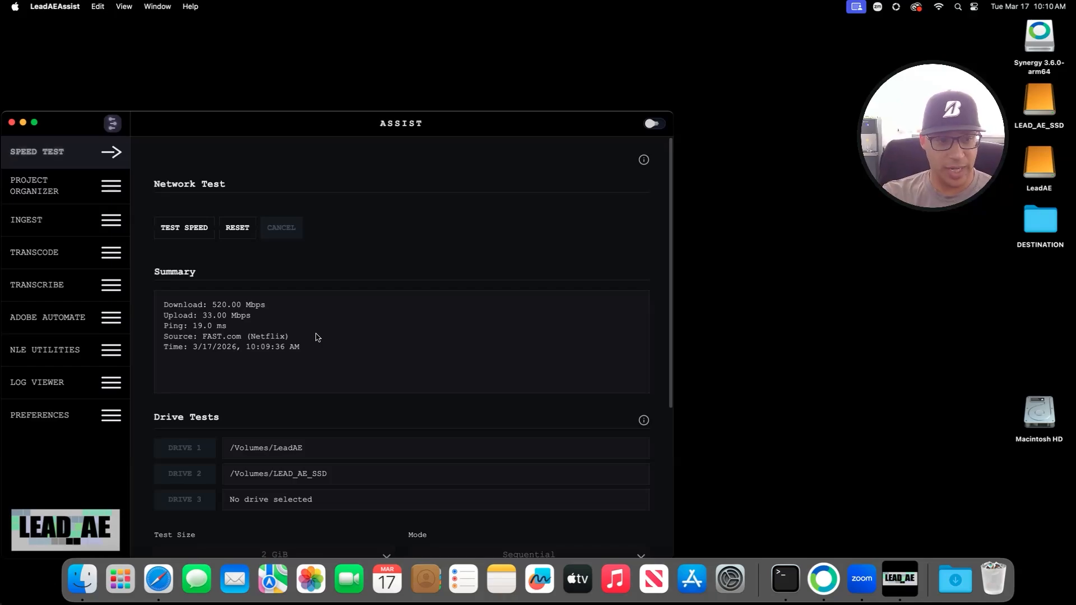
pyautogui.click(238, 227)
# Step: Review the drive read/write summary, then reset the drive test results
pyautogui.scroll(-5, 334, 386)
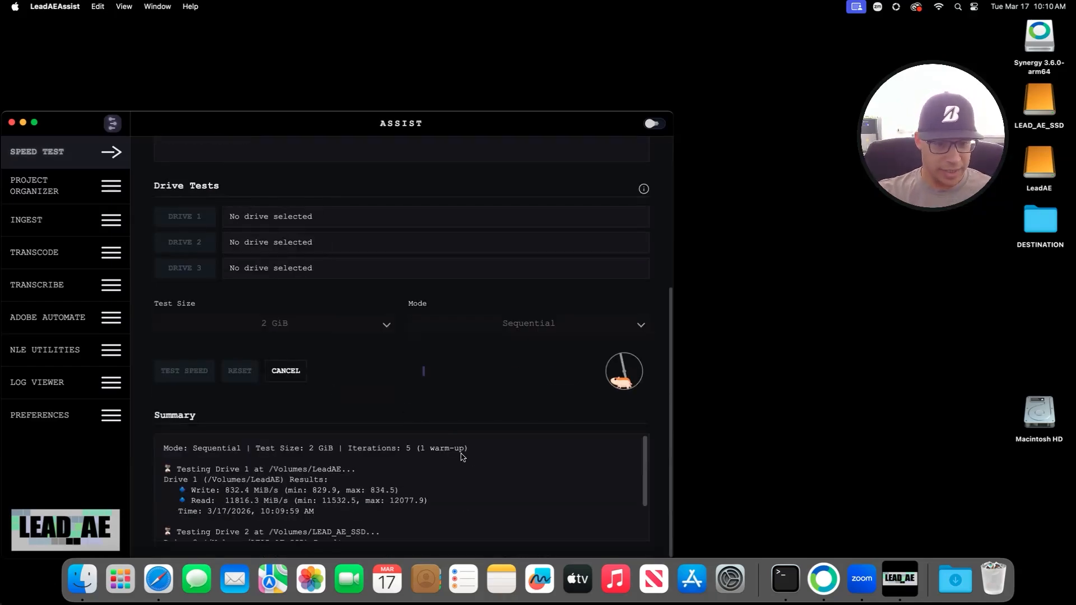
pyautogui.scroll(2, 422, 483)
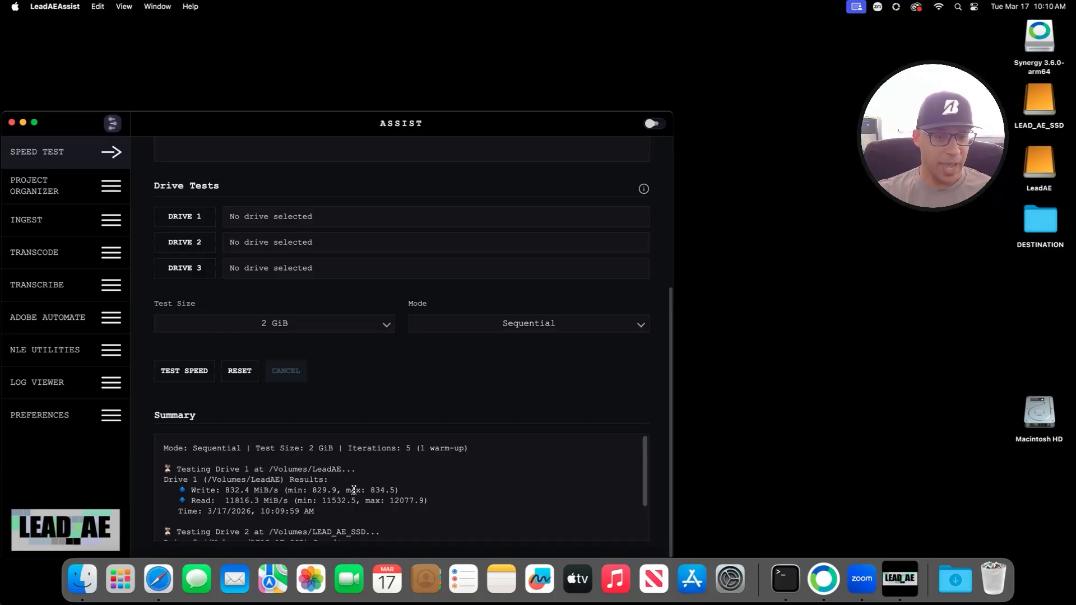
pyautogui.scroll(-2, 236, 516)
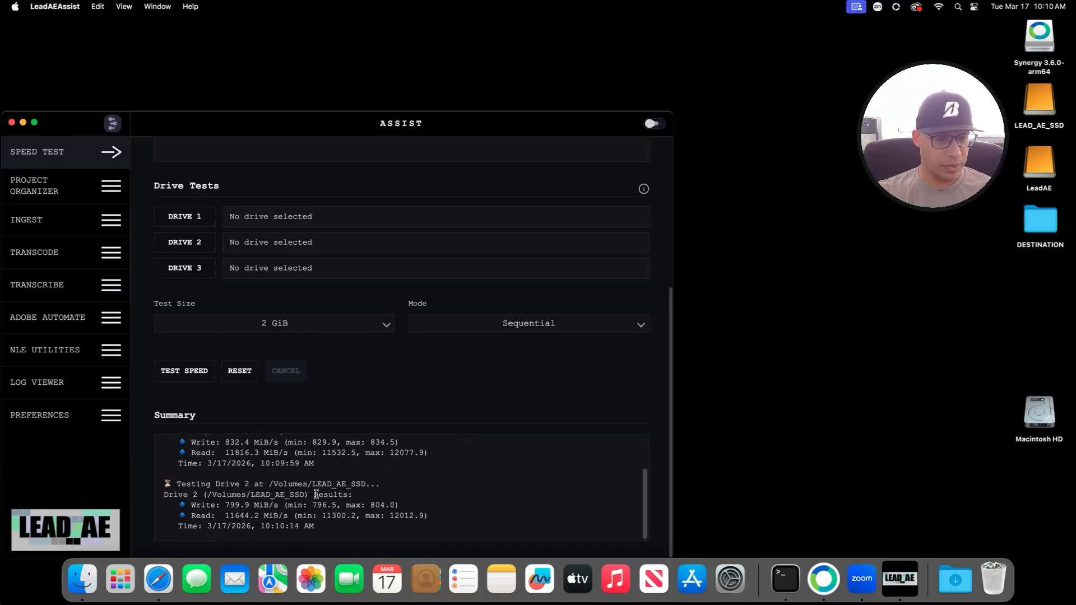
pyautogui.scroll(2, 317, 495)
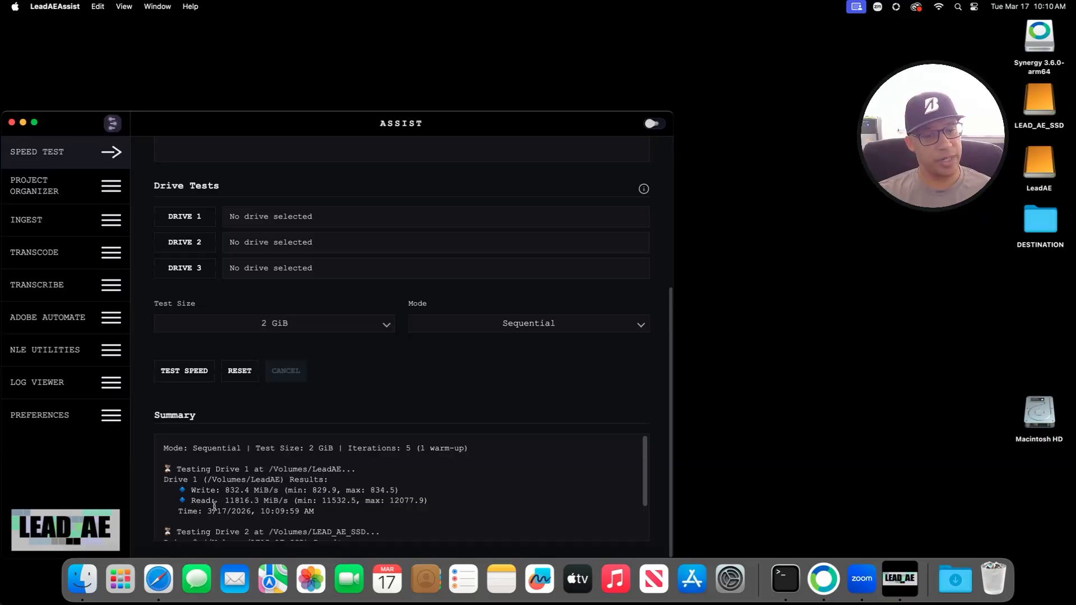
pyautogui.scroll(-3, 219, 503)
pyautogui.scroll(3, 223, 501)
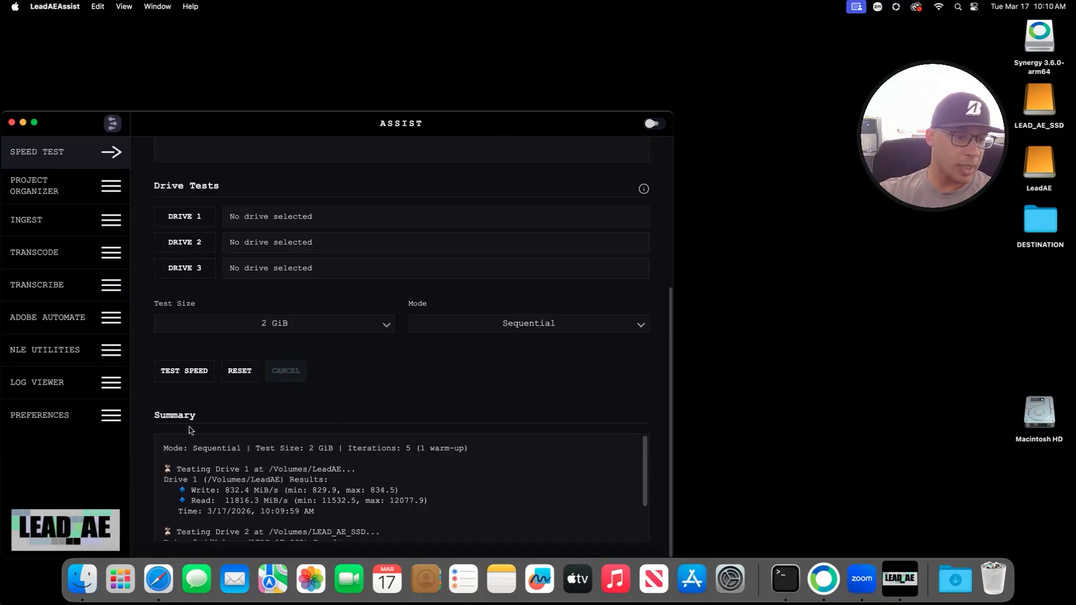
pyautogui.click(239, 371)
pyautogui.scroll(5, 312, 386)
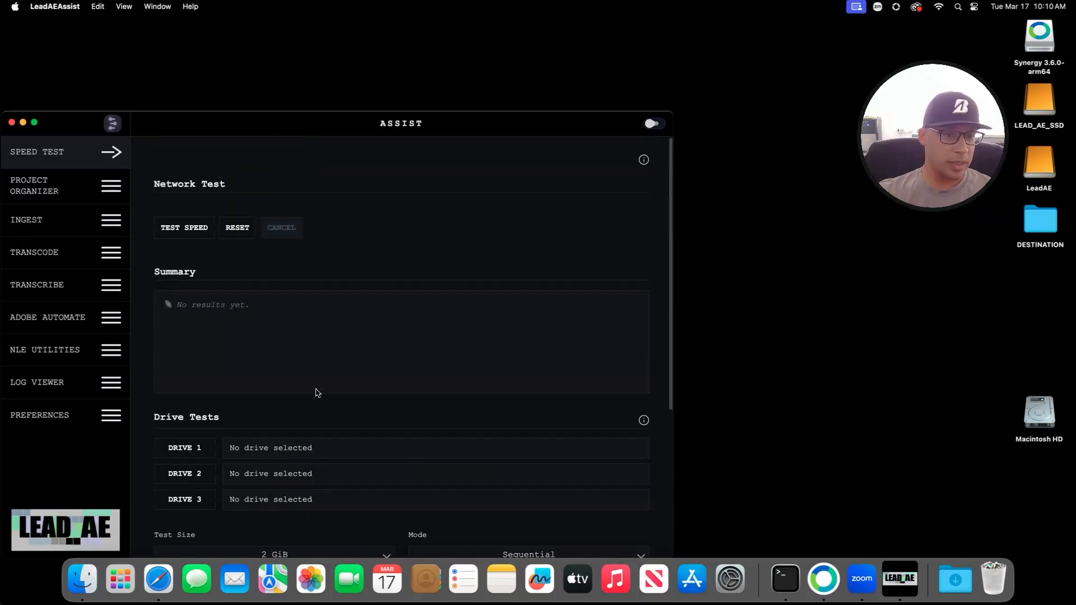
# Step: In the Project Organizer, remove all twelve folders, PROJECT through EXPORTS, until none remain
pyautogui.click(83, 188)
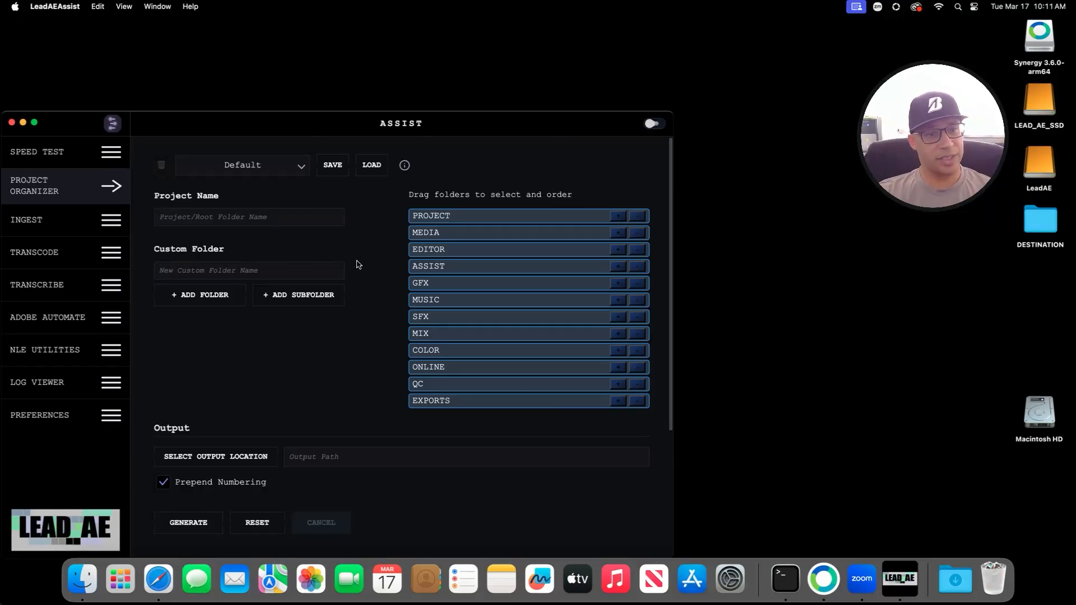
pyautogui.click(639, 217)
pyautogui.click(638, 216)
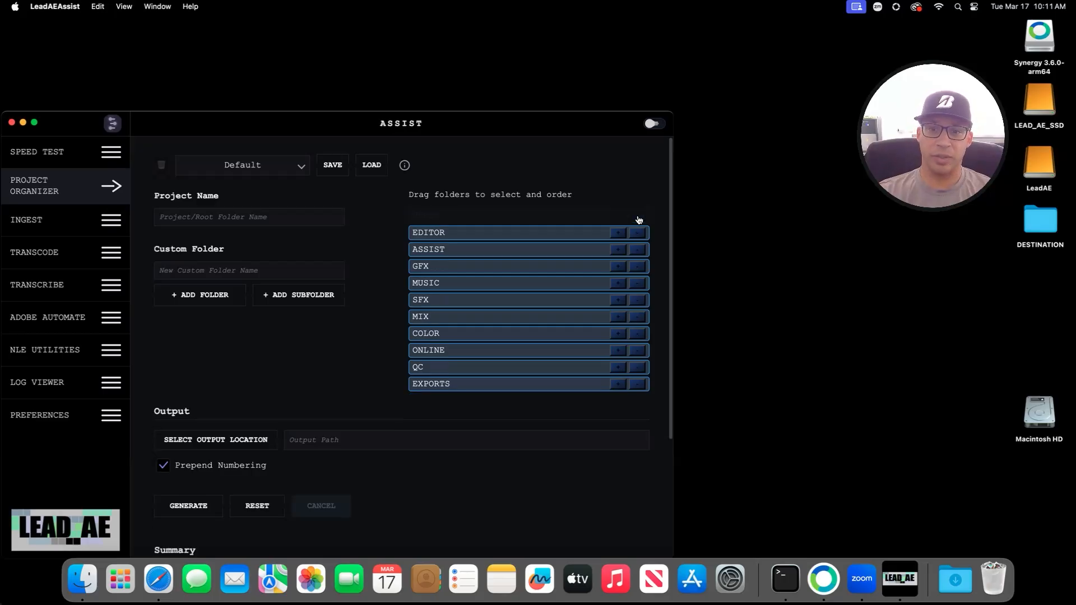
pyautogui.click(639, 216)
pyautogui.click(638, 217)
pyautogui.click(638, 216)
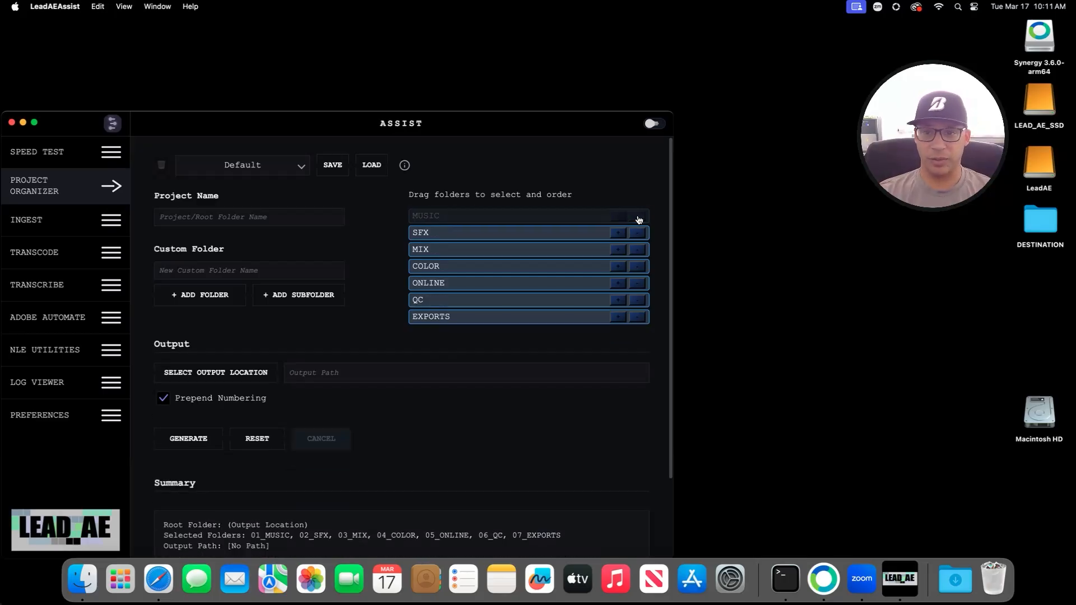
pyautogui.click(639, 216)
pyautogui.click(638, 216)
pyautogui.click(639, 217)
pyautogui.click(638, 217)
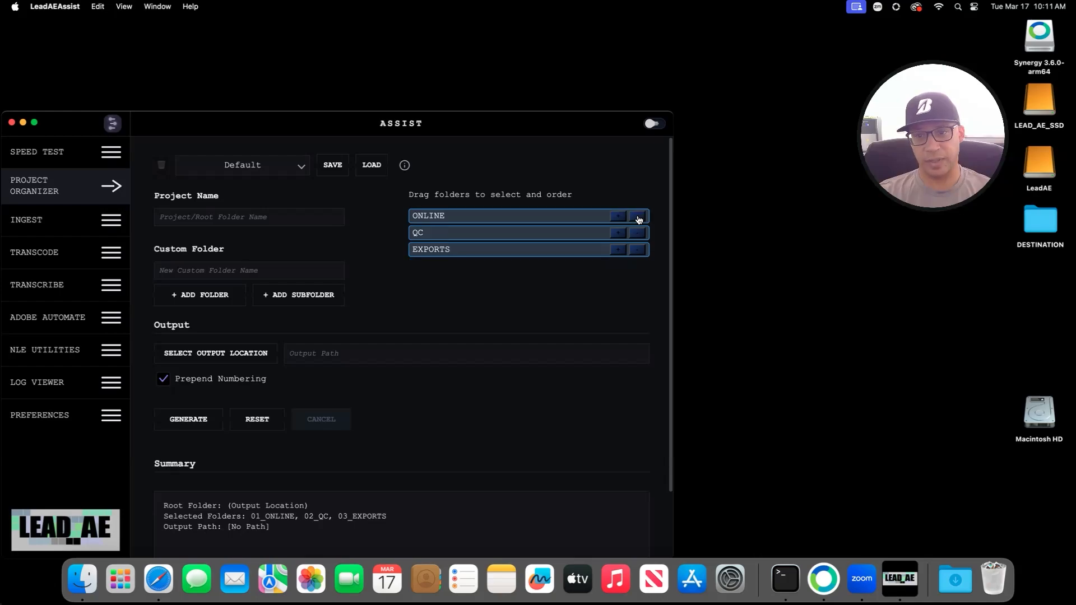
pyautogui.click(638, 216)
pyautogui.click(638, 216)
pyautogui.click(639, 218)
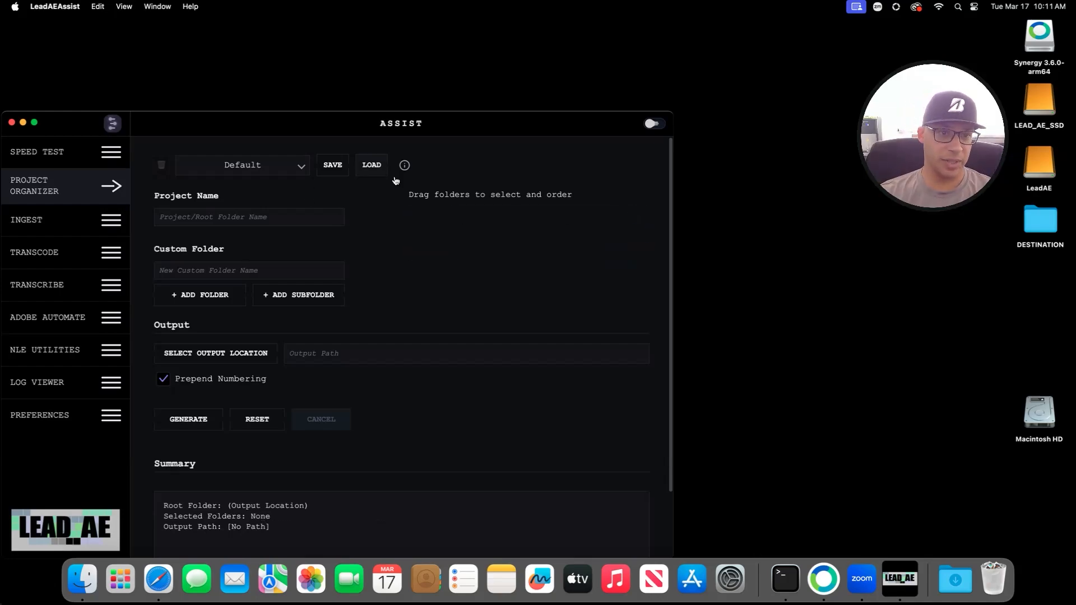
# Step: Save the emptied organizer configuration as Default.json, replacing the existing file
pyautogui.click(333, 167)
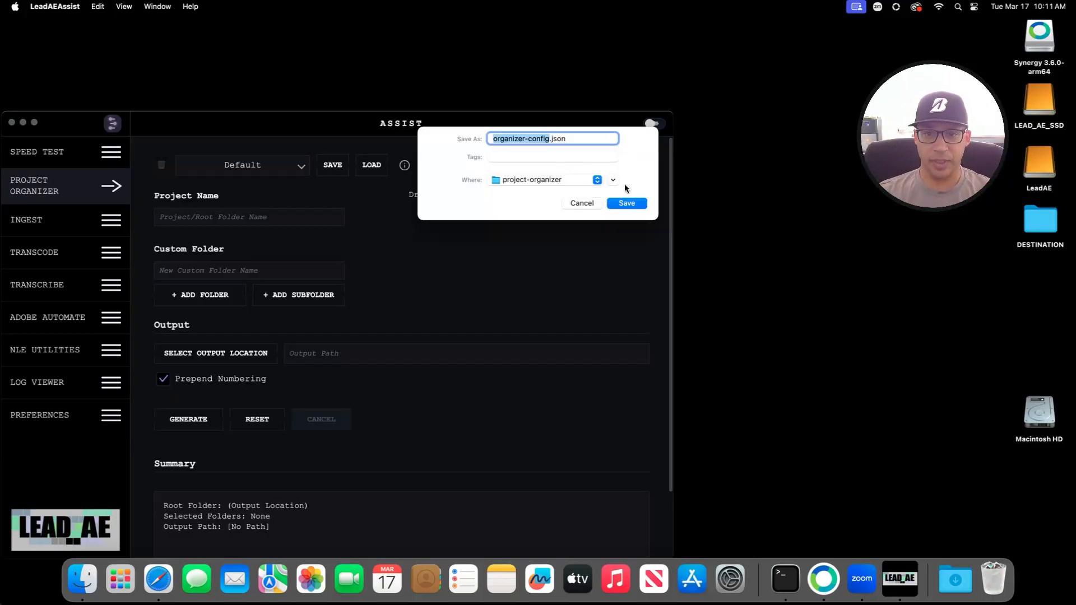
pyautogui.click(613, 179)
pyautogui.click(641, 205)
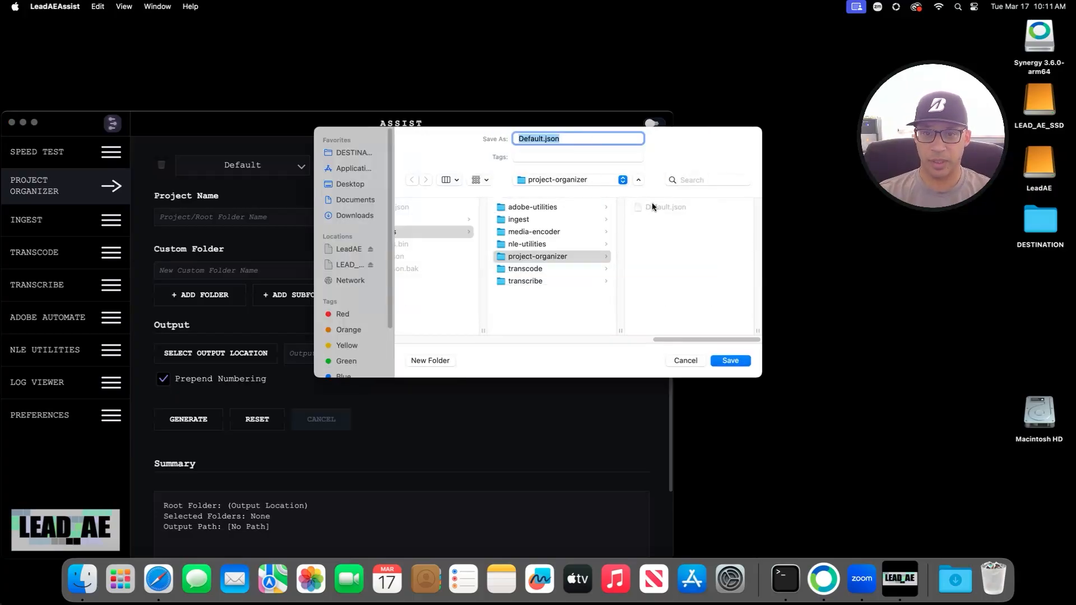
pyautogui.click(730, 360)
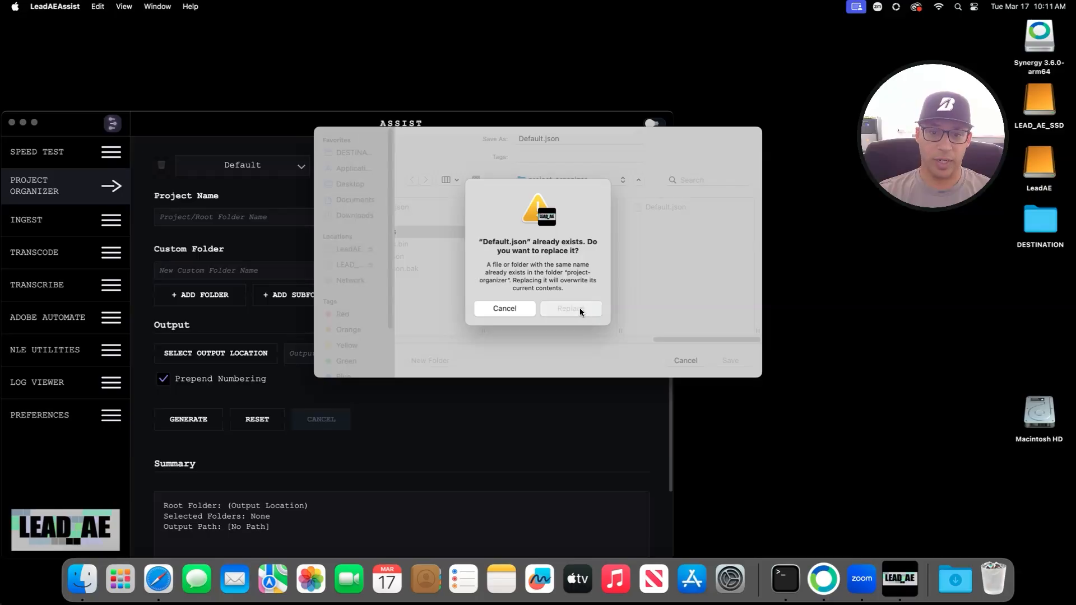
pyautogui.click(579, 309)
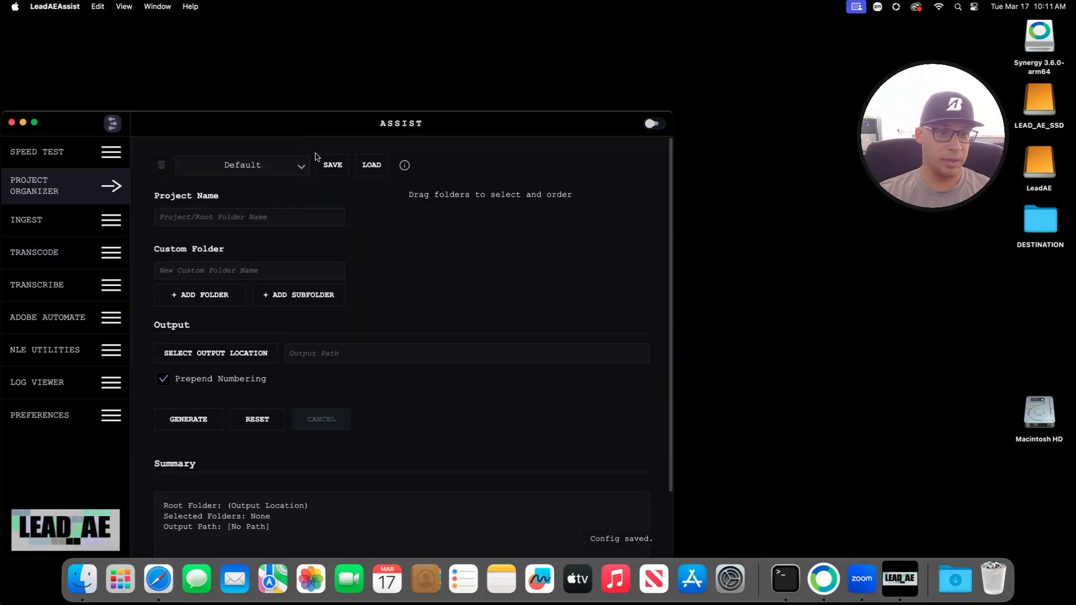
# Step: Load the Default preset, enter a test project name 'sdfdsf', then reload Default to clear it
pyautogui.click(296, 166)
pyautogui.click(230, 186)
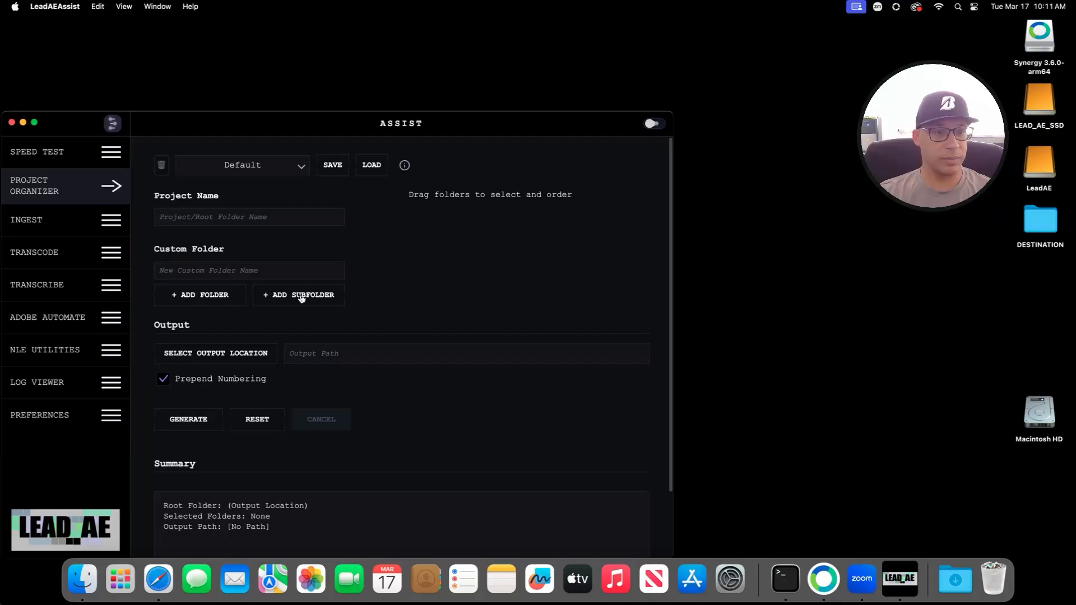
pyautogui.click(226, 212)
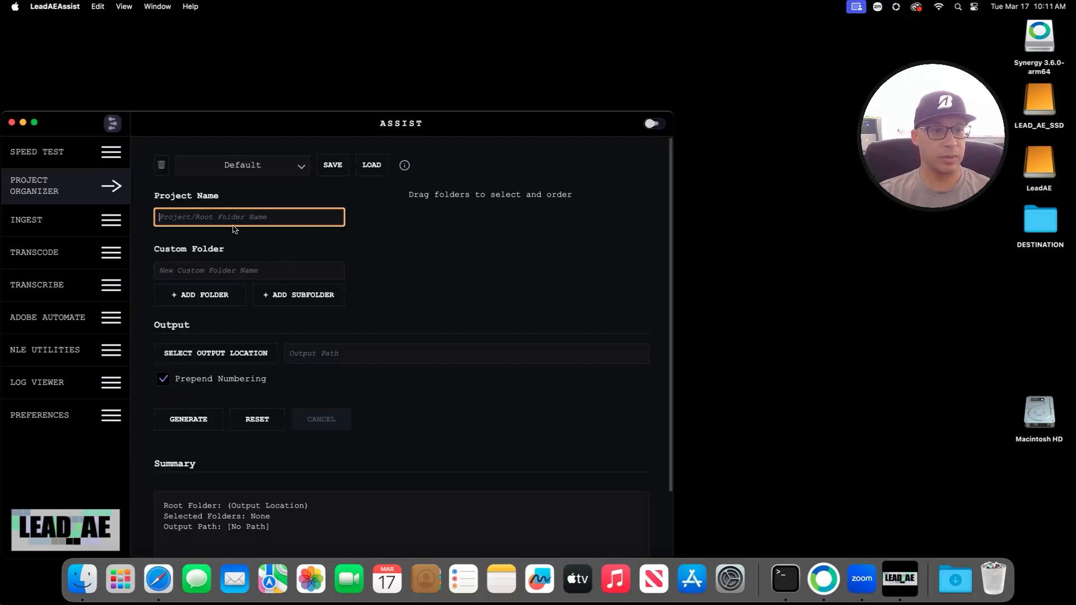
pyautogui.write('sdfdsf')
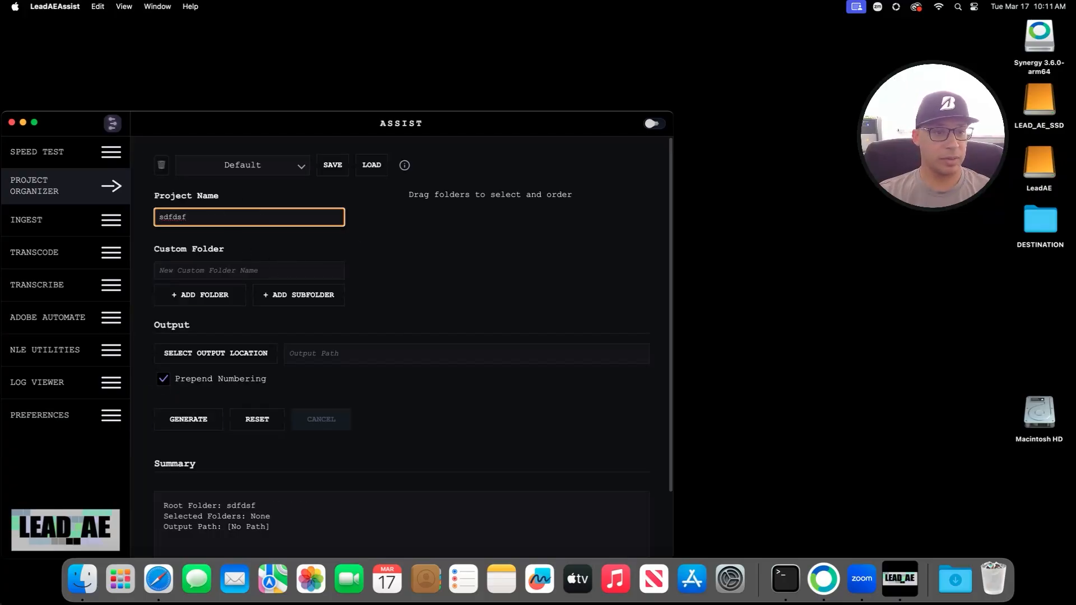
pyautogui.click(251, 165)
pyautogui.click(243, 187)
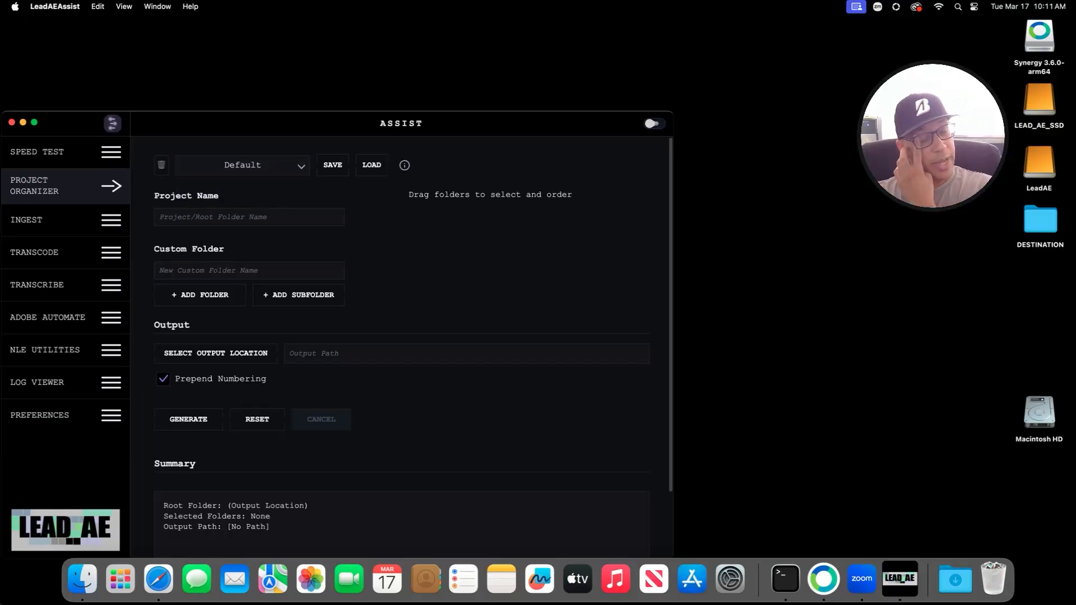
# Step: Delete the Default preset to restore the twelve standard folders, then bring up a Finder window
pyautogui.click(161, 164)
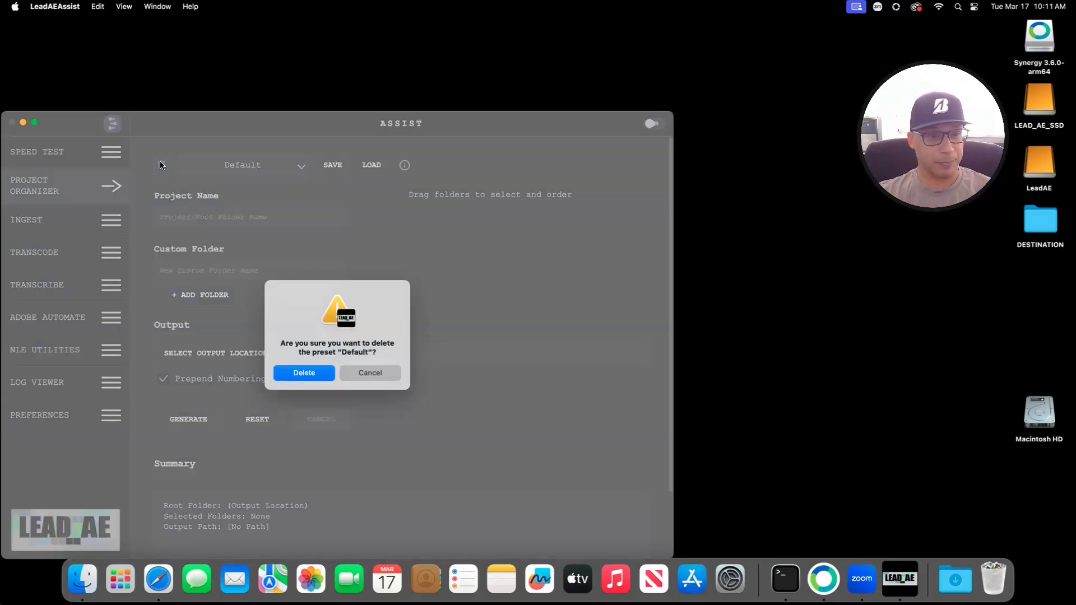
pyautogui.click(305, 373)
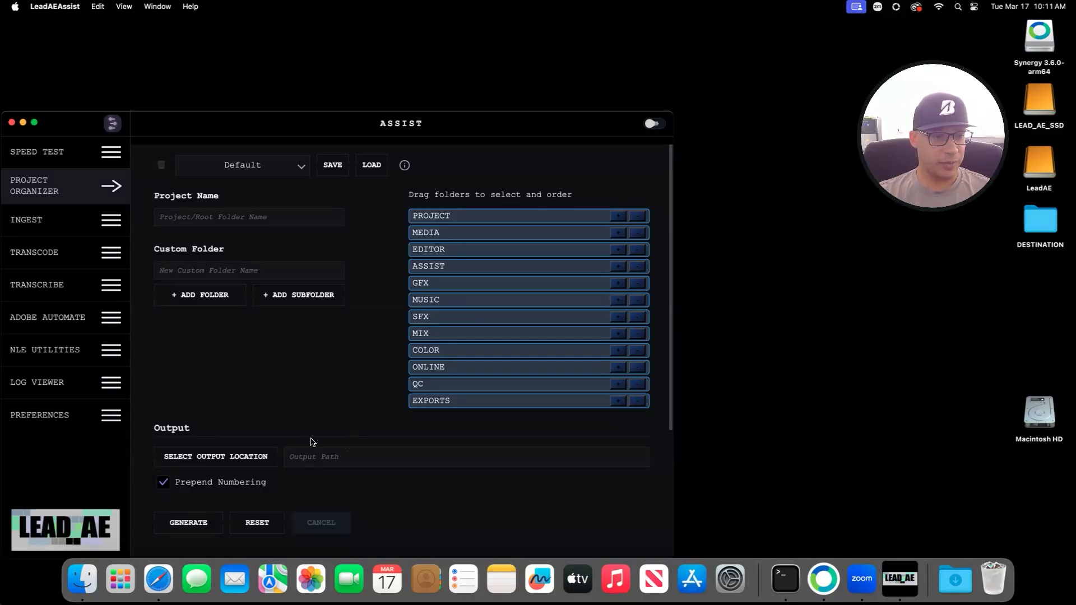
pyautogui.click(78, 583)
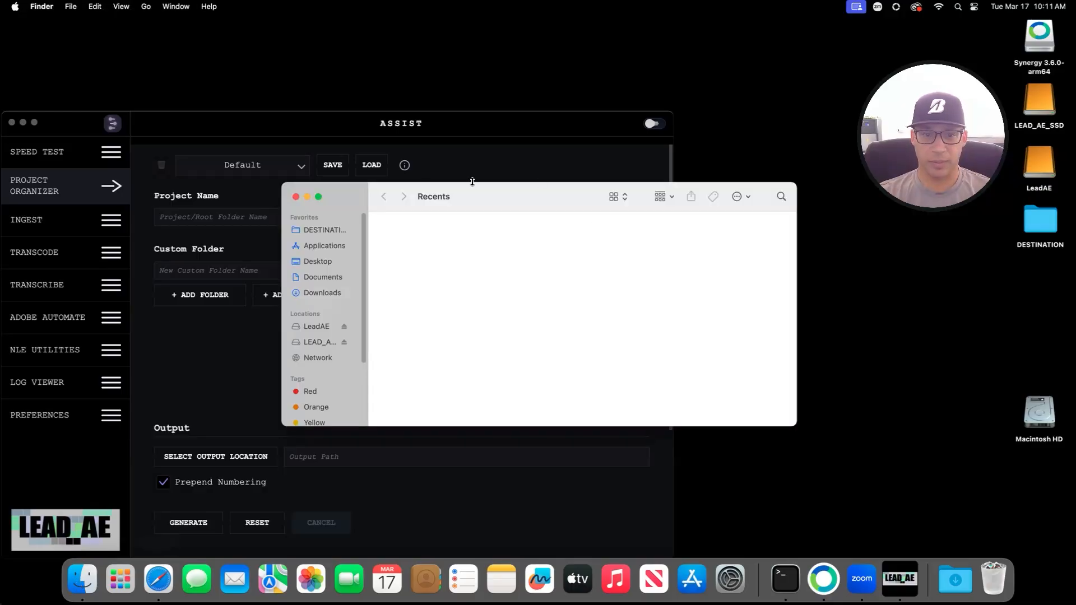
# Step: Resize Finder to show the DESTINATION folder and enter TEST as the project name
pyautogui.moveTo(284, 184); pyautogui.dragTo(461, 109)
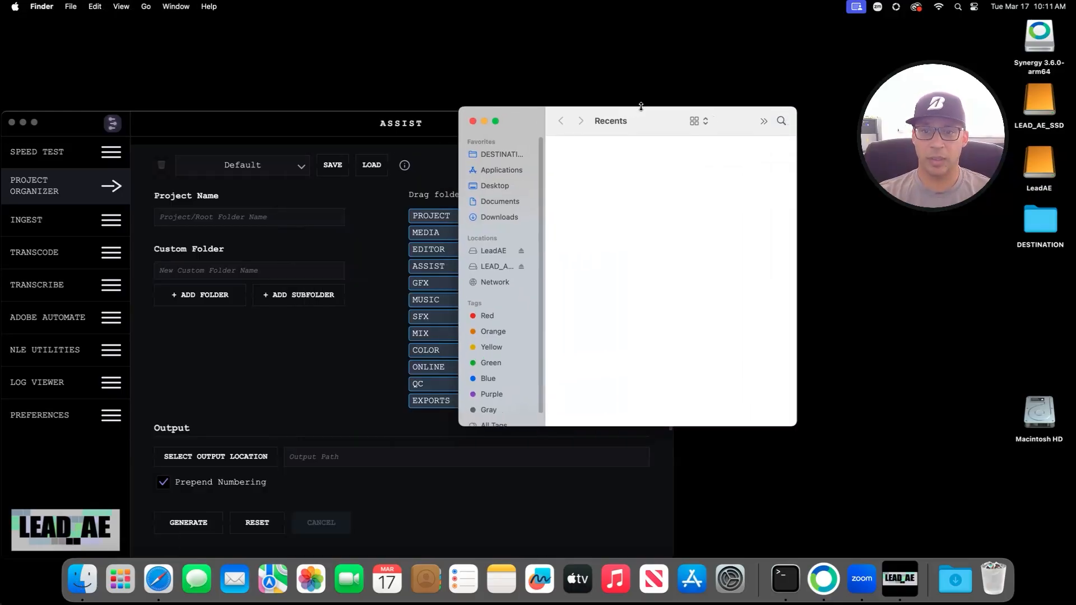
pyautogui.moveTo(650, 120); pyautogui.dragTo(884, 226)
pyautogui.click(732, 261)
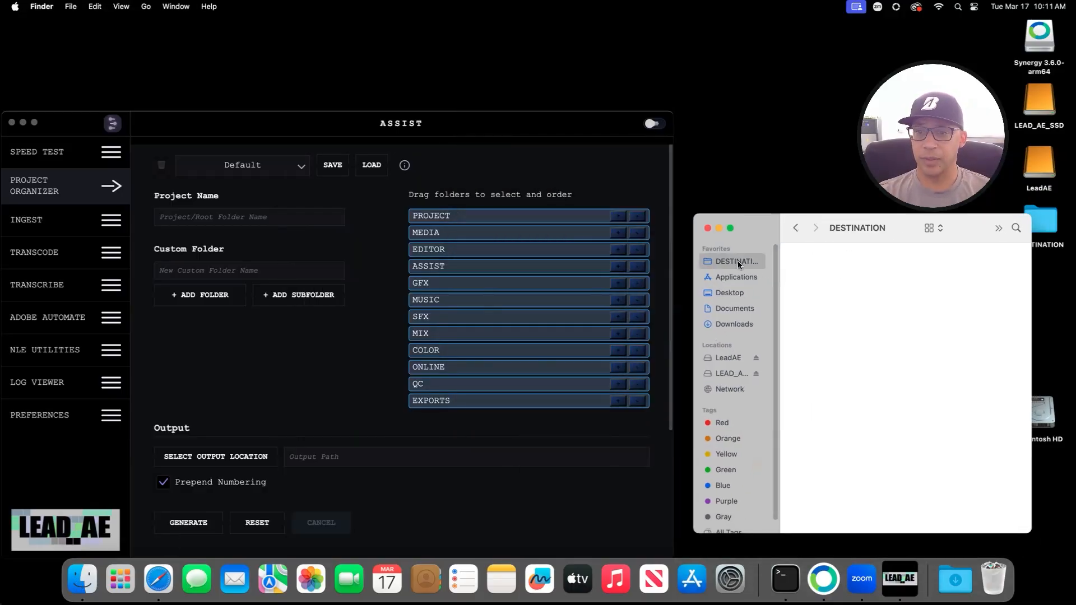
pyautogui.click(187, 216)
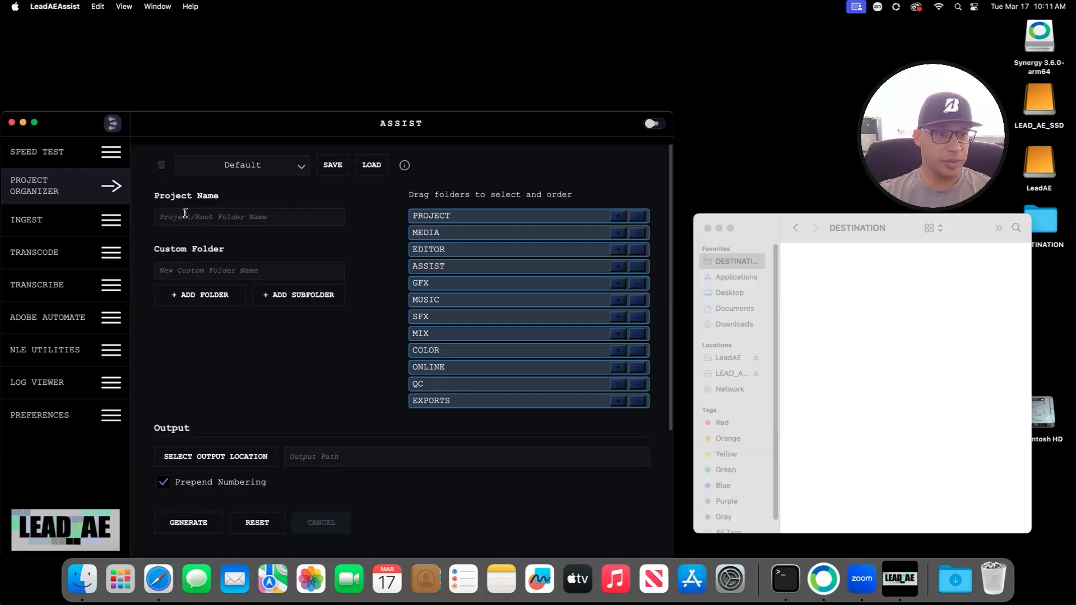
pyautogui.write('TEST')
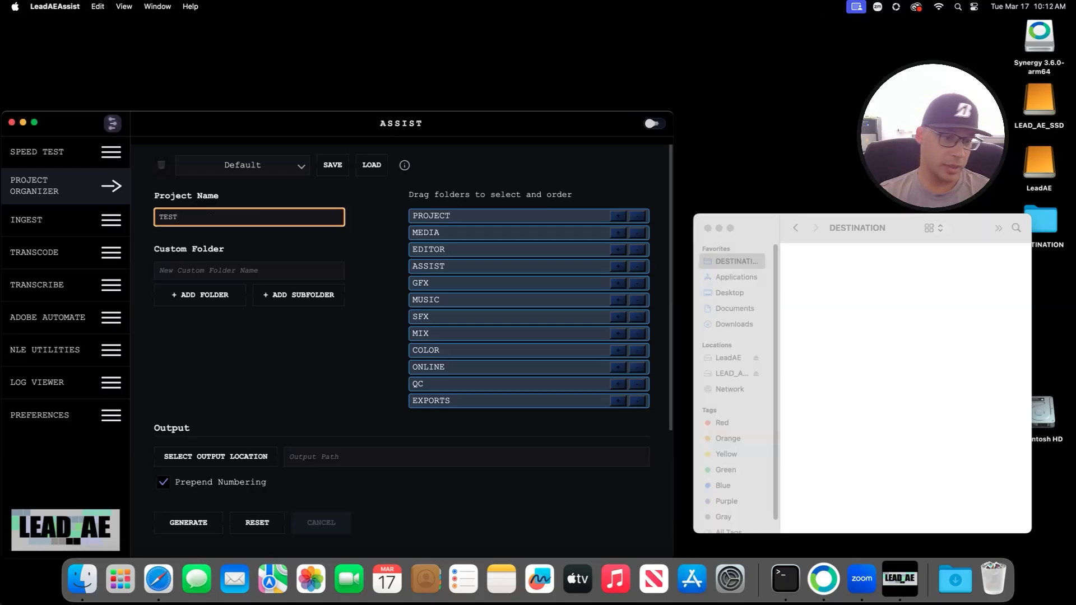
# Step: Set the project's output location to the DESTINATION folder on the Desktop
pyautogui.click(216, 456)
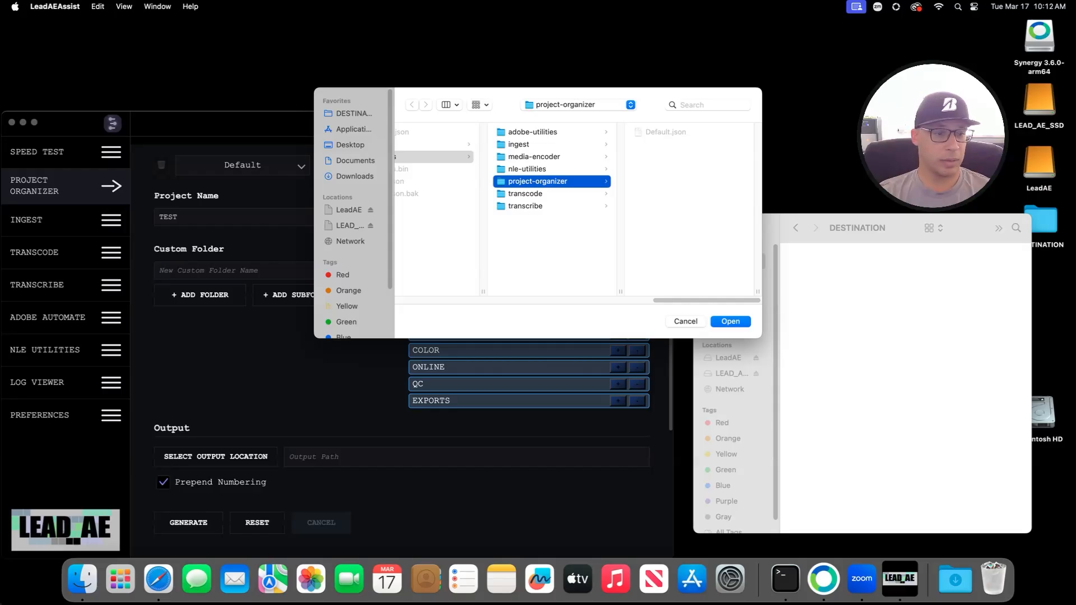
pyautogui.click(768, 289)
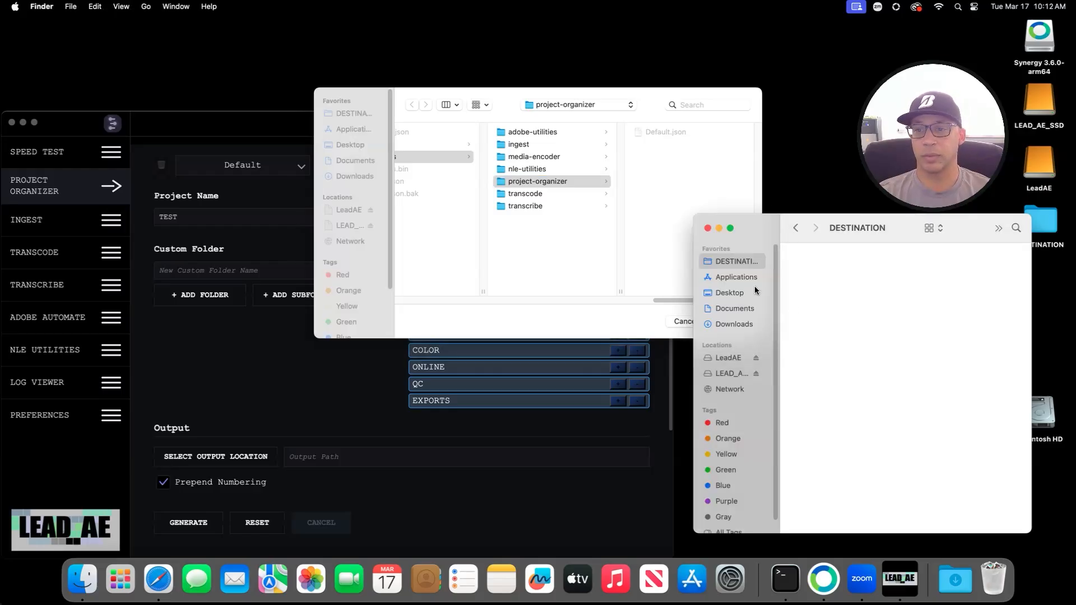
pyautogui.click(339, 107)
pyautogui.click(361, 114)
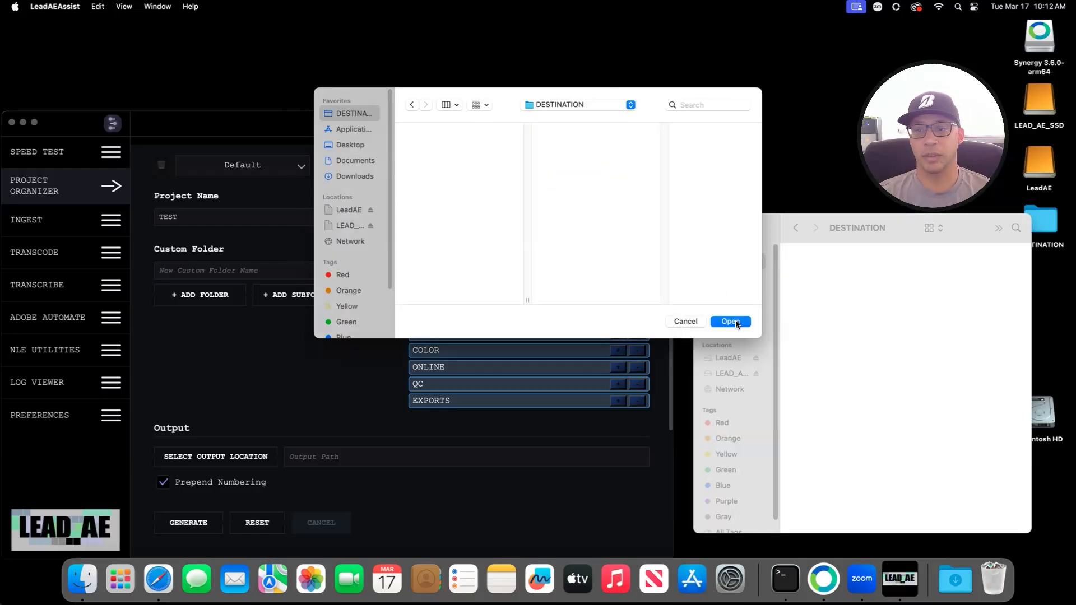
pyautogui.press('Return')
pyautogui.scroll(-3, 308, 415)
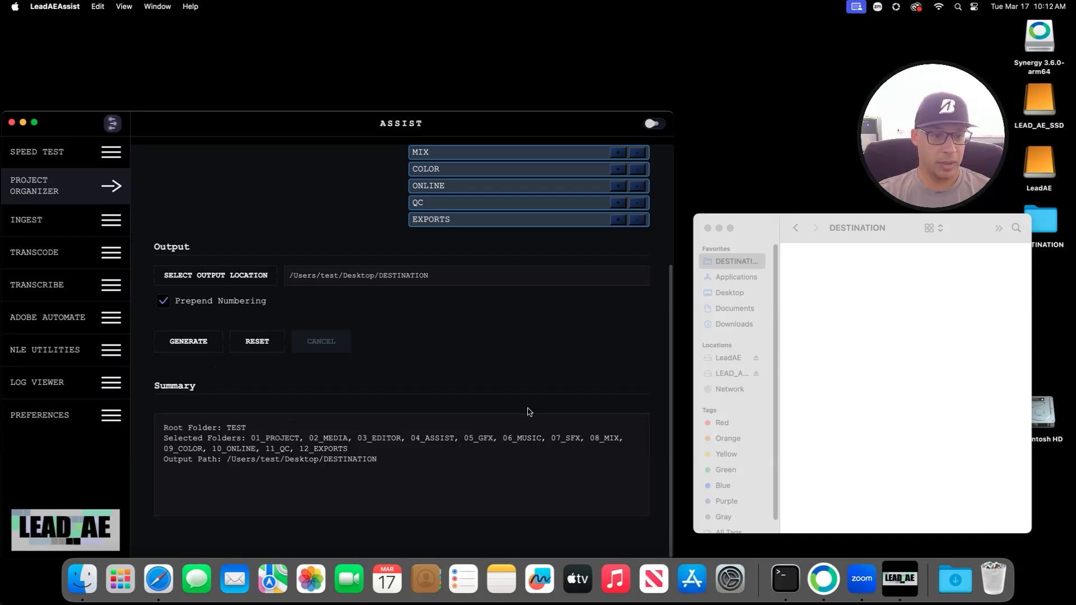
# Step: Generate the TEST project and inspect its 01_PROJECT–12_EXPORTS folders, including 03_EDITOR, in Finder column view
pyautogui.click(197, 342)
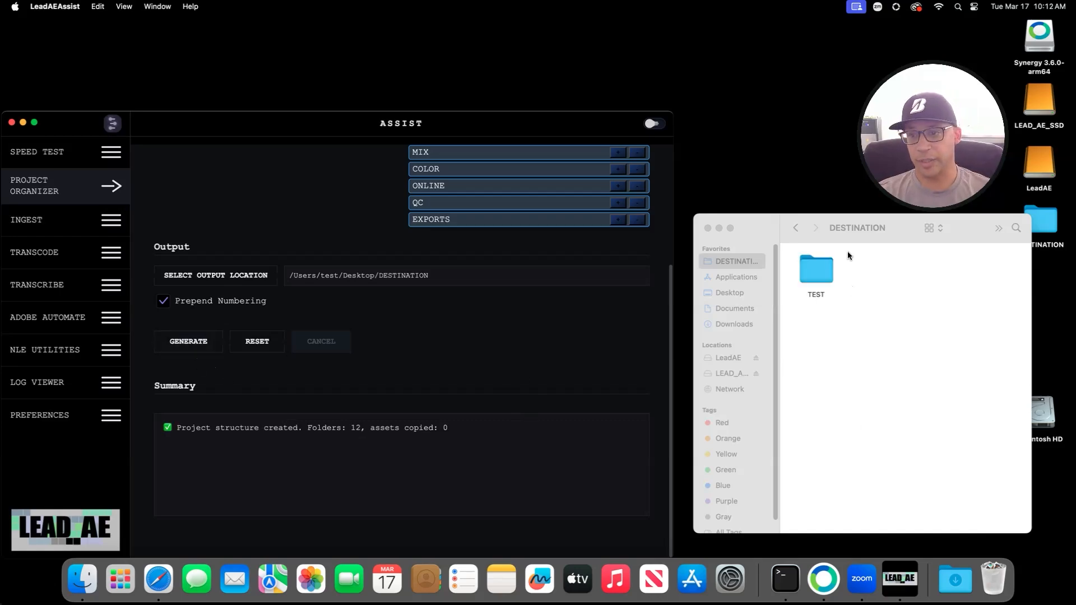
pyautogui.click(931, 231)
pyautogui.click(944, 251)
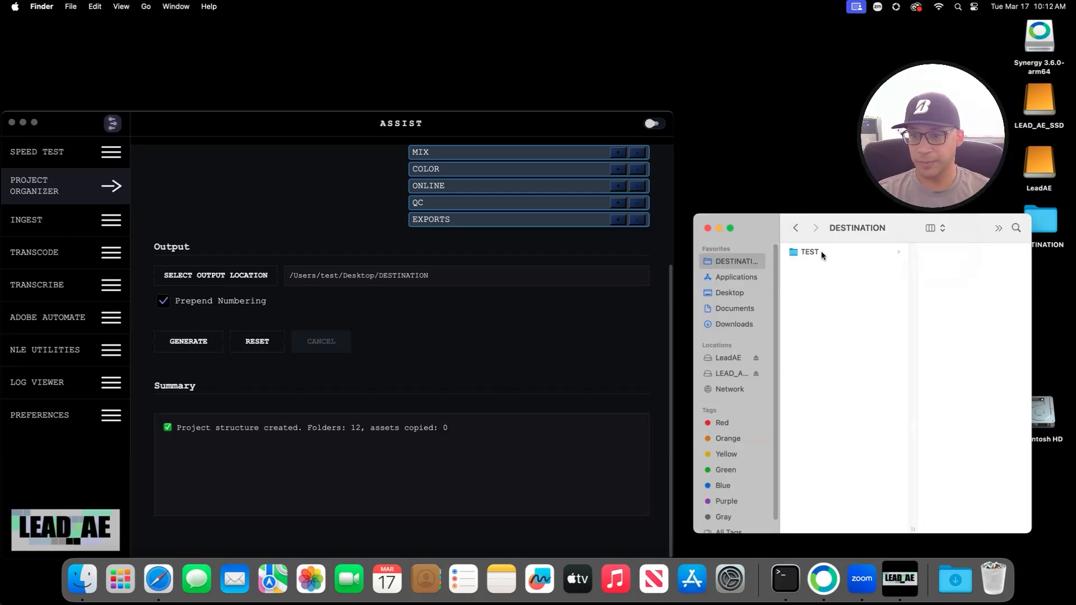
pyautogui.click(822, 251)
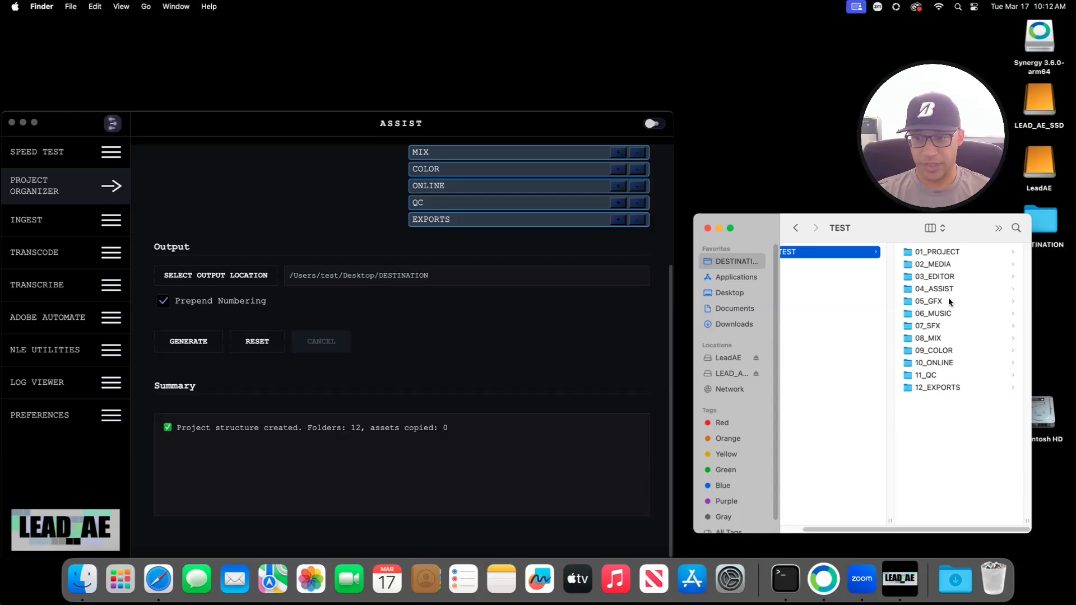
pyautogui.click(925, 277)
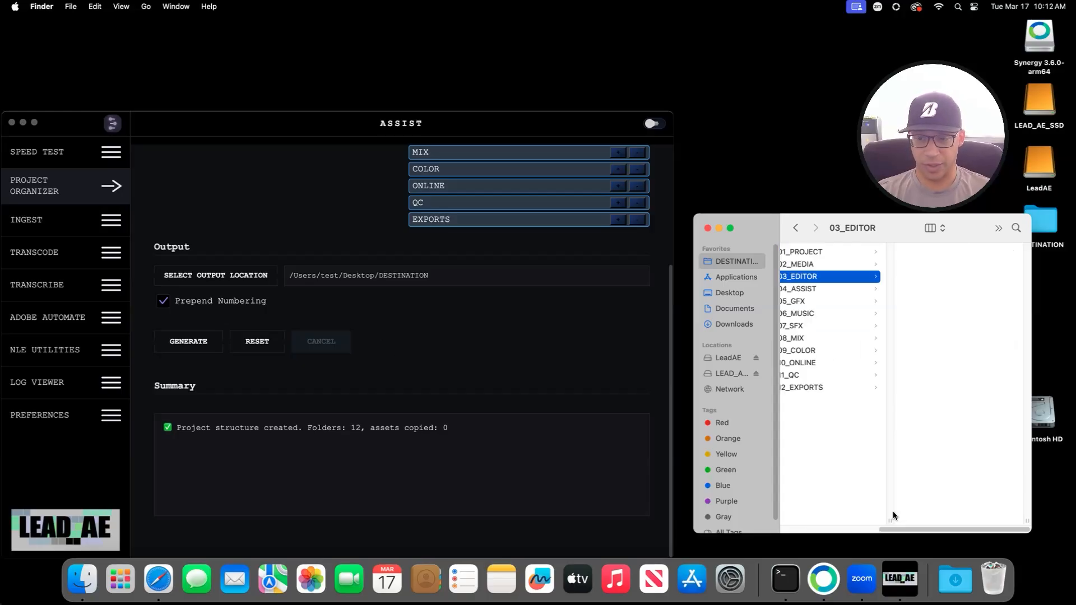
pyautogui.hscroll(-3, 893, 505)
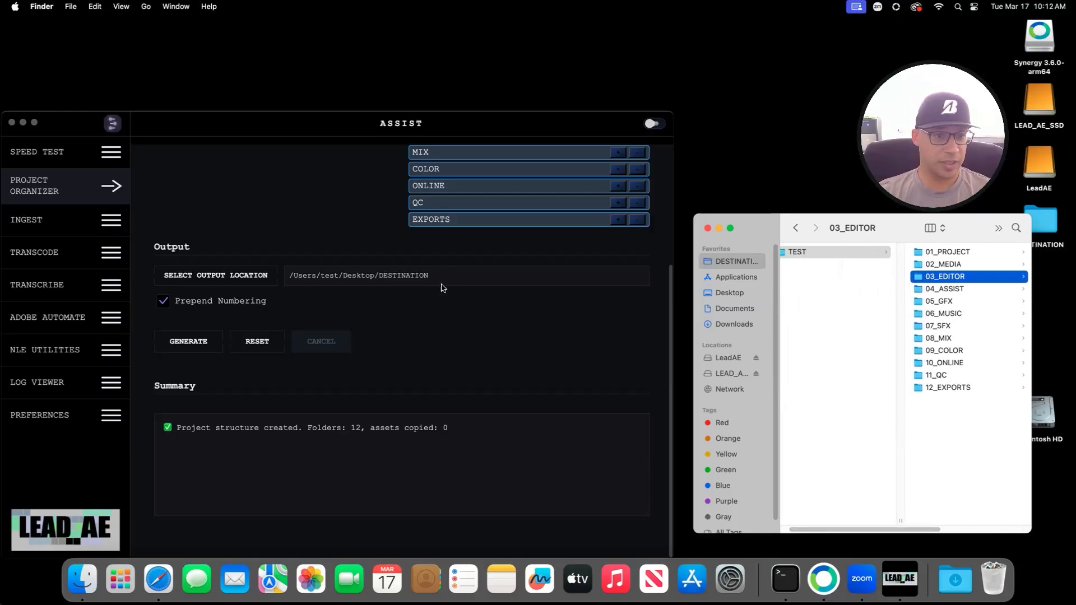
pyautogui.scroll(5, 403, 325)
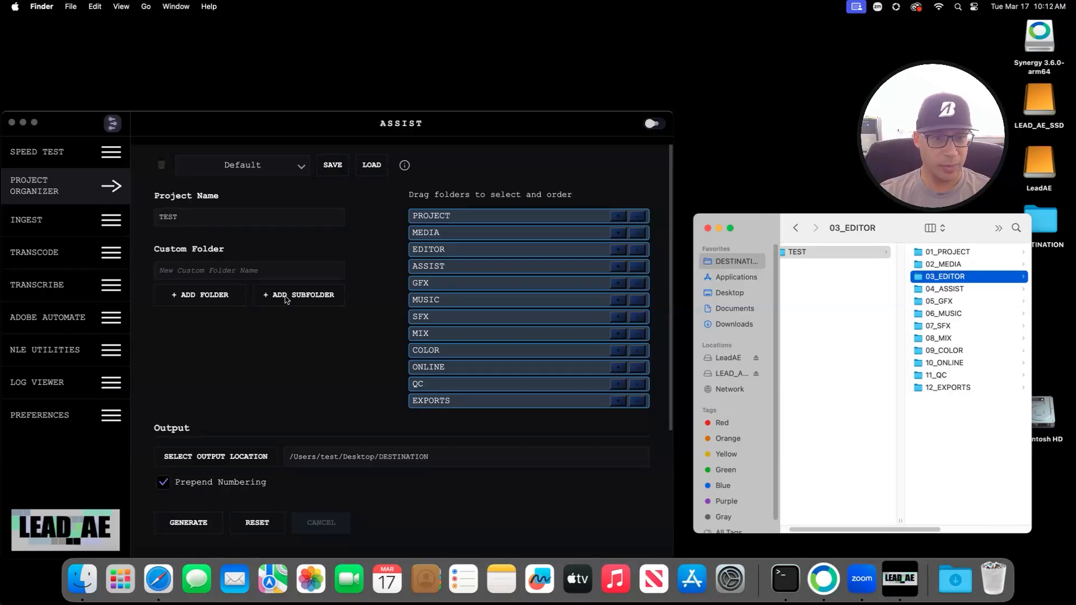
pyautogui.click(448, 185)
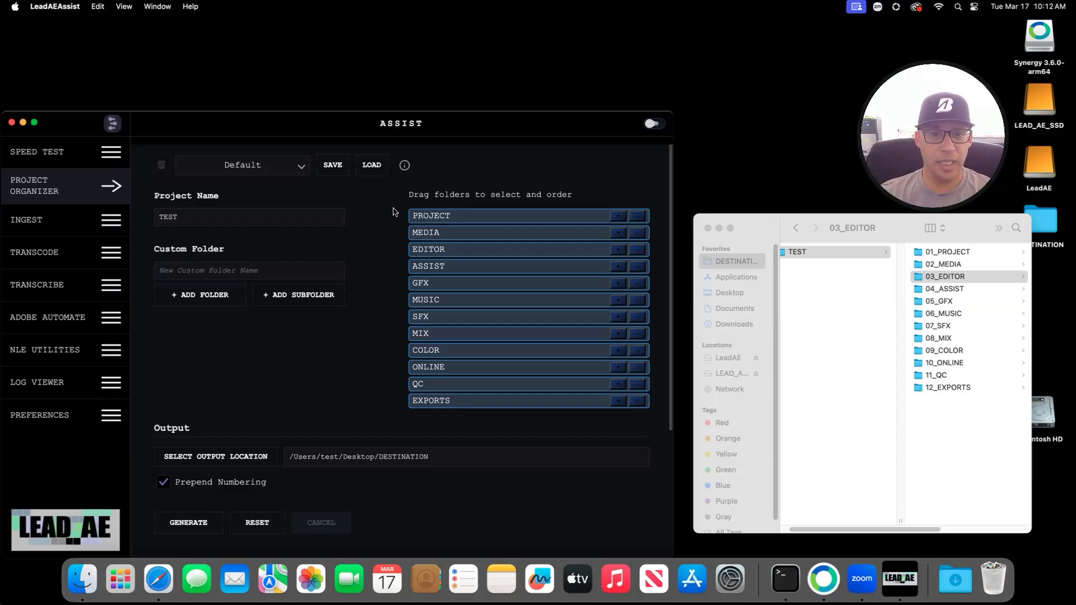
# Step: Remove the MEDIA, EDITOR, MIX and COLOR folders so eight folders remain, renumbered 01_PROJECT to 08_EXPORTS
pyautogui.click(642, 234)
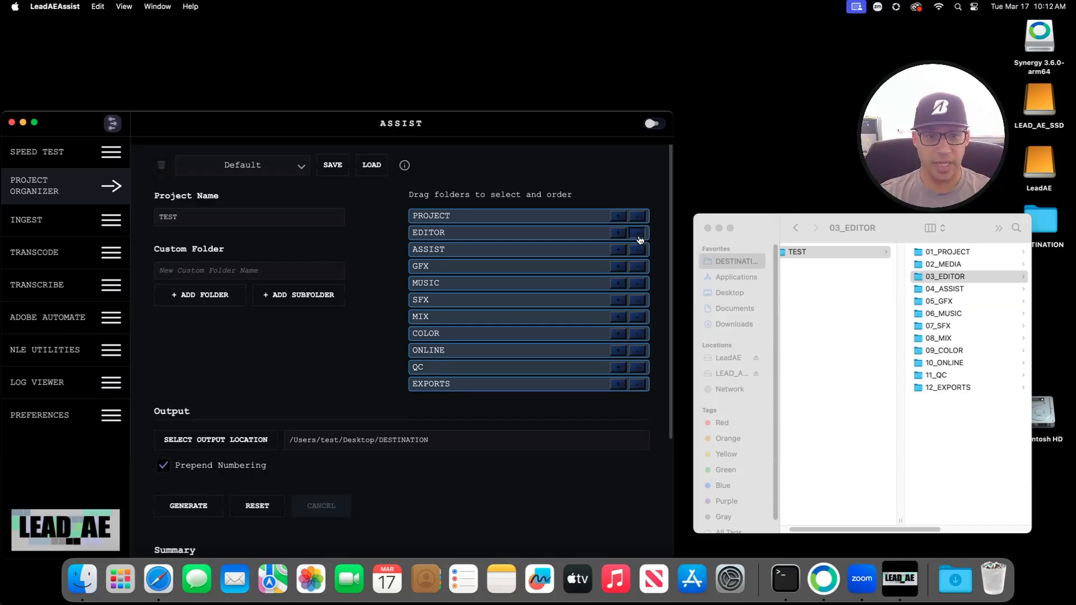
pyautogui.click(637, 233)
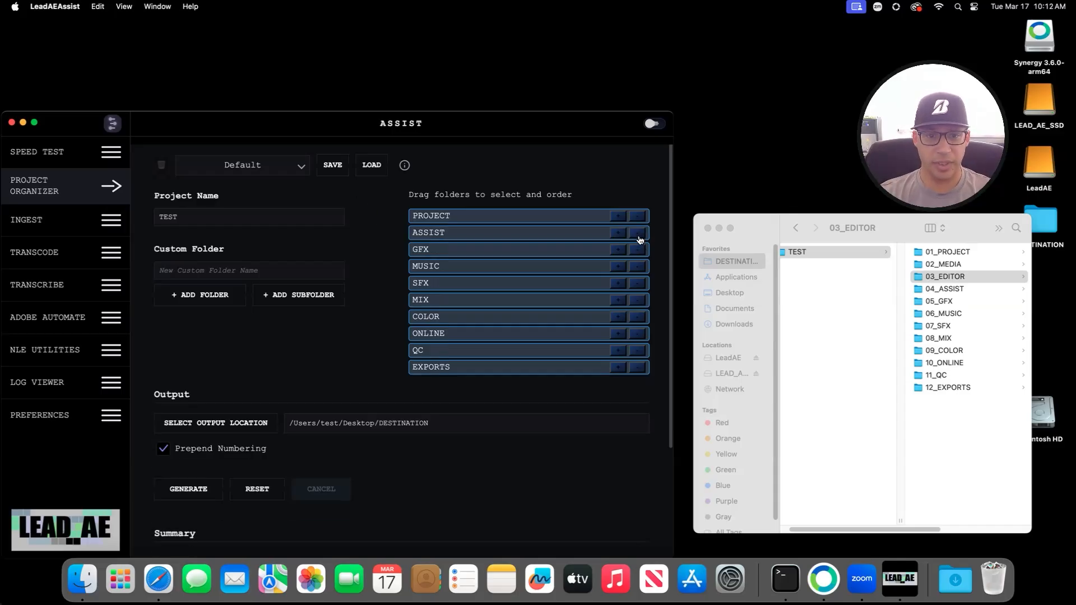
pyautogui.click(639, 302)
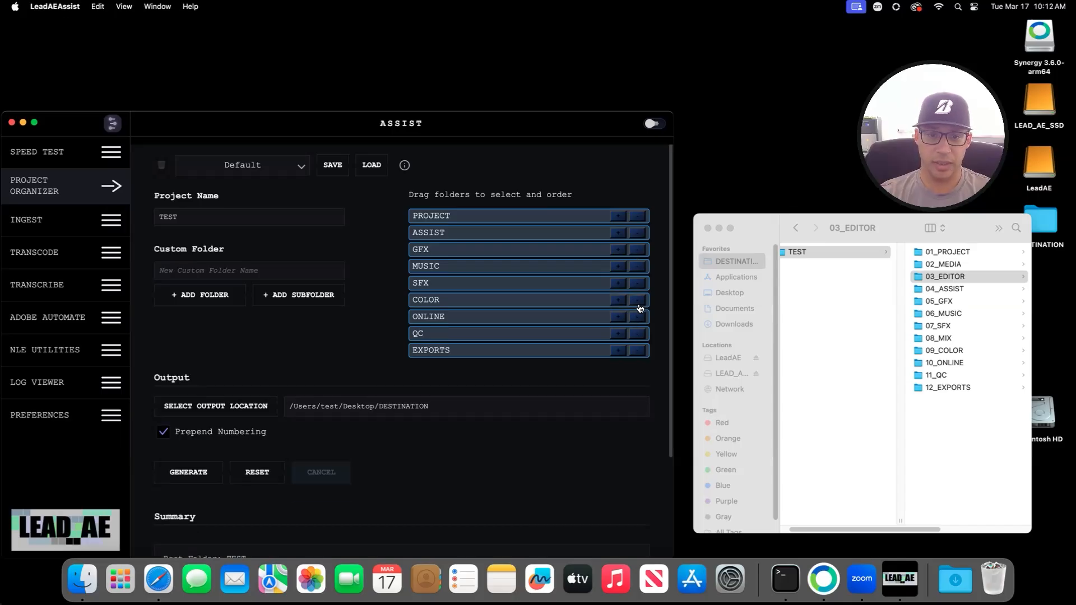
pyautogui.click(639, 301)
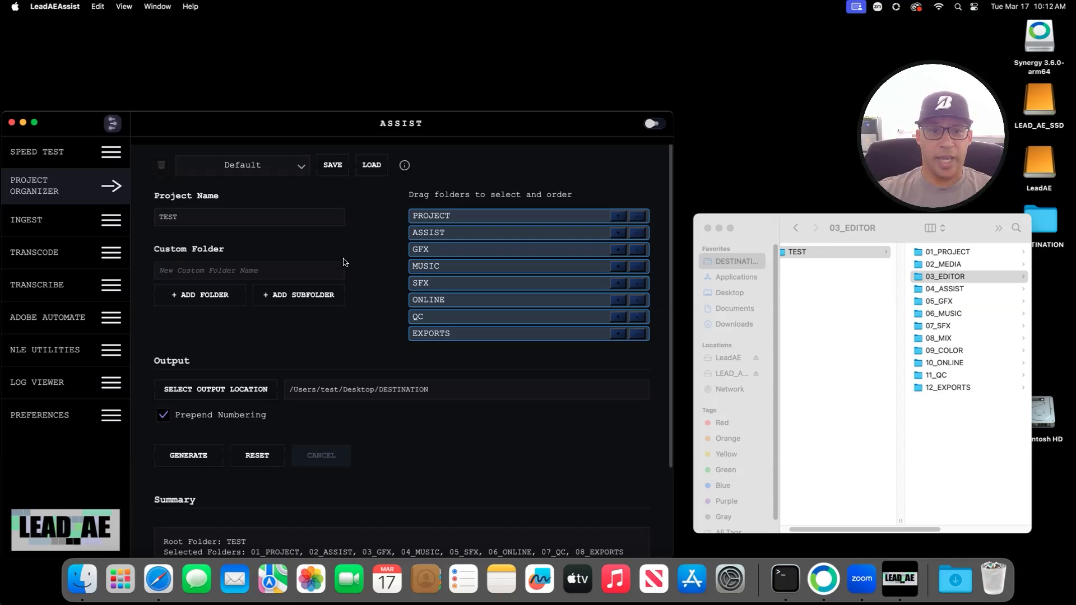
# Step: Attach SEQUENCE TEMPLATE.avb from LeadAE > TEST > AVID_TEST > BINS to the PROJECT folder
pyautogui.click(618, 218)
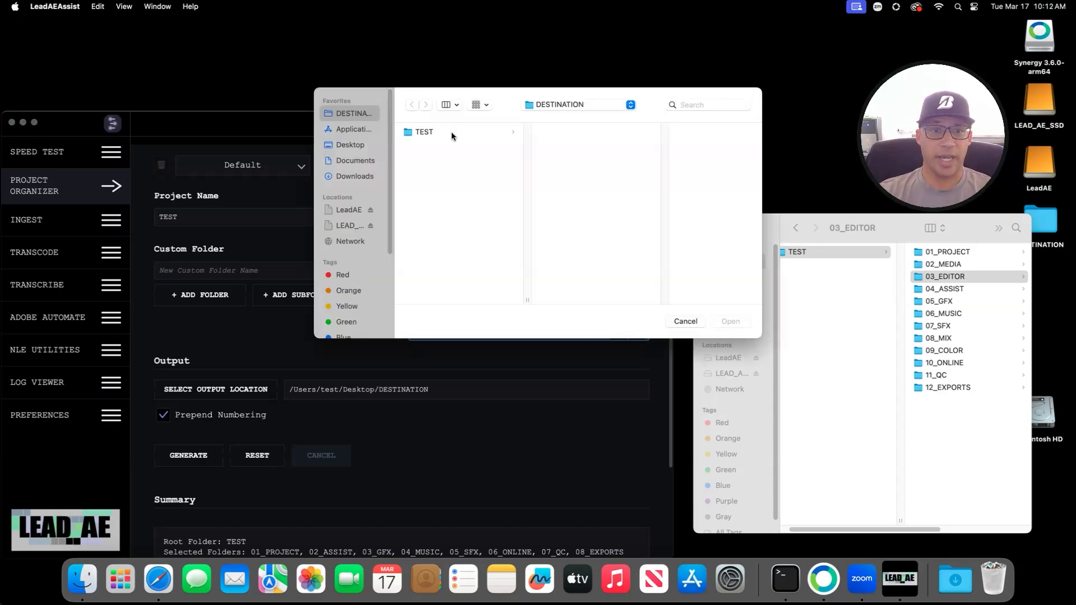
pyautogui.click(452, 133)
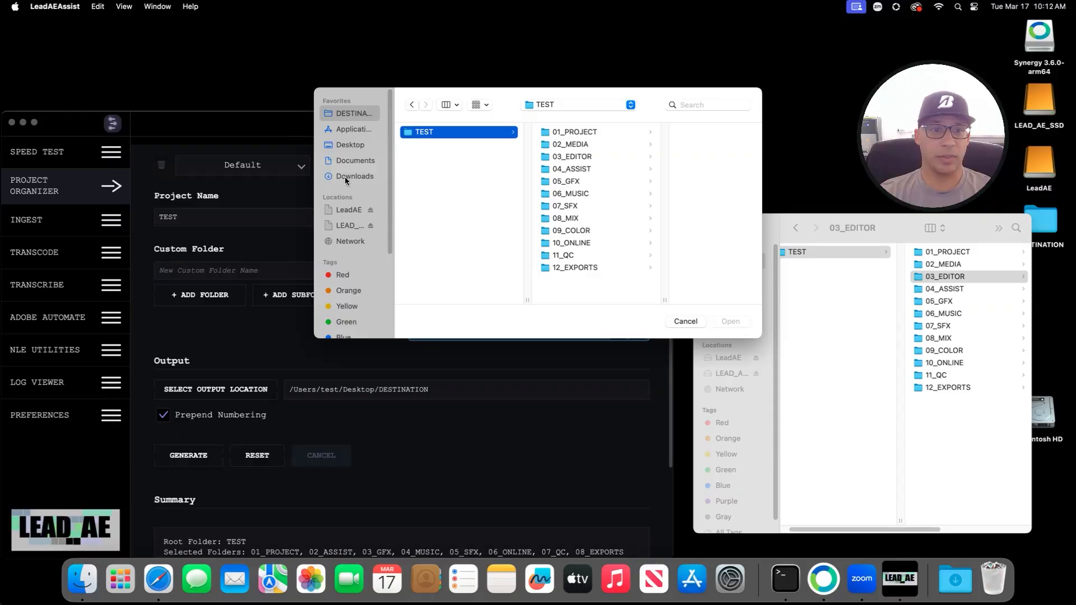
pyautogui.click(356, 210)
pyautogui.click(430, 132)
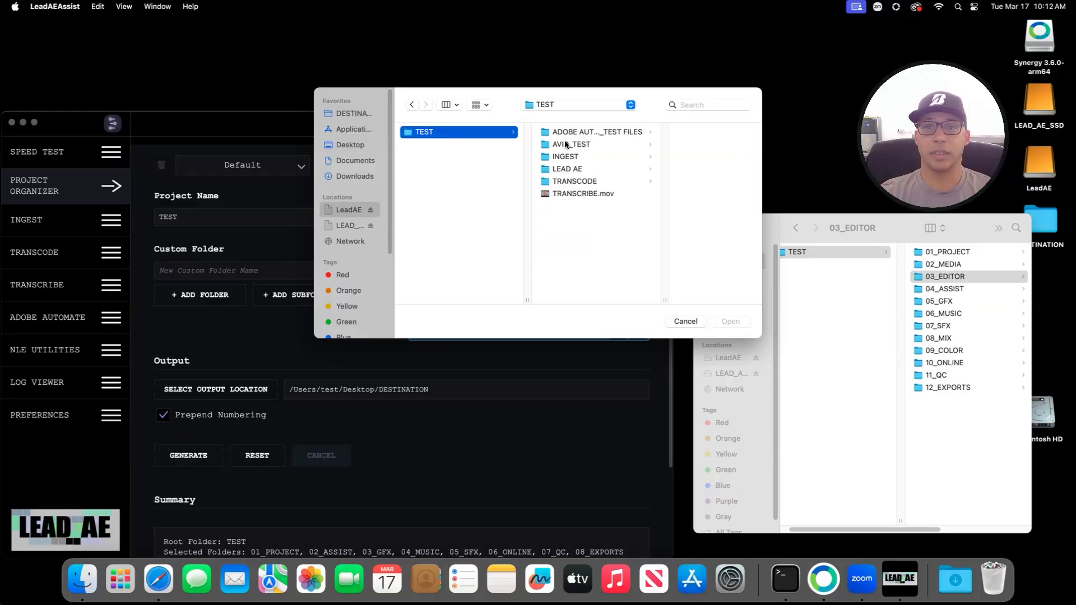
pyautogui.click(560, 144)
pyautogui.click(650, 132)
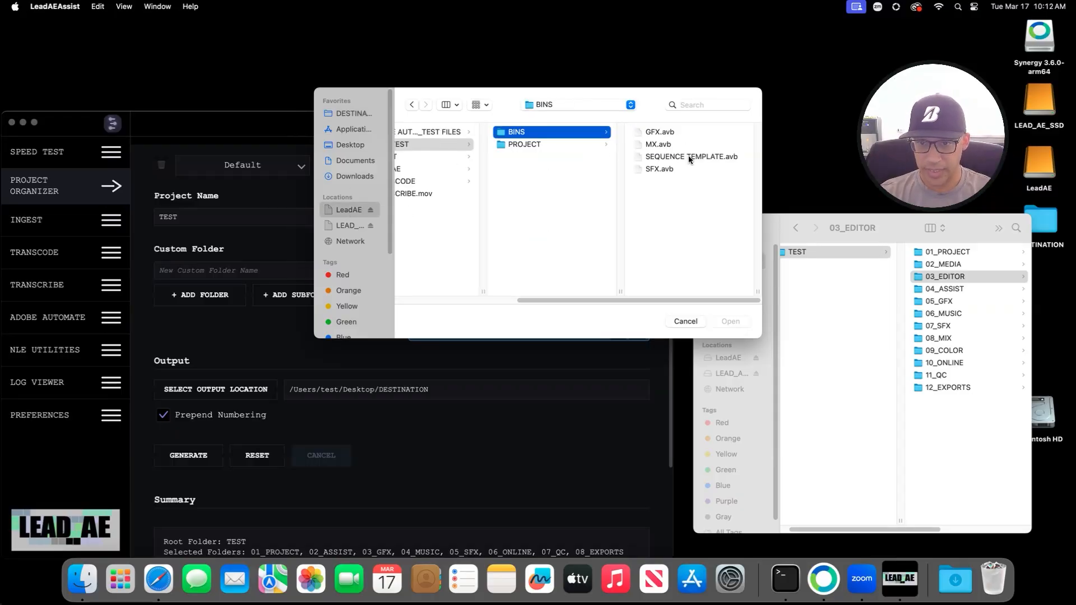
pyautogui.click(670, 157)
pyautogui.click(731, 321)
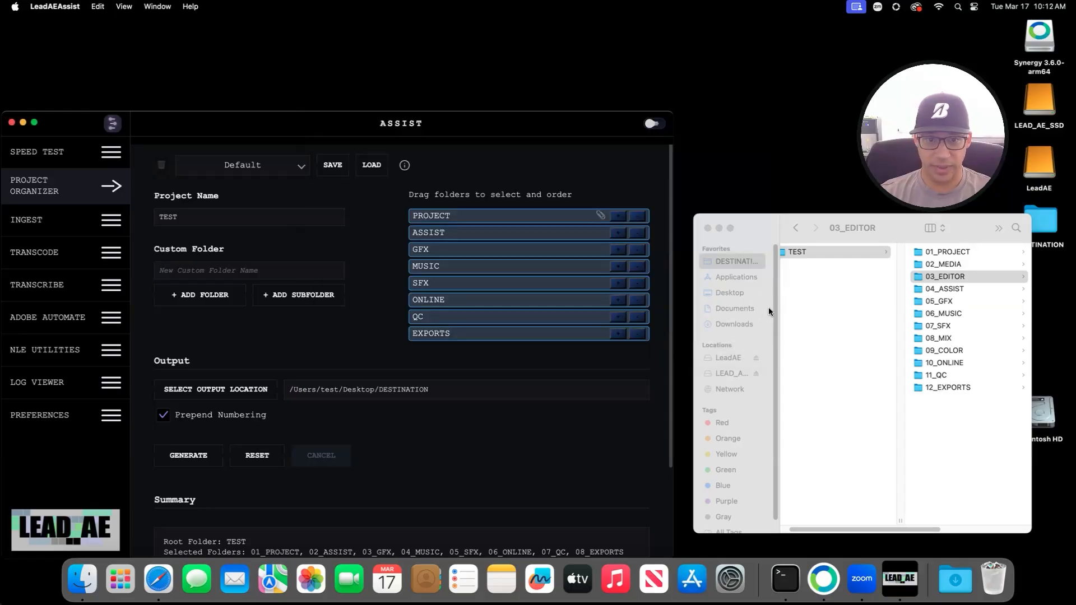
# Step: Attach GFX.avb to the GFX folder and SFX.avb to the SFX folder
pyautogui.click(617, 252)
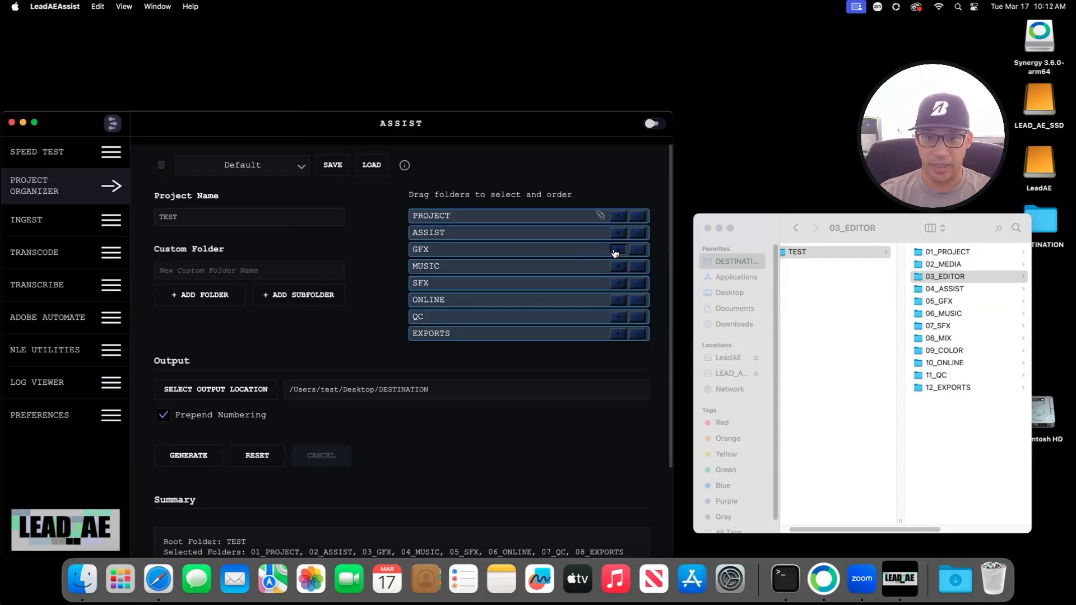
pyautogui.click(659, 132)
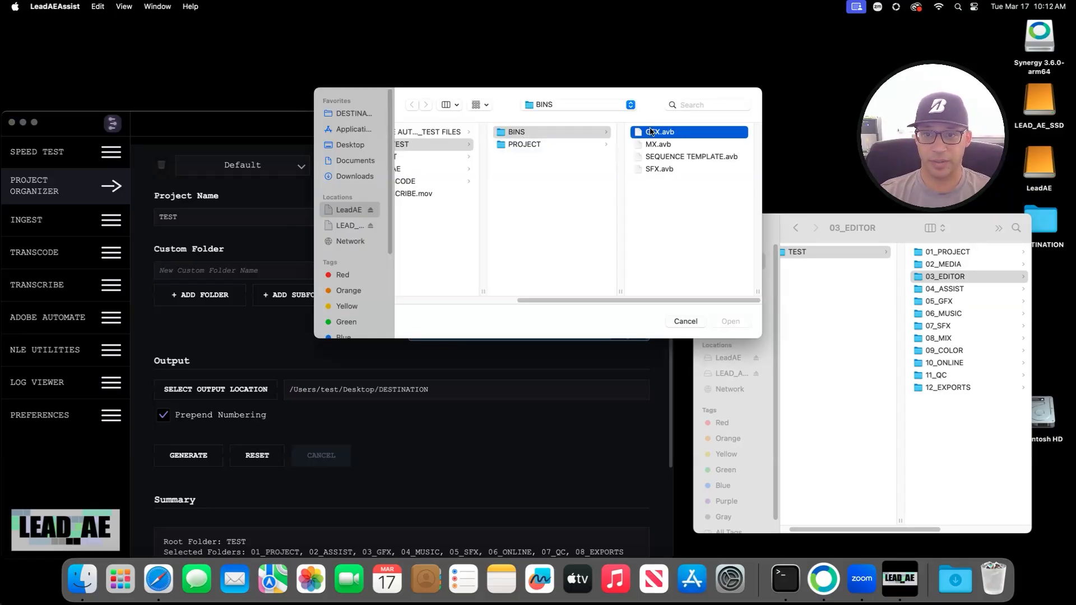
pyautogui.click(728, 321)
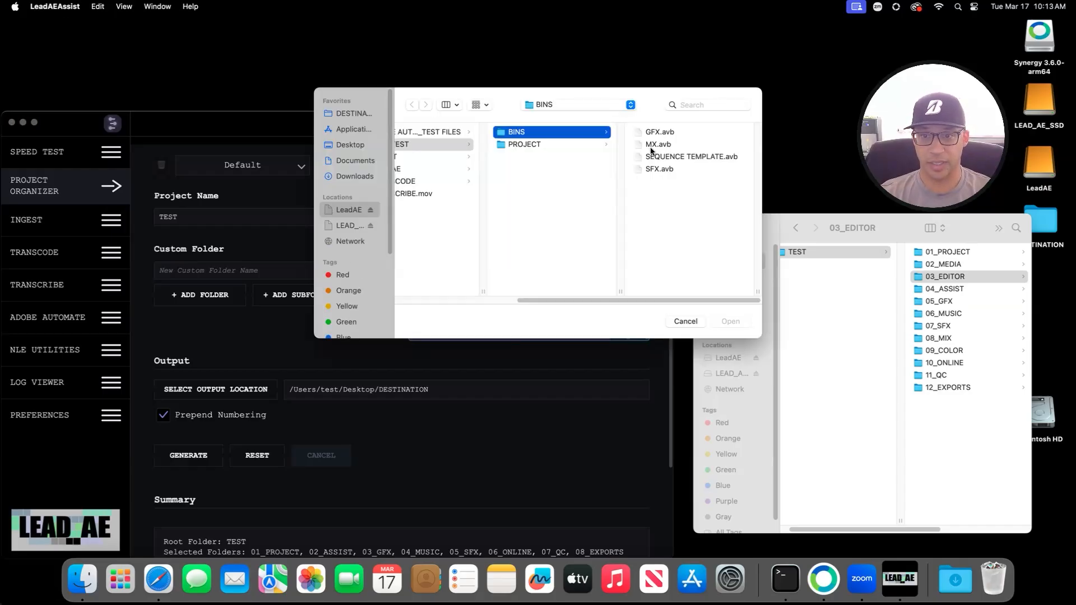
pyautogui.click(652, 168)
pyautogui.click(731, 321)
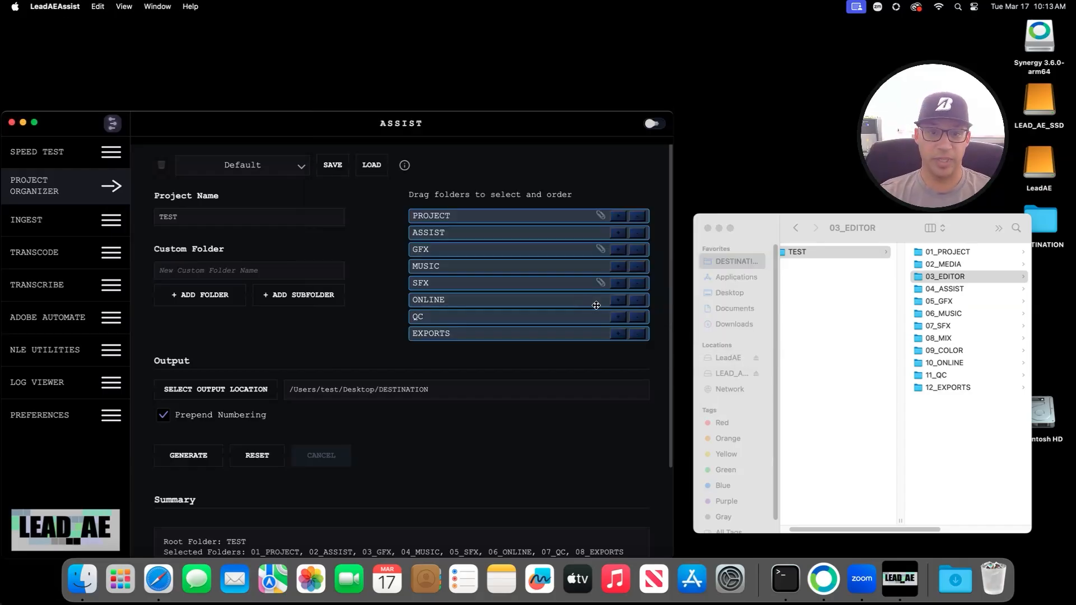
# Step: Attach the MX.avb template to the MUSIC folder
pyautogui.click(614, 267)
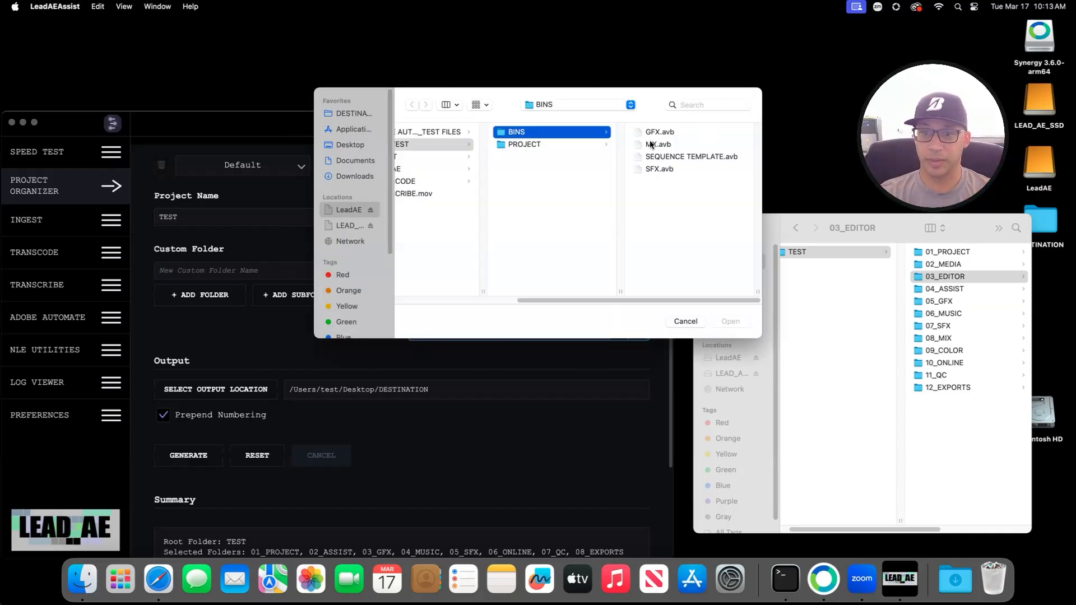
pyautogui.click(652, 145)
pyautogui.click(730, 322)
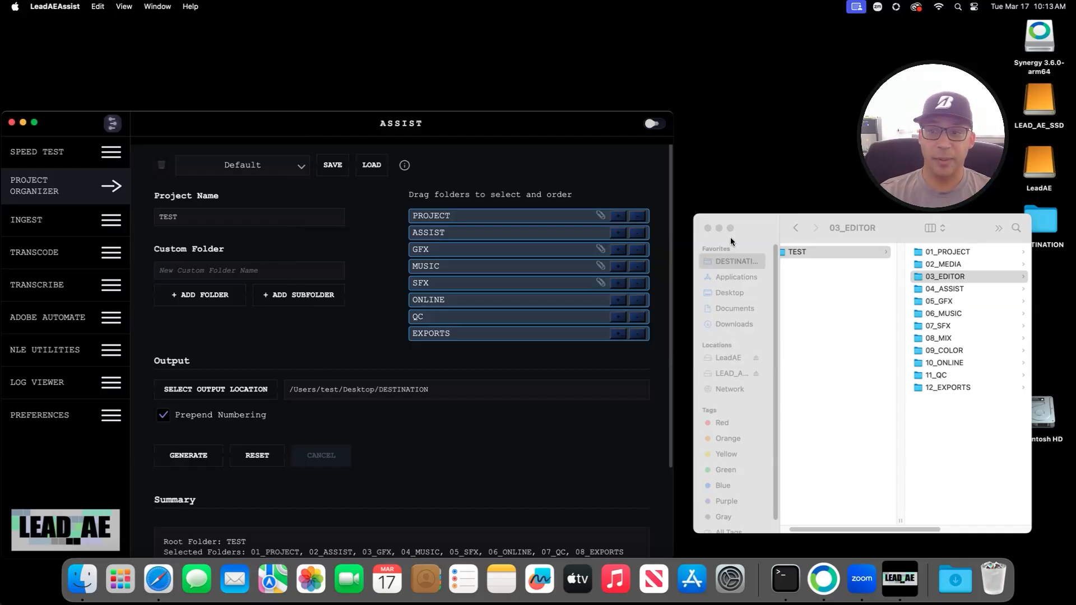
pyautogui.click(754, 264)
pyautogui.click(798, 253)
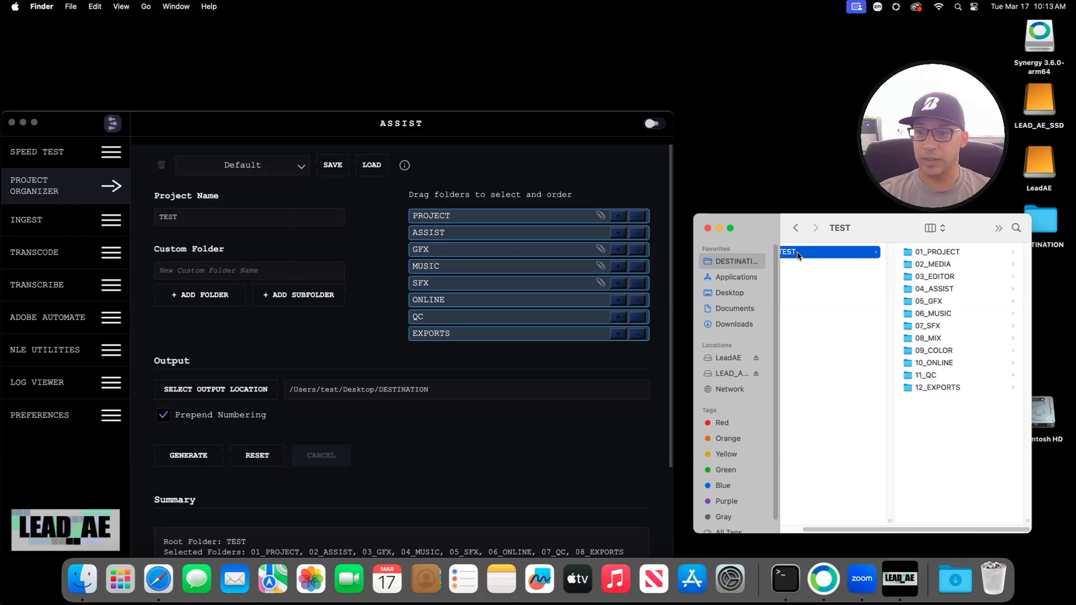
# Step: Move the old TEST folder in DESTINATION to the Trash and rename the project AVID PROJECT
pyautogui.rightClick(799, 253)
pyautogui.click(843, 278)
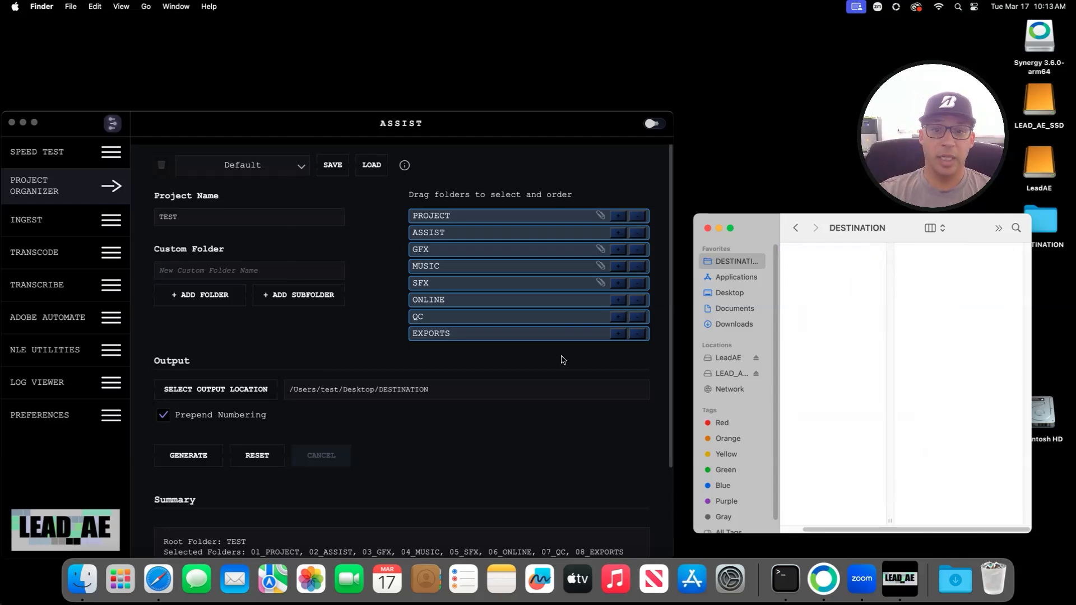
pyautogui.click(189, 217)
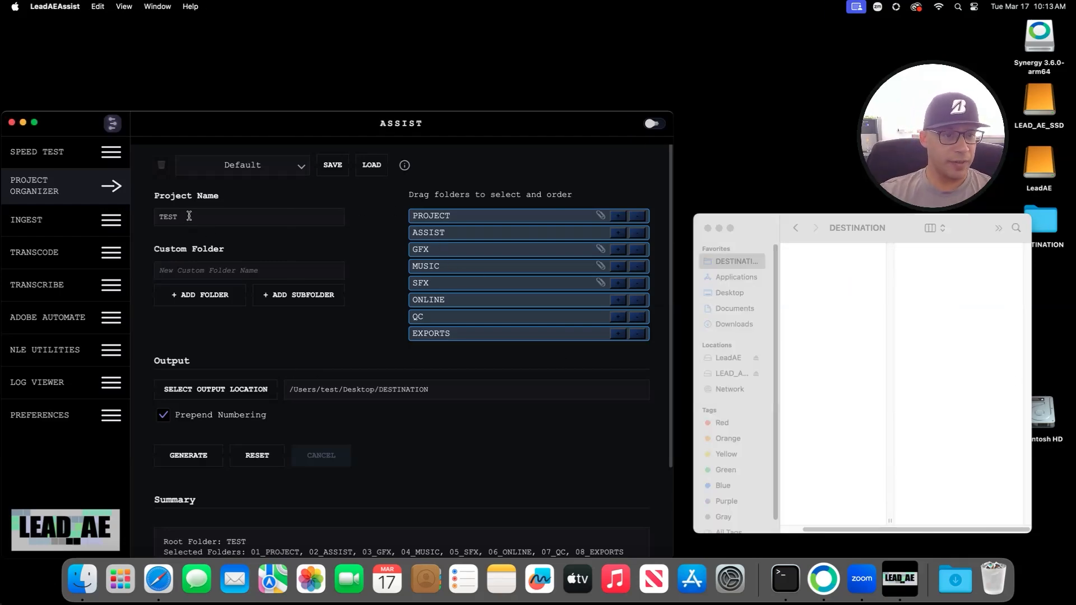
pyautogui.moveTo(189, 217); pyautogui.dragTo(154, 209)
pyautogui.write('AVID ')
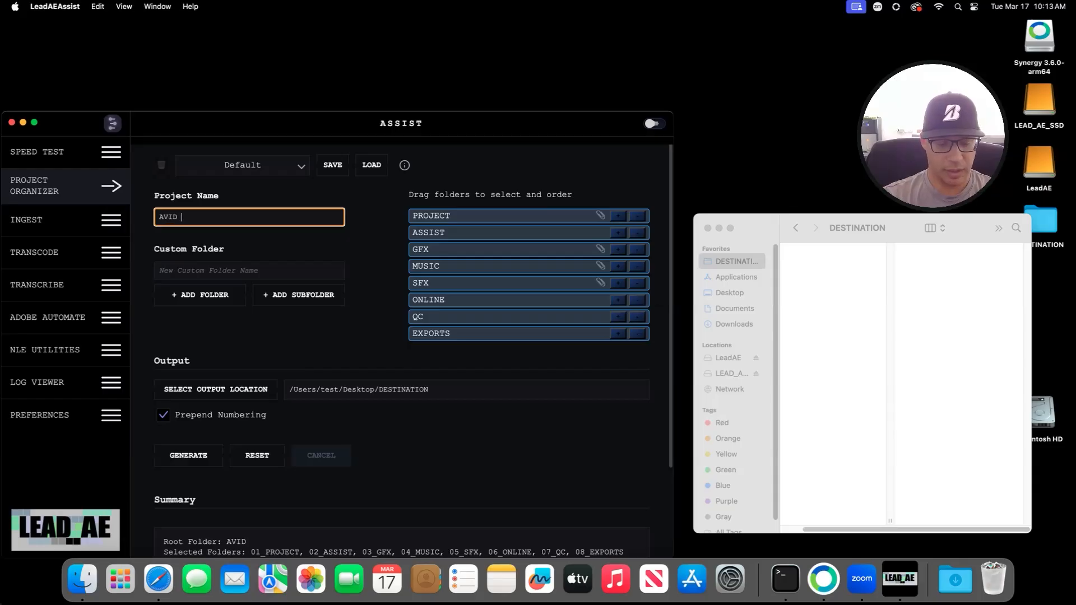
pyautogui.write('PROJECT')
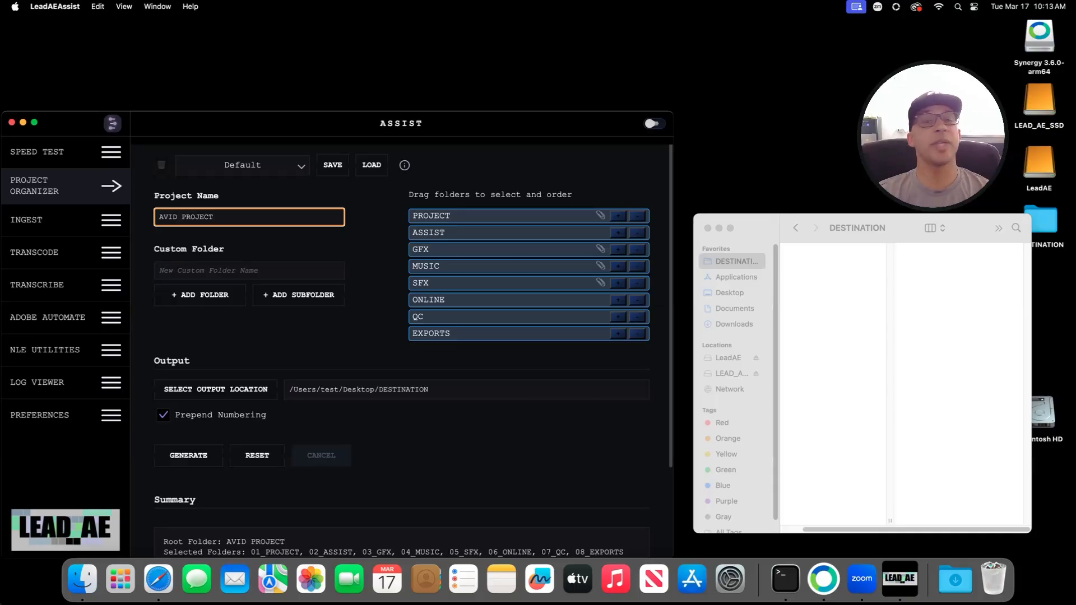
# Step: Browse LeadAE > TEST > AVID_TEST in Finder to review the PROJECT and BINS folder files
pyautogui.click(701, 292)
pyautogui.click(728, 358)
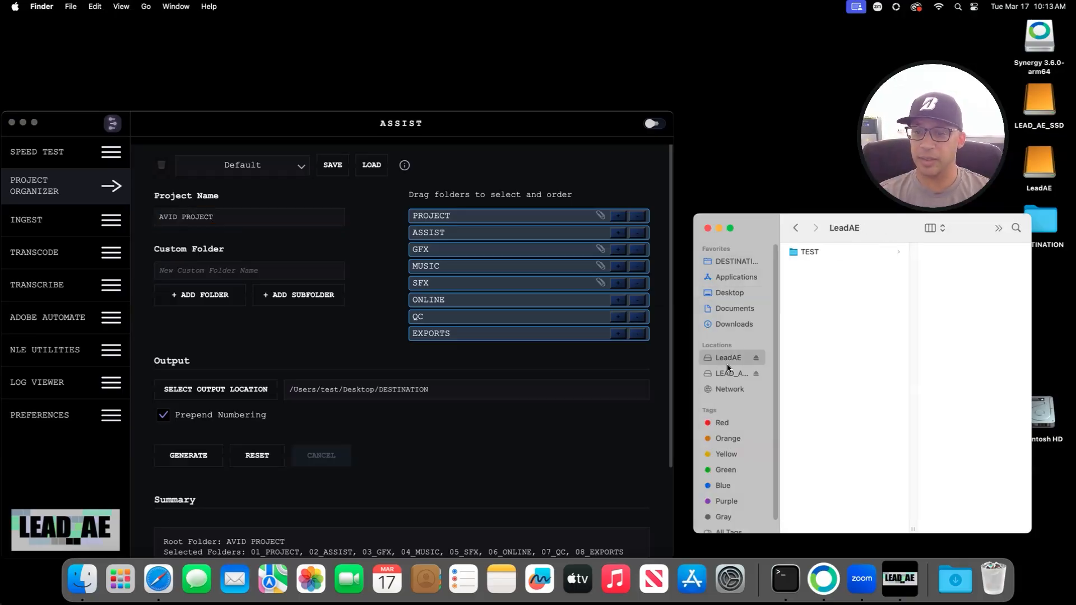
pyautogui.click(729, 373)
pyautogui.click(740, 359)
pyautogui.click(731, 373)
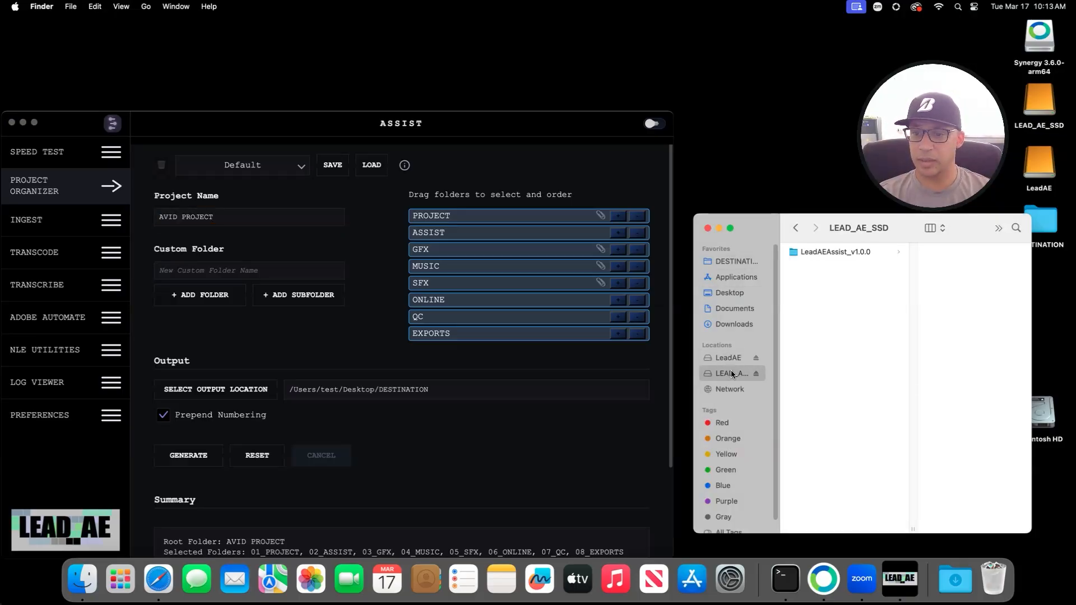
pyautogui.click(738, 359)
pyautogui.click(836, 255)
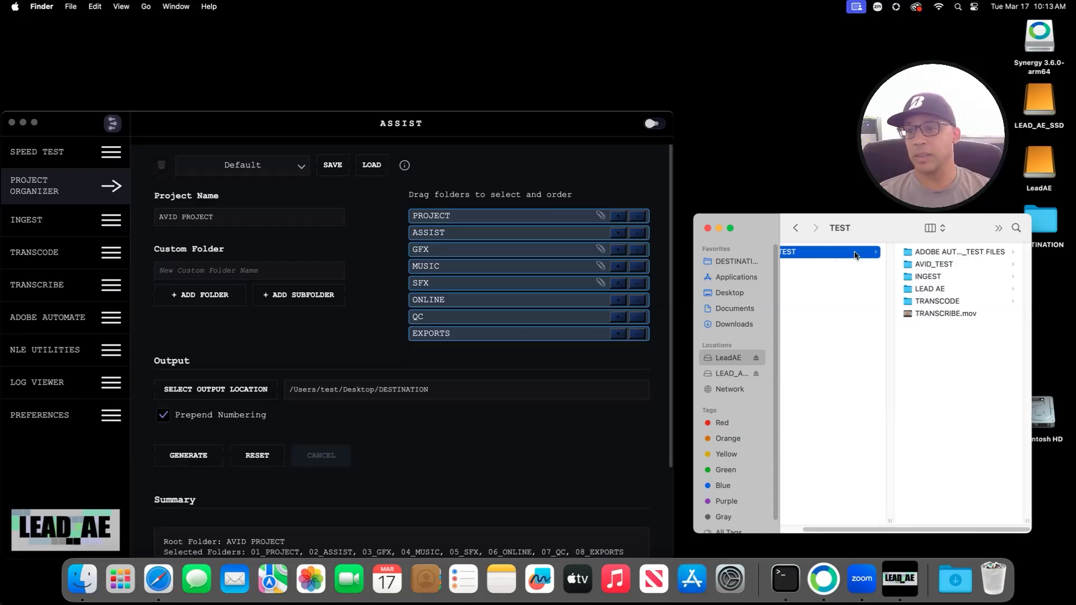
pyautogui.click(926, 263)
pyautogui.click(921, 264)
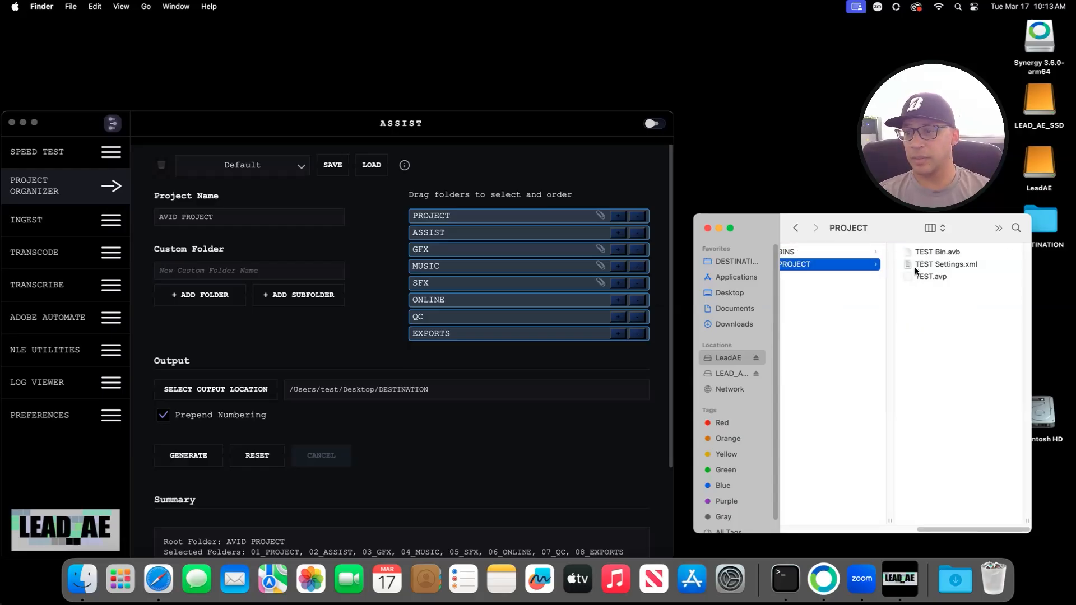
pyautogui.hscroll(-3, 841, 264)
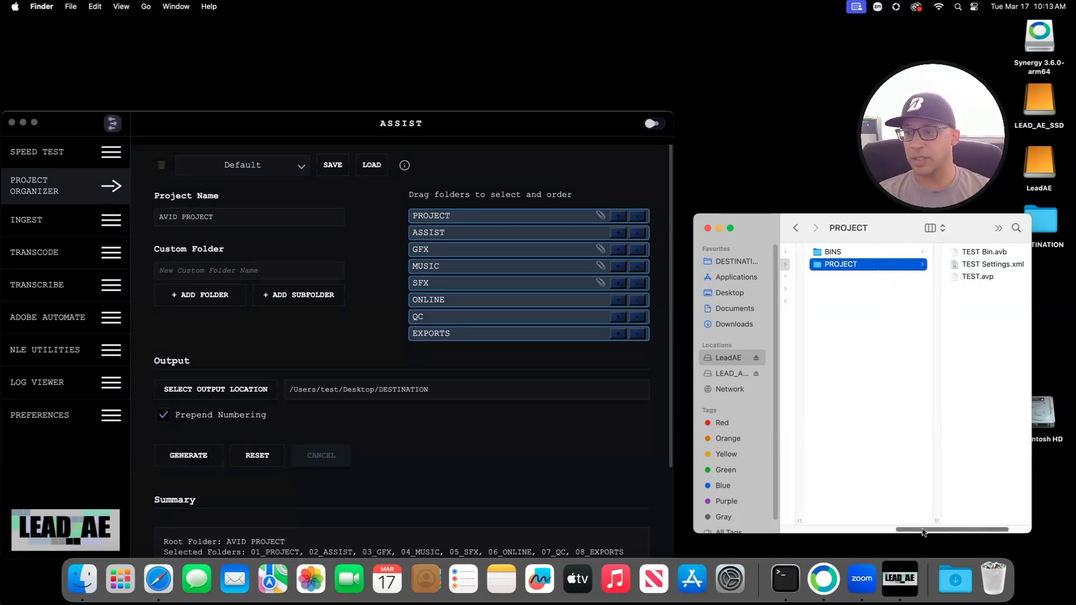
pyautogui.click(831, 257)
pyautogui.click(818, 267)
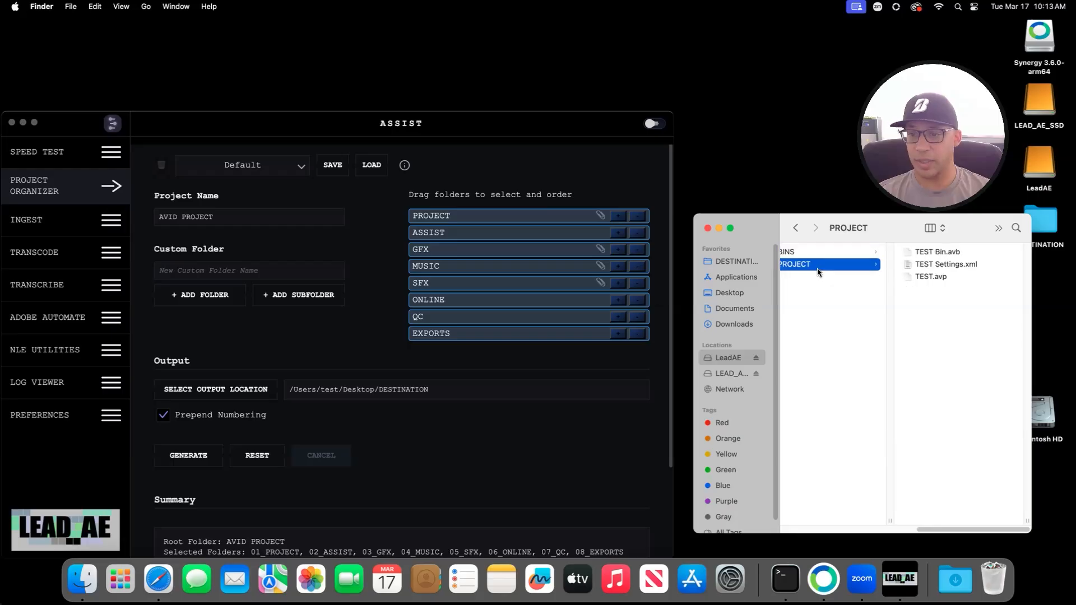
# Step: Open the PROJECT folder inside DESTINATION, then select the AVID PROJECT name text
pyautogui.click(735, 262)
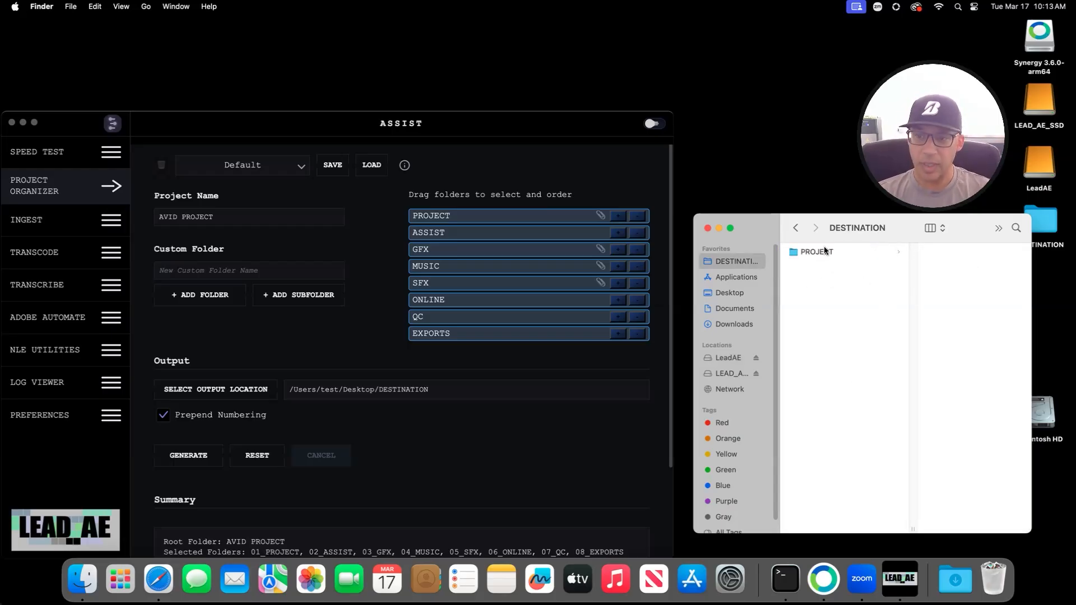
pyautogui.click(822, 253)
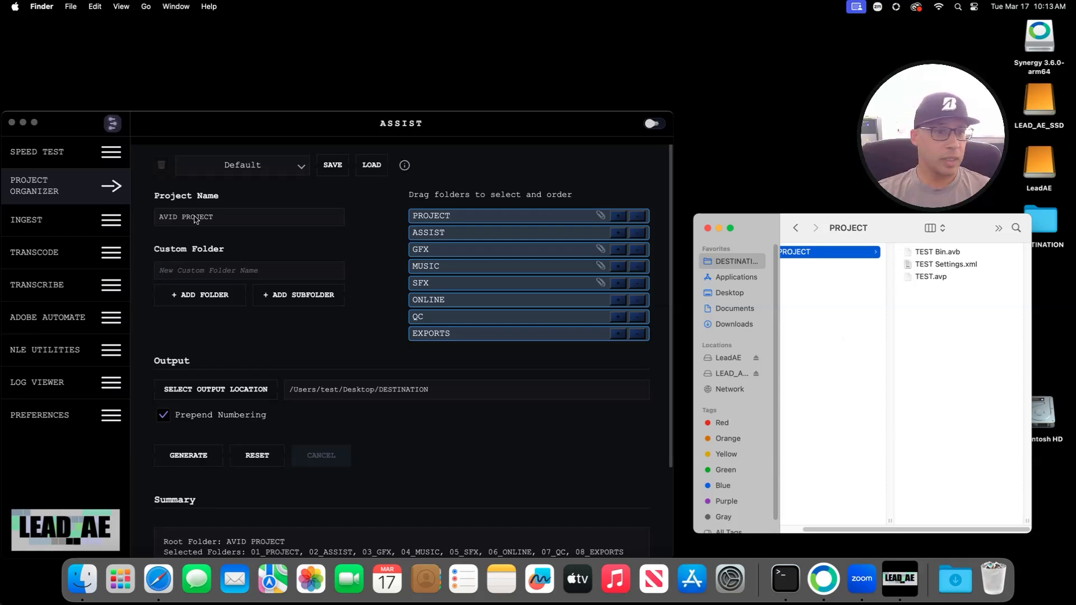
pyautogui.click(229, 209)
pyautogui.moveTo(229, 210); pyautogui.dragTo(183, 210)
pyautogui.click(155, 209)
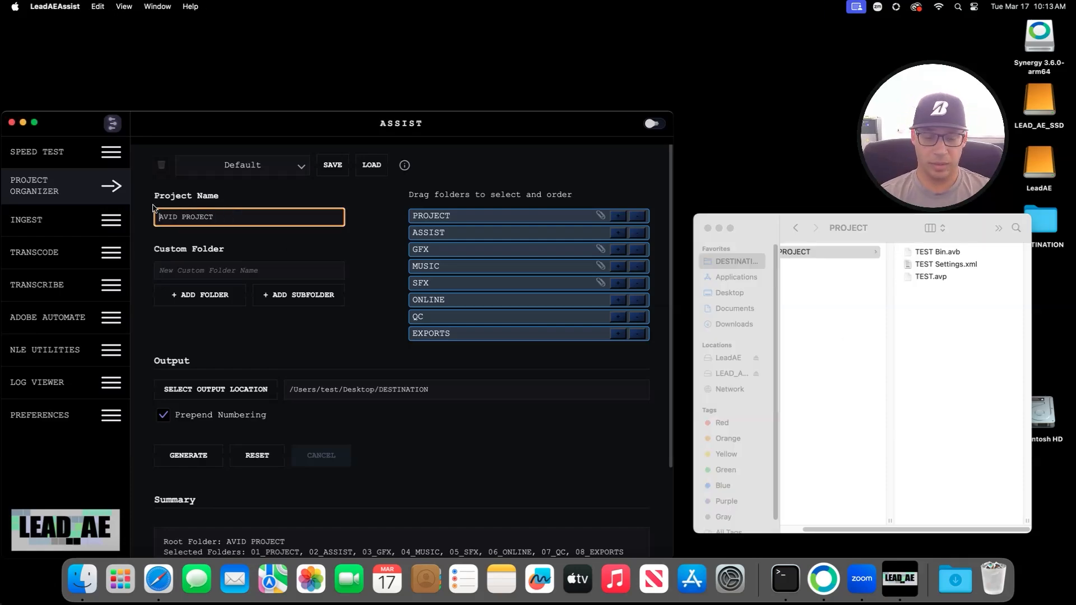
# Step: Clear the project name and add a DAILIES custom folder positioned just below ASSIST
pyautogui.hotkey('alt', 'shift', 'Left')
pyautogui.hotkey('alt', 'shift', 'Left')
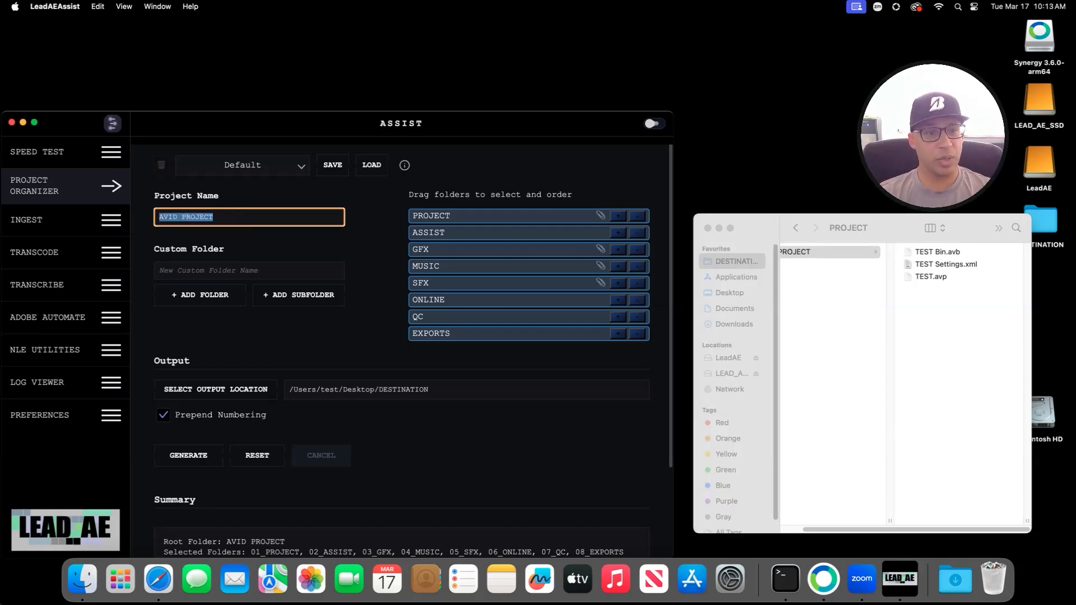
pyautogui.press('BackSpace')
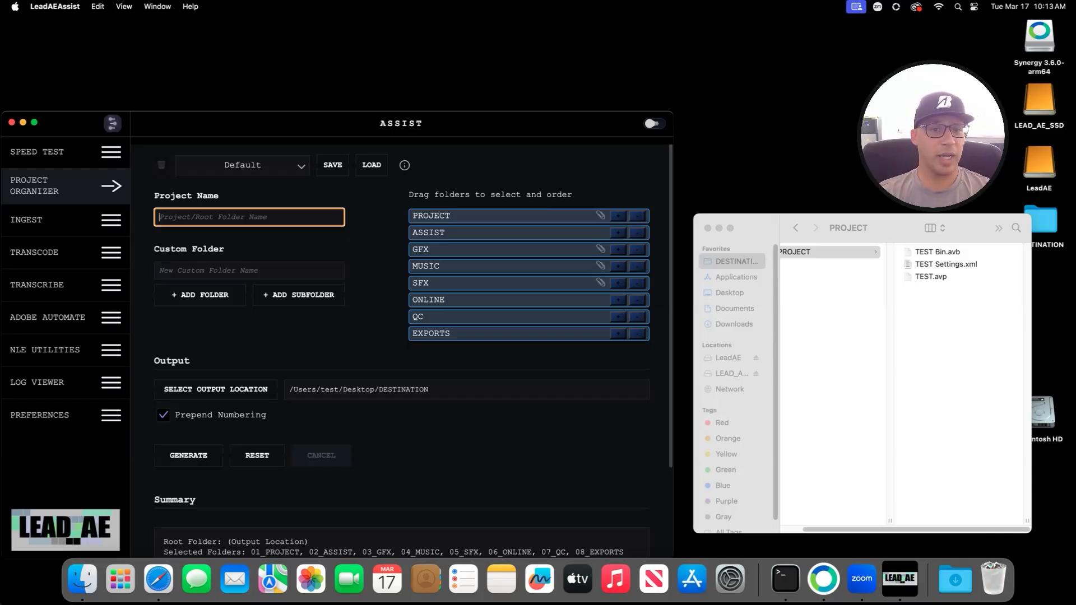
pyautogui.scroll(-2, 163, 209)
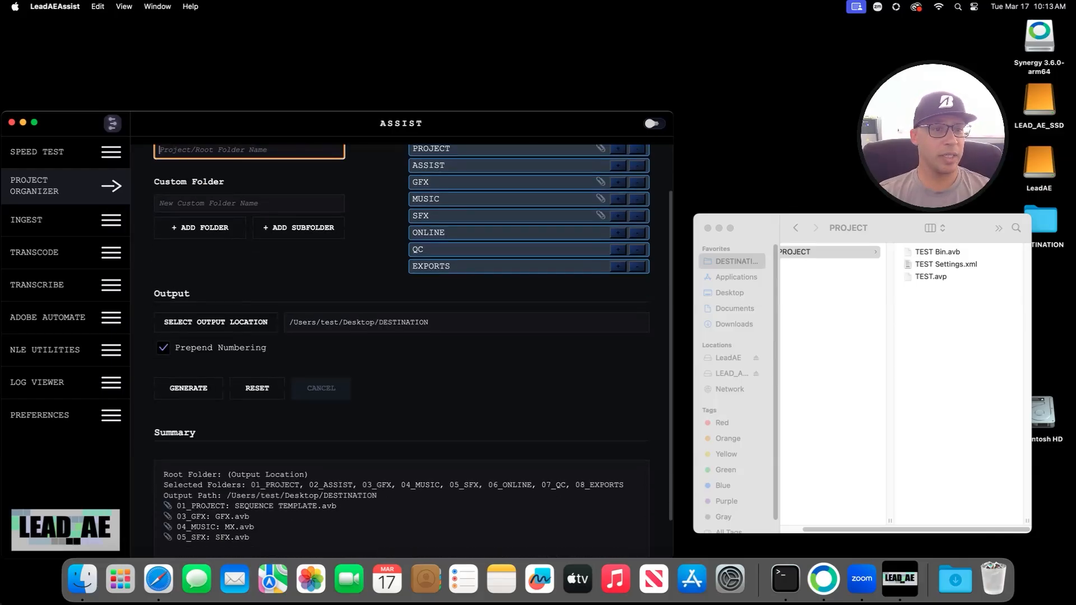
pyautogui.click(163, 206)
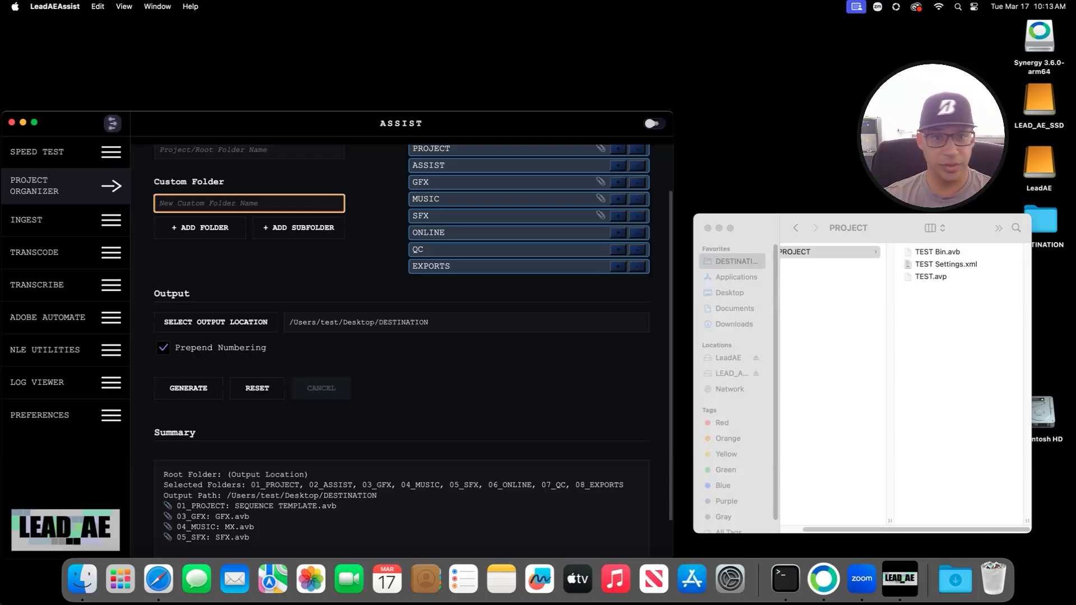
pyautogui.scroll(2, 401, 336)
pyautogui.write('DAILIES')
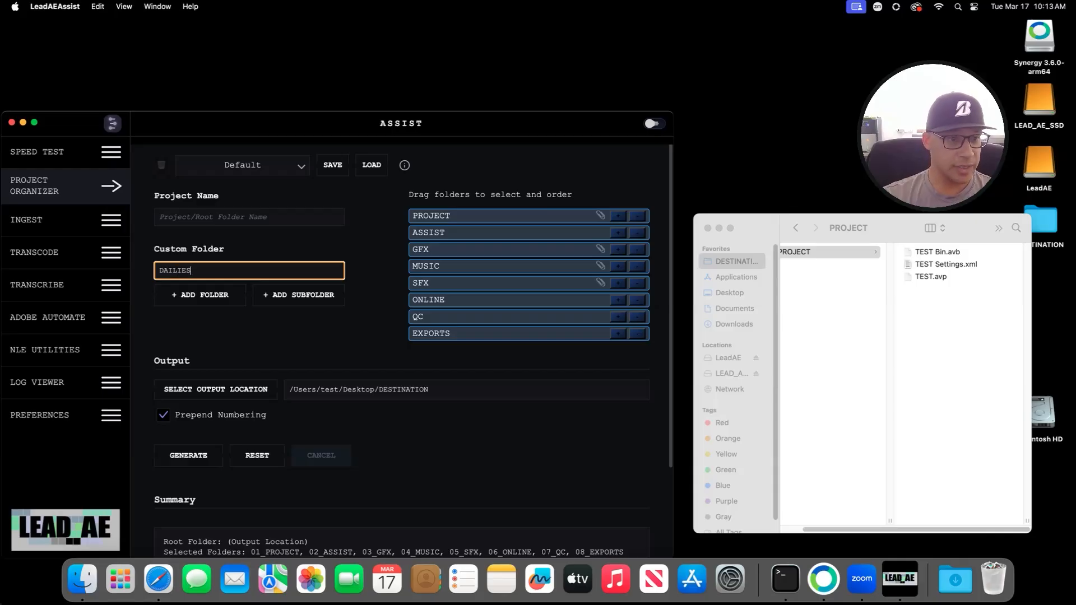
pyautogui.press('Return')
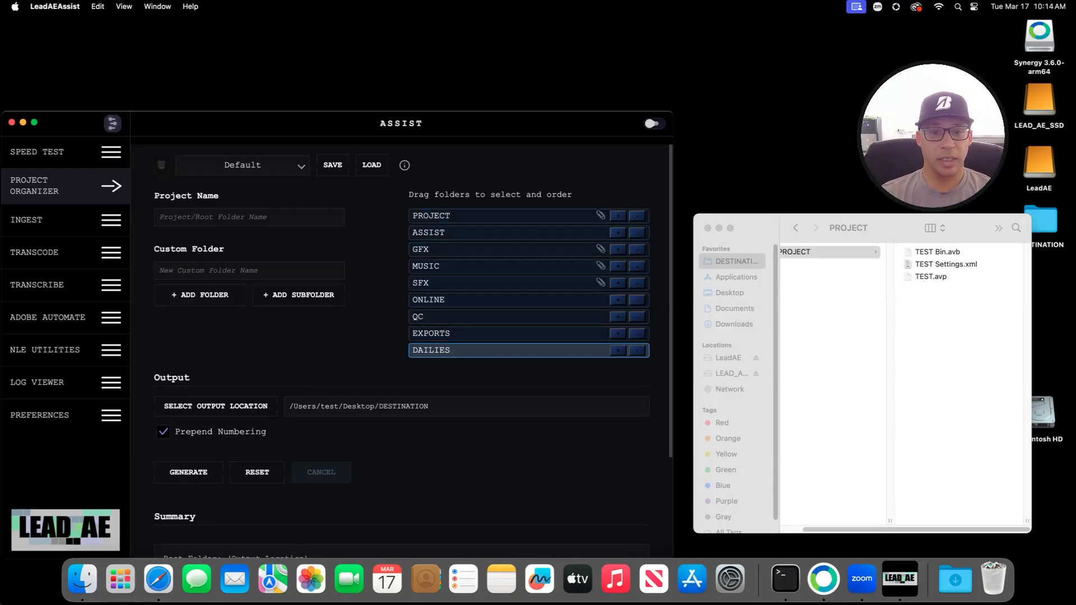
pyautogui.moveTo(431, 351); pyautogui.dragTo(431, 250)
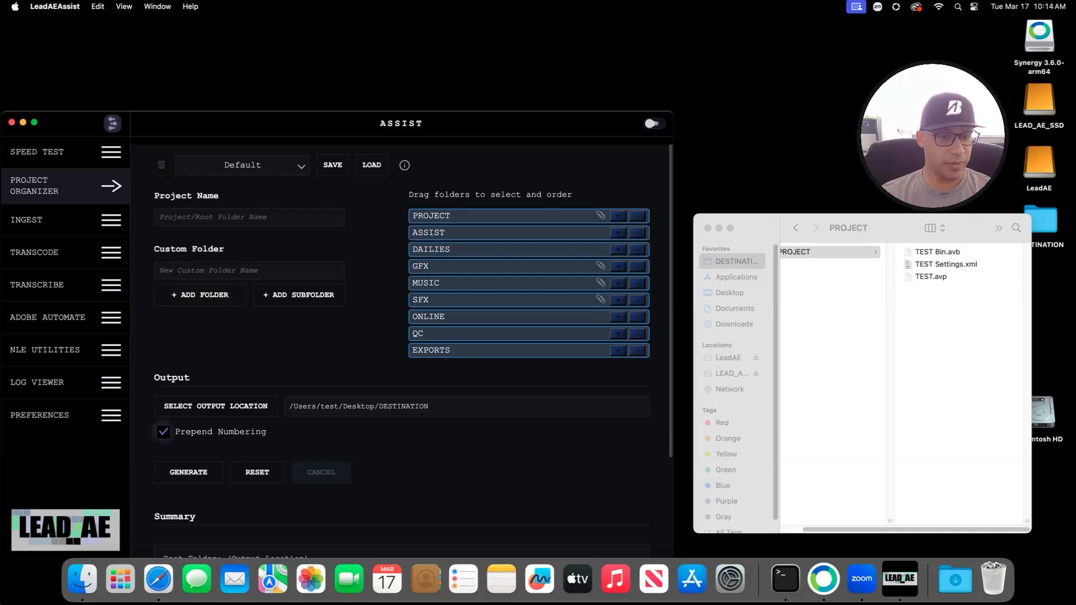
# Step: Add a 031726 subfolder under the DAILIES folder
pyautogui.scroll(-5, 402, 356)
pyautogui.scroll(5, 402, 352)
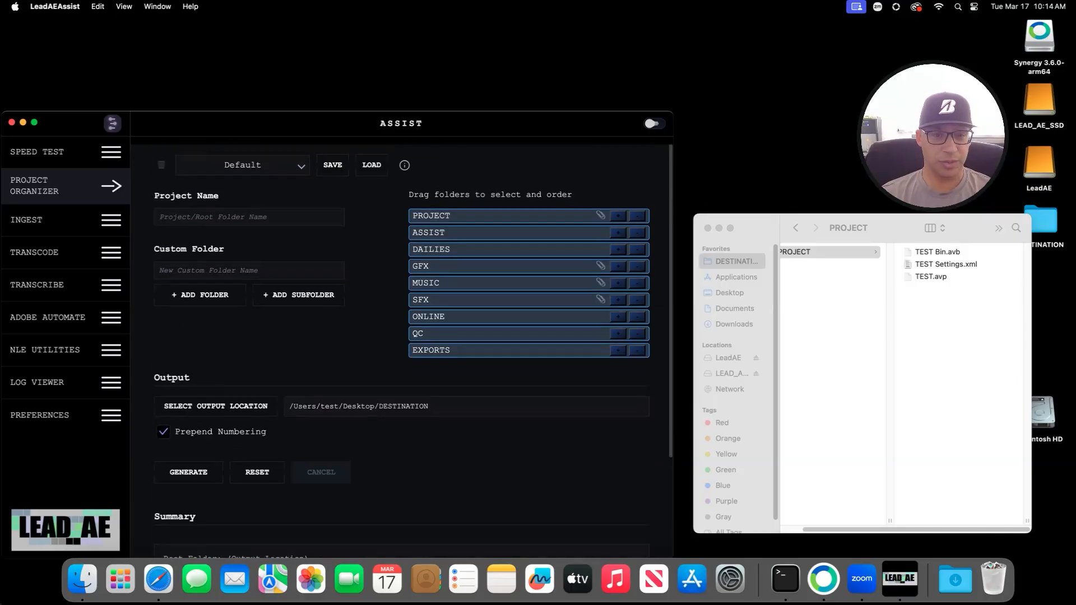
pyautogui.click(249, 271)
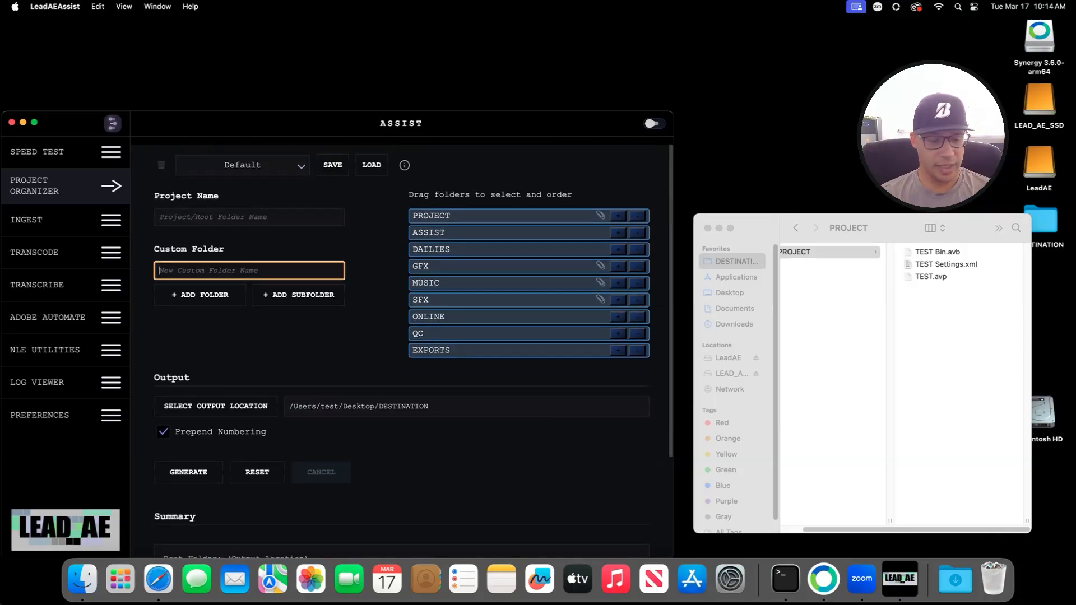
pyautogui.write('031726')
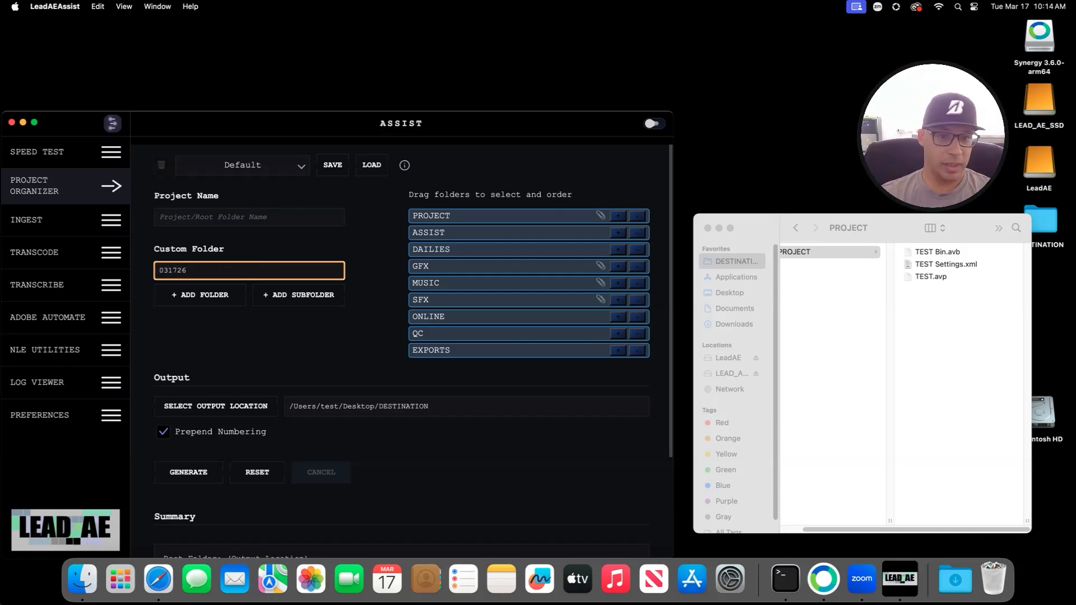
pyautogui.click(505, 300)
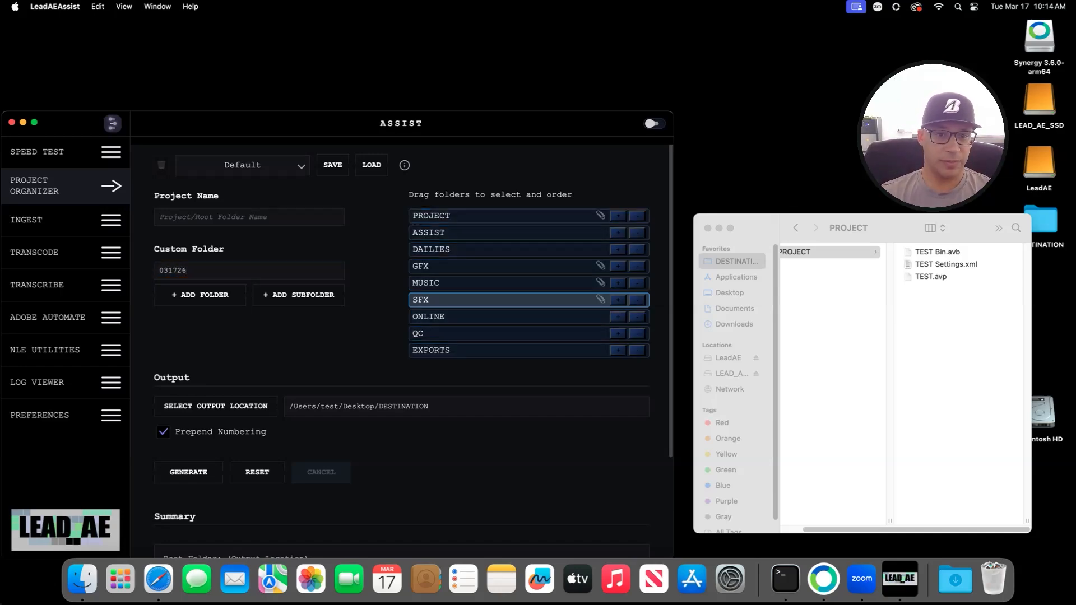
pyautogui.click(504, 250)
pyautogui.click(299, 295)
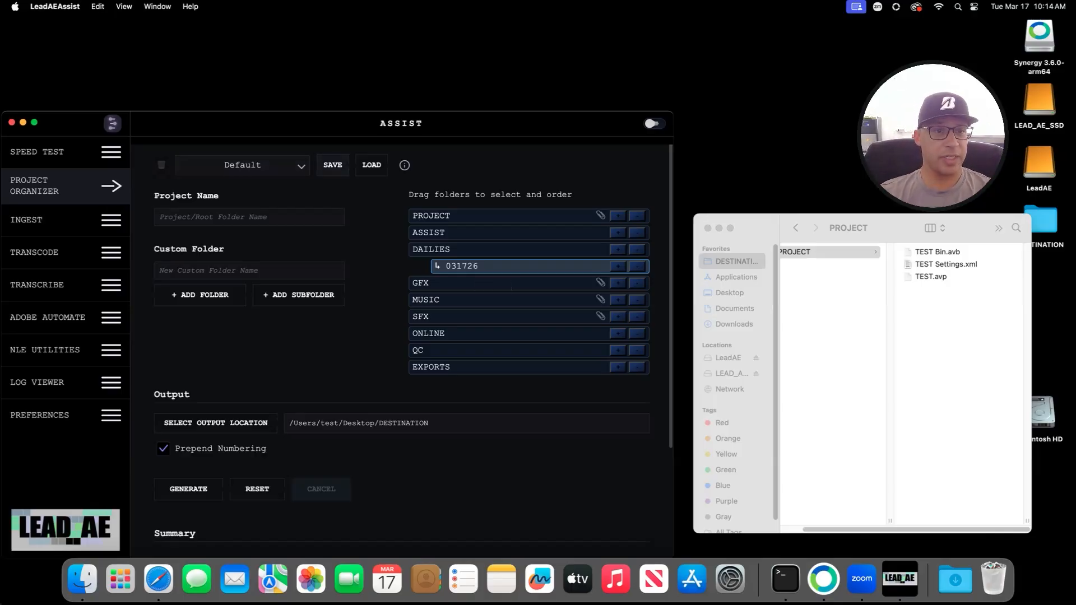
# Step: Save the current organizer setup as a new preset named AVID (AVID.json)
pyautogui.click(336, 165)
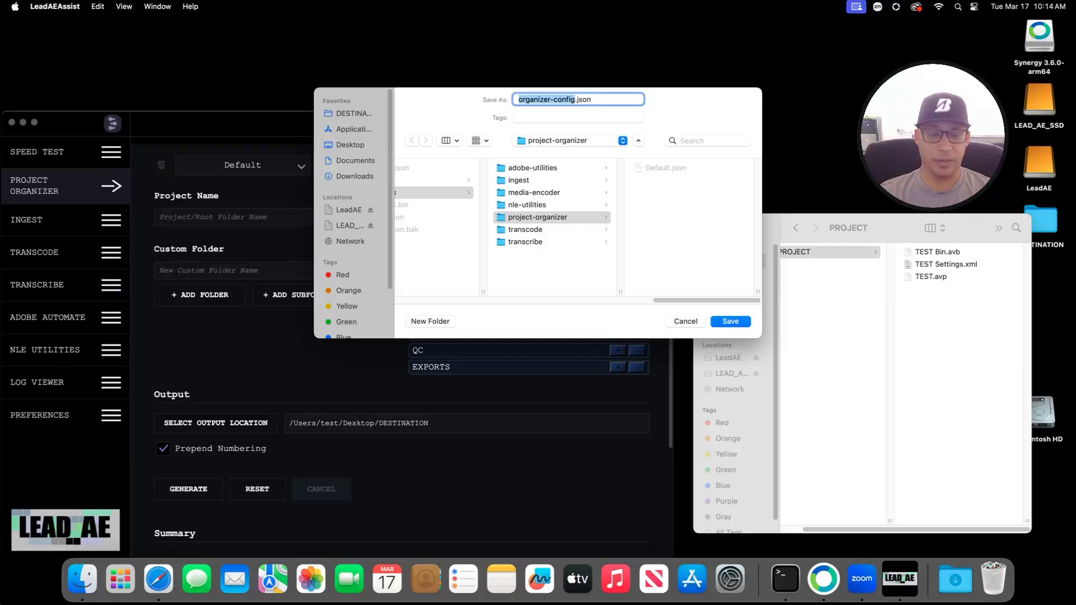
pyautogui.write('AVID')
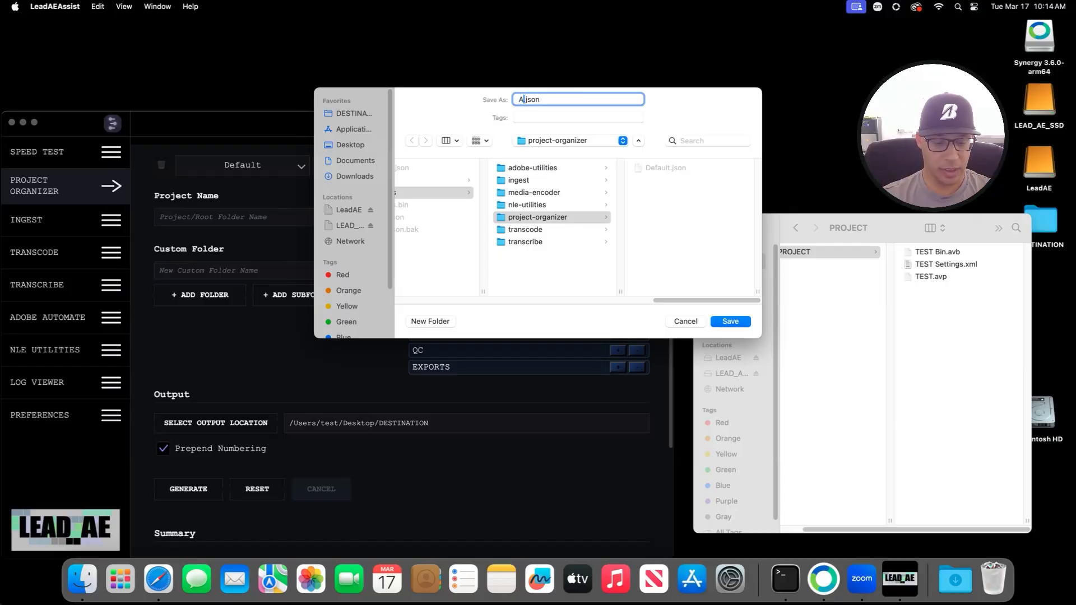
pyautogui.press('Return')
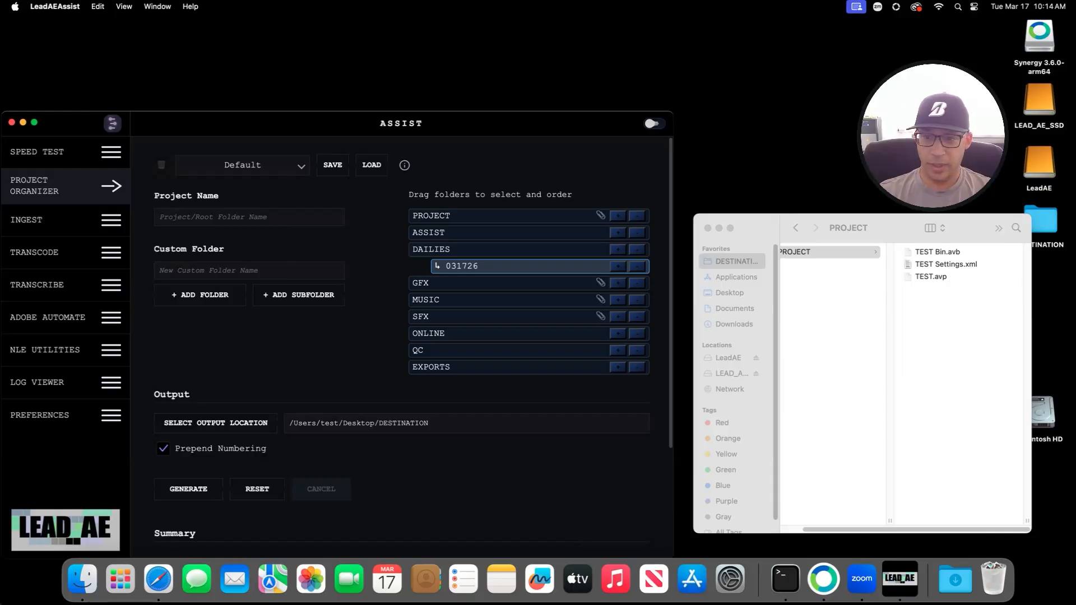
# Step: Switch to Default, then reload the AVID preset and allow access to DESTINATION and its other paths
pyautogui.click(242, 165)
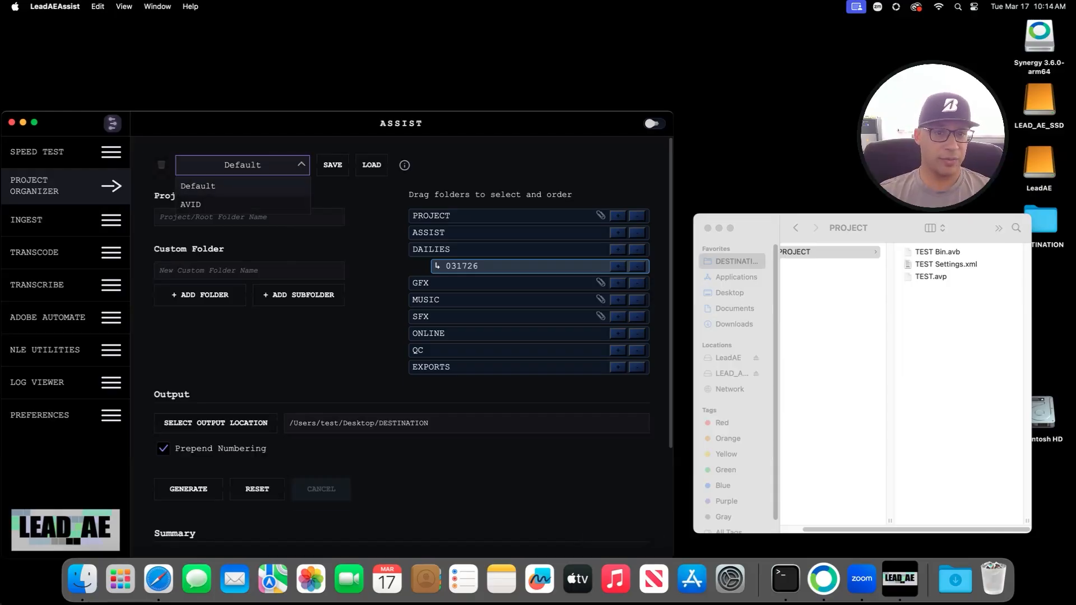
pyautogui.click(198, 186)
pyautogui.click(243, 165)
pyautogui.click(224, 203)
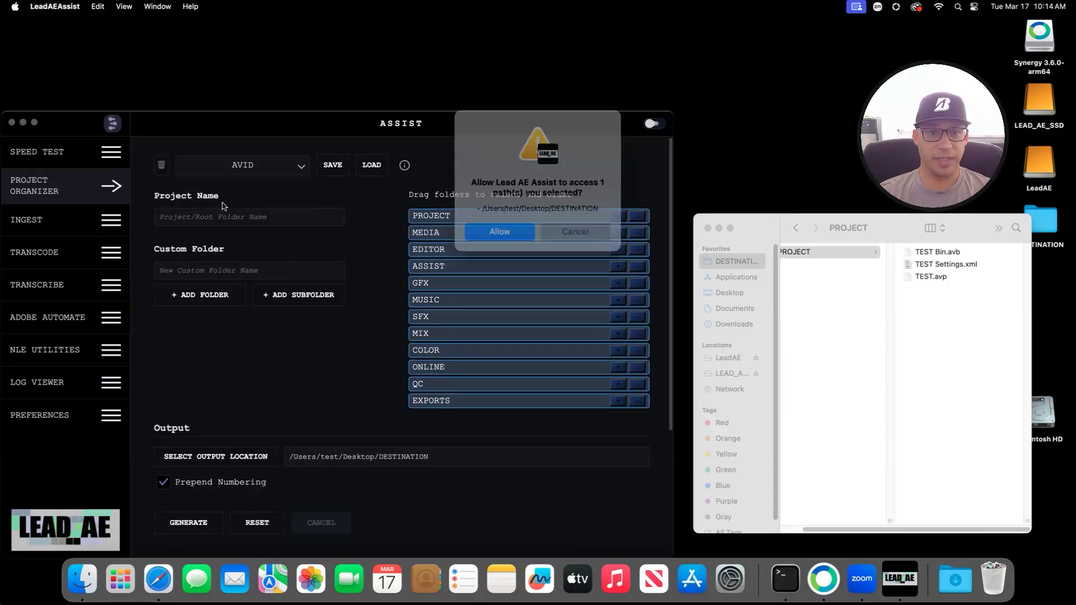
pyautogui.click(508, 227)
pyautogui.click(510, 269)
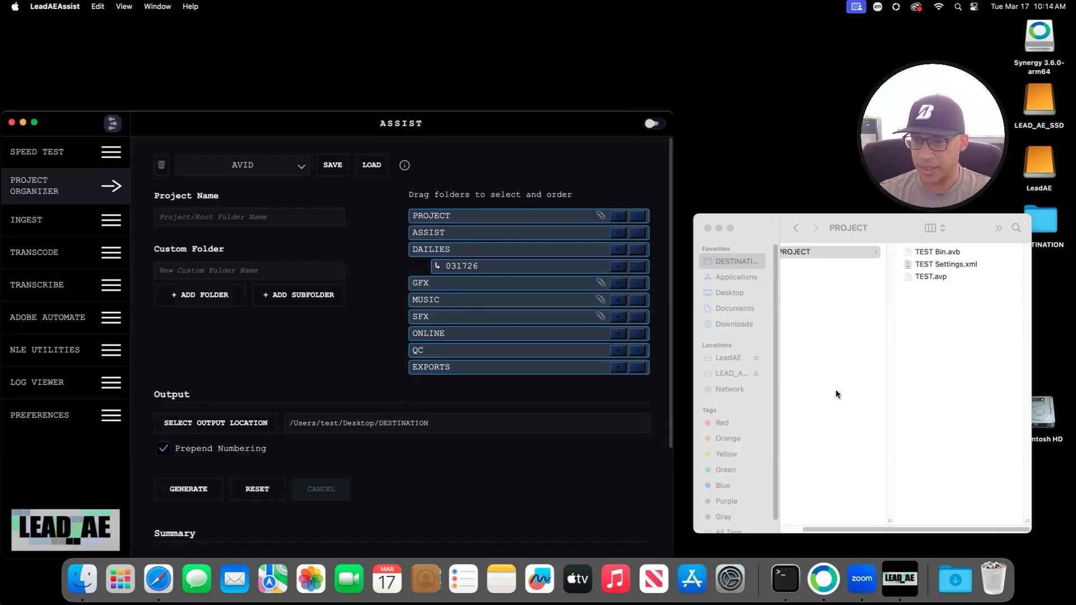
# Step: Generate the numbered 01_PROJECT–09_EXPORTS folders into the DESTINATION folder
pyautogui.click(738, 261)
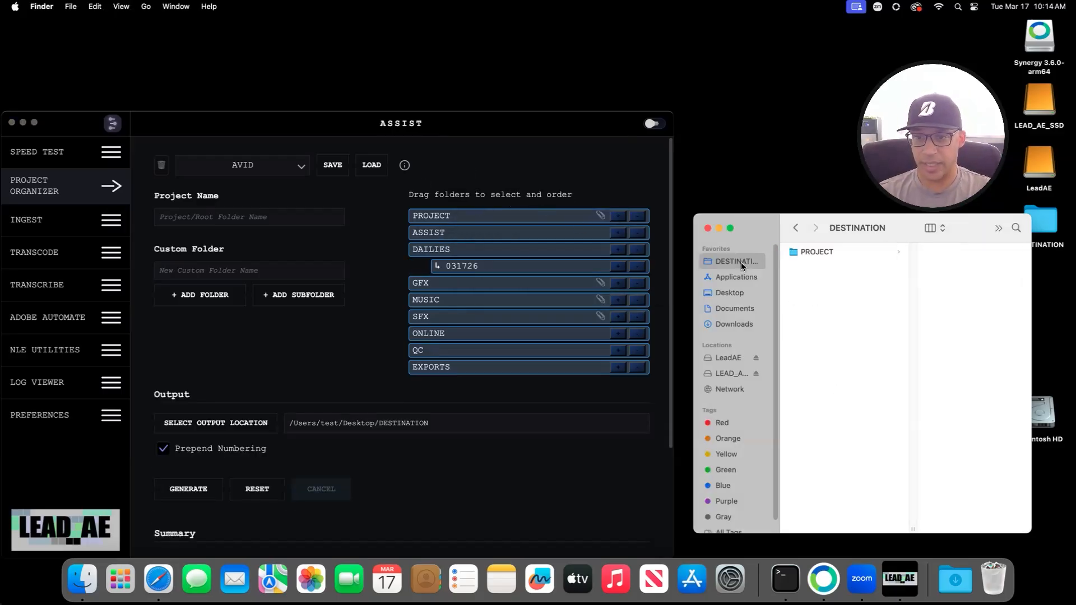
pyautogui.click(802, 251)
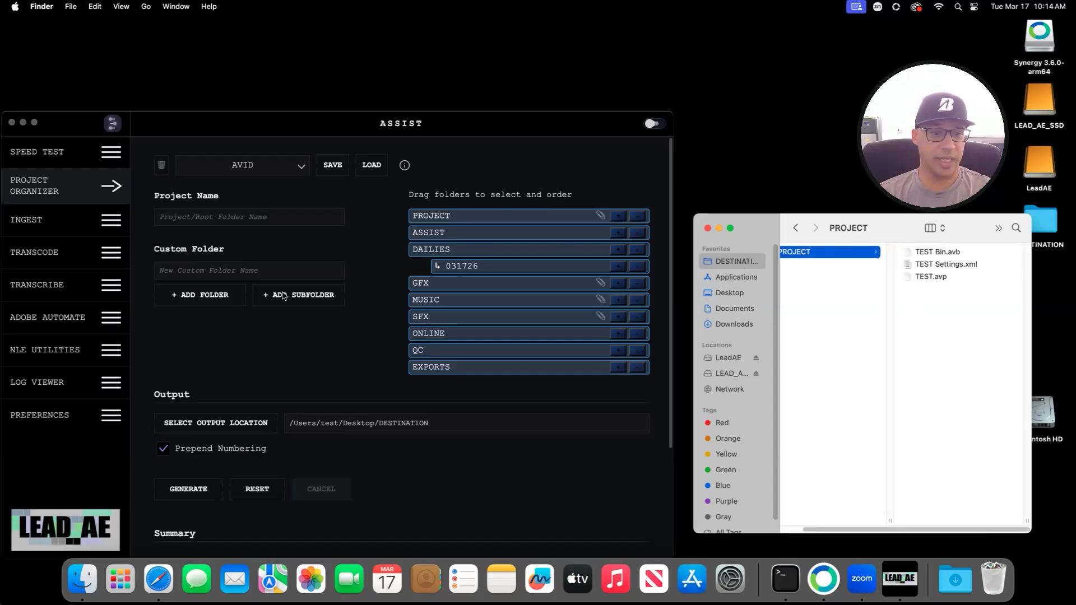
pyautogui.click(196, 488)
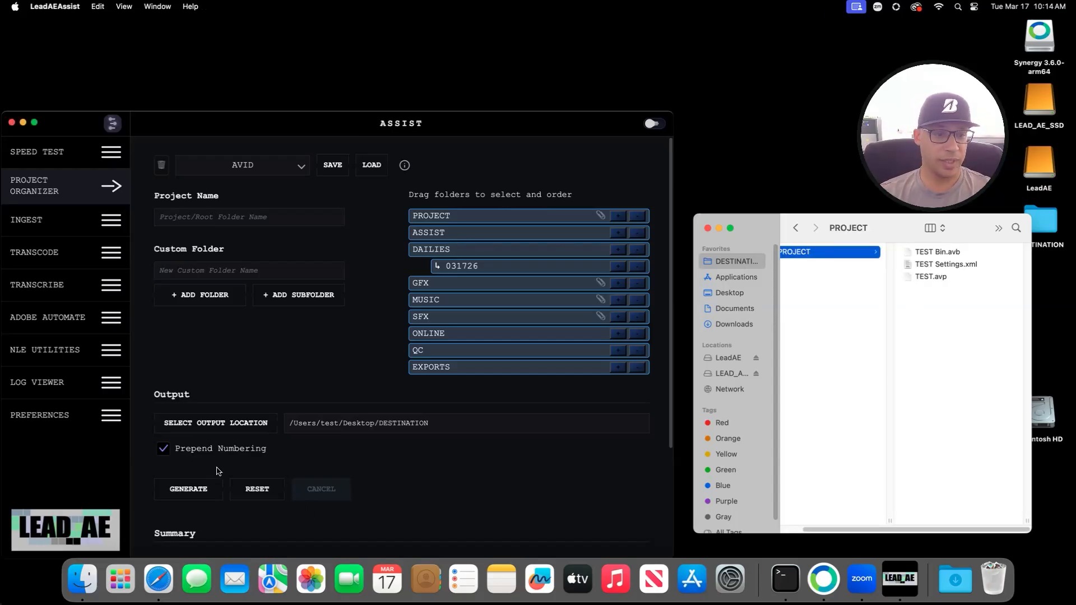
pyautogui.click(196, 489)
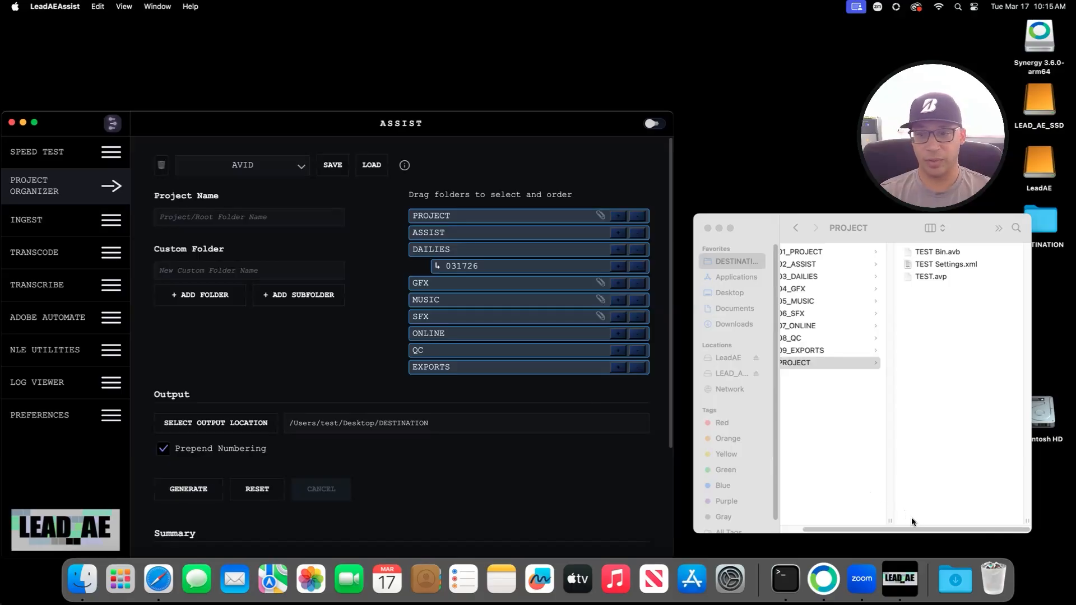
pyautogui.moveTo(917, 530); pyautogui.dragTo(877, 530)
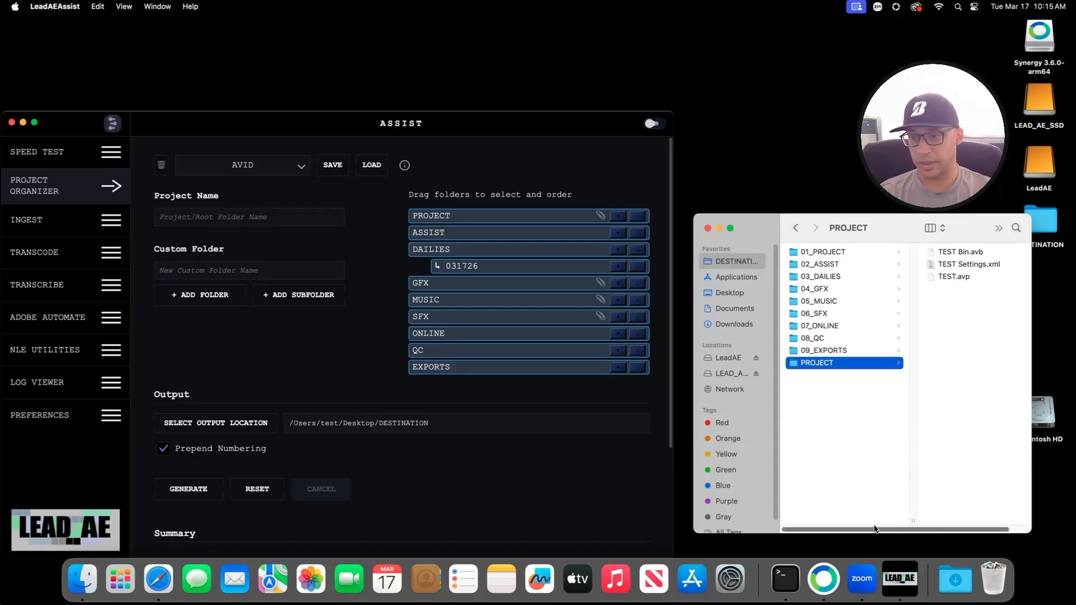
# Step: Trash the nine numbered folders from DESTINATION, leaving only PROJECT
pyautogui.click(839, 409)
pyautogui.click(823, 350)
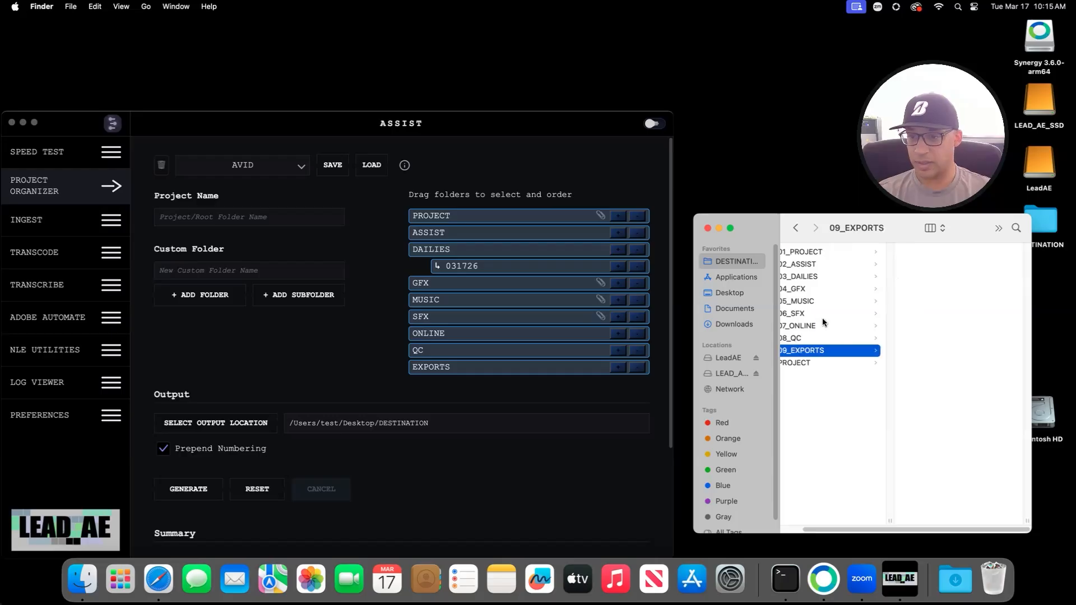
pyautogui.keyDown('shift'); pyautogui.click(822, 252); pyautogui.keyUp('shift')
pyautogui.rightClick(811, 262)
pyautogui.click(853, 299)
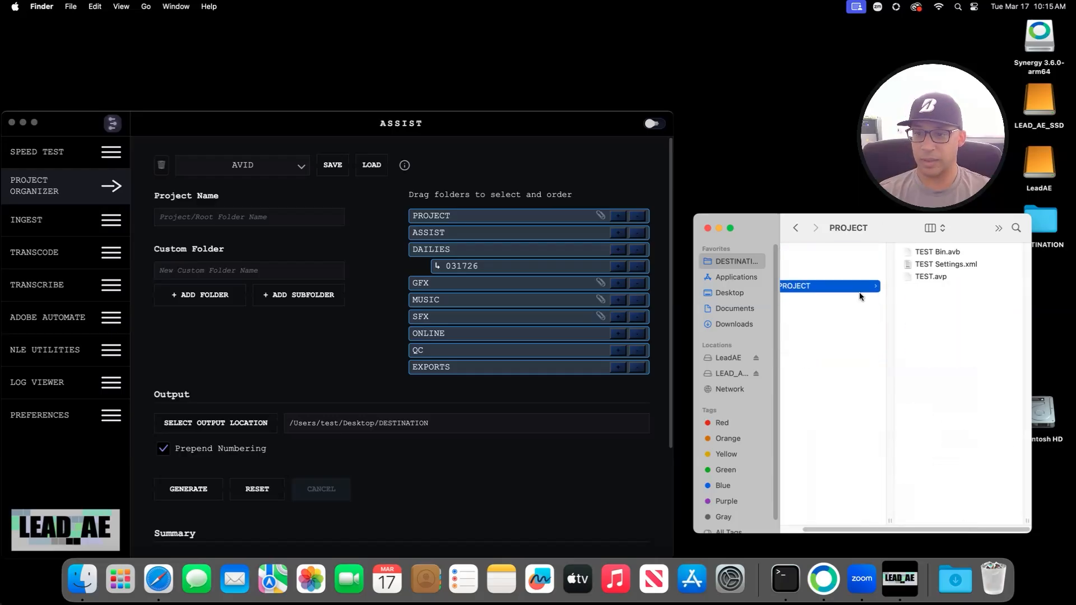
pyautogui.click(230, 426)
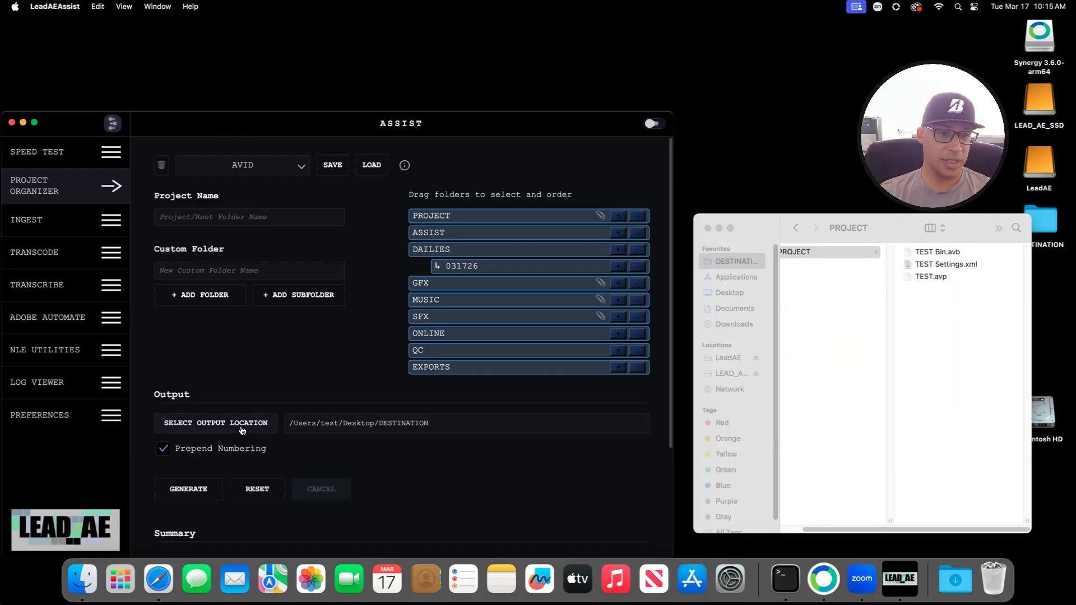
# Step: Set the output location to PROJECT and generate the 01–09 folder structure inside it
pyautogui.moveTo(813, 247); pyautogui.dragTo(466, 234)
pyautogui.click(640, 276)
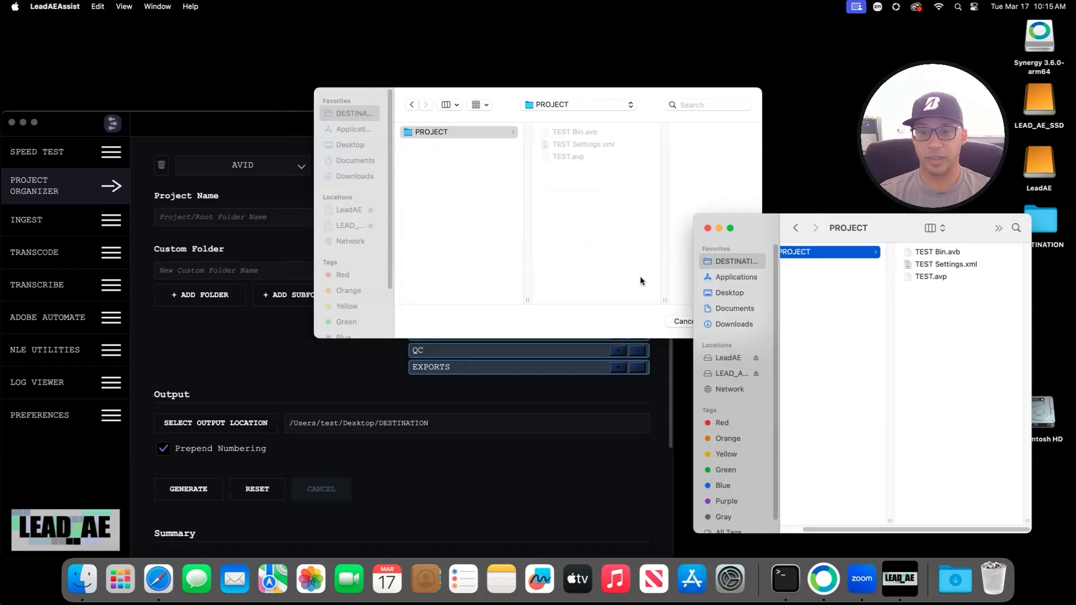
pyautogui.click(731, 322)
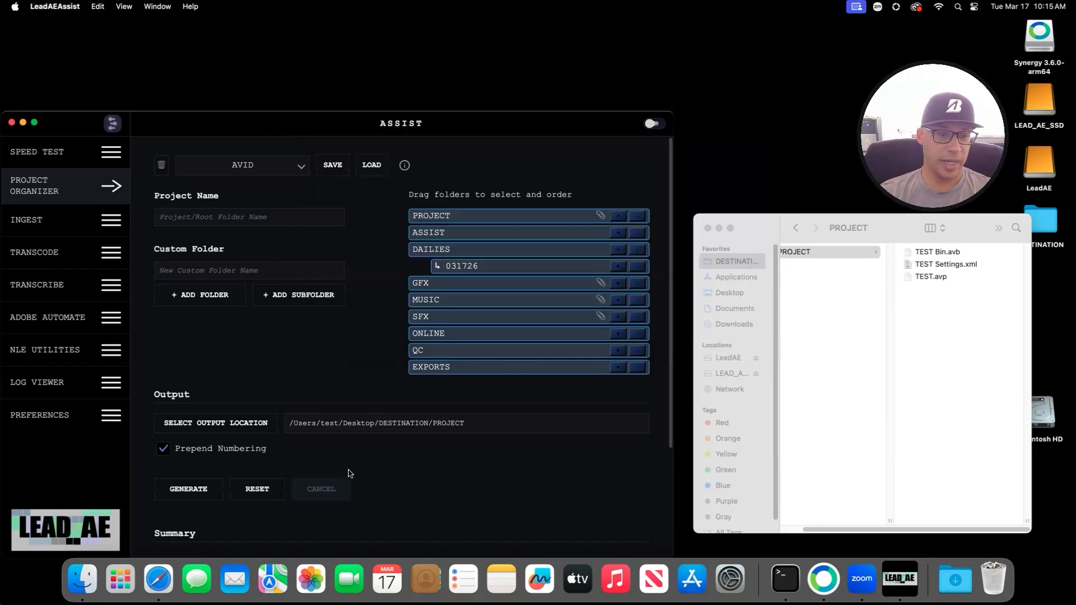
pyautogui.click(188, 483)
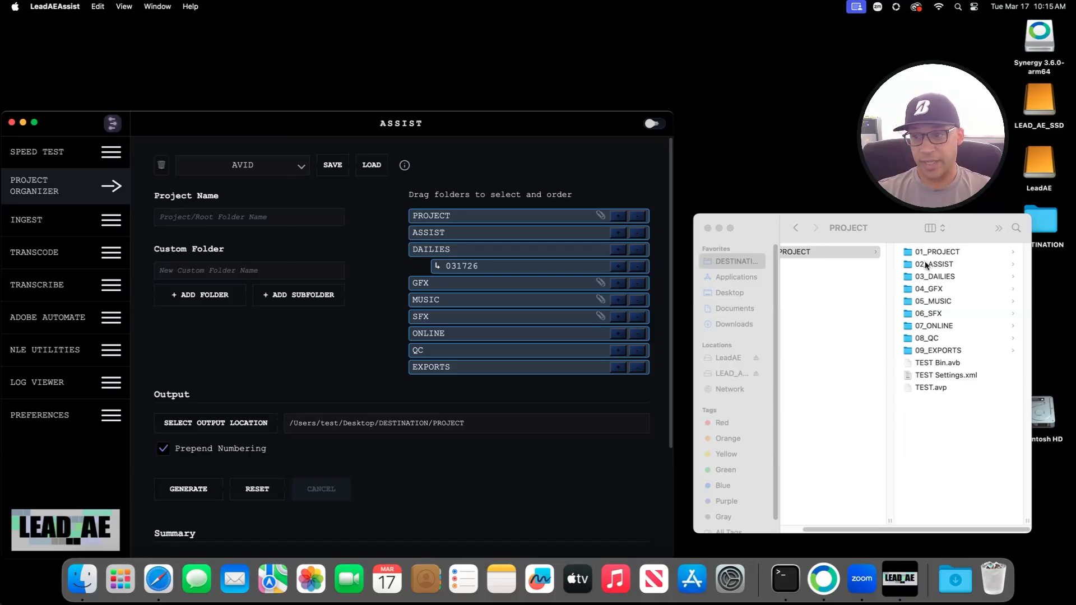
# Step: Inspect the new 06_SFX, 05_MUSIC and 08_QC folders in Finder
pyautogui.click(938, 313)
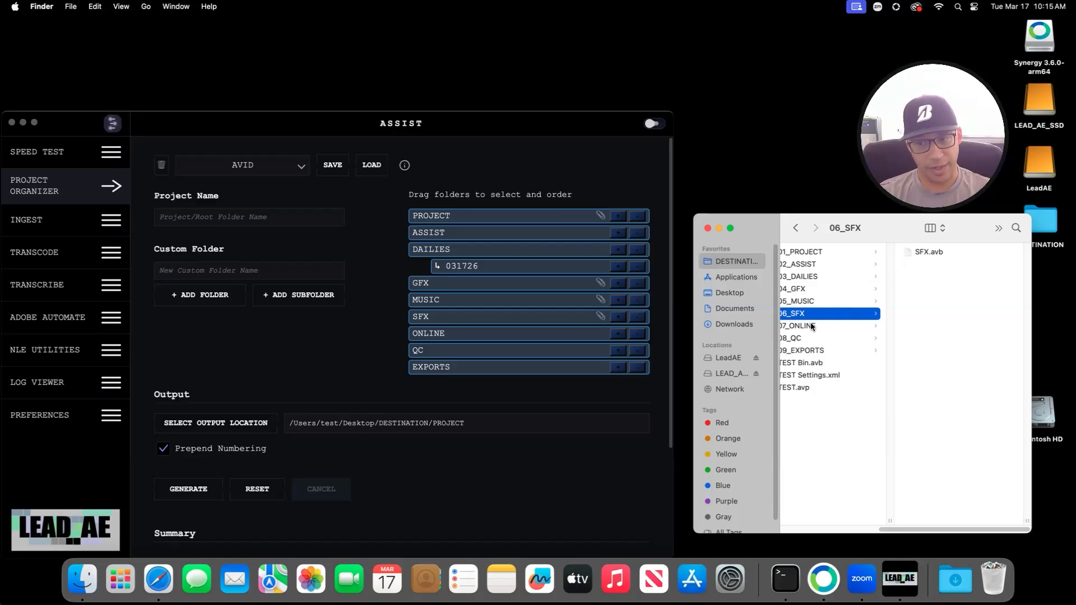
pyautogui.click(815, 303)
pyautogui.click(811, 339)
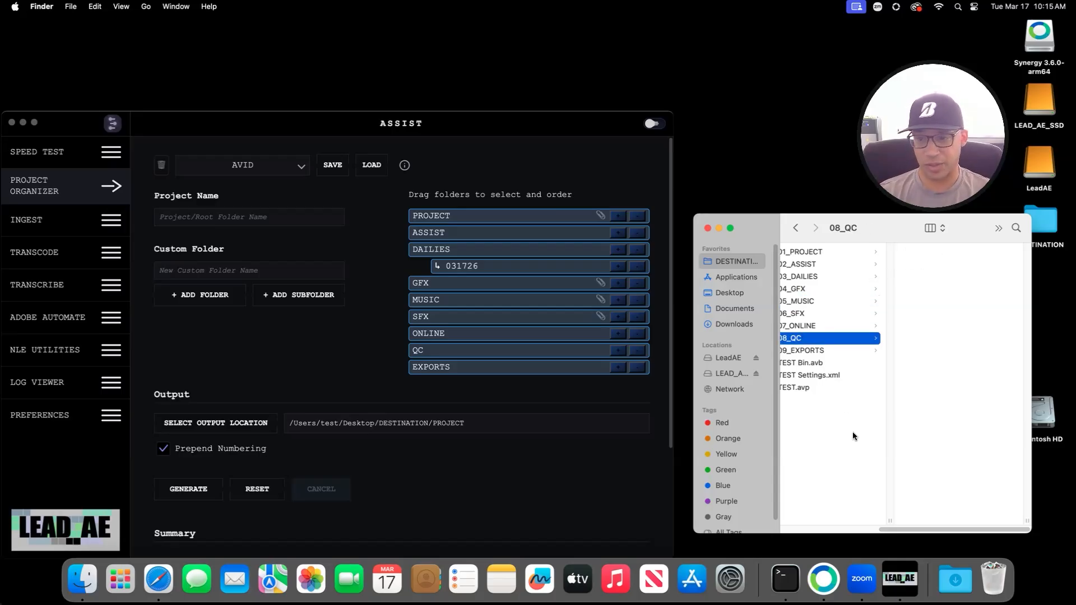
pyautogui.hscroll(-5, 835, 471)
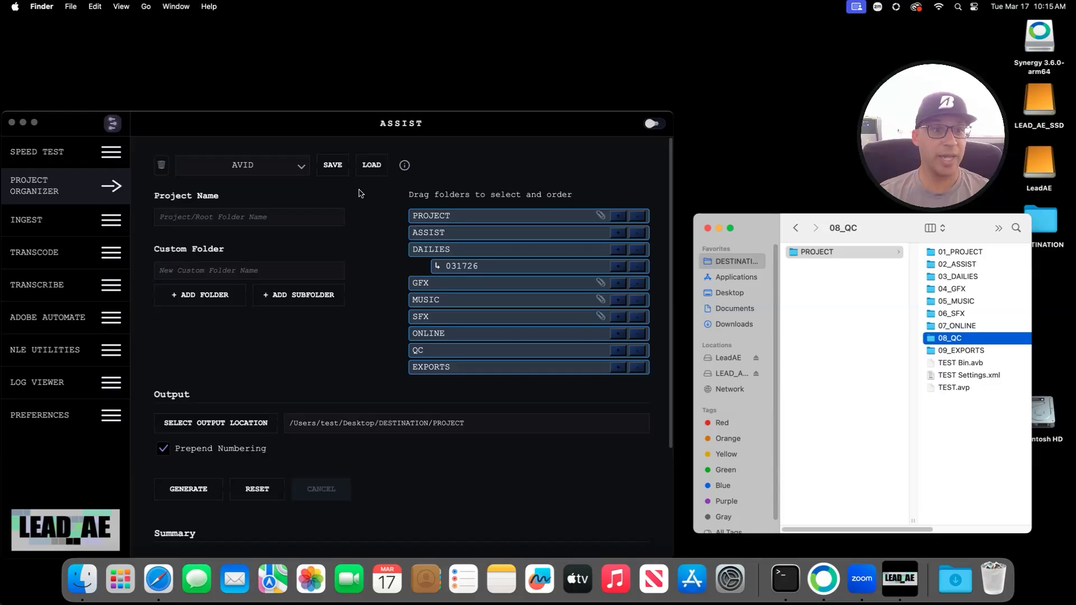
# Step: Switch to the Default preset, then reload AVID and allow access to DESTINATION and its other paths
pyautogui.click(364, 354)
pyautogui.scroll(-3, 365, 364)
pyautogui.scroll(3, 382, 382)
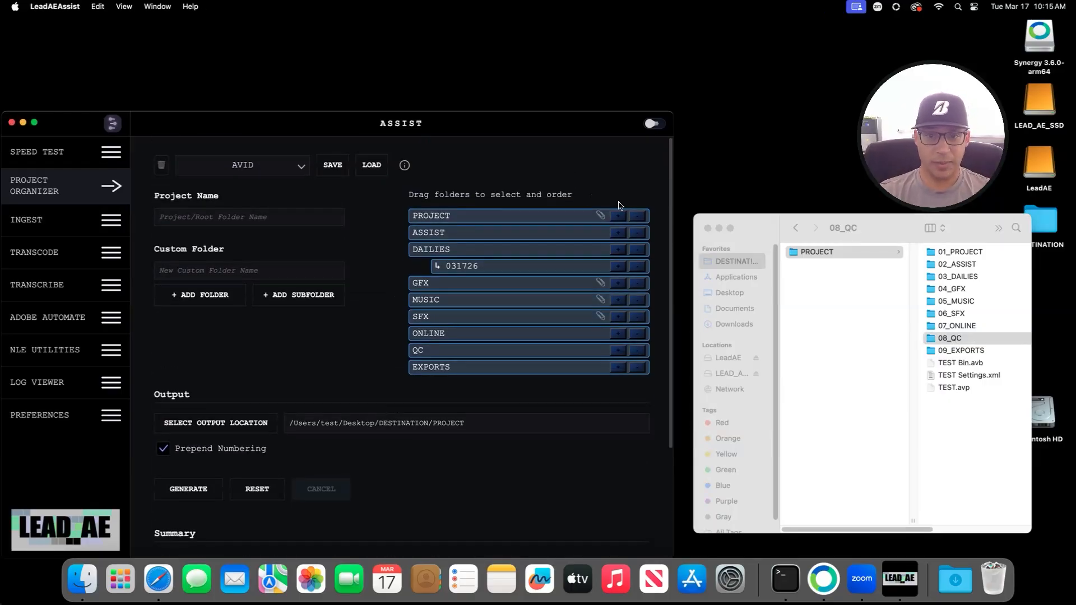
pyautogui.click(289, 169)
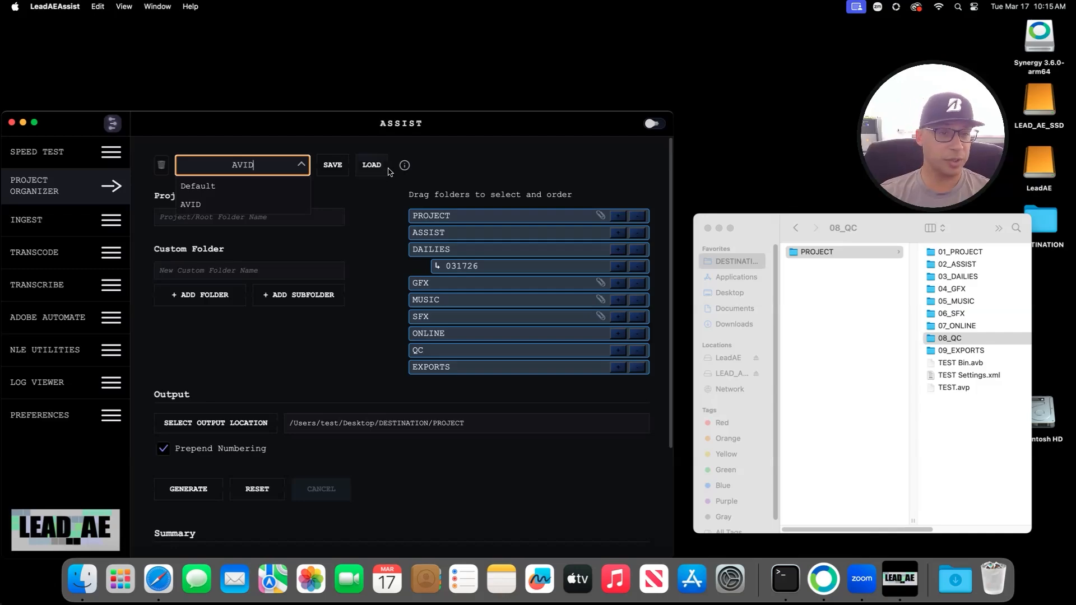
pyautogui.click(254, 188)
pyautogui.click(286, 167)
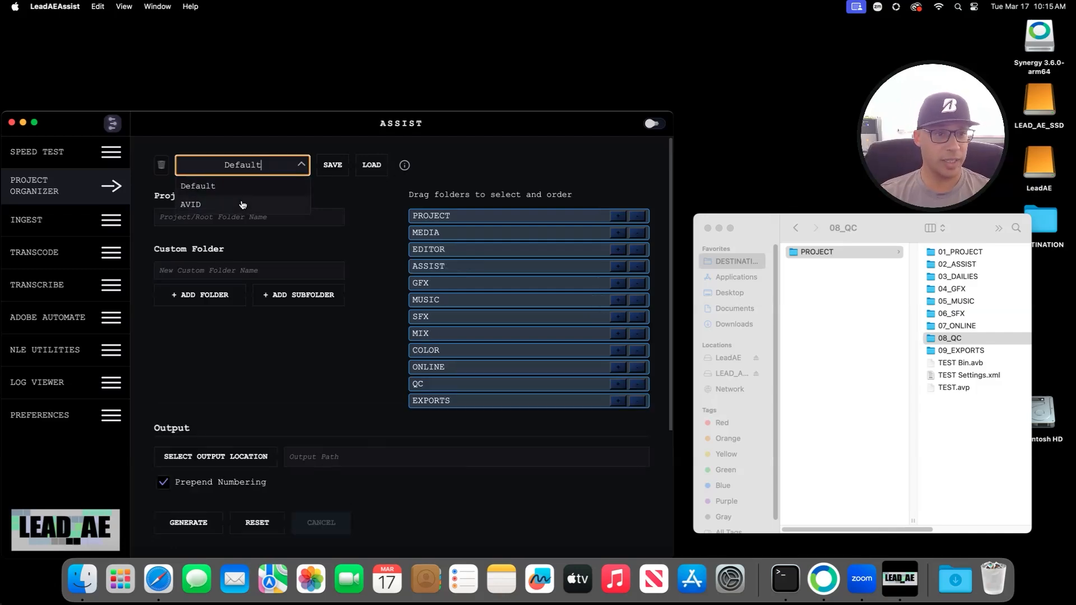
pyautogui.click(244, 204)
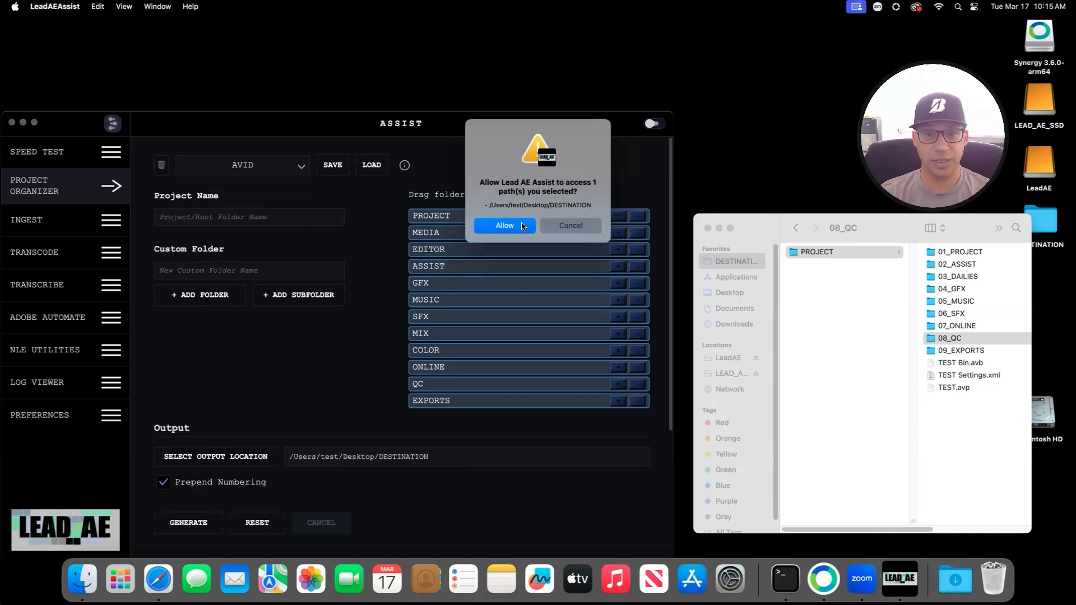
pyautogui.click(522, 226)
pyautogui.click(581, 266)
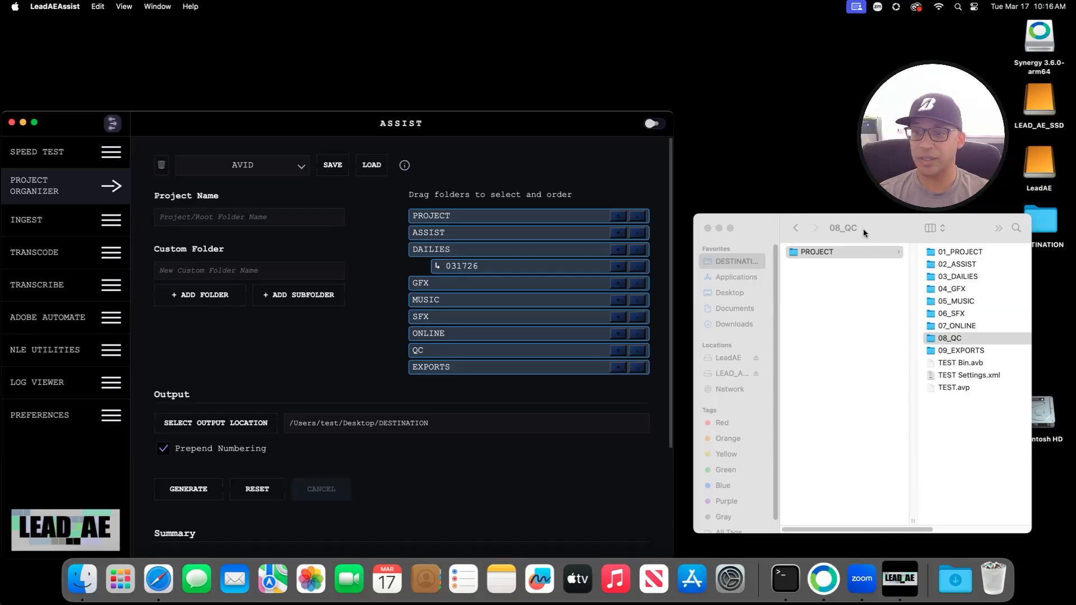
# Step: Move the PROJECT folder to the trash, then undo it
pyautogui.rightClick(828, 259)
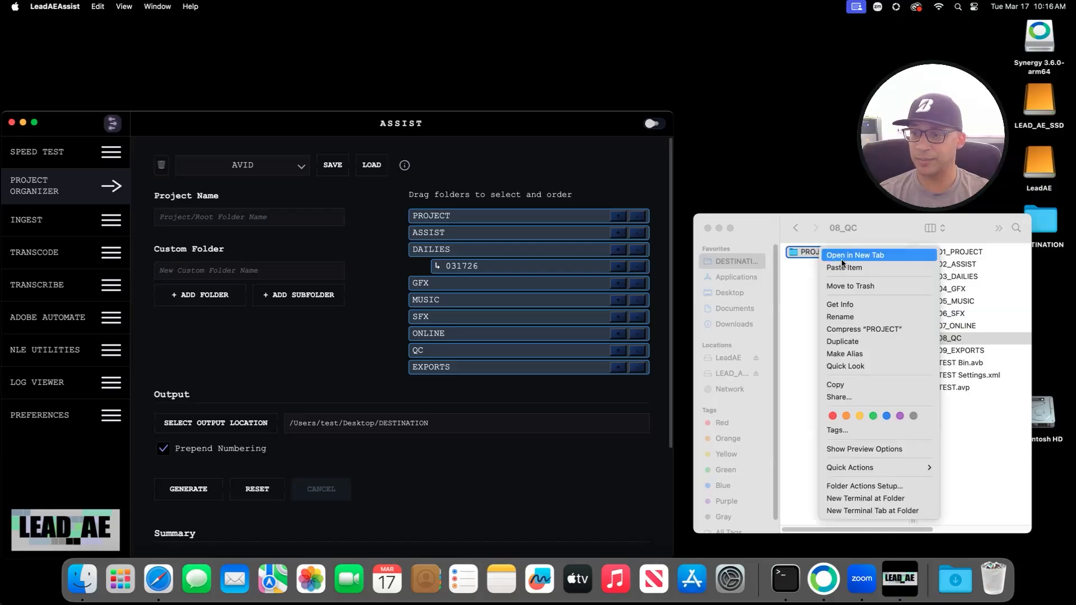
pyautogui.click(859, 286)
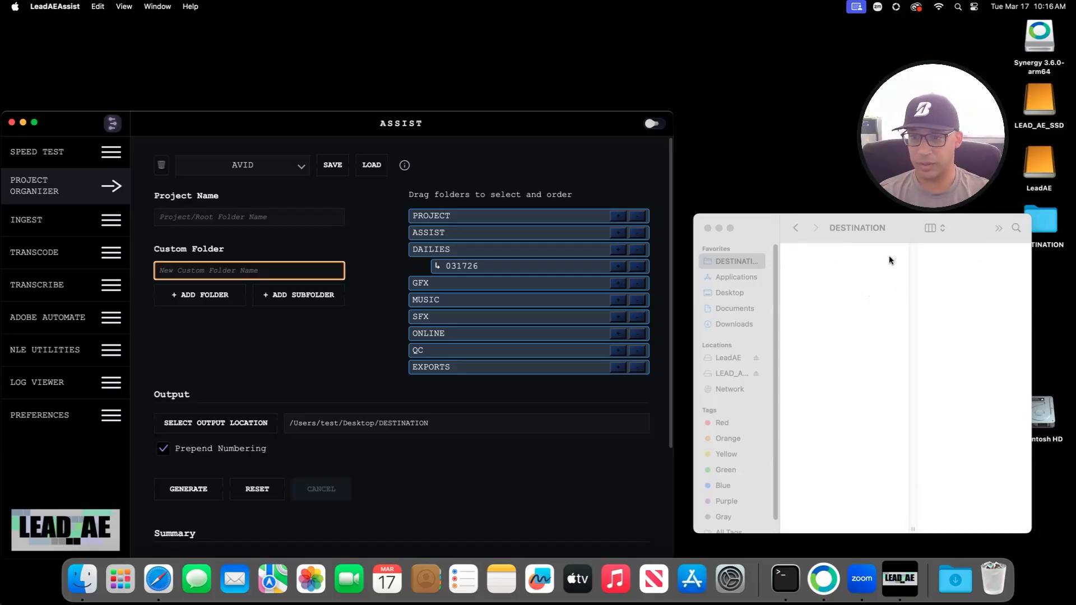
pyautogui.click(878, 272)
pyautogui.press('super+z')
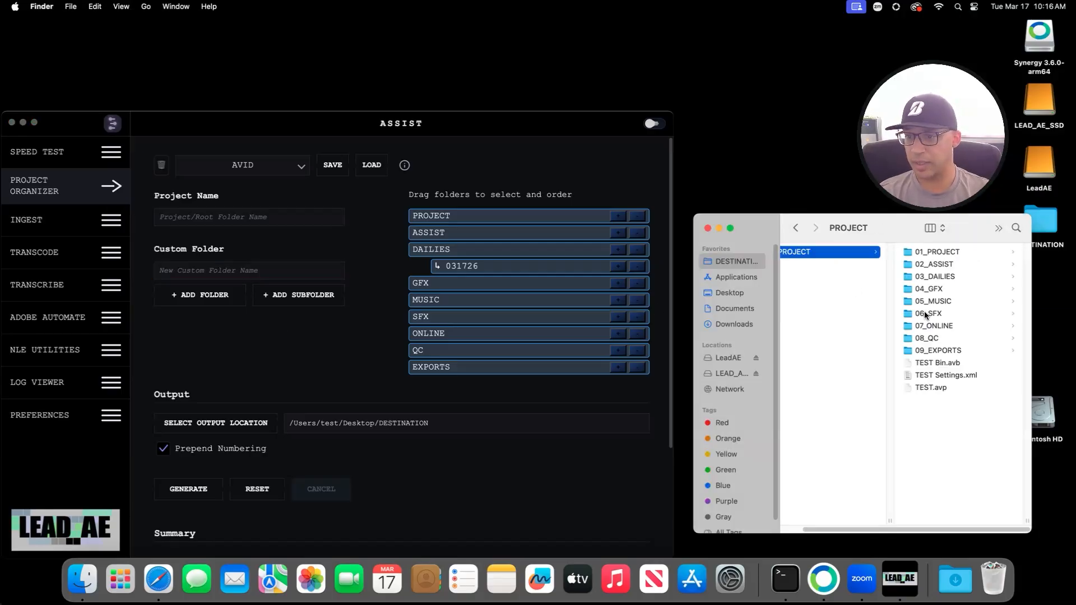
# Step: Trash the nine numbered folders 01_PROJECT–09_EXPORTS and return to DESTINATION
pyautogui.click(956, 350)
pyautogui.keyDown('shift'); pyautogui.click(807, 252); pyautogui.keyUp('shift')
pyautogui.rightClick(832, 262)
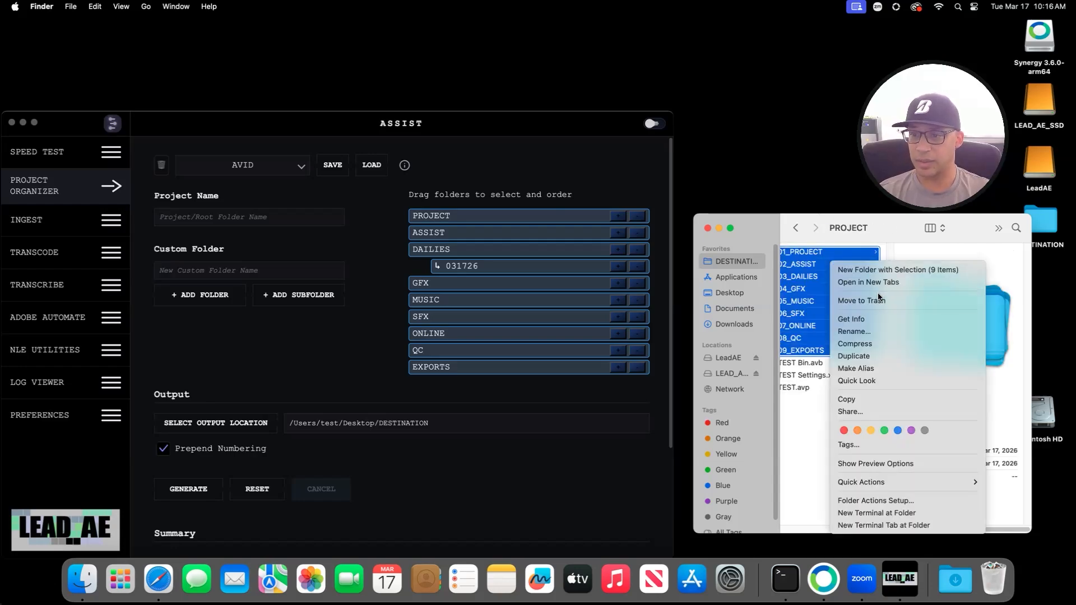
pyautogui.click(878, 299)
pyautogui.hscroll(-3, 804, 527)
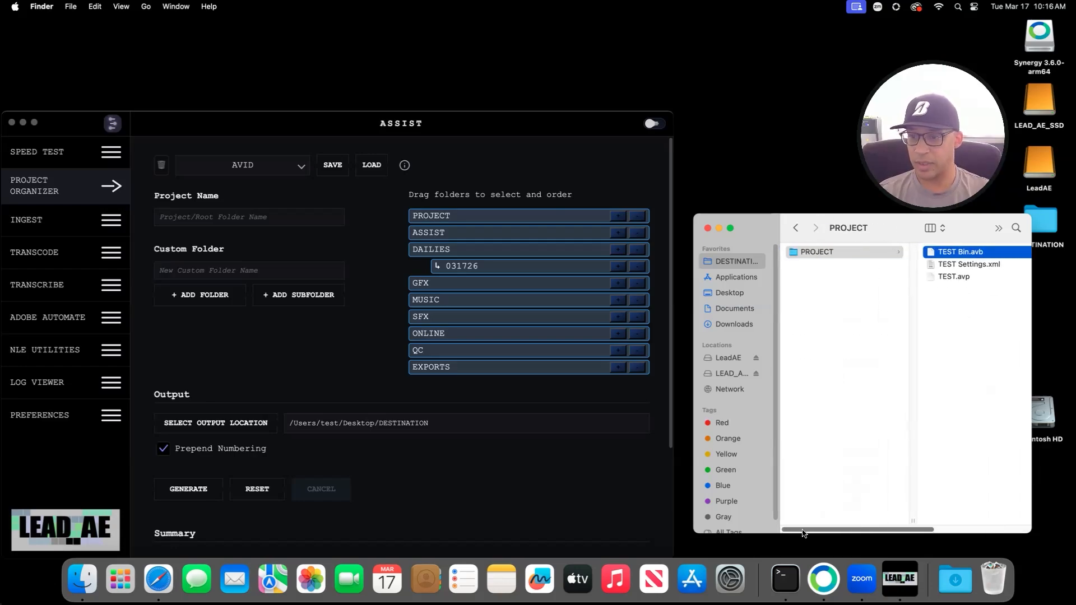
pyautogui.click(713, 262)
# Step: Reset the panel, then load the AVID preset and allow access to its folders
pyautogui.click(227, 232)
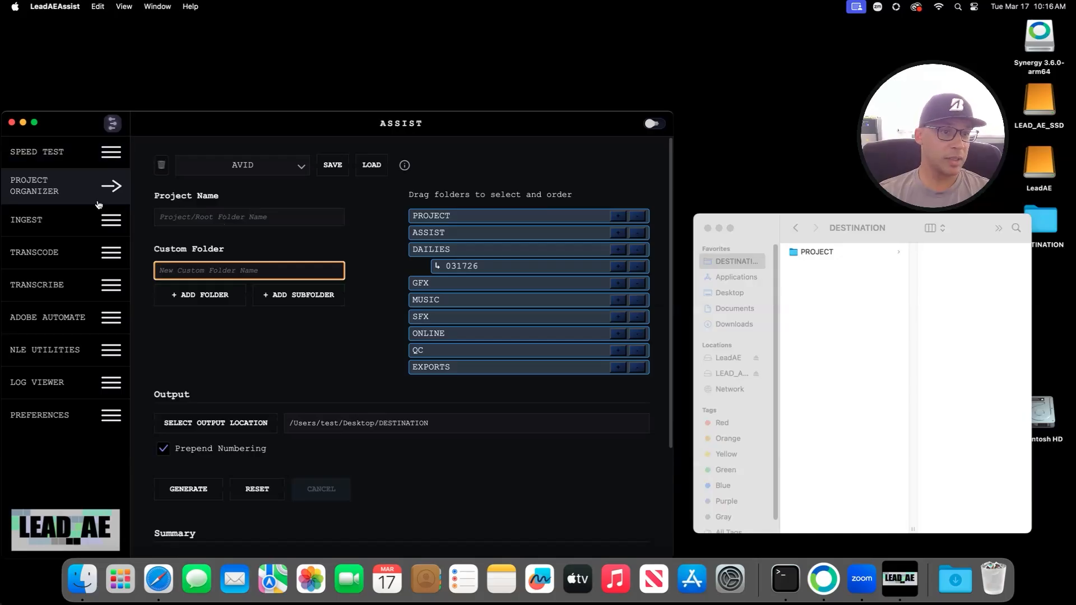
pyautogui.click(260, 489)
pyautogui.scroll(-5, 331, 393)
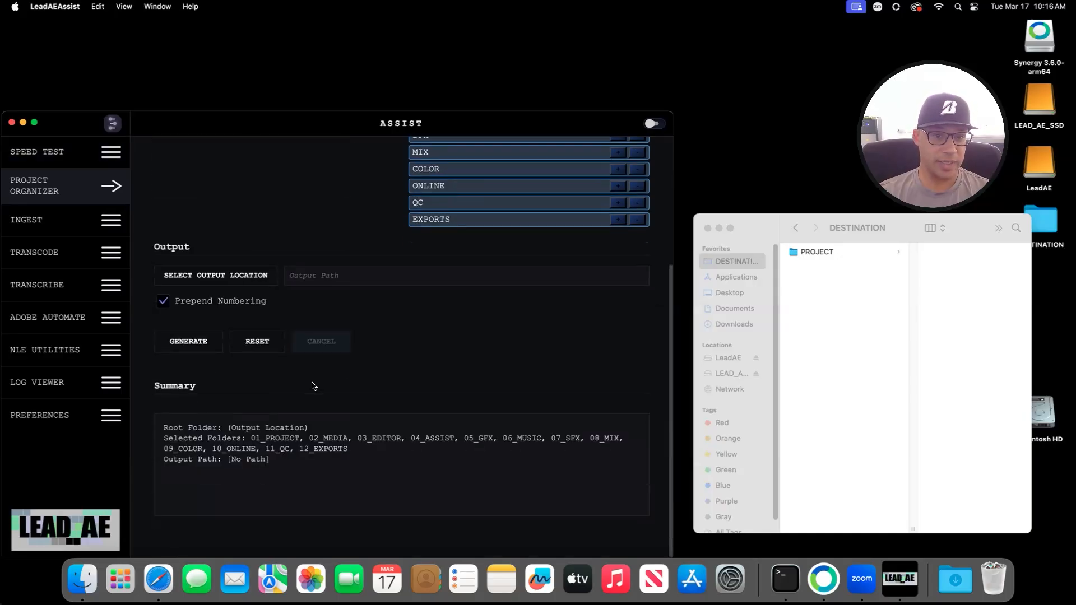
pyautogui.scroll(5, 312, 386)
pyautogui.click(297, 165)
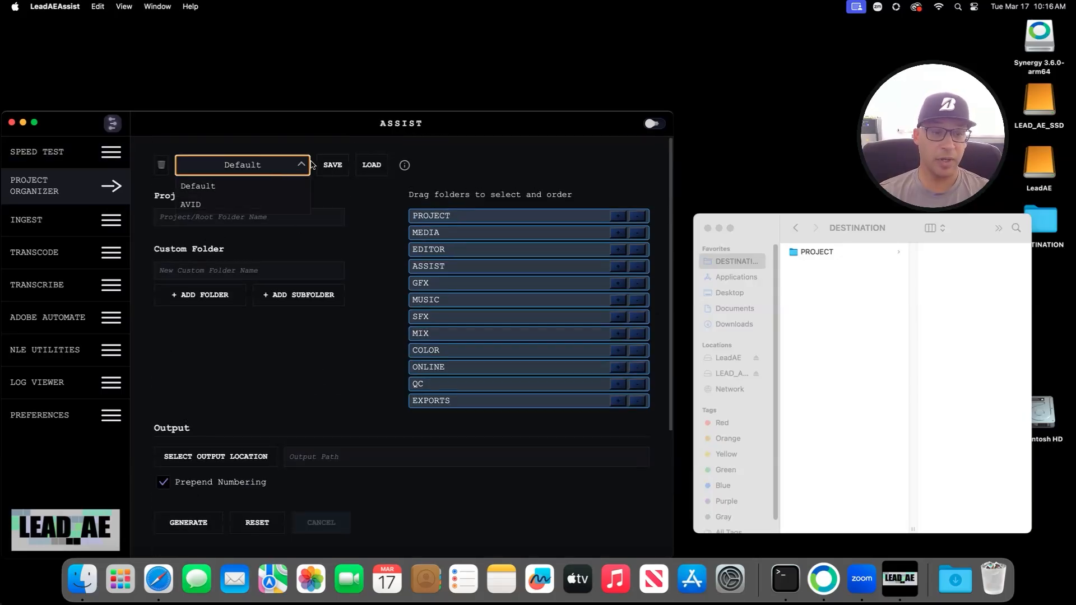
pyautogui.click(215, 206)
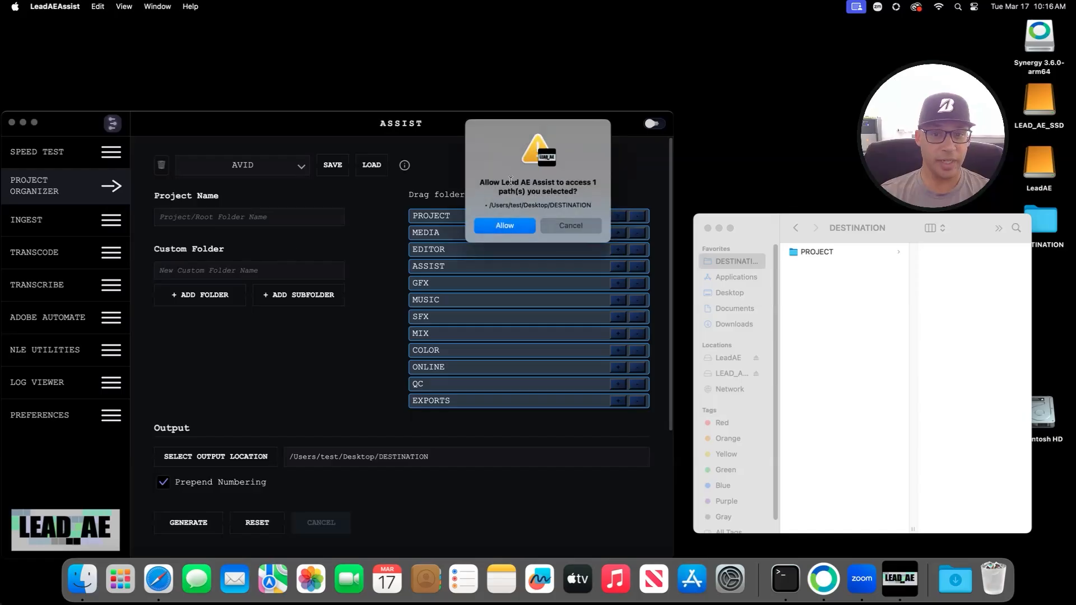
pyautogui.click(505, 226)
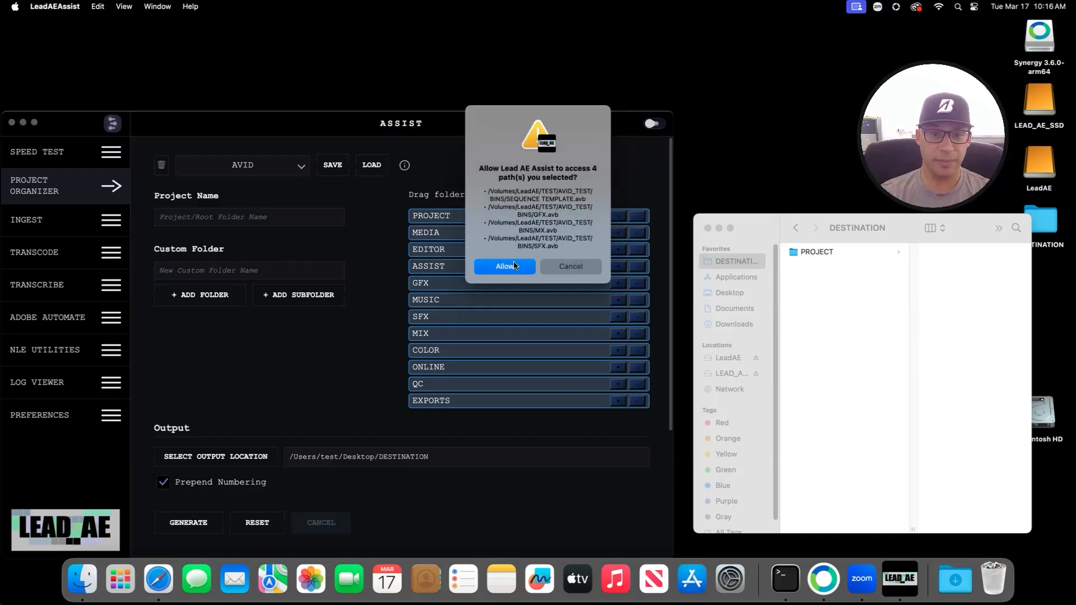
pyautogui.click(515, 265)
# Step: Delete the AVID preset, pick Default, reset the organizer and switch to the Ingest page
pyautogui.click(162, 166)
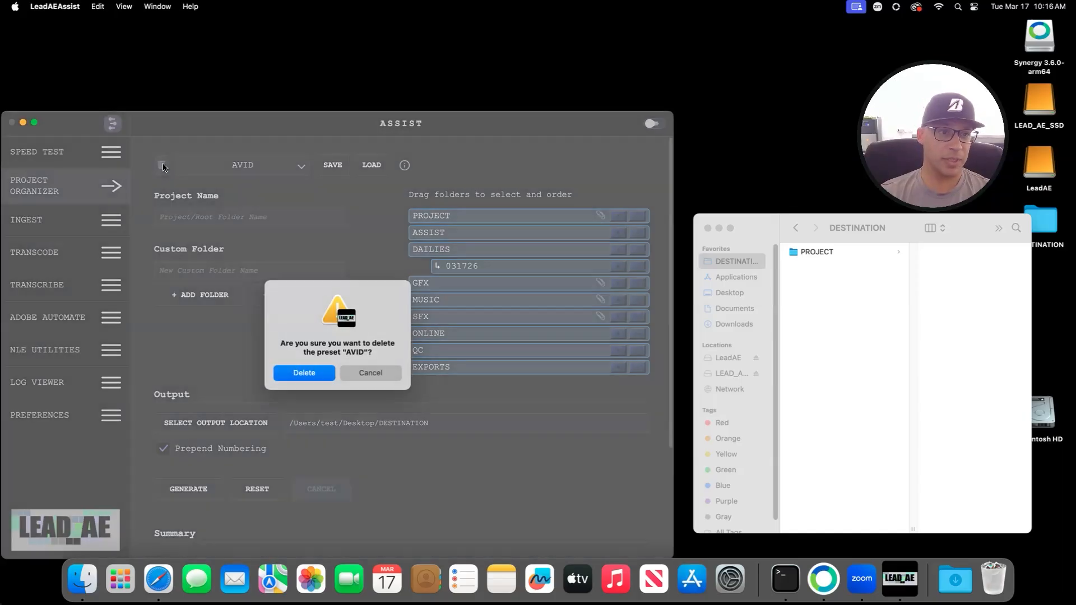
pyautogui.click(331, 372)
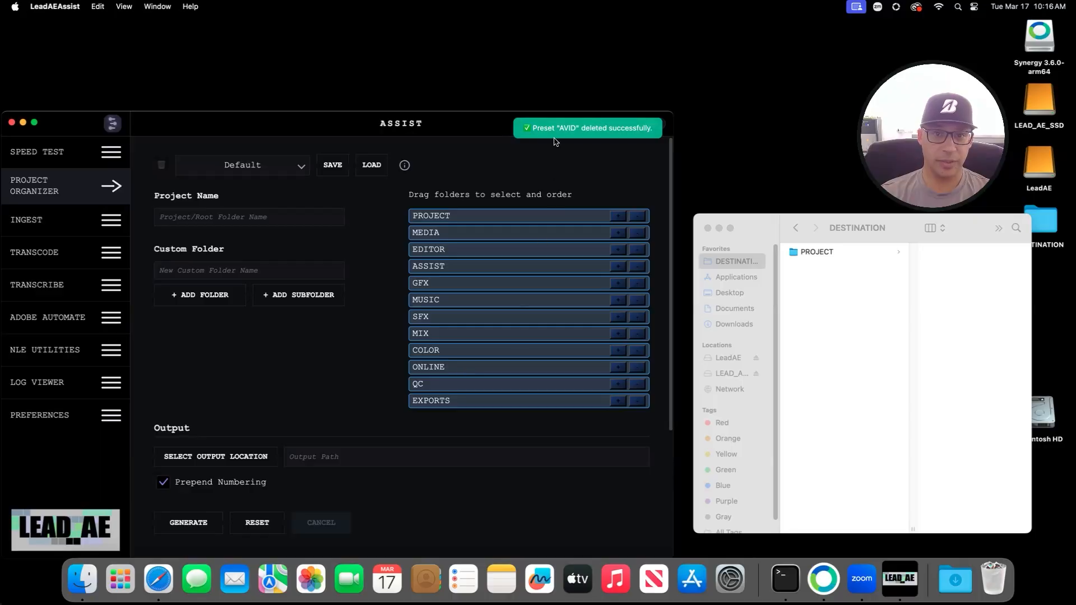
pyautogui.click(289, 167)
pyautogui.click(306, 189)
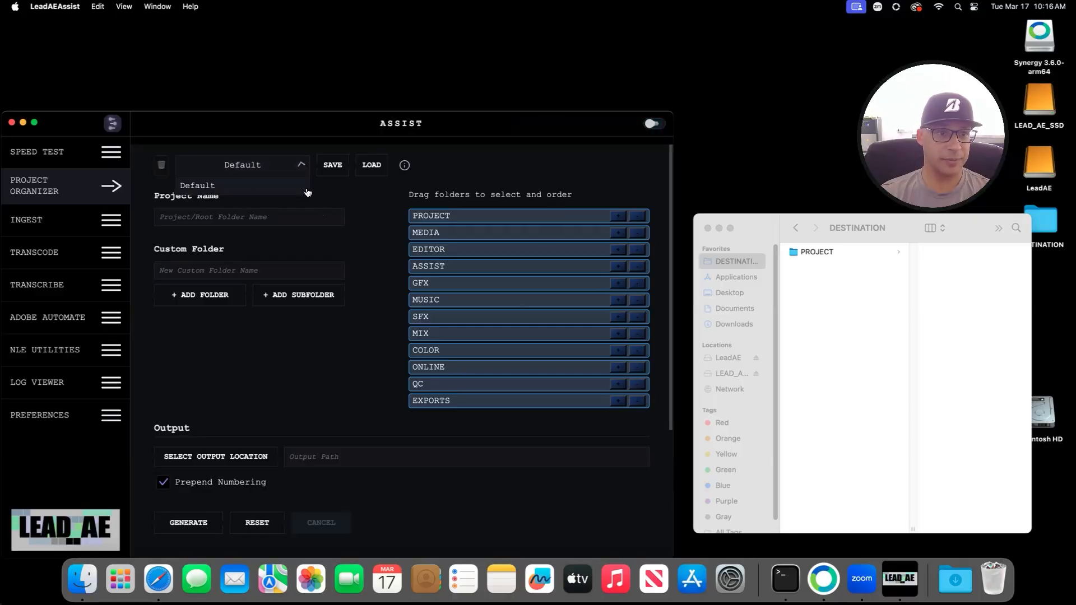
pyautogui.scroll(-3, 211, 432)
pyautogui.click(260, 342)
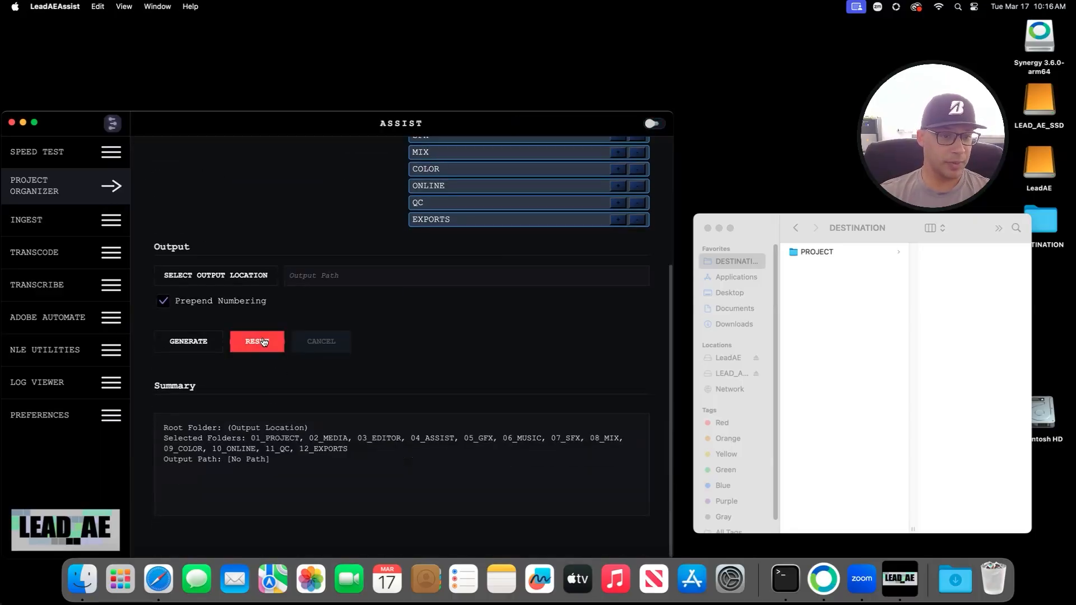
pyautogui.scroll(3, 217, 337)
pyautogui.click(49, 224)
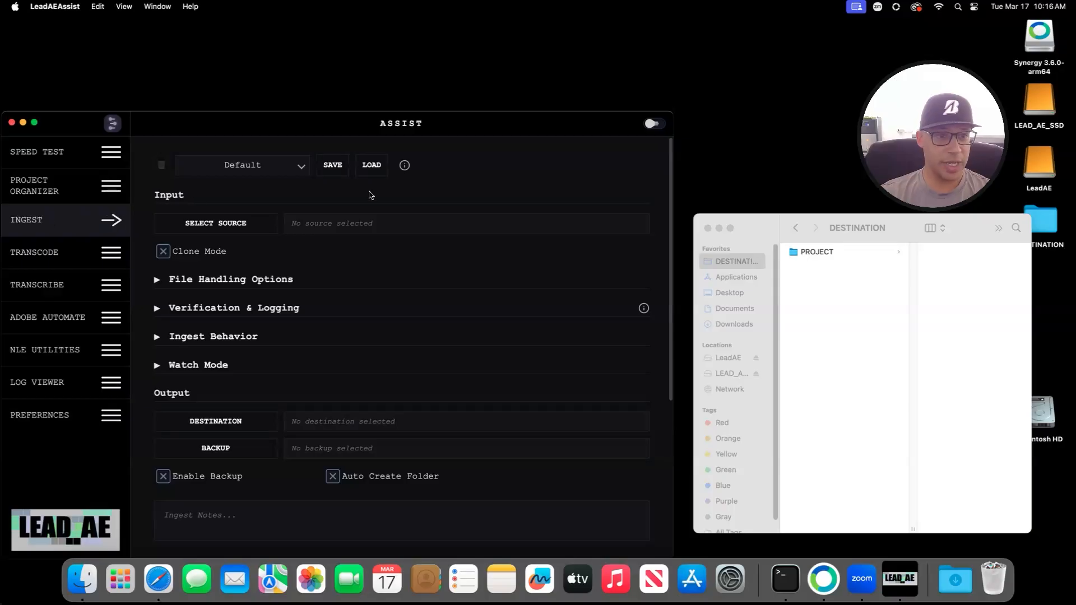
# Step: Move the PROJECT folder out of DESTINATION to the trash
pyautogui.click(744, 266)
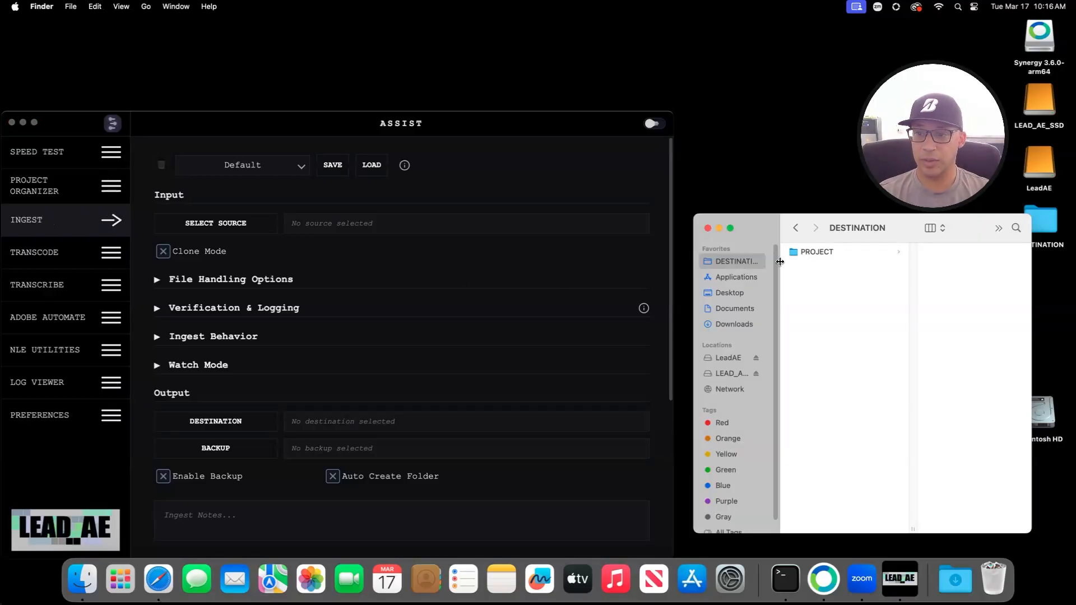
pyautogui.click(817, 252)
pyautogui.rightClick(816, 252)
pyautogui.click(866, 287)
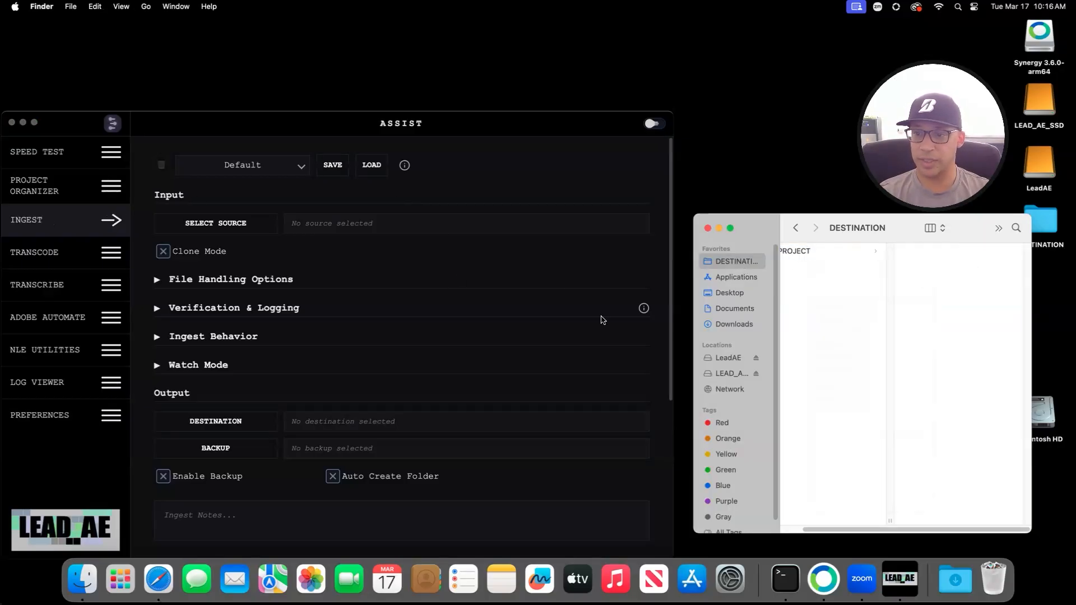
# Step: In Ingest, cancel the source picker without choosing, then expand File Handling Options
pyautogui.click(221, 225)
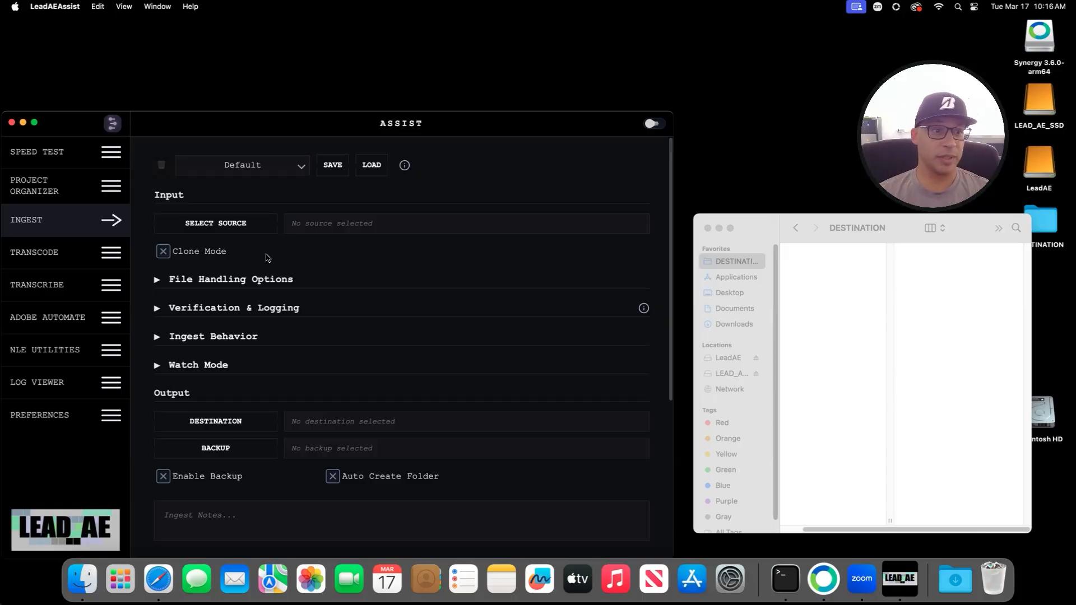
pyautogui.click(241, 222)
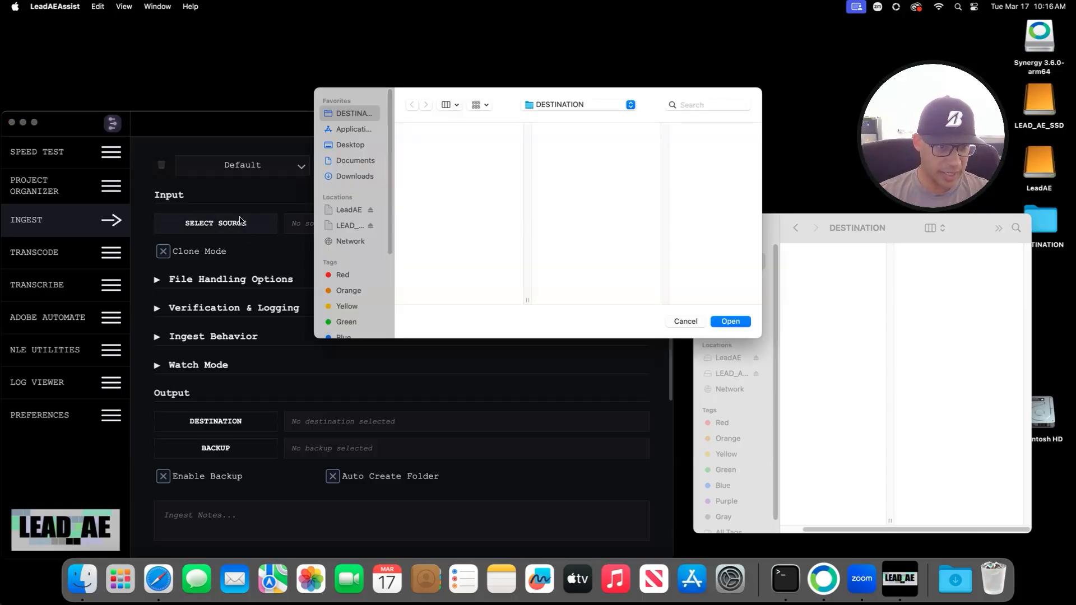
pyautogui.click(685, 321)
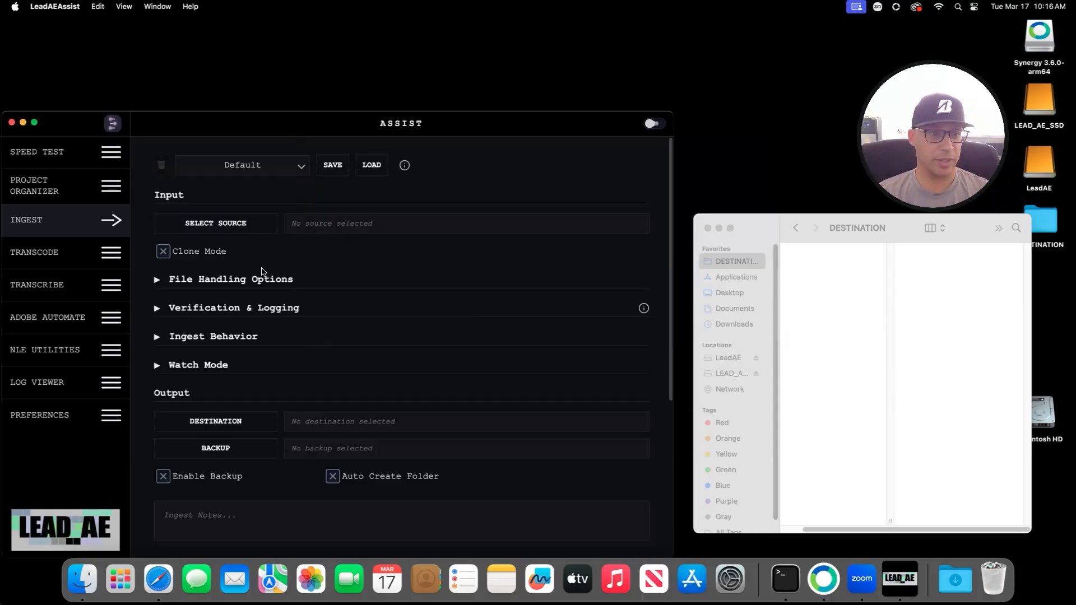
pyautogui.click(235, 280)
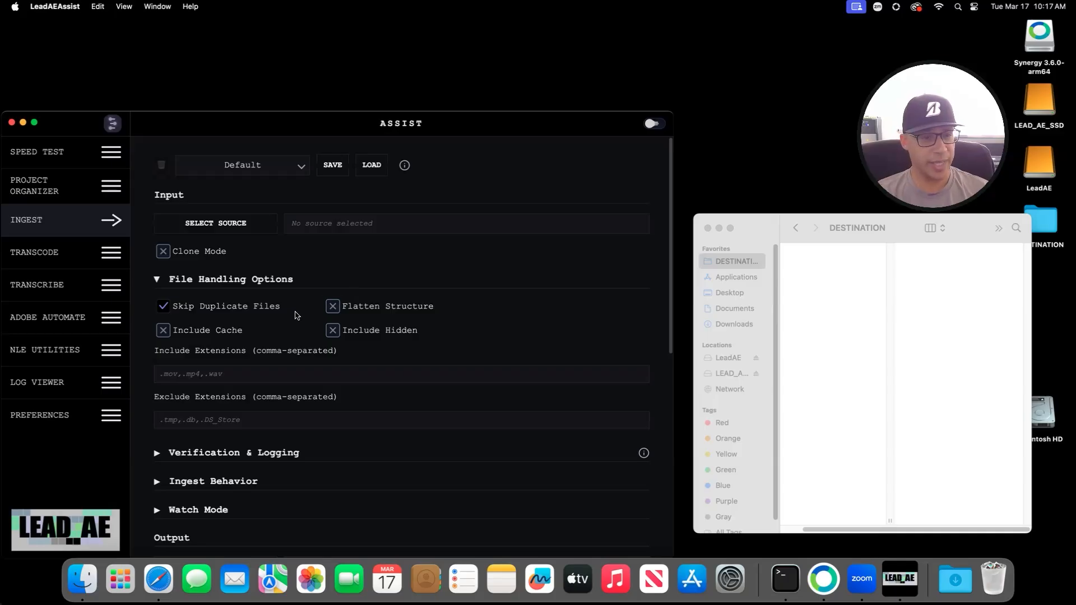
# Step: Expand Verification & Logging and keep BLAKE3 as the verification method
pyautogui.scroll(-10, 219, 364)
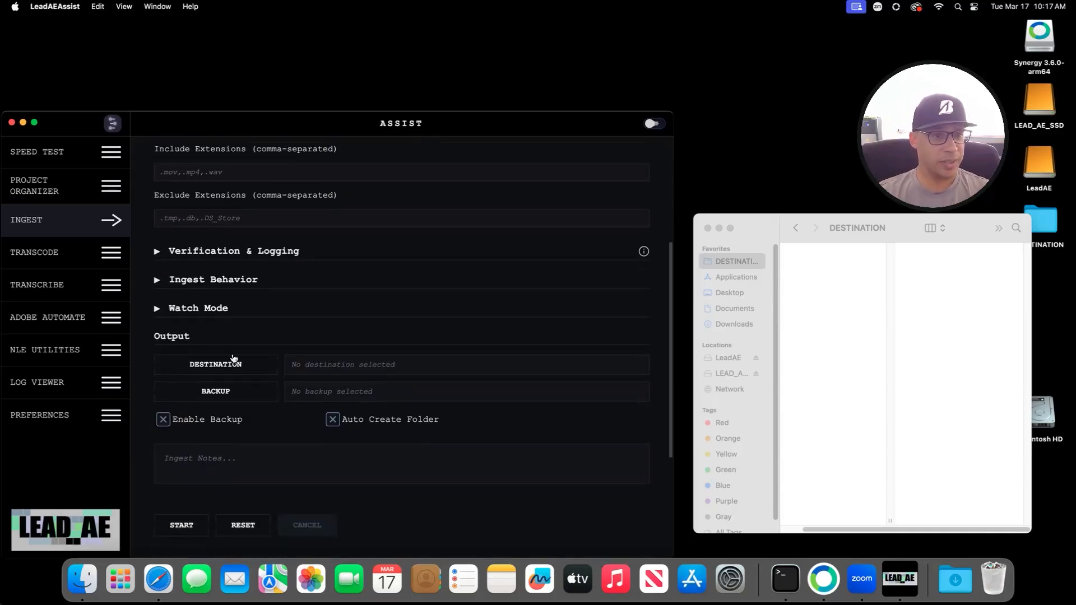
pyautogui.scroll(8, 234, 360)
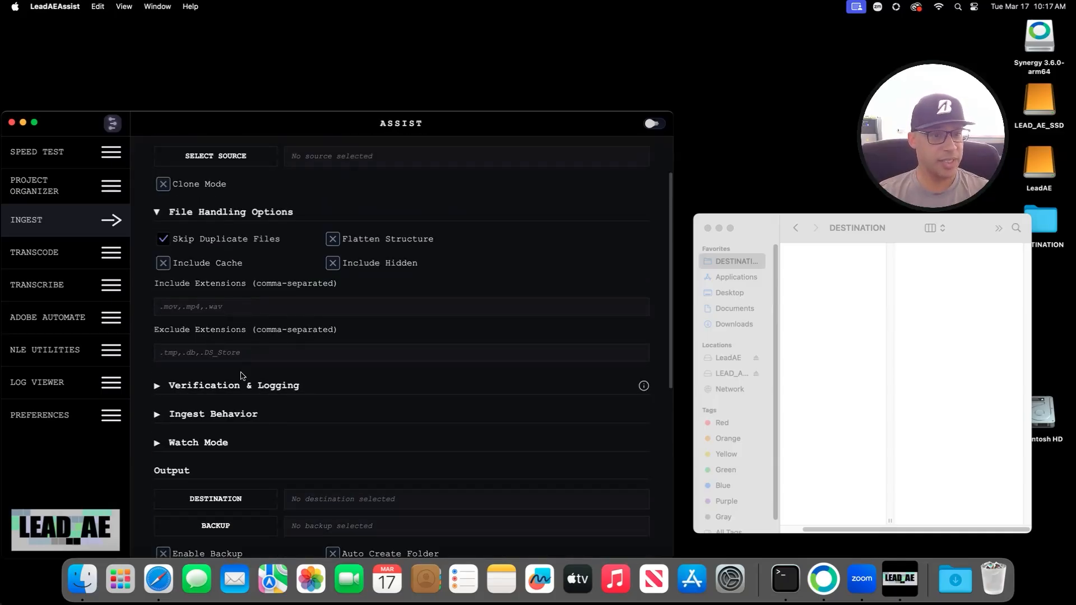
pyautogui.click(204, 391)
pyautogui.scroll(-3, 260, 403)
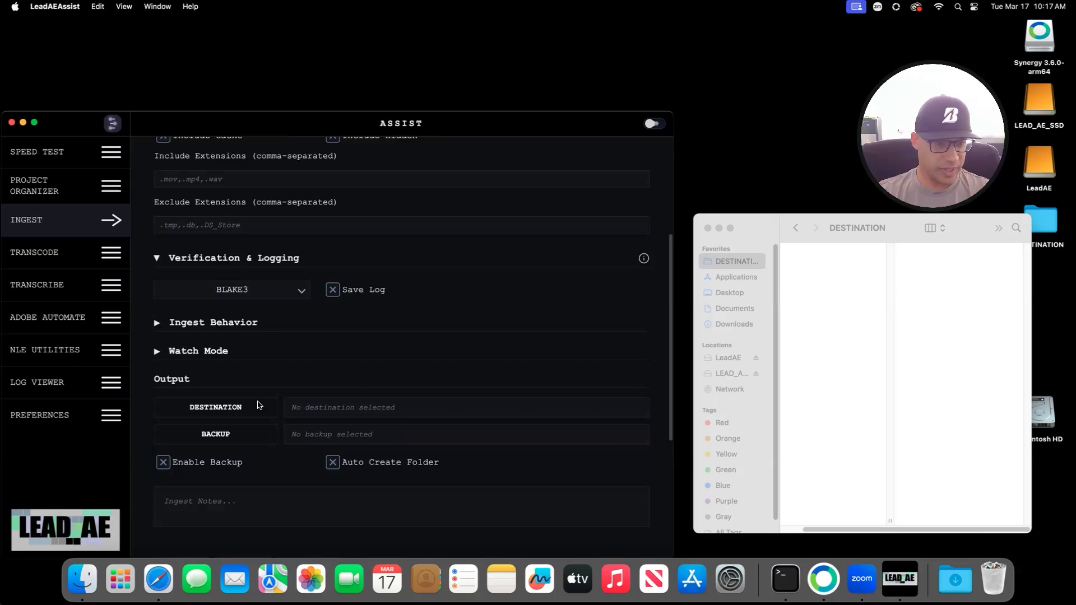
pyautogui.click(302, 278)
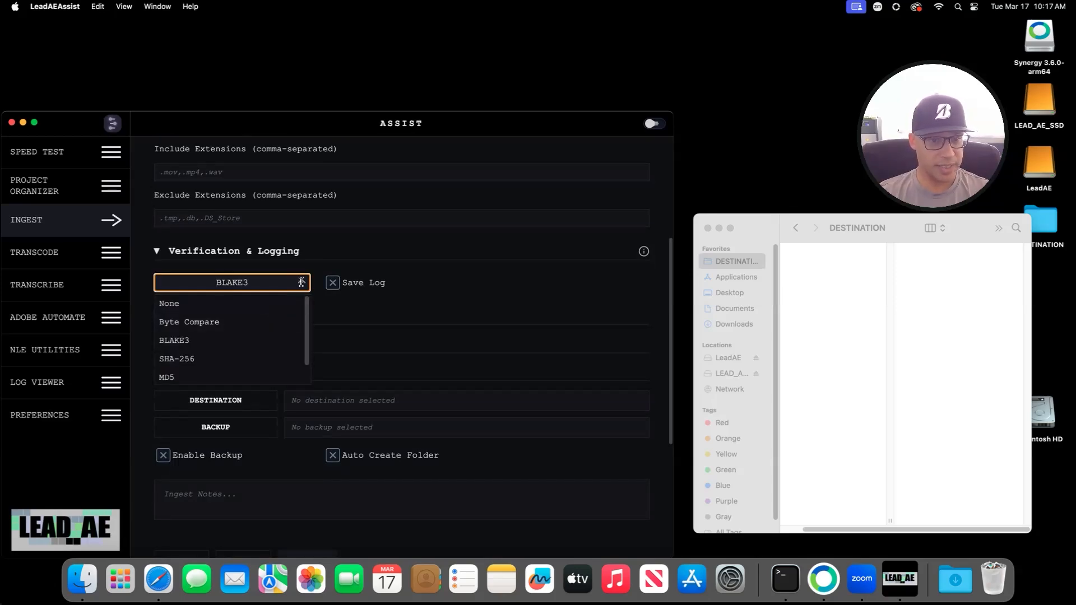
pyautogui.click(302, 282)
# Step: Expand Ingest Behavior, leaving Parallel Copy and Auto Threads enabled with threads on Auto
pyautogui.click(227, 315)
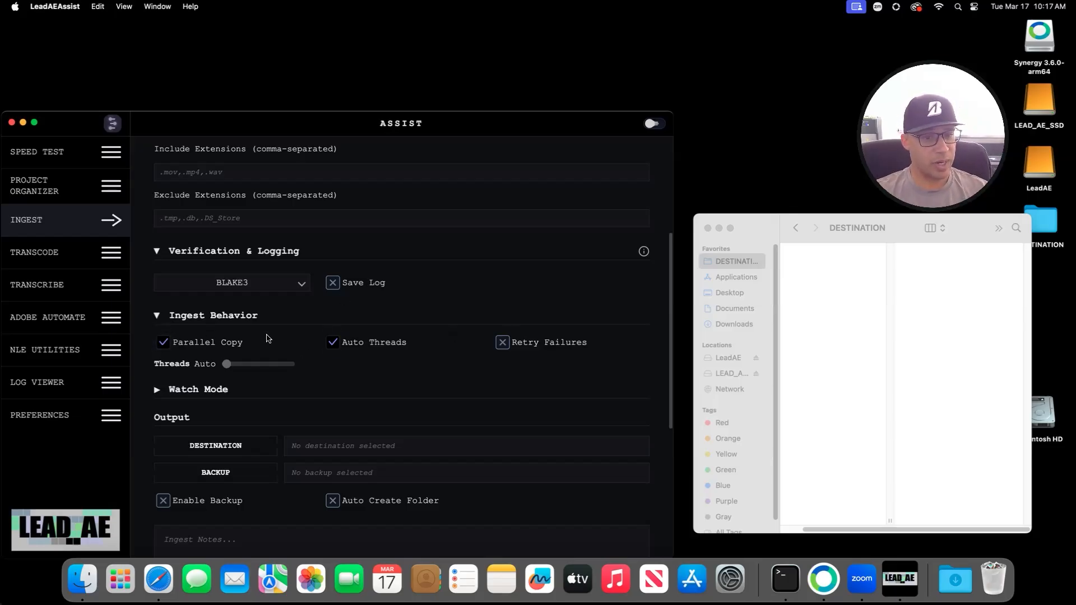
pyautogui.click(334, 347)
pyautogui.moveTo(281, 366); pyautogui.dragTo(195, 368)
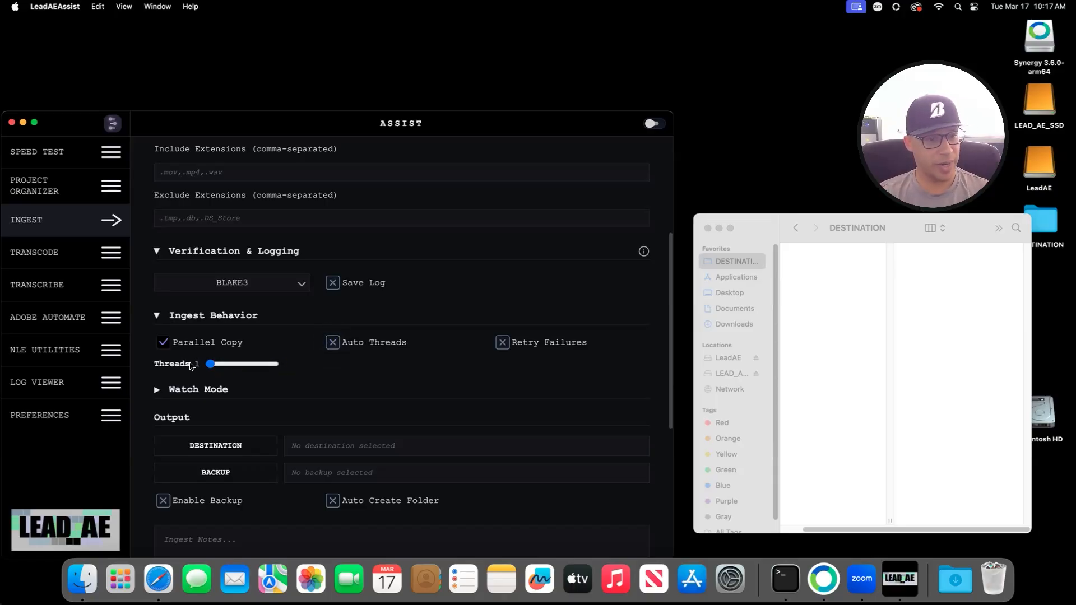
pyautogui.click(164, 343)
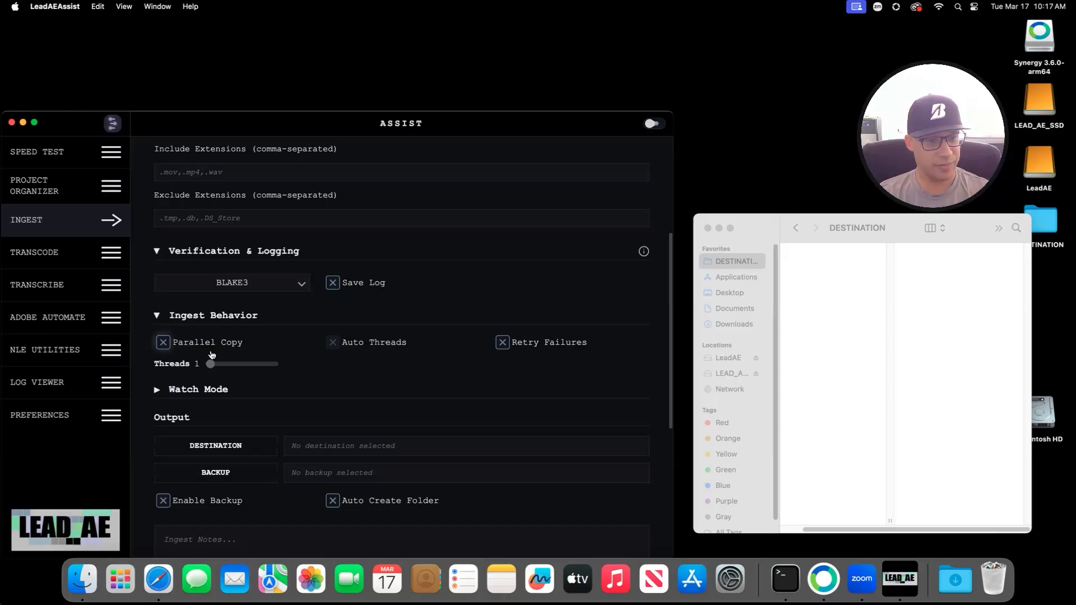
pyautogui.click(170, 345)
pyautogui.click(170, 344)
pyautogui.click(170, 345)
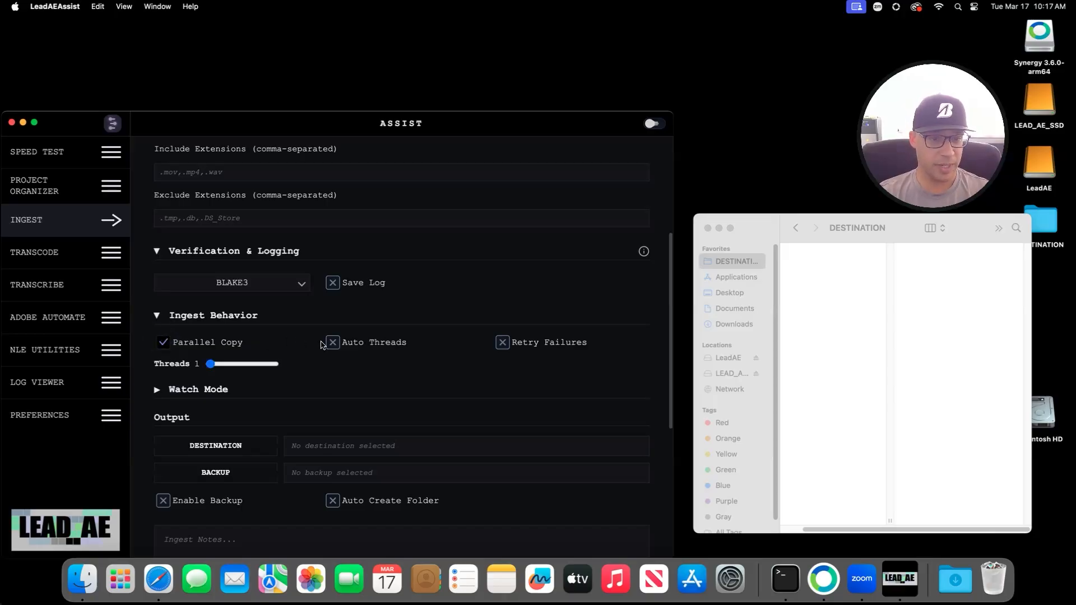
pyautogui.click(344, 346)
pyautogui.scroll(-5, 329, 375)
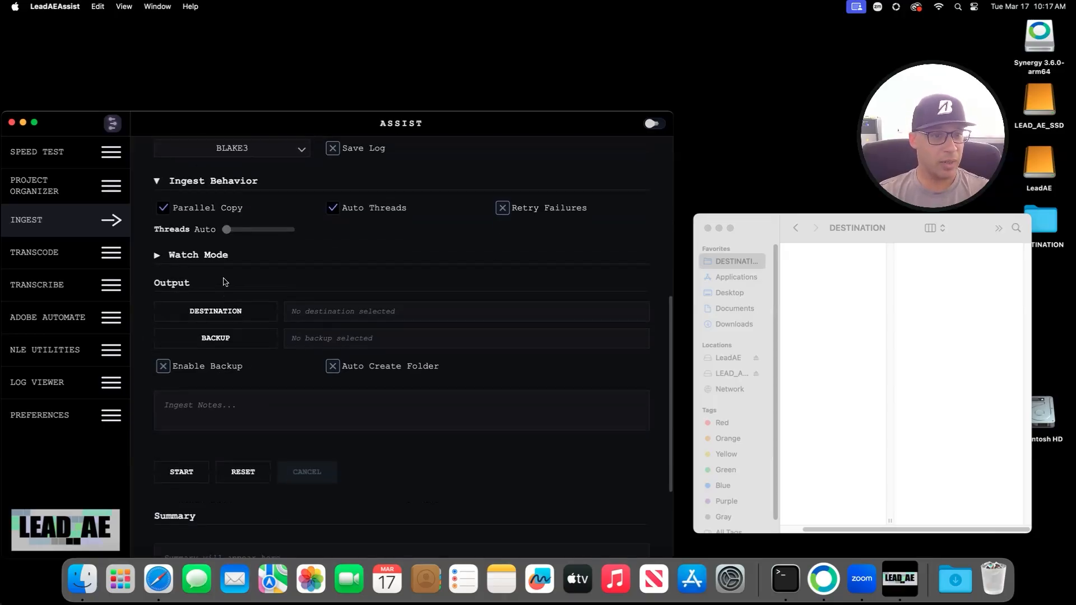
pyautogui.scroll(3, 226, 308)
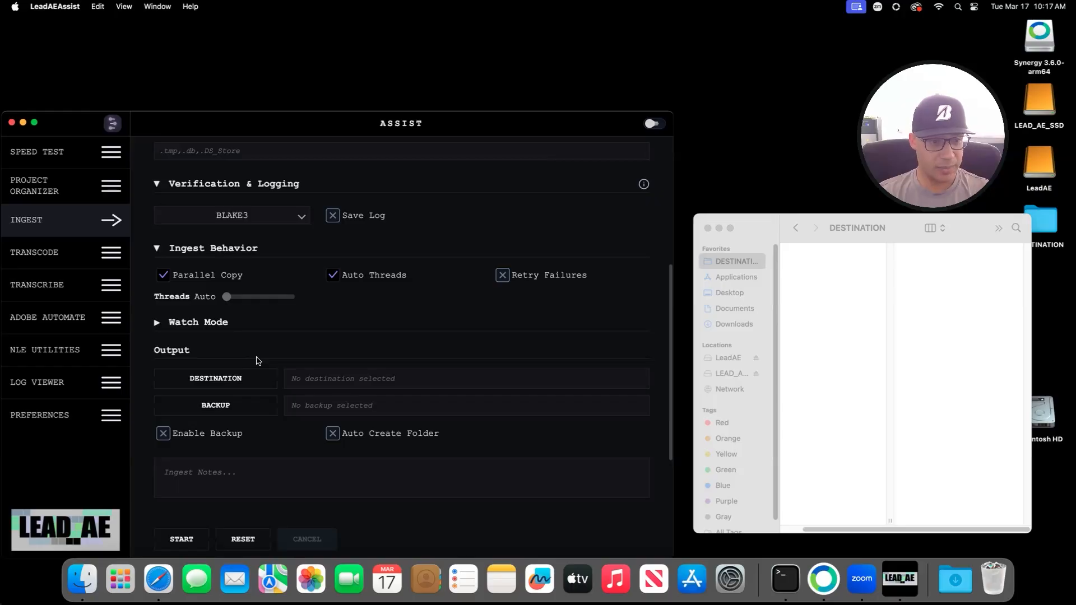
pyautogui.scroll(10, 326, 346)
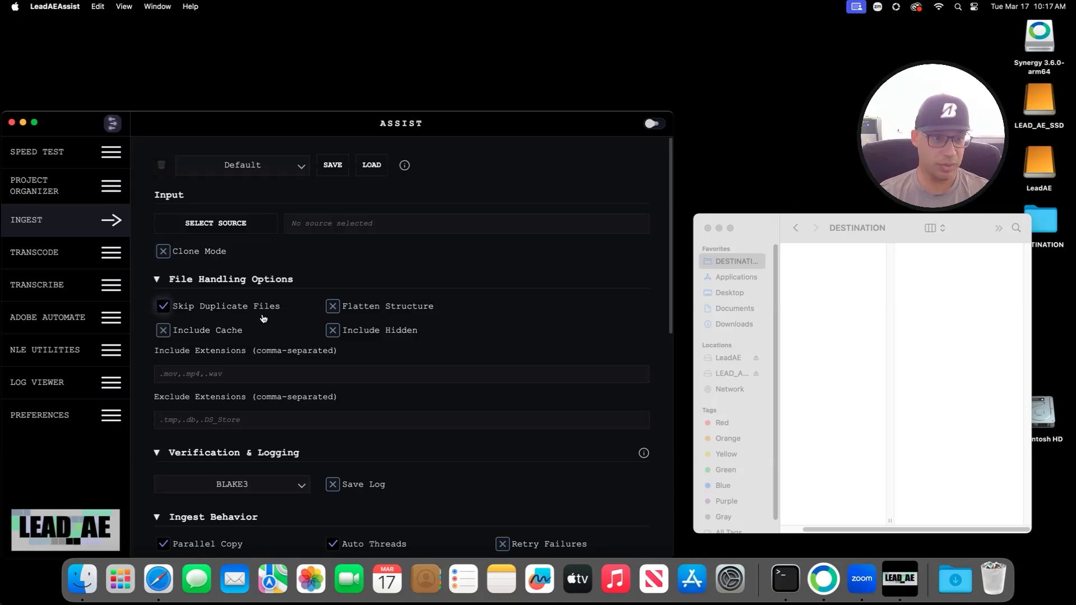
pyautogui.scroll(-3, 264, 317)
pyautogui.click(242, 159)
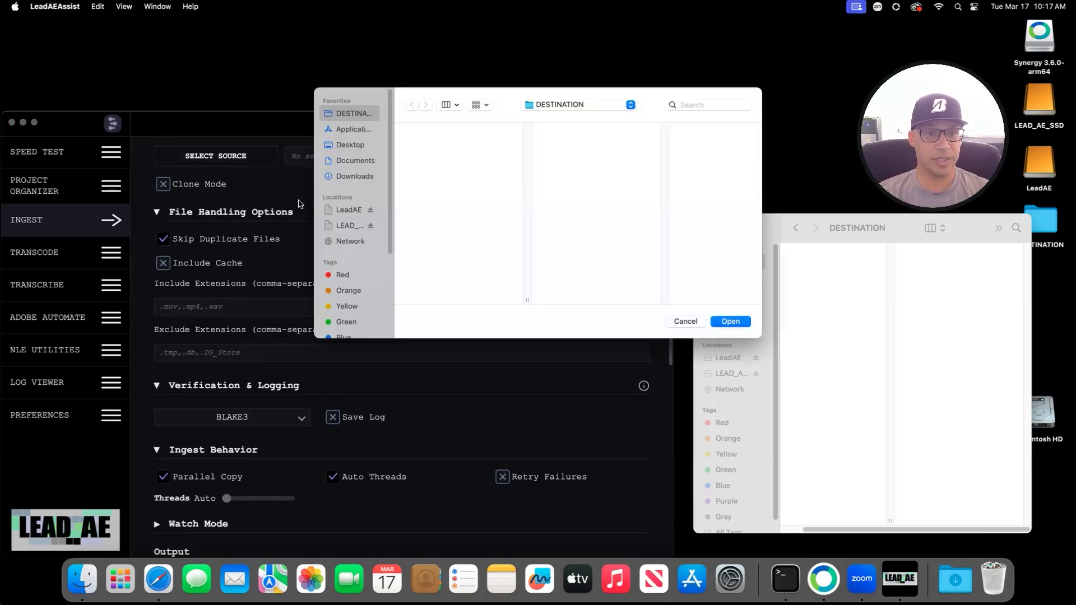
pyautogui.click(344, 212)
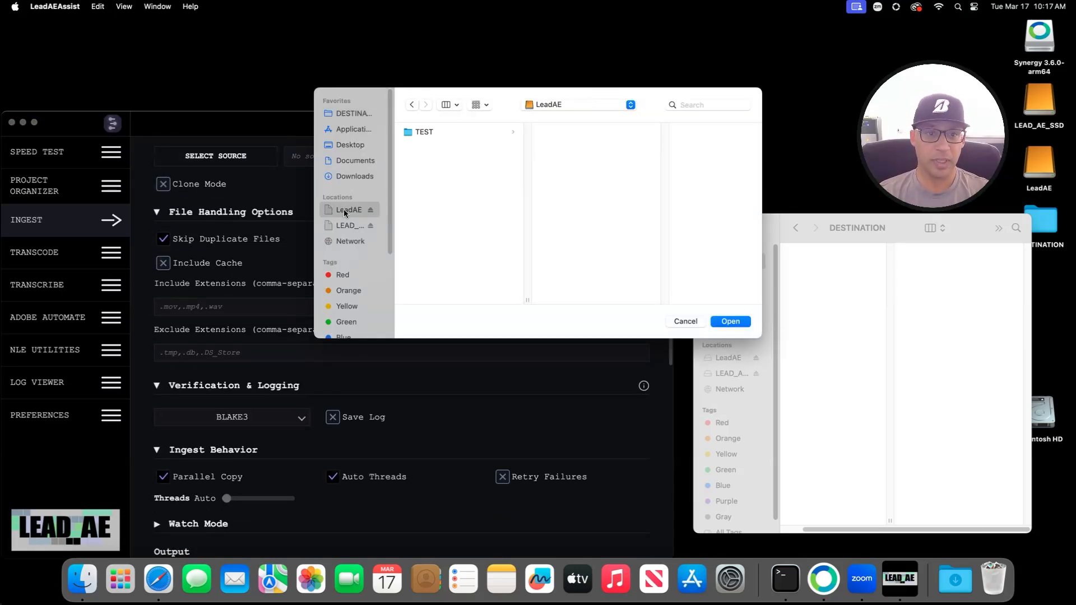
pyautogui.click(427, 132)
pyautogui.click(563, 157)
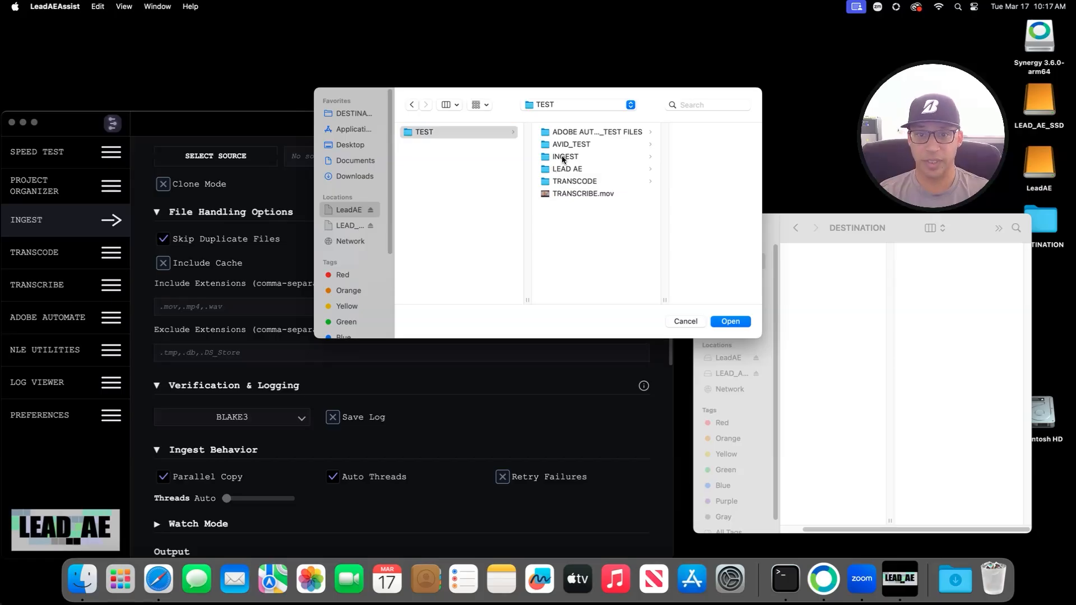
pyautogui.click(730, 321)
pyautogui.scroll(3, 337, 263)
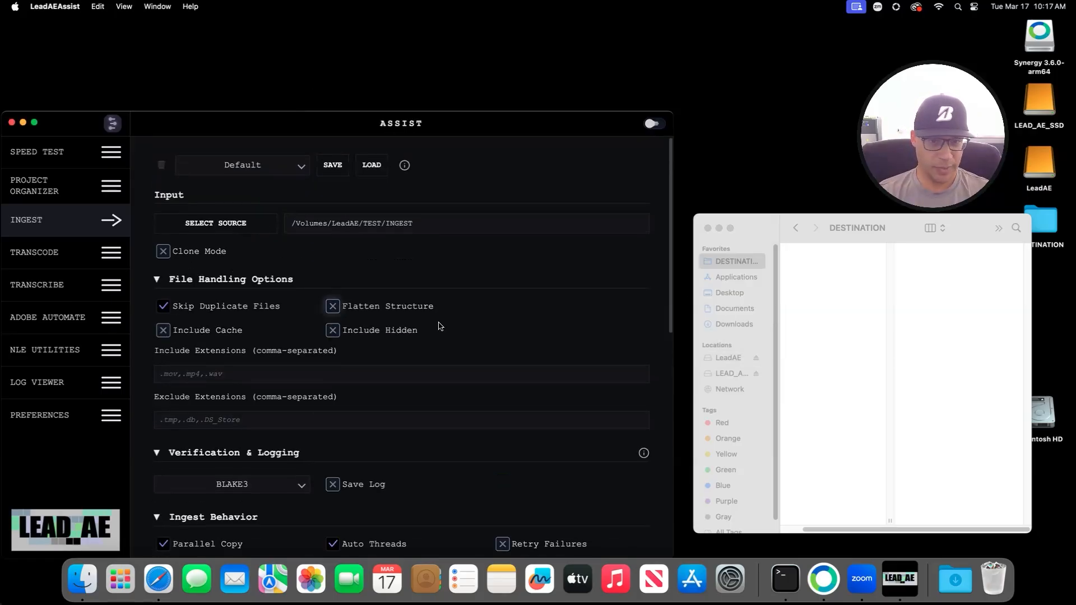
pyautogui.click(738, 262)
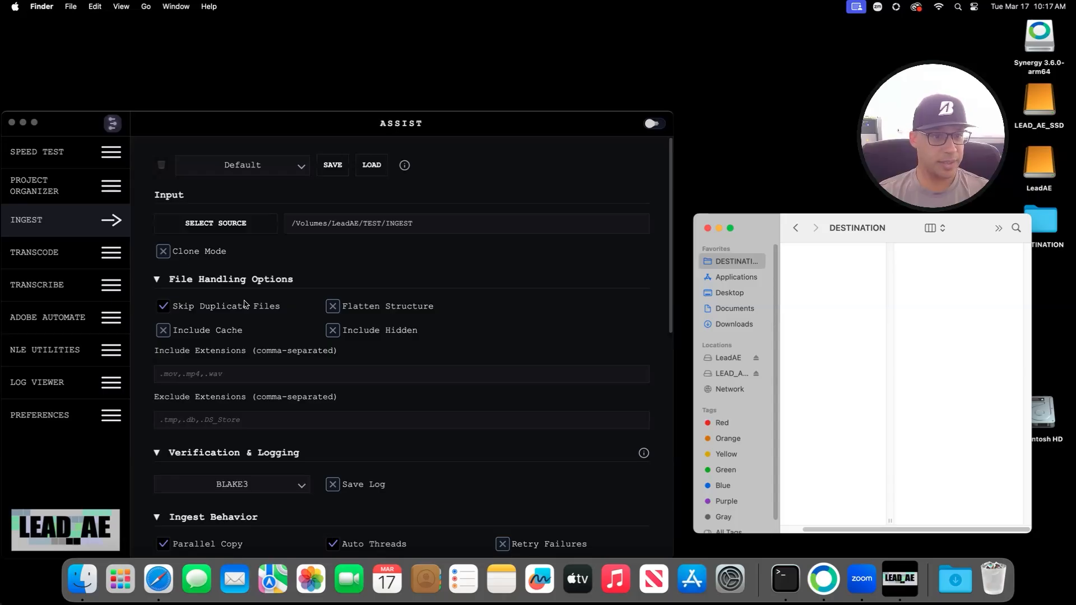
pyautogui.scroll(-4, 244, 304)
pyautogui.click(332, 283)
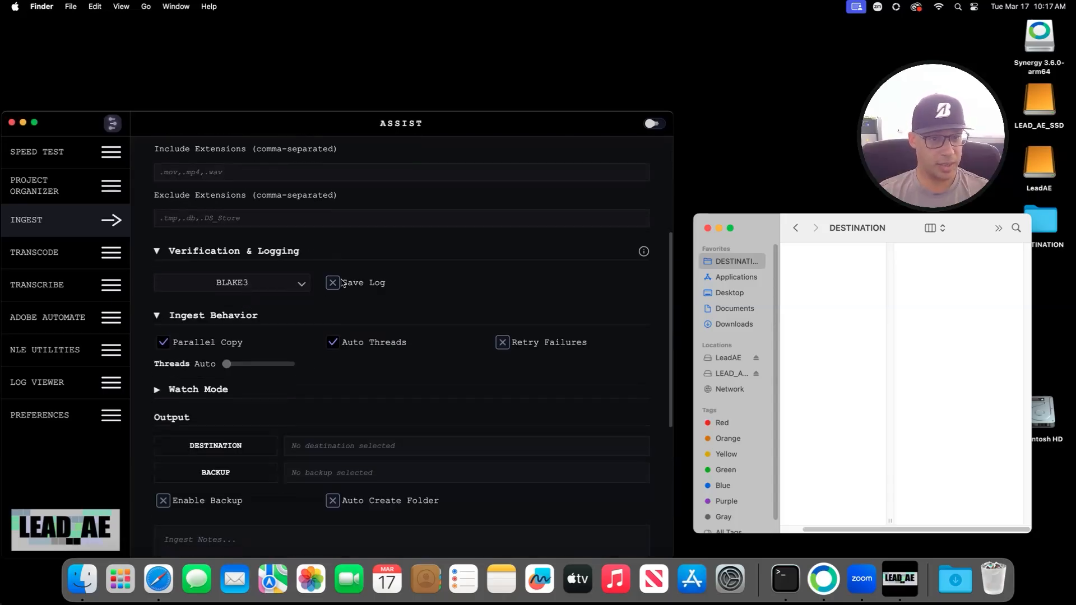
pyautogui.scroll(4, 290, 362)
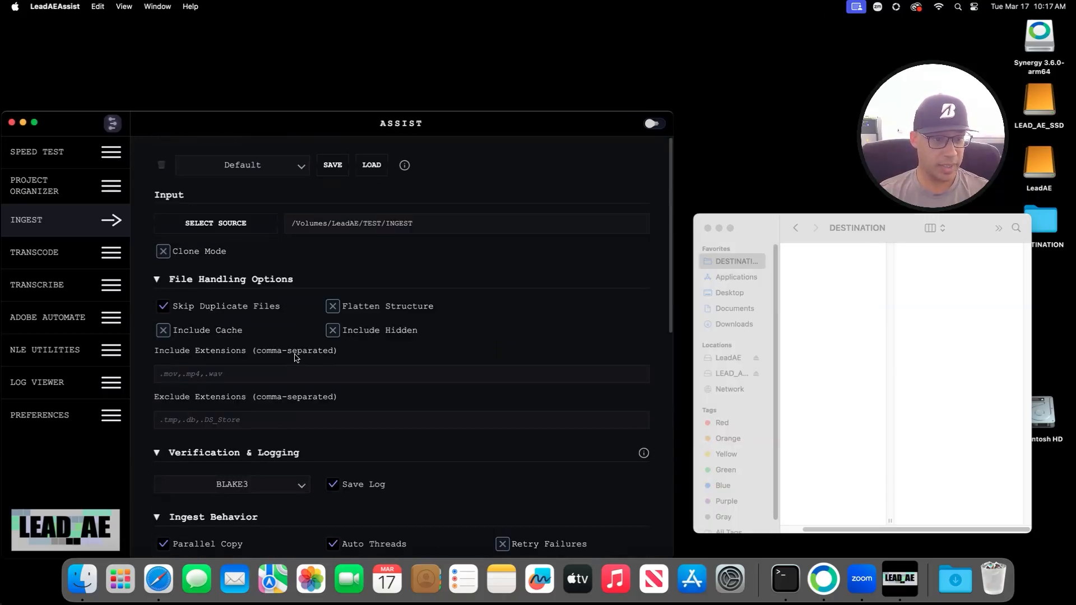
pyautogui.scroll(-8, 296, 360)
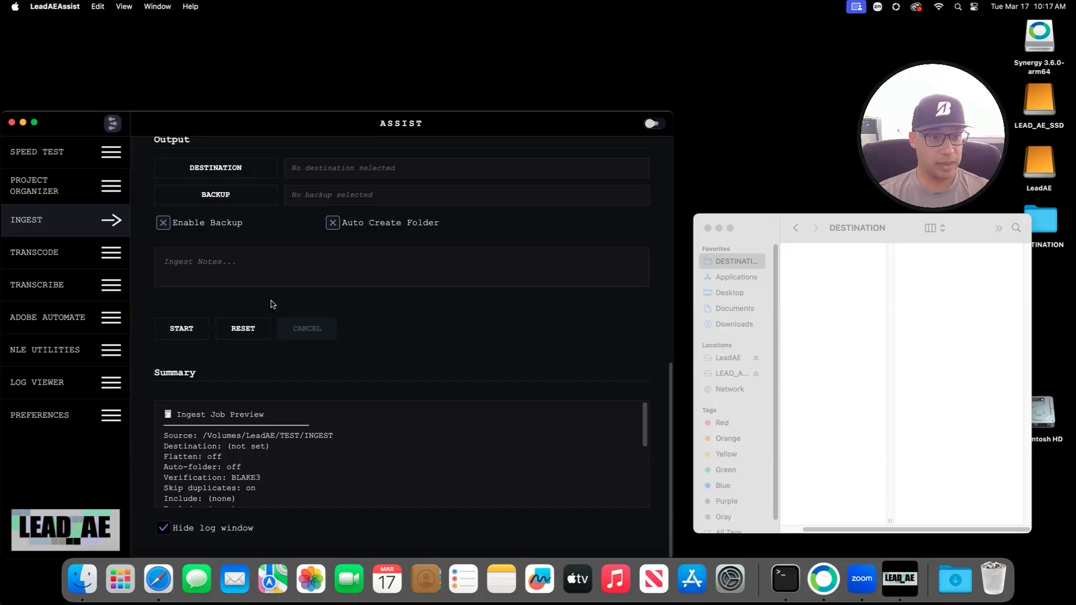
pyautogui.scroll(4, 273, 304)
pyautogui.scroll(-2, 250, 336)
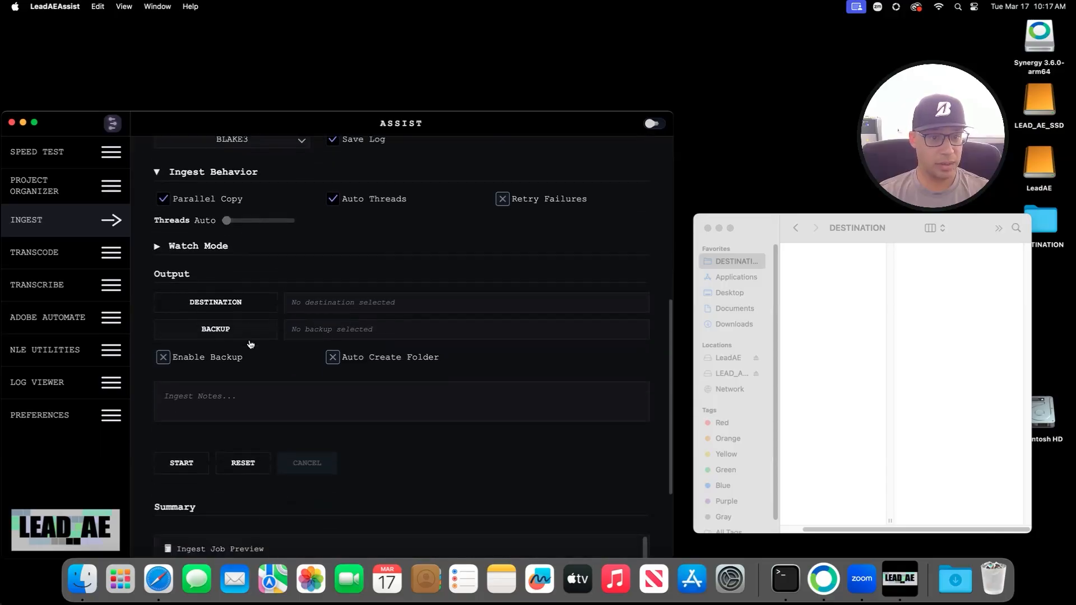
# Step: Set the ingest destination to LEAD_AE_SSD and the backup location to Downloads
pyautogui.click(213, 301)
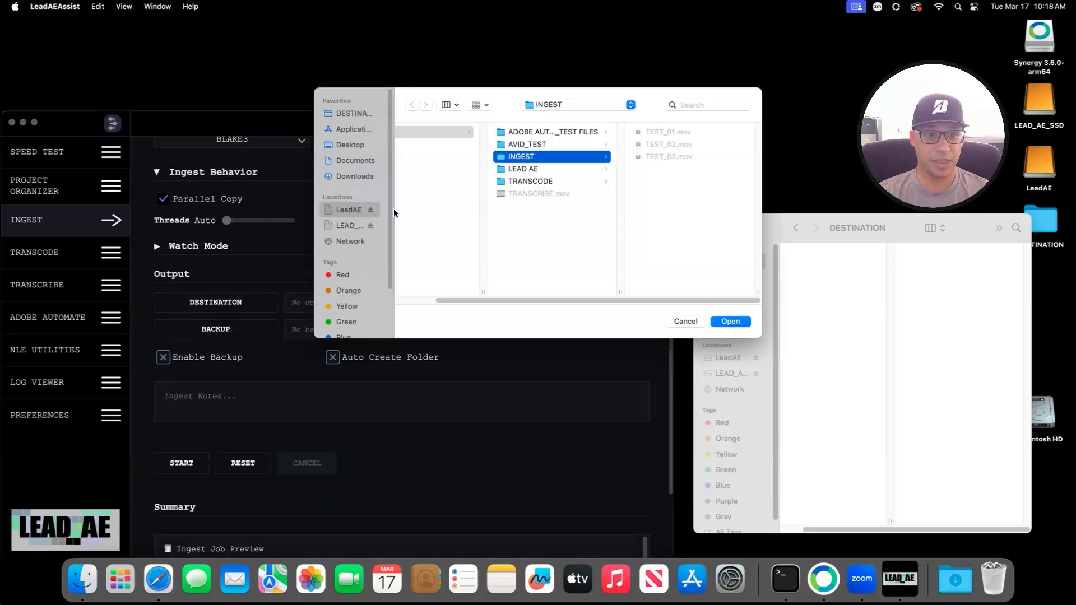
pyautogui.click(345, 226)
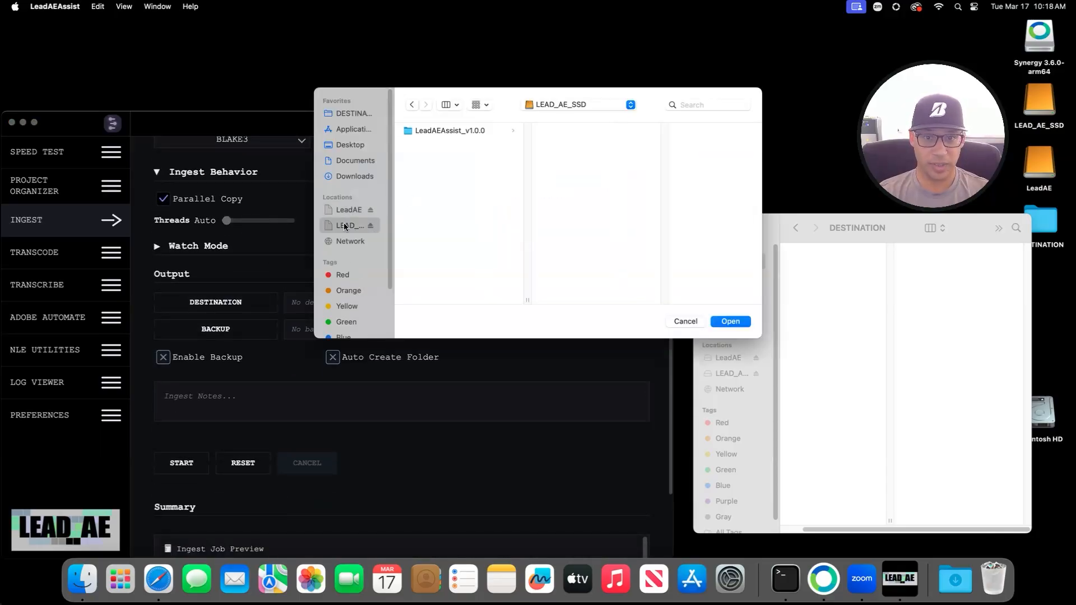
pyautogui.click(729, 321)
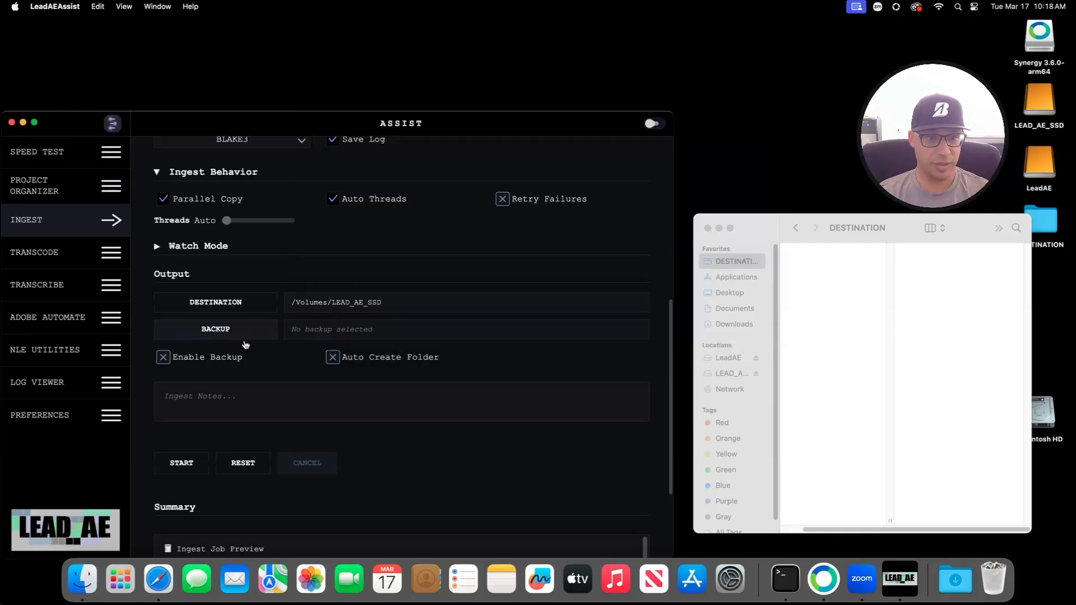
pyautogui.click(215, 329)
pyautogui.click(360, 178)
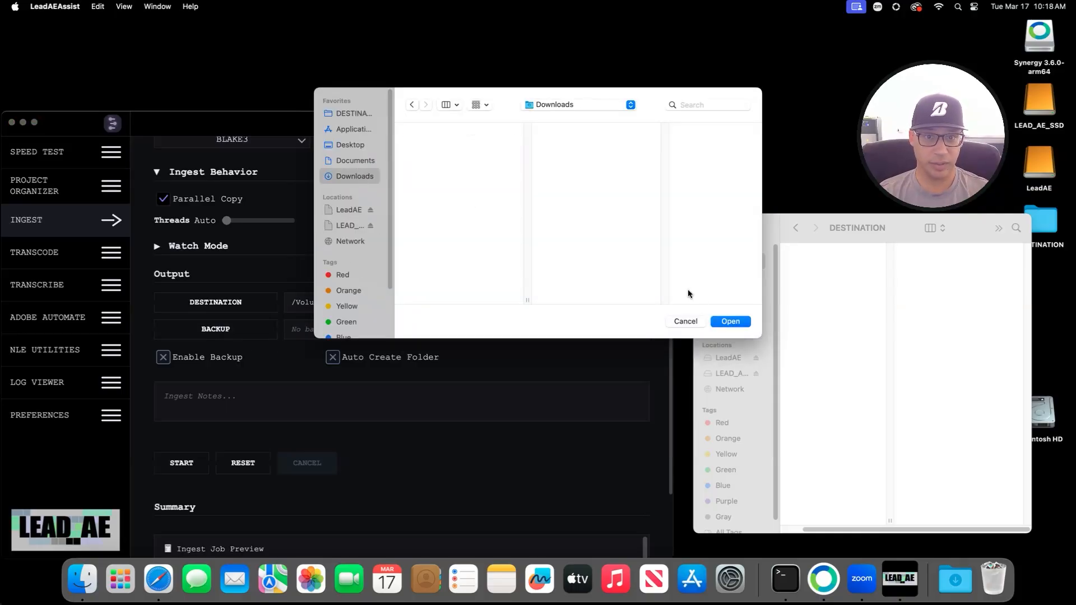
pyautogui.click(738, 324)
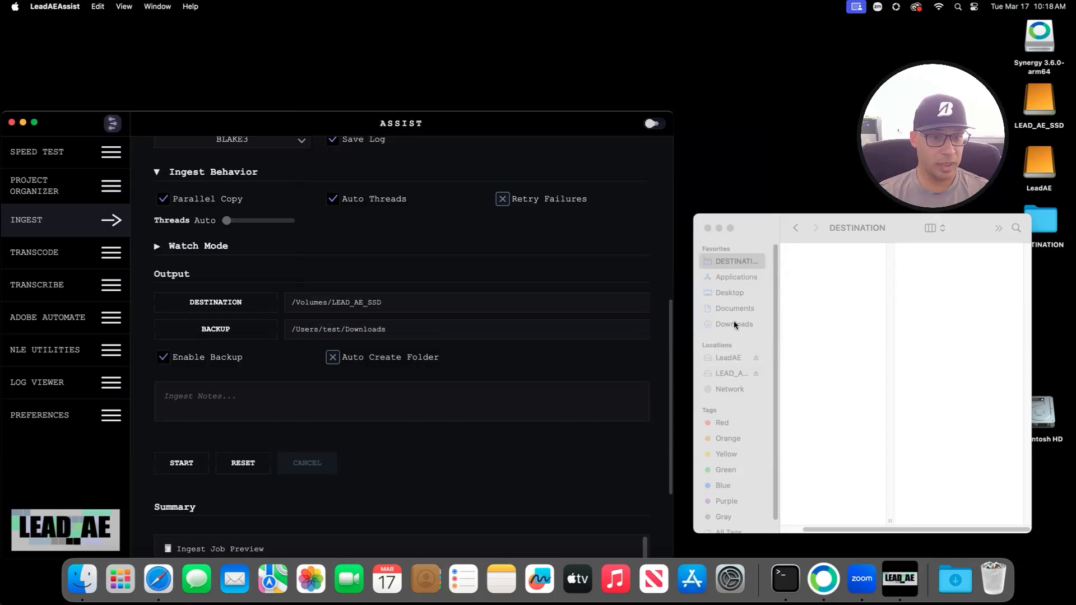
# Step: Change the backup location from Downloads to the Desktop DESTINATION folder
pyautogui.scroll(6, 381, 309)
pyautogui.scroll(-9, 397, 309)
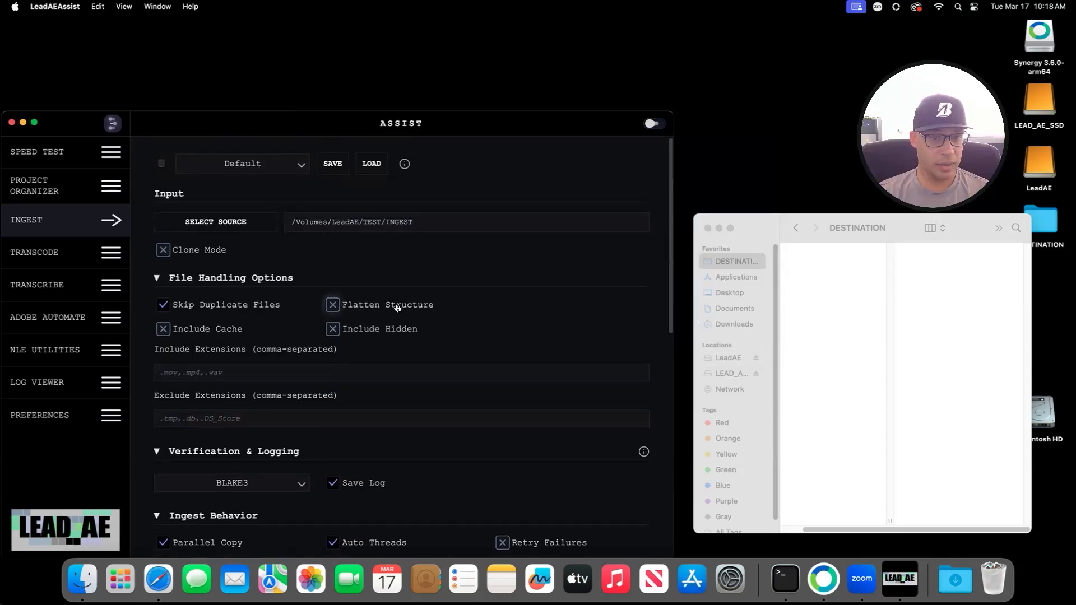
pyautogui.scroll(6, 397, 308)
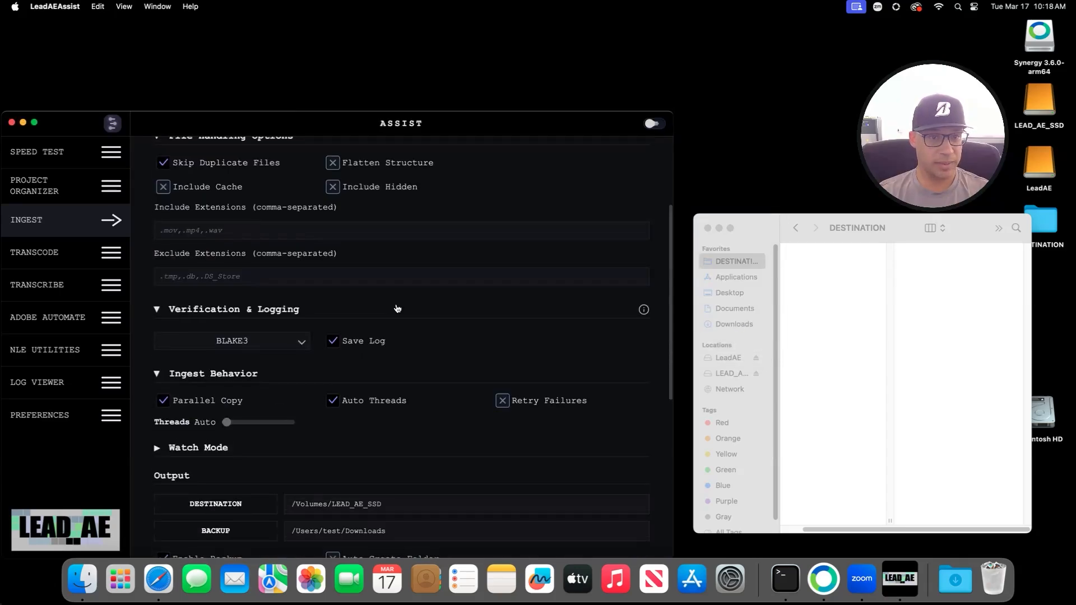
pyautogui.scroll(3, 397, 309)
pyautogui.scroll(-8, 397, 309)
pyautogui.scroll(3, 308, 243)
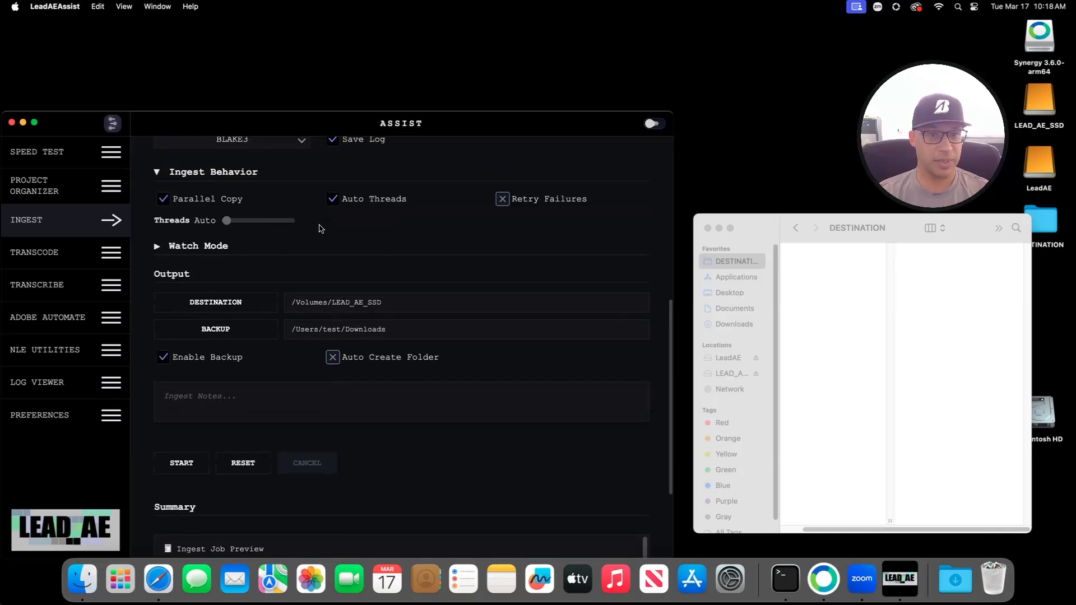
pyautogui.click(220, 328)
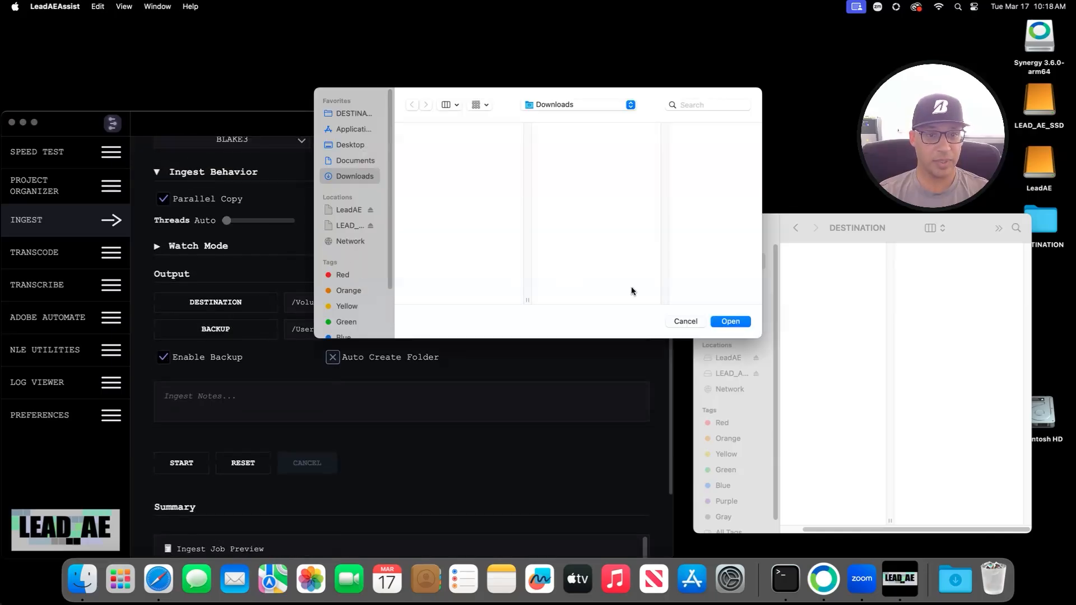
pyautogui.click(352, 113)
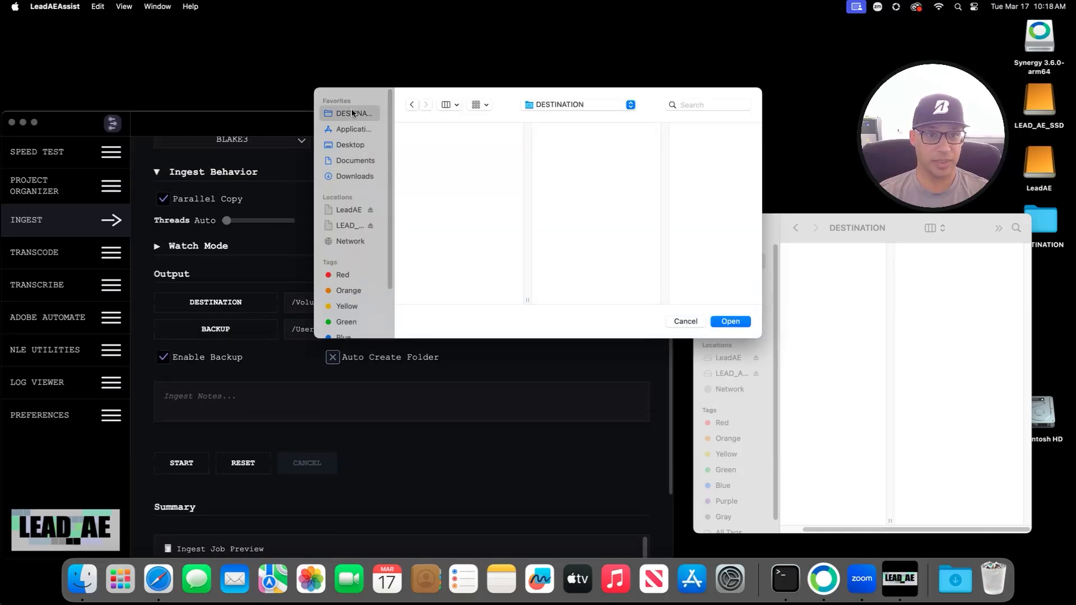
pyautogui.click(734, 322)
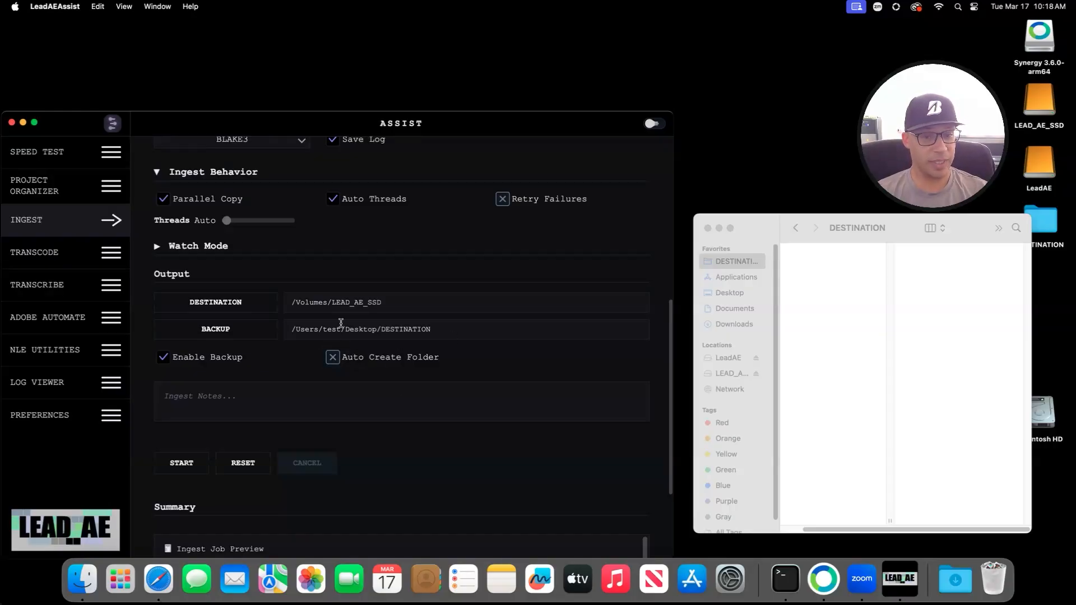
pyautogui.scroll(-2, 346, 381)
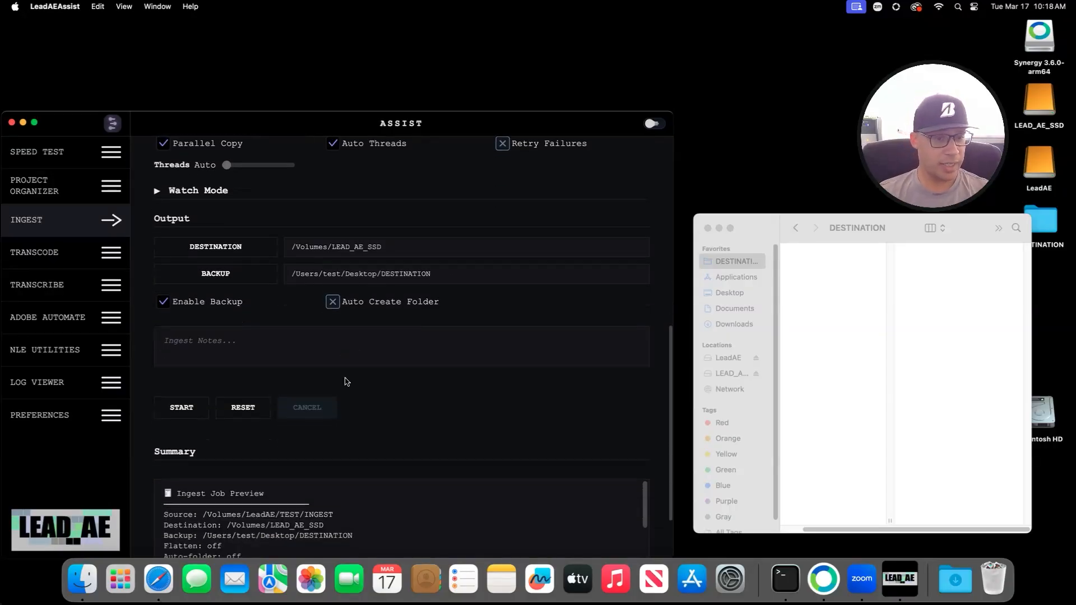
# Step: Start the ingest job from the Ingest panel
pyautogui.scroll(5, 297, 274)
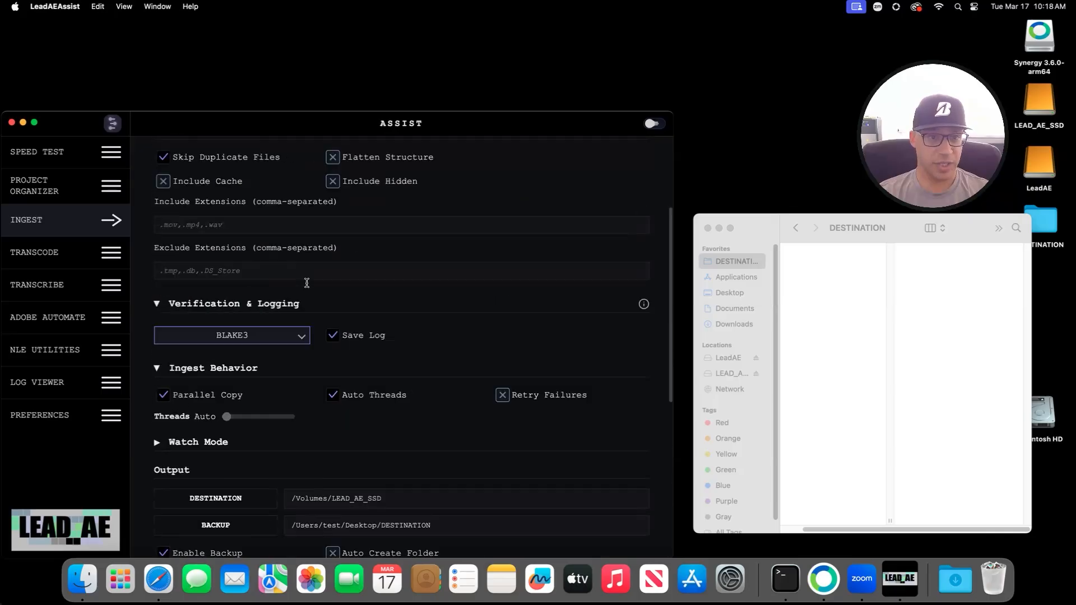
pyautogui.scroll(-5, 429, 342)
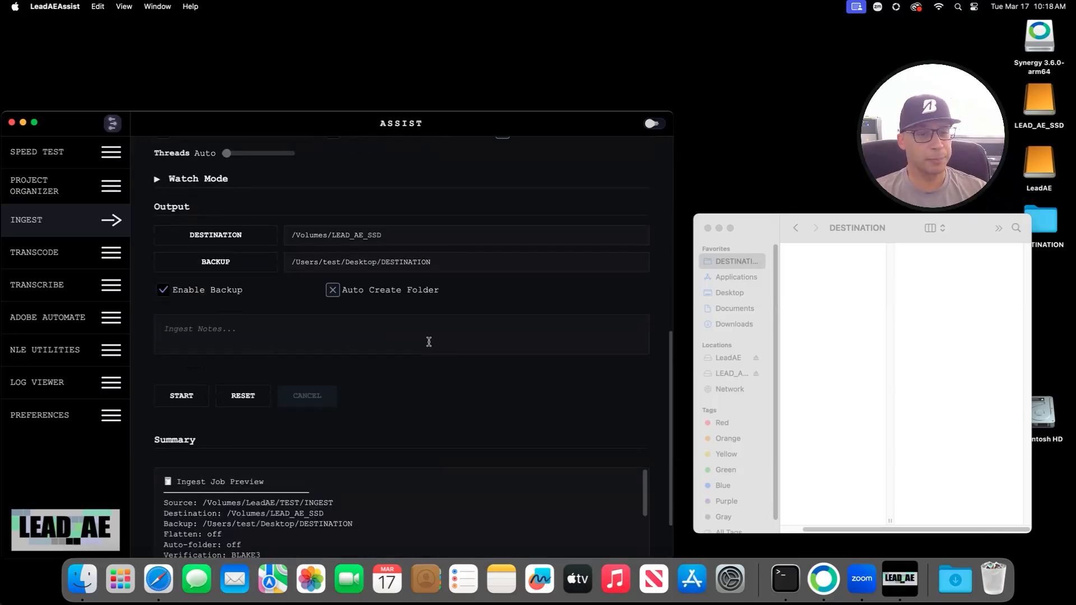
pyautogui.scroll(8, 217, 353)
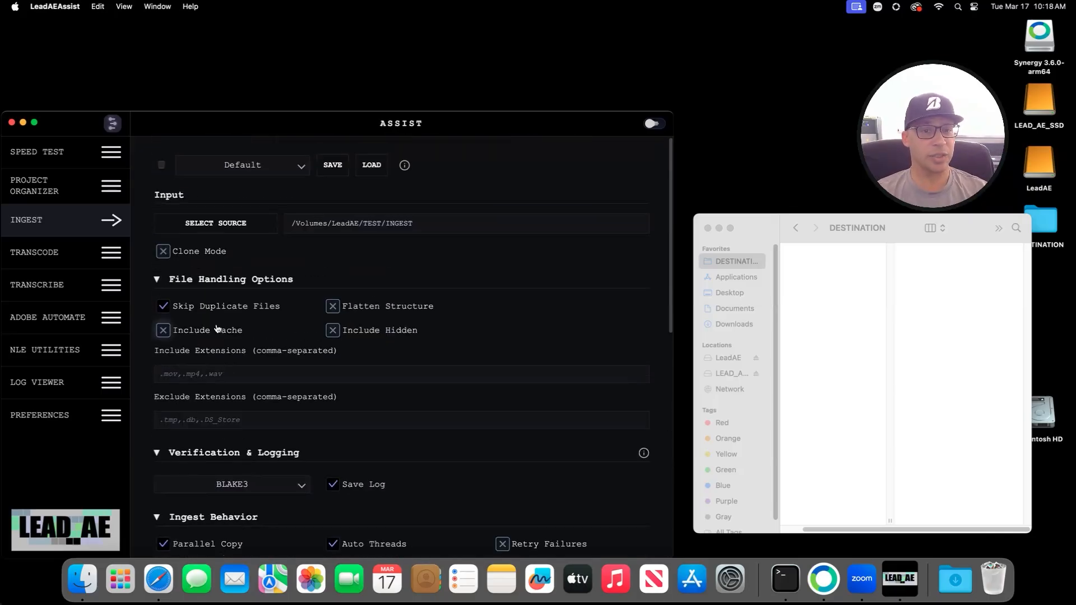
pyautogui.scroll(-8, 312, 312)
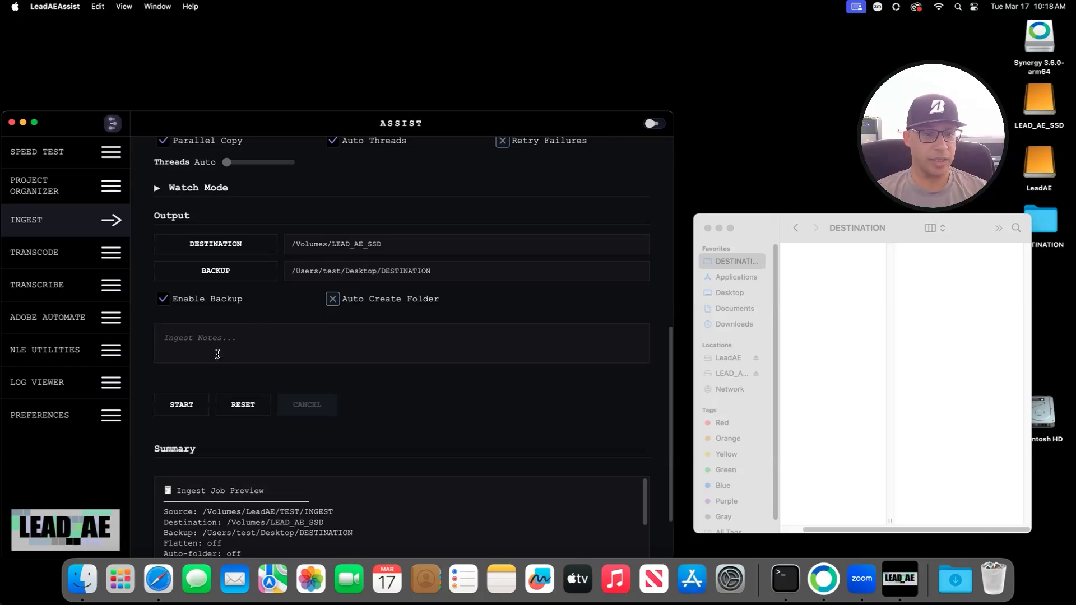
pyautogui.scroll(-2, 217, 354)
pyautogui.click(180, 331)
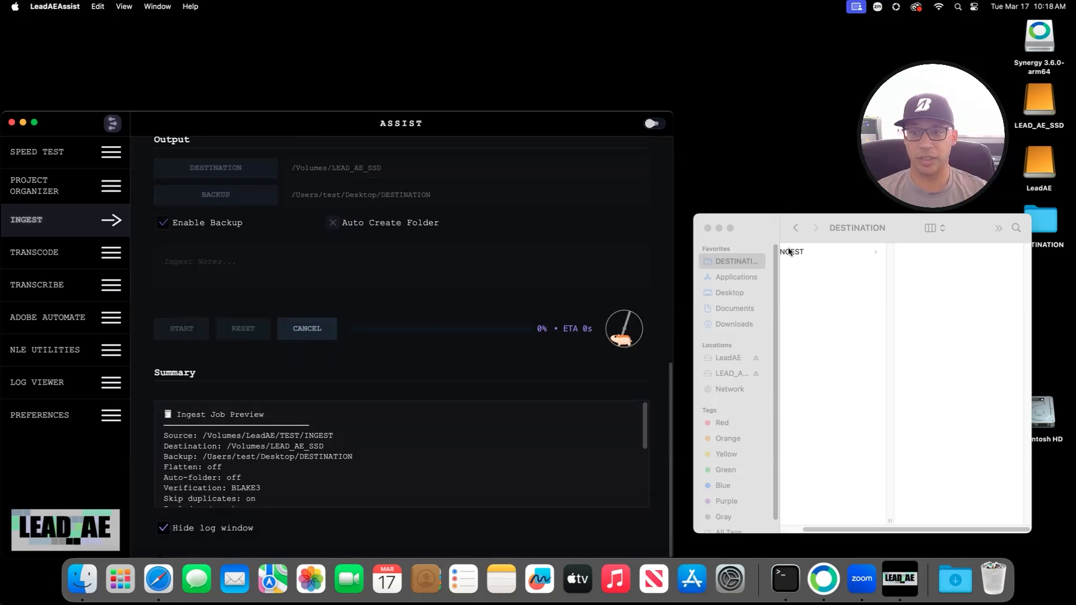
# Step: Open a second Finder window showing the LEAD_AE_SSD drive
pyautogui.click(896, 220)
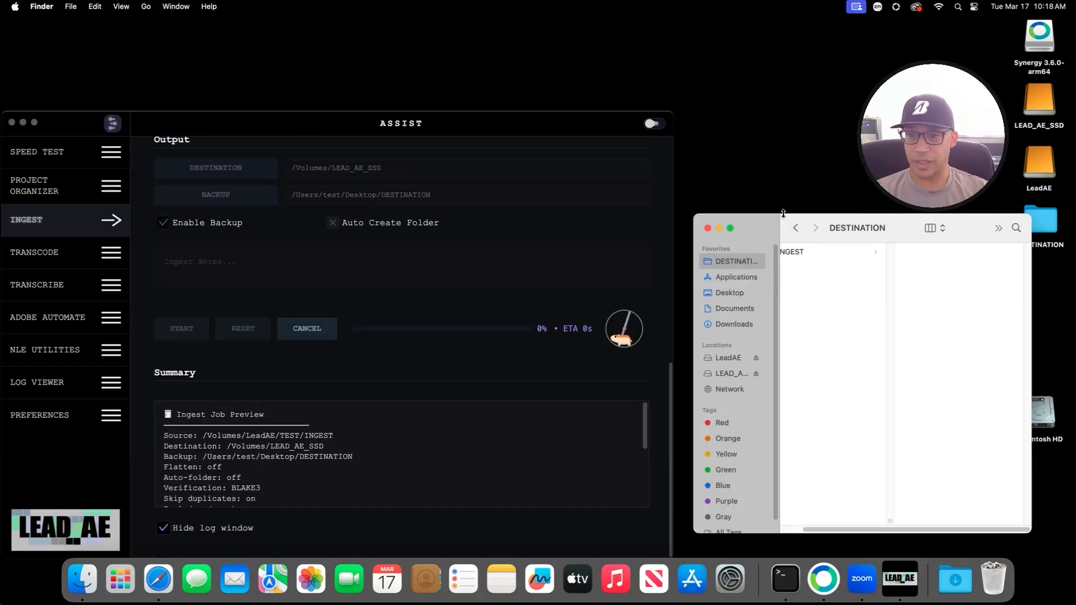
pyautogui.moveTo(784, 213); pyautogui.dragTo(786, 369)
pyautogui.press('super+t')
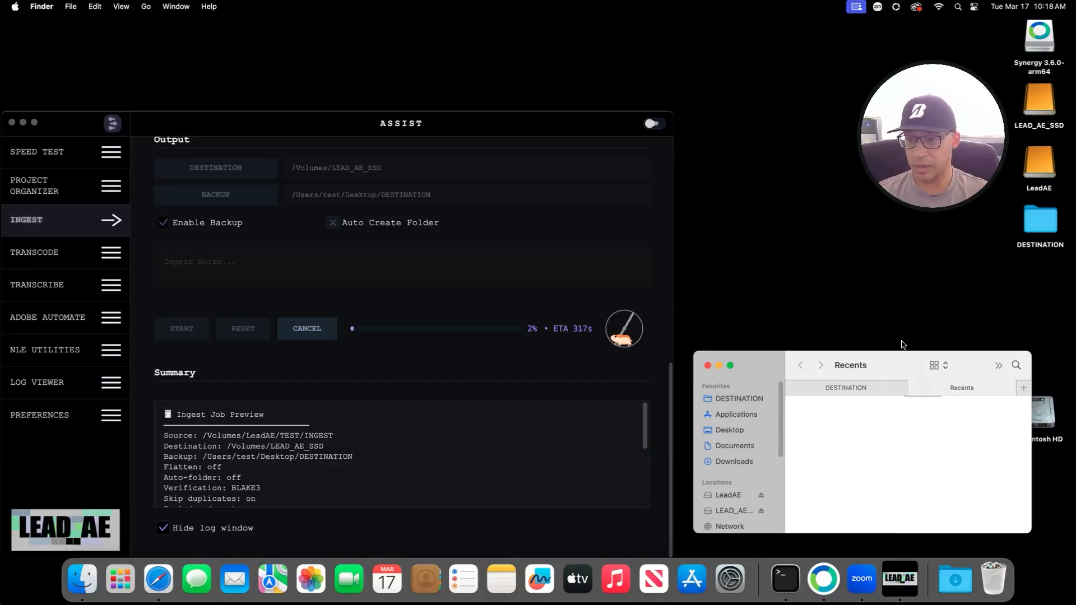
pyautogui.moveTo(932, 385); pyautogui.dragTo(875, 177)
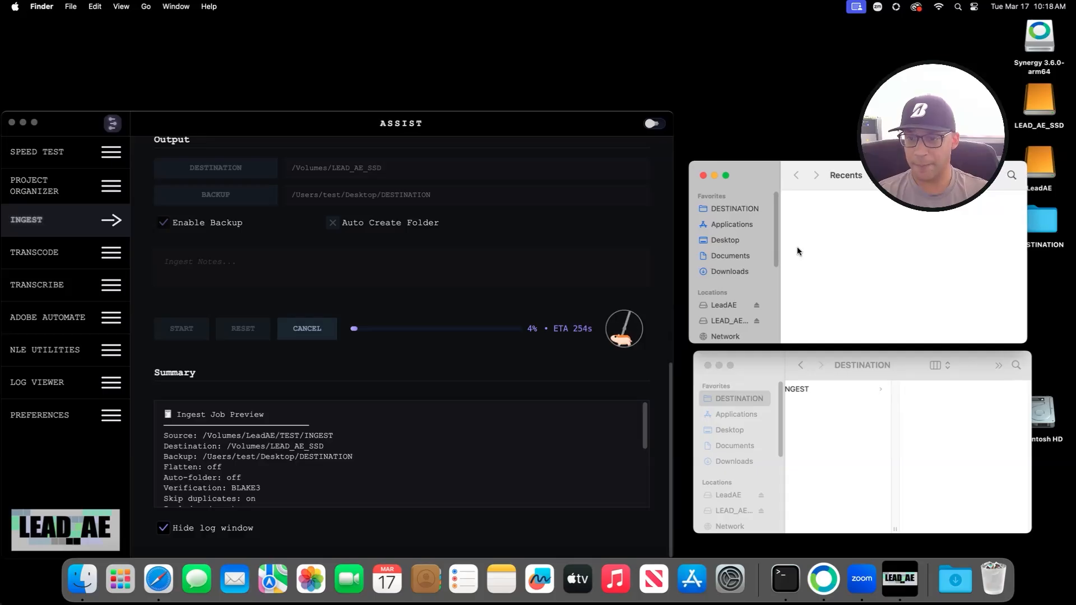
pyautogui.click(753, 406)
pyautogui.click(727, 321)
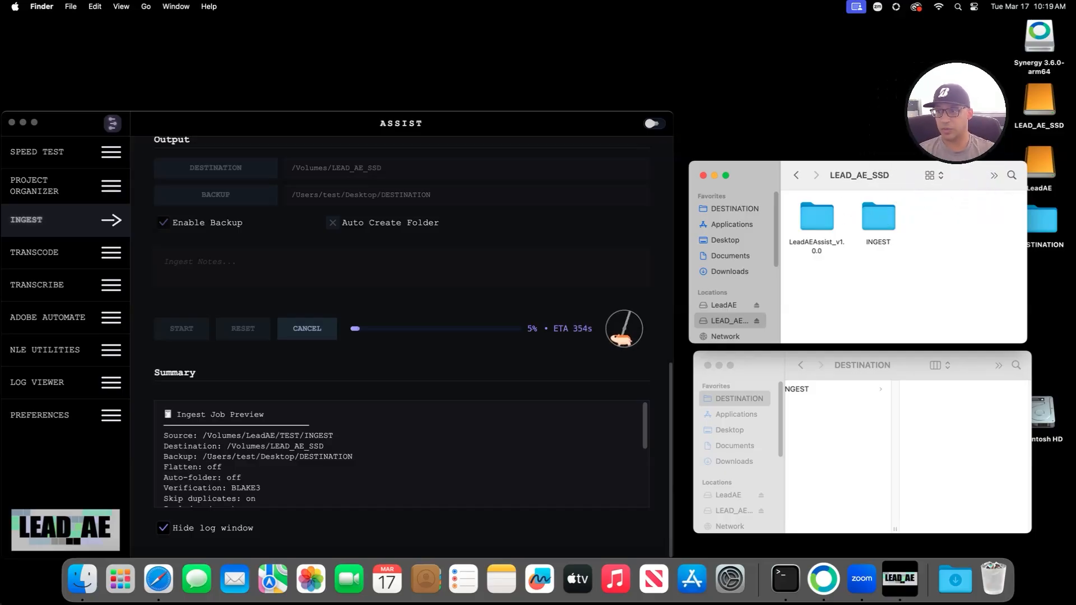
# Step: Show the INGEST folders on LEAD_AE_SSD (in column view) and in DESTINATION
pyautogui.click(947, 115)
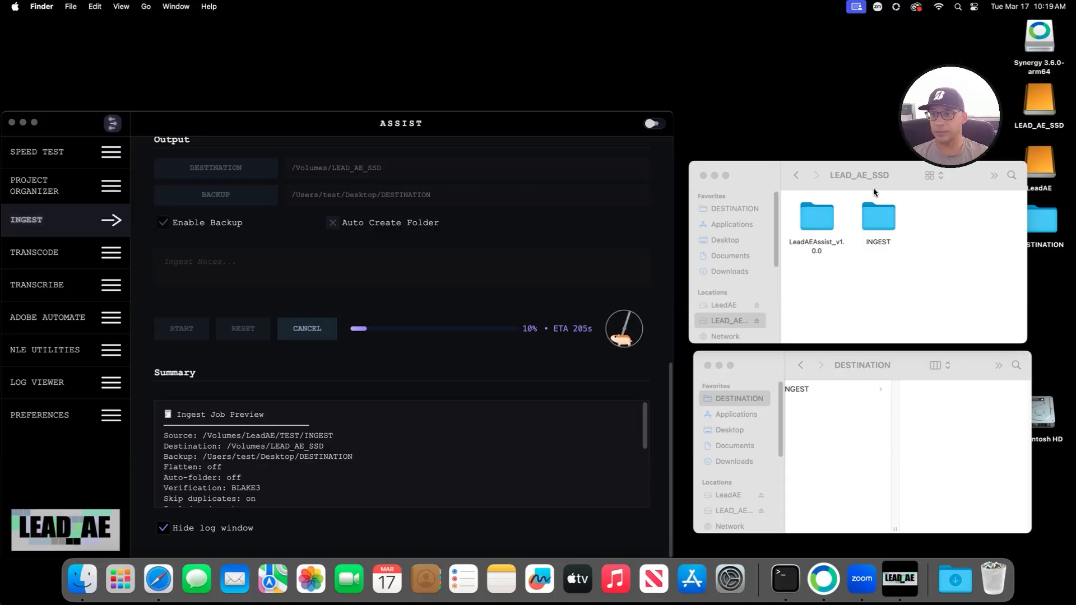
pyautogui.click(809, 168)
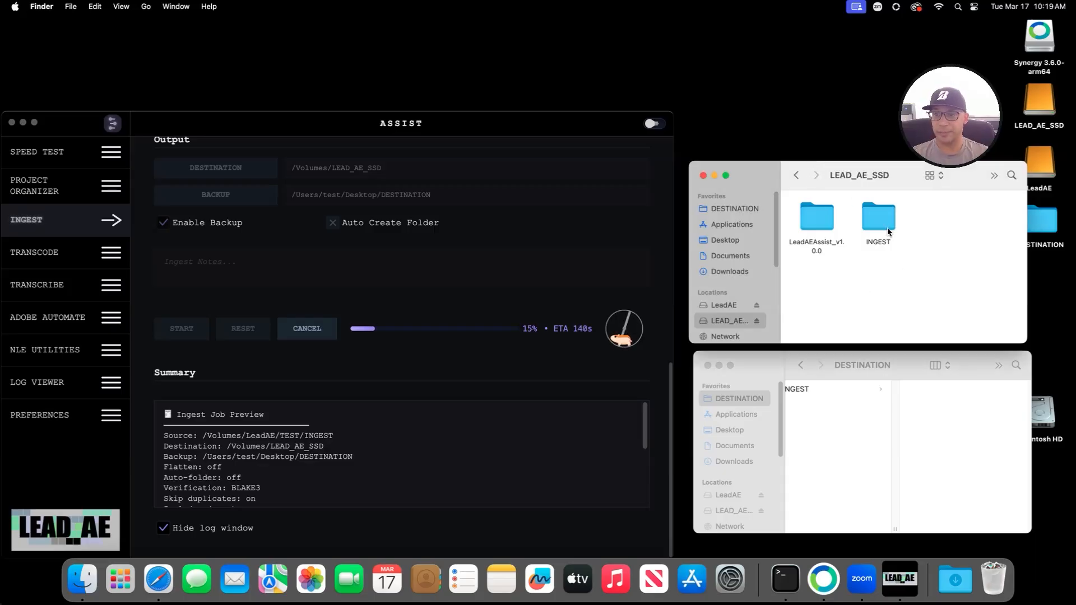
pyautogui.click(934, 175)
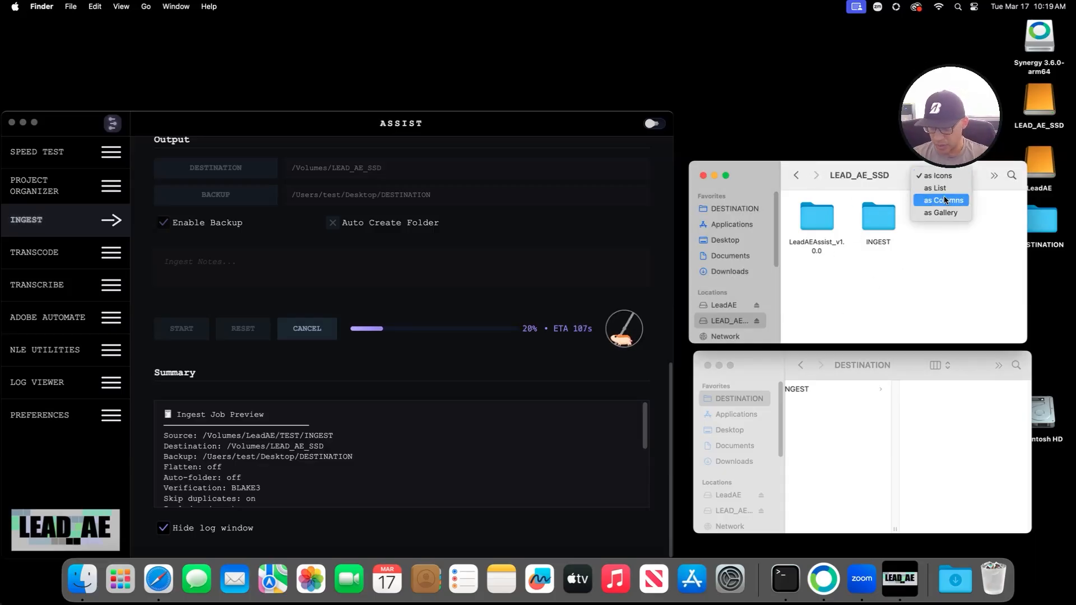
pyautogui.click(945, 201)
pyautogui.click(830, 199)
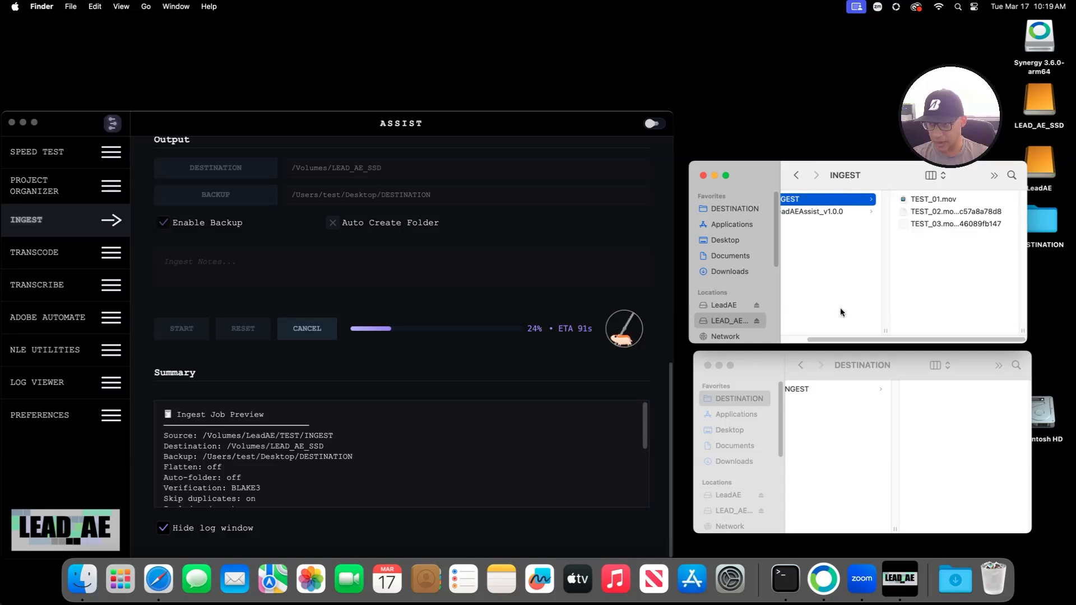
pyautogui.click(805, 391)
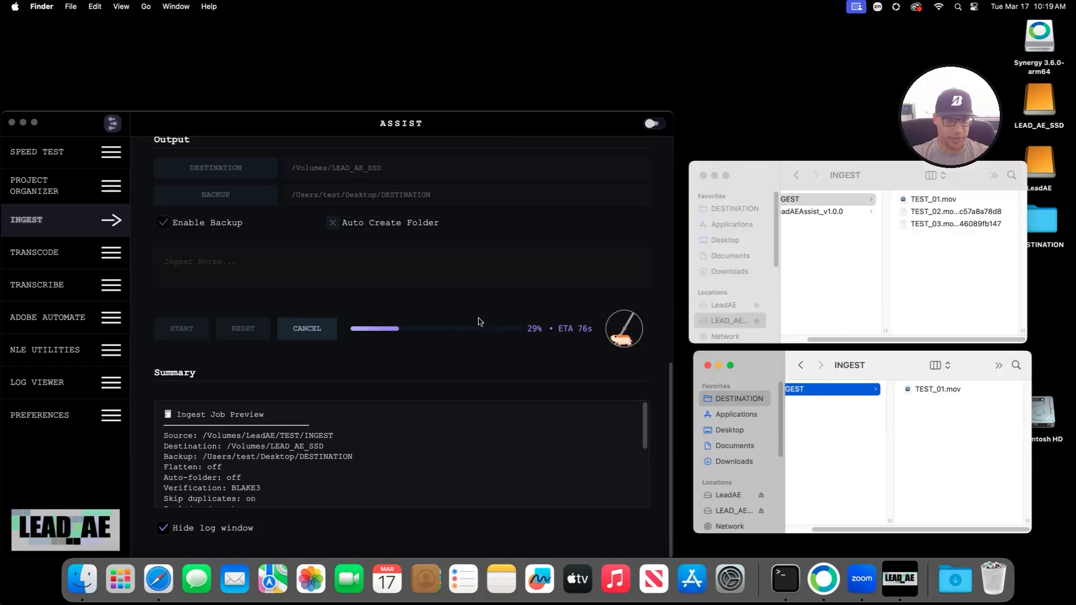
# Step: Scroll the Ingest panel while TEST_01–TEST_03.mov copy to the SSD and backup
pyautogui.scroll(-5, 421, 405)
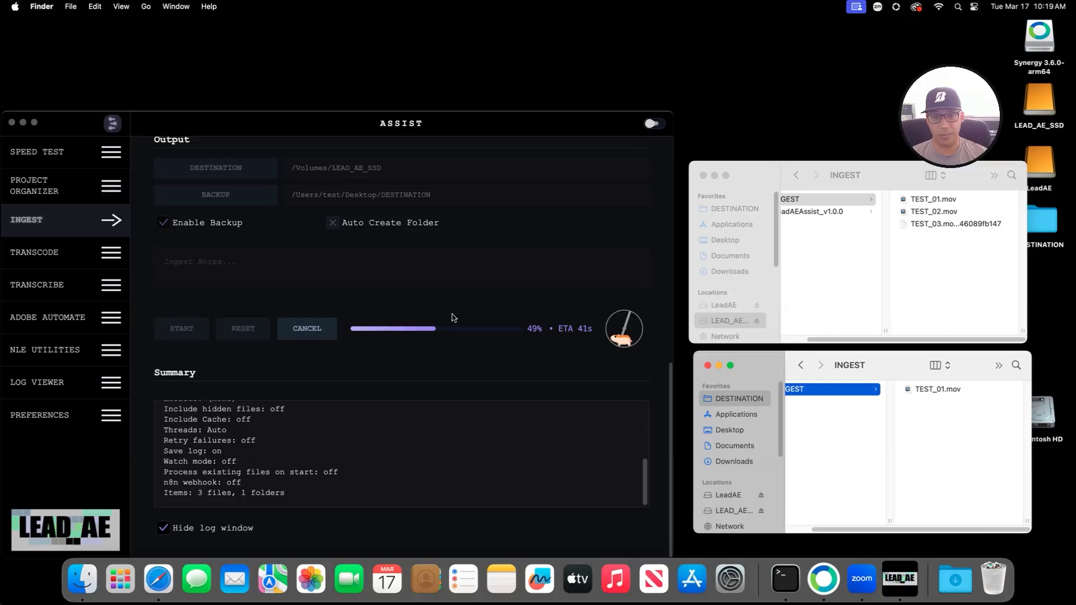
pyautogui.scroll(2, 397, 347)
pyautogui.scroll(10, 396, 350)
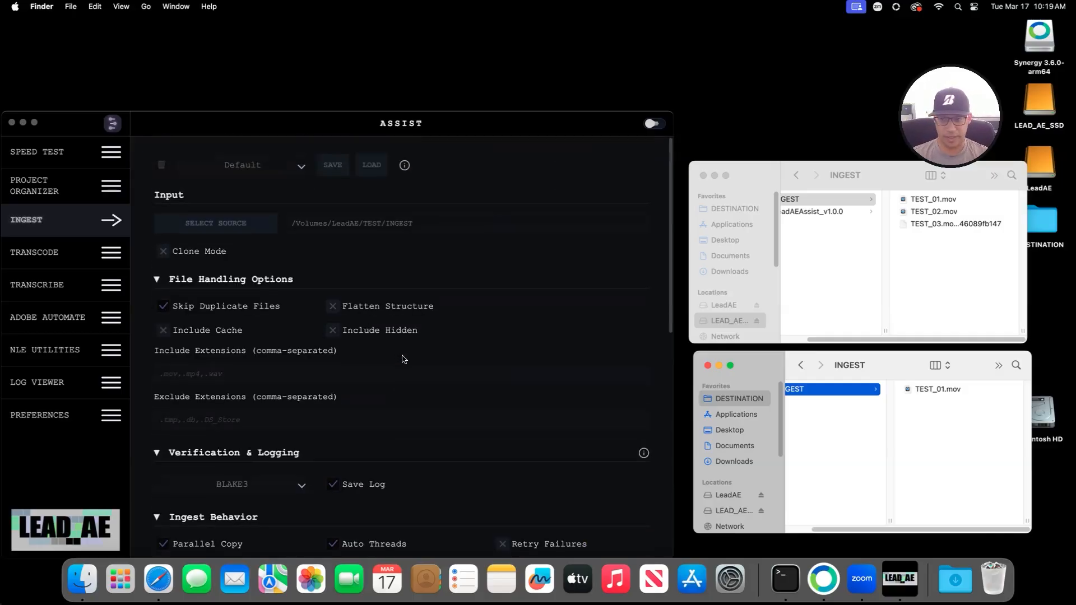
pyautogui.scroll(-15, 402, 360)
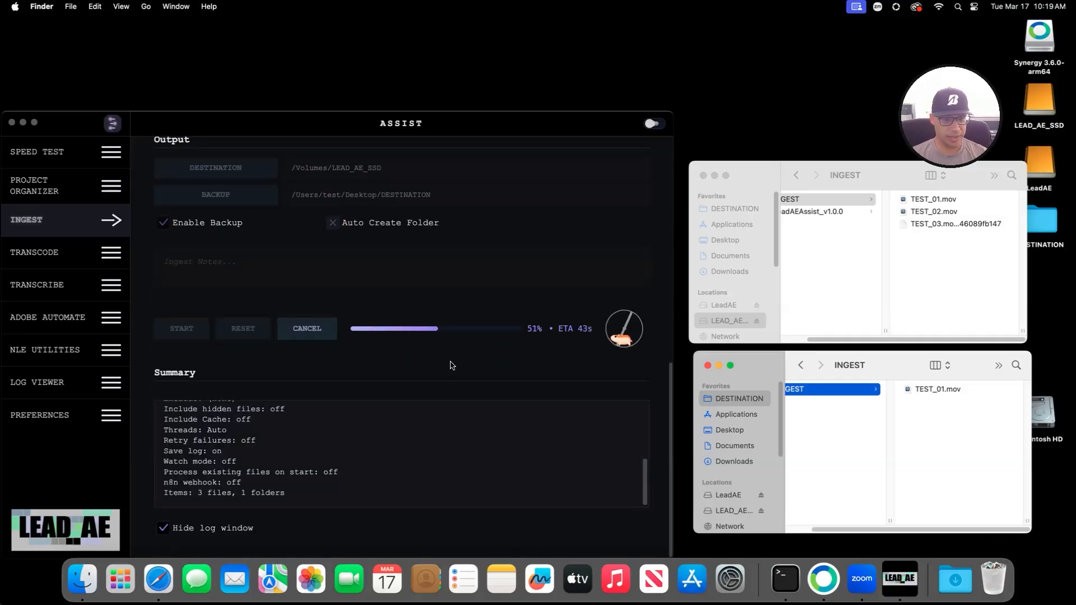
pyautogui.scroll(5, 466, 379)
pyautogui.scroll(8, 468, 380)
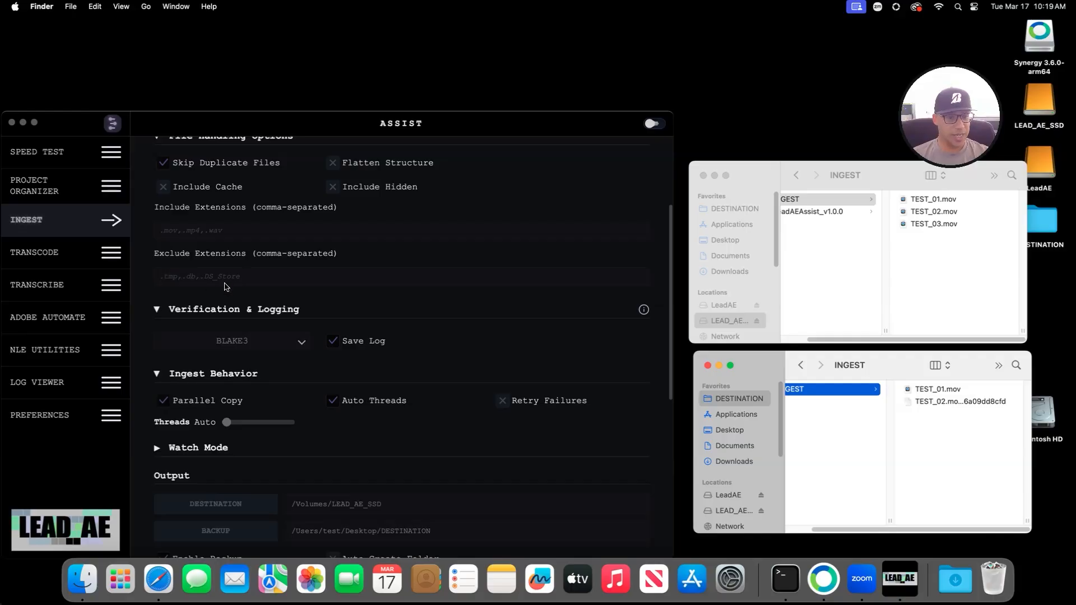
# Step: Collapse Ingest, run a network test with TEST SPEED, then collapse SPEED TEST
pyautogui.click(109, 221)
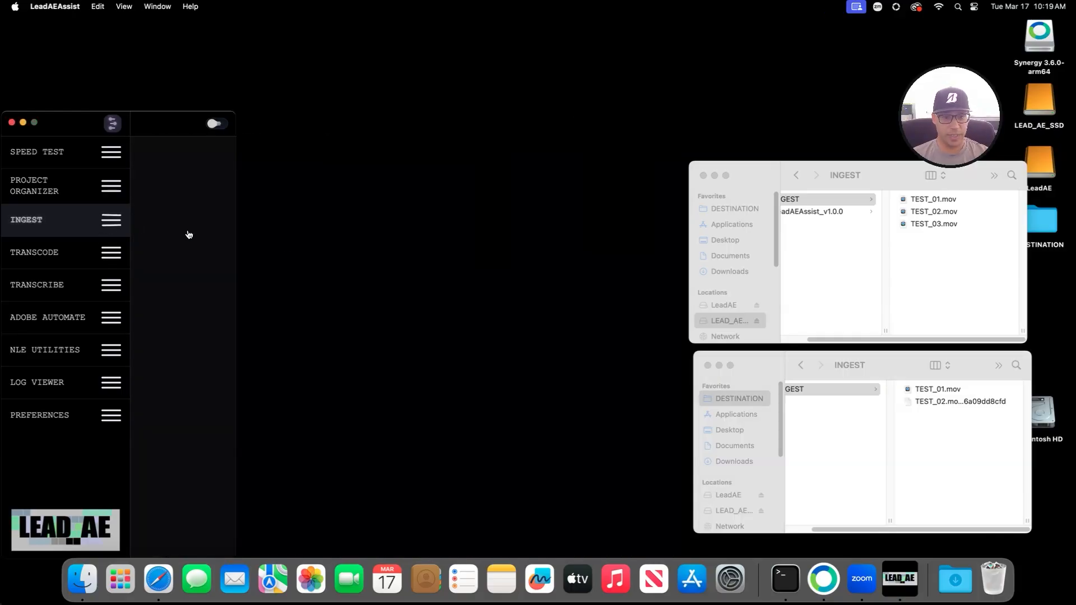
pyautogui.click(62, 150)
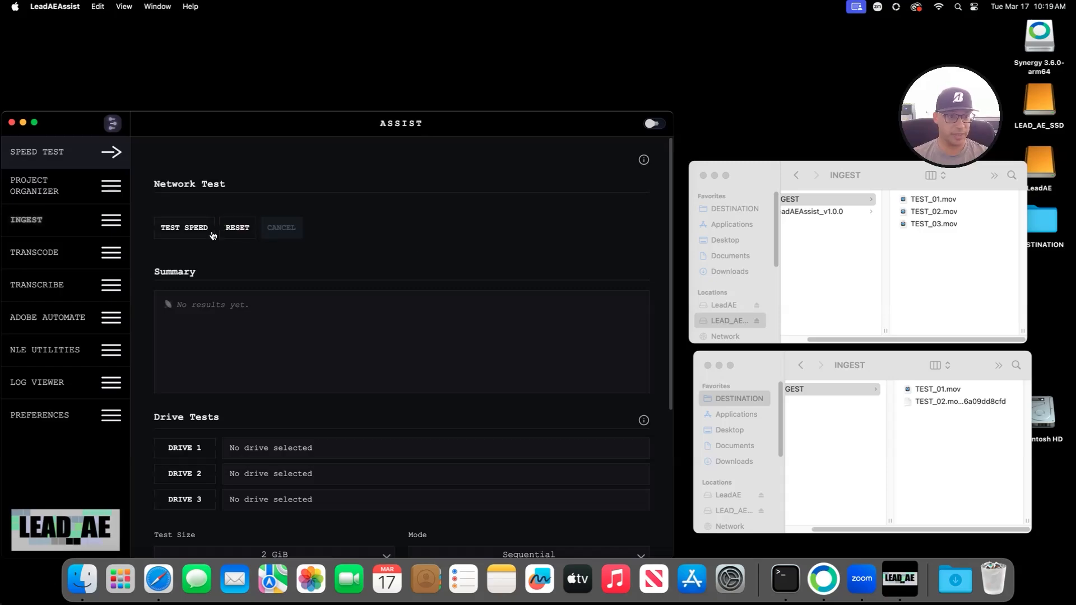
pyautogui.click(192, 229)
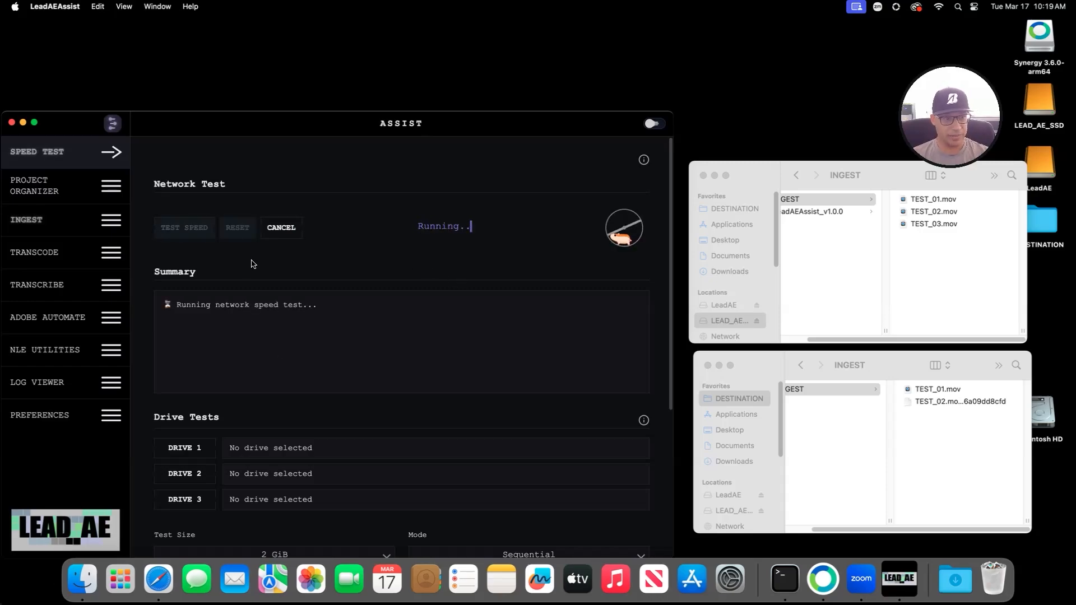
pyautogui.click(98, 150)
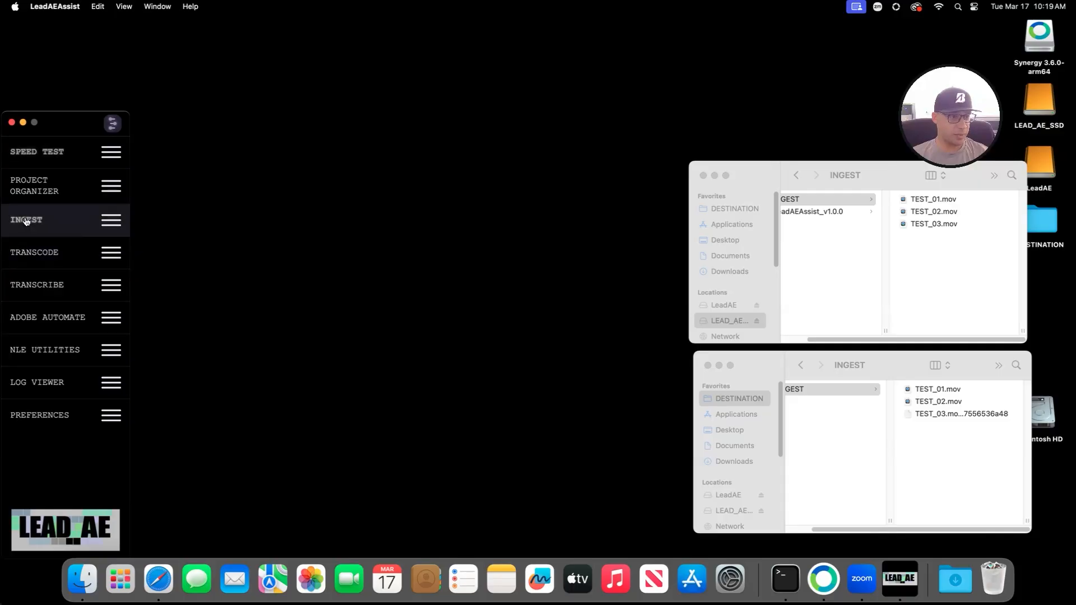
# Step: Return to the running ingest job and show, then hide, the live log while the three clips finish
pyautogui.click(45, 224)
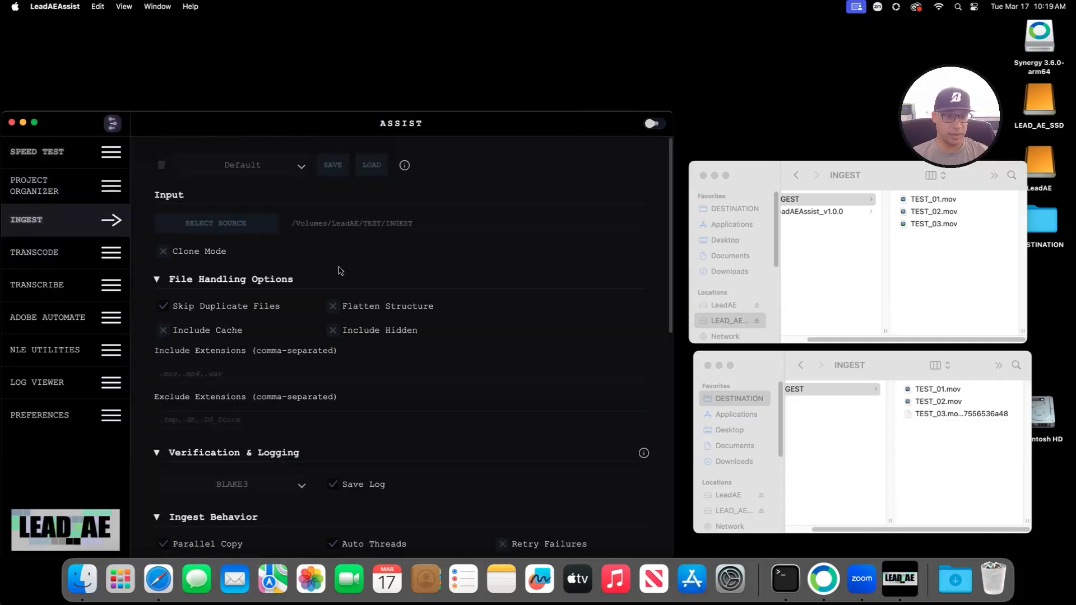
pyautogui.scroll(-10, 353, 364)
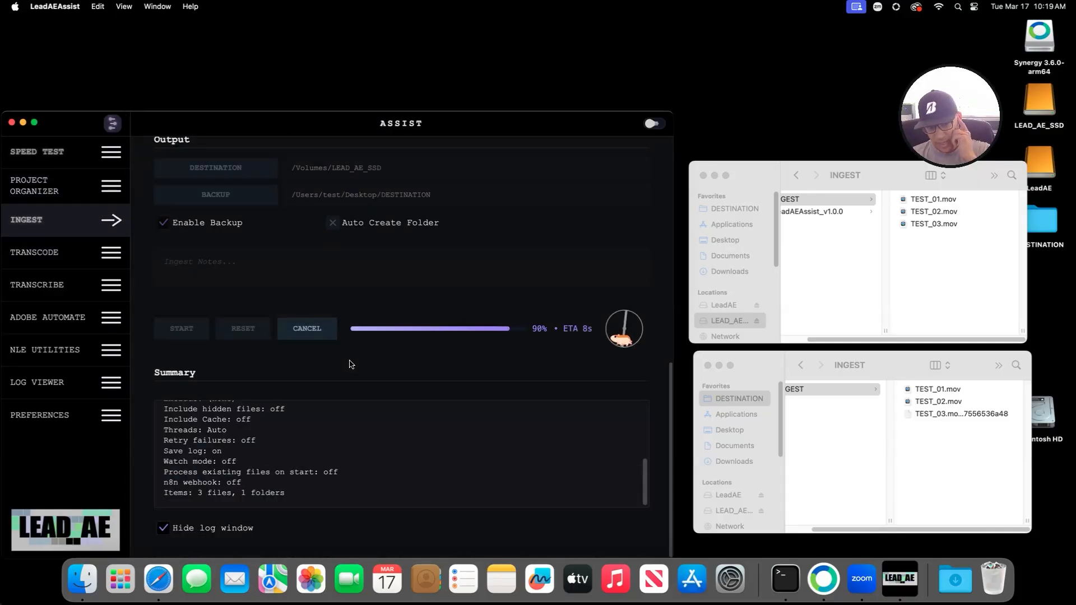
pyautogui.click(163, 528)
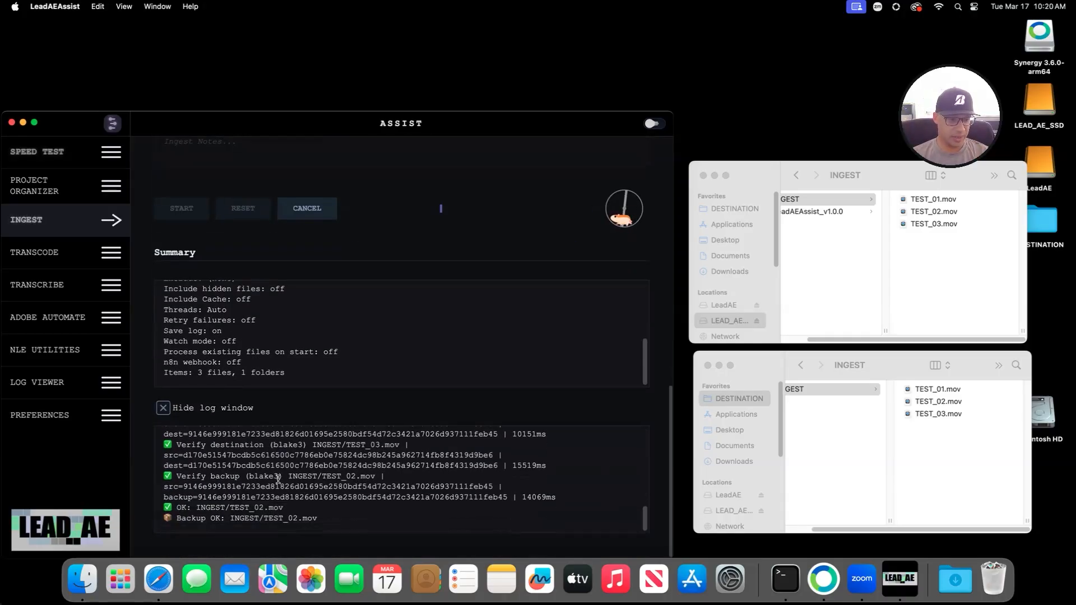
pyautogui.click(163, 408)
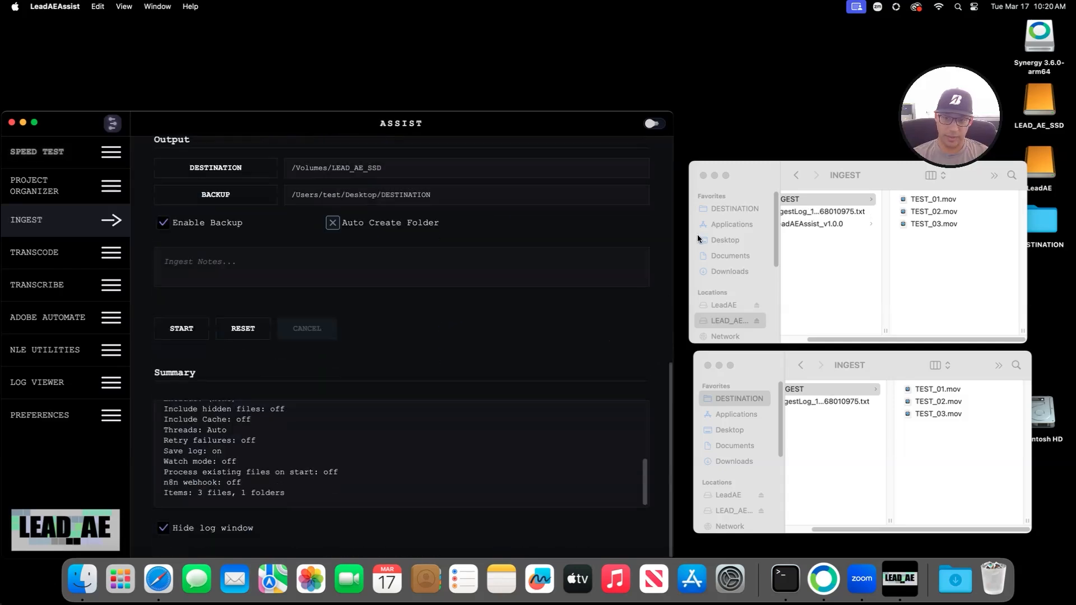
# Step: Quick Look the LeadAEAssist_v1.0.0 folder on LEAD_AE_SSD, then dismiss the preview
pyautogui.click(827, 224)
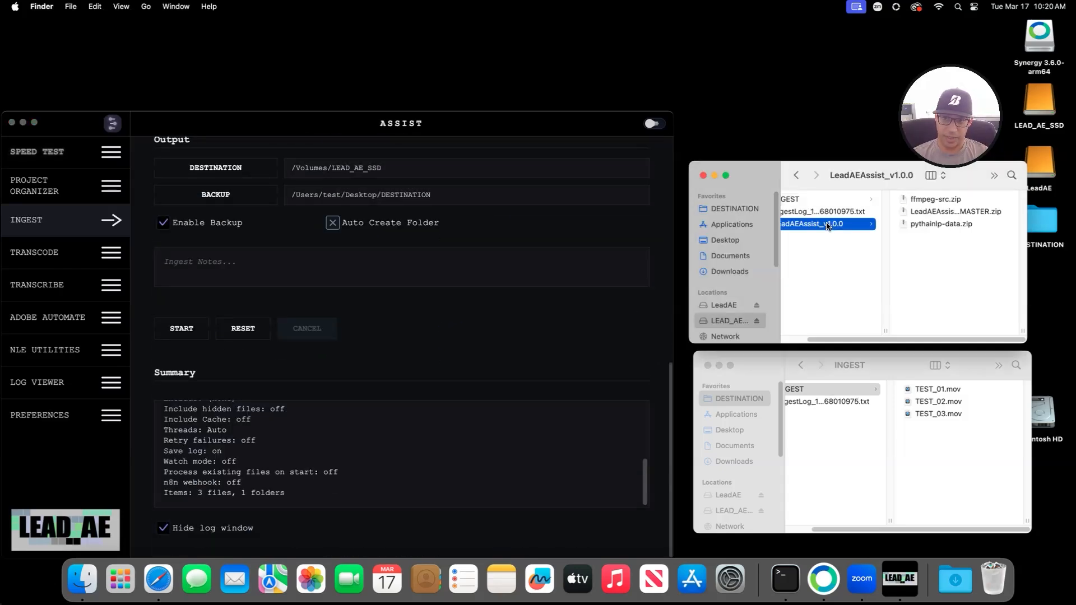
pyautogui.press('space')
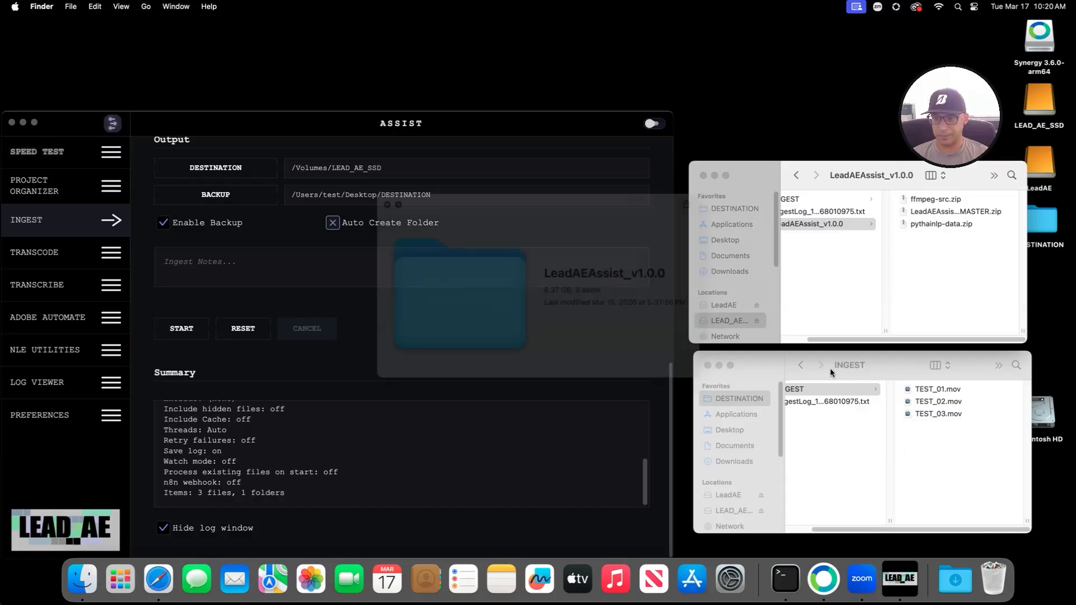
pyautogui.press('space')
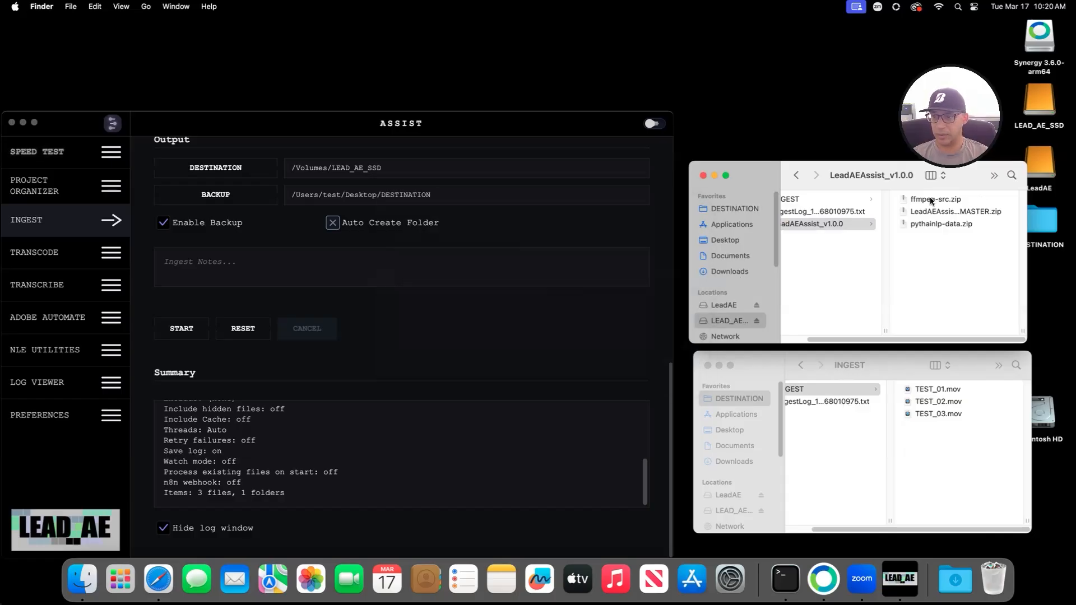
pyautogui.click(810, 225)
# Step: Preview IngestLog_1773768010975.txt and scroll through the report showing 3/3 verified, 0 errors
pyautogui.click(812, 211)
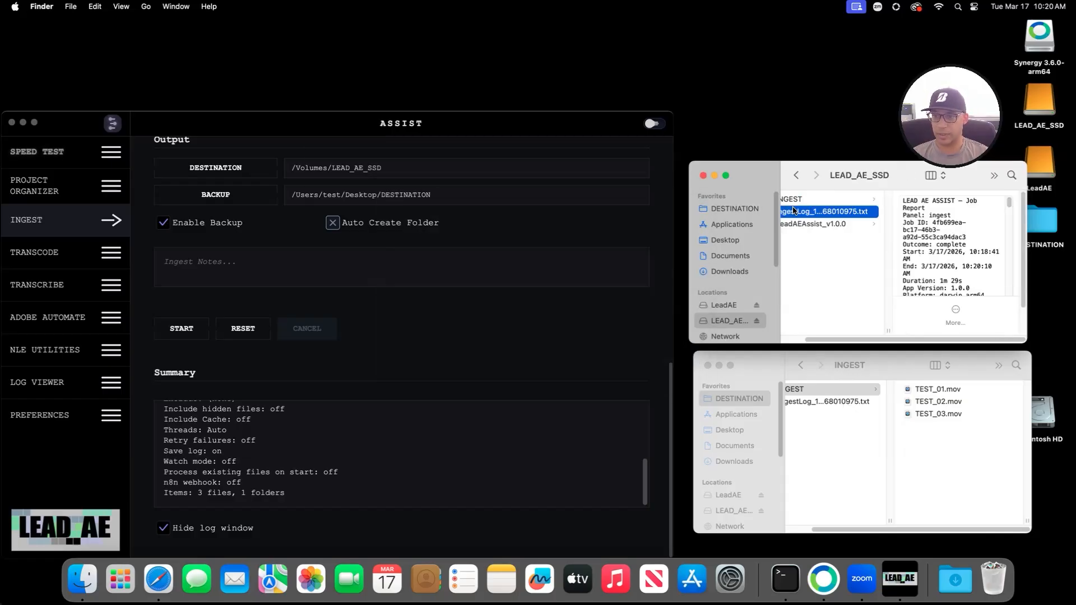
pyautogui.press('space')
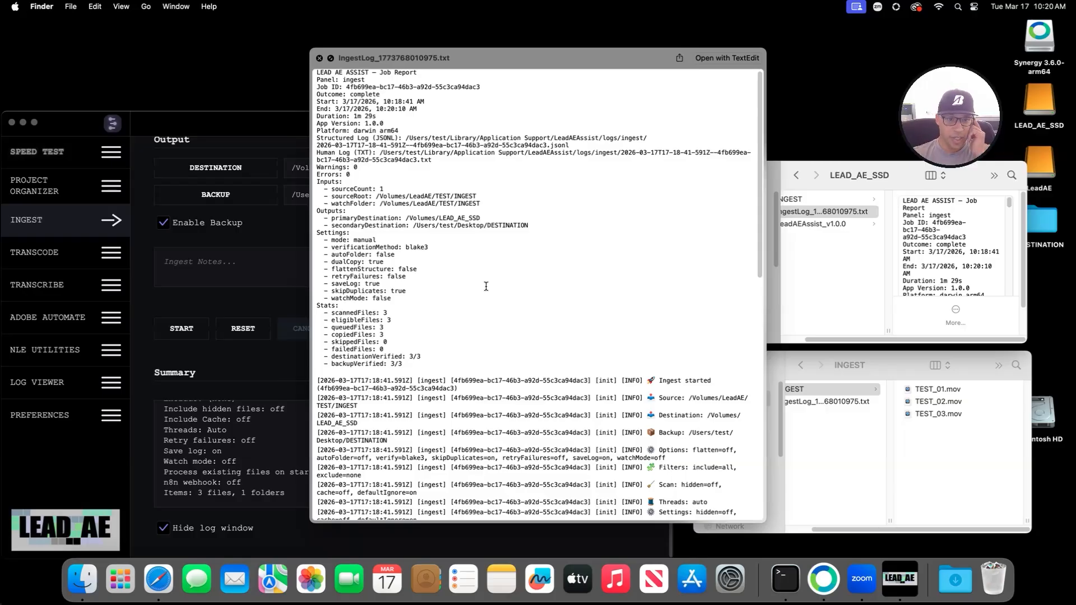
pyautogui.scroll(1, 486, 286)
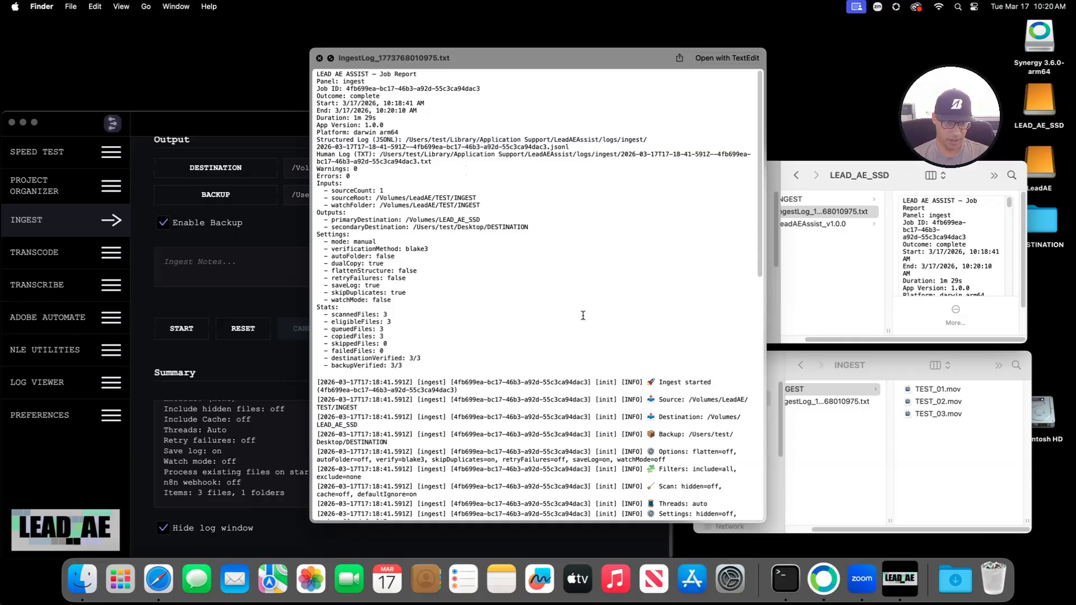
pyautogui.scroll(-5, 453, 265)
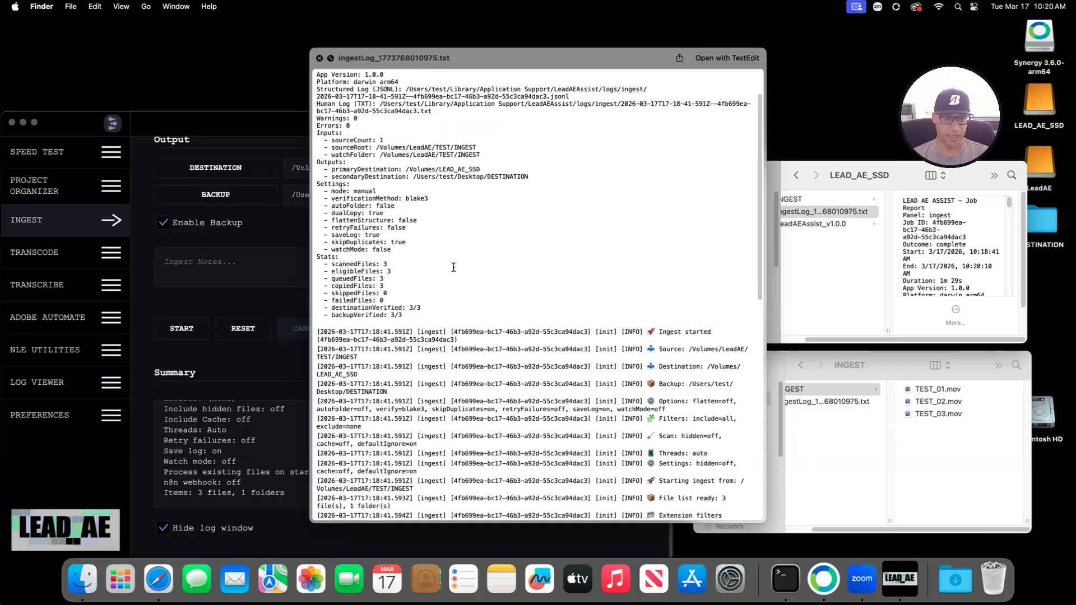
pyautogui.scroll(-15, 514, 294)
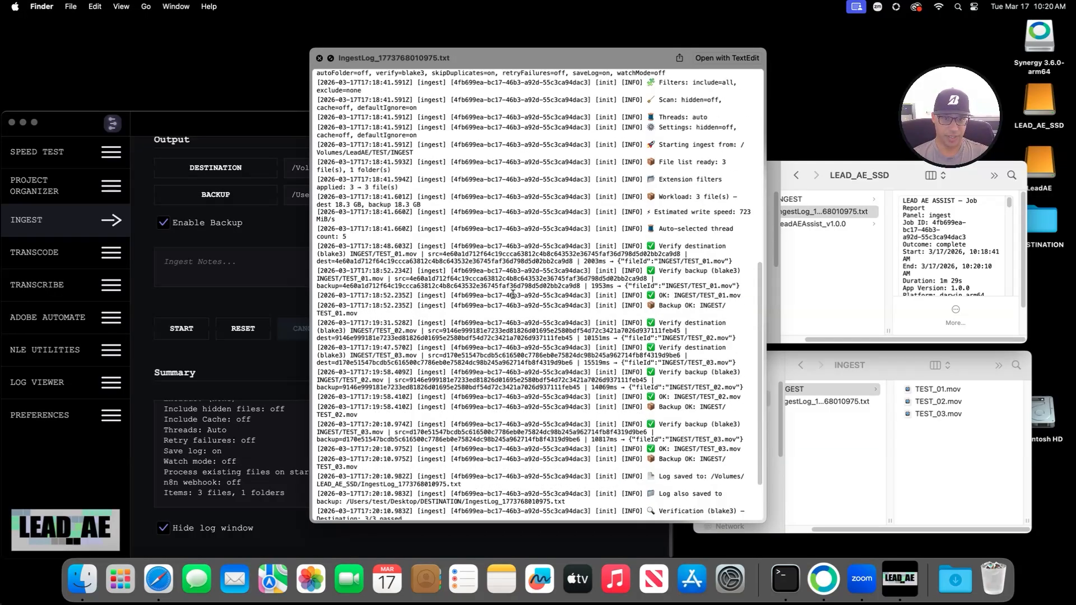
pyautogui.scroll(20, 513, 294)
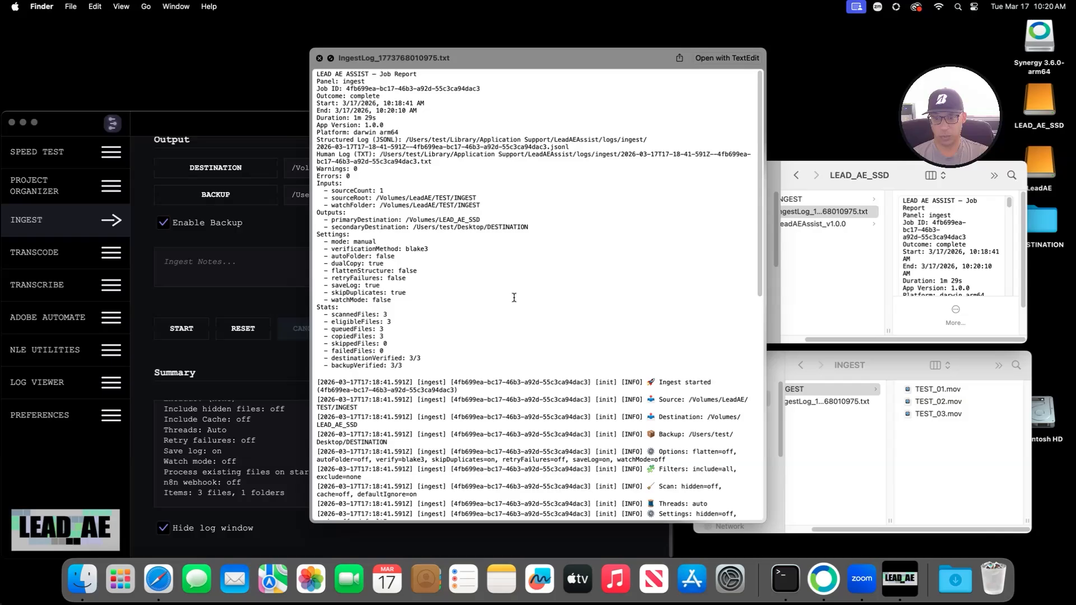
# Step: Close the log preview and reset the ingest job, clearing source, destination and backup
pyautogui.click(320, 58)
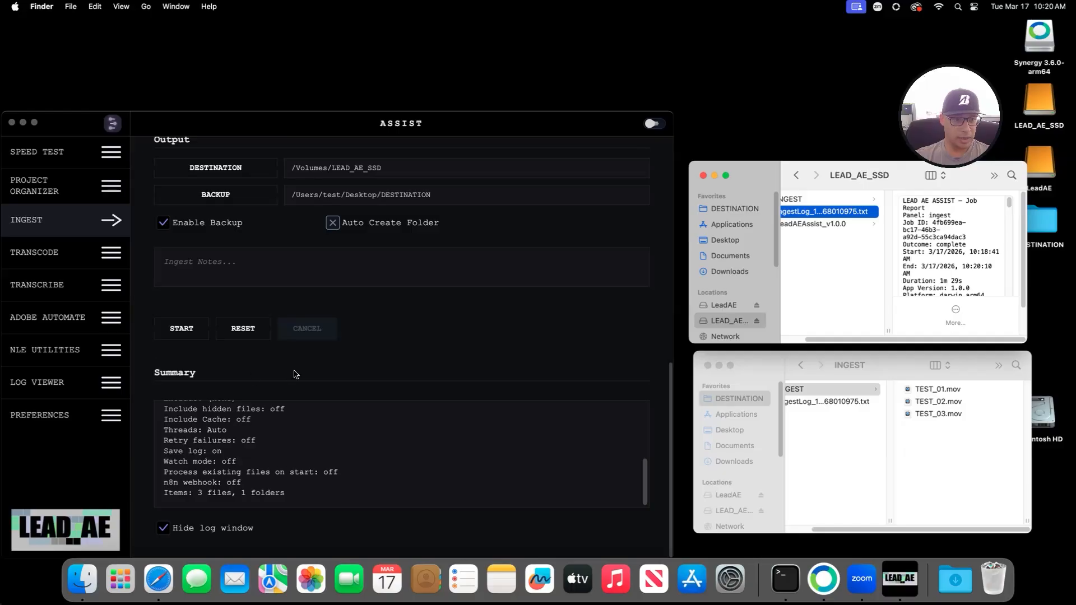
pyautogui.scroll(15, 296, 375)
pyautogui.scroll(-15, 308, 376)
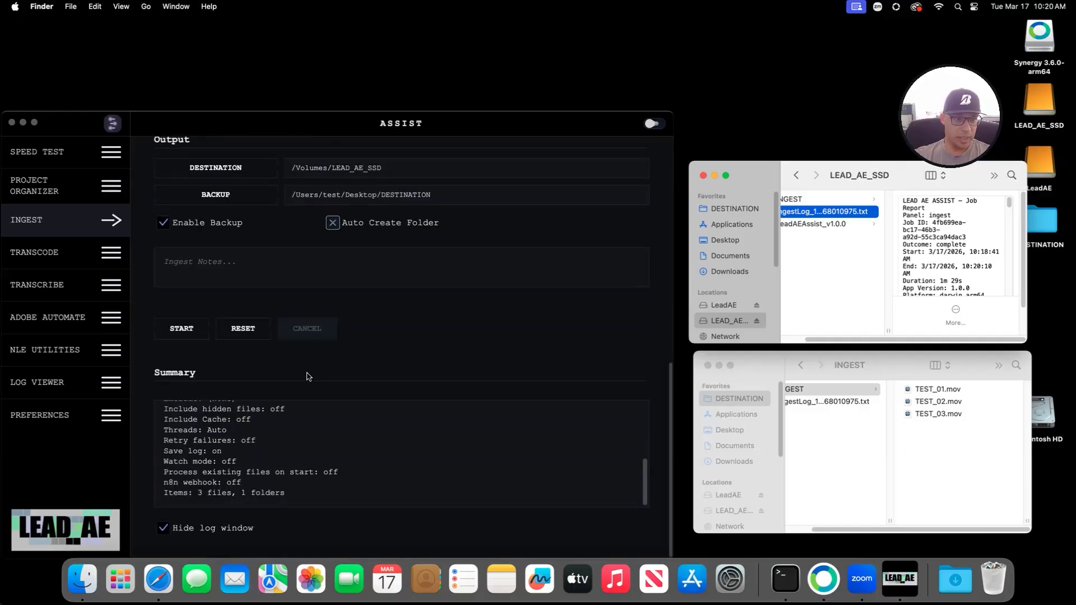
pyautogui.click(242, 329)
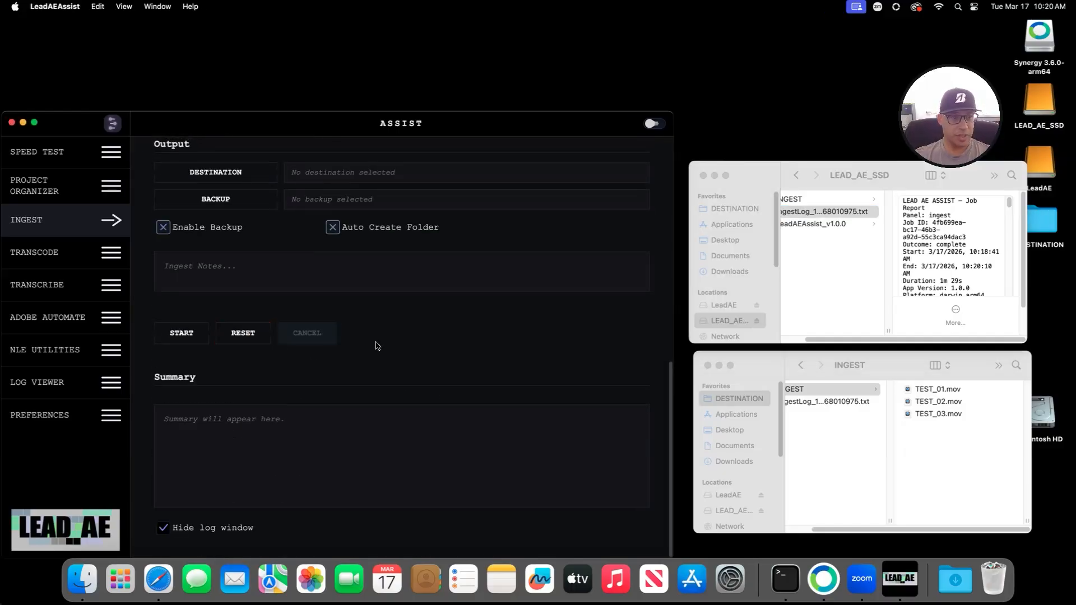
# Step: Collapse the File Handling Options, Verification & Logging and Ingest Behavior sections
pyautogui.scroll(5, 377, 345)
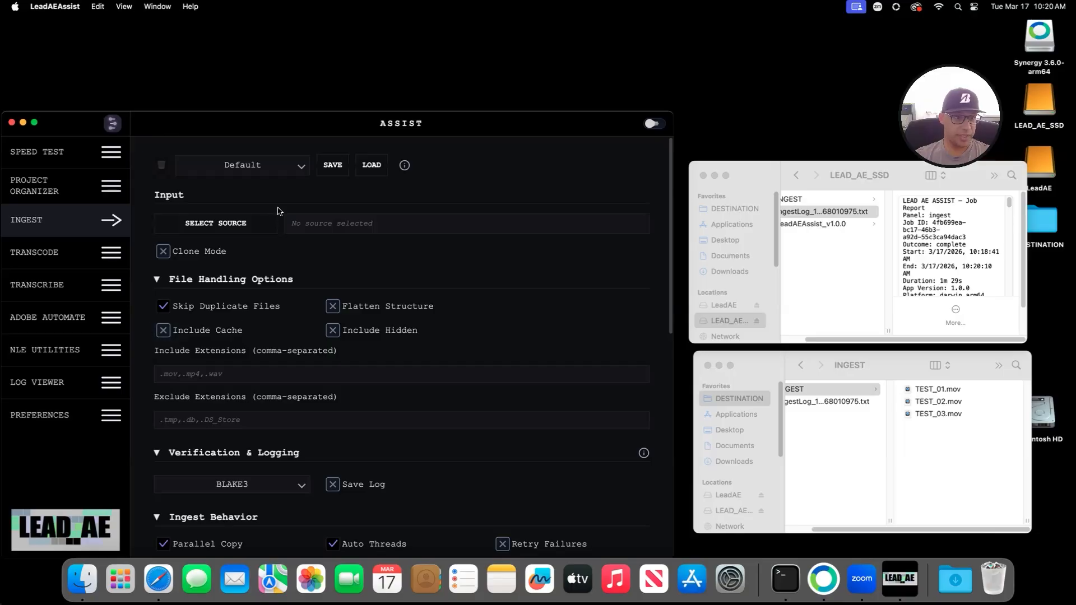
pyautogui.scroll(-6, 247, 345)
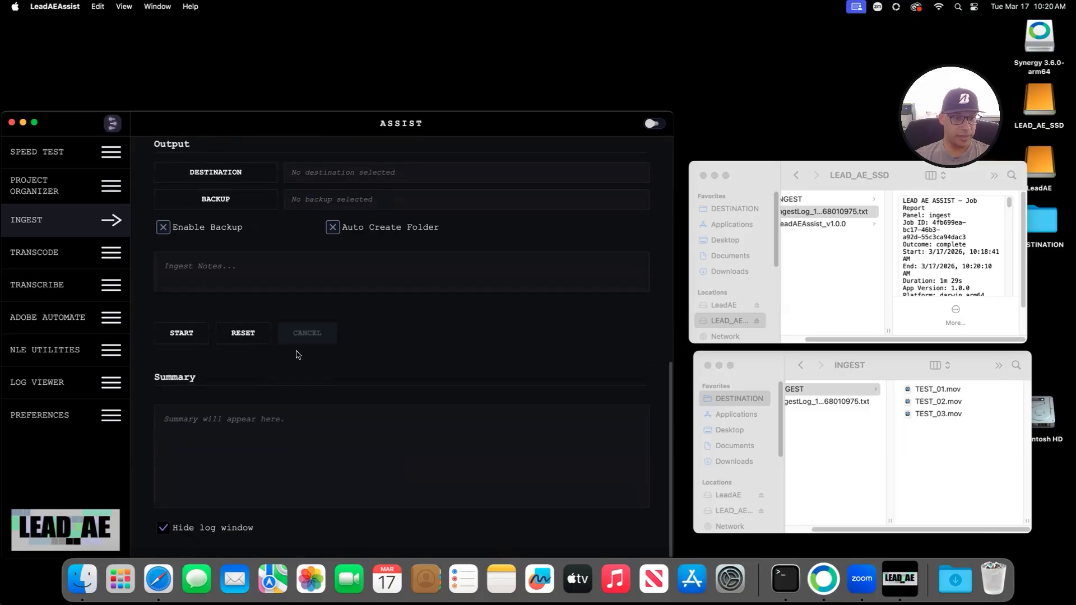
pyautogui.scroll(6, 253, 275)
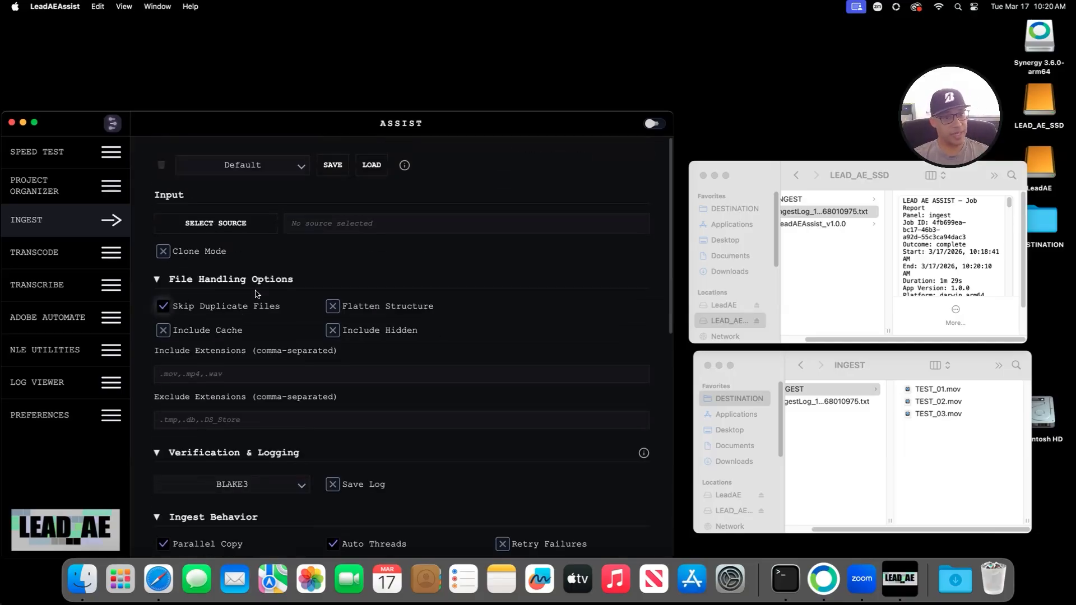
pyautogui.click(158, 282)
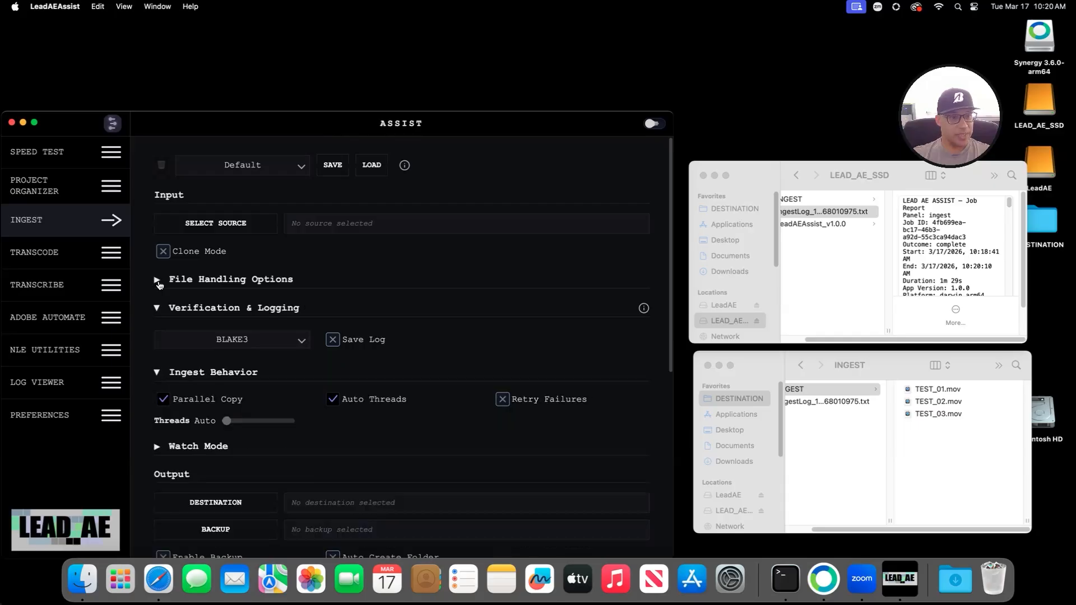
pyautogui.click(158, 309)
pyautogui.click(157, 337)
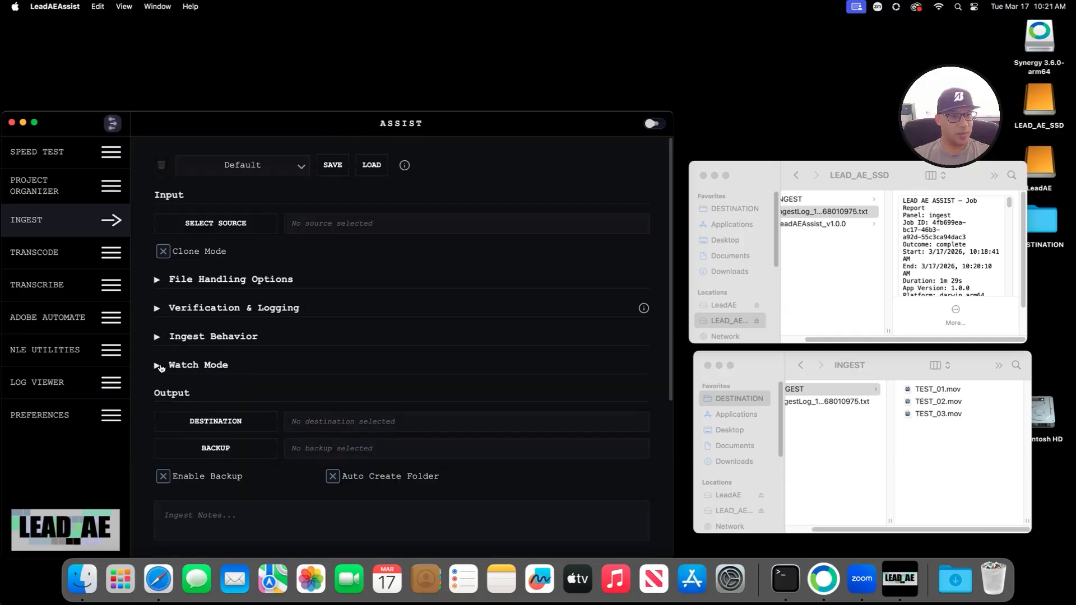
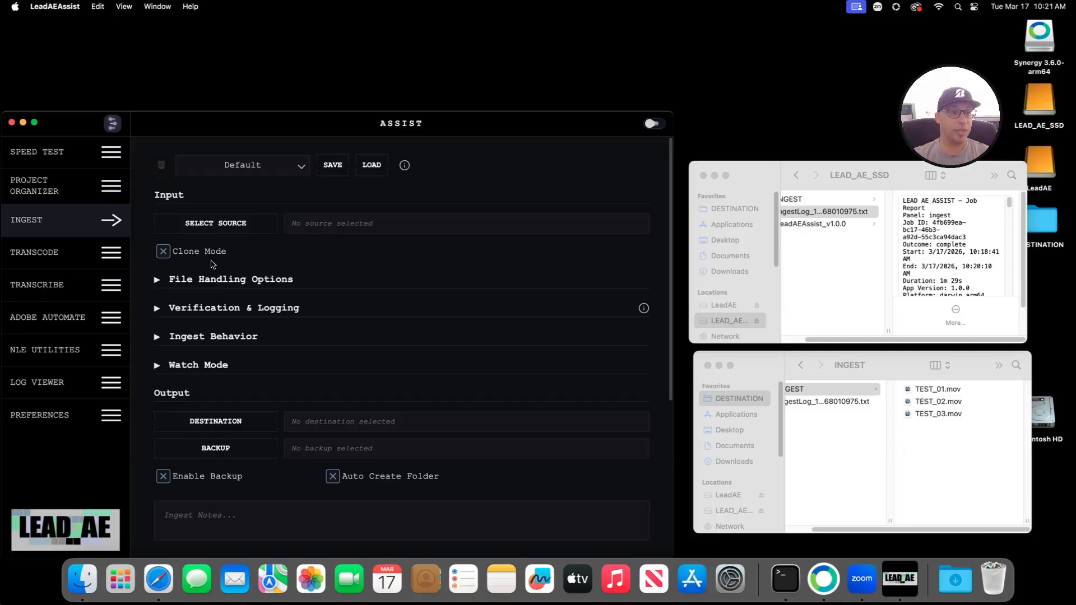
# Step: Move the INGEST folder and ingest log in DESTINATION to the Trash
pyautogui.click(227, 227)
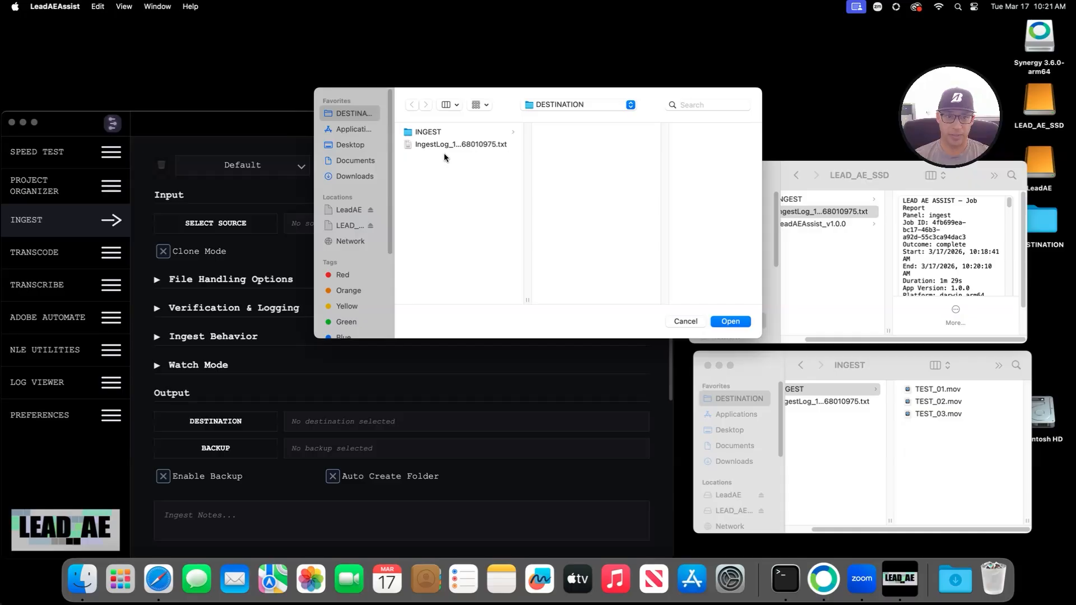
pyautogui.click(790, 168)
pyautogui.click(729, 207)
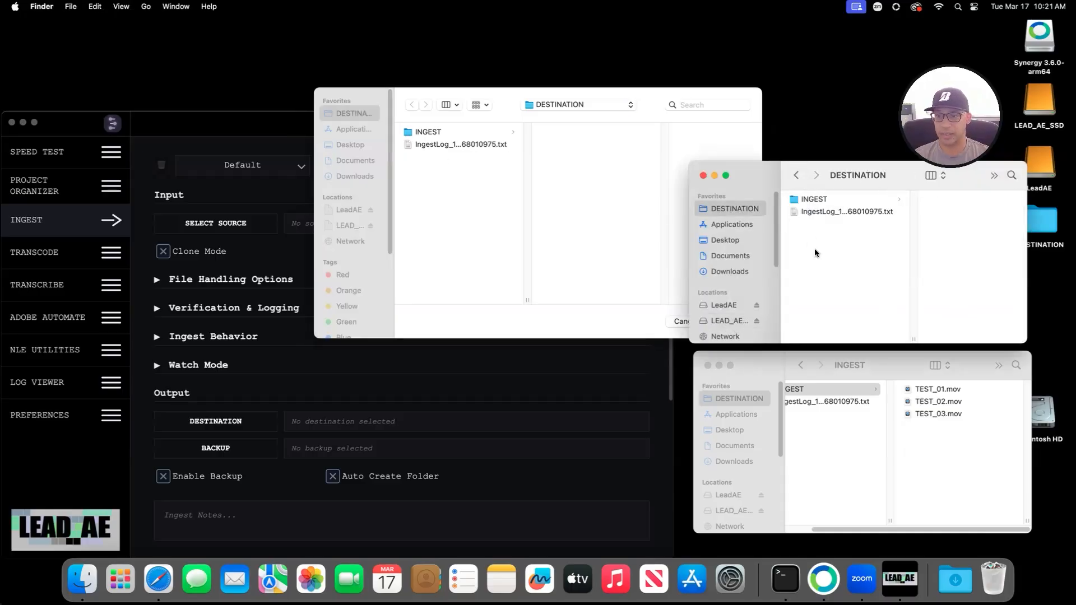
pyautogui.press('super+a')
pyautogui.rightClick(824, 205)
pyautogui.click(858, 247)
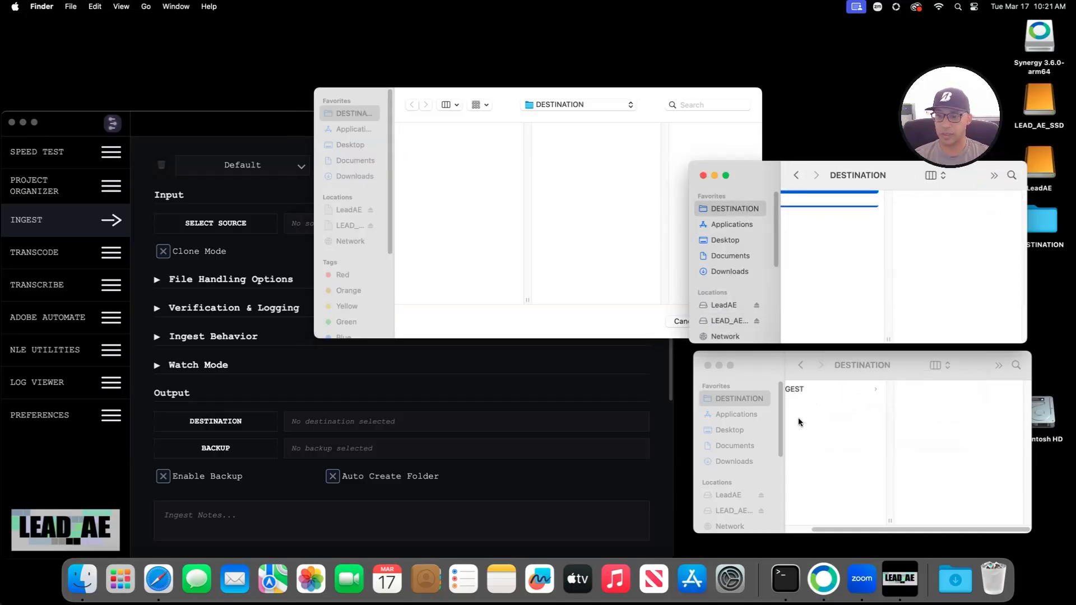
# Step: Trash the INGEST folder and ingest log on LEAD_AE_SSD, leaving only LeadAEAssist_v1.0.0
pyautogui.click(738, 514)
pyautogui.moveTo(820, 442); pyautogui.dragTo(827, 407)
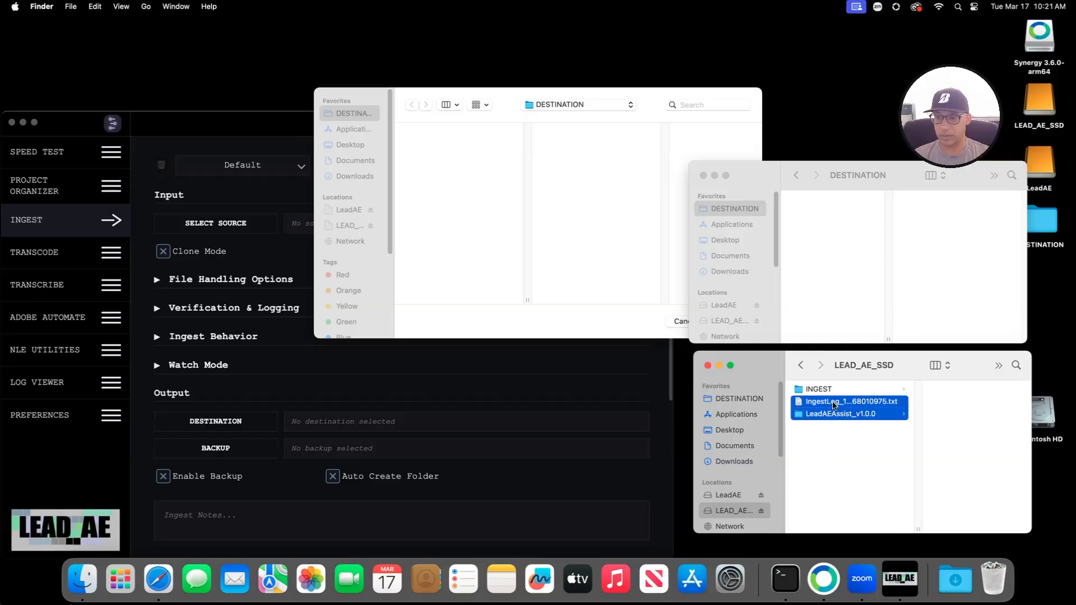
pyautogui.click(827, 390)
pyautogui.keyDown('shift'); pyautogui.click(829, 401); pyautogui.keyUp('shift')
pyautogui.rightClick(830, 402)
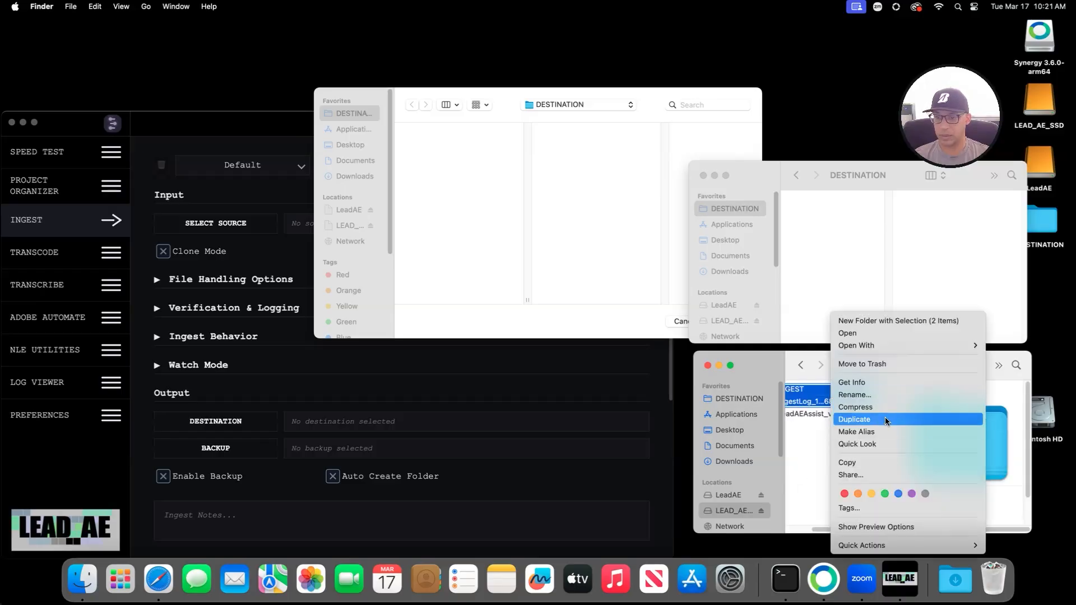
pyautogui.click(878, 367)
pyautogui.click(644, 92)
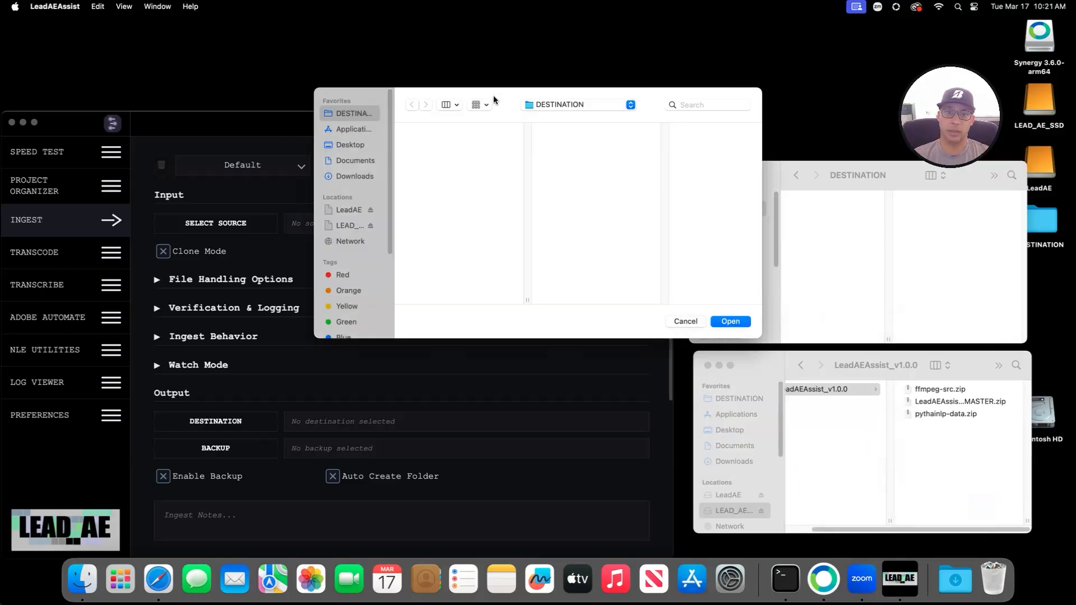
# Step: Choose LeadAE/TEST/LEAD AE/CLONE TREE as the ingest source folder
pyautogui.click(347, 210)
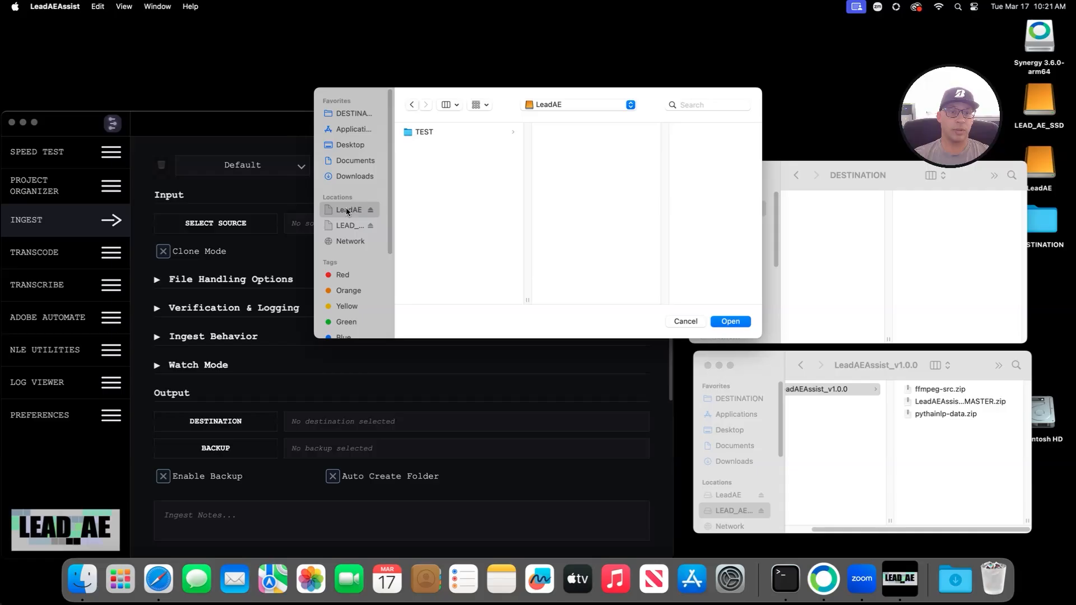
pyautogui.click(471, 131)
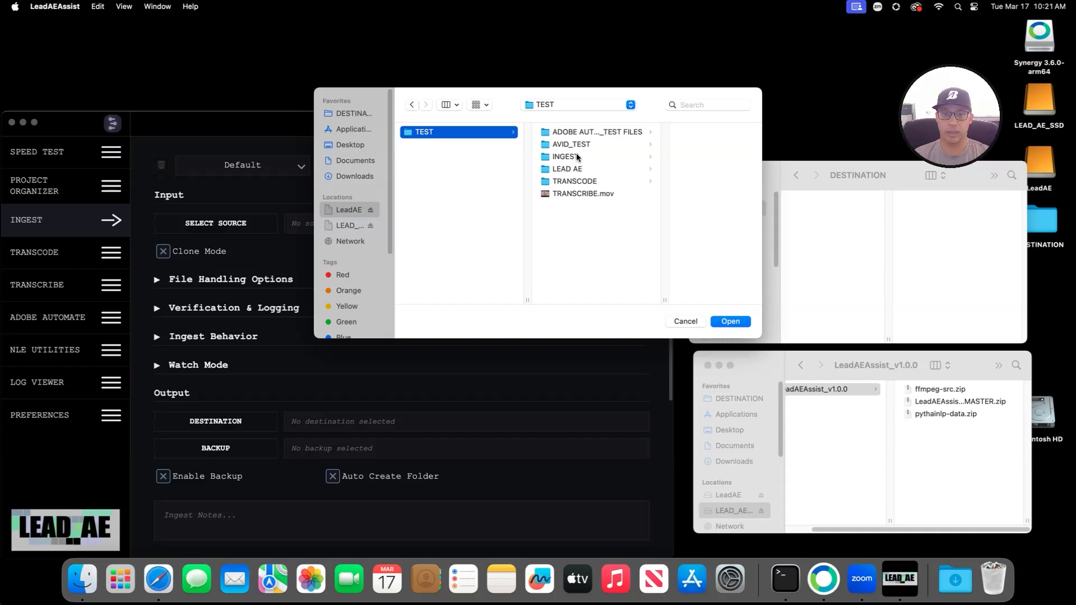
pyautogui.click(555, 133)
pyautogui.click(527, 170)
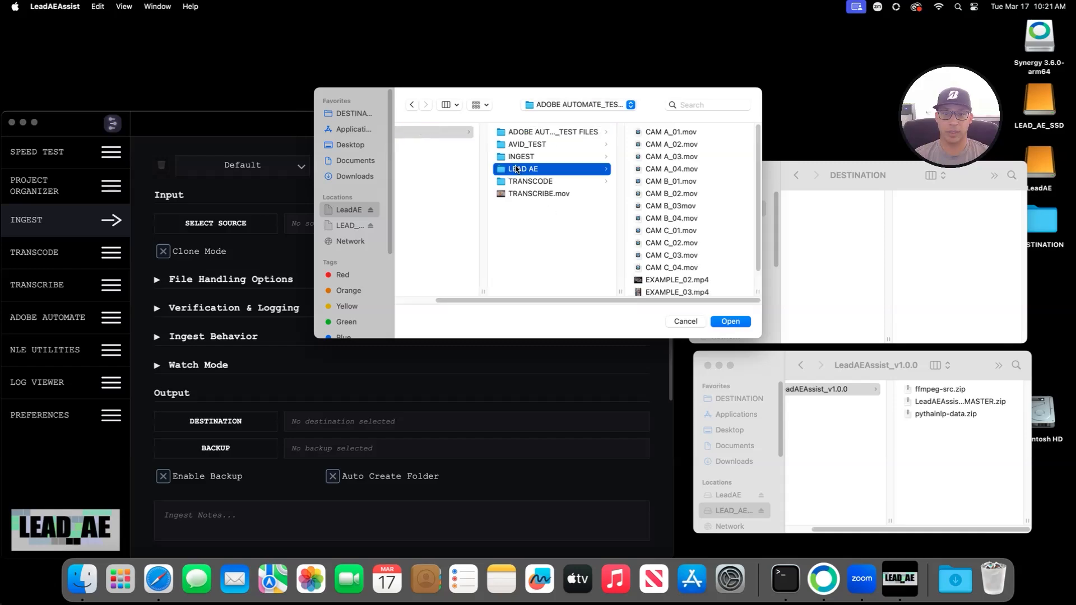
pyautogui.click(657, 132)
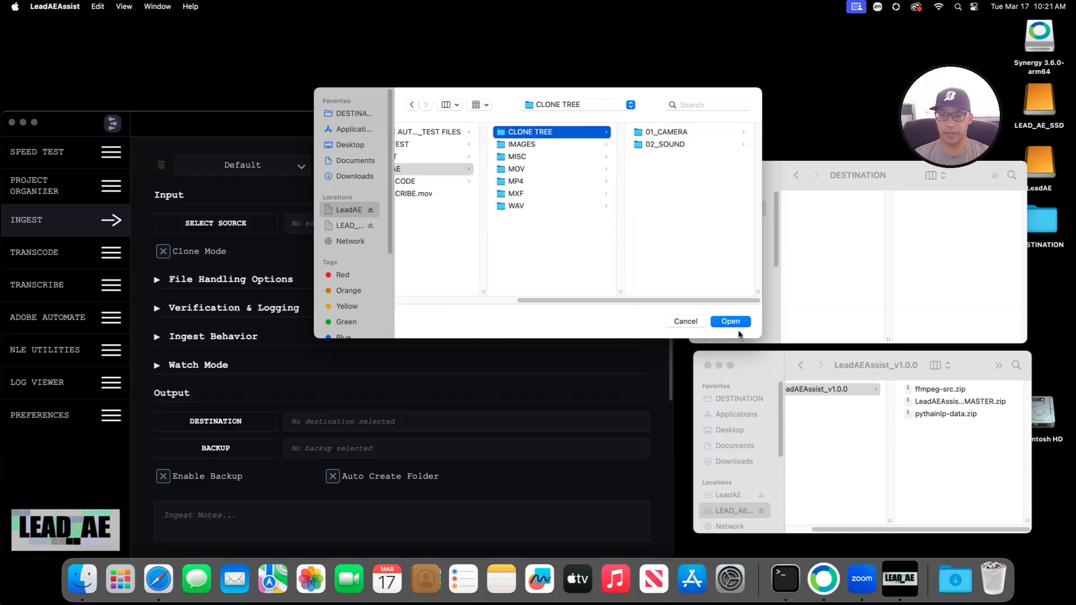
pyautogui.click(731, 322)
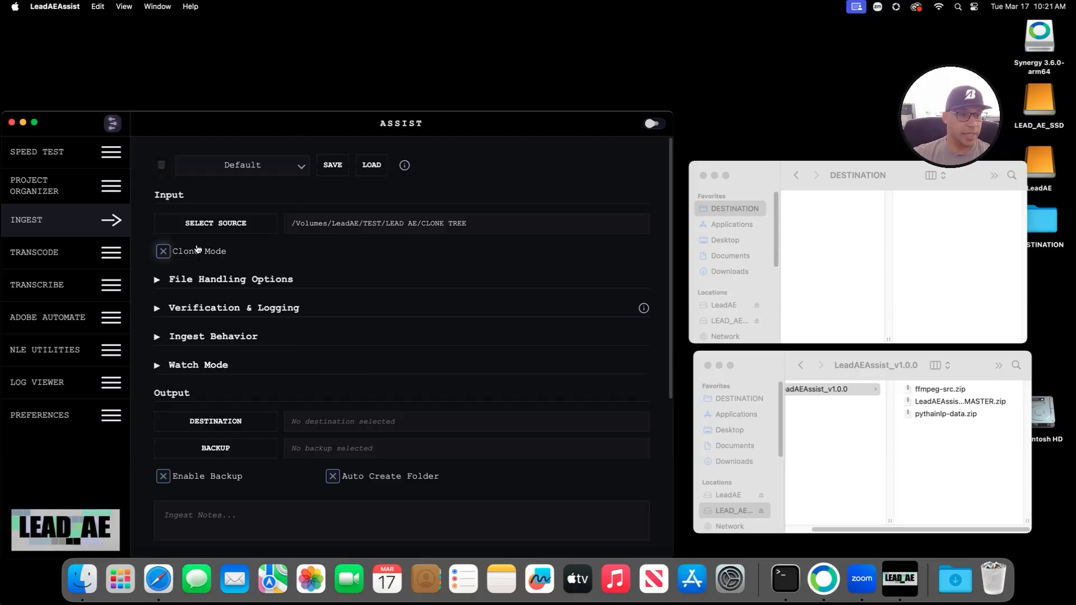
# Step: Enable Clone Mode and Show File Count, then expand CLONE TREE and 01_CAMERA in the filter tree
pyautogui.click(177, 250)
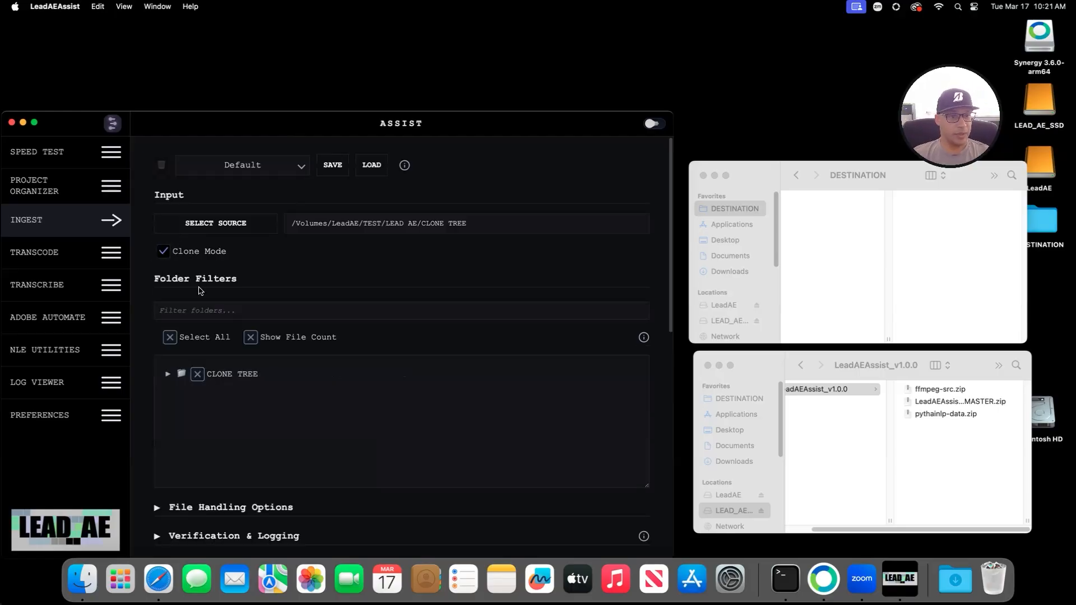
pyautogui.scroll(-5, 220, 314)
pyautogui.scroll(2, 243, 320)
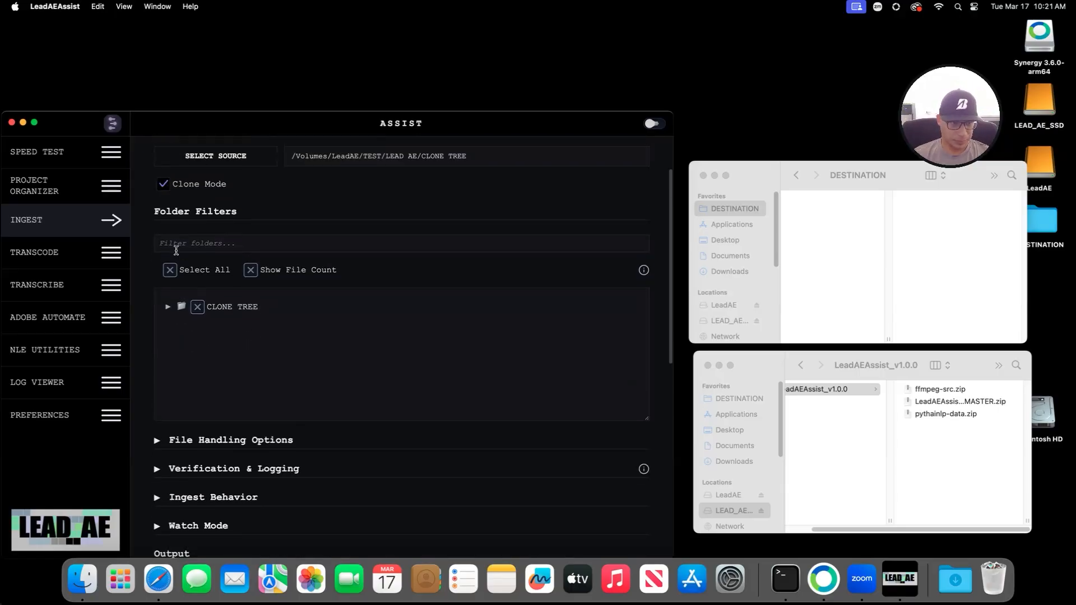
pyautogui.click(250, 270)
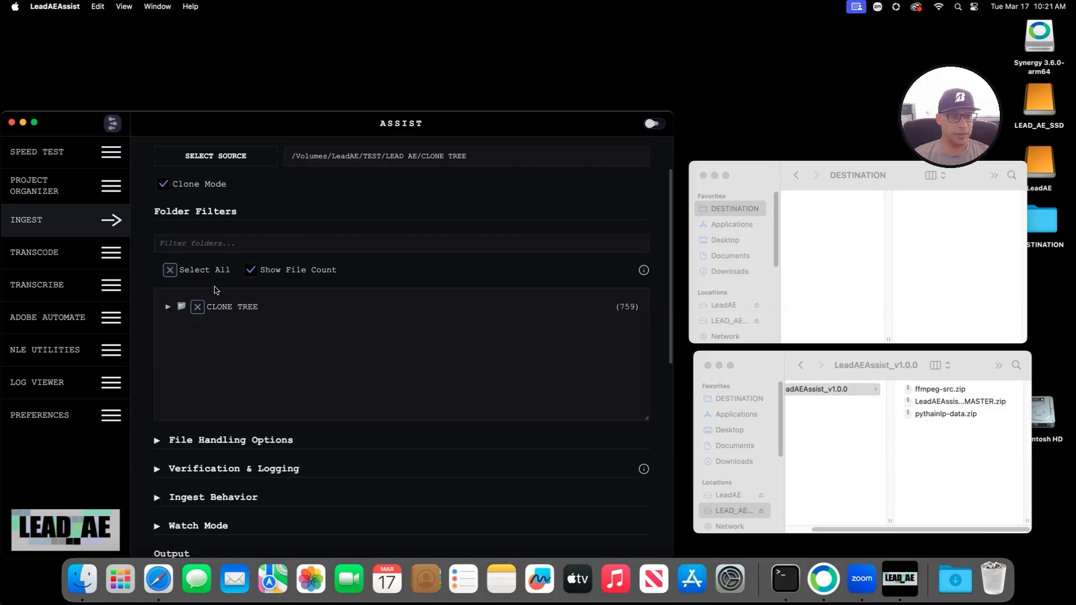
pyautogui.click(168, 306)
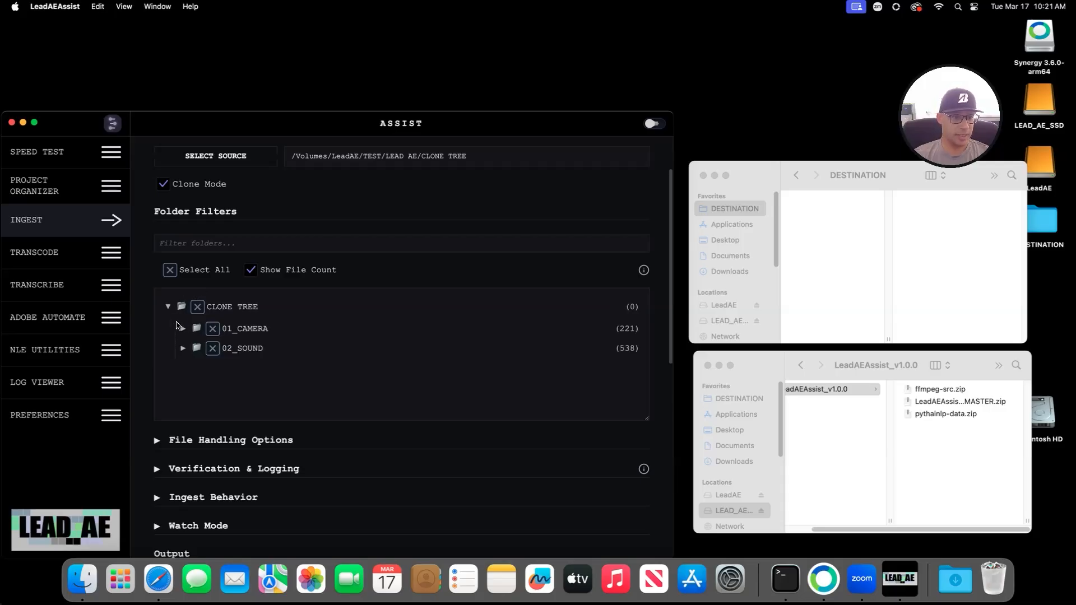
pyautogui.click(183, 329)
pyautogui.click(198, 367)
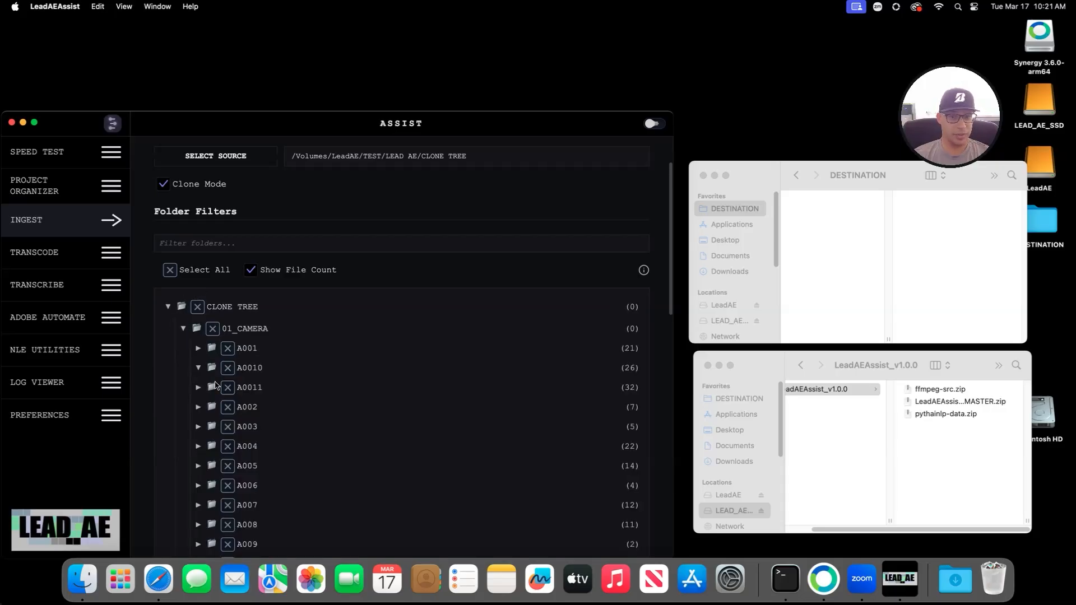
# Step: In Finder, browse LeadAE > TEST > LEAD AE > CLONE TREE > 01_CAMERA > A001 to view its .mov clips
pyautogui.click(788, 458)
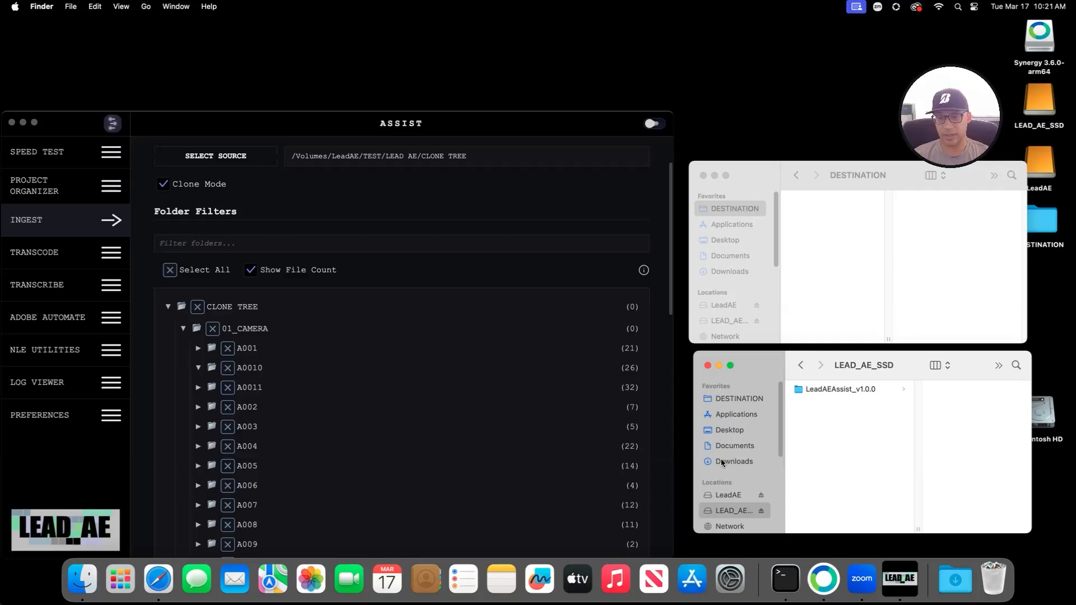
pyautogui.click(199, 408)
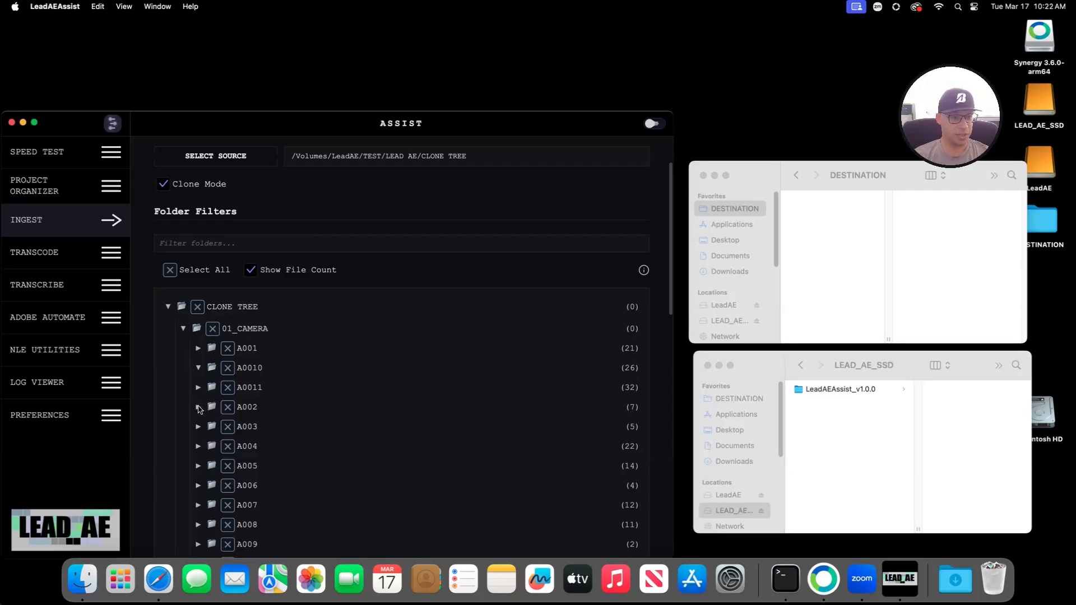
pyautogui.click(729, 306)
pyautogui.click(812, 200)
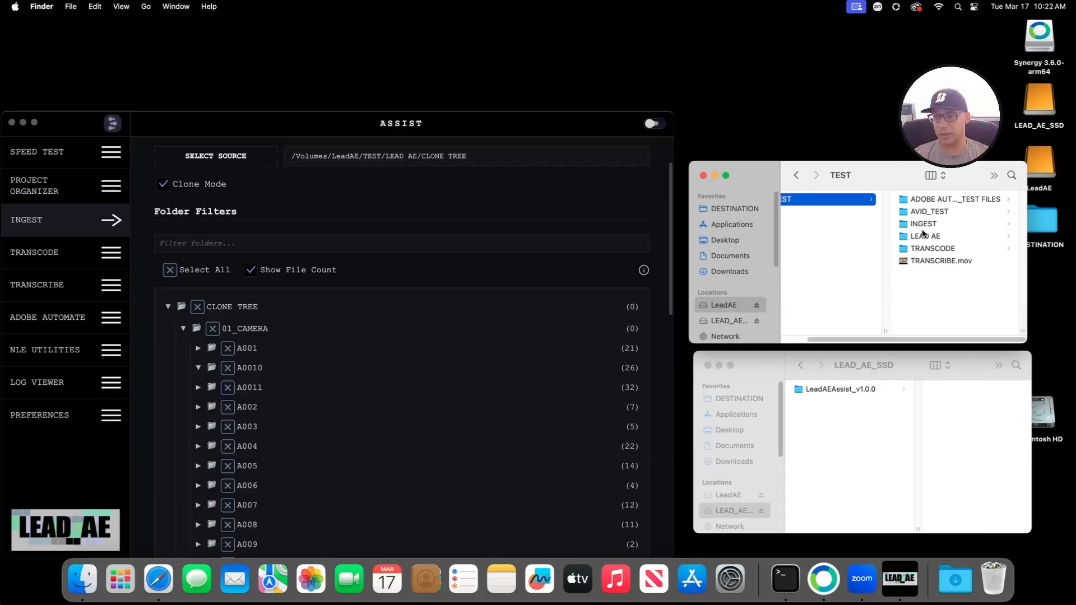
pyautogui.click(930, 248)
pyautogui.click(849, 200)
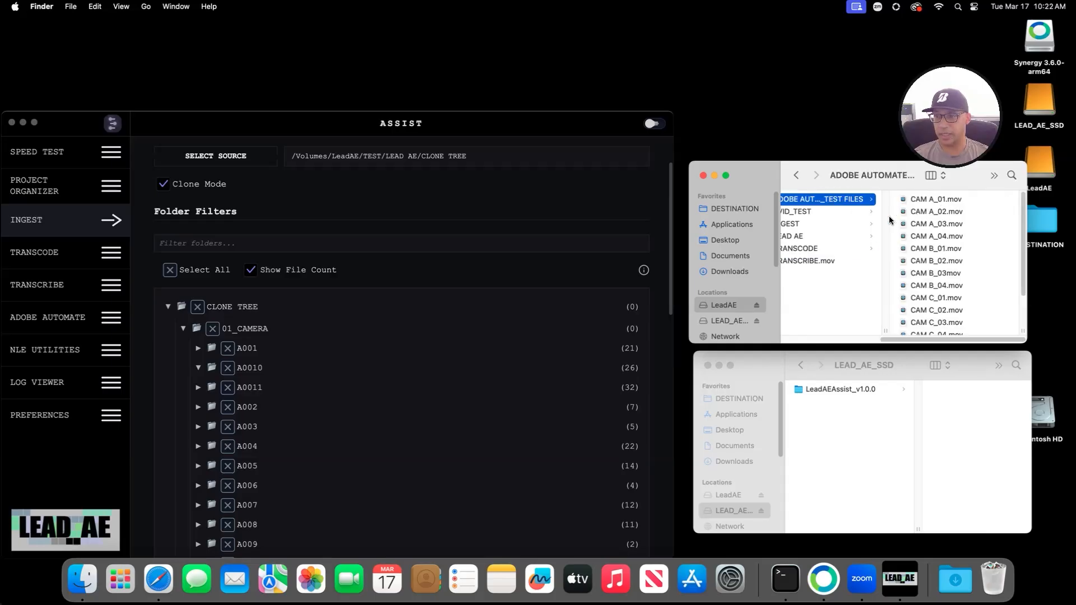
pyautogui.click(807, 212)
pyautogui.click(809, 223)
pyautogui.click(816, 238)
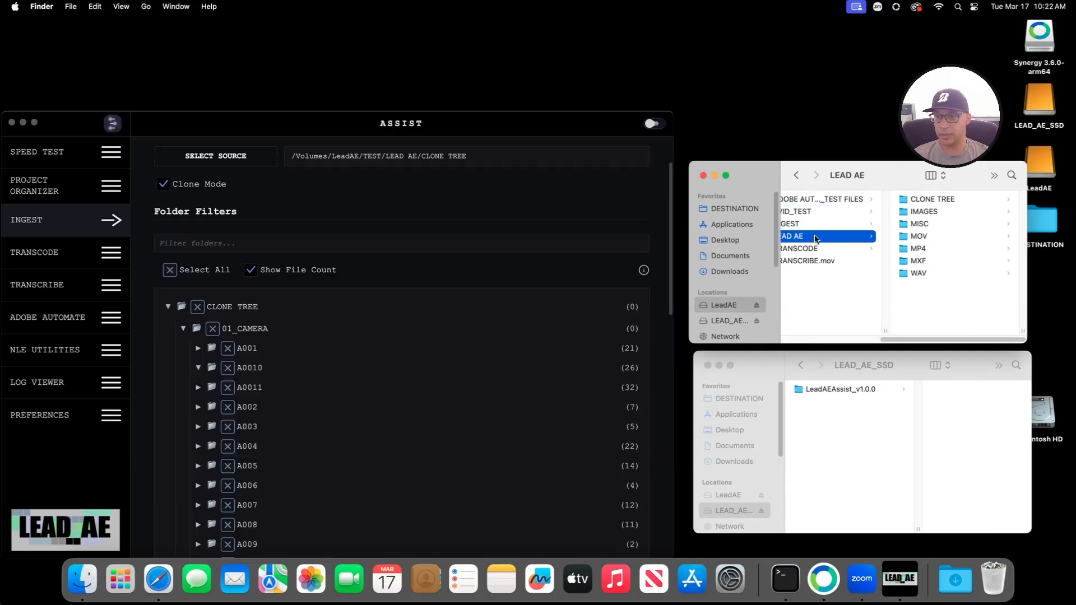
pyautogui.click(926, 199)
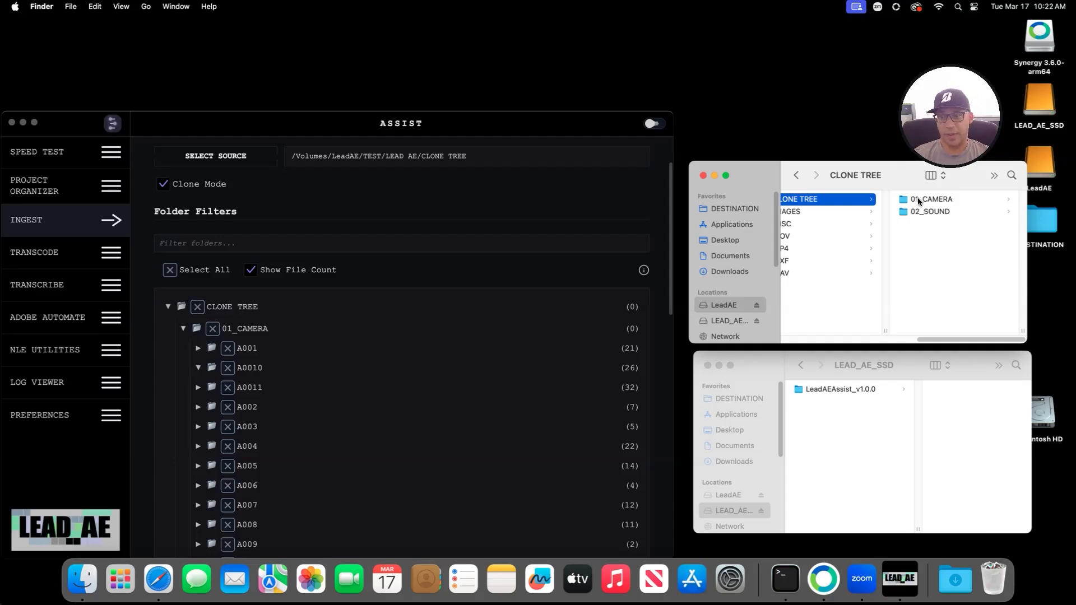
pyautogui.click(917, 199)
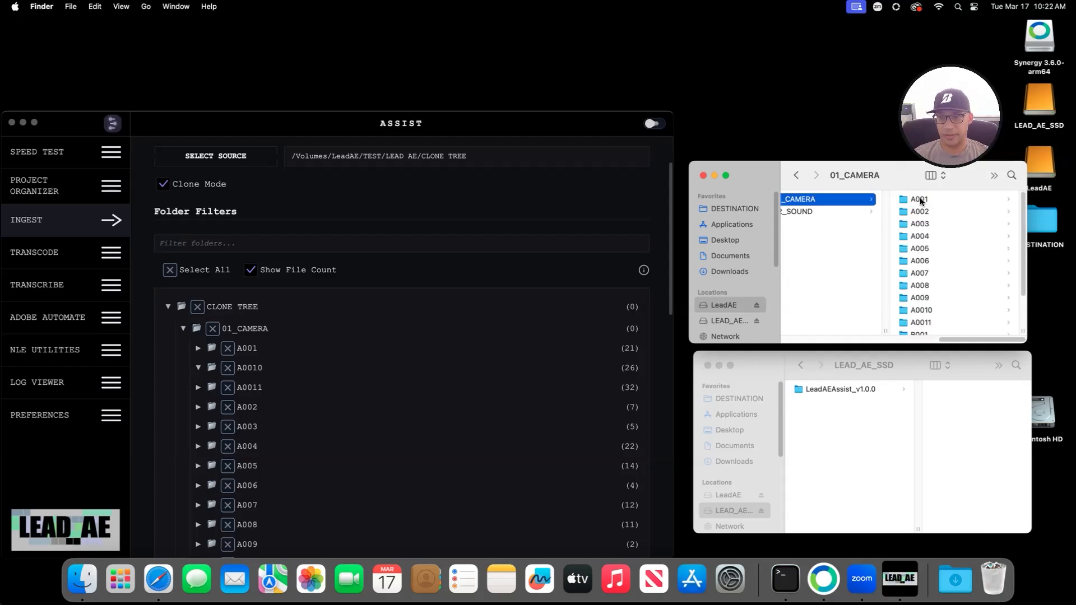
pyautogui.click(922, 200)
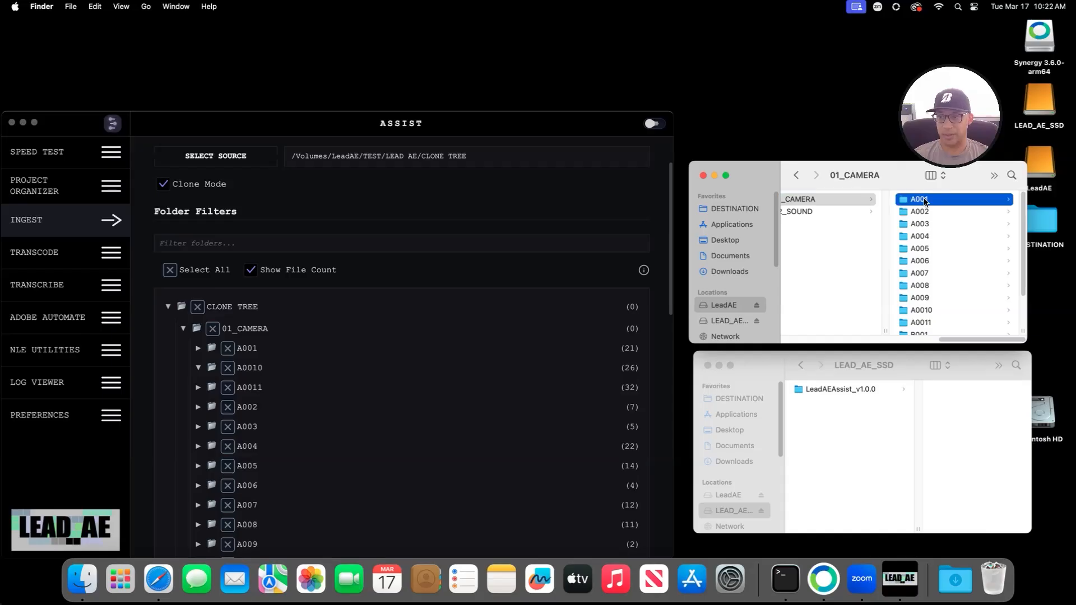
pyautogui.click(199, 351)
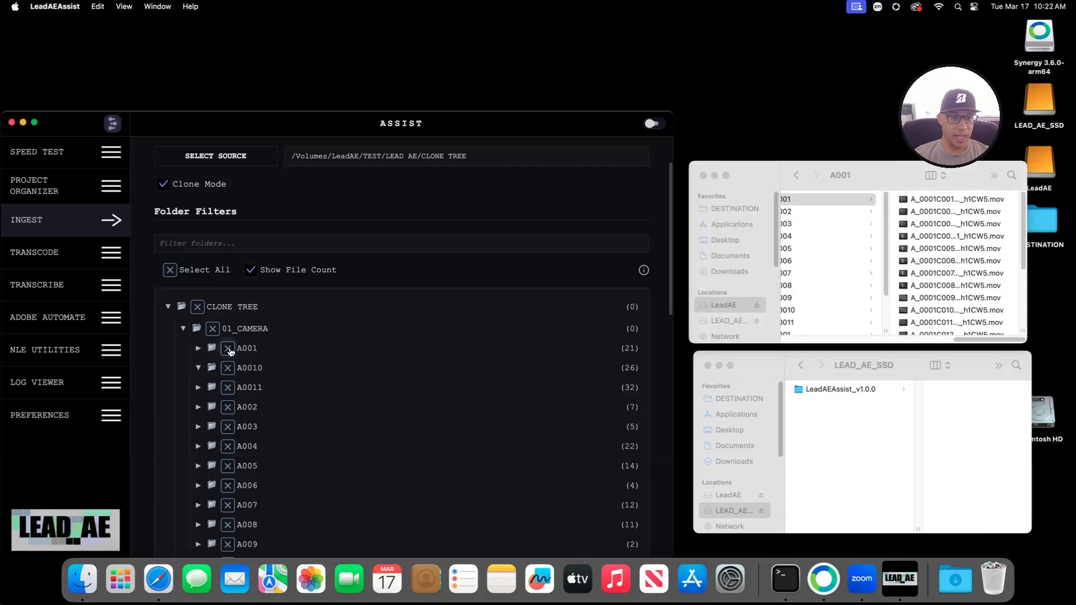
# Step: Tick the A001 and A003 camera folders in the folder filters
pyautogui.click(228, 348)
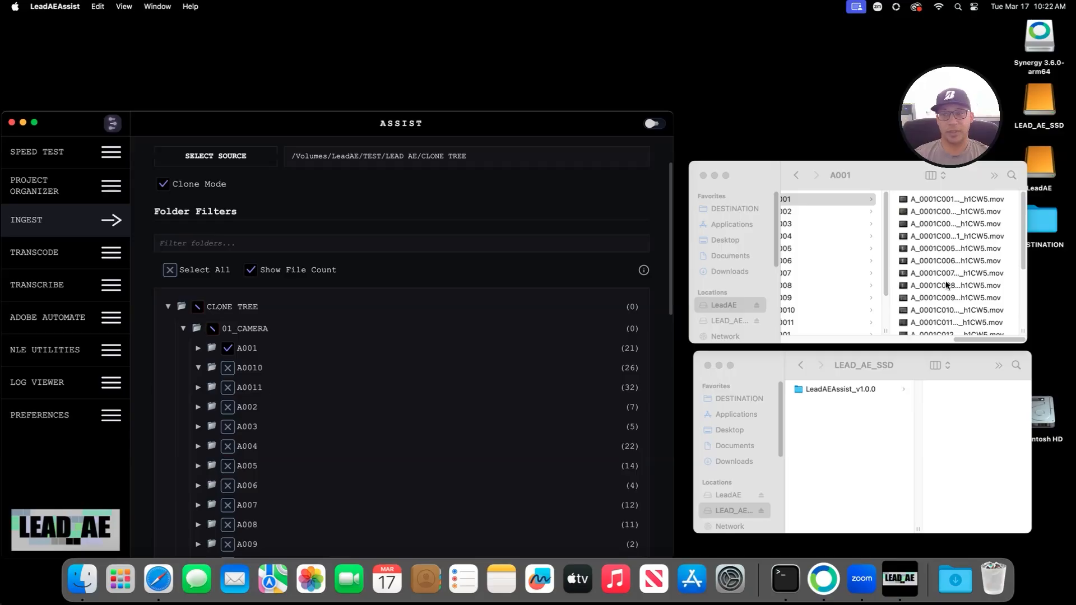
pyautogui.moveTo(967, 343); pyautogui.dragTo(916, 343)
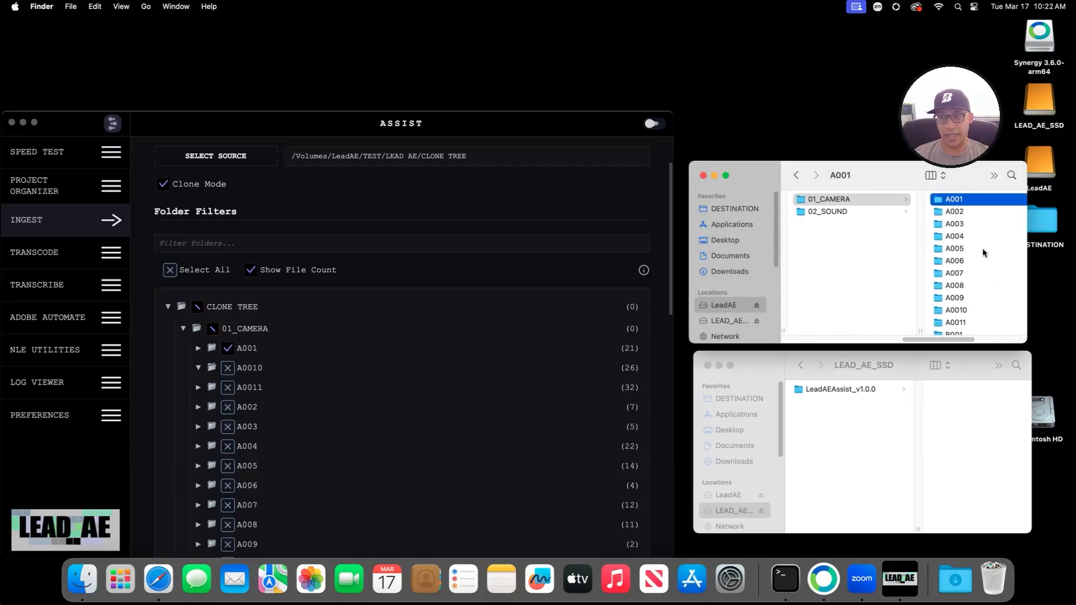
pyautogui.click(228, 427)
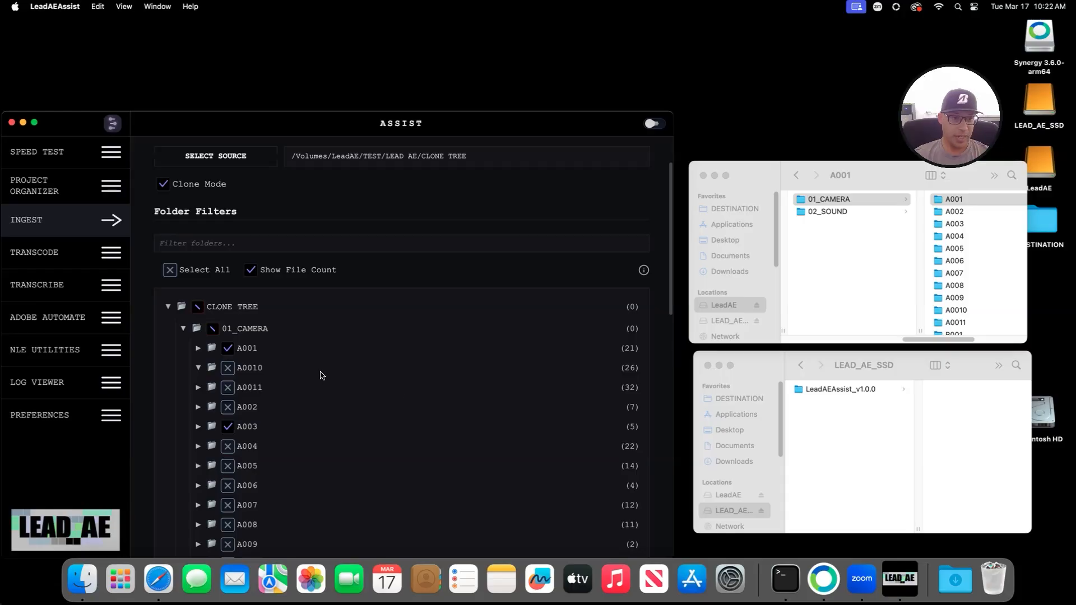
pyautogui.scroll(-5, 312, 401)
# Step: In Finder, look through the 02_SOUND folder and the files inside 002A
pyautogui.click(804, 213)
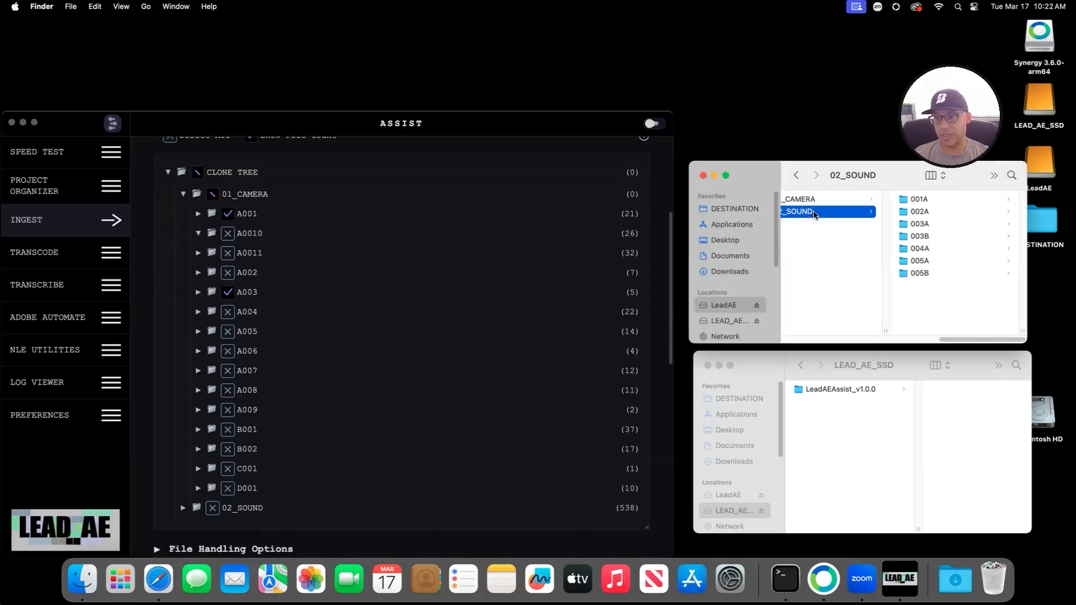
pyautogui.click(905, 216)
pyautogui.moveTo(963, 337); pyautogui.dragTo(923, 341)
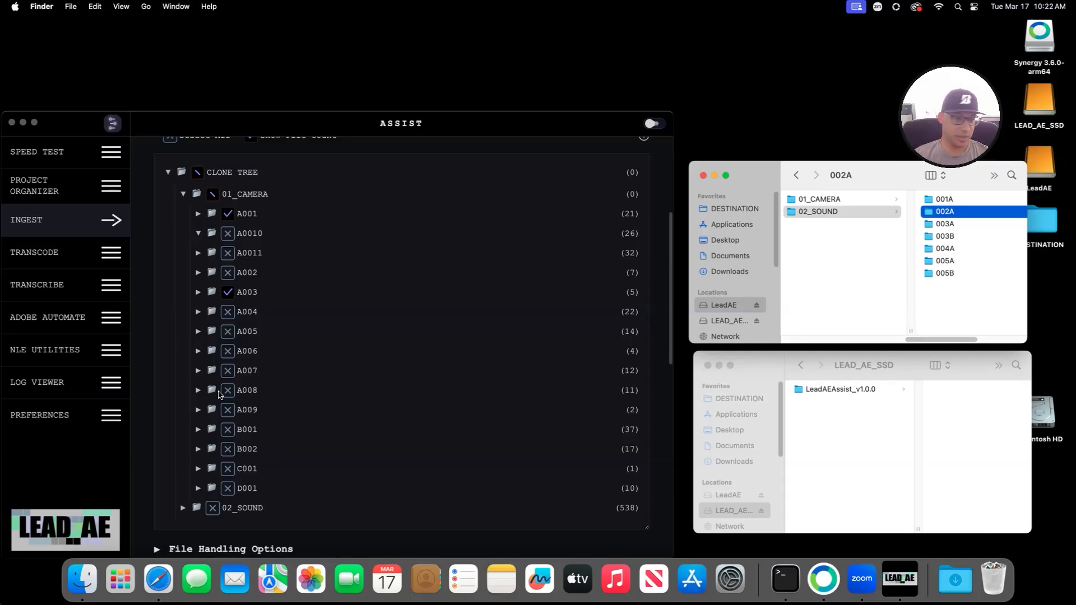
pyautogui.scroll(-10, 219, 395)
pyautogui.scroll(6, 213, 394)
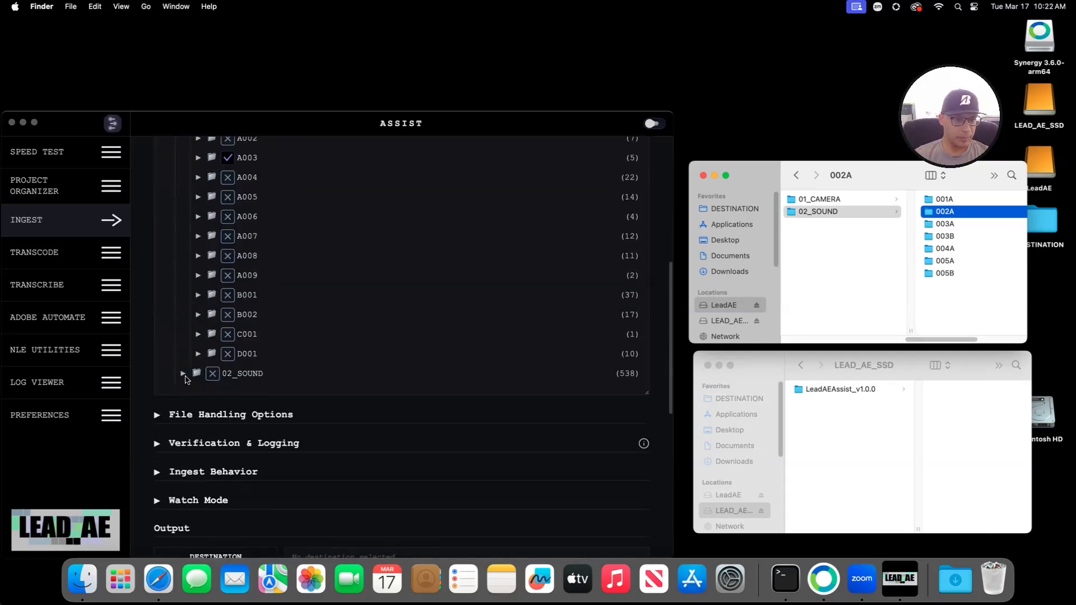
# Step: Expand 02_SOUND and 001A in the filters, then tick 001A and its Logs subfolder
pyautogui.click(183, 374)
pyautogui.click(183, 374)
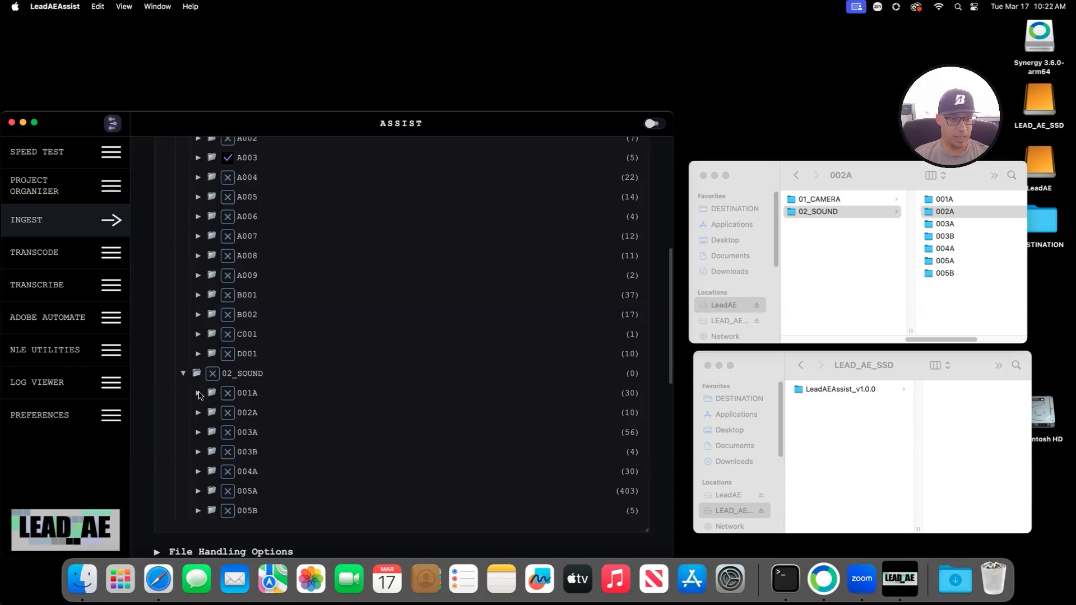
pyautogui.click(199, 396)
pyautogui.click(229, 394)
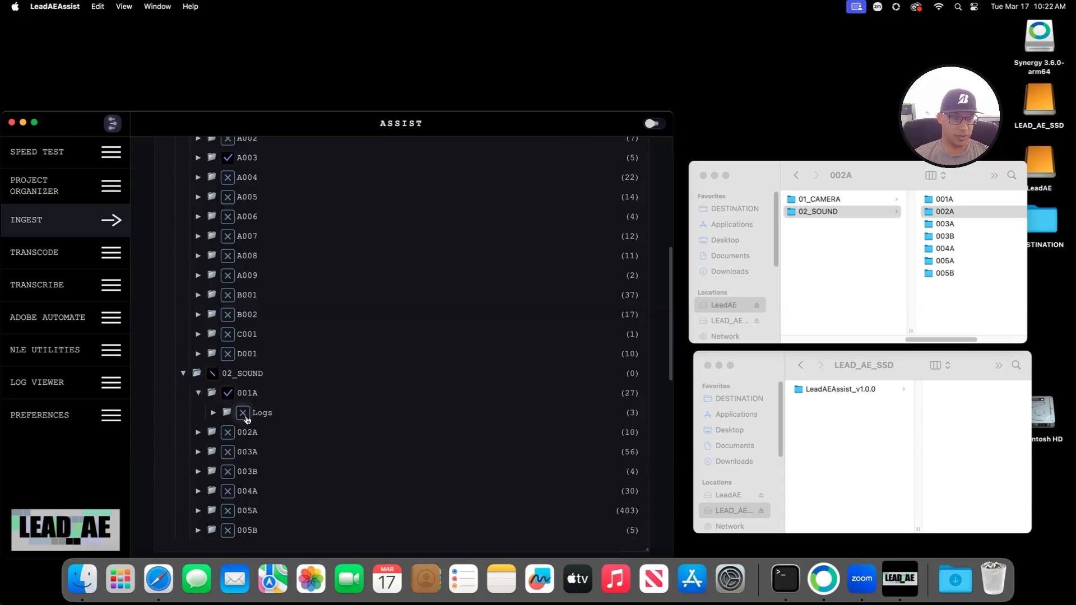
pyautogui.click(244, 415)
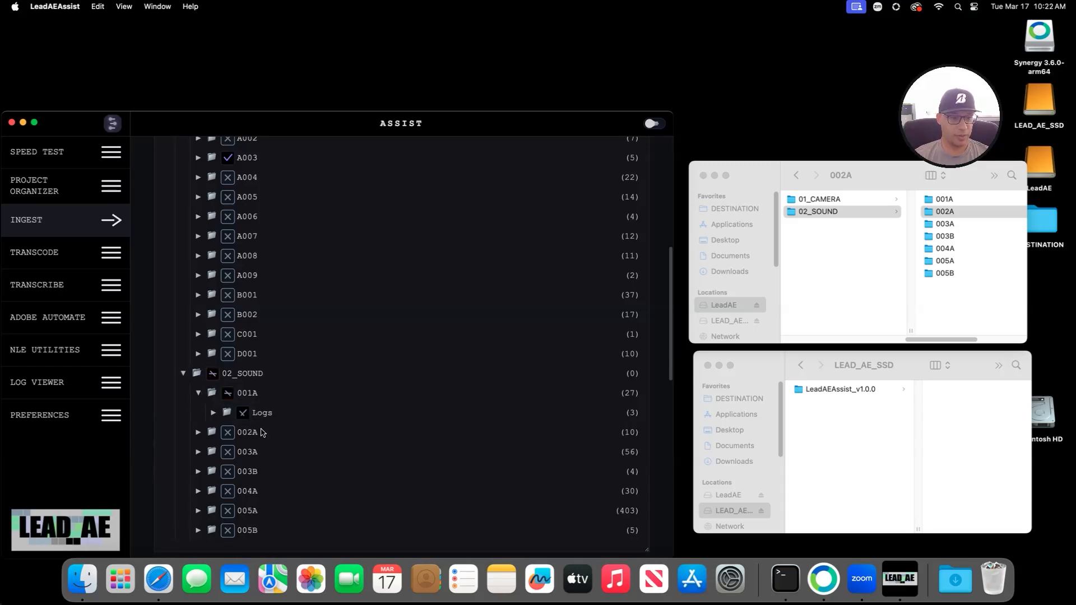
pyautogui.scroll(6, 375, 379)
pyautogui.scroll(-2, 363, 396)
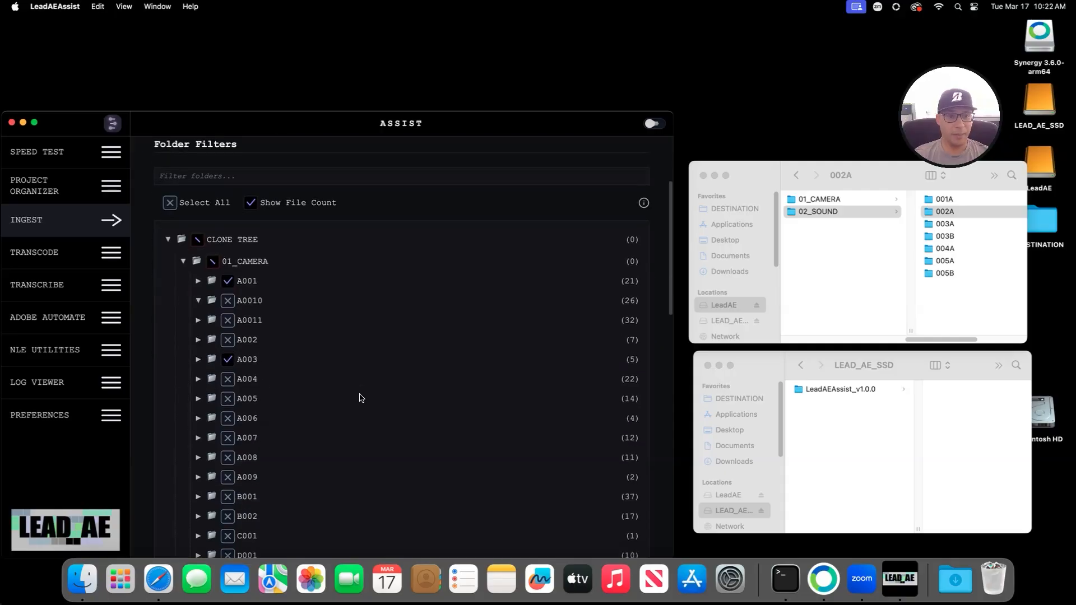
pyautogui.scroll(-10, 361, 398)
# Step: Set the ingest destination to /Users/test/Desktop/DESTINATION and start the 29-file ingest
pyautogui.scroll(-5, 194, 418)
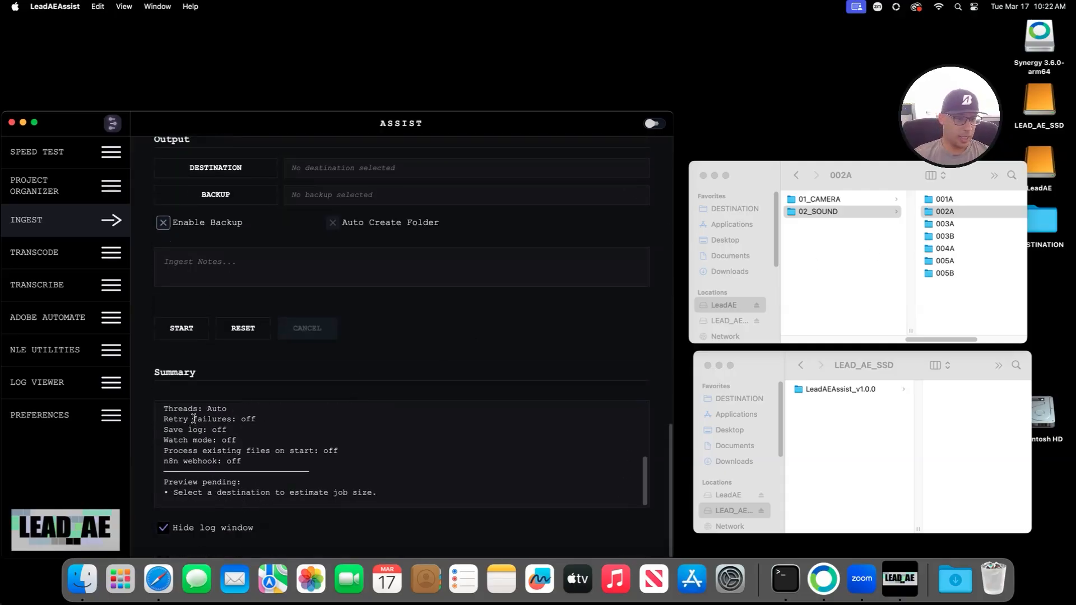
pyautogui.scroll(8, 272, 276)
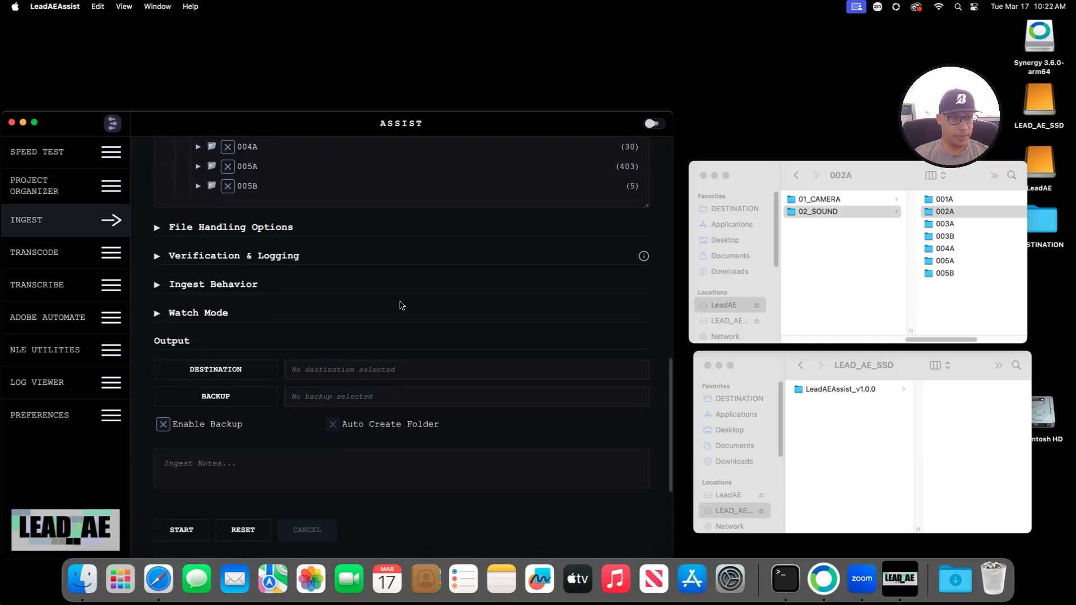
pyautogui.scroll(5, 401, 309)
pyautogui.scroll(-12, 402, 316)
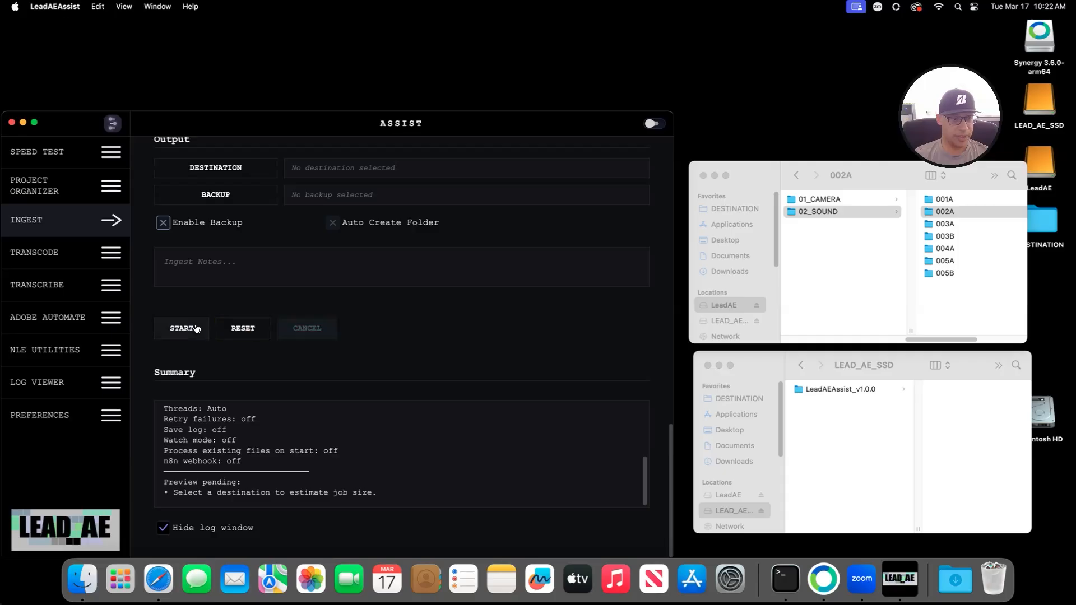
pyautogui.click(230, 167)
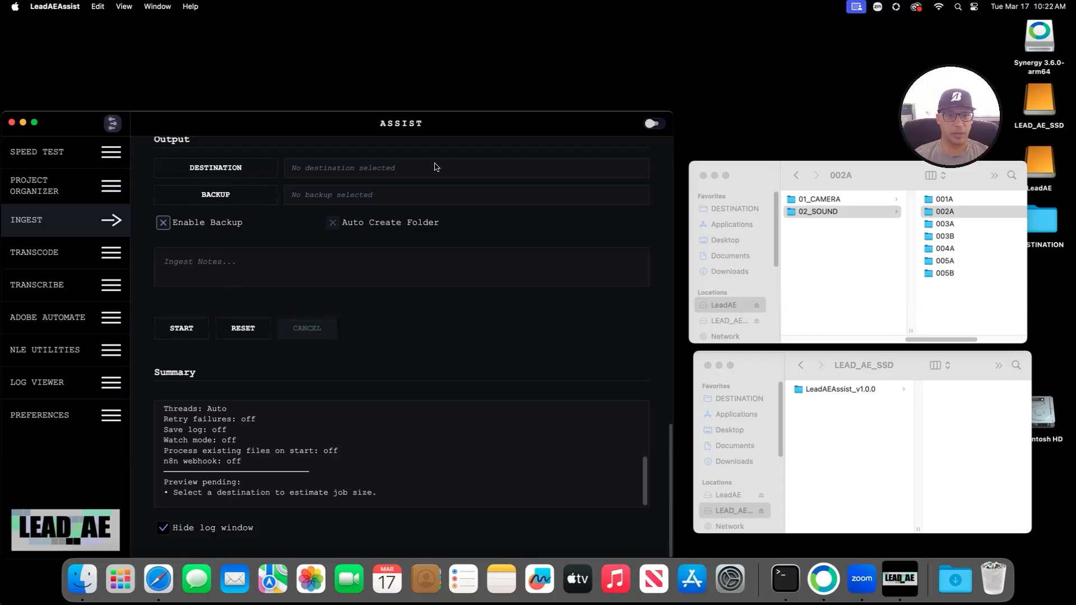
pyautogui.click(355, 114)
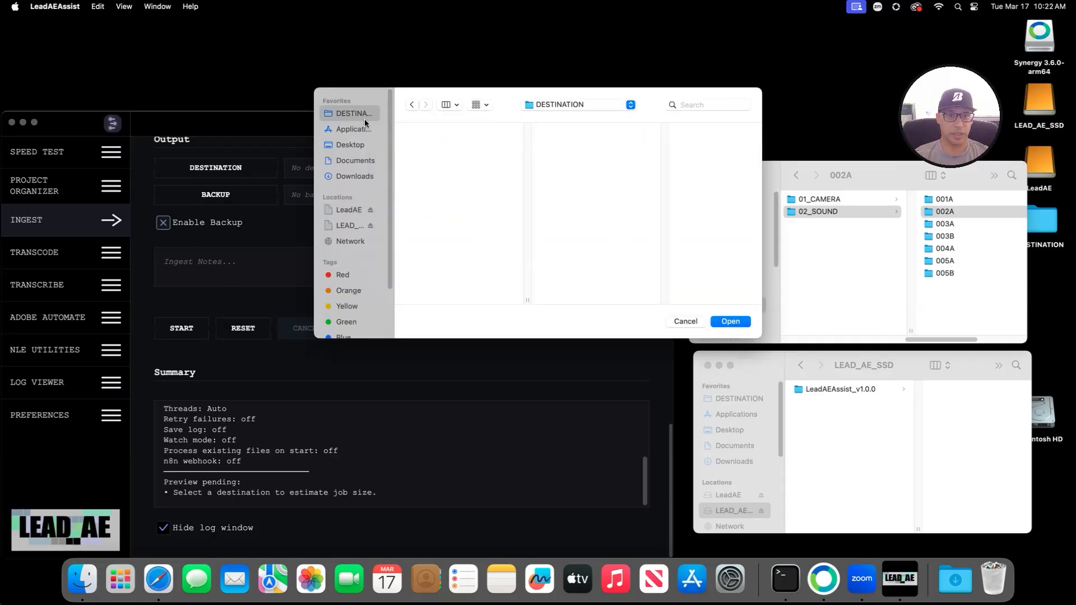
pyautogui.click(730, 321)
pyautogui.click(737, 208)
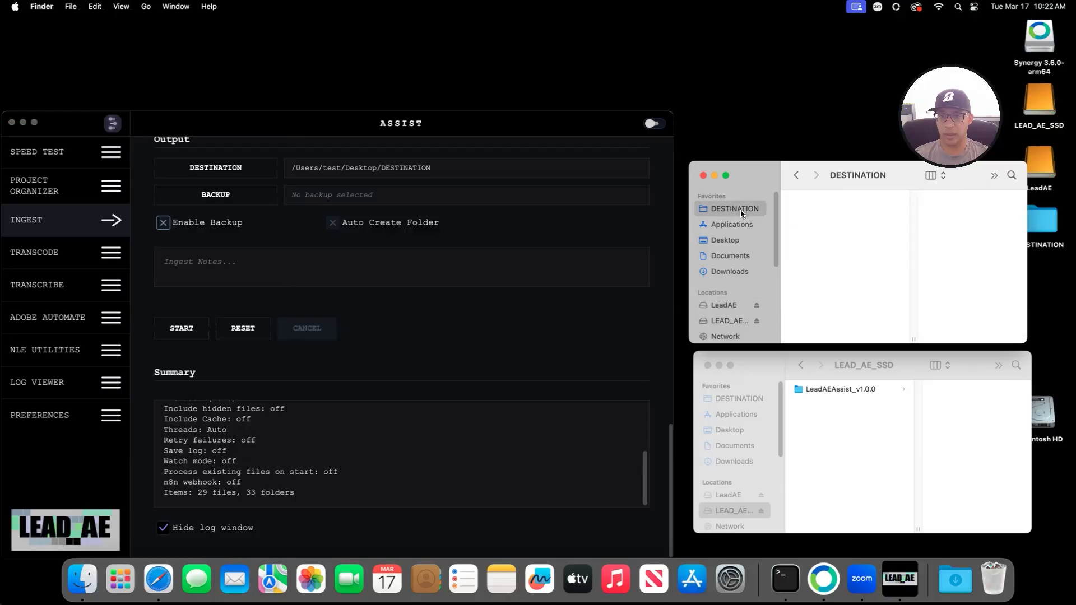
pyautogui.click(185, 330)
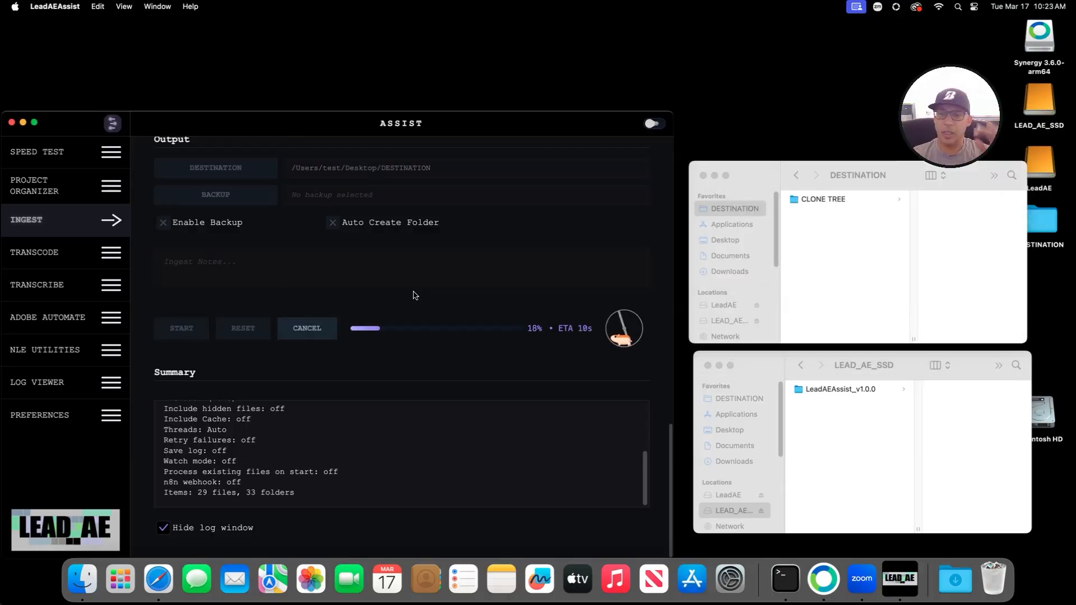
# Step: Browse LeadAEAssist_v1.0.0 and then the LeadAE drive in Finder while the ingest climbs to 91%
pyautogui.click(832, 390)
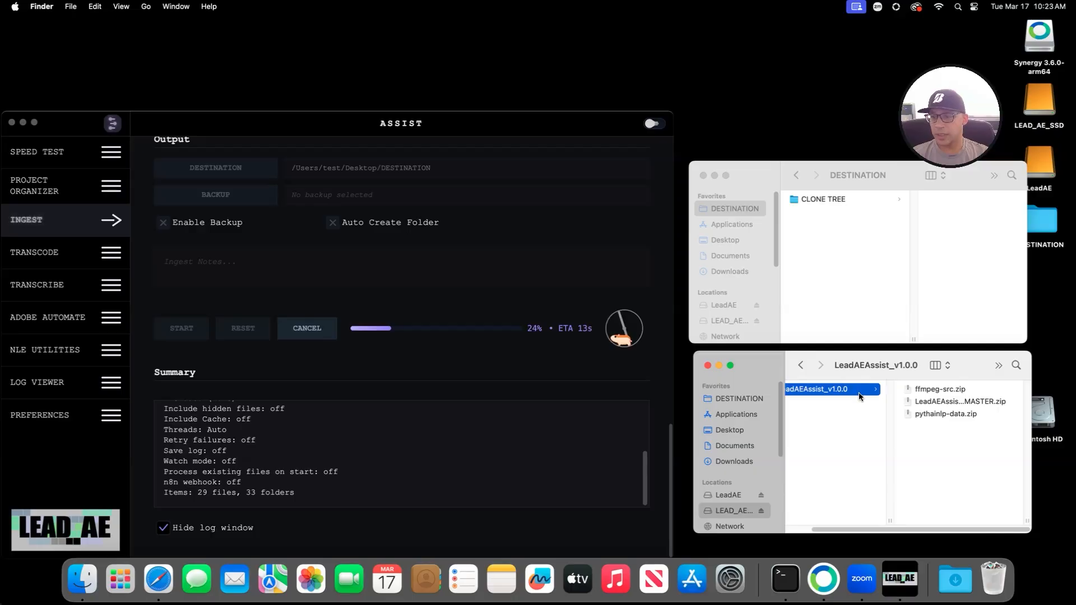
pyautogui.scroll(15, 409, 255)
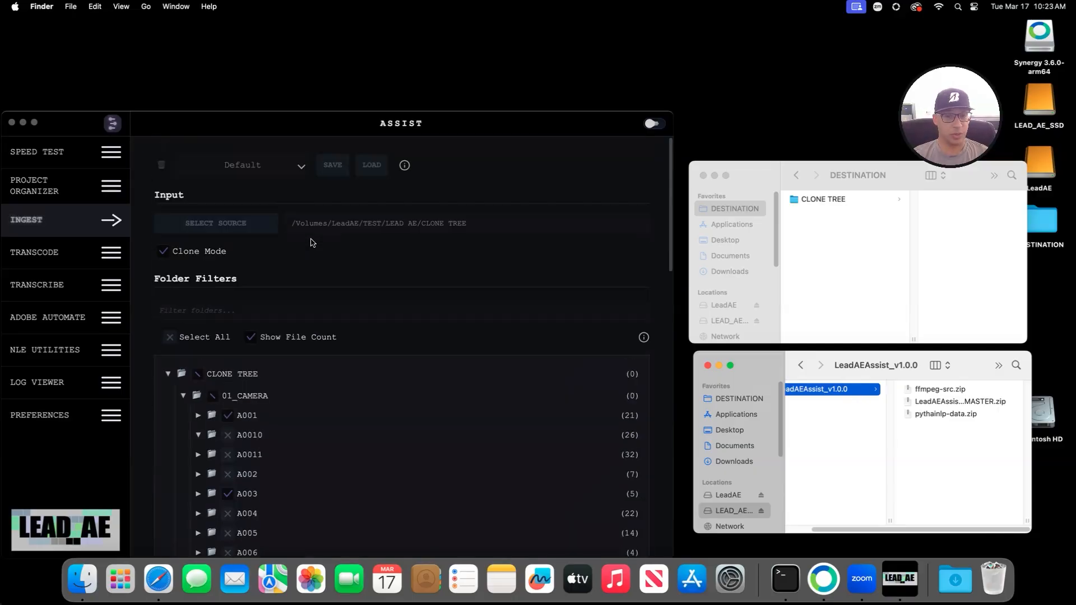
pyautogui.scroll(-15, 408, 255)
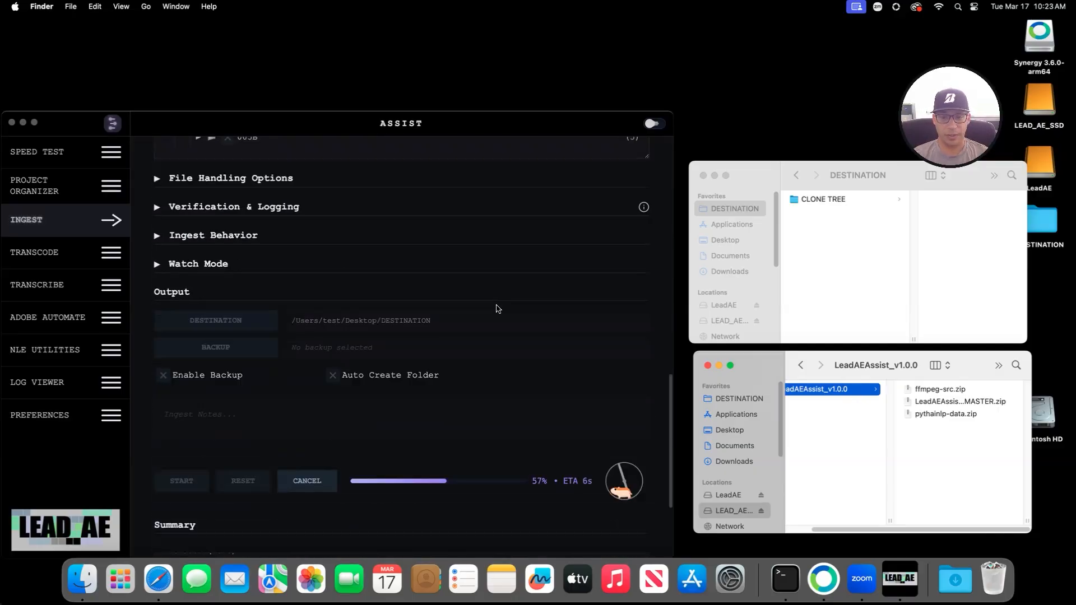
pyautogui.hscroll(-3, 924, 486)
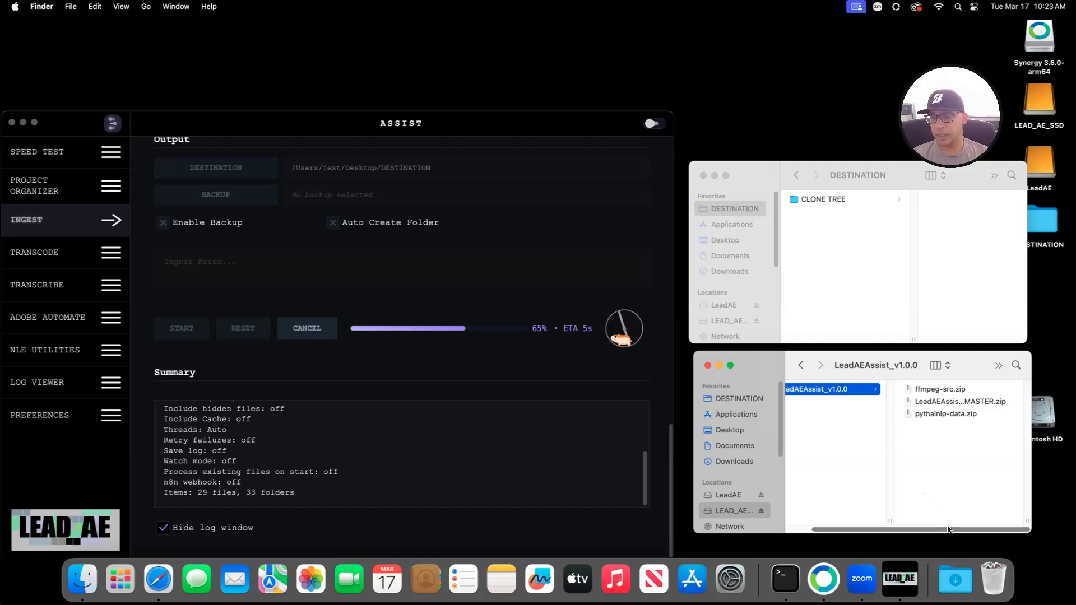
pyautogui.click(715, 495)
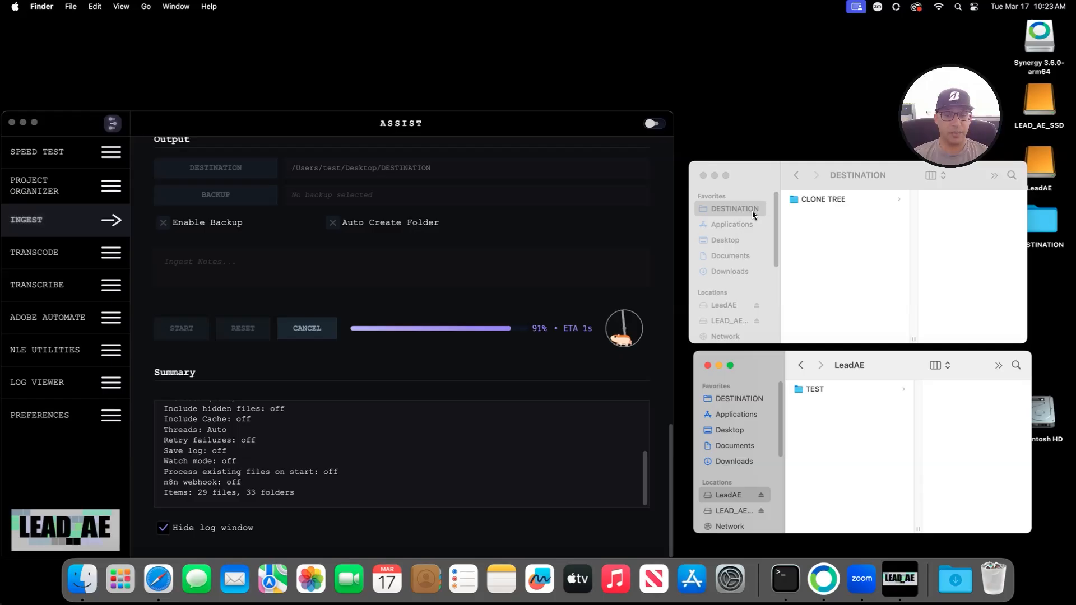
# Step: Inspect the copied CLONE TREE: 02_SOUND/001A/Logs and the A001 and A003 camera clips
pyautogui.click(811, 200)
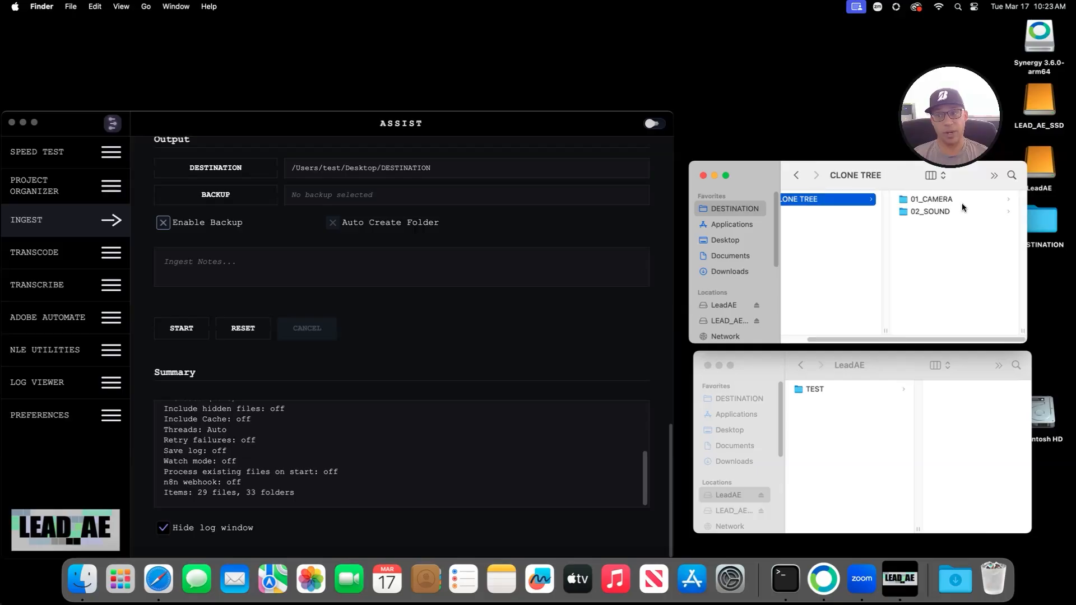
pyautogui.click(962, 201)
pyautogui.click(827, 211)
pyautogui.click(920, 200)
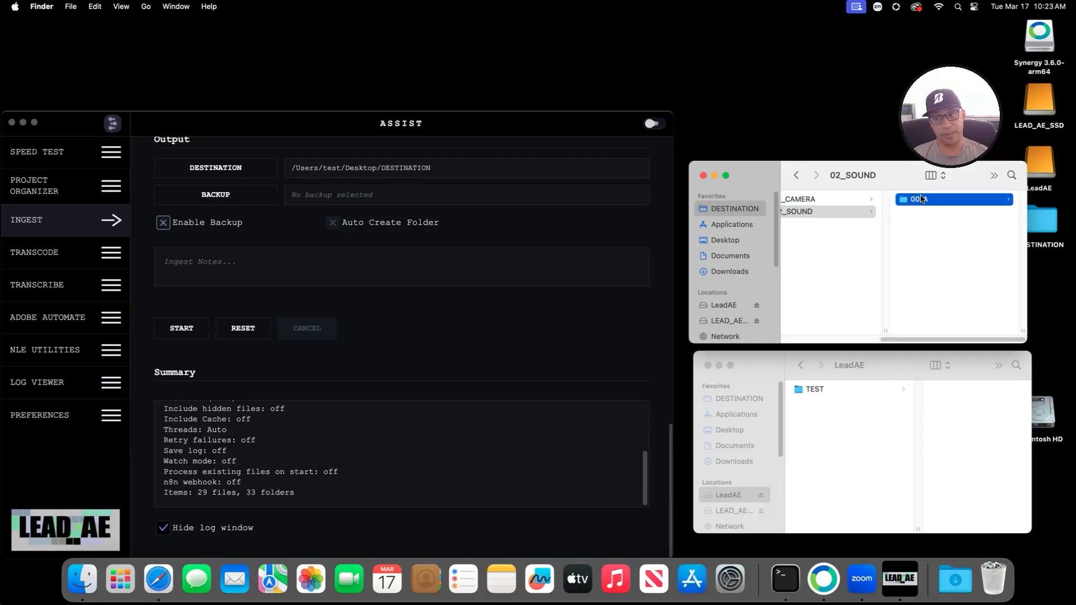
pyautogui.click(920, 200)
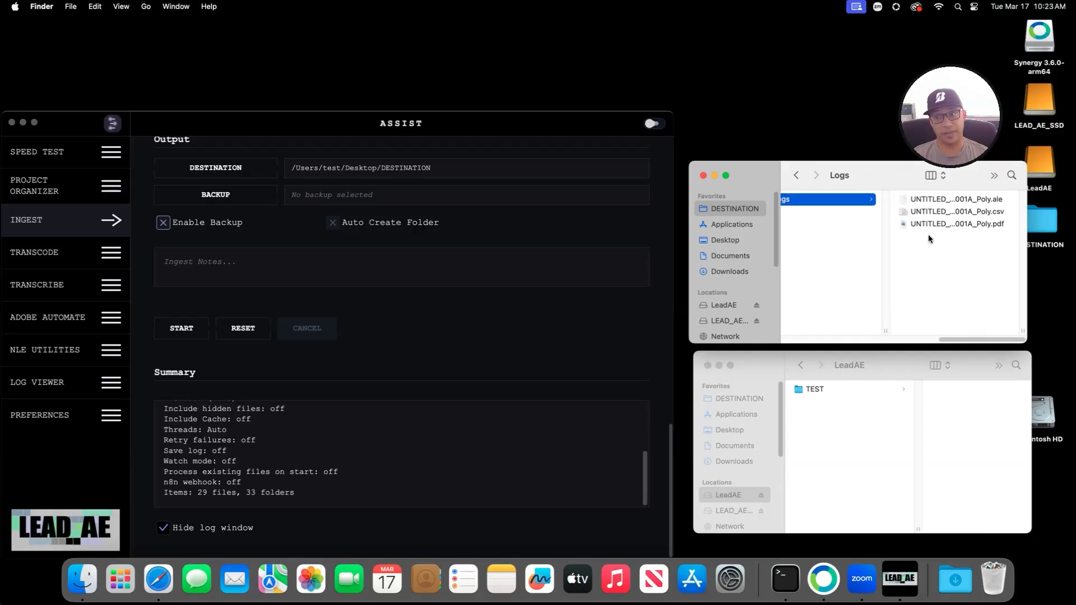
pyautogui.moveTo(981, 340); pyautogui.dragTo(908, 341)
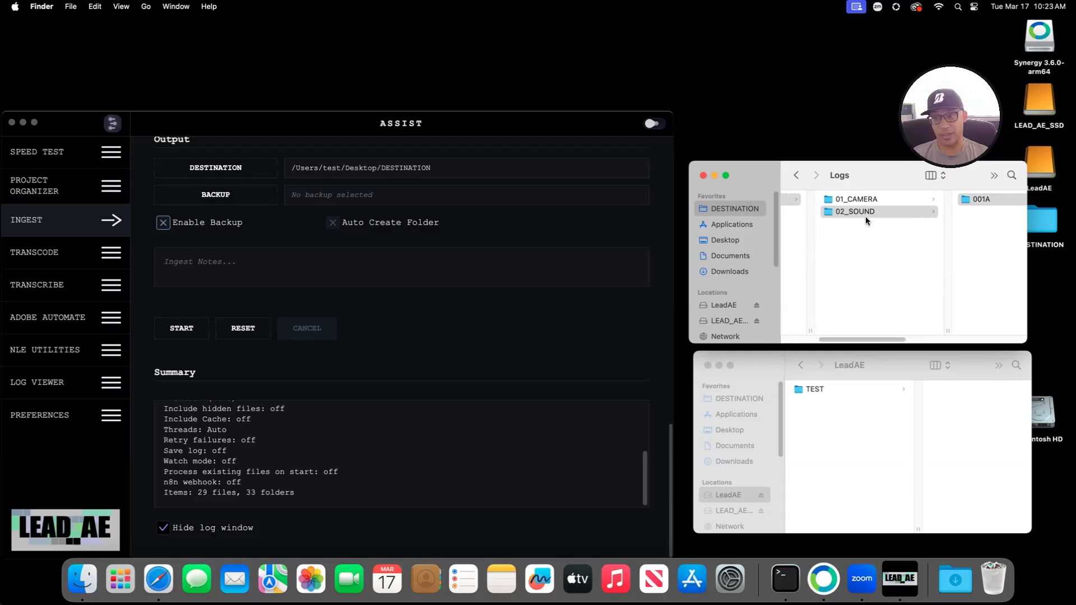
pyautogui.click(841, 200)
pyautogui.click(912, 199)
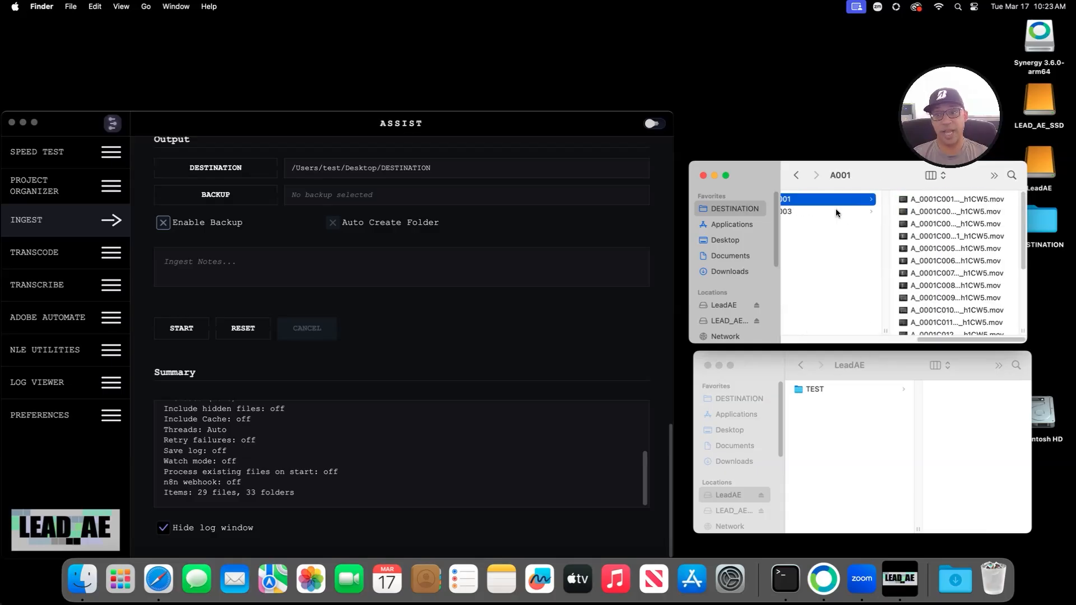
pyautogui.click(835, 211)
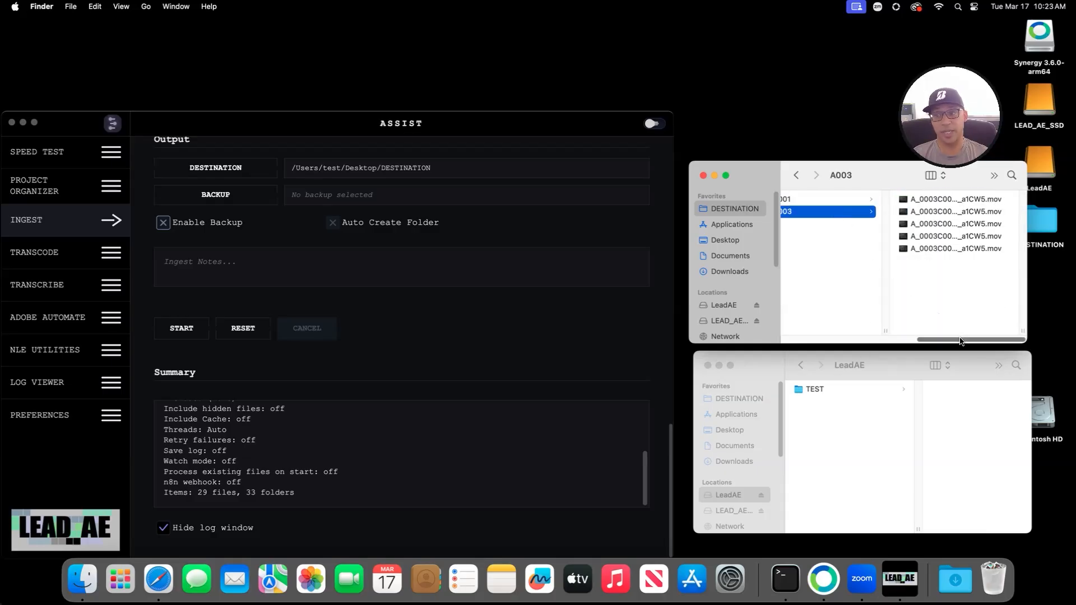
pyautogui.moveTo(959, 340)
pyautogui.mouseDown()
pyautogui.moveTo(839, 359)
pyautogui.moveTo(815, 352)
pyautogui.mouseUp()
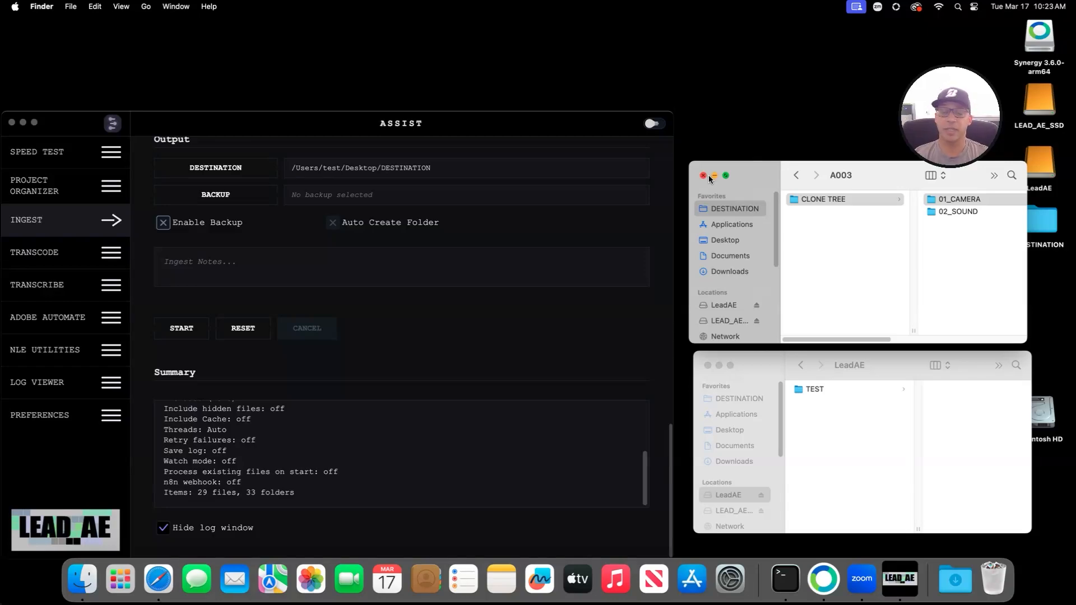
# Step: Move the copied CLONE TREE folder in DESTINATION to the Trash
pyautogui.scroll(2, 511, 274)
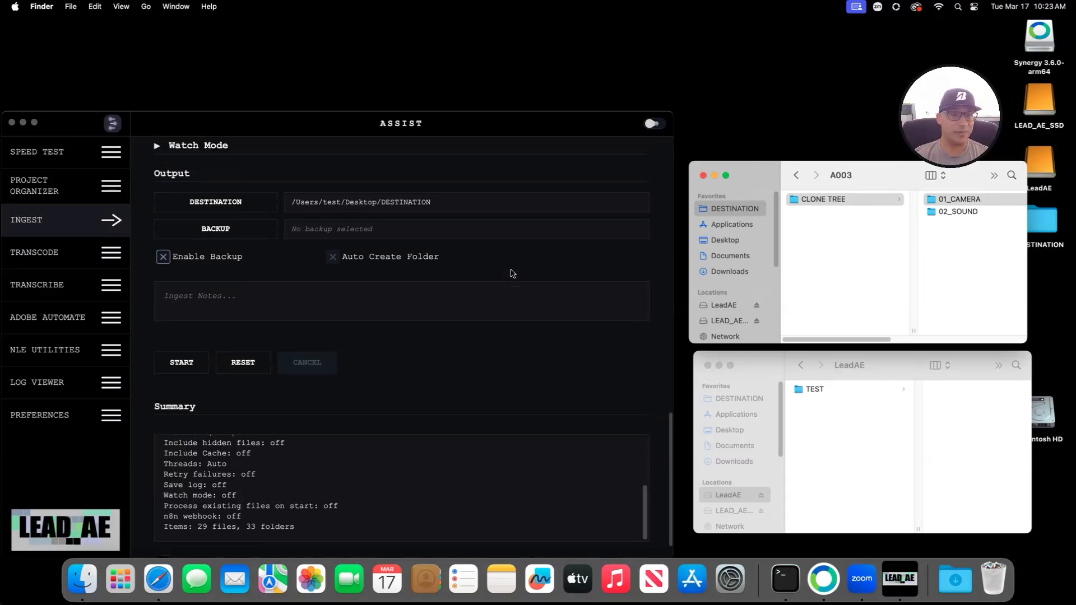
pyautogui.scroll(10, 511, 273)
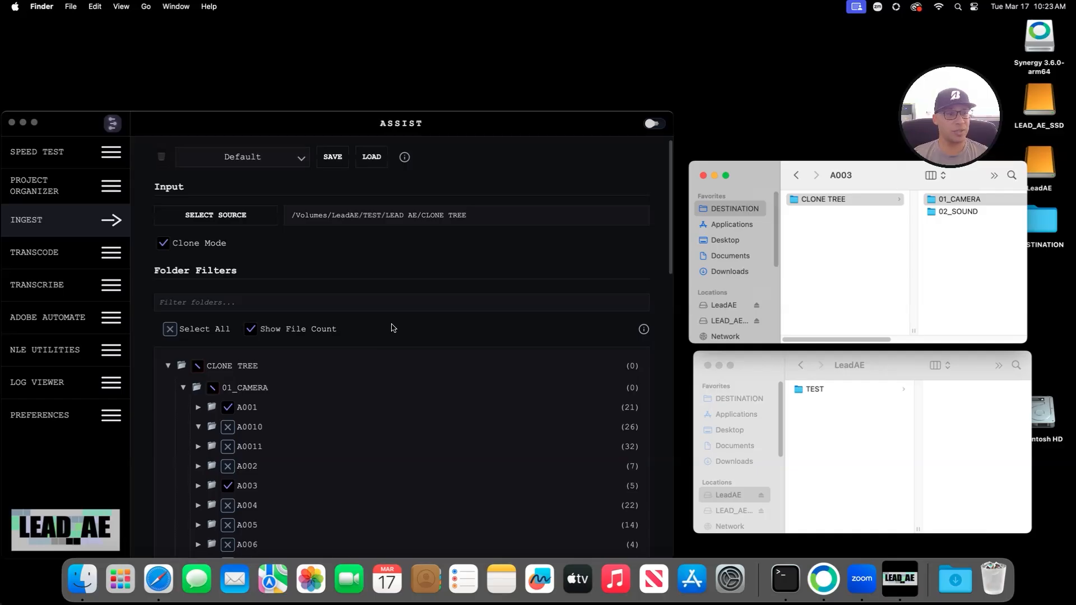
pyautogui.scroll(1, 387, 330)
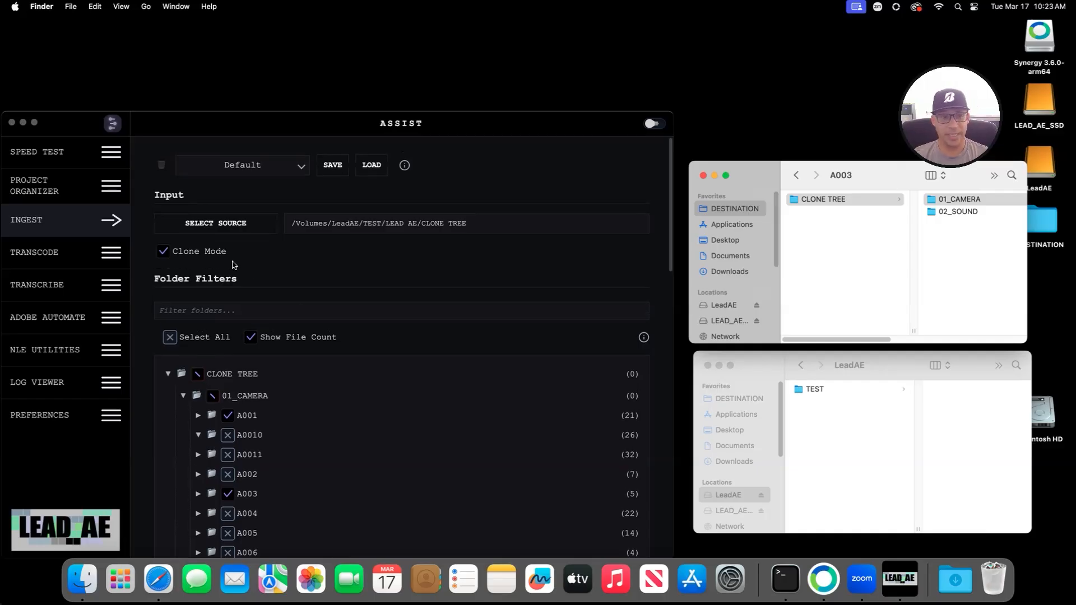
pyautogui.click(200, 279)
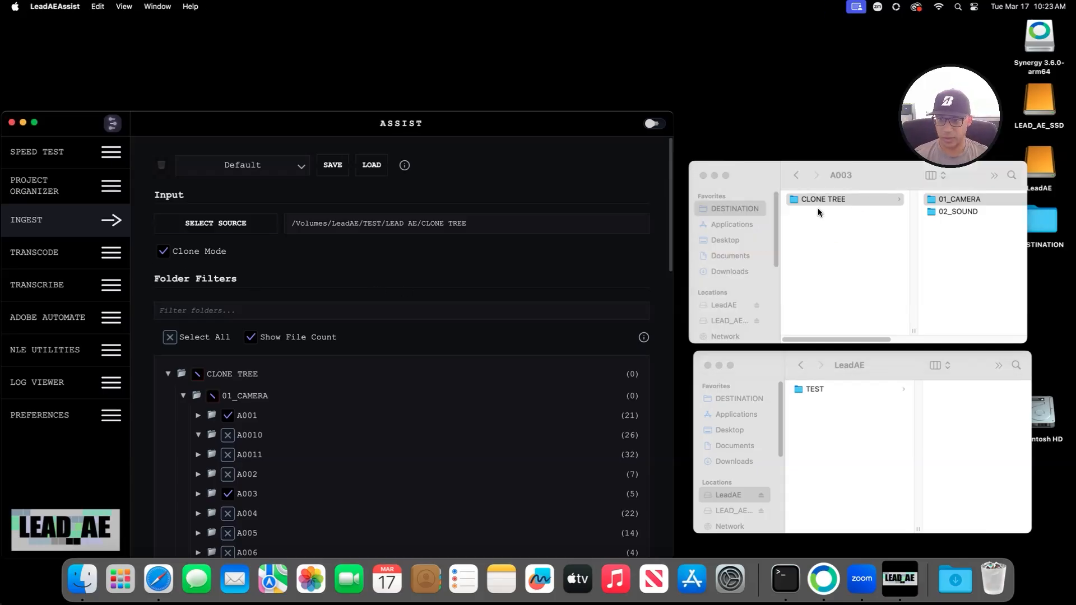
pyautogui.rightClick(801, 199)
pyautogui.click(852, 233)
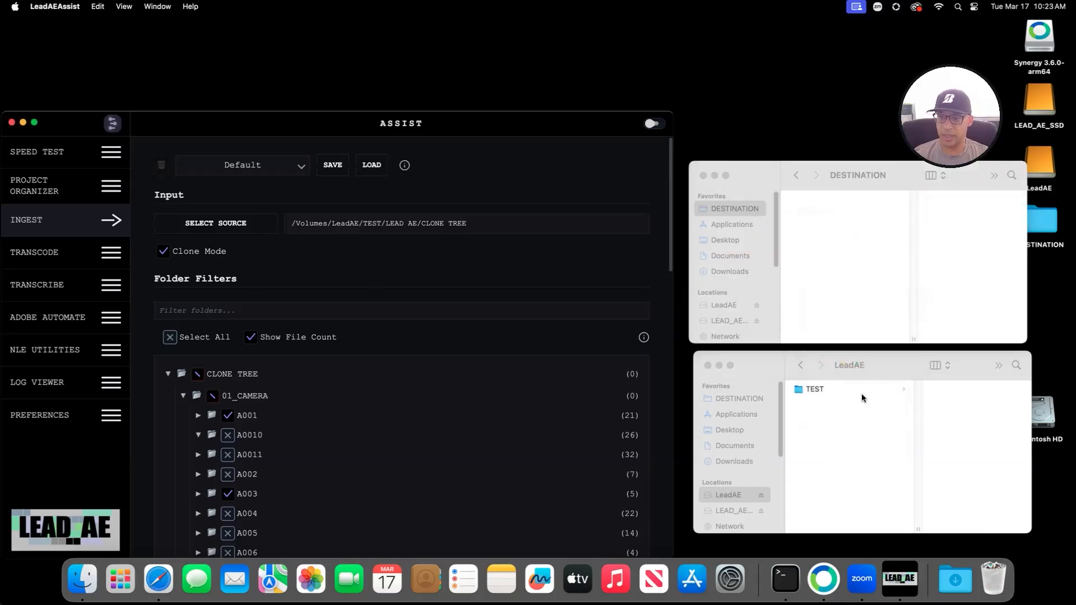
# Step: Turn off Clone Mode in the Ingest panel
pyautogui.click(730, 496)
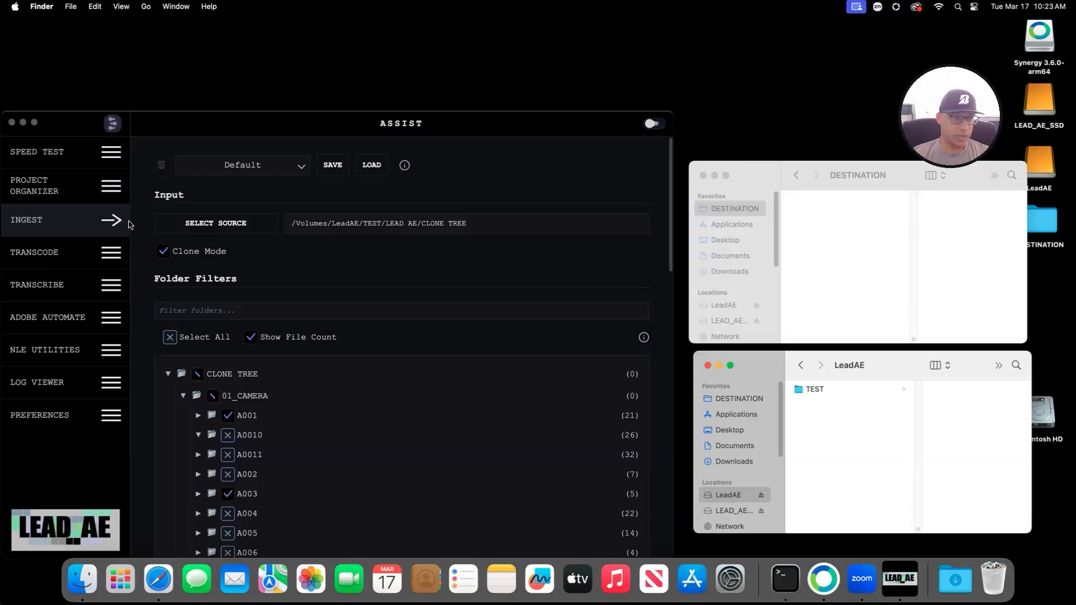
pyautogui.click(164, 253)
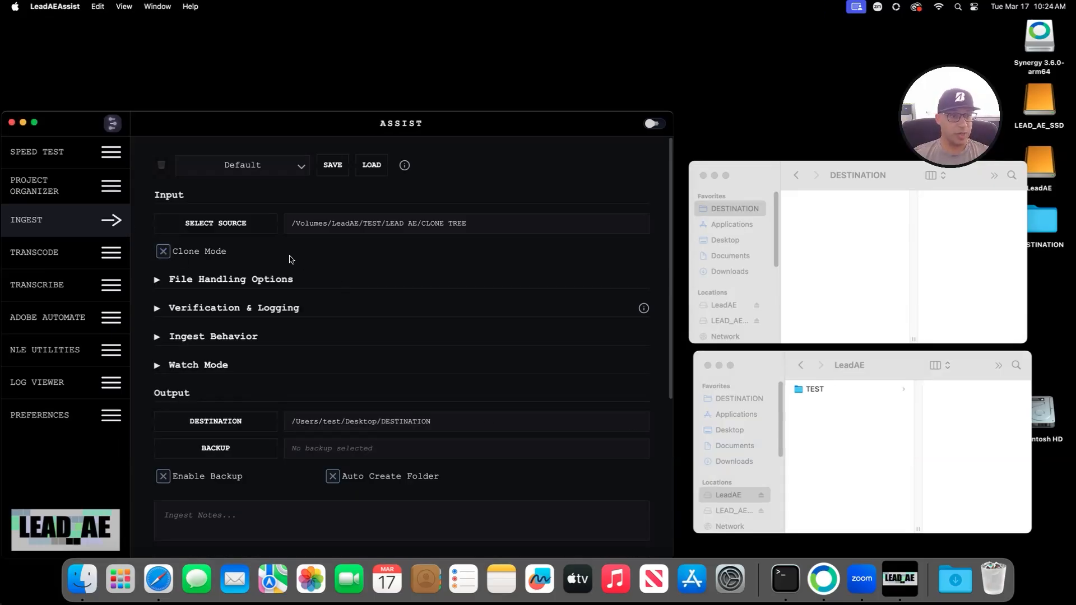
pyautogui.scroll(-5, 305, 336)
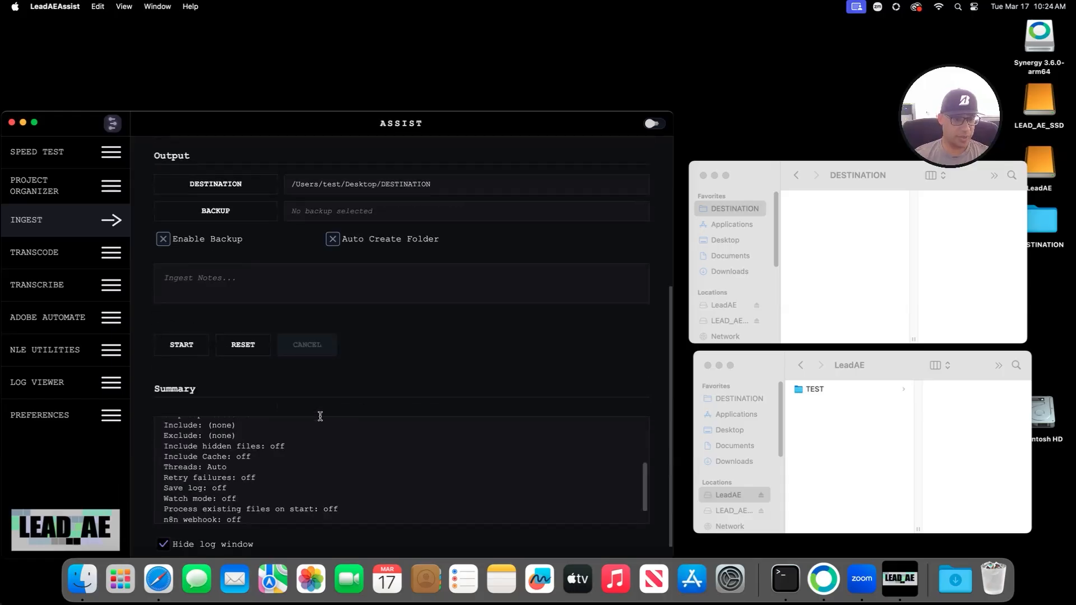
# Step: Reset the ingest settings, then check Enable Watch Mode in the Watch Mode section
pyautogui.click(242, 333)
pyautogui.scroll(5, 448, 357)
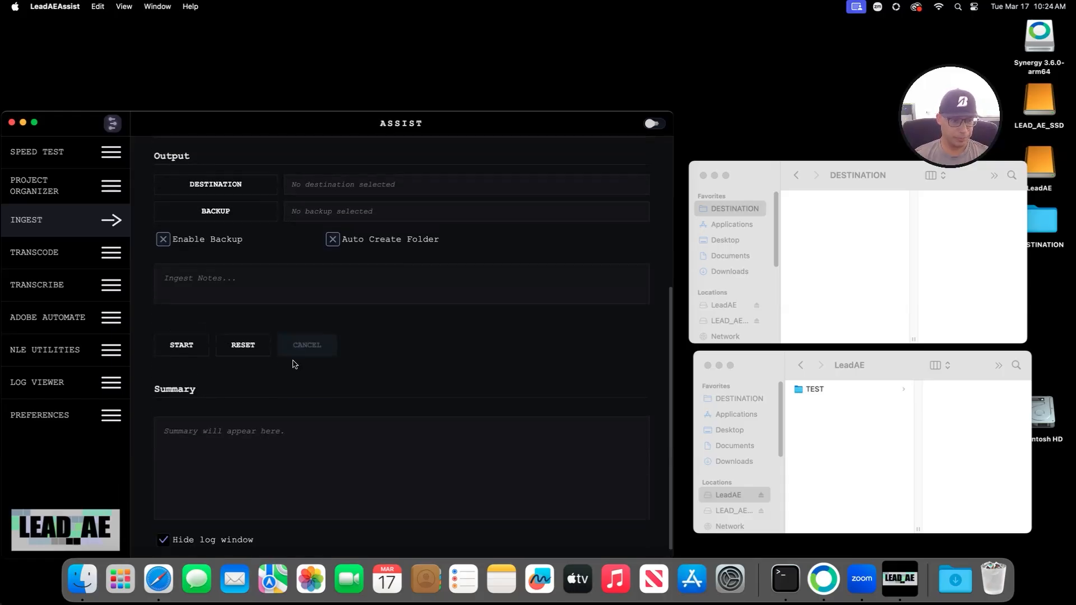
pyautogui.click(157, 365)
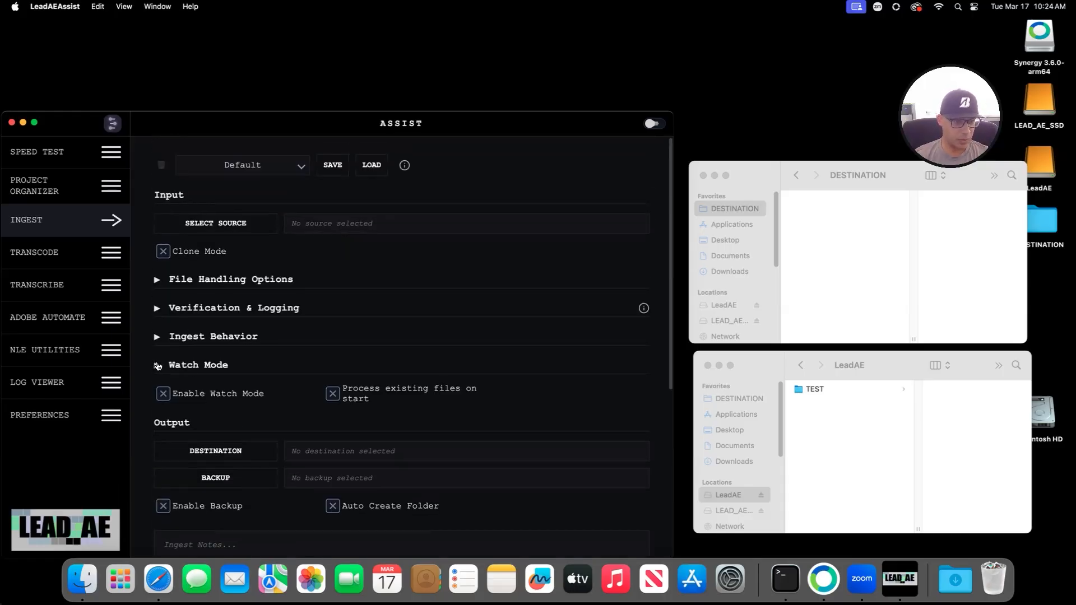
pyautogui.click(164, 393)
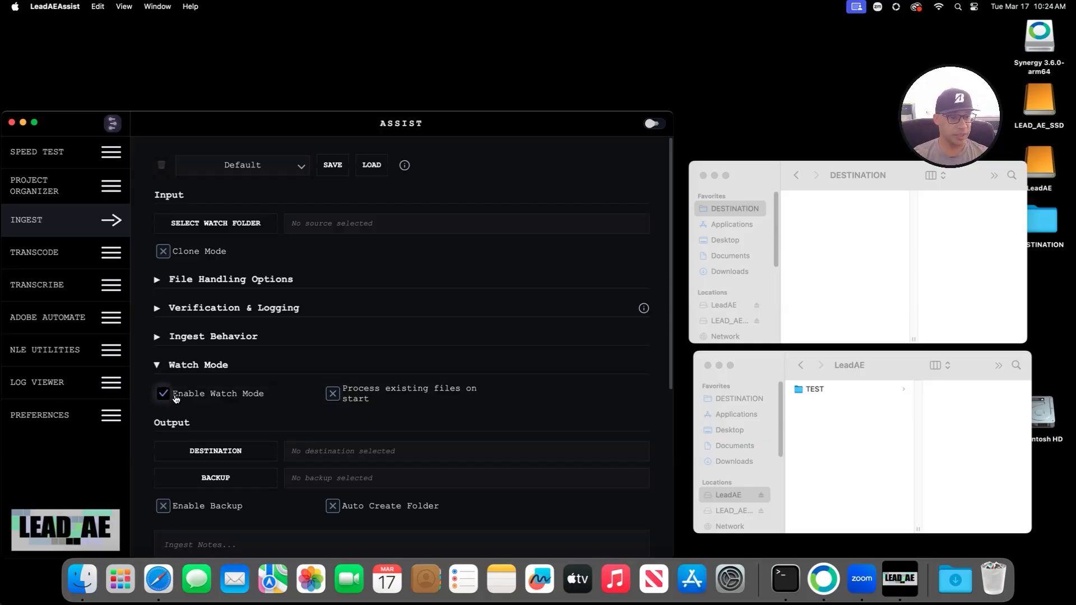
# Step: Set the watch folder to /Volumes/LEAD_AE_SSD
pyautogui.click(213, 224)
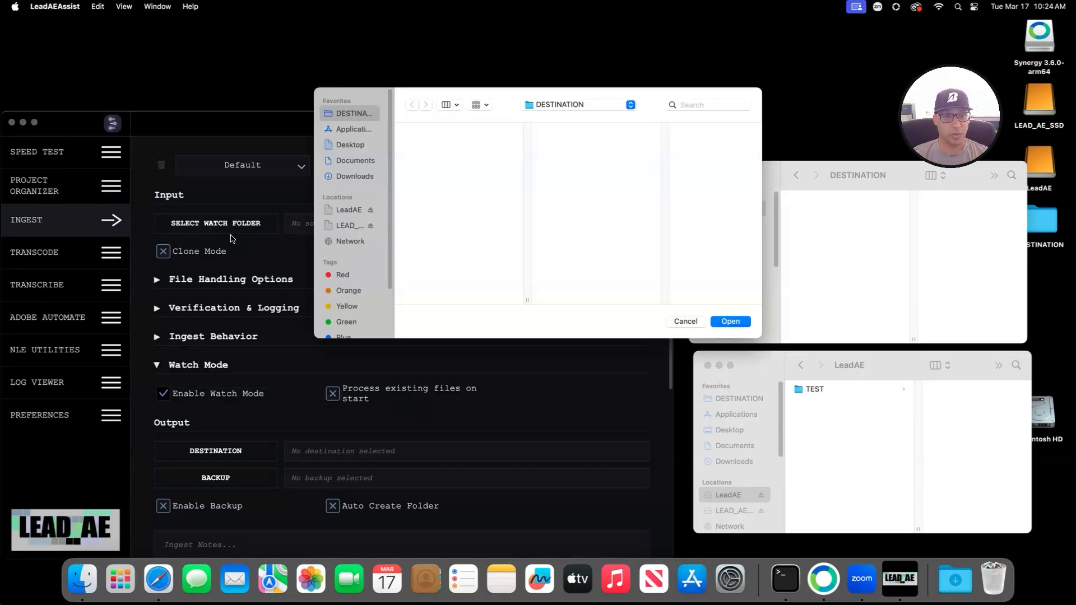
pyautogui.click(340, 227)
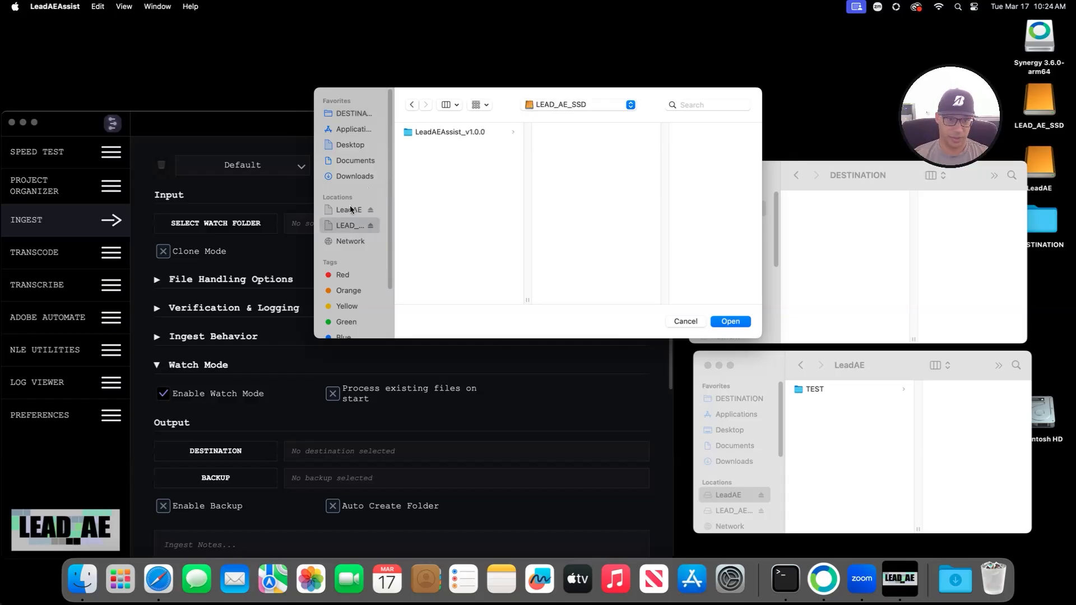
pyautogui.click(352, 209)
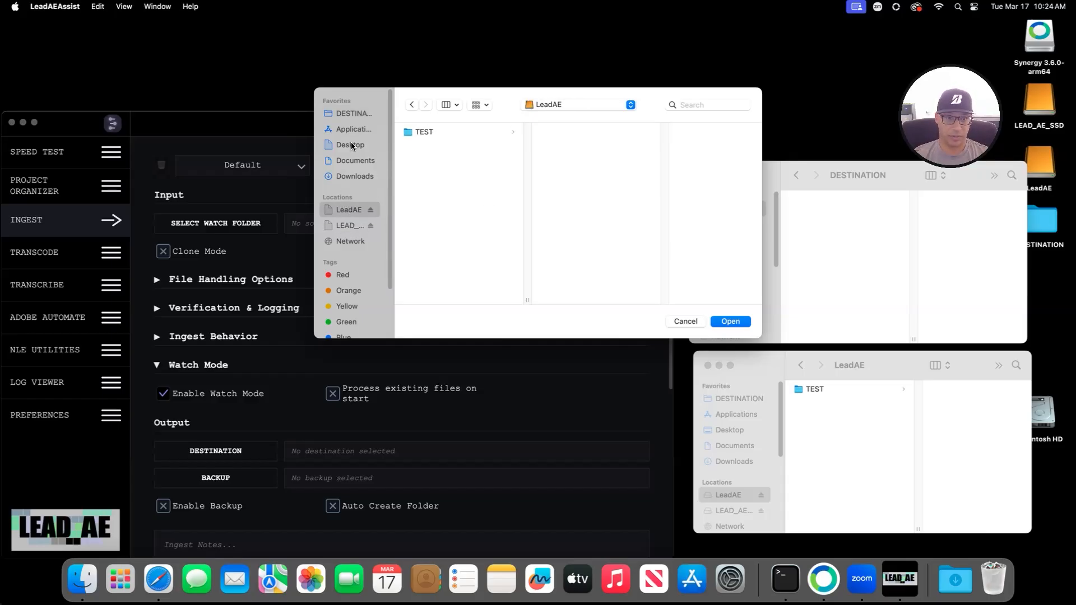
pyautogui.click(348, 162)
pyautogui.click(359, 115)
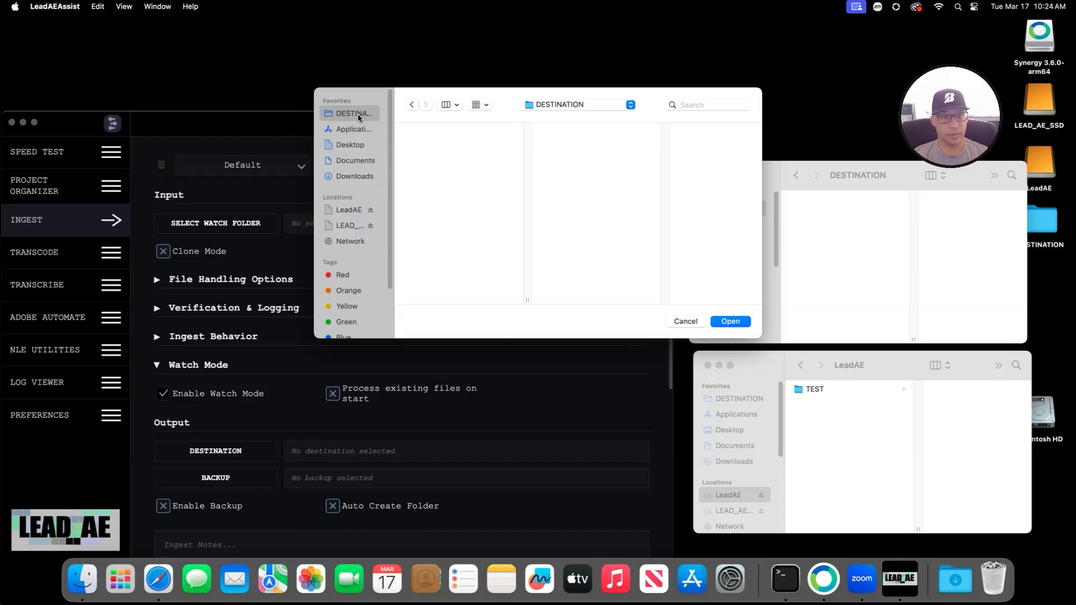
pyautogui.click(350, 213)
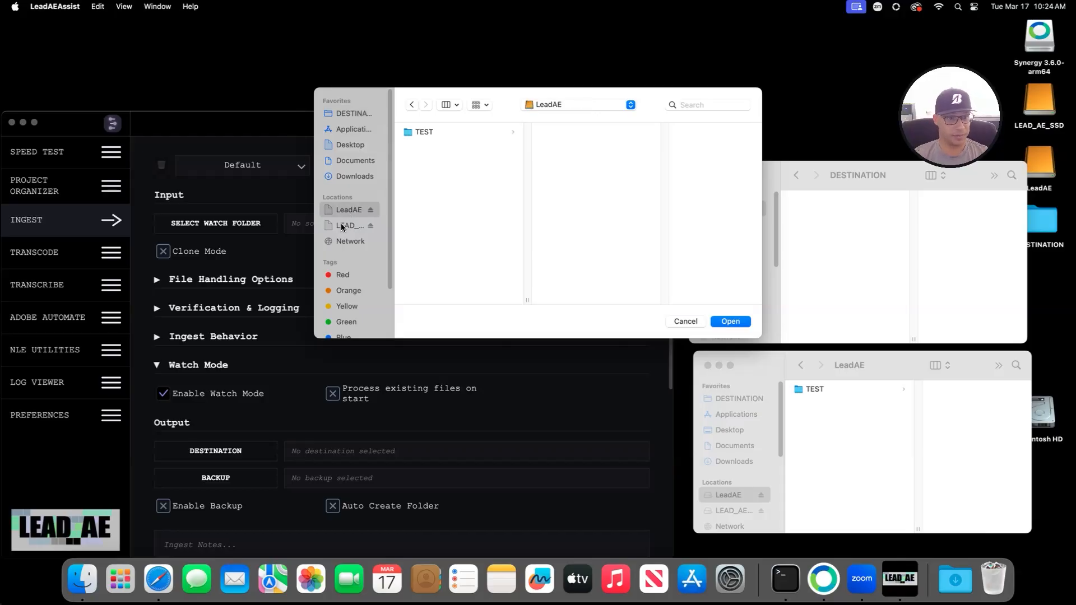
pyautogui.click(343, 226)
pyautogui.click(739, 324)
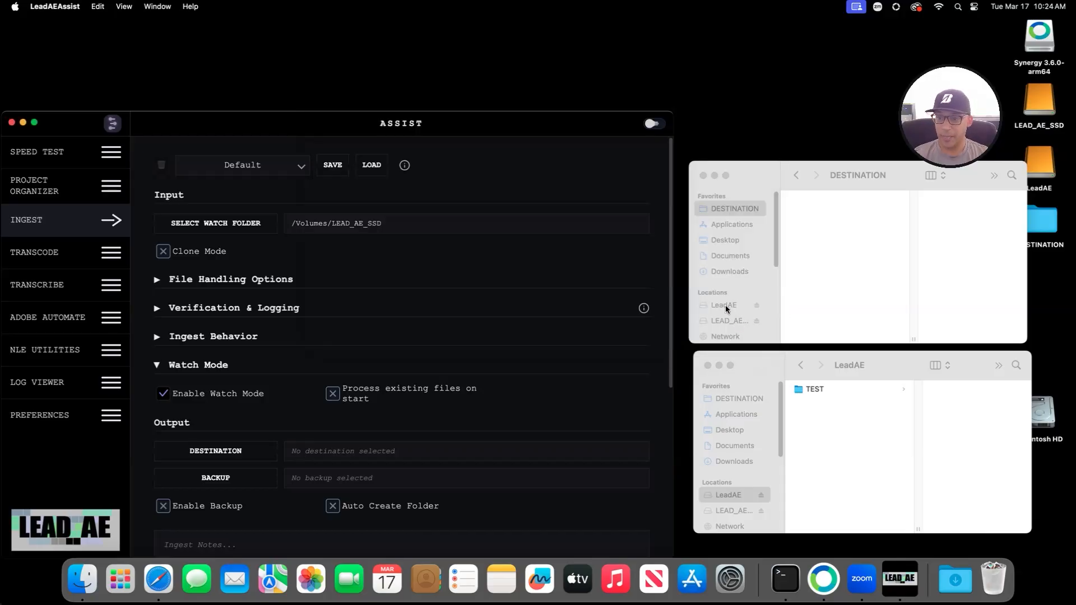
# Step: Set the ingest destination to /Users/test/Desktop/DESTINATION
pyautogui.click(219, 451)
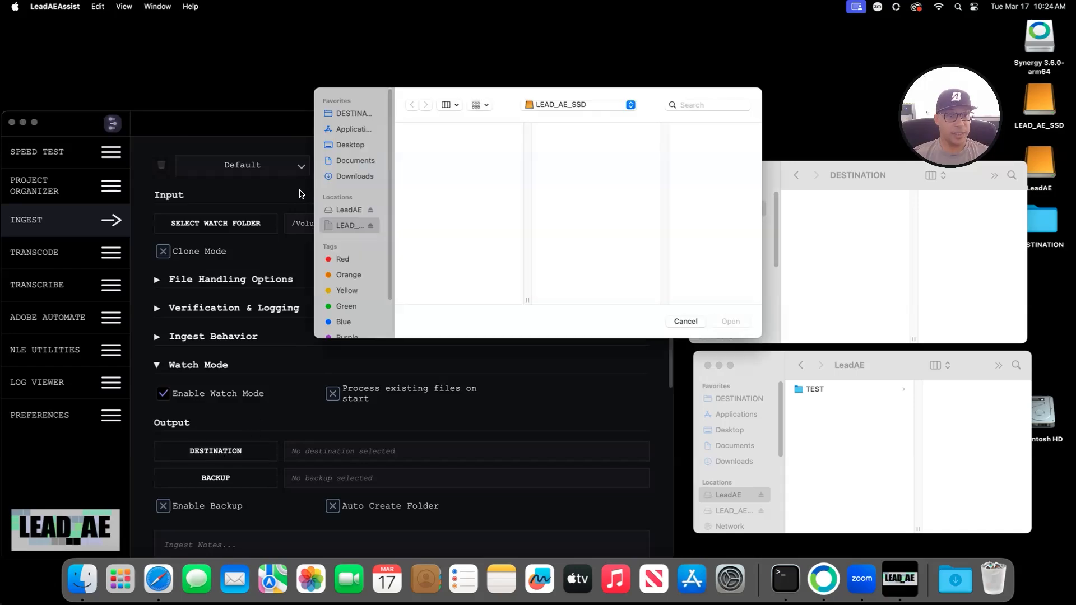
pyautogui.click(358, 115)
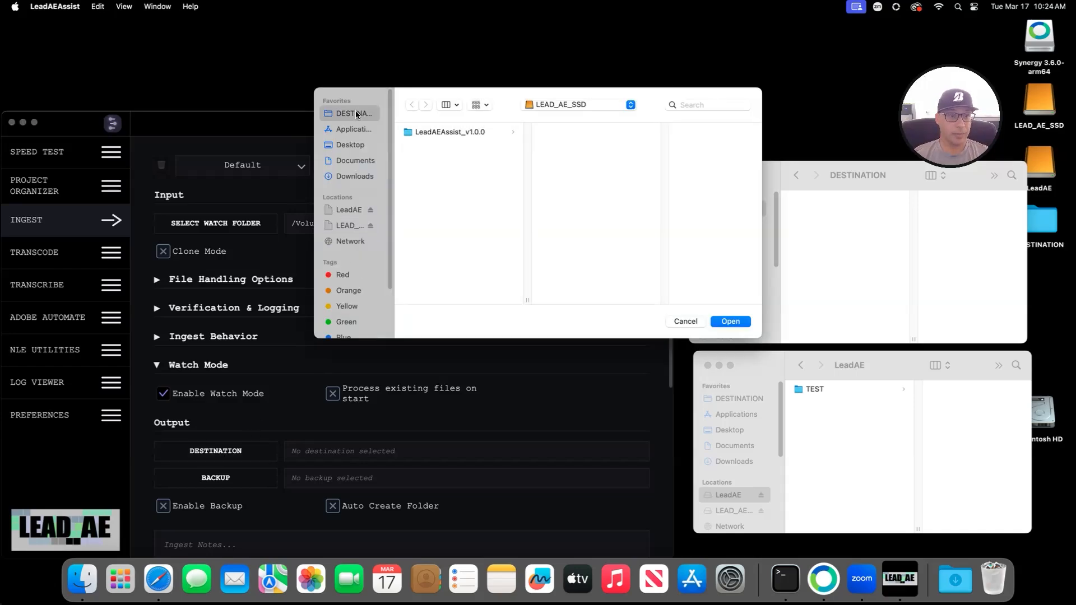
pyautogui.click(730, 321)
pyautogui.scroll(-5, 344, 396)
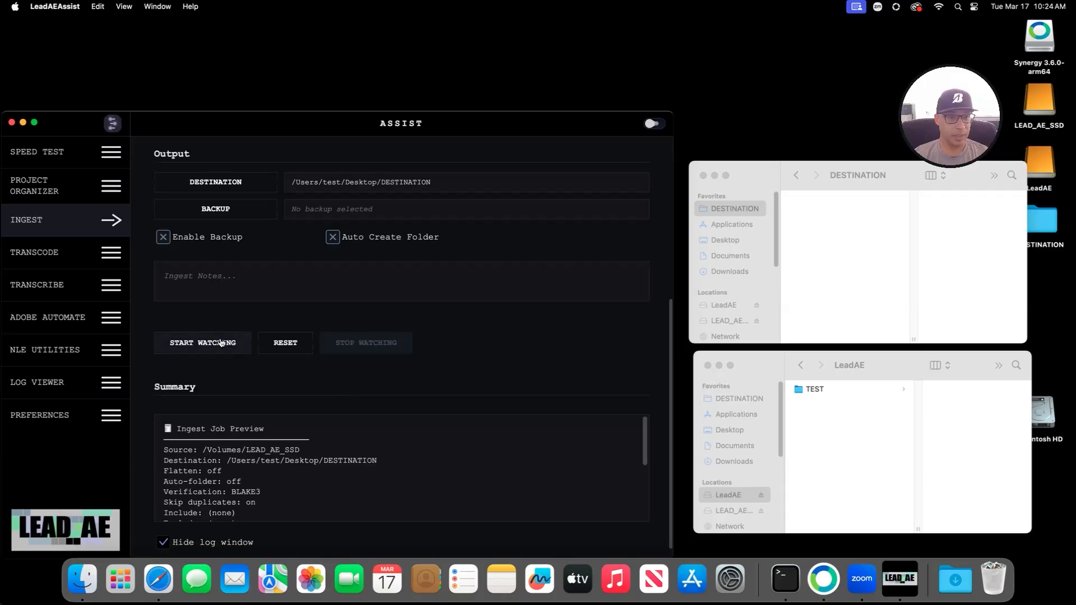
# Step: Start watching LEAD_AE_SSD and unhide the log to confirm the watcher is ready
pyautogui.click(212, 343)
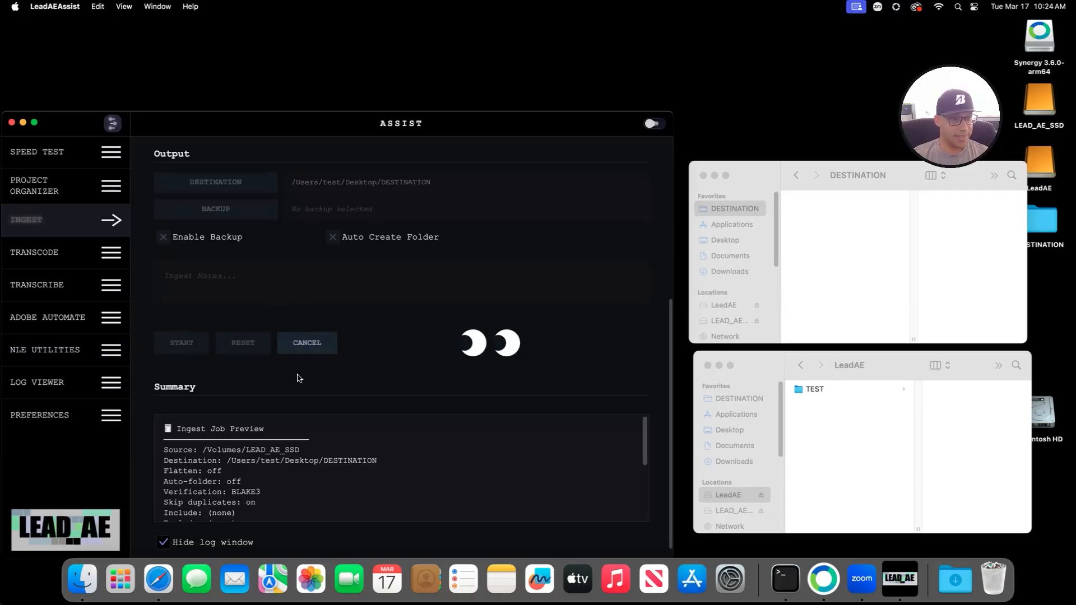
pyautogui.scroll(4, 275, 388)
pyautogui.scroll(-4, 274, 388)
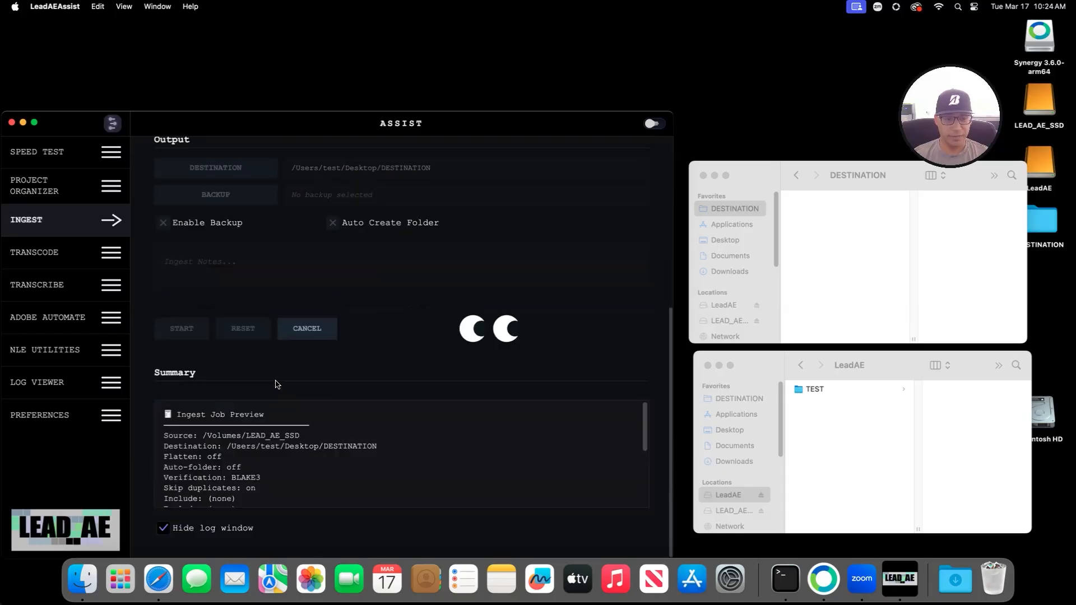
pyautogui.scroll(-5, 366, 460)
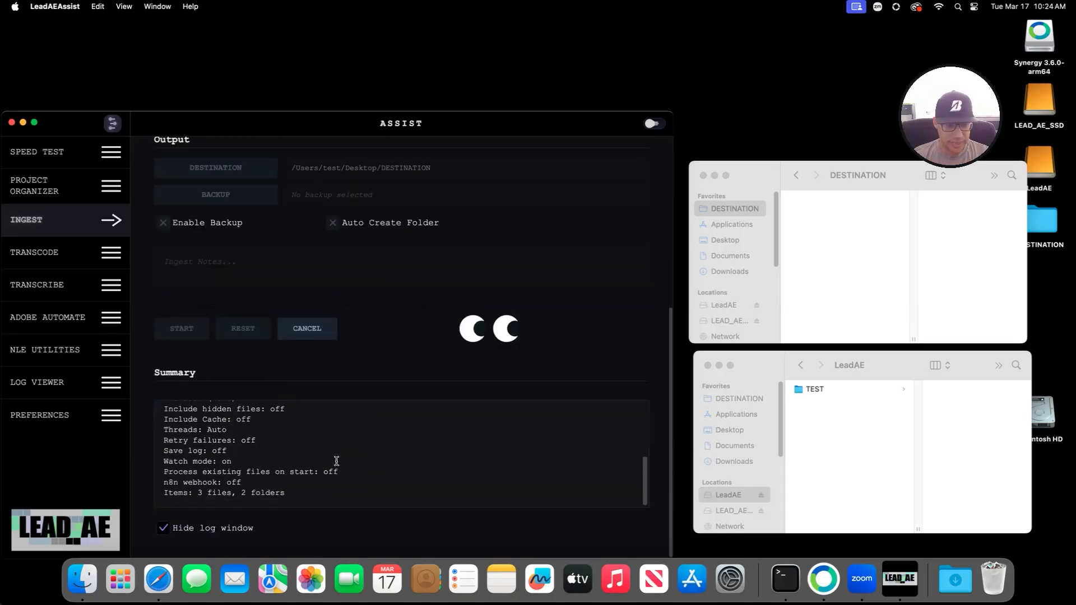
pyautogui.click(163, 529)
pyautogui.scroll(-3, 306, 510)
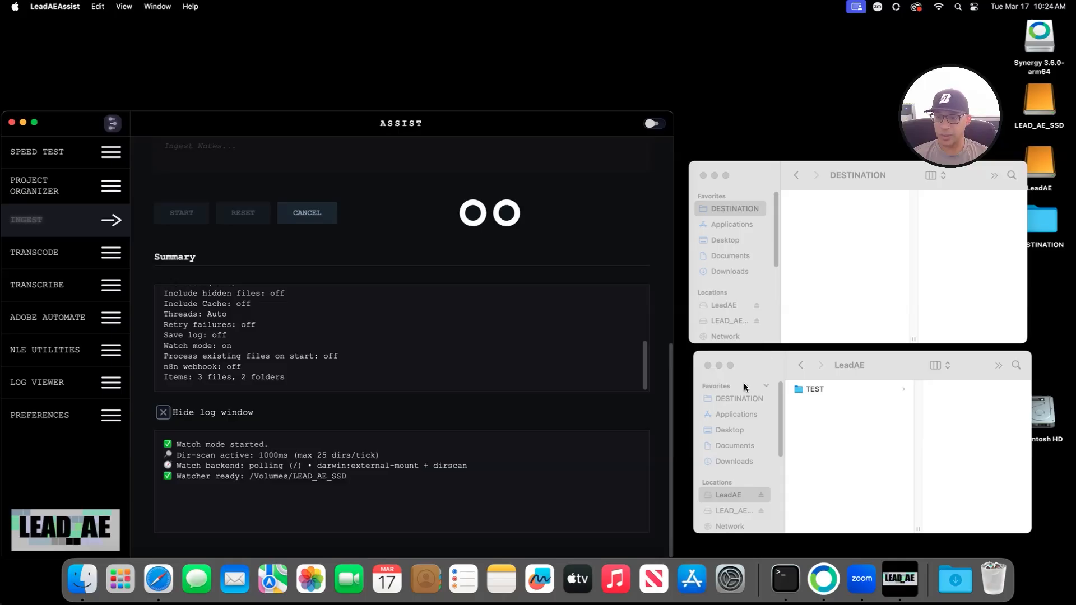
pyautogui.click(829, 389)
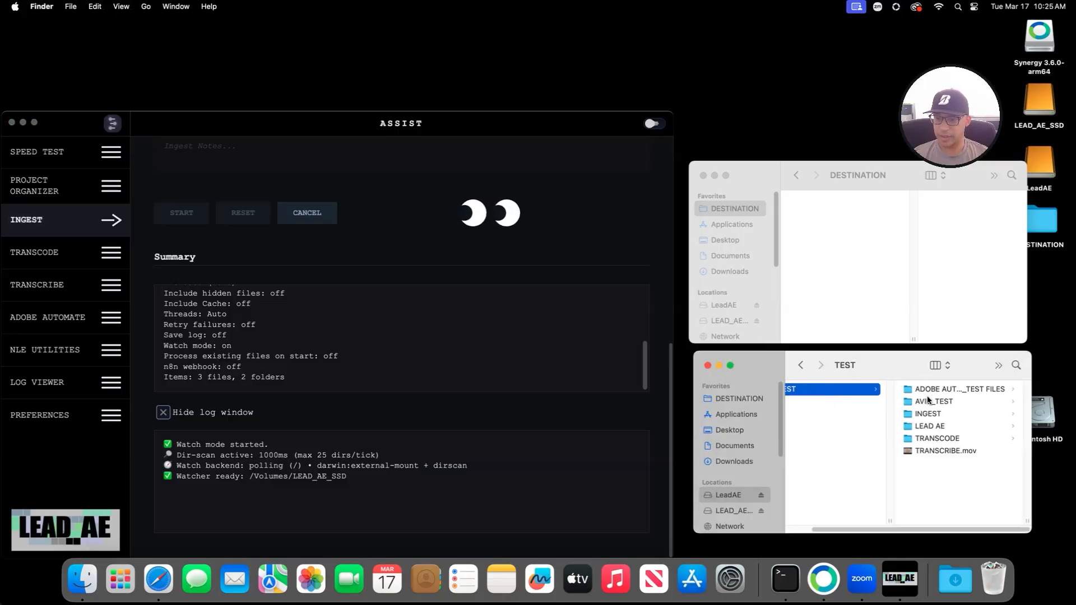
# Step: In the lower Finder window, open TEST > INGEST and select the three TEST movies
pyautogui.click(917, 426)
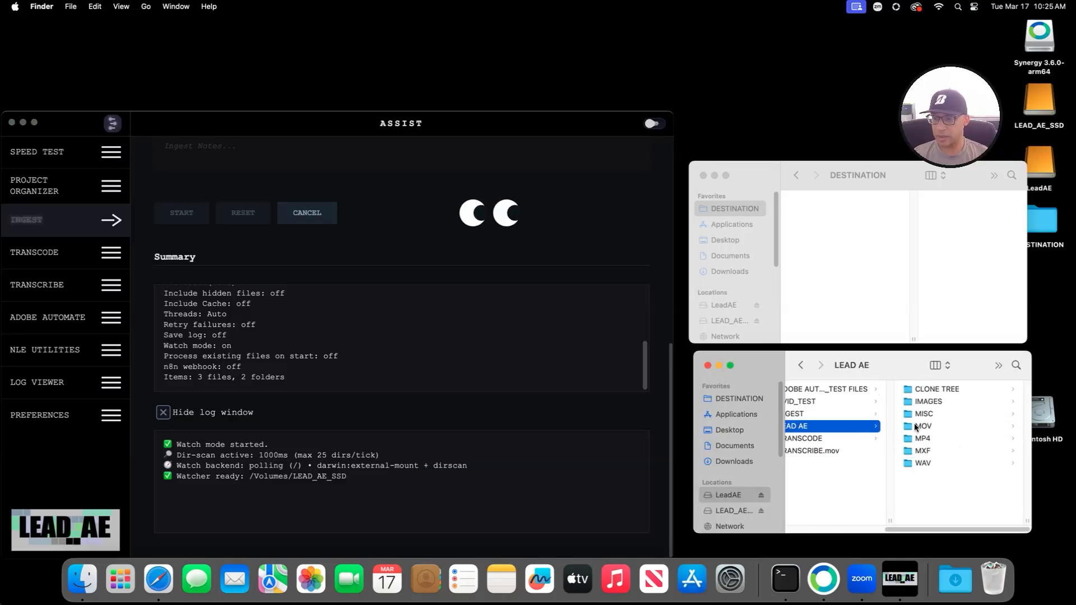
pyautogui.click(809, 412)
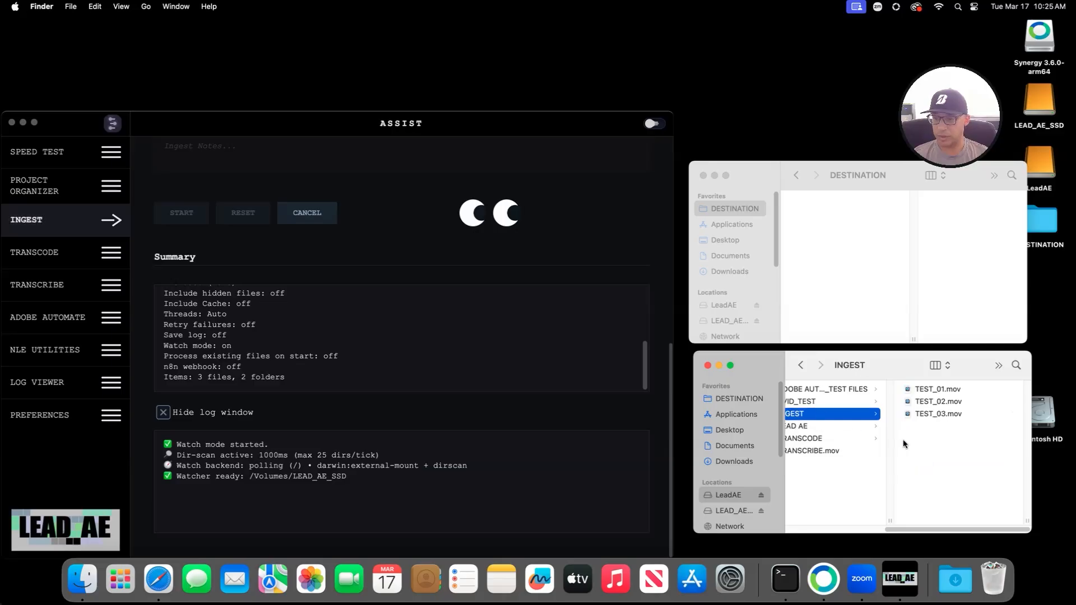
pyautogui.moveTo(942, 440); pyautogui.dragTo(931, 377)
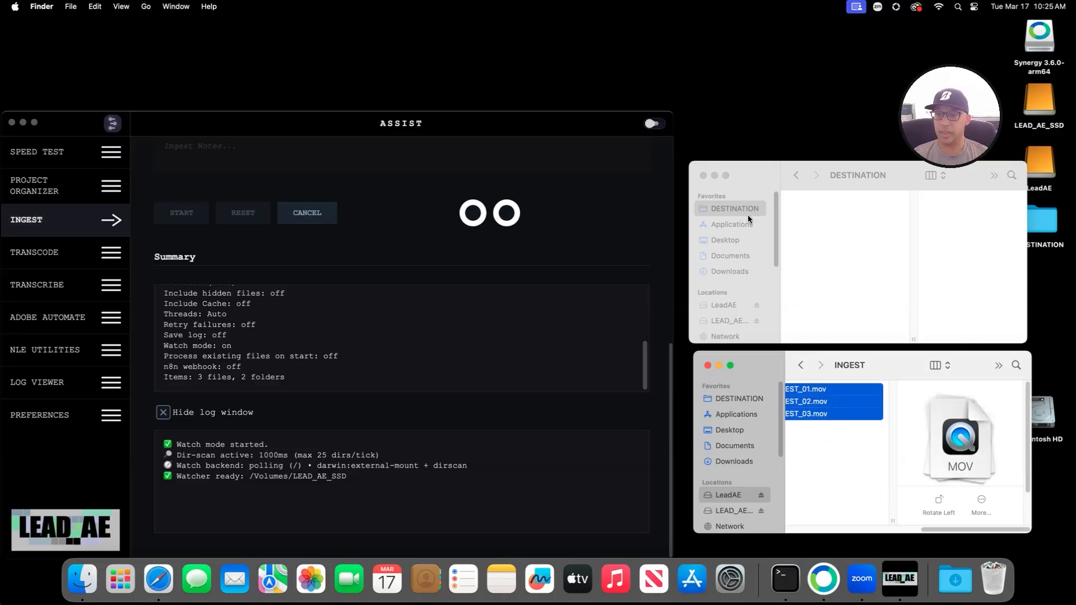
# Step: Copy TEST_01–03.mov onto LEAD_AE_SSD, then show DESTINATION in both Finder windows
pyautogui.click(728, 274)
pyautogui.click(724, 306)
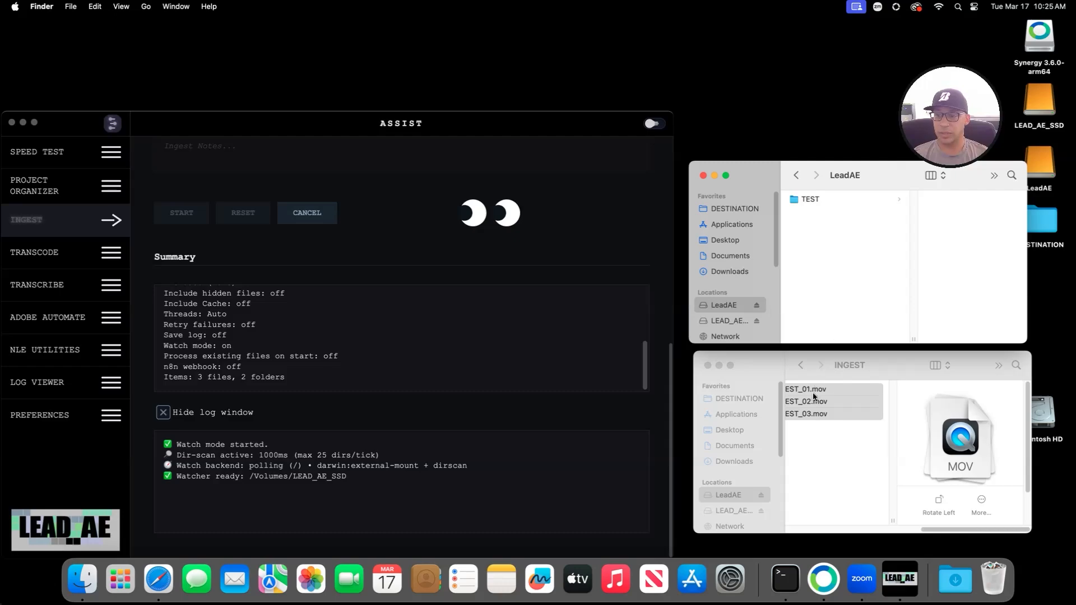
pyautogui.click(724, 320)
pyautogui.moveTo(807, 402); pyautogui.dragTo(852, 277)
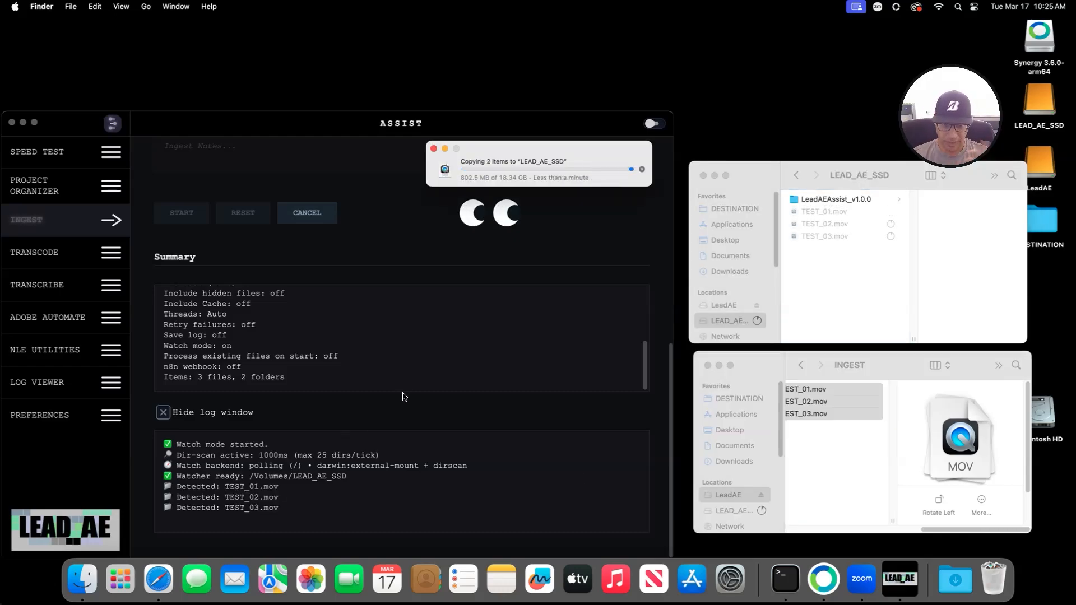
pyautogui.click(744, 398)
pyautogui.click(733, 208)
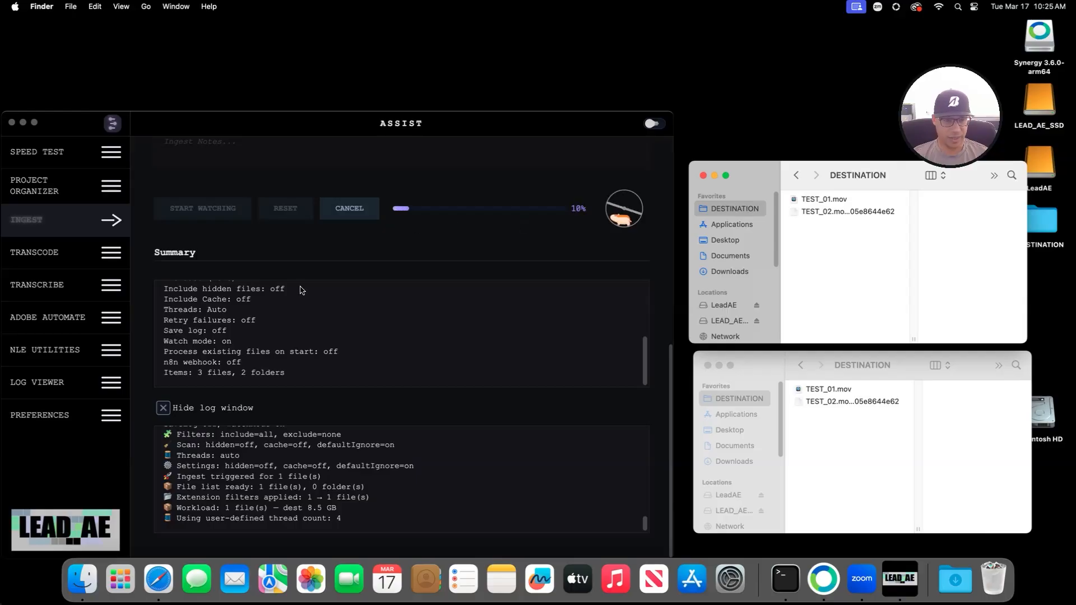
# Step: Follow the Ingest progress and log until TEST_01–03.mov finish copying with verification passed
pyautogui.scroll(6, 442, 386)
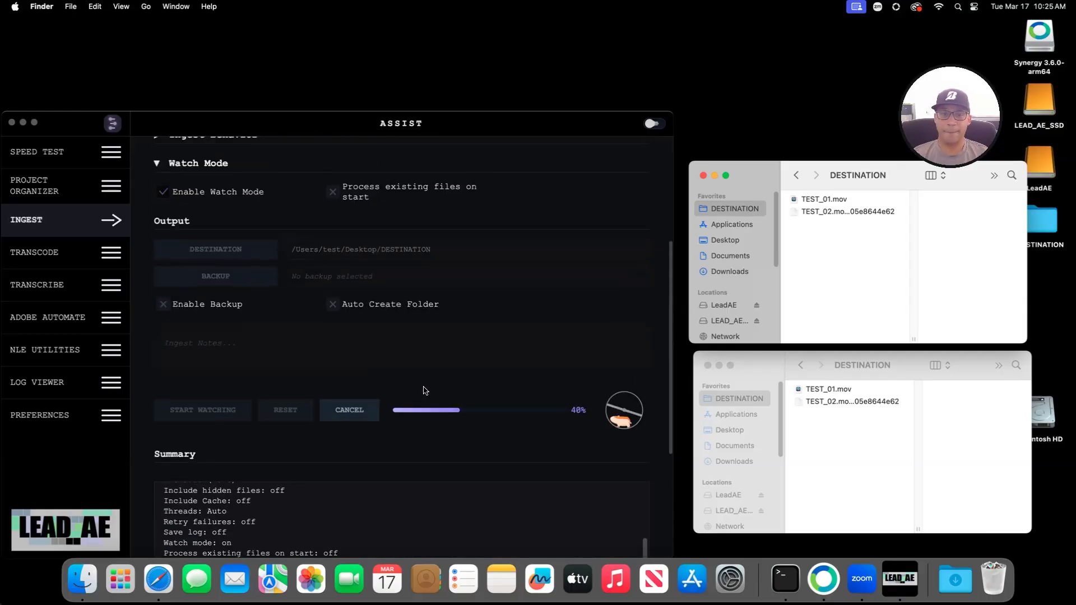
pyautogui.scroll(-6, 423, 387)
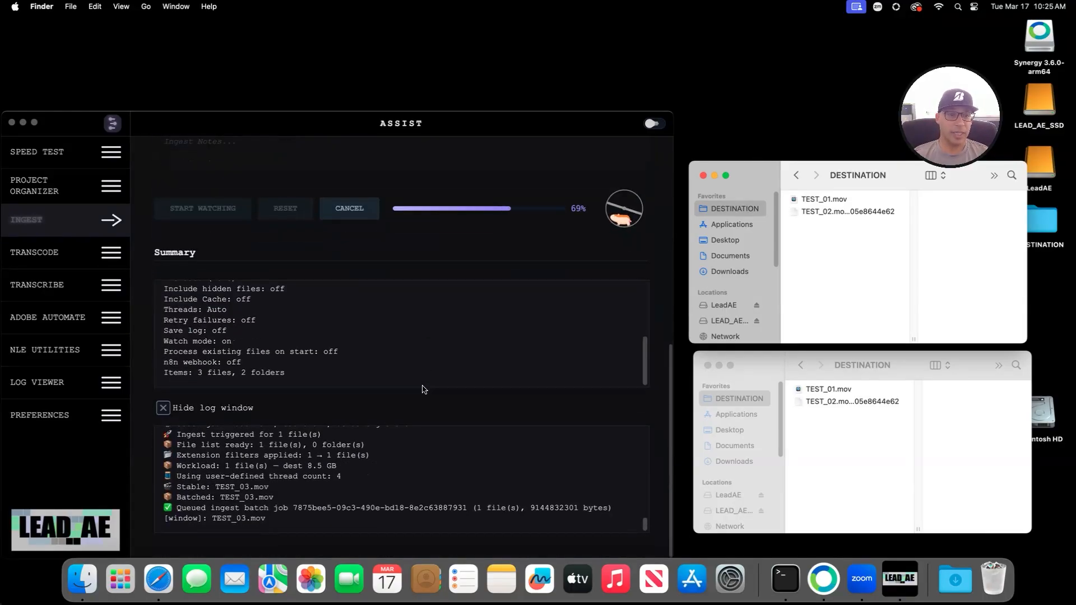
pyautogui.scroll(6, 410, 389)
pyautogui.scroll(2, 217, 248)
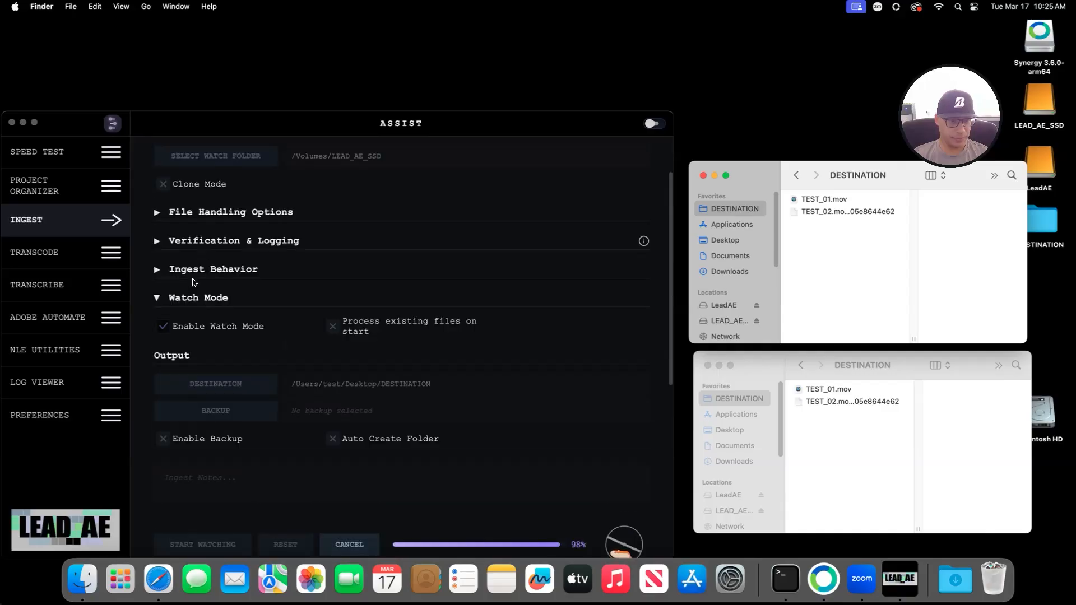
pyautogui.click(157, 270)
pyautogui.scroll(-10, 432, 418)
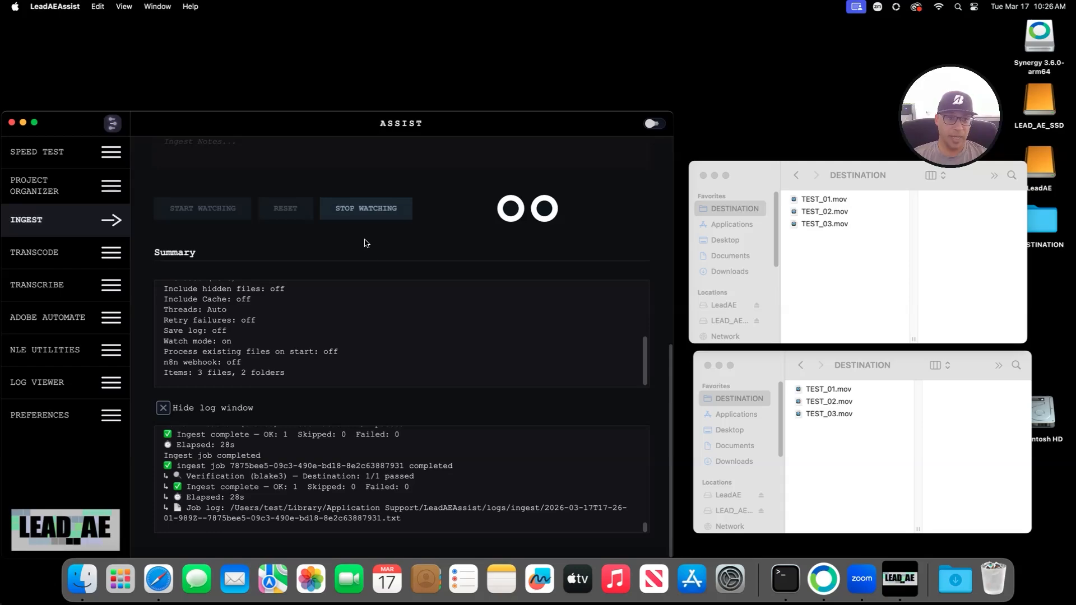
# Step: Stop watching, hide the log, and trash TEST_01–03.mov from DESTINATION
pyautogui.click(374, 213)
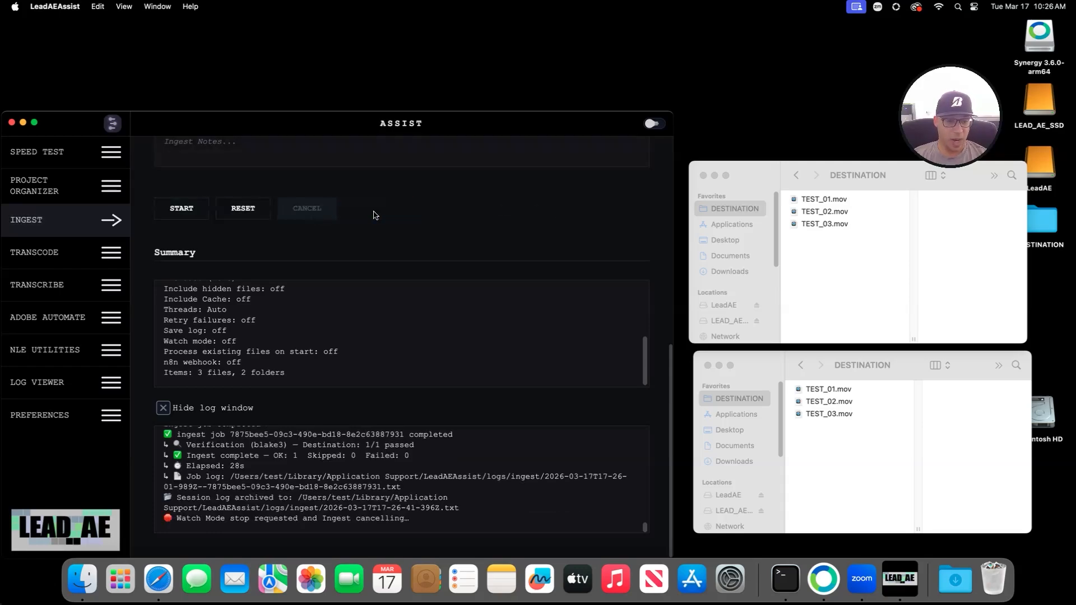
pyautogui.click(162, 407)
pyautogui.click(849, 253)
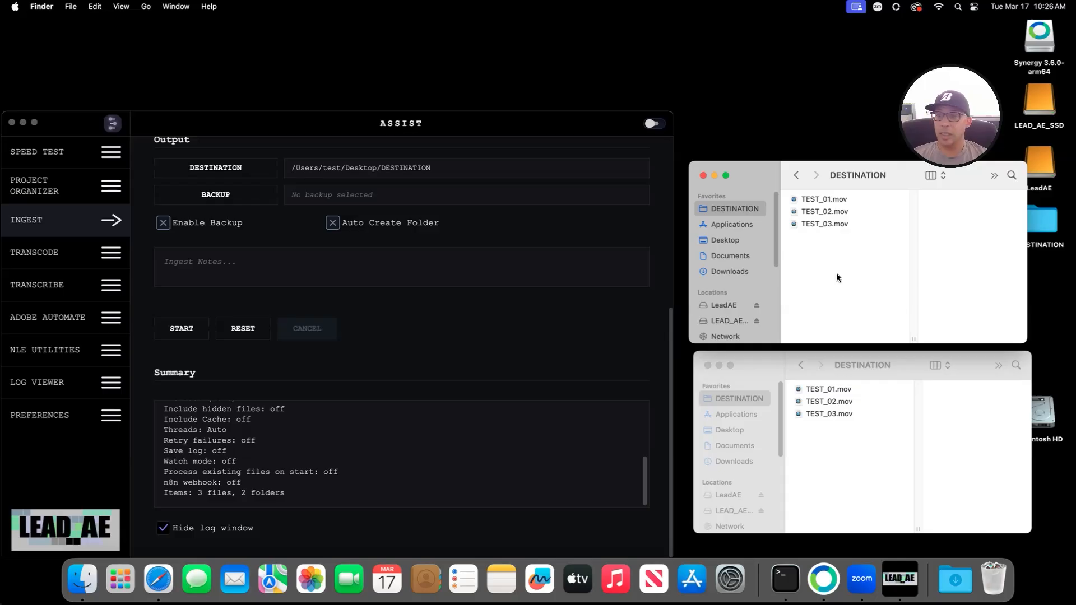
pyautogui.moveTo(825, 246); pyautogui.dragTo(827, 145)
pyautogui.rightClick(801, 211)
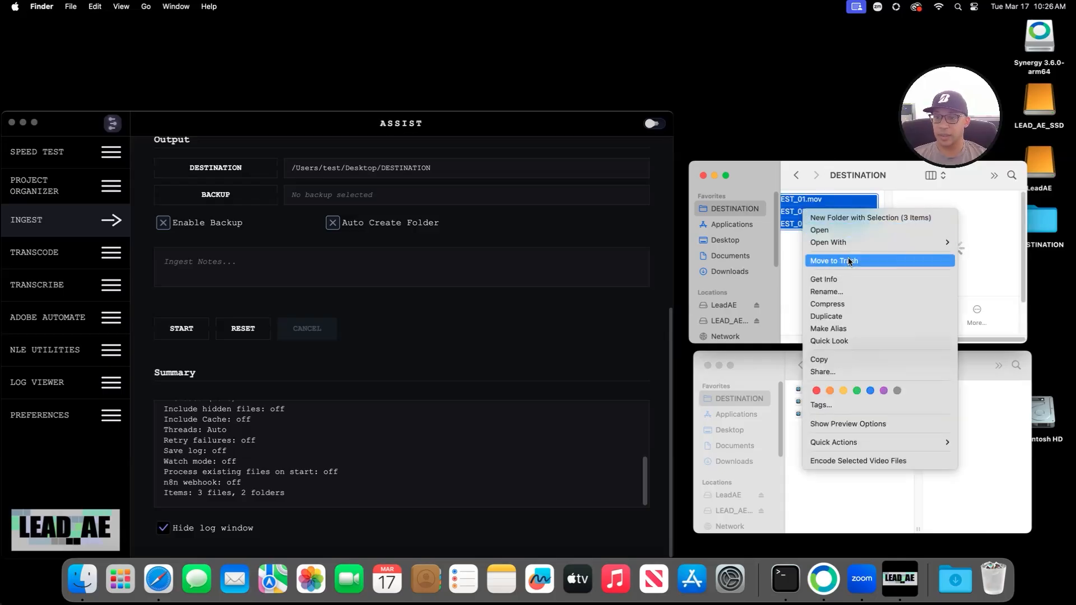
pyautogui.click(849, 260)
# Step: Trash the three TEST .mov files from the LEAD_AE_SSD drive
pyautogui.click(843, 369)
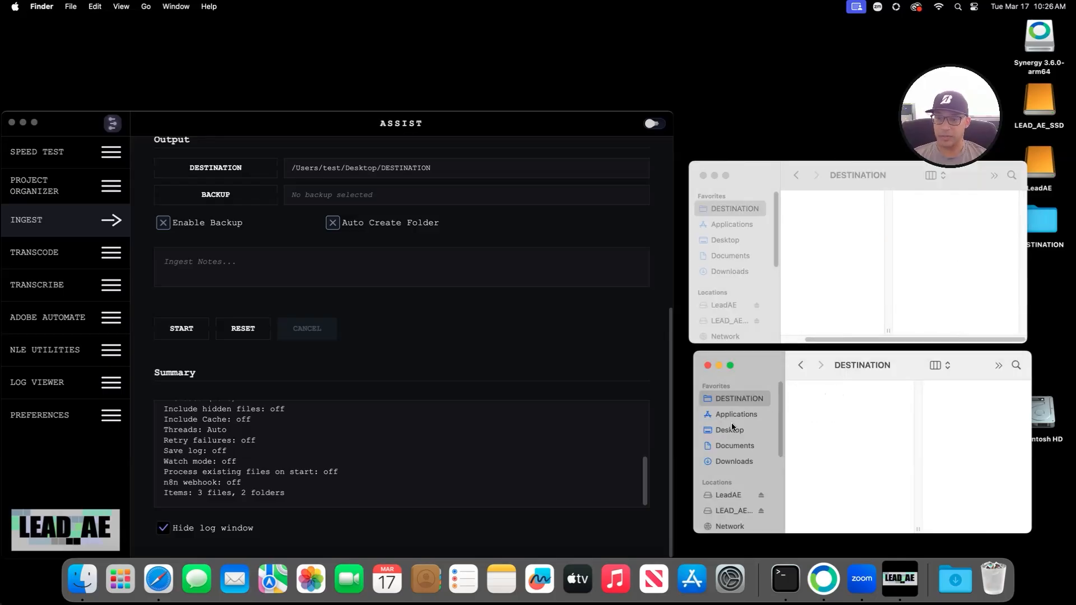
pyautogui.click(734, 510)
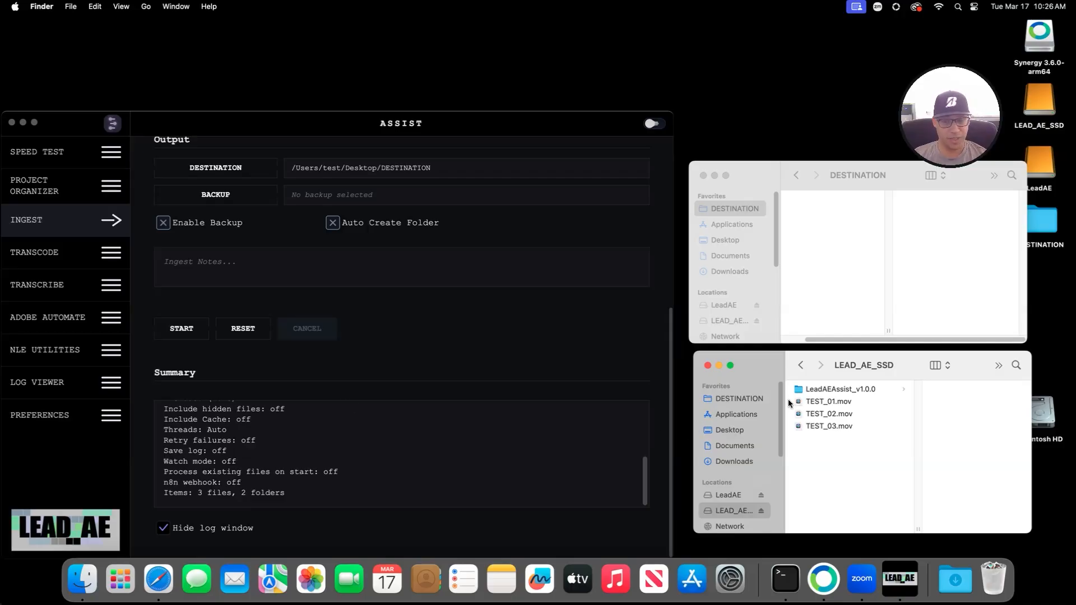
pyautogui.moveTo(823, 435); pyautogui.dragTo(830, 399)
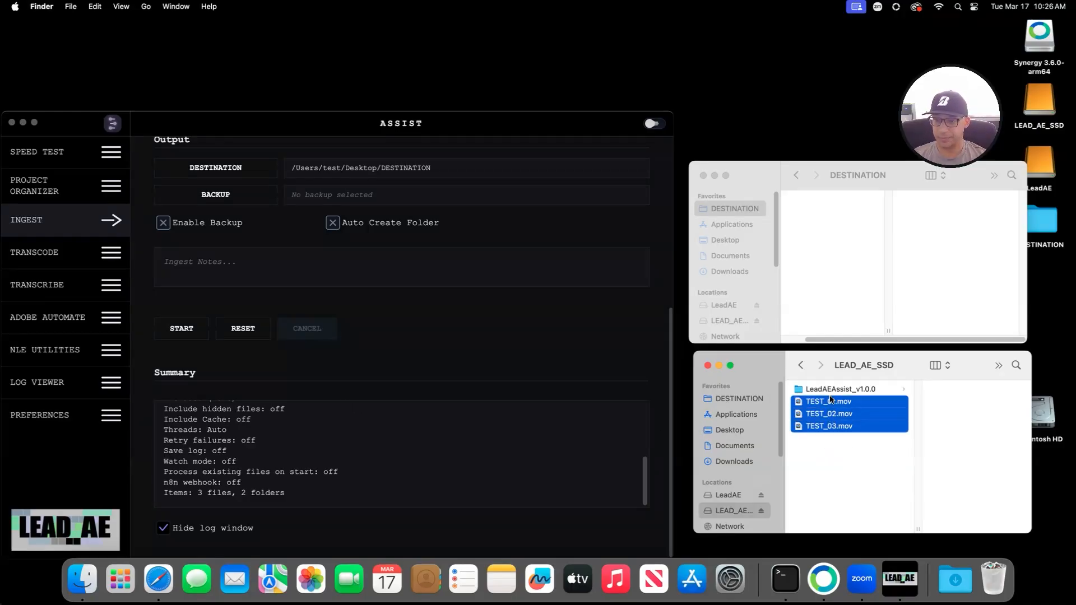
pyautogui.rightClick(829, 415)
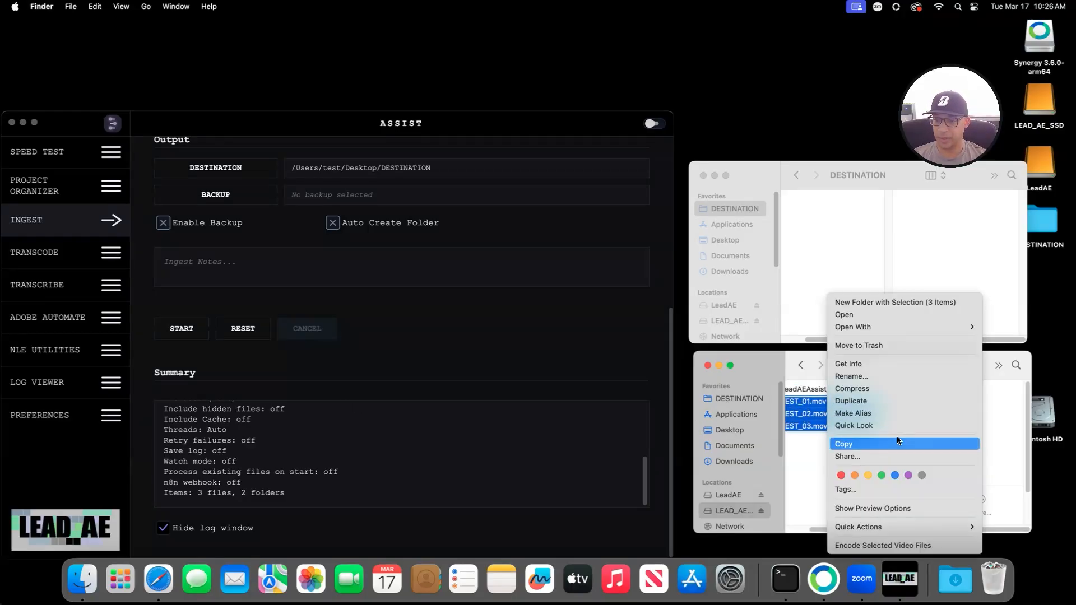
pyautogui.click(873, 343)
pyautogui.scroll(5, 316, 357)
pyautogui.scroll(-5, 316, 357)
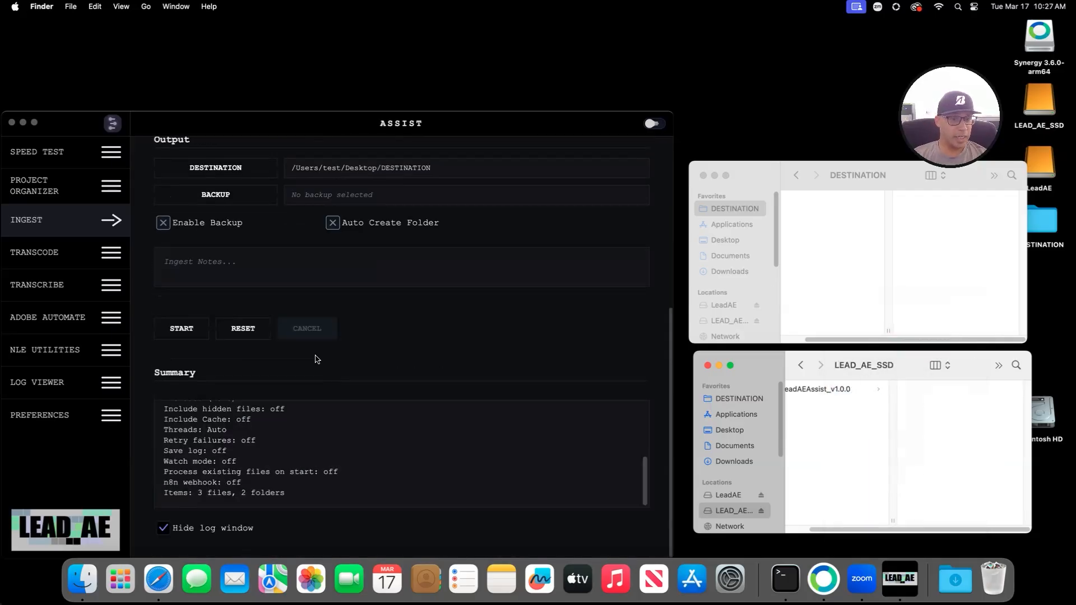
pyautogui.scroll(6, 315, 358)
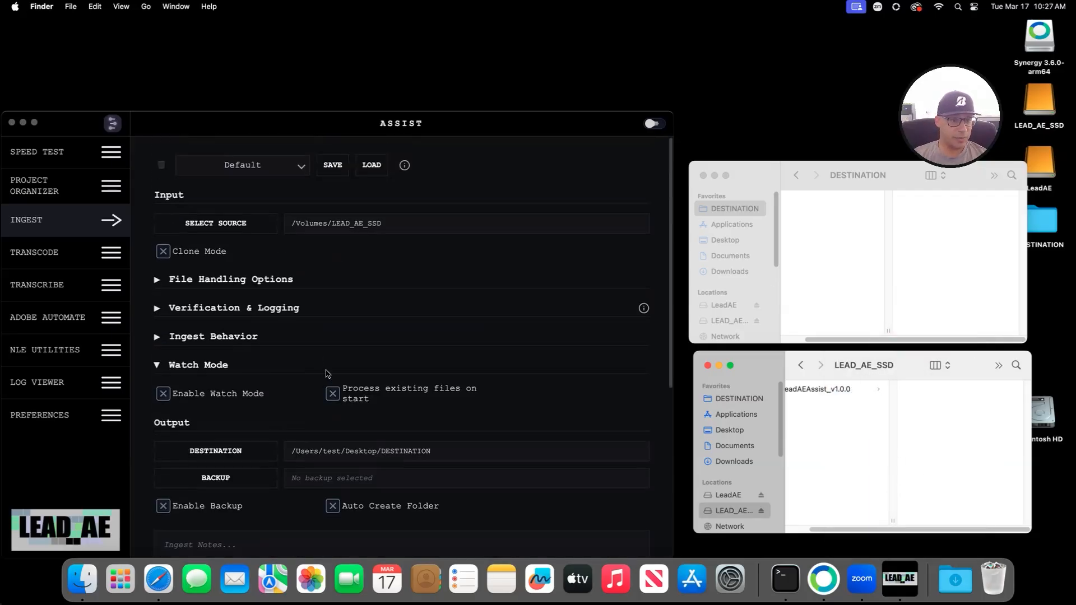
pyautogui.scroll(-5, 322, 370)
pyautogui.scroll(5, 268, 337)
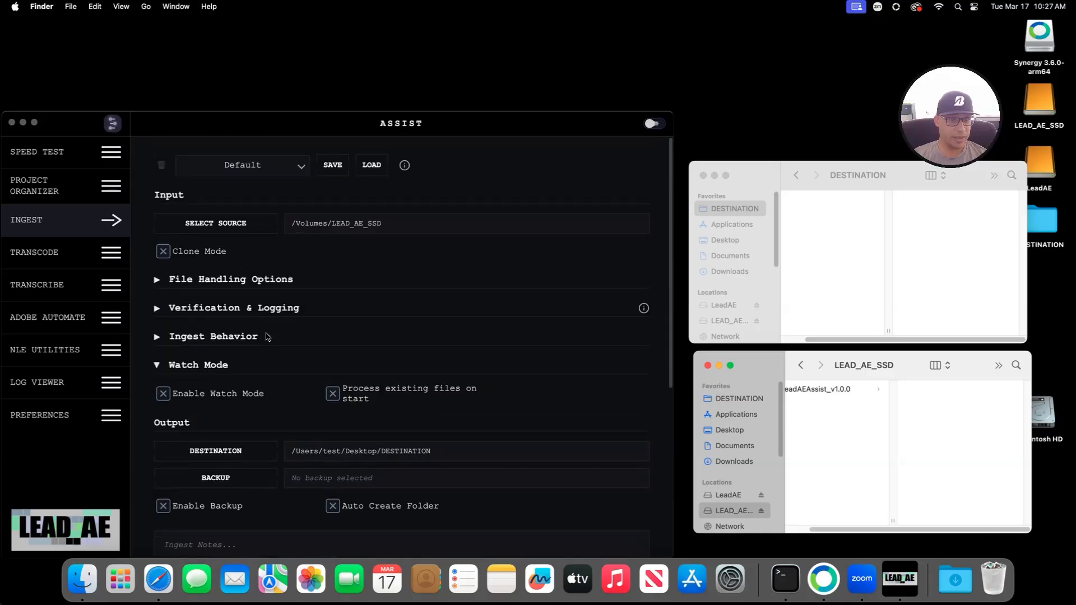
# Step: Bring LeadAEAssist forward and view the Ingest panel's technical overview
pyautogui.click(295, 167)
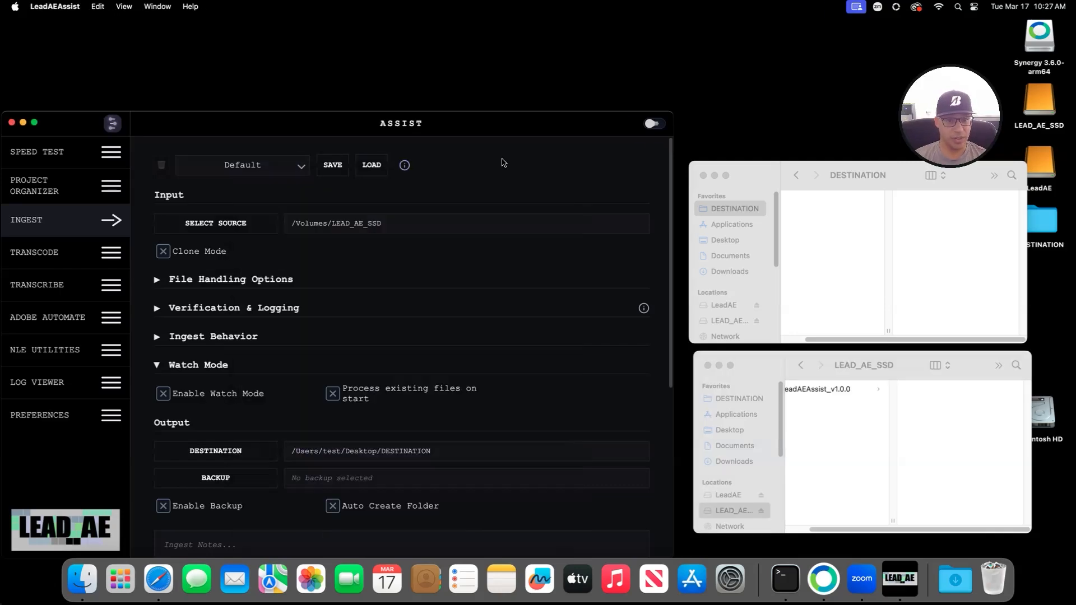
pyautogui.click(405, 165)
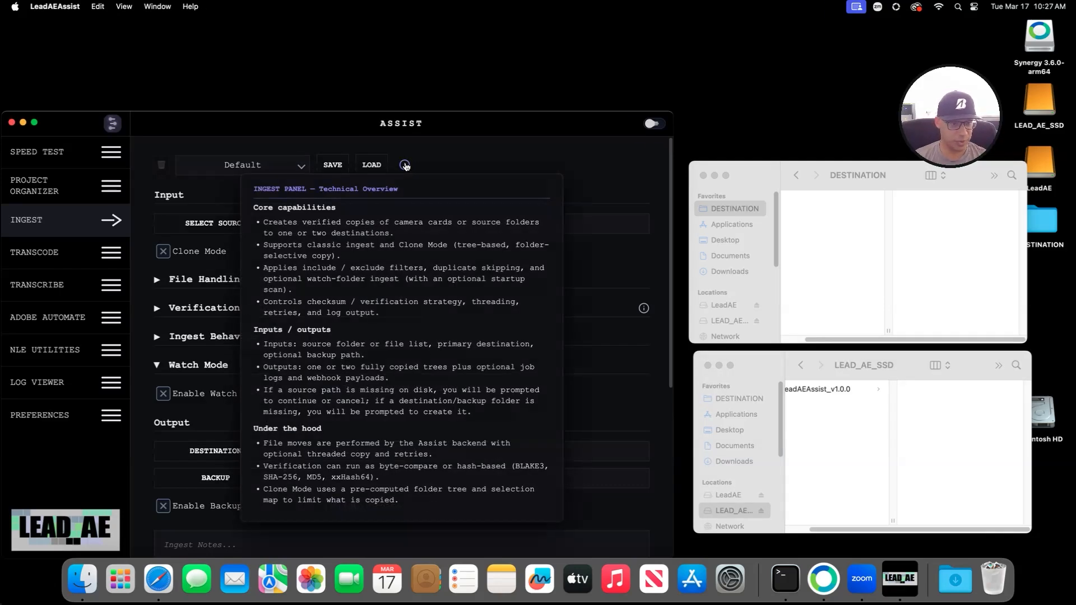
pyautogui.scroll(-10, 272, 381)
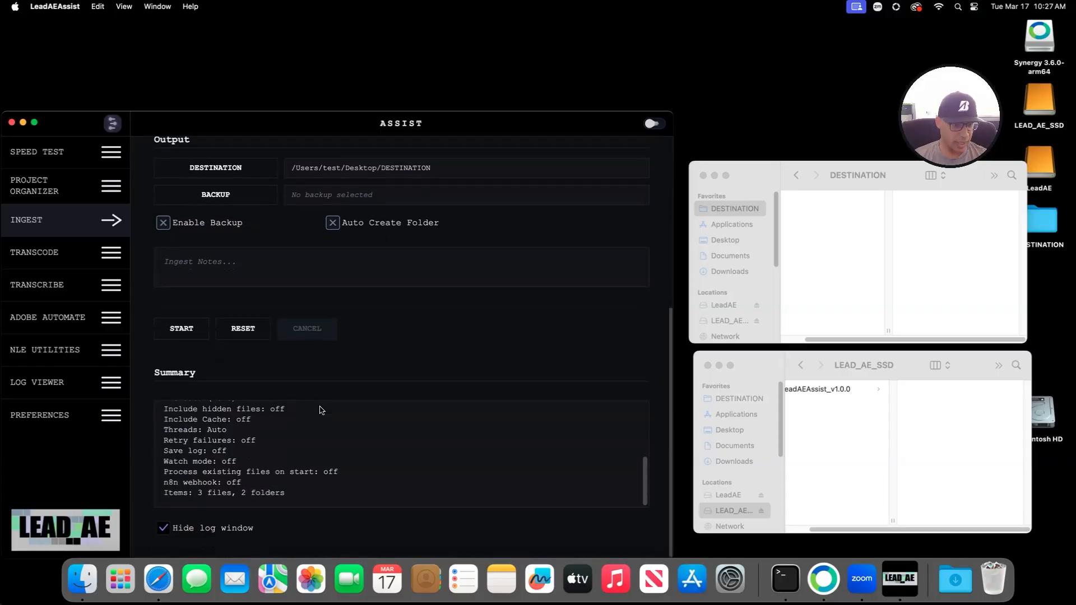
pyautogui.scroll(5, 307, 400)
# Step: Switch LeadAEAssist to the Transcode panel
pyautogui.click(72, 256)
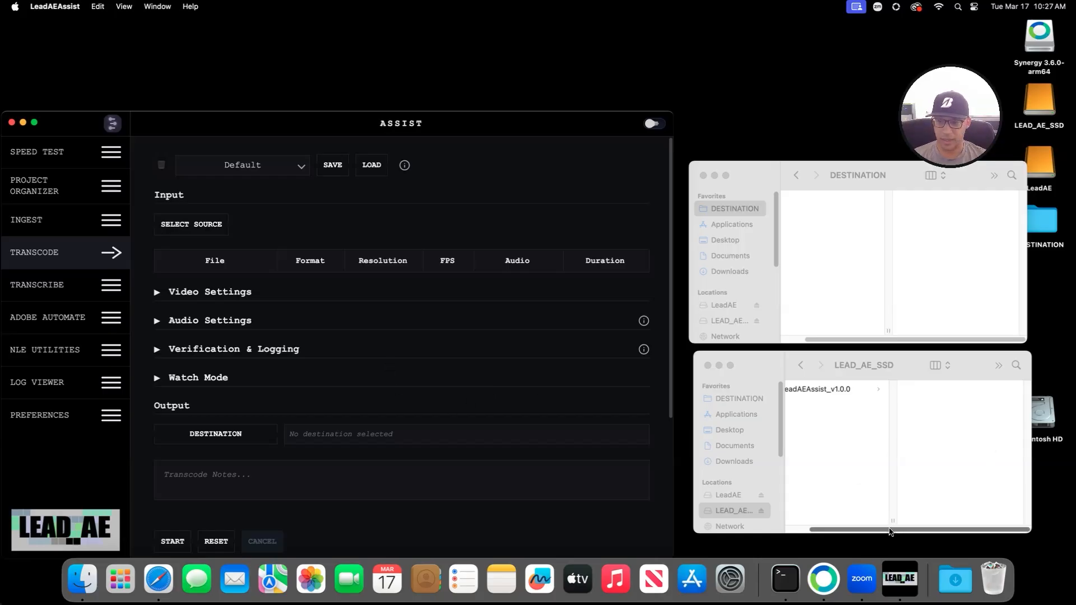
pyautogui.moveTo(890, 531); pyautogui.dragTo(868, 531)
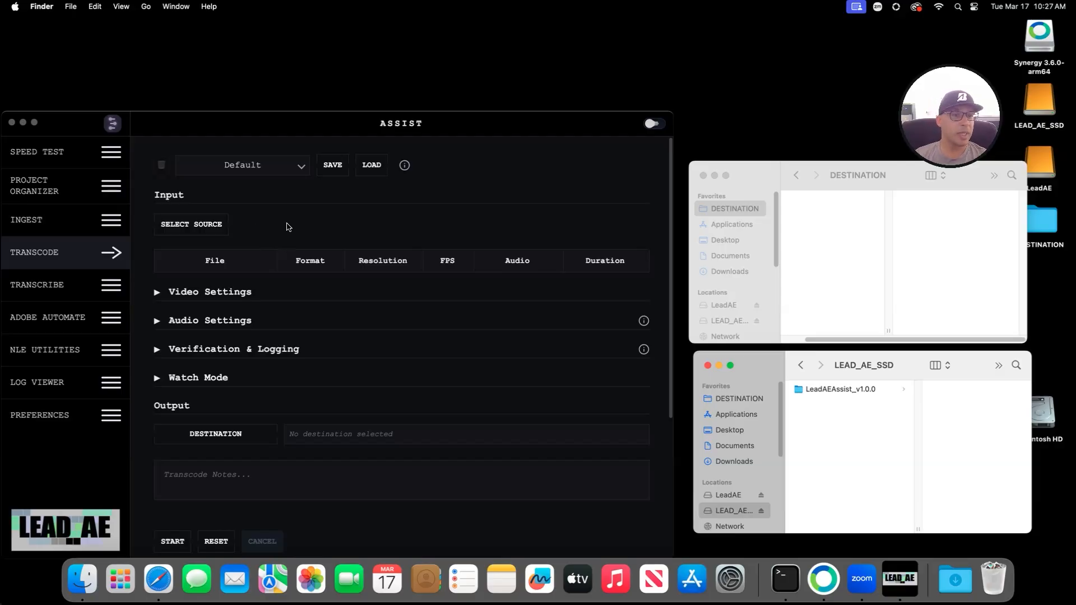
pyautogui.click(213, 209)
# Step: Load TRANSCODE_01, _02 and _03.mov from LeadAE > TEST > TRANSCODE as sources
pyautogui.click(197, 224)
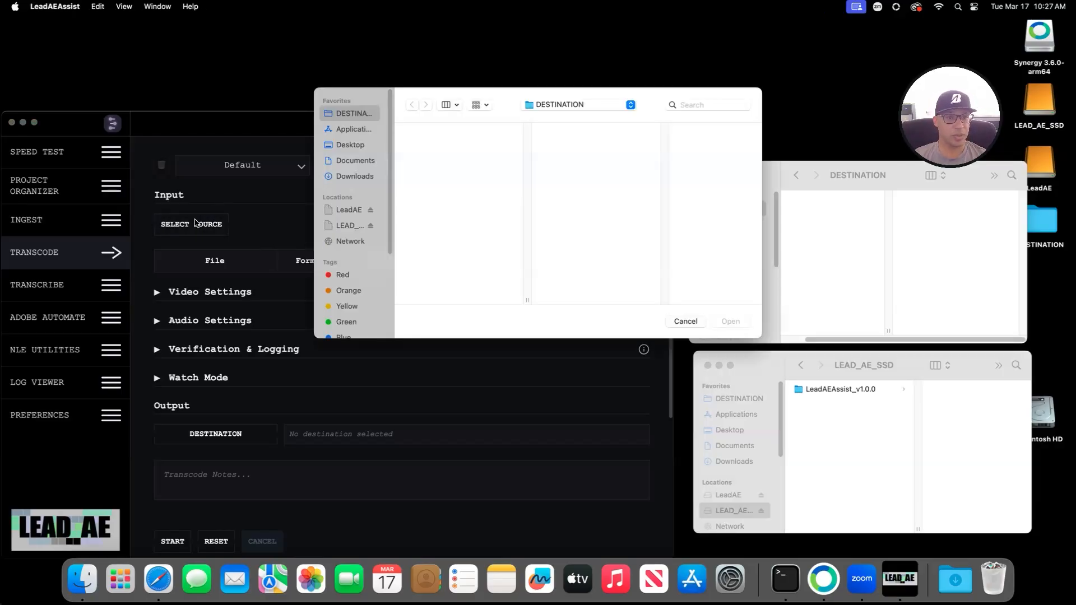
pyautogui.click(349, 226)
pyautogui.click(349, 210)
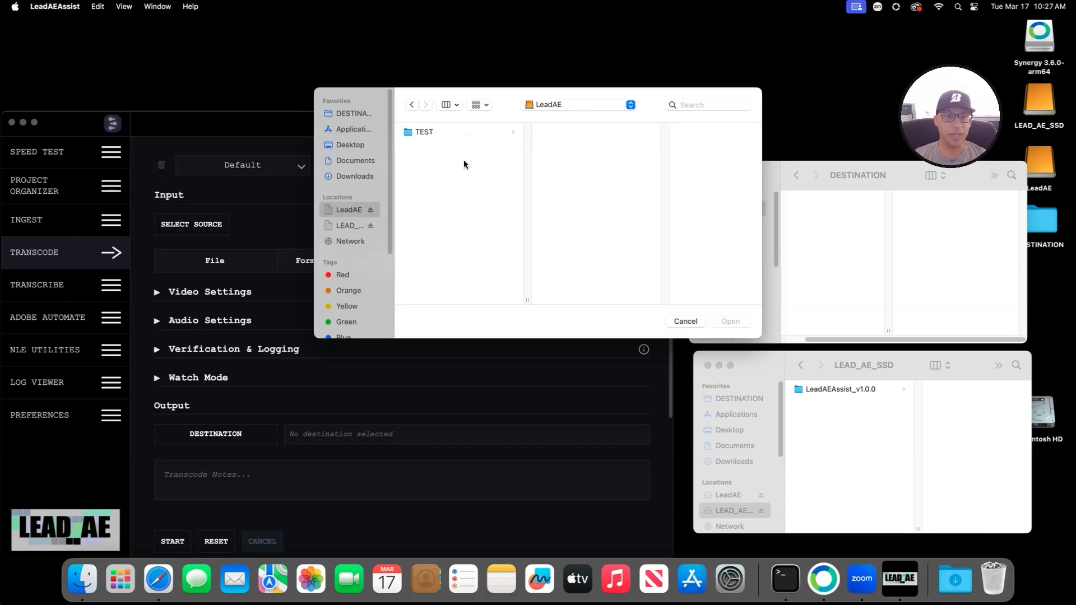
pyautogui.click(465, 135)
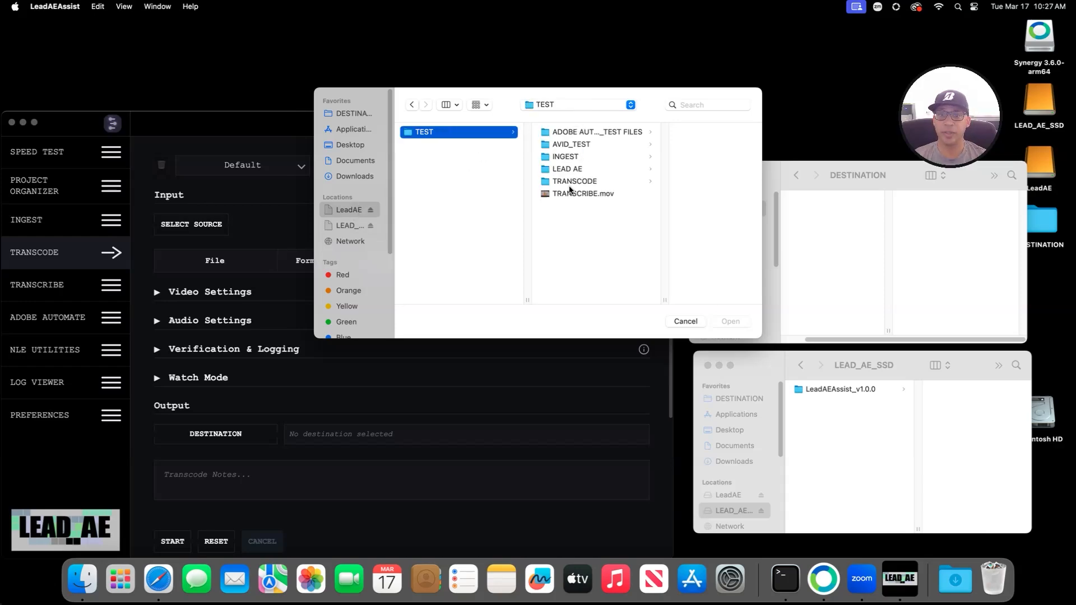
pyautogui.click(576, 181)
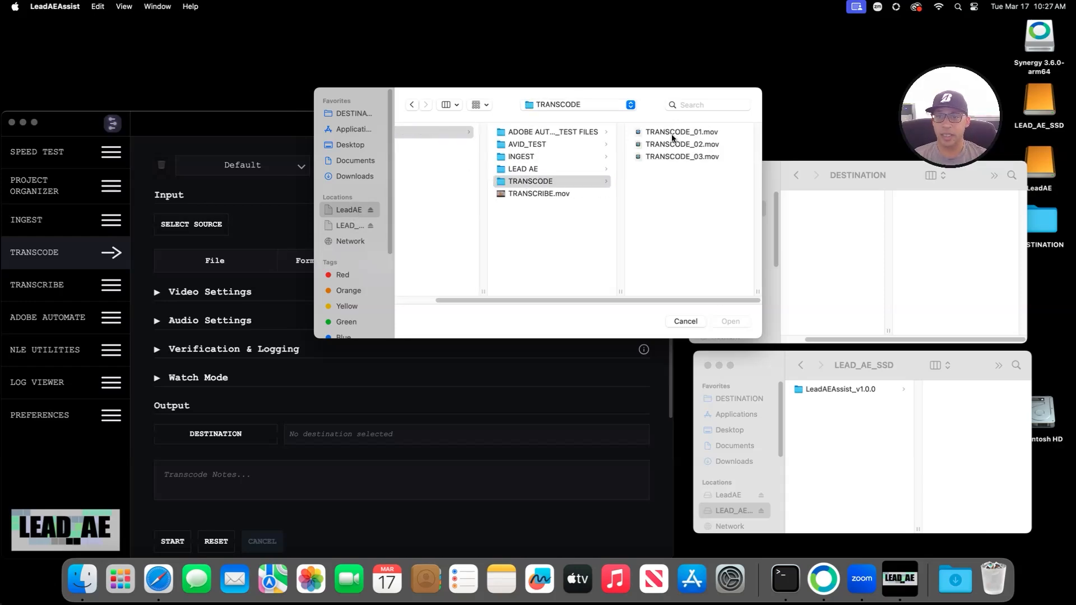
pyautogui.click(596, 135)
pyautogui.click(537, 156)
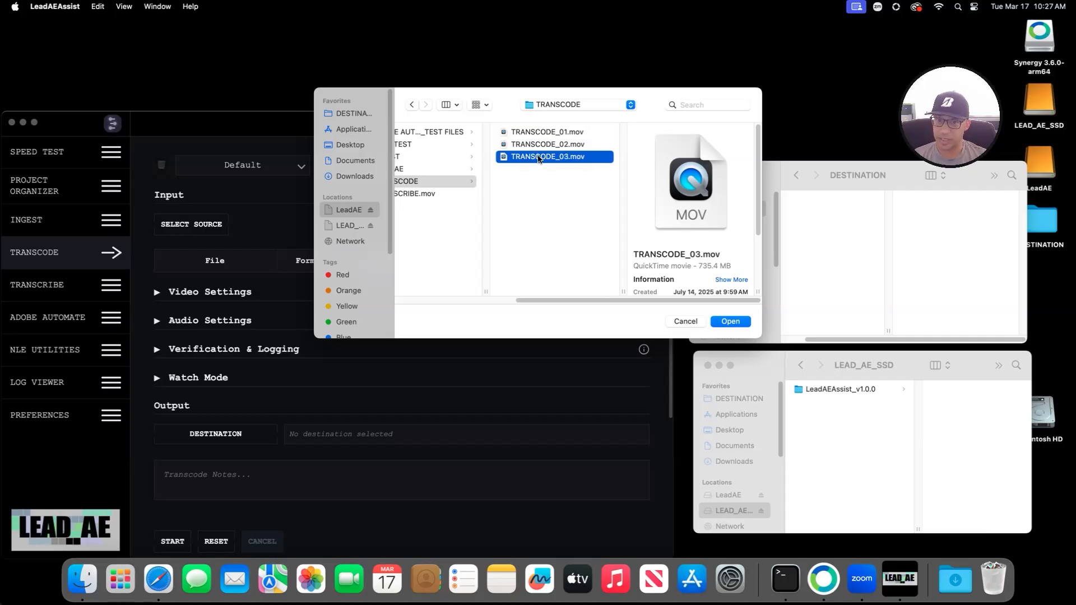
pyautogui.moveTo(531, 192); pyautogui.dragTo(533, 111)
pyautogui.click(731, 321)
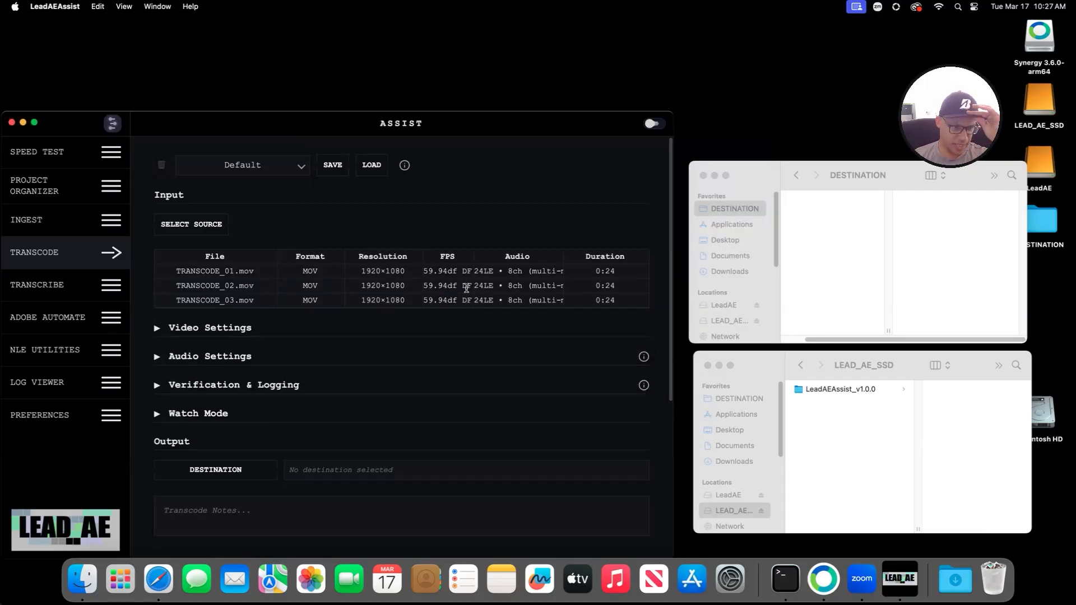
# Step: Expand the video settings and set the output format to ProRes Proxy
pyautogui.click(208, 329)
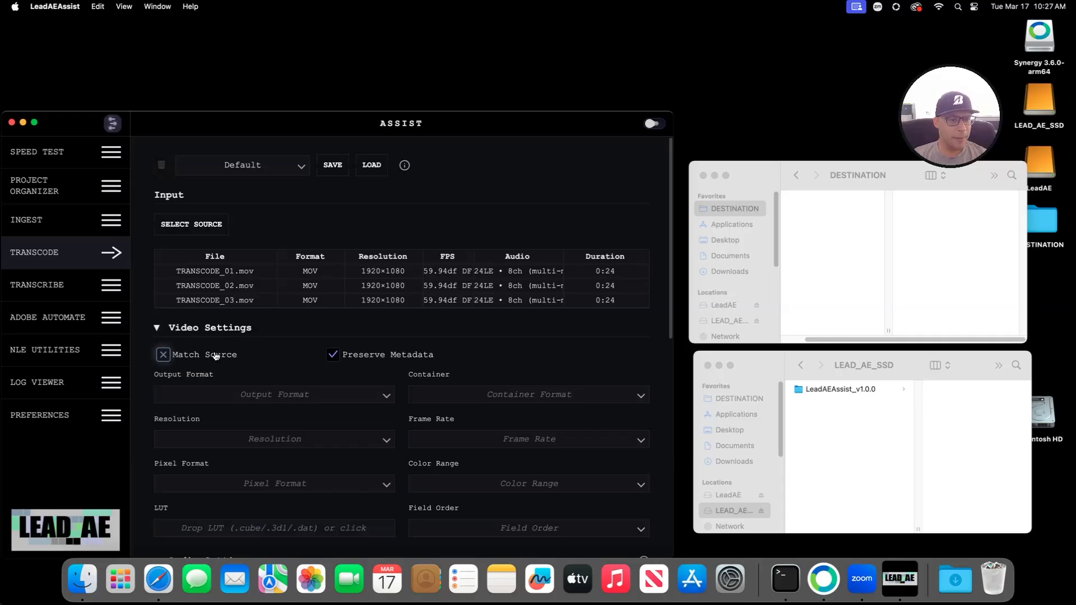
pyautogui.scroll(-3, 281, 367)
pyautogui.click(253, 260)
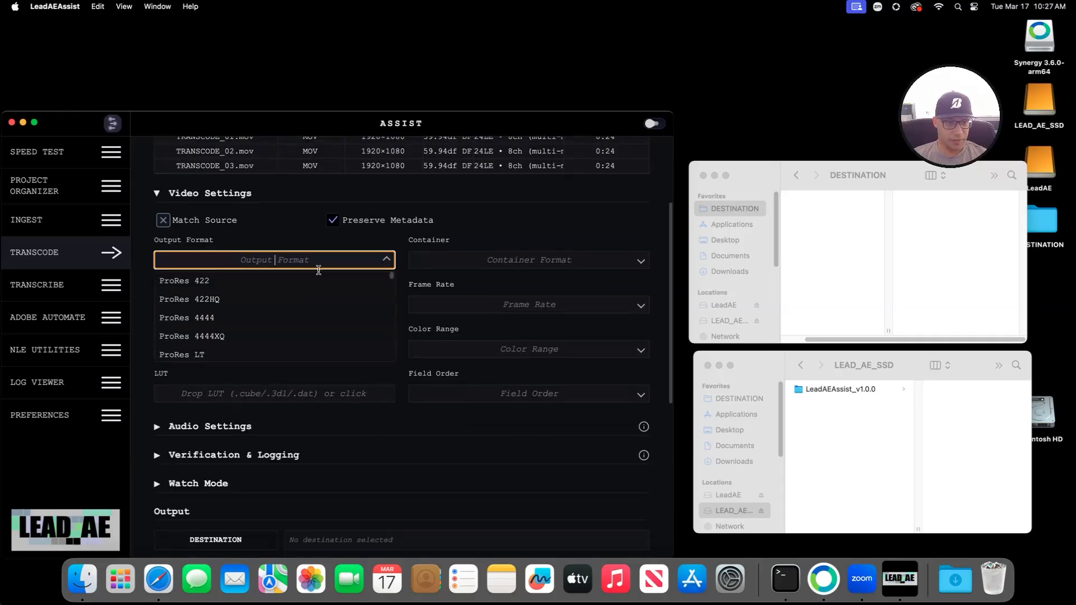
pyautogui.scroll(-5, 269, 326)
pyautogui.scroll(-10, 271, 331)
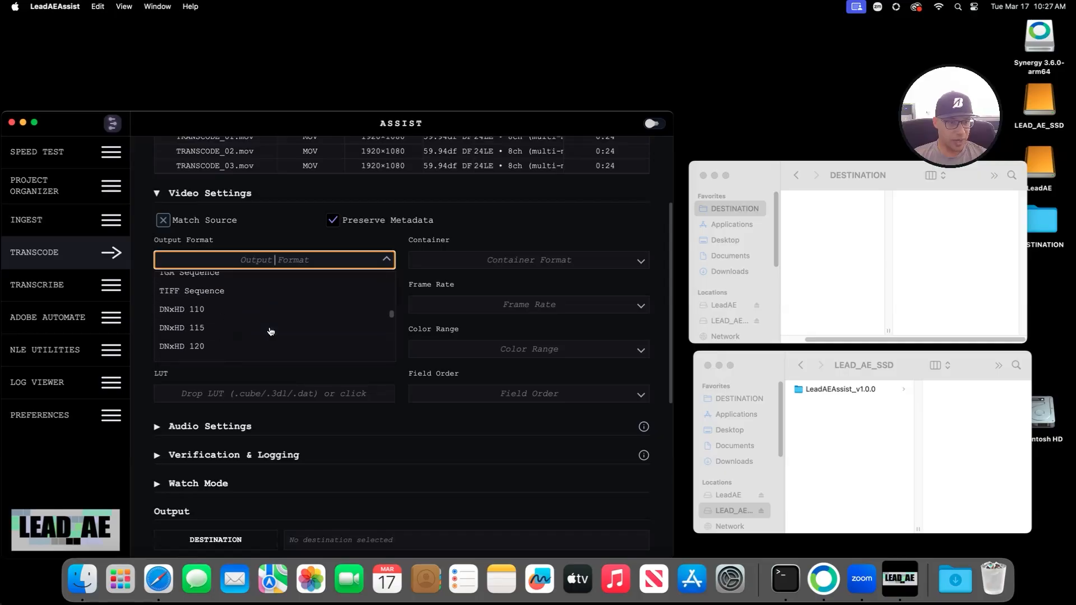
pyautogui.scroll(5, 270, 332)
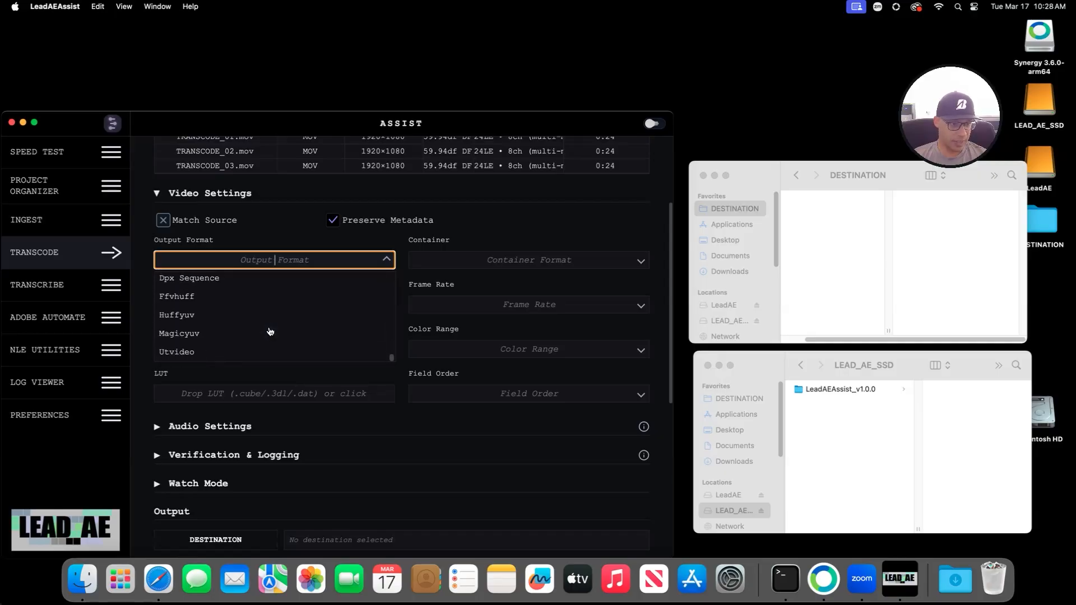
pyautogui.scroll(15, 270, 332)
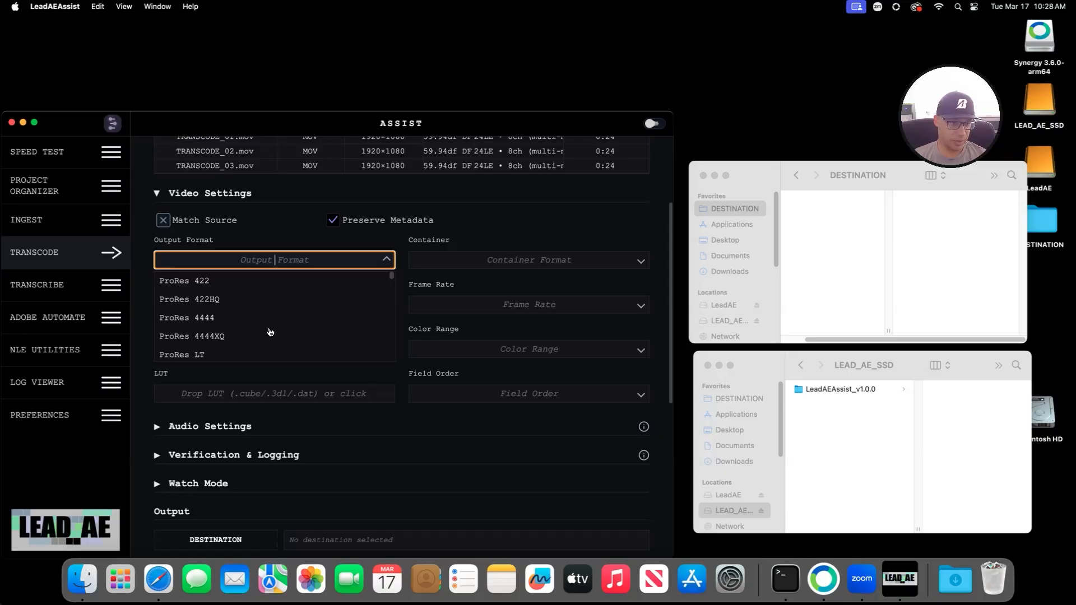
pyautogui.scroll(-2, 270, 332)
pyautogui.click(230, 308)
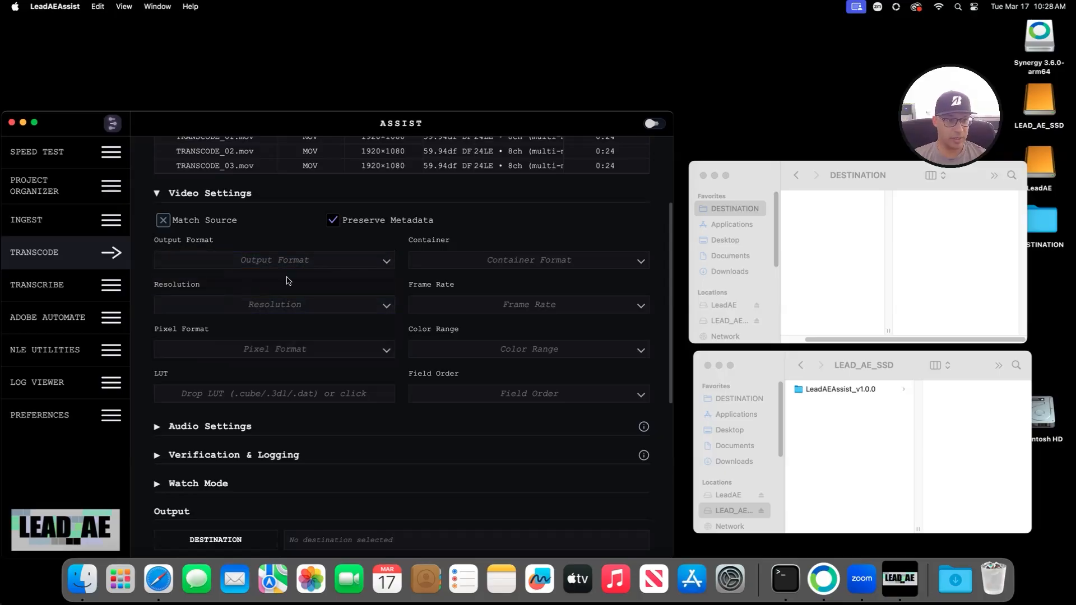
pyautogui.click(273, 262)
pyautogui.click(235, 306)
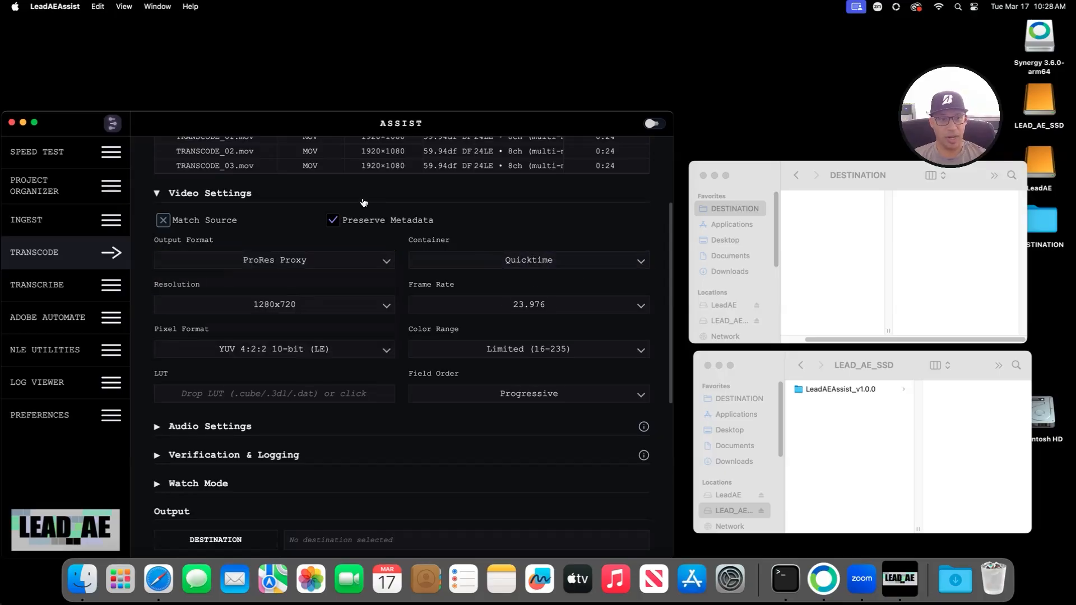
# Step: Keep the resolution at 1280x720 and review the remaining transcode settings
pyautogui.click(351, 304)
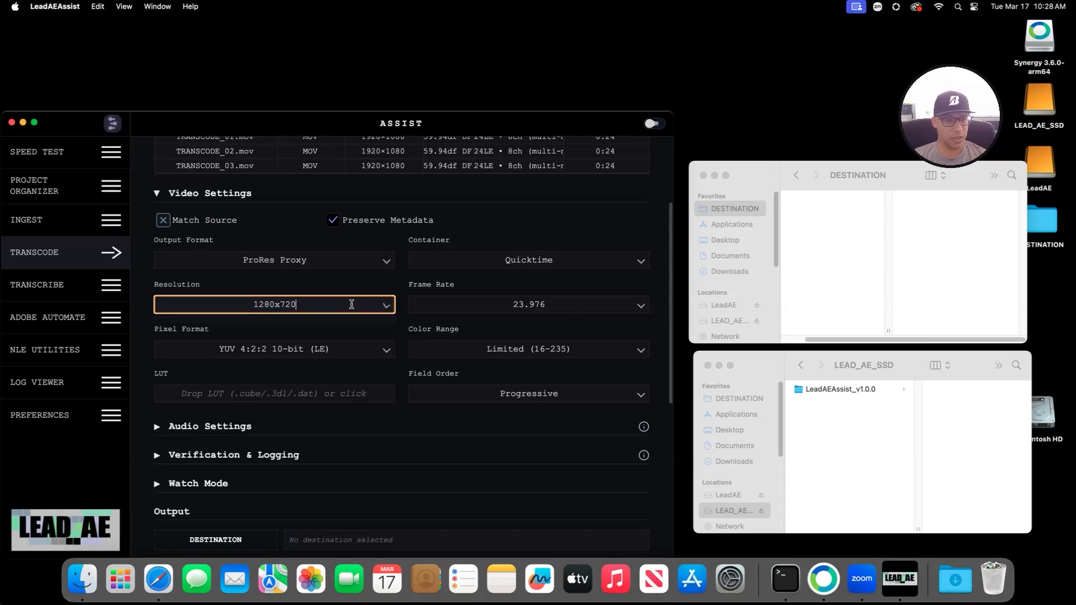
pyautogui.scroll(-3, 347, 342)
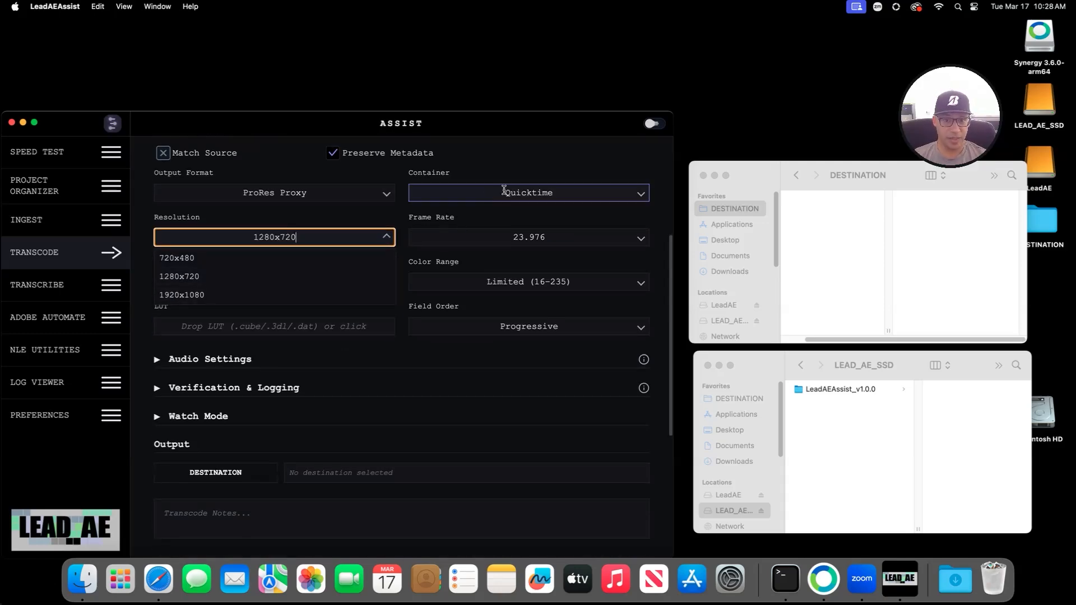
pyautogui.click(400, 214)
pyautogui.scroll(5, 403, 224)
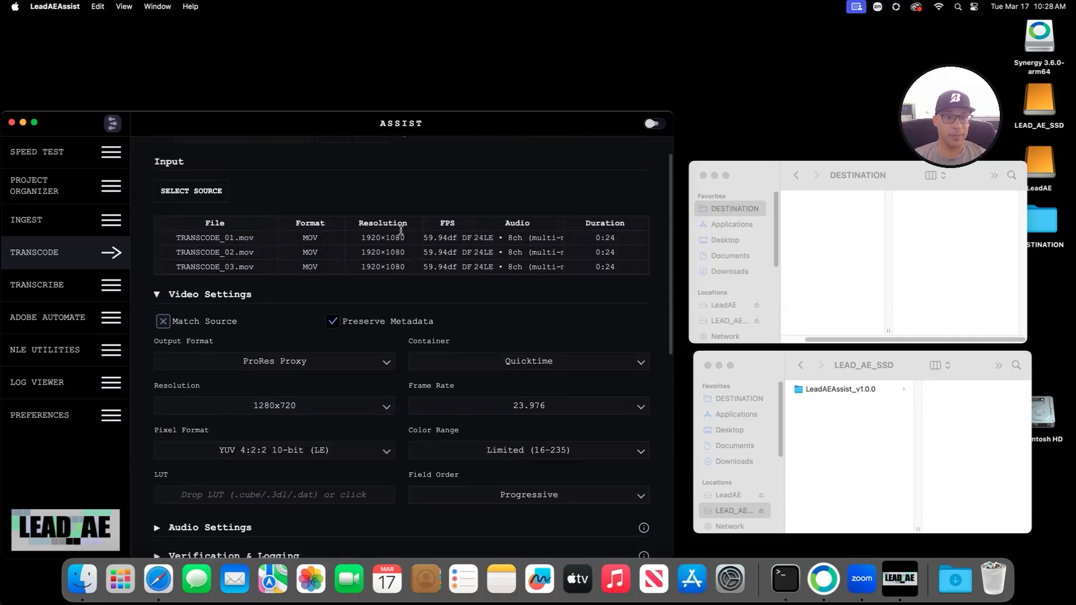
pyautogui.scroll(-3, 238, 306)
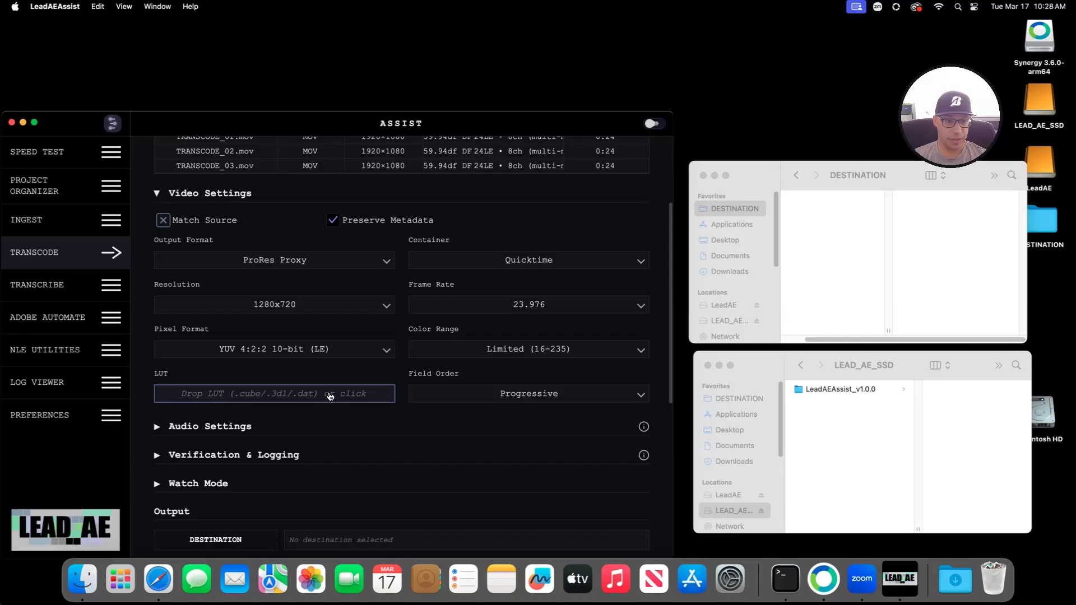
pyautogui.scroll(-3, 301, 440)
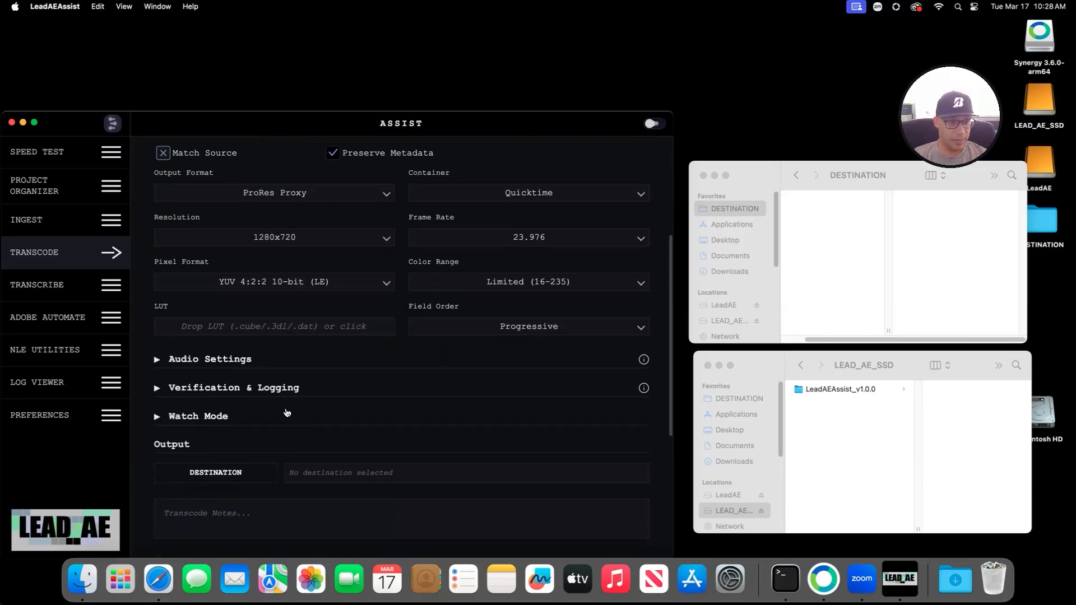
# Step: Expand Audio Settings and set Channels to Preserve Original
pyautogui.click(182, 362)
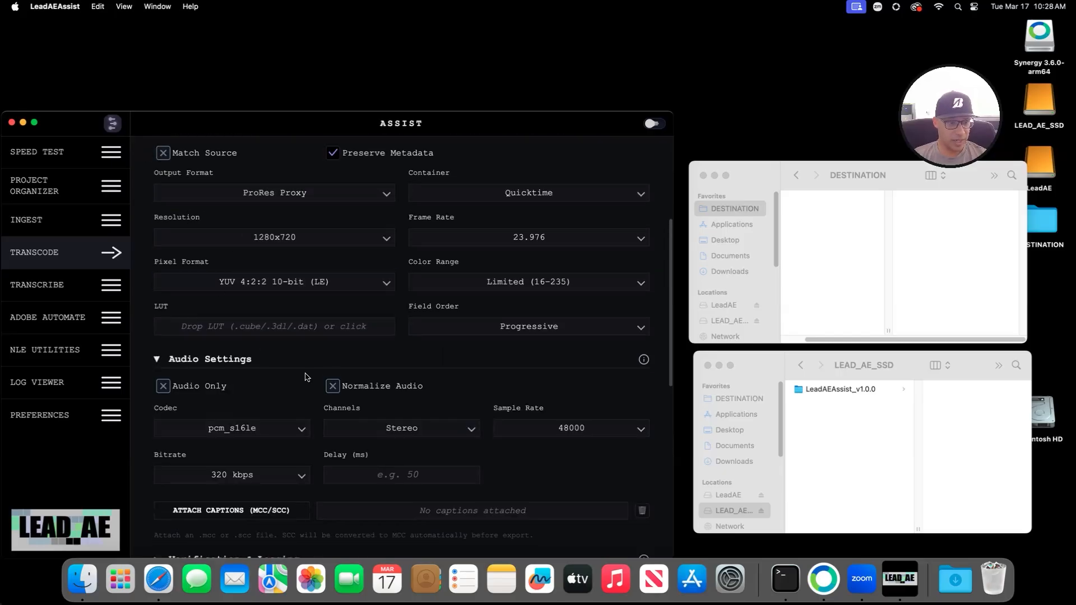
pyautogui.scroll(-4, 746, 383)
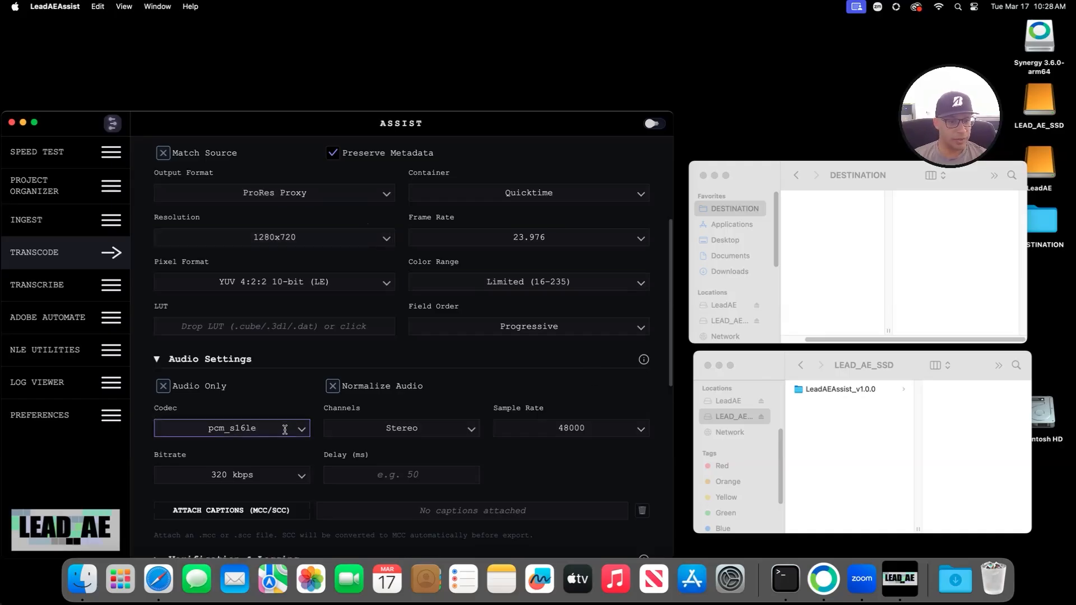
pyautogui.scroll(-5, 282, 402)
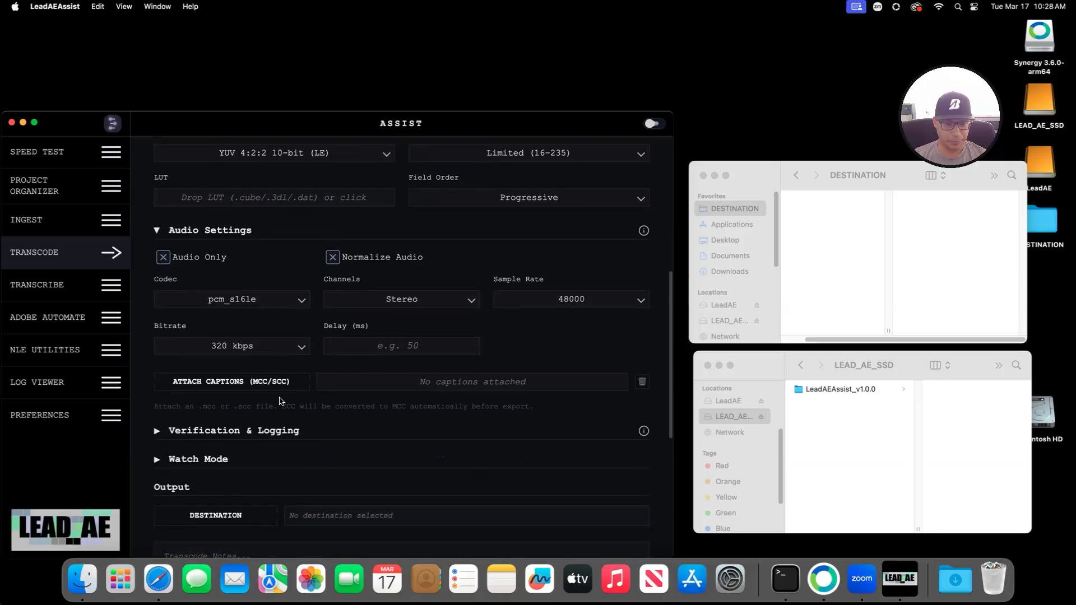
pyautogui.click(474, 294)
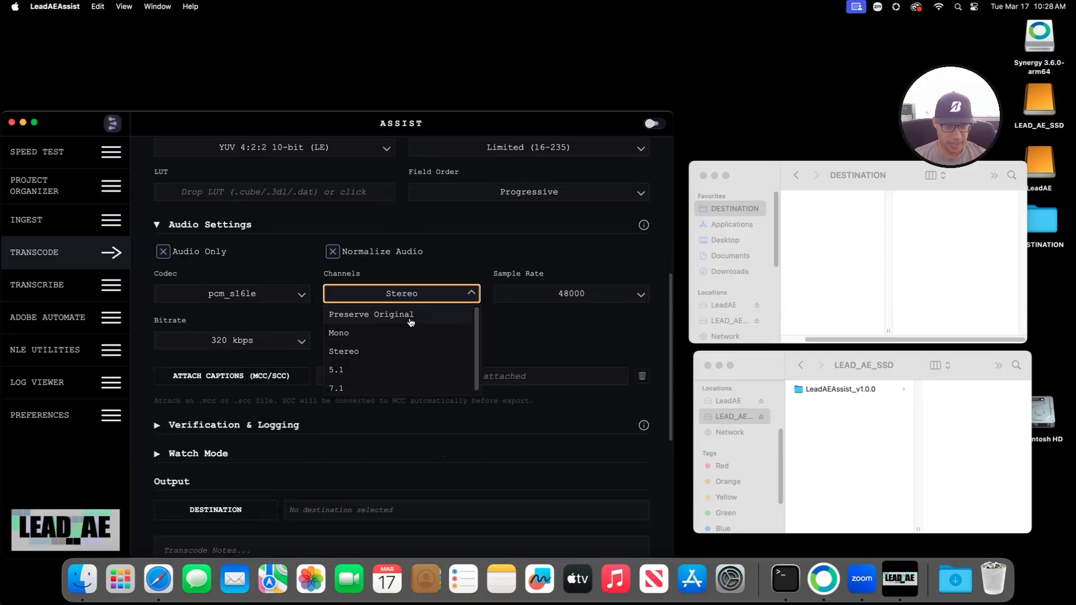
pyautogui.scroll(5, 432, 321)
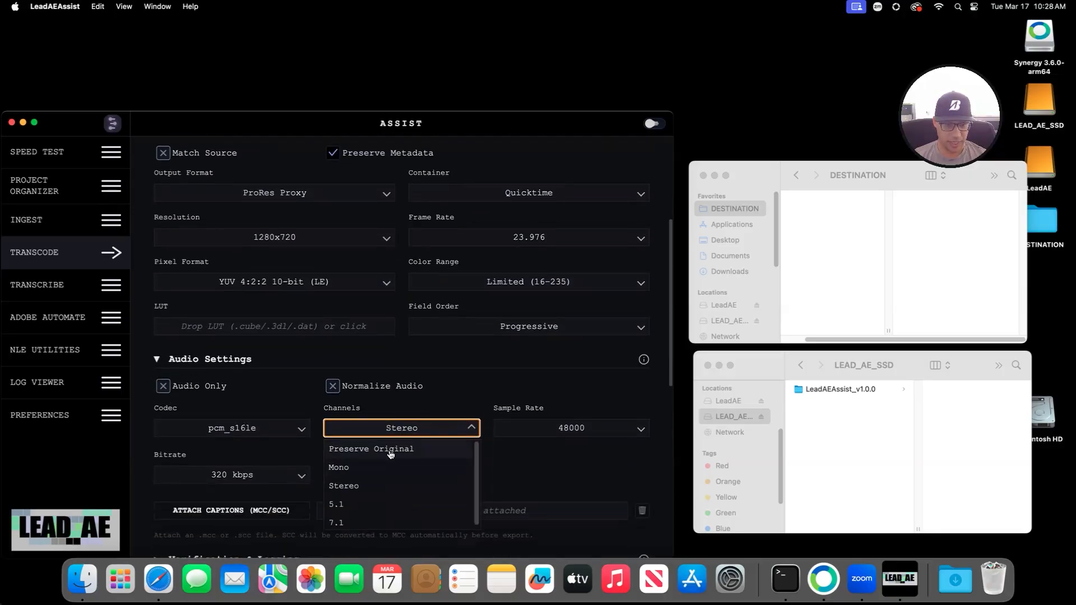
pyautogui.click(421, 450)
# Step: Expand Verification & Logging and open the verification method list
pyautogui.scroll(7, 504, 382)
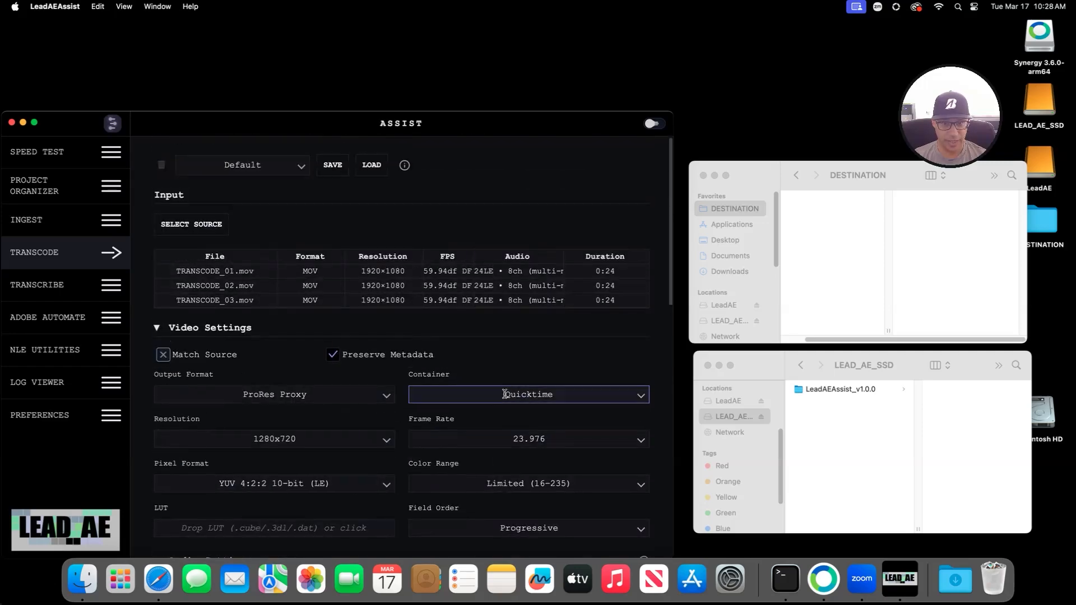
pyautogui.scroll(-20, 451, 385)
pyautogui.scroll(12, 484, 385)
pyautogui.scroll(-5, 485, 385)
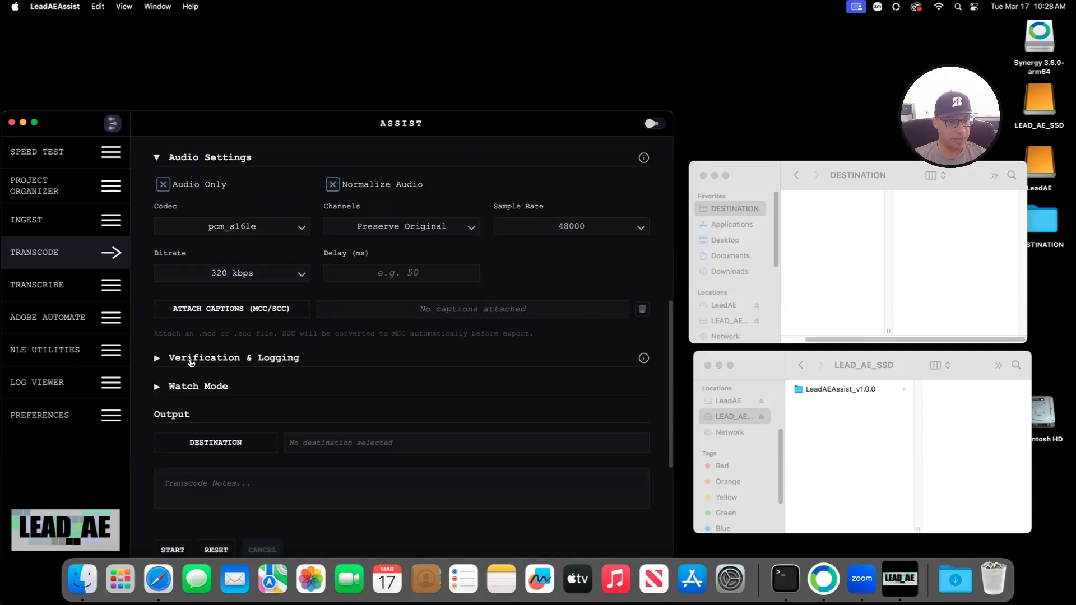
pyautogui.click(189, 362)
pyautogui.click(260, 392)
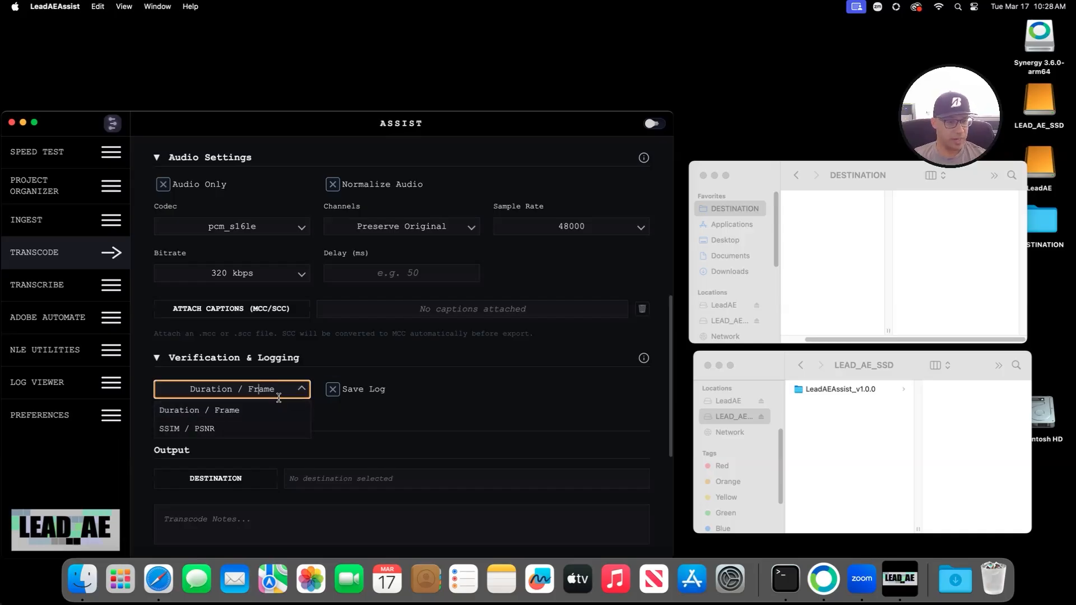
# Step: Close the verification list, leaving Duration / Frame selected
pyautogui.scroll(-3, 255, 410)
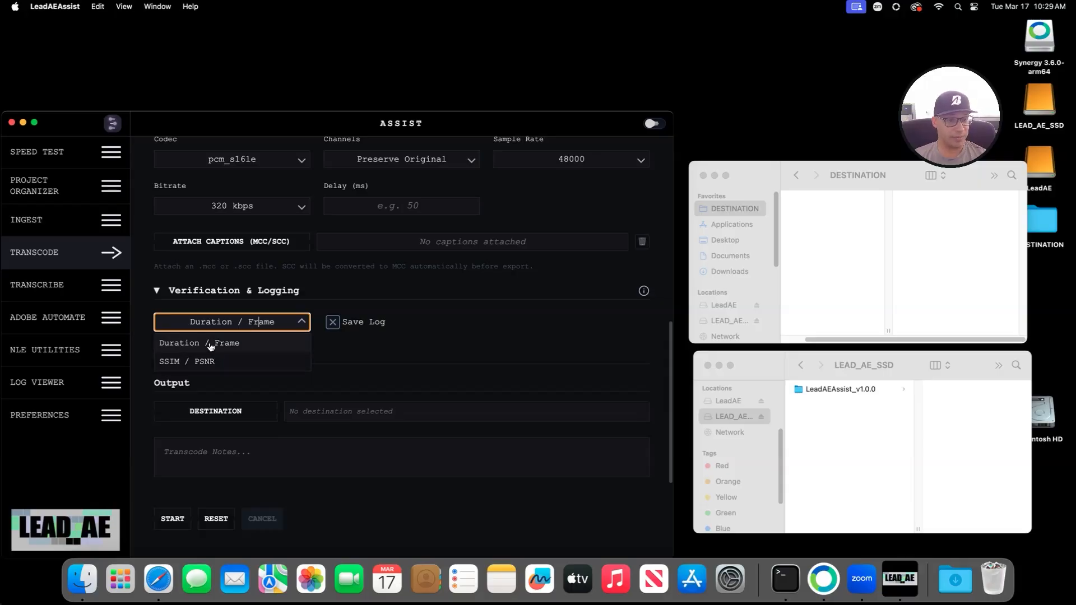
pyautogui.click(425, 327)
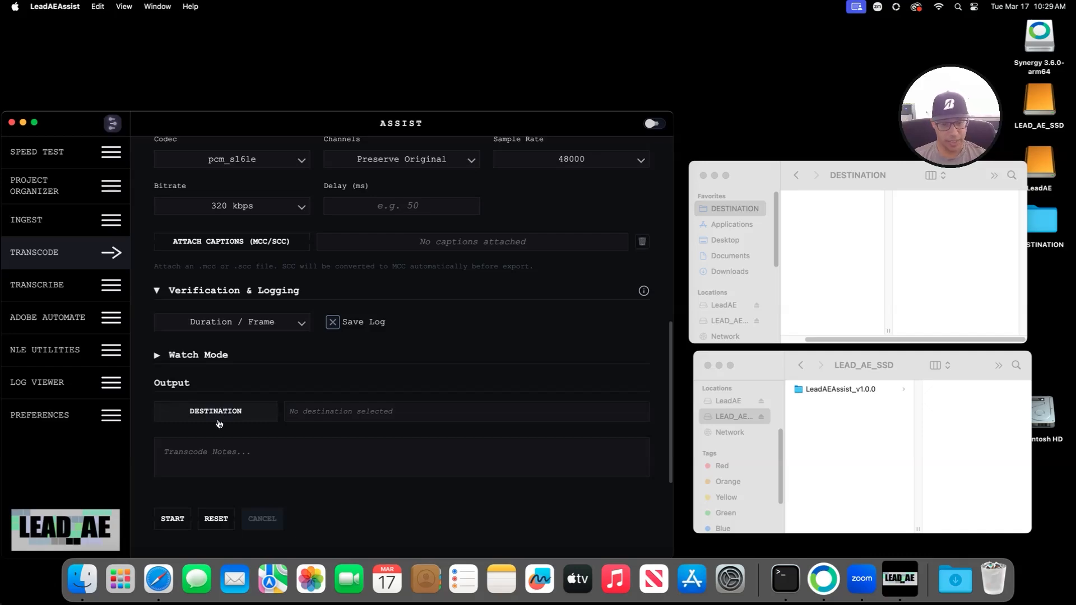
# Step: Set the output folder to the Desktop DESTINATION folder and start transcoding the three clips
pyautogui.click(168, 355)
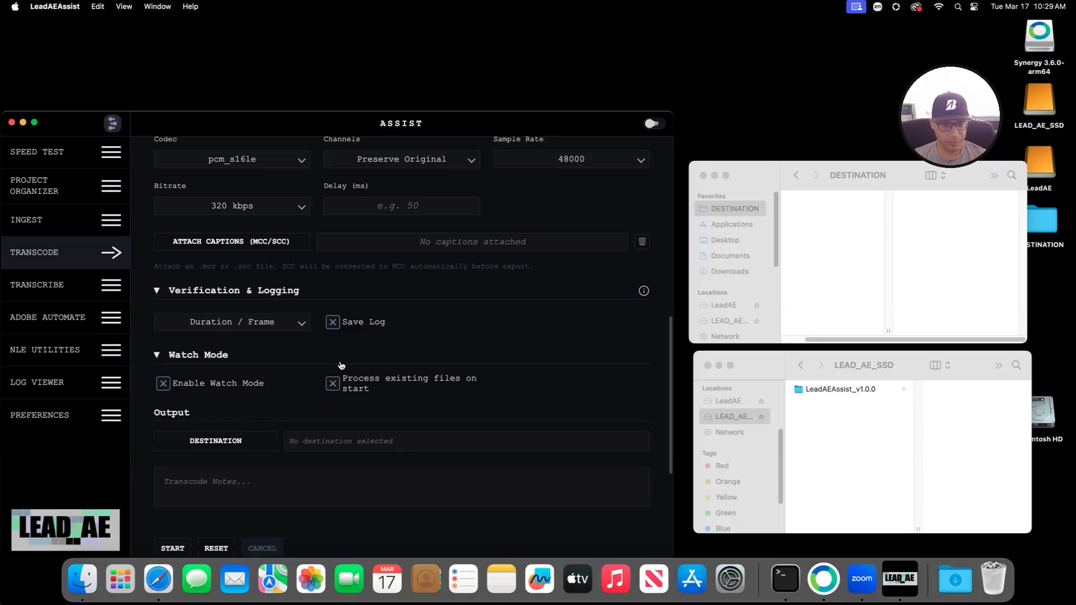
pyautogui.click(203, 357)
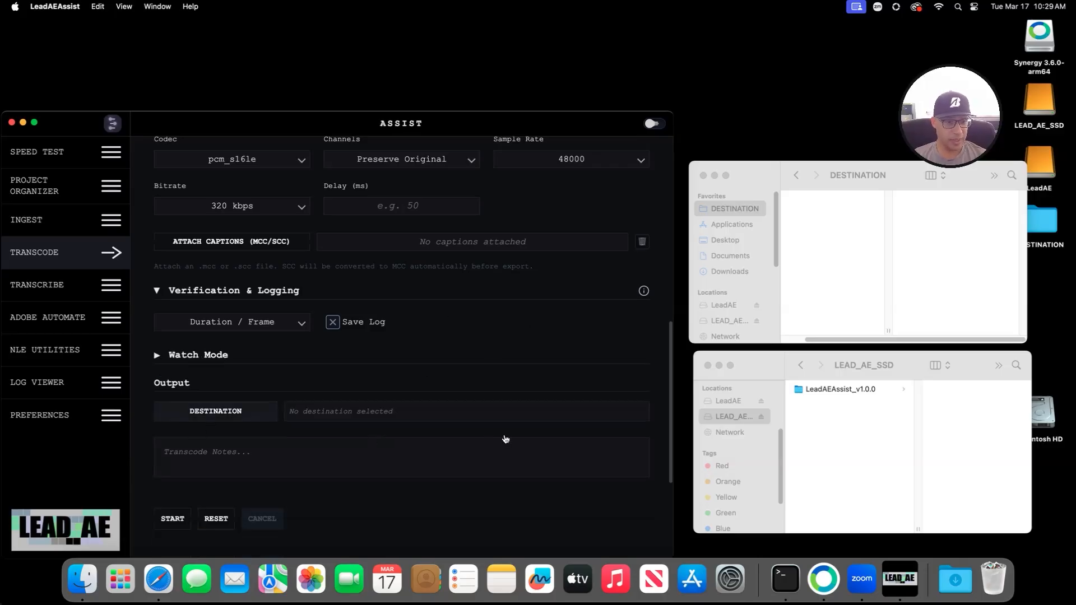
pyautogui.click(449, 419)
pyautogui.click(353, 113)
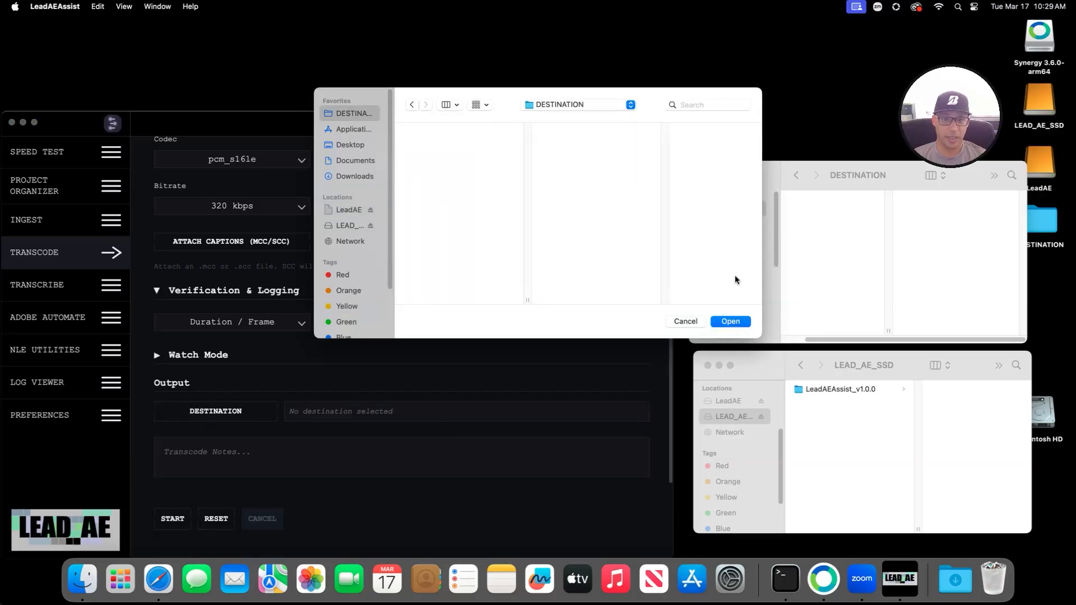
pyautogui.click(734, 323)
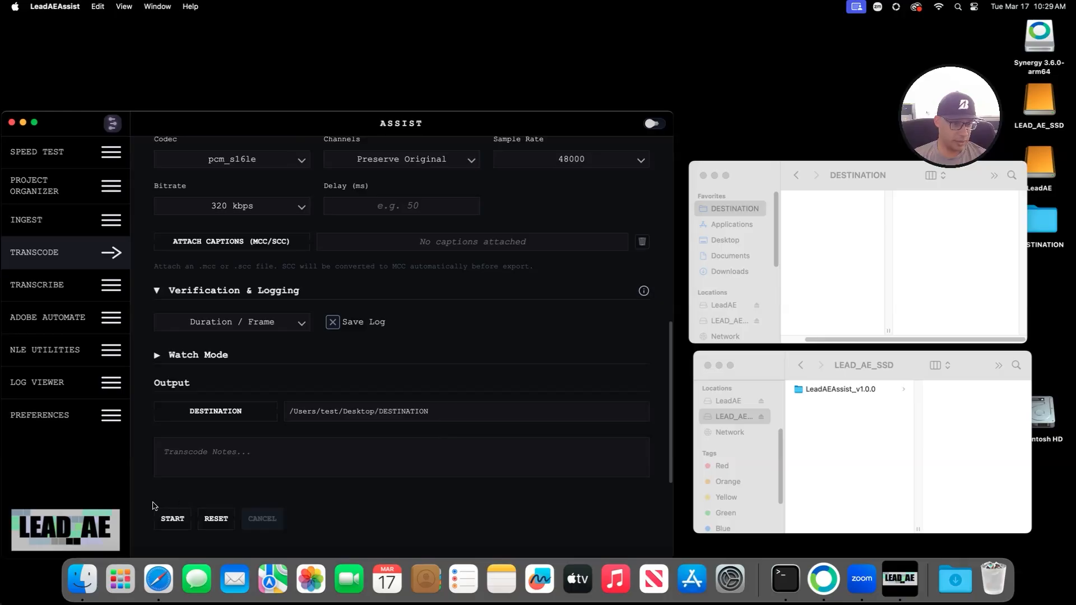
pyautogui.click(172, 519)
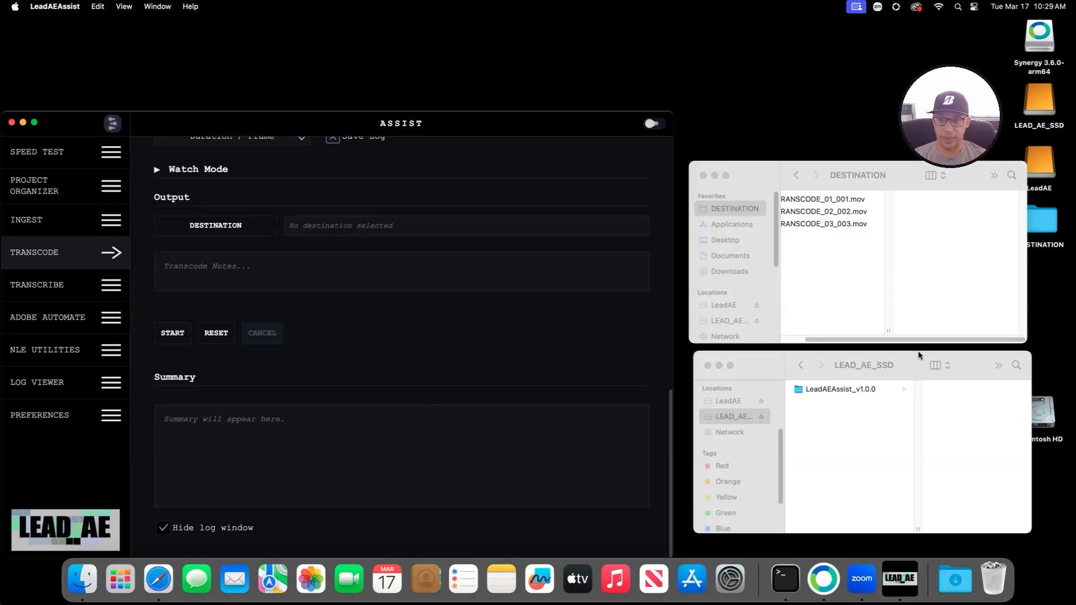
# Step: Quick Look TRANSCODE_03_003, _02_002 and _01_001.mov in turn, ending on TRANSCODE_01_001.mov playing
pyautogui.click(818, 343)
pyautogui.click(838, 225)
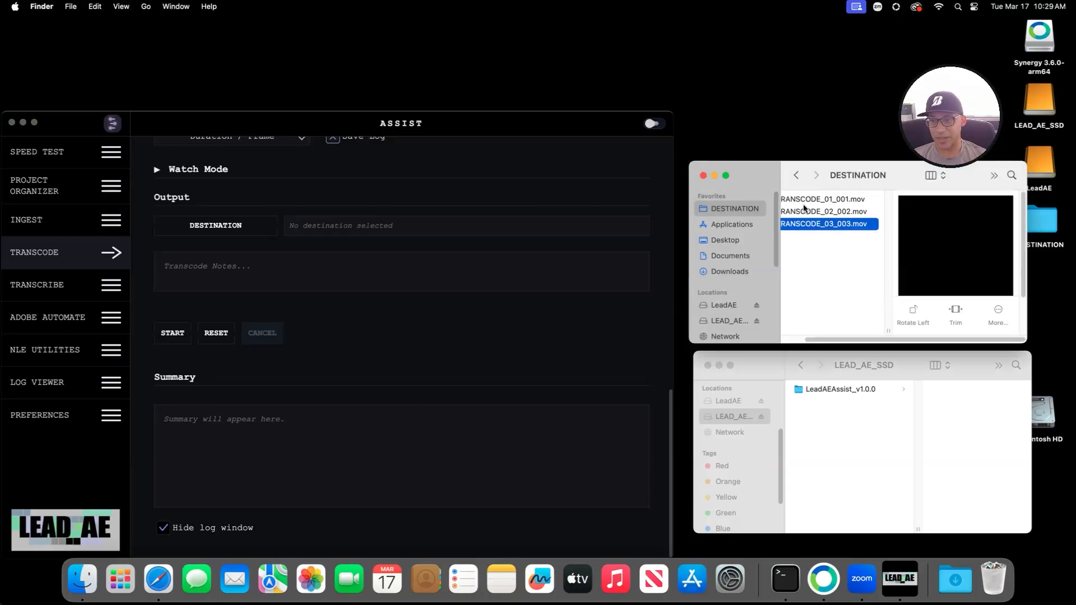
pyautogui.press('space')
pyautogui.press('space')
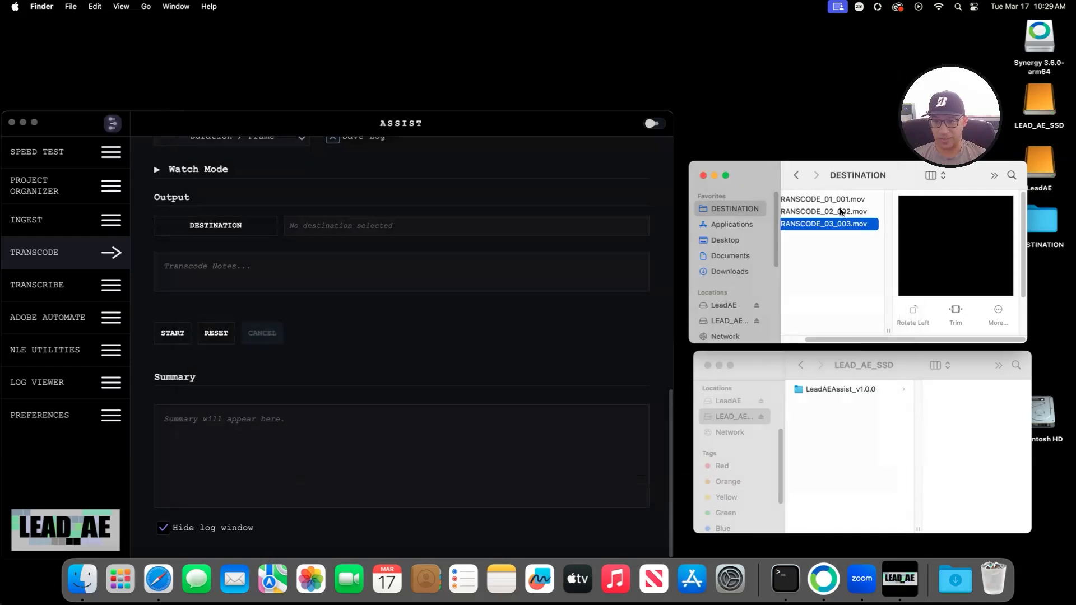
pyautogui.click(842, 212)
pyautogui.press('space')
pyautogui.press('space')
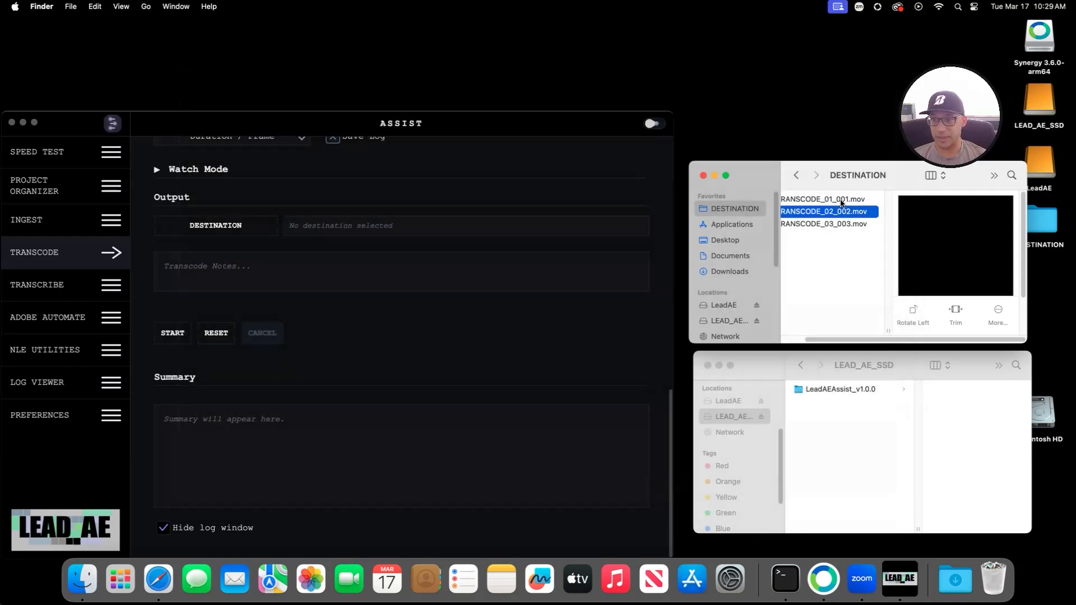
pyautogui.click(842, 202)
pyautogui.press('space')
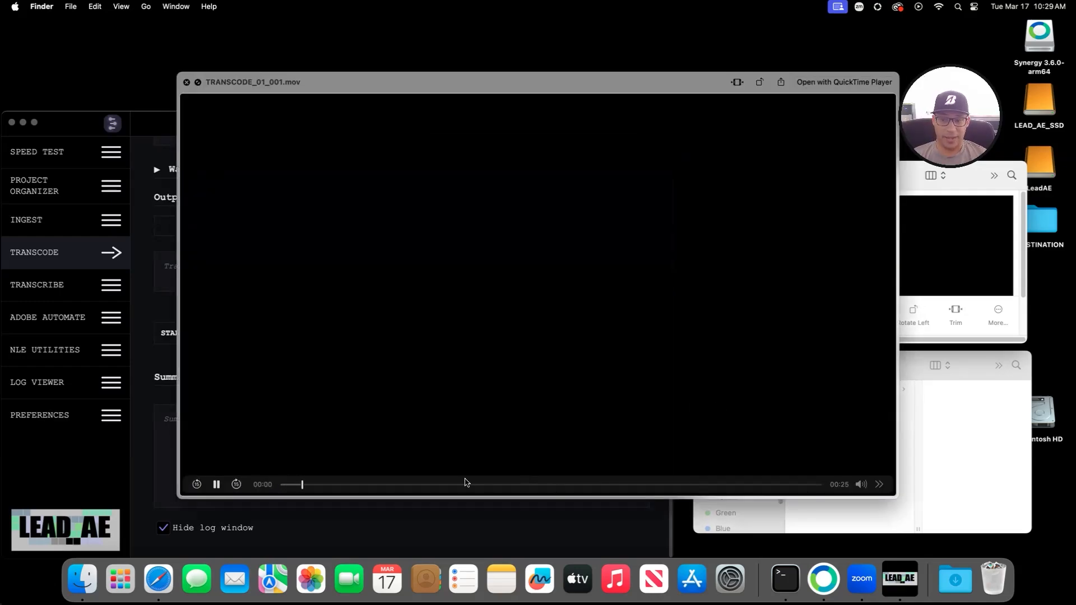
pyautogui.press('space')
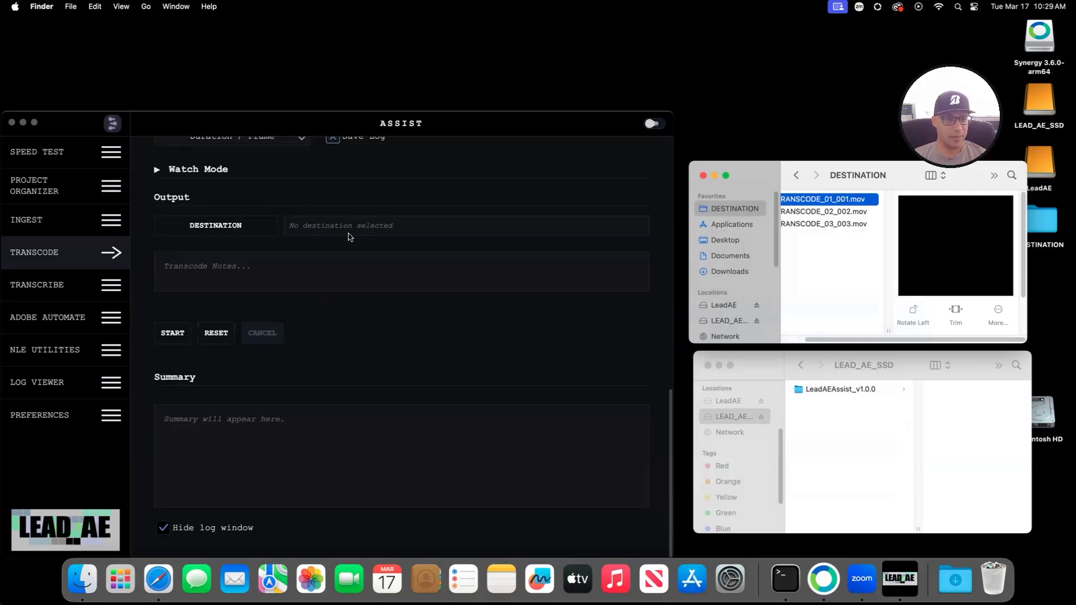
pyautogui.scroll(3, 421, 322)
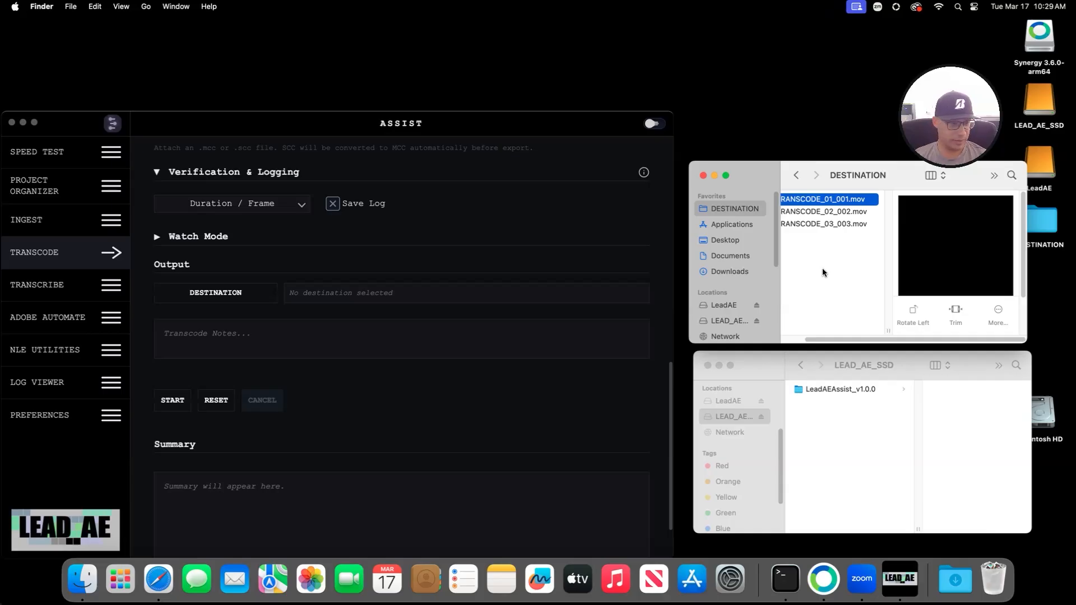
# Step: Look through the Ingest, Speed Test and Project Organizer pages and the ingest behavior options
pyautogui.click(260, 271)
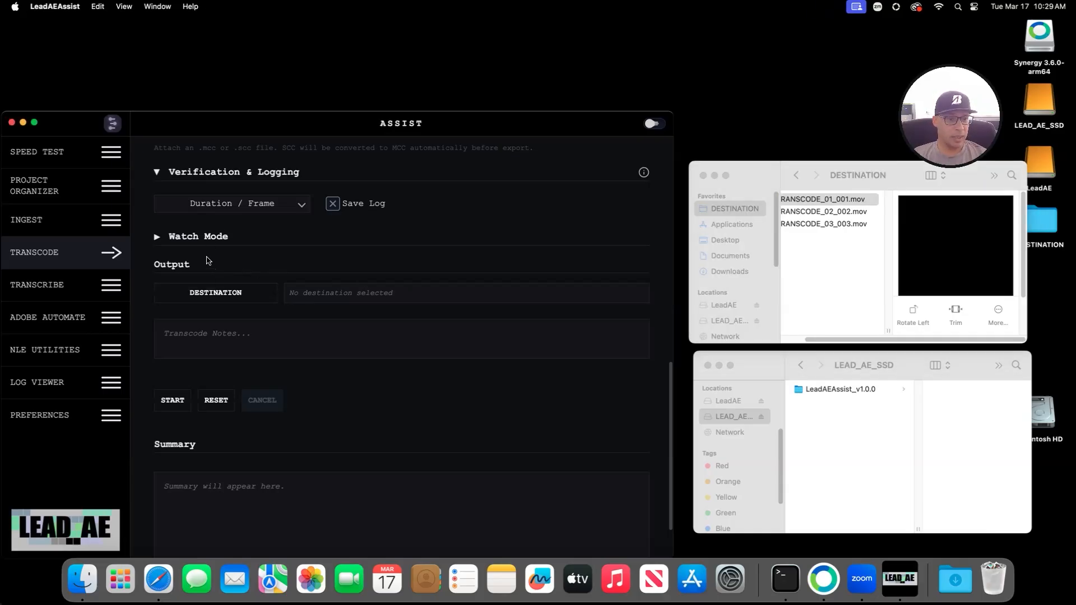
pyautogui.click(67, 220)
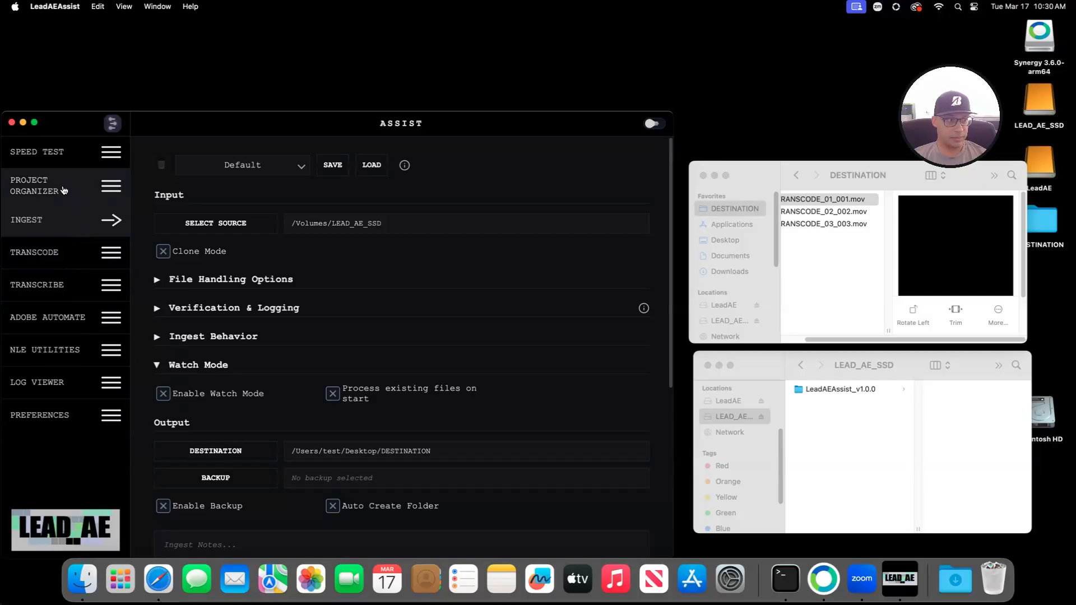
pyautogui.click(56, 152)
pyautogui.click(70, 191)
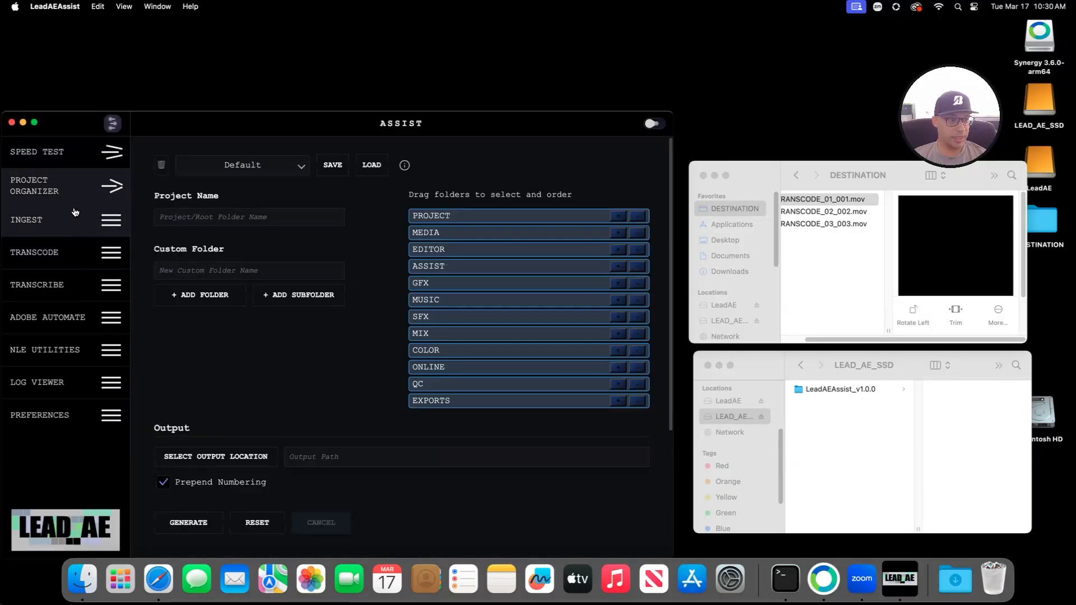
pyautogui.click(75, 213)
pyautogui.scroll(-5, 179, 235)
pyautogui.click(180, 202)
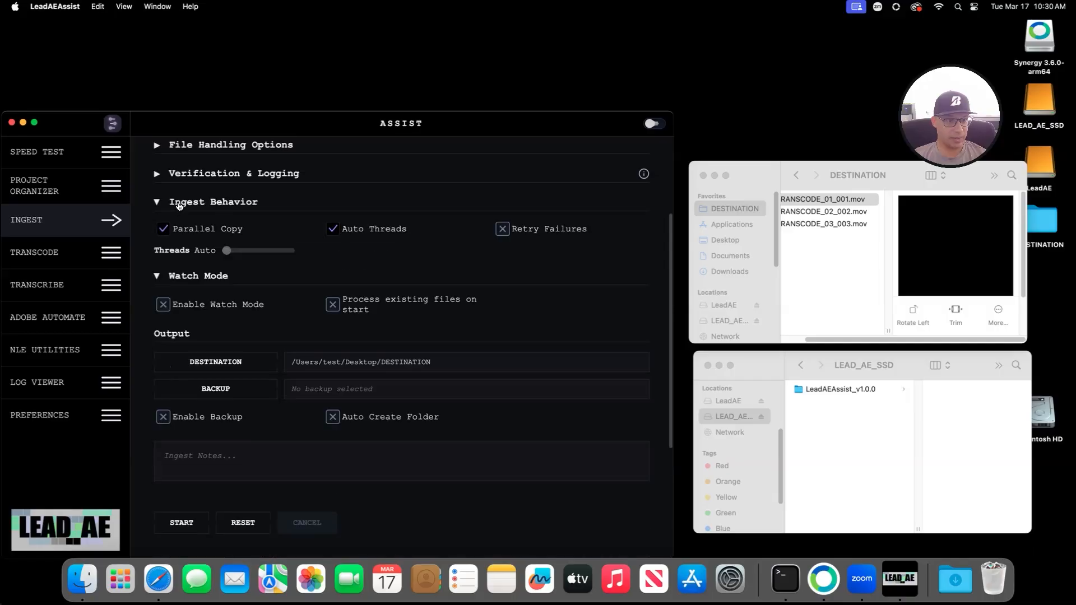
pyautogui.click(161, 206)
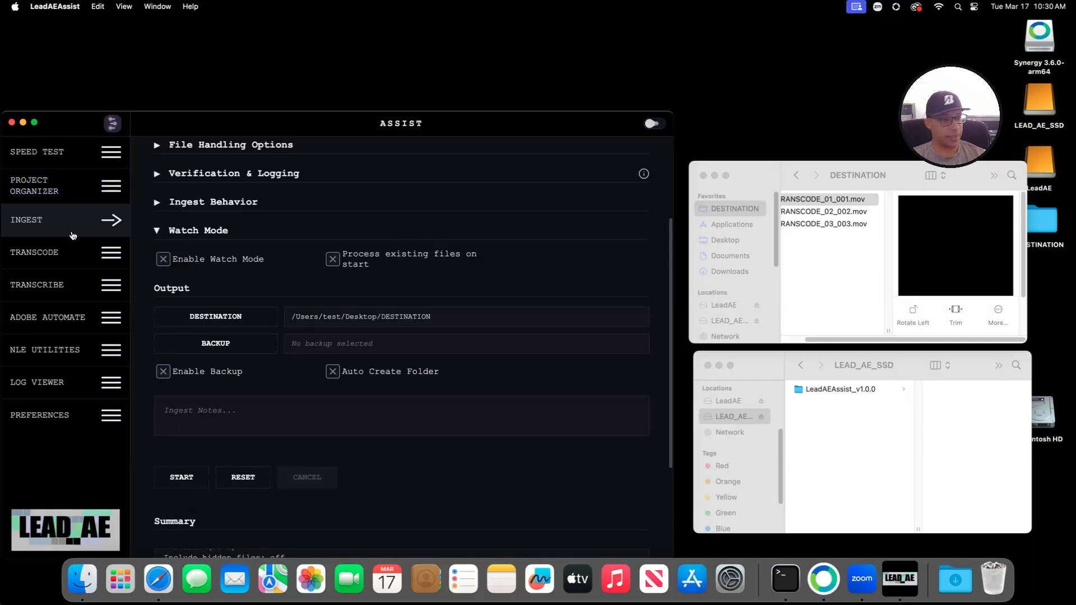
# Step: On the Transcode page, check Audio Only, aac at 320 kbps, Normalize Audio and Save Log
pyautogui.click(71, 257)
pyautogui.scroll(-5, 364, 387)
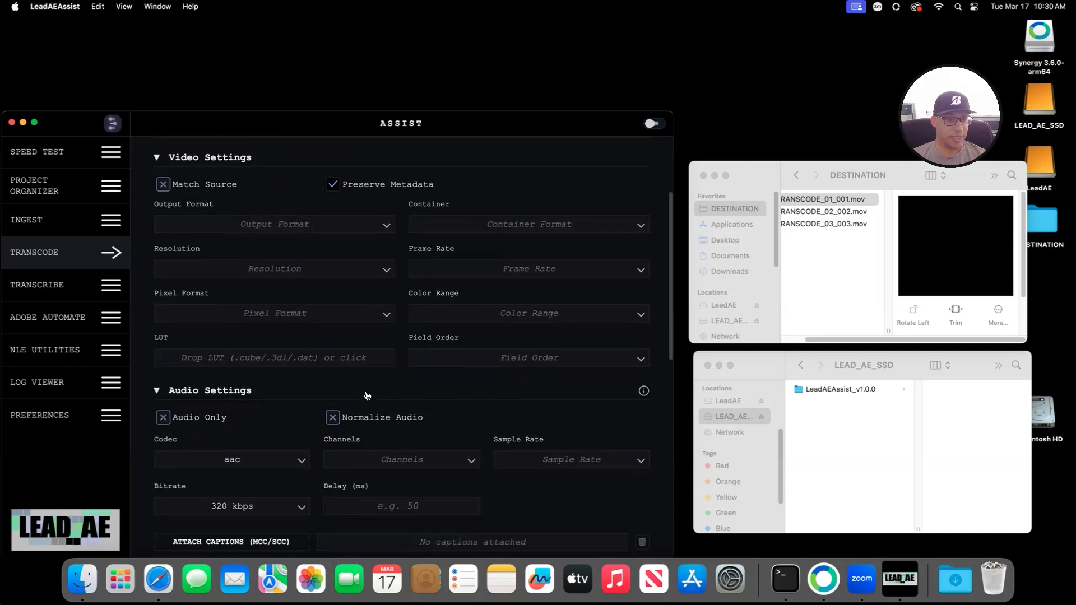
pyautogui.scroll(-5, 301, 436)
pyautogui.scroll(-5, 301, 436)
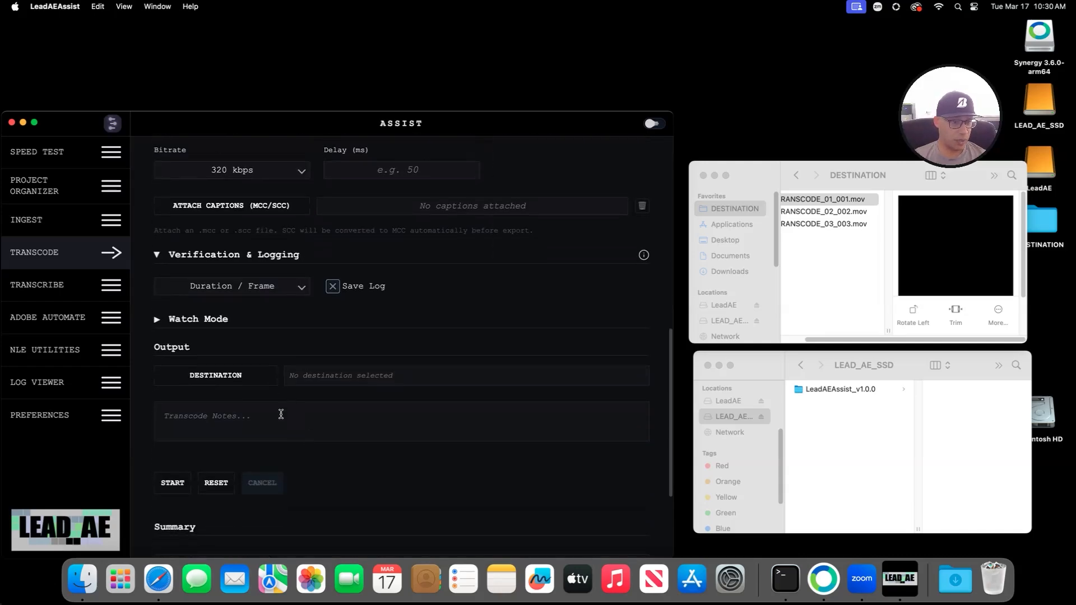
pyautogui.scroll(4, 282, 426)
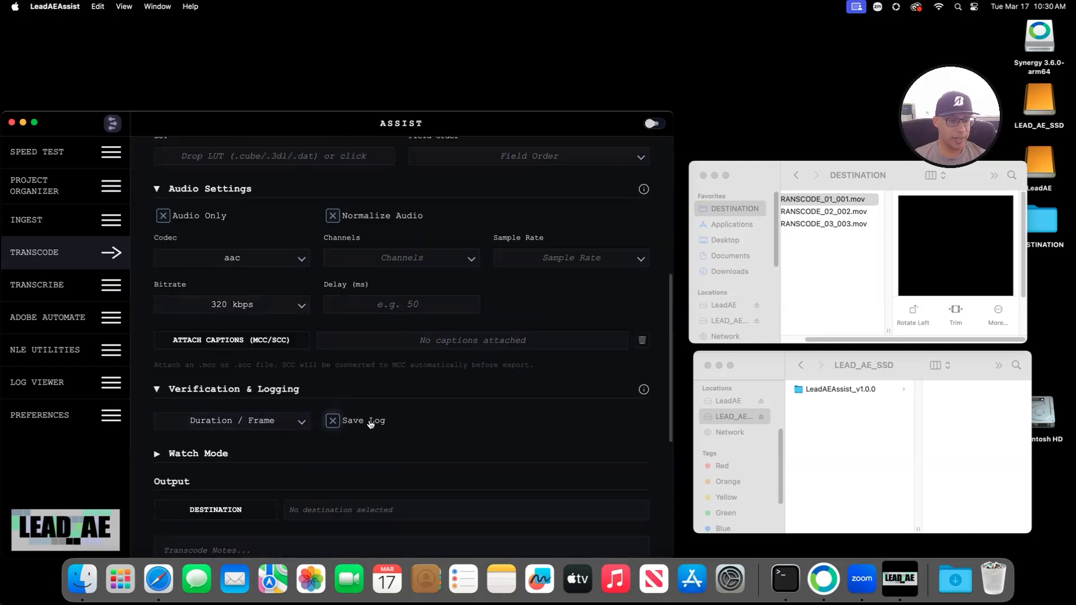
pyautogui.scroll(-3, 364, 421)
pyautogui.scroll(4, 354, 418)
pyautogui.scroll(1, 221, 347)
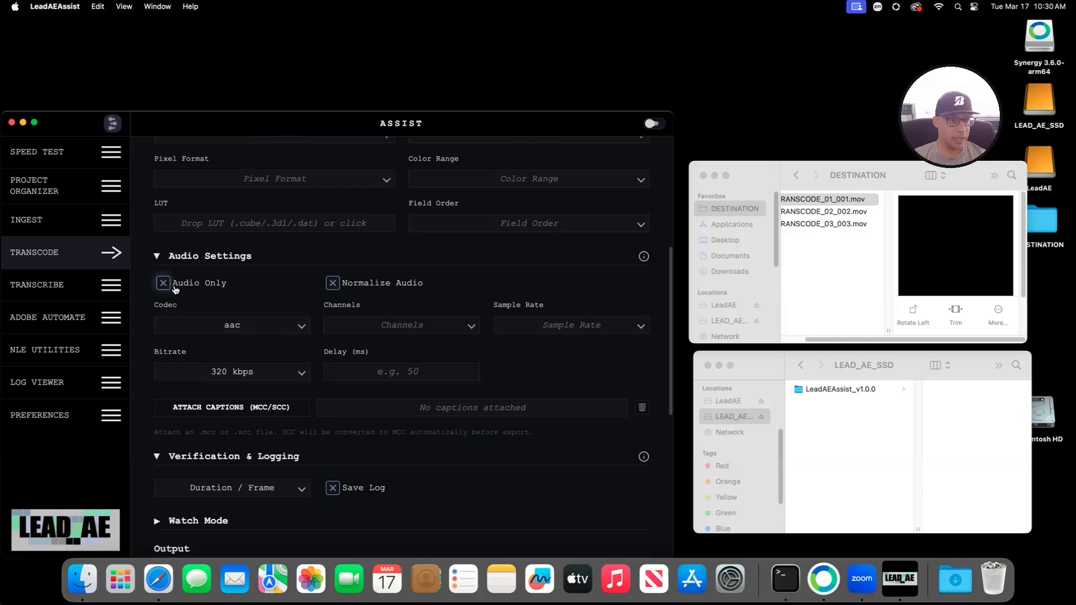
pyautogui.scroll(3, 180, 303)
pyautogui.scroll(-3, 214, 402)
pyautogui.scroll(-1, 214, 402)
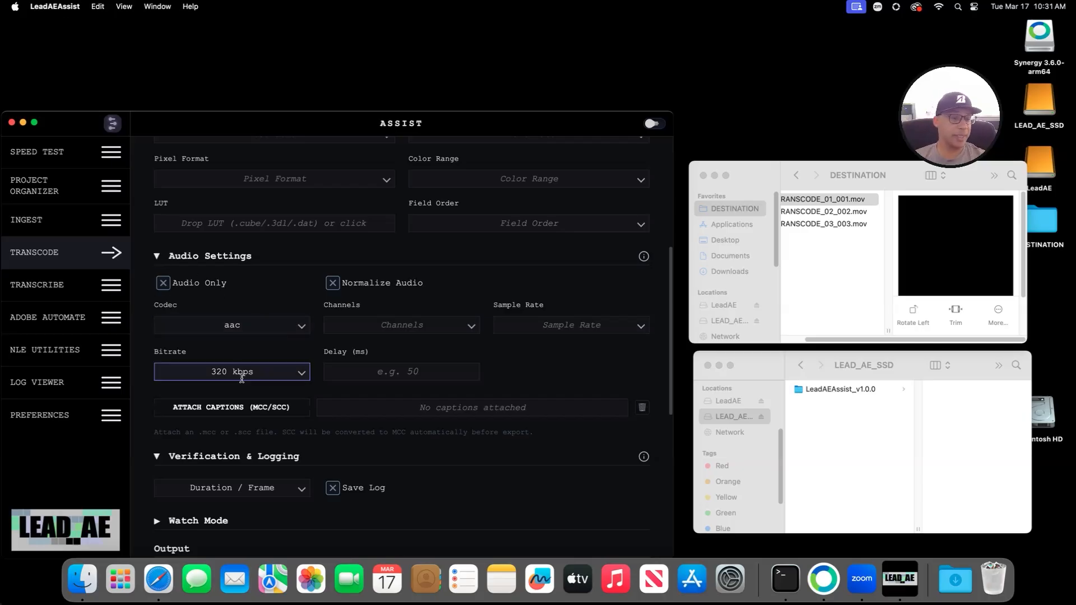
# Step: Collapse the TRANSCODE panel, briefly reopen it, then close it so only the module list shows
pyautogui.scroll(-10, 242, 379)
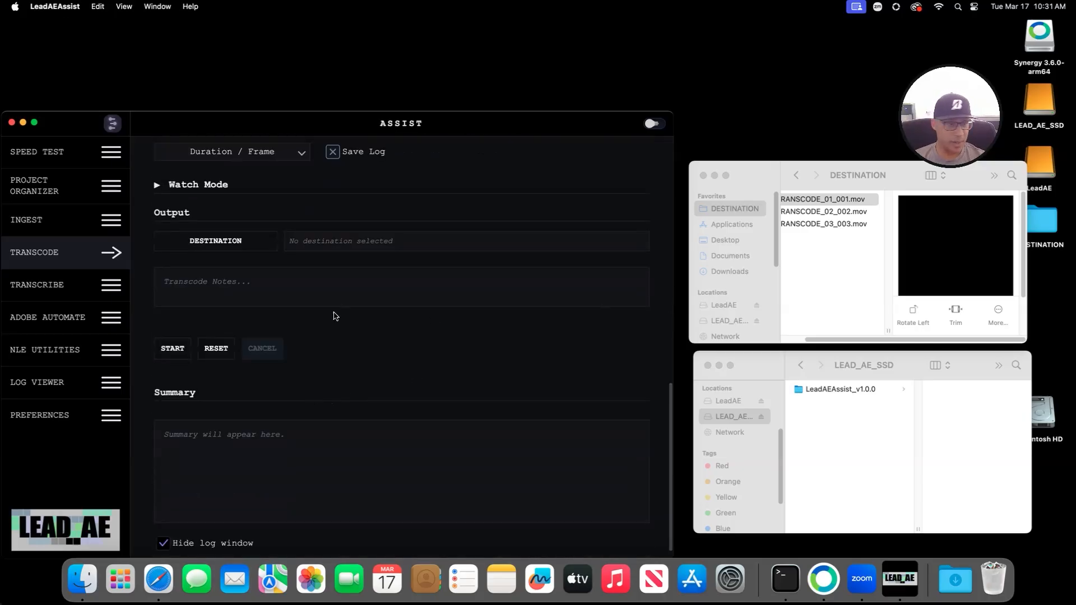
pyautogui.scroll(12, 337, 322)
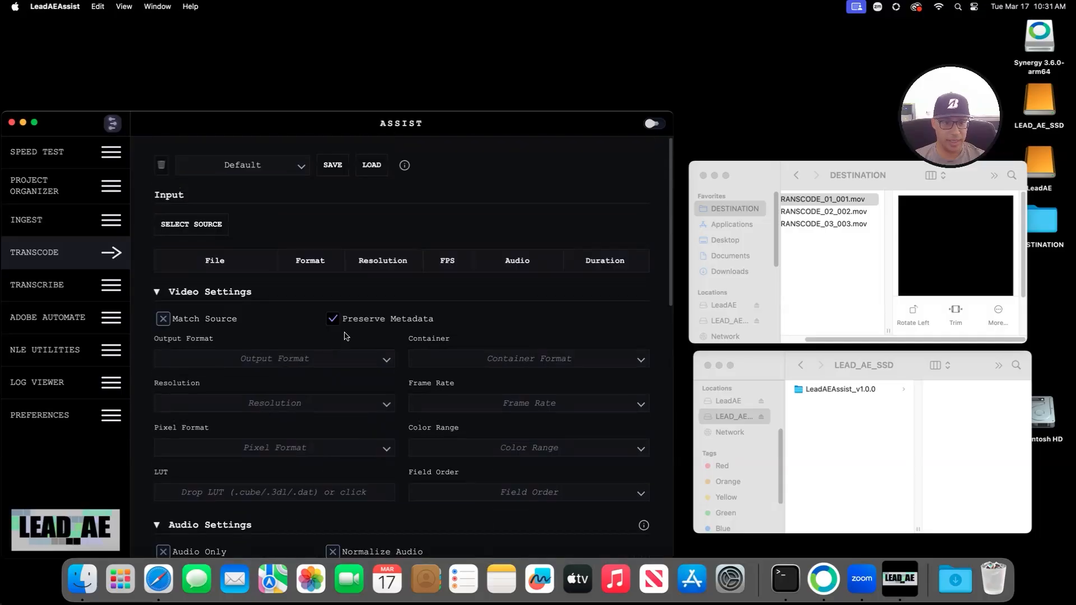
pyautogui.click(84, 259)
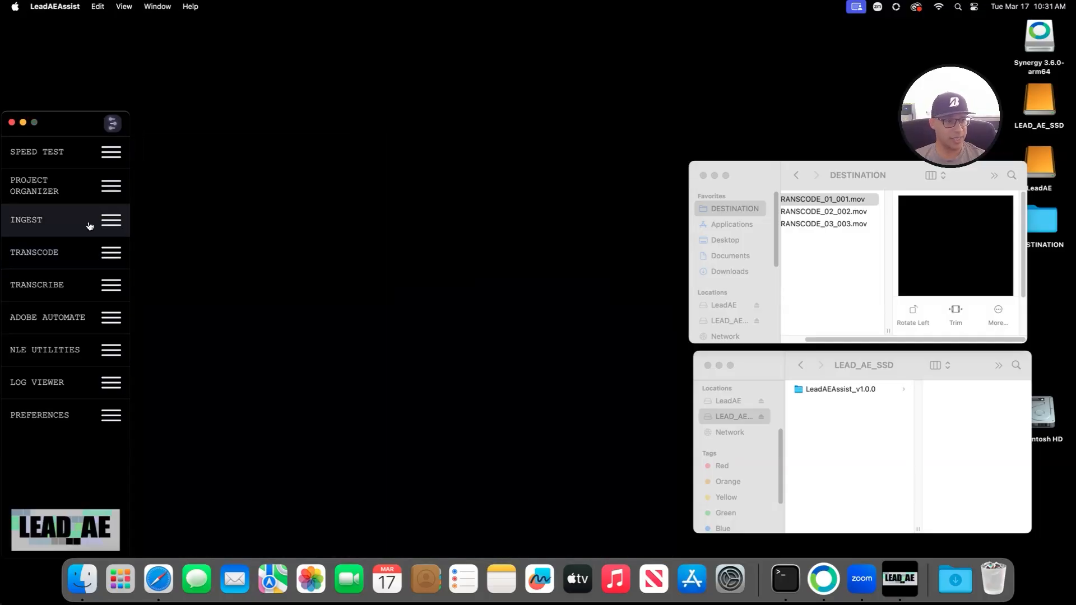
pyautogui.click(90, 258)
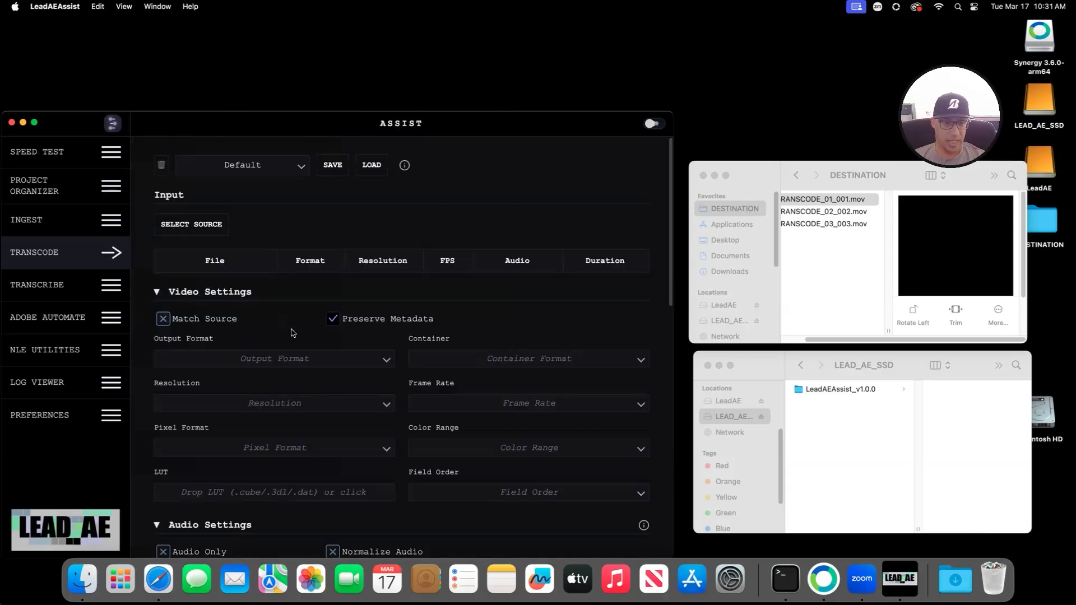
pyautogui.scroll(-10, 288, 328)
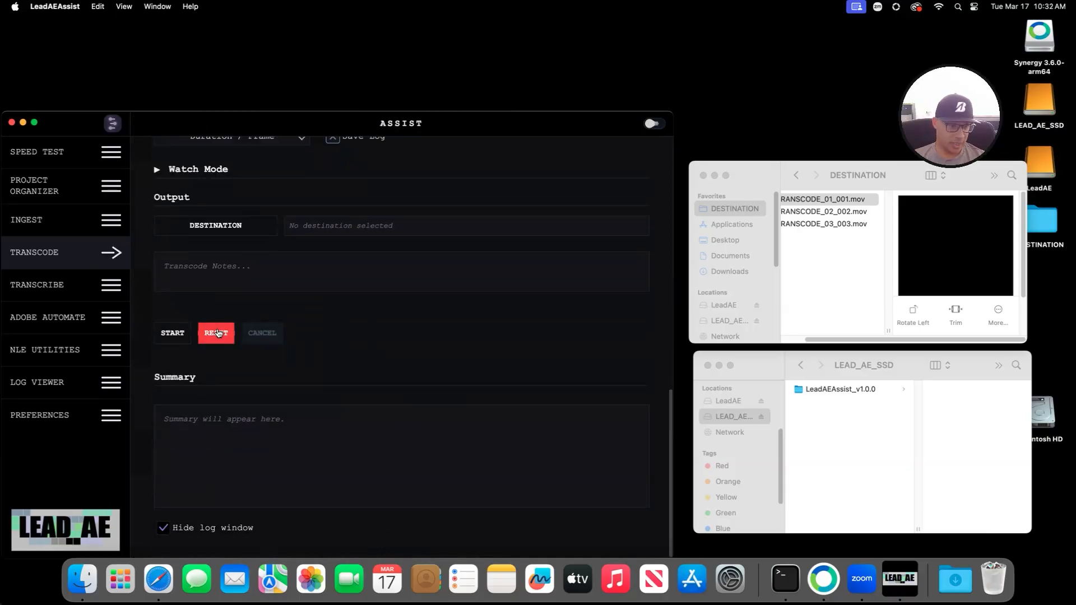
pyautogui.scroll(3, 363, 328)
pyautogui.click(109, 256)
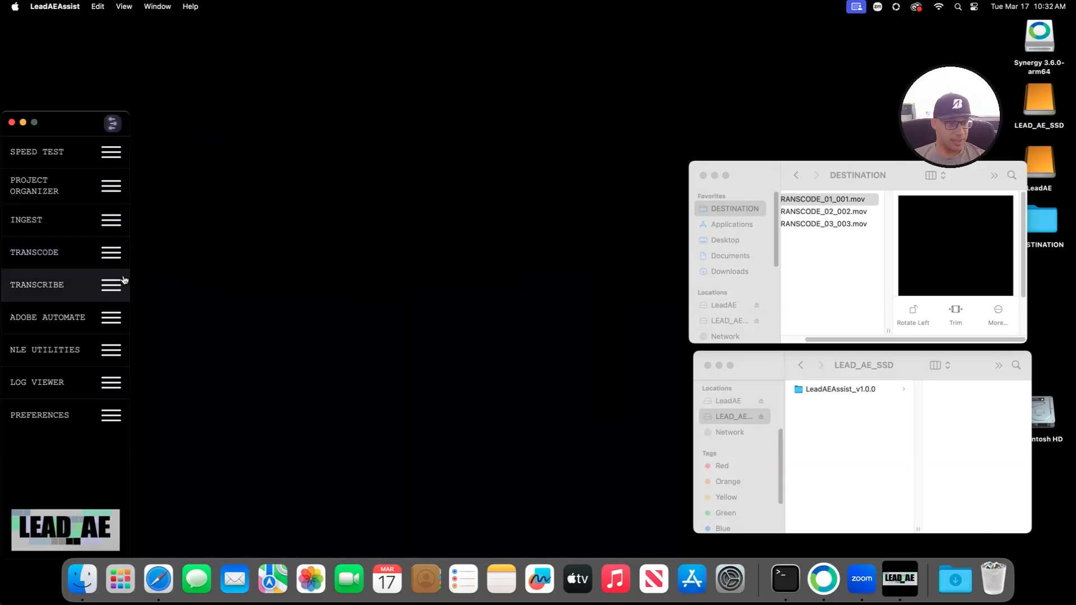
# Step: Open TRANSCRIBE and set Output Formats to Scenarist Closed Captions (.scc)
pyautogui.click(76, 287)
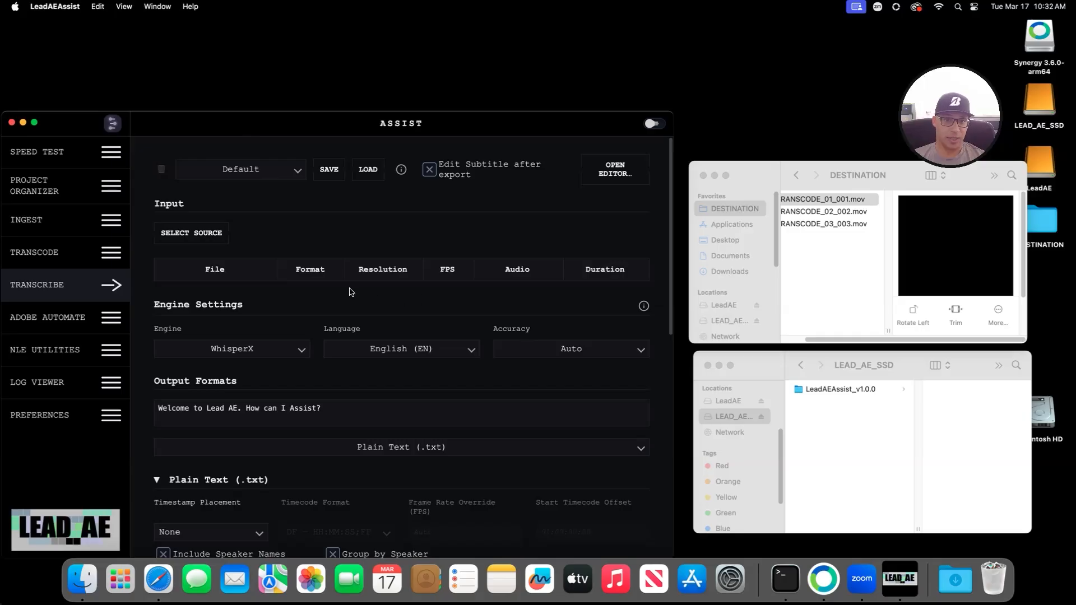
pyautogui.scroll(-5, 420, 302)
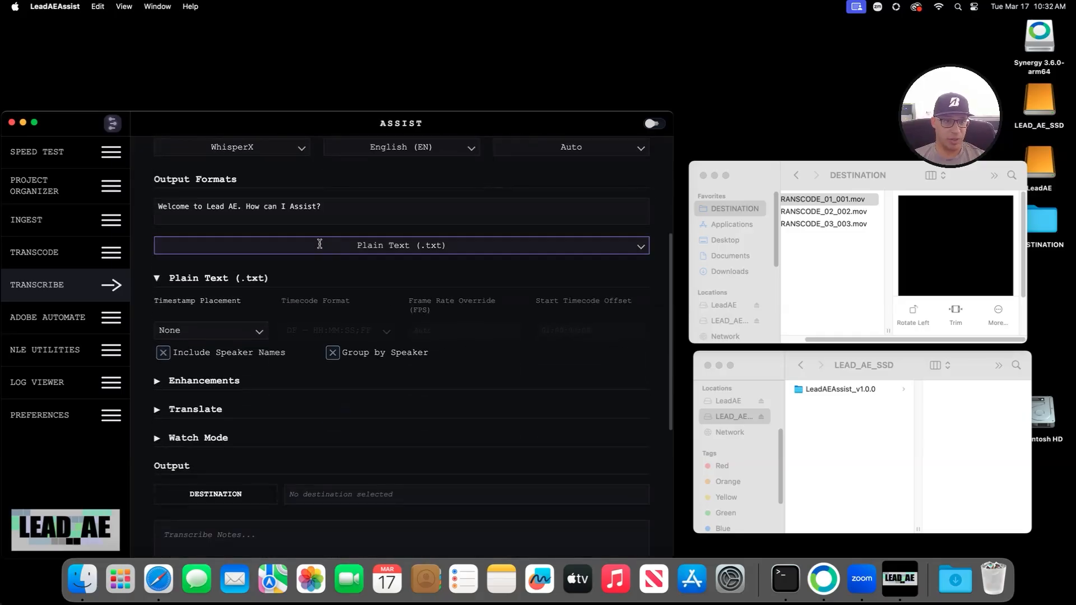
pyautogui.scroll(2, 391, 301)
pyautogui.scroll(-3, 415, 292)
pyautogui.click(400, 179)
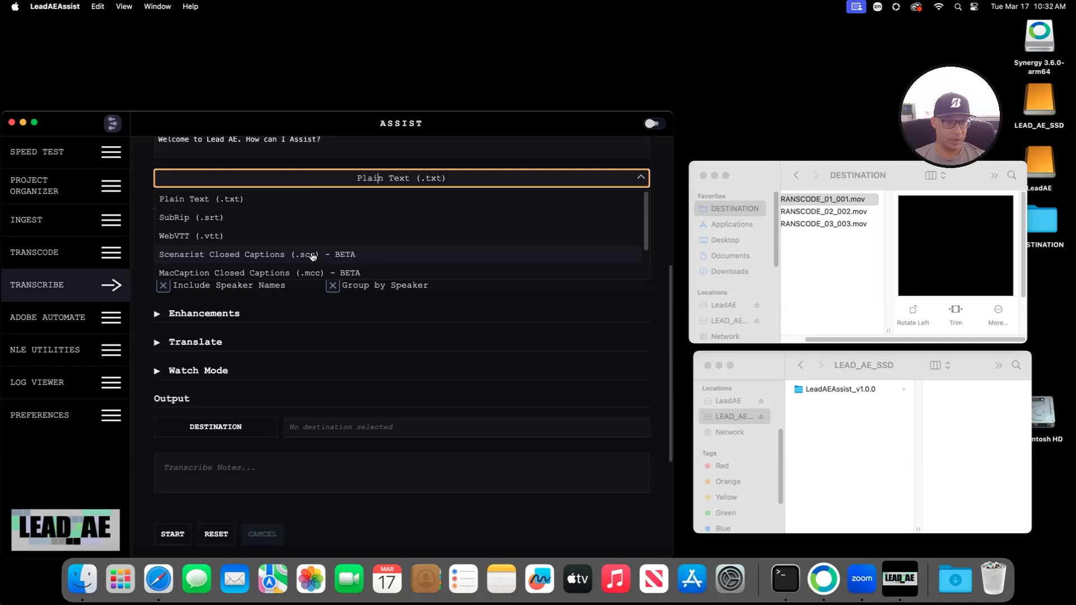
pyautogui.click(273, 257)
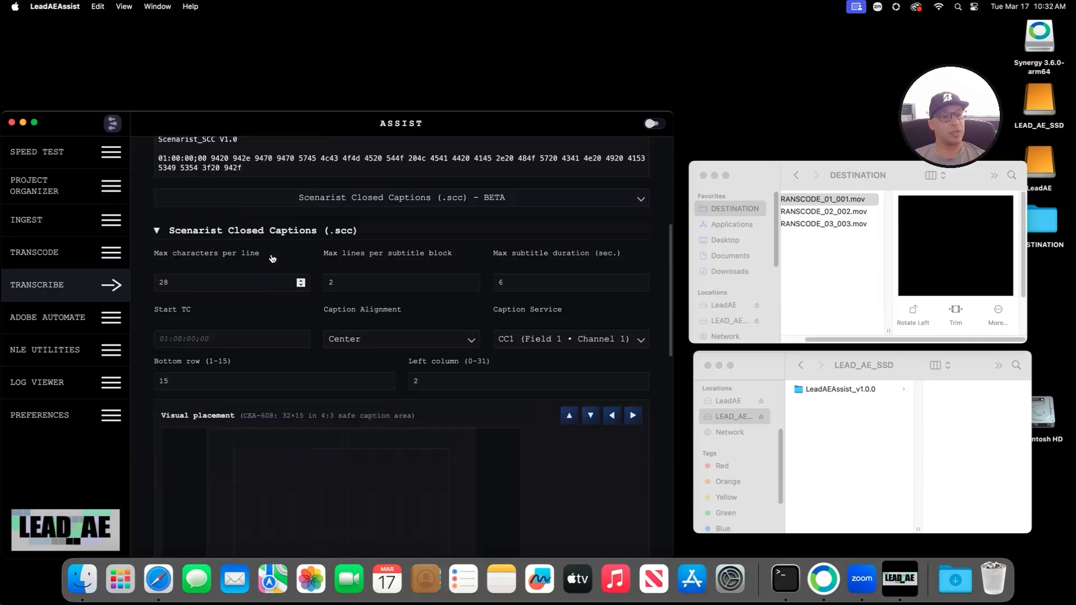
# Step: Review the Advanced SCC and QC options, then collapse the Scenarist section
pyautogui.scroll(-5, 532, 416)
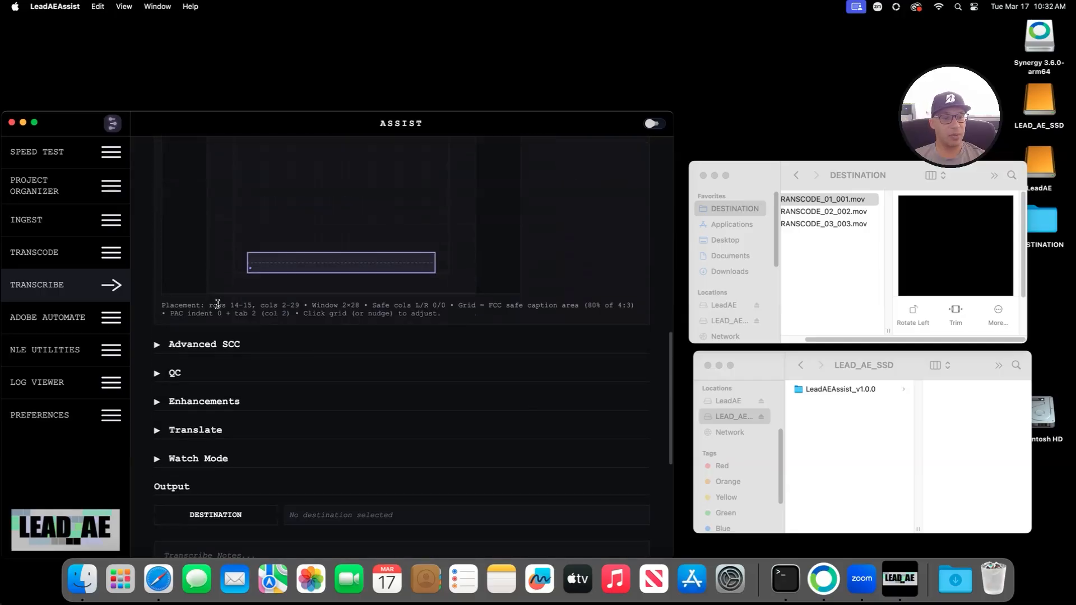
pyautogui.click(196, 331)
pyautogui.scroll(-3, 289, 391)
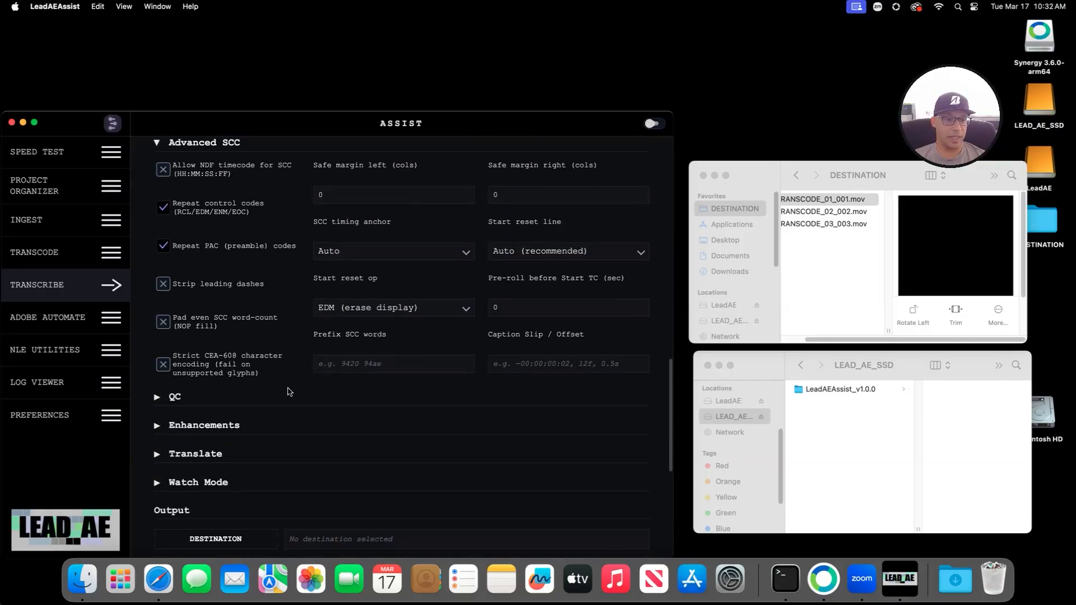
pyautogui.click(171, 397)
pyautogui.scroll(-5, 387, 359)
pyautogui.scroll(10, 497, 348)
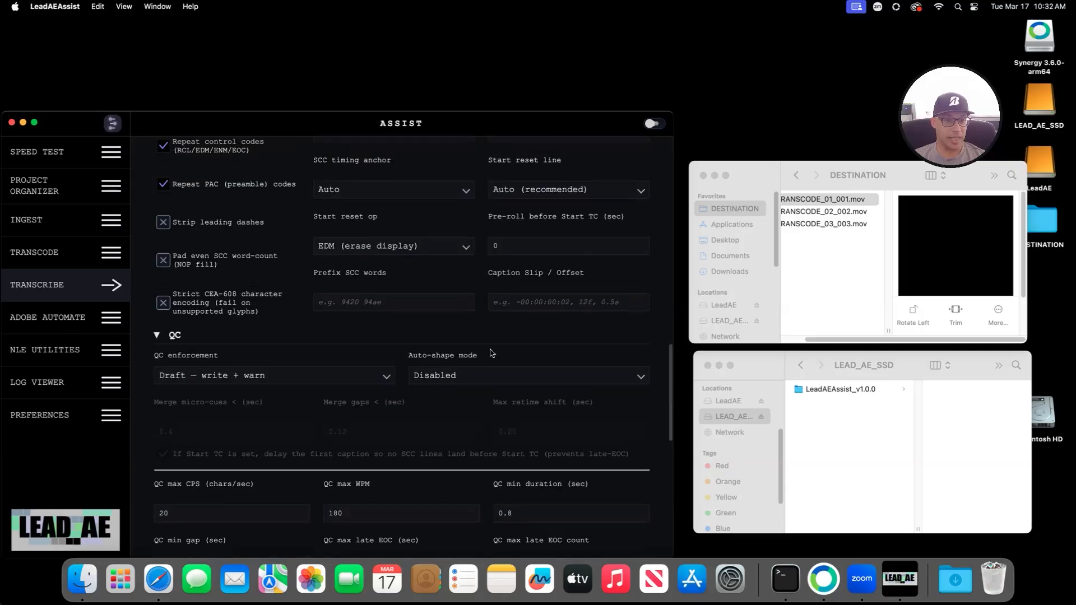
pyautogui.scroll(-4, 497, 348)
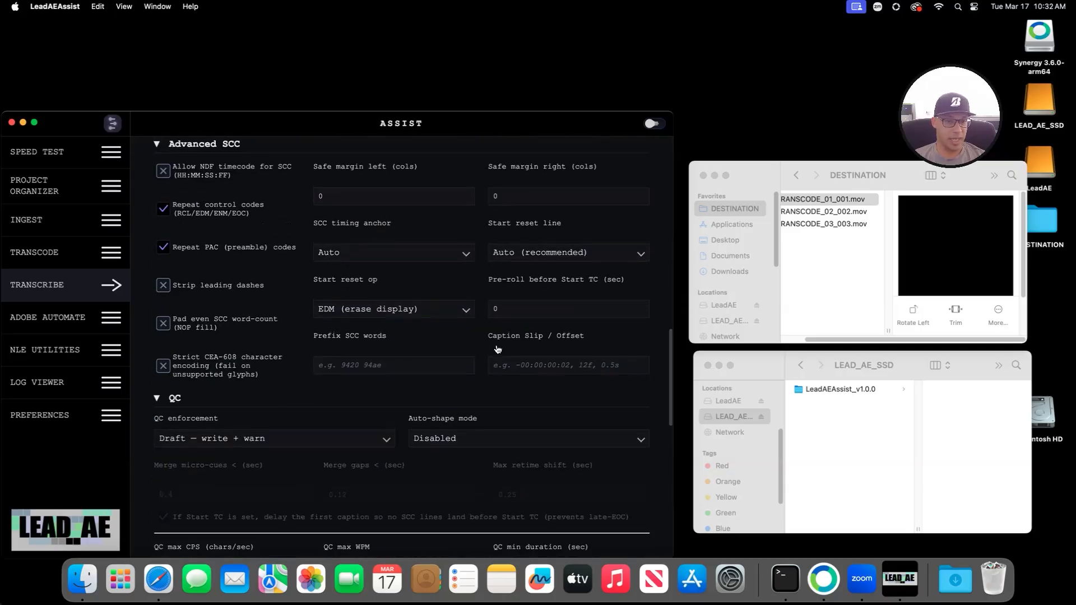
pyautogui.scroll(15, 497, 348)
pyautogui.scroll(-5, 312, 344)
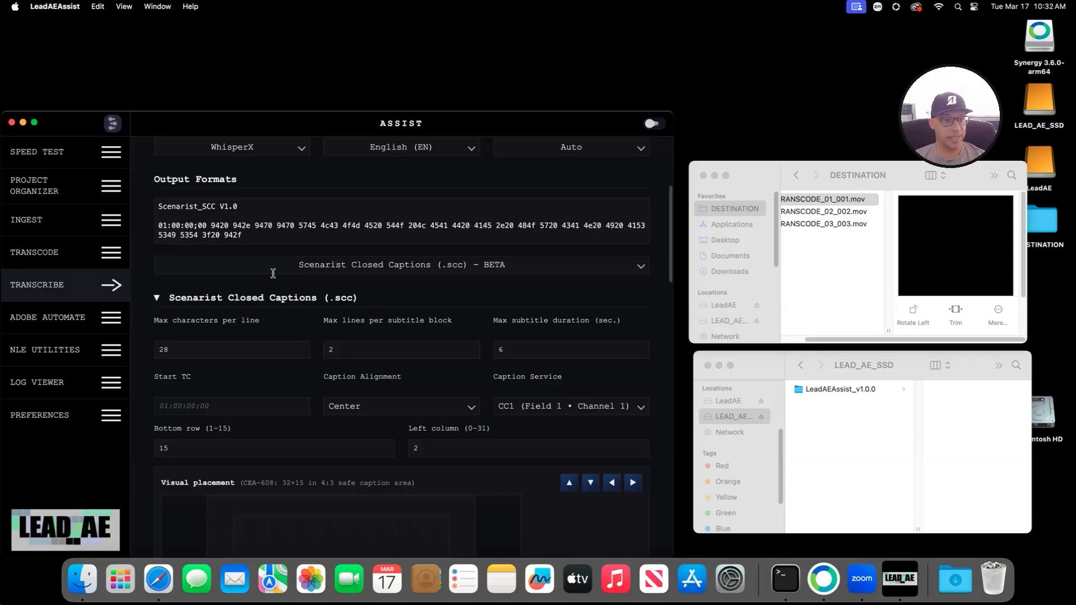
pyautogui.click(236, 302)
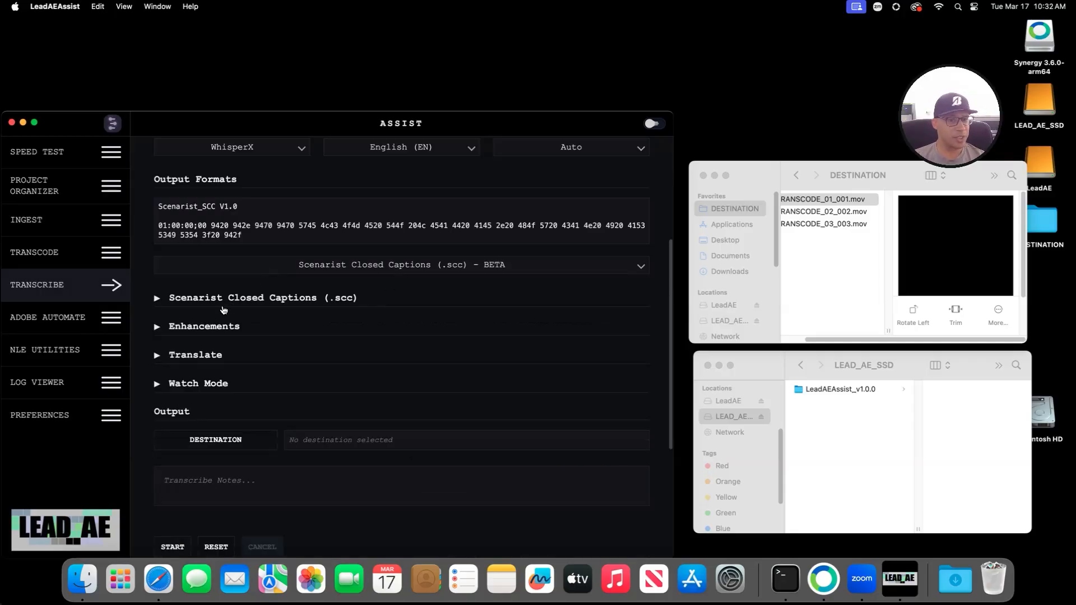
pyautogui.scroll(5, 227, 309)
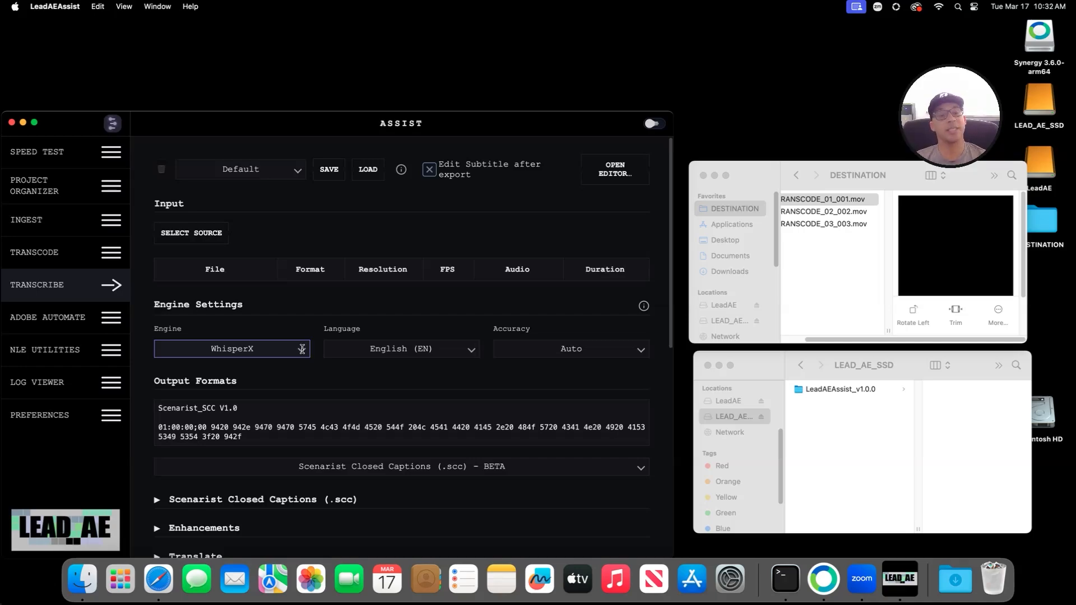
# Step: Check the engine list and the Preferences AI API Key field, then return to Transcribe
pyautogui.click(302, 349)
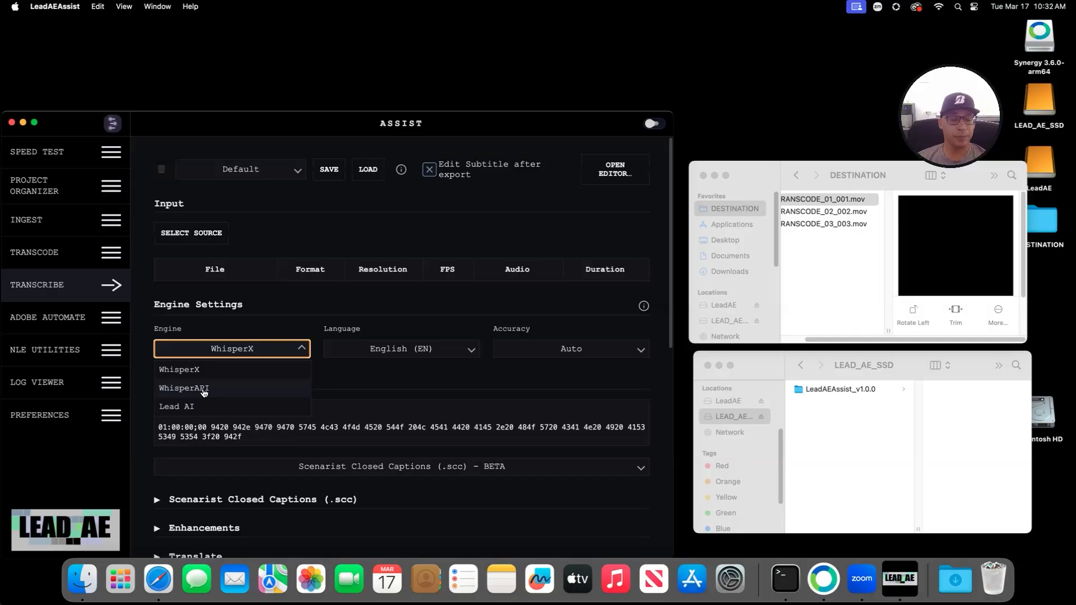
pyautogui.click(90, 418)
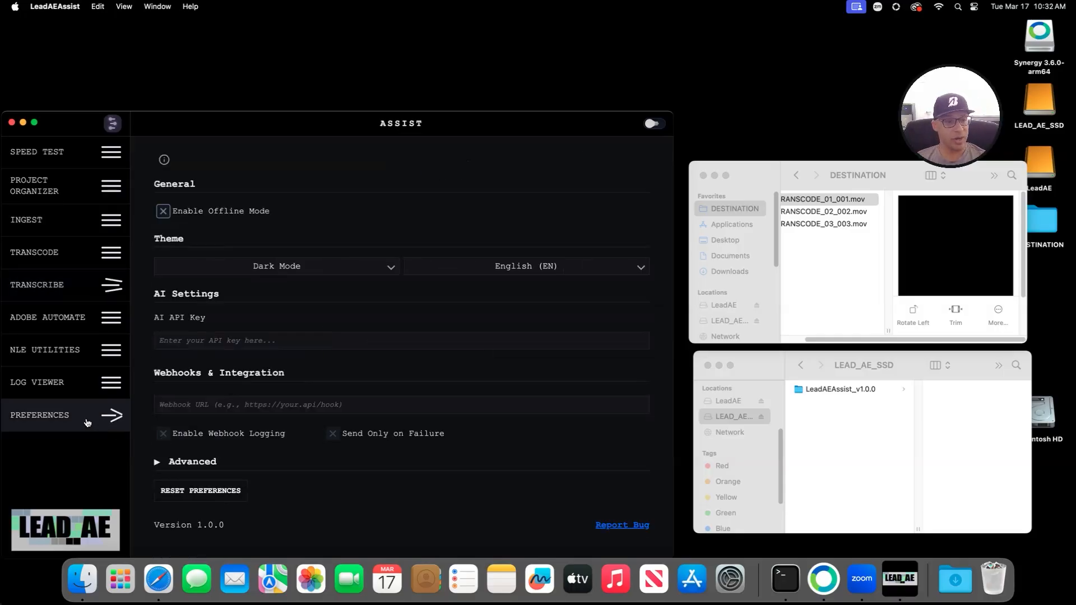
pyautogui.click(198, 335)
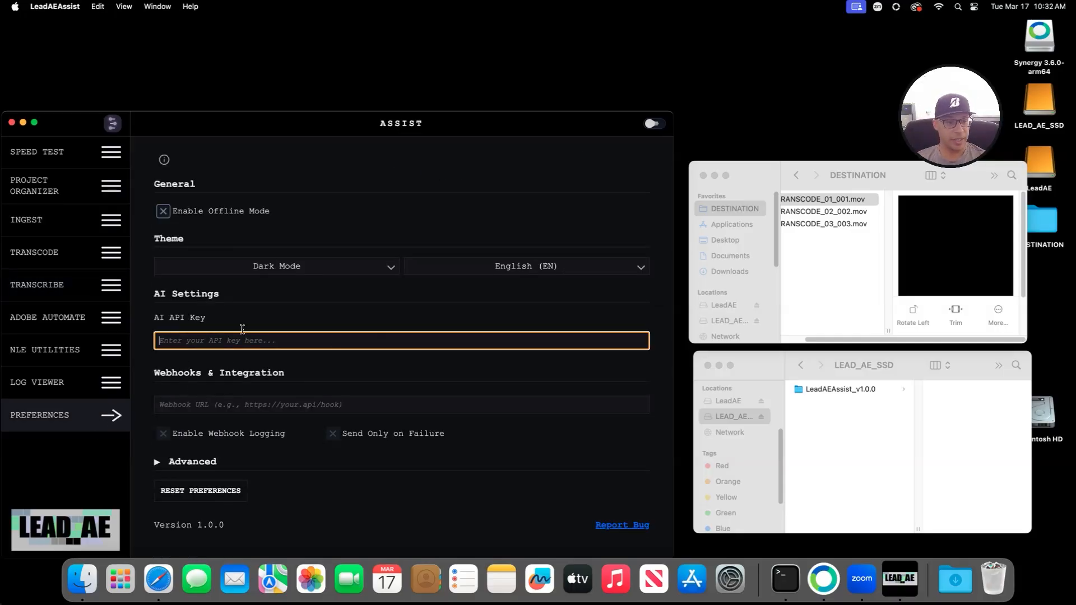
pyautogui.click(79, 285)
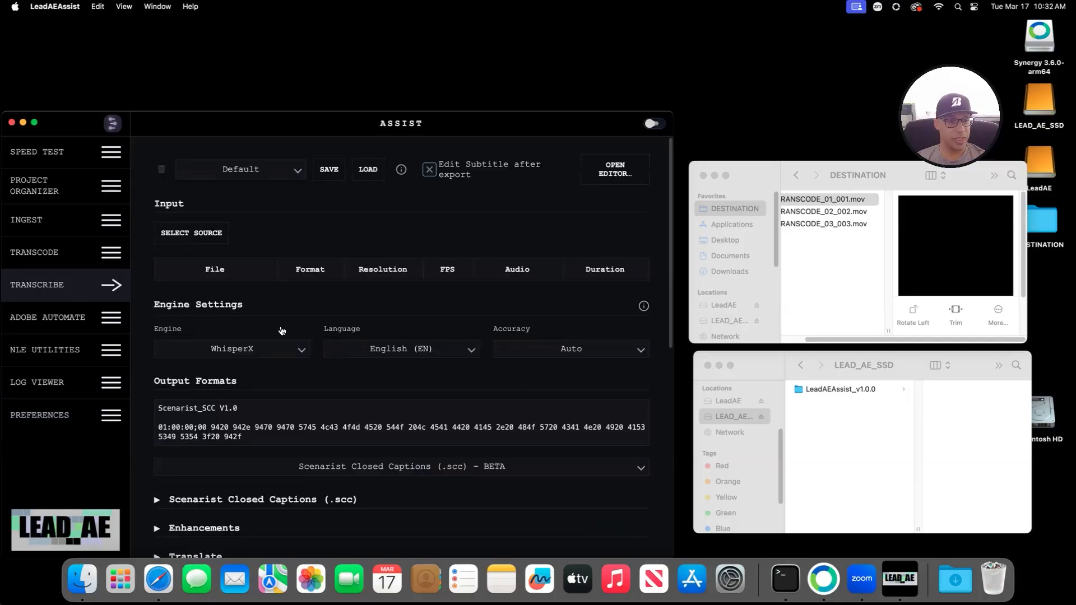
pyautogui.click(281, 347)
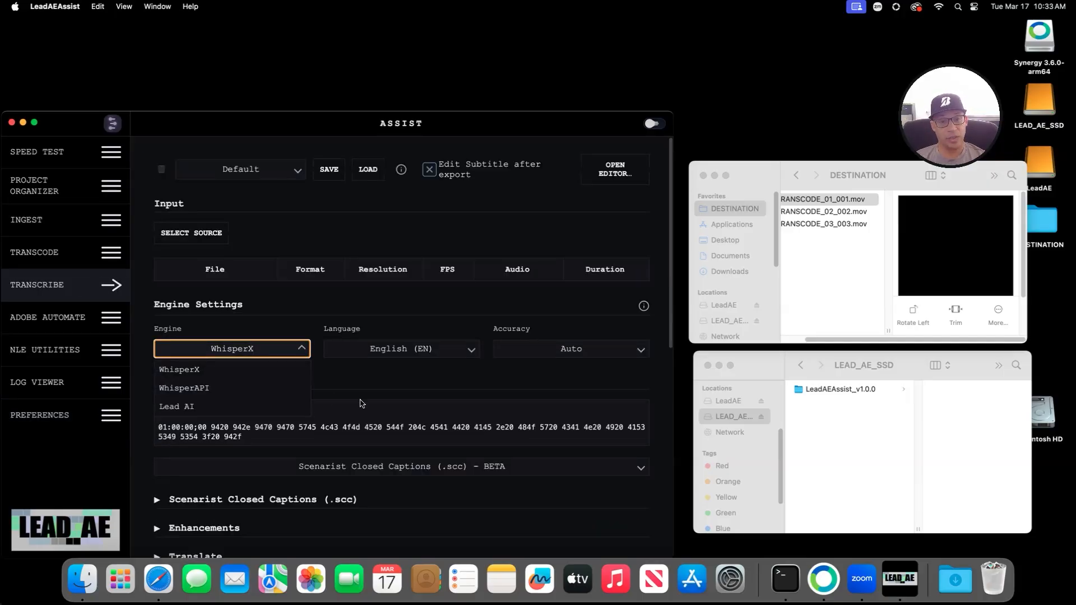
pyautogui.scroll(-5, 283, 381)
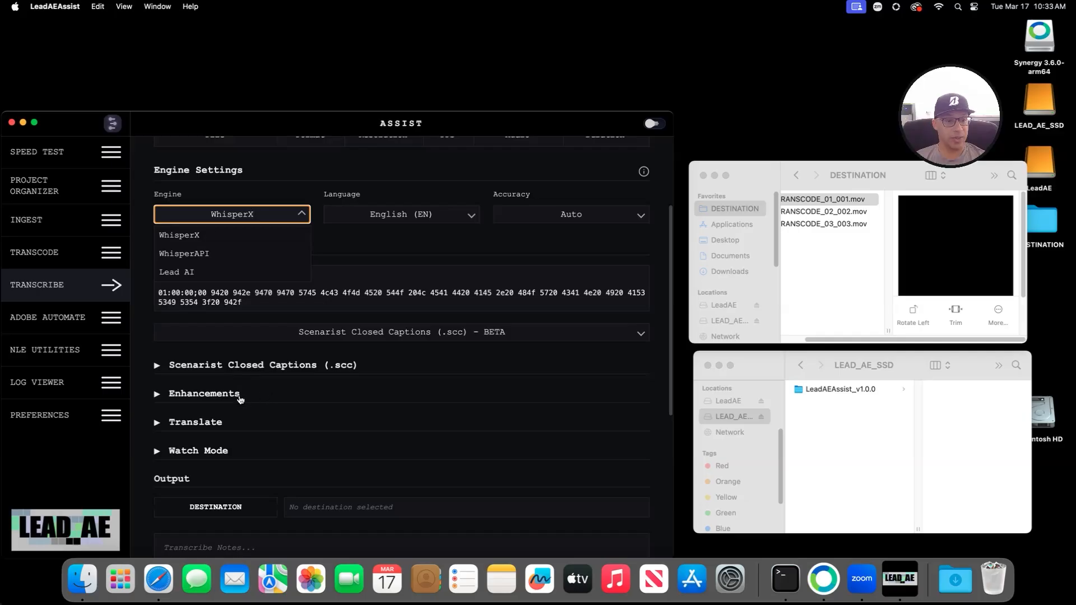
# Step: Keep the translation language English (EN), fold away Translate, and set the engine to Lead AI
pyautogui.click(192, 425)
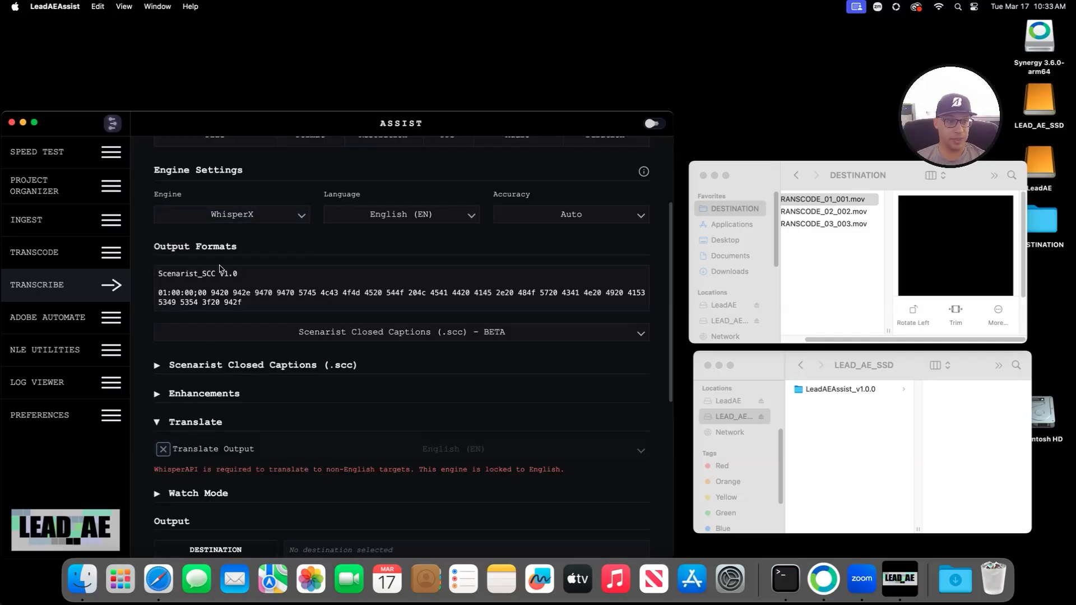
pyautogui.click(231, 216)
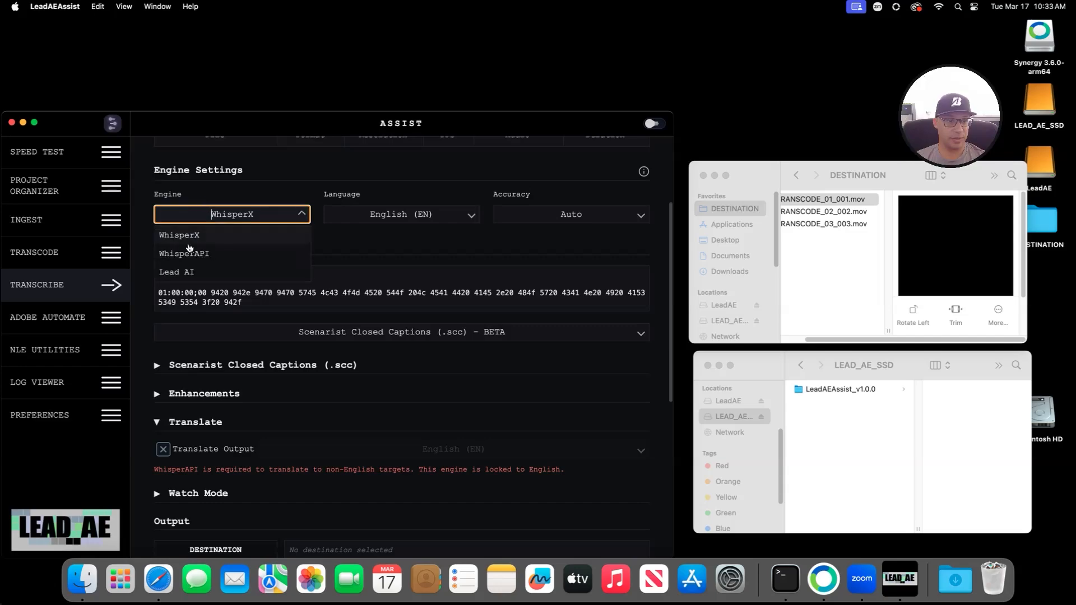
pyautogui.click(188, 252)
pyautogui.click(413, 462)
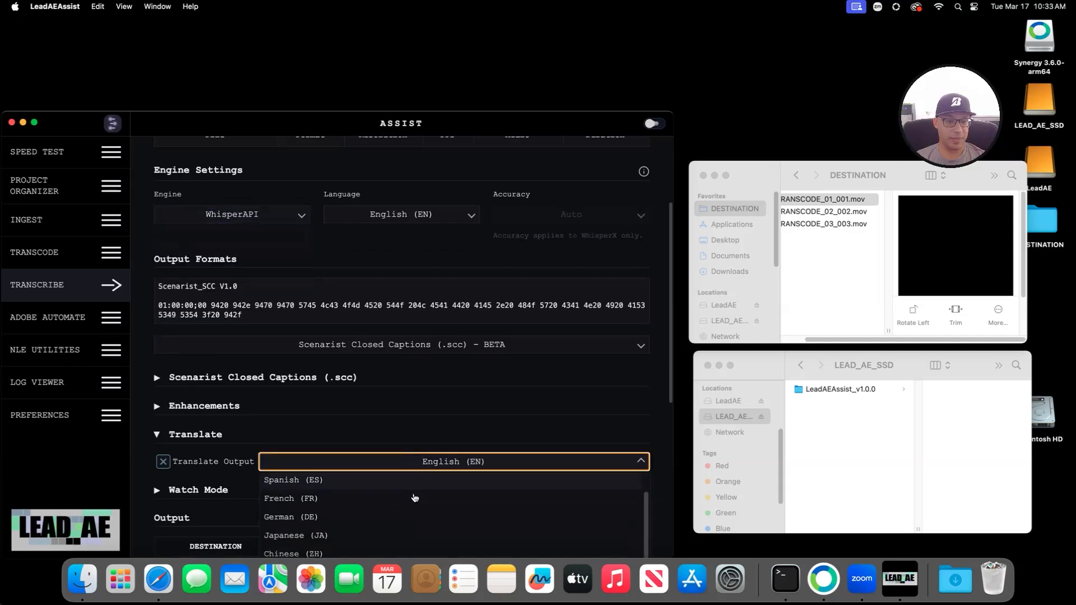
pyautogui.scroll(1, 392, 496)
pyautogui.click(317, 462)
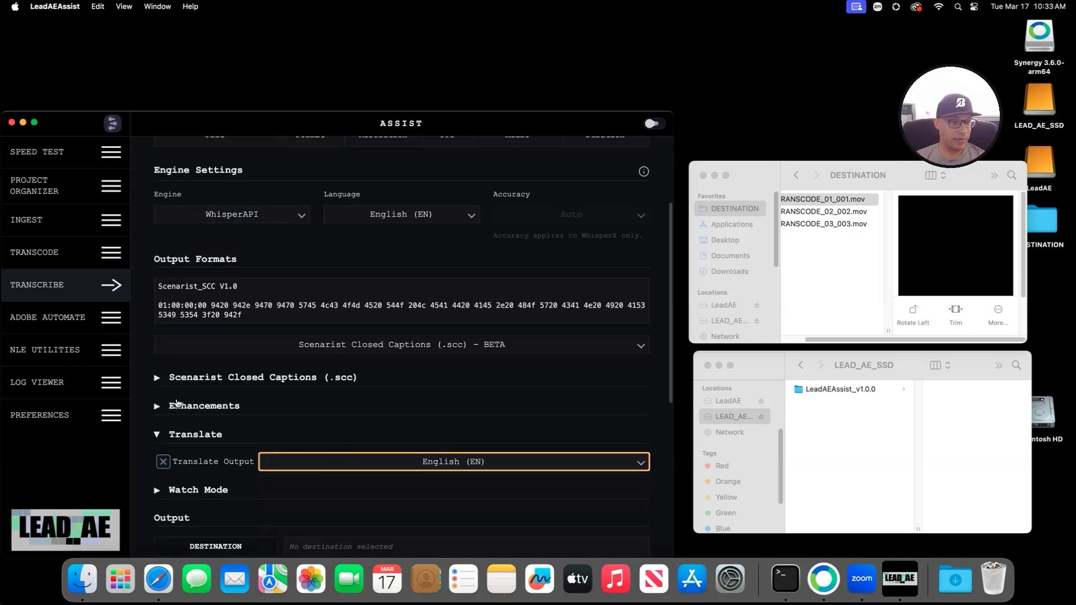
pyautogui.click(158, 433)
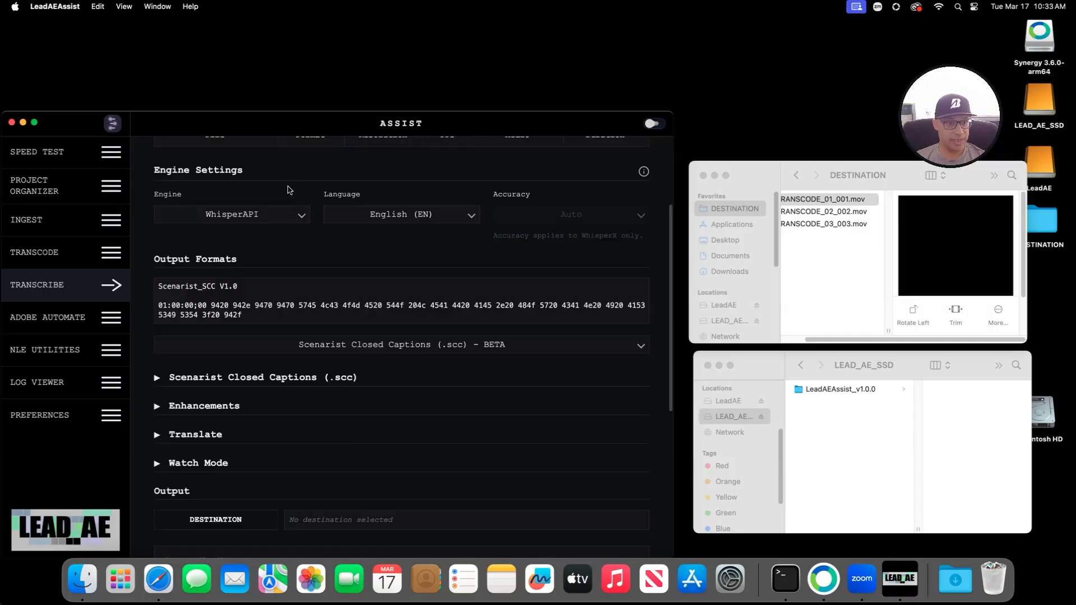
pyautogui.click(261, 215)
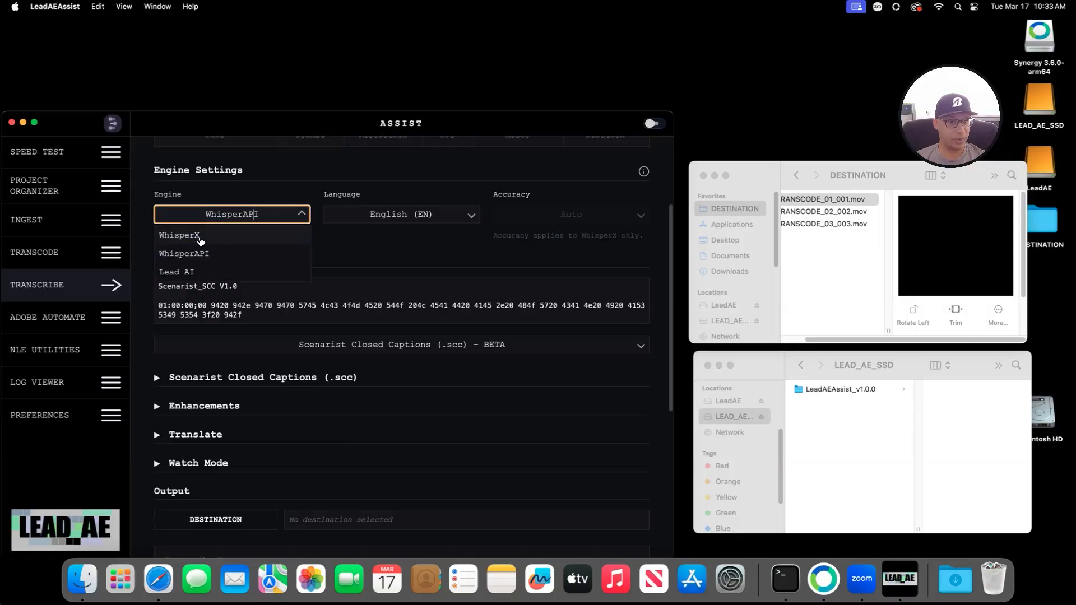
pyautogui.click(194, 272)
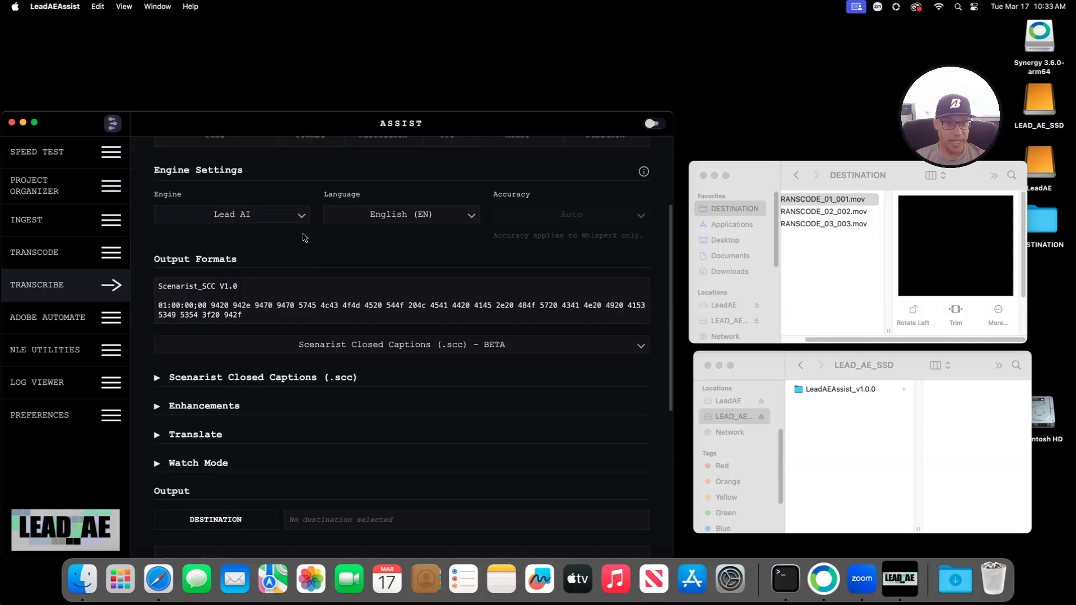
# Step: Change Output Formats from Scenarist Closed Captions to Plain Text (.txt)
pyautogui.scroll(4, 320, 250)
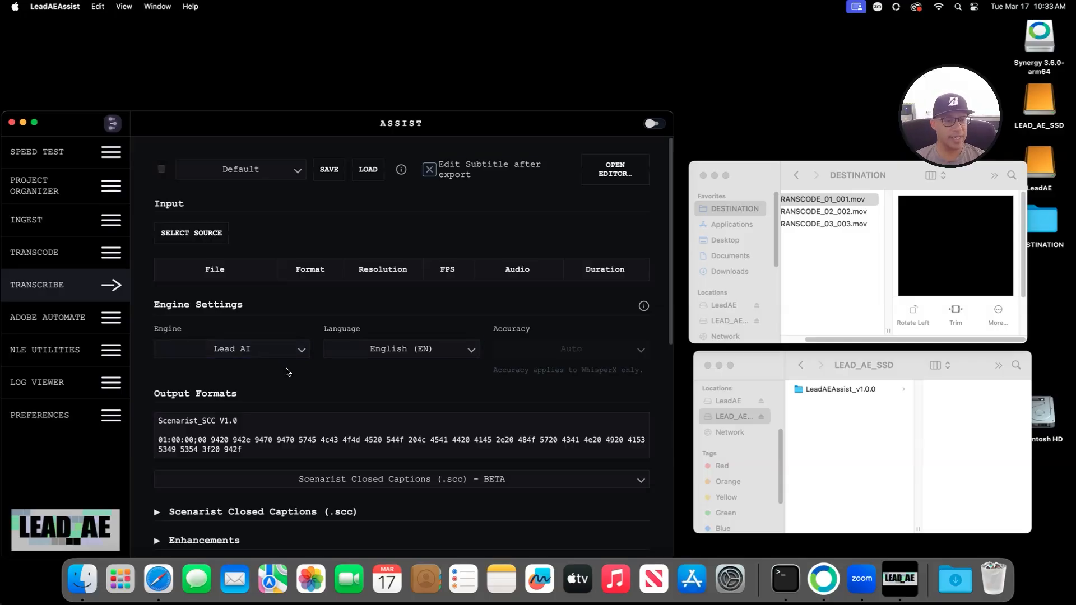
pyautogui.scroll(-2, 290, 397)
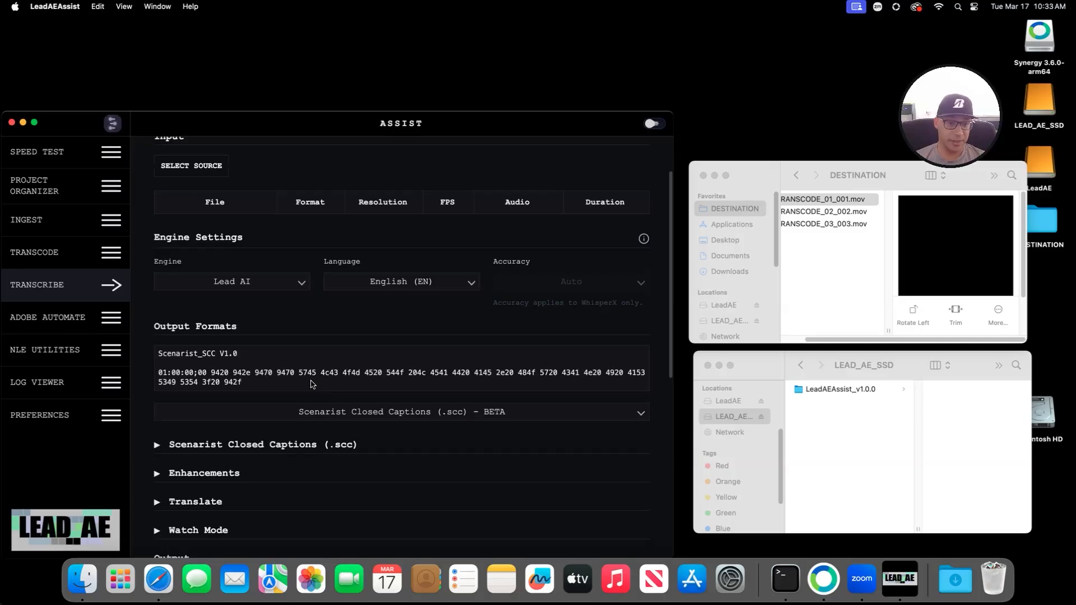
pyautogui.scroll(2, 261, 388)
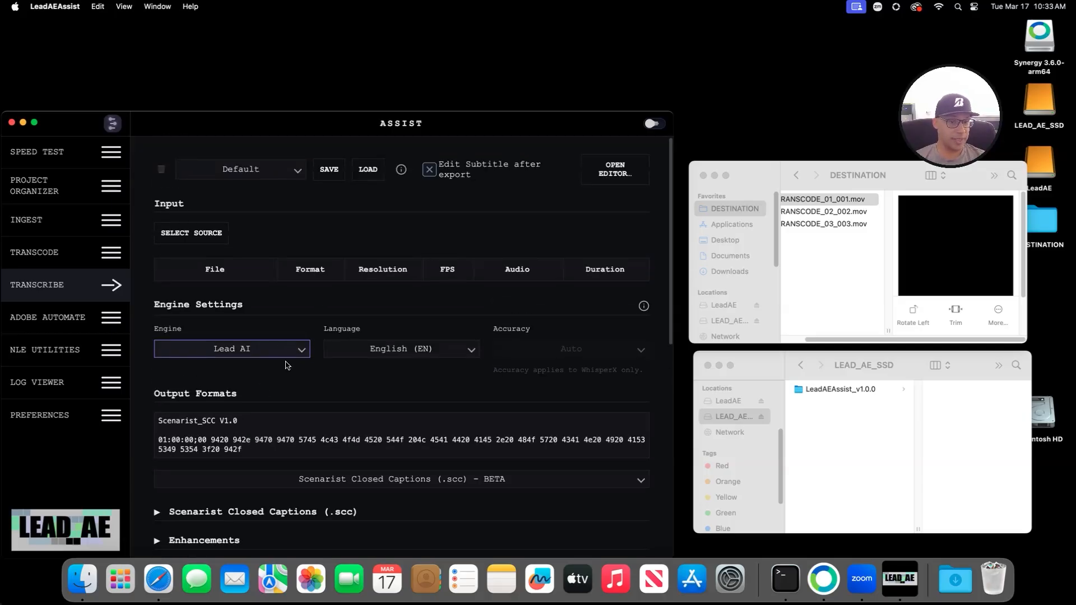
pyautogui.scroll(-4, 307, 389)
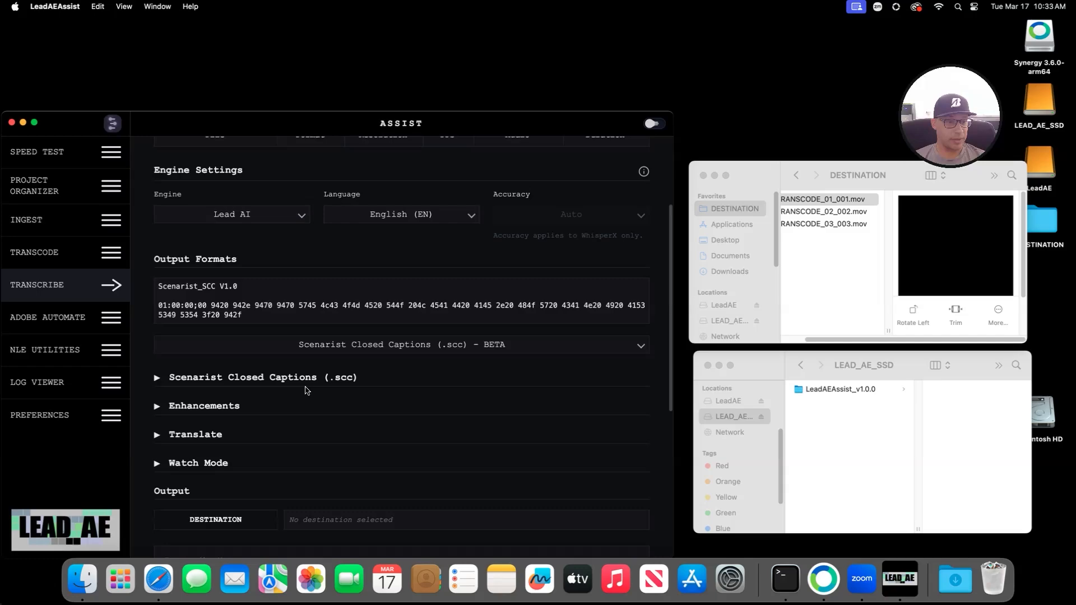
pyautogui.click(264, 378)
pyautogui.click(261, 379)
pyautogui.click(401, 345)
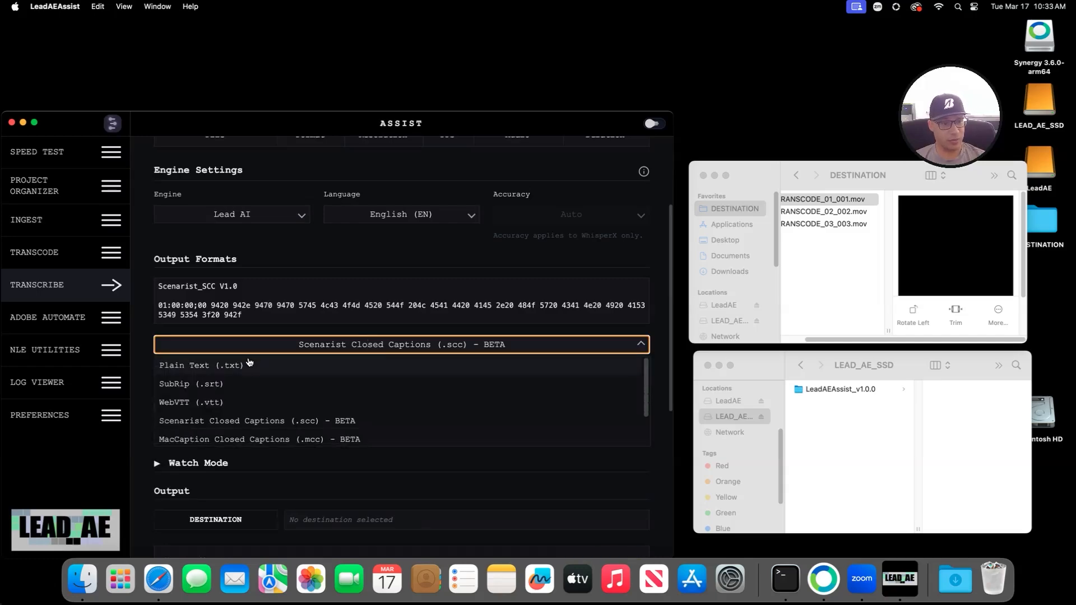
pyautogui.click(374, 360)
# Step: Try timestamp placement None, then settle on Start-End timestamps
pyautogui.scroll(4, 336, 351)
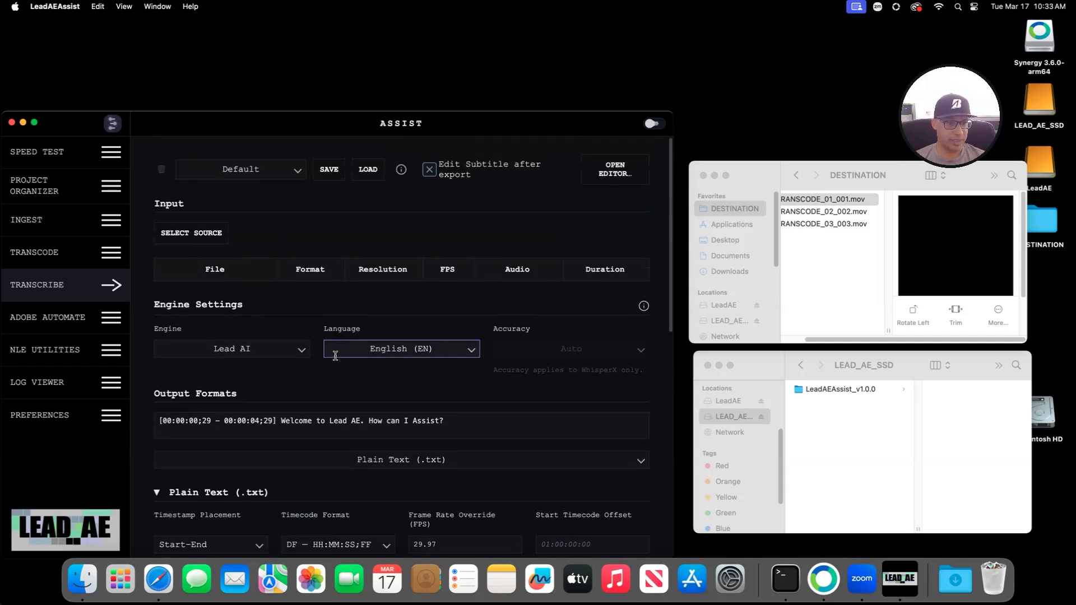
pyautogui.scroll(-4, 359, 381)
pyautogui.scroll(-2, 379, 402)
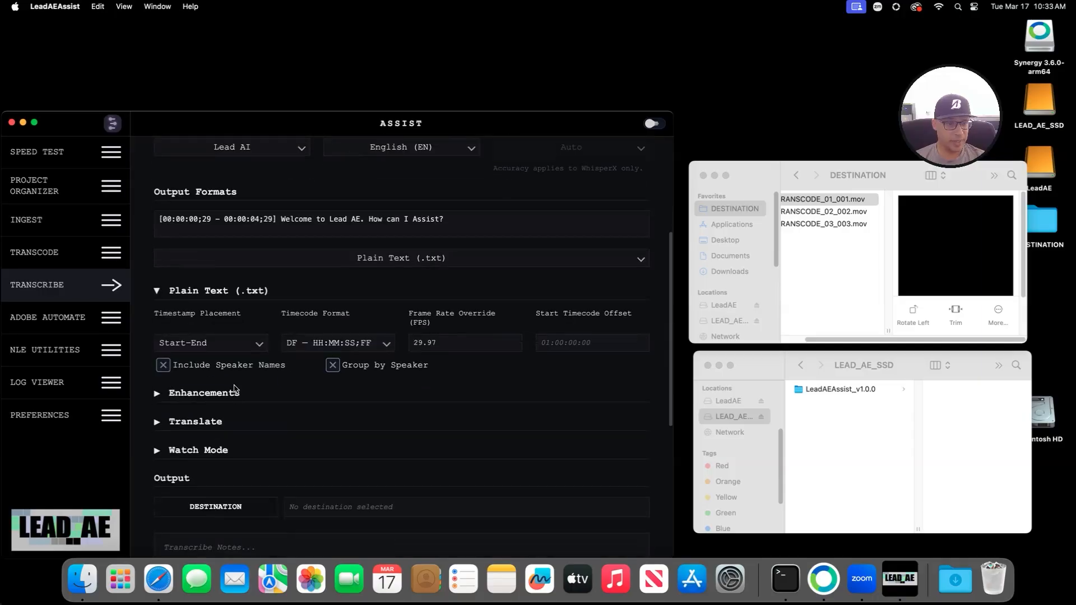
pyautogui.click(247, 344)
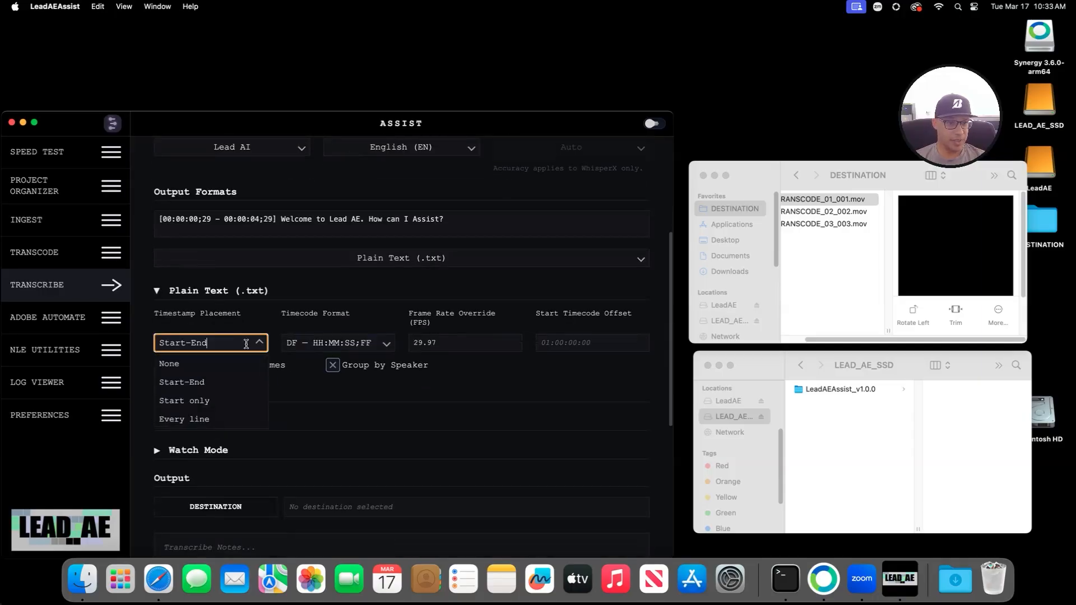
pyautogui.click(320, 219)
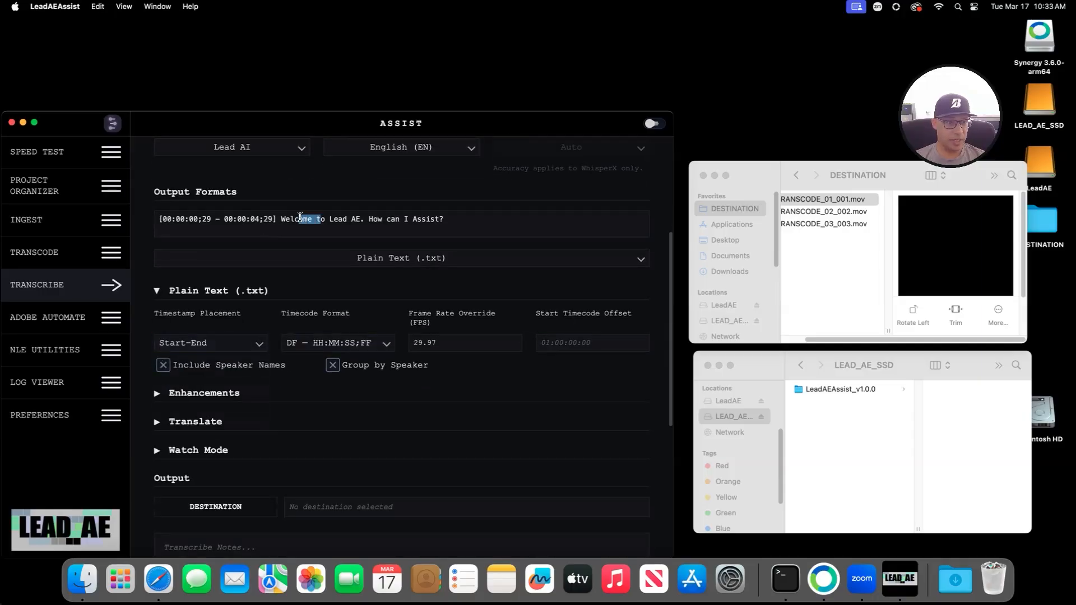
pyautogui.click(213, 342)
pyautogui.click(199, 366)
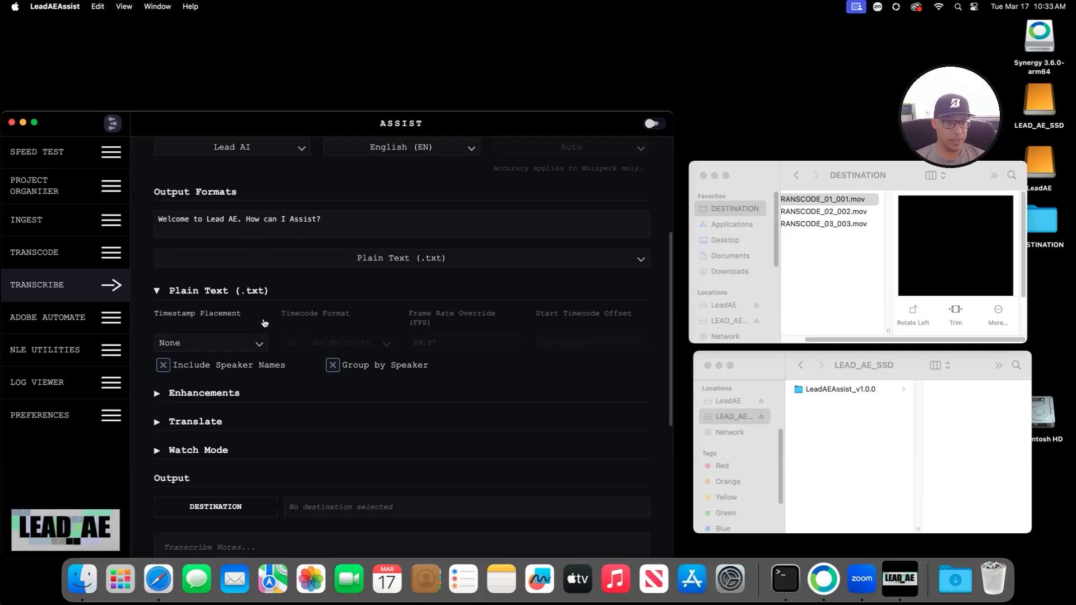
pyautogui.click(230, 343)
pyautogui.click(196, 379)
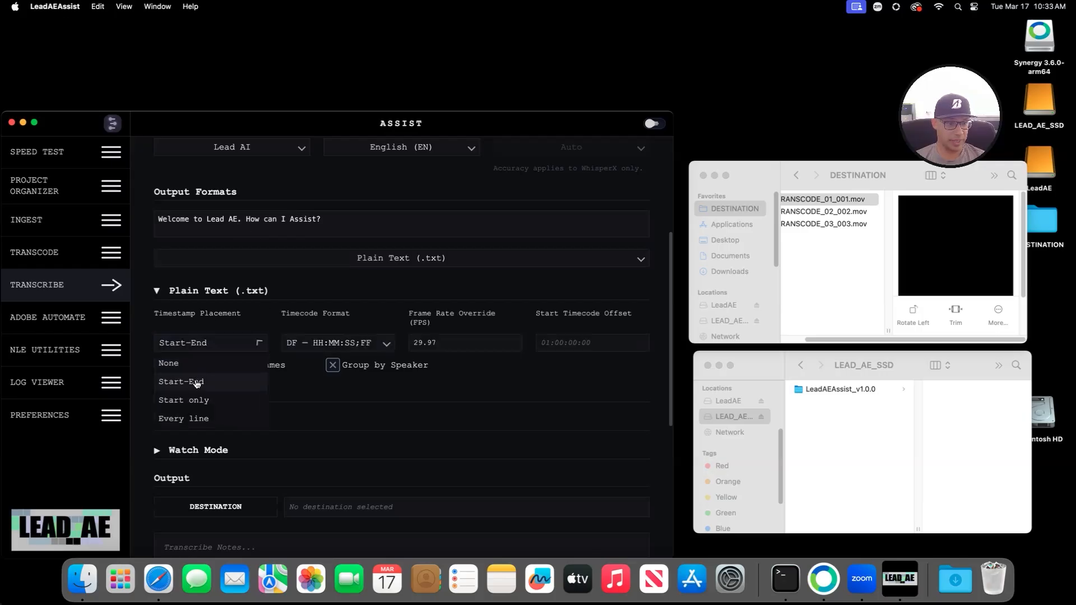
# Step: Set Timecode Format to NDF — HH:MM:SS:FF, keeping Start-End placement
pyautogui.click(356, 343)
pyautogui.click(342, 388)
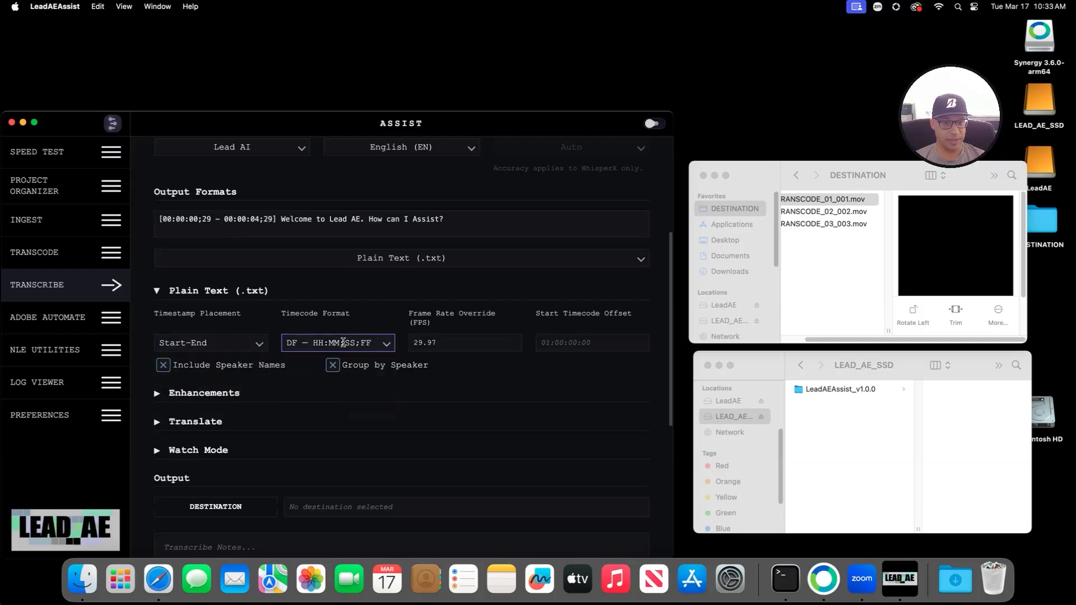
pyautogui.click(343, 343)
pyautogui.click(335, 364)
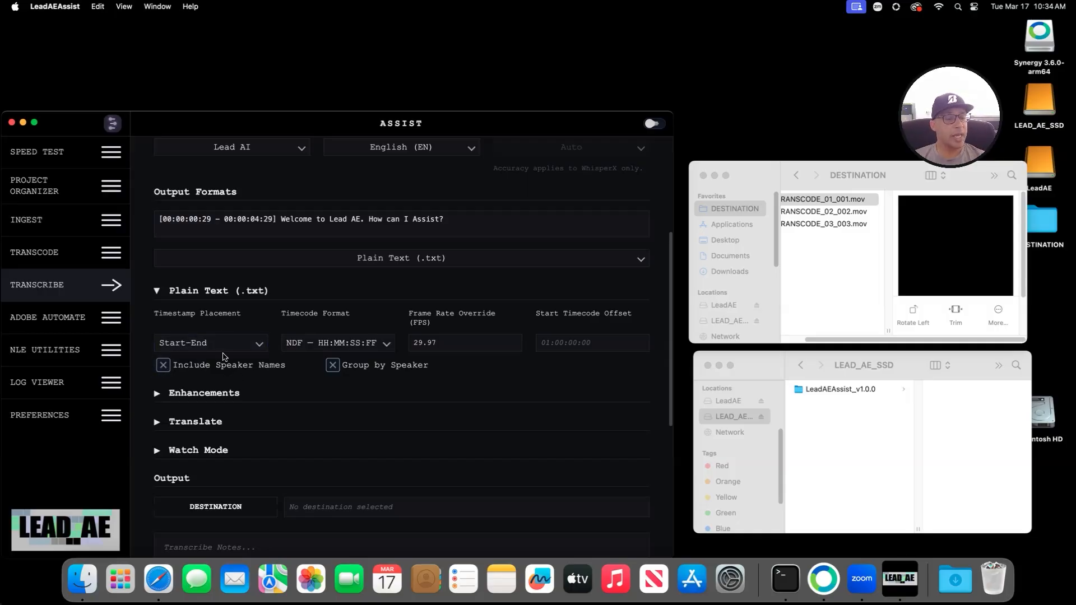
pyautogui.click(237, 344)
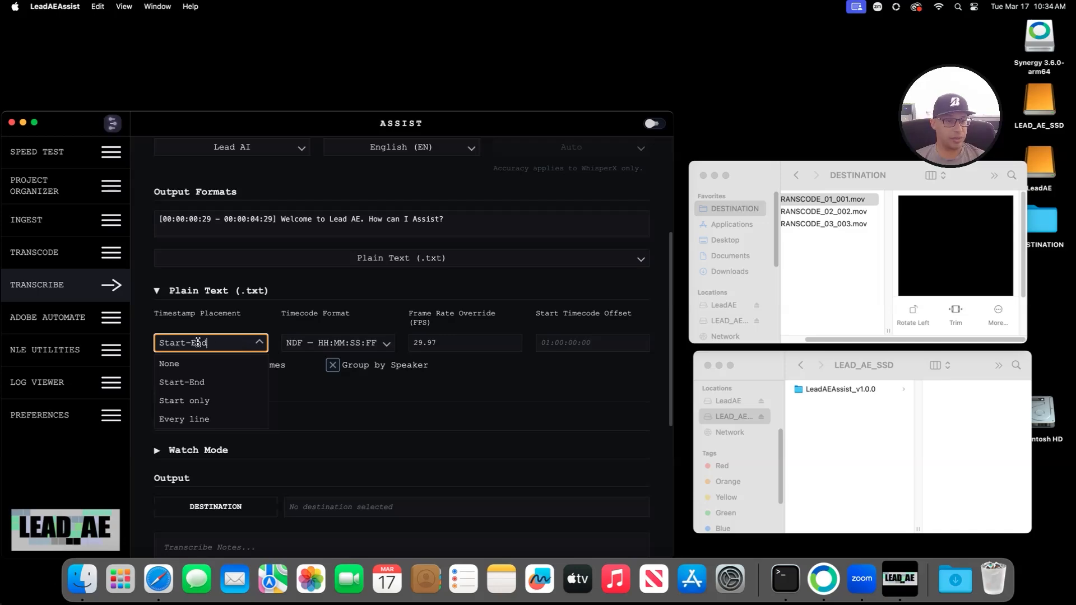
pyautogui.click(237, 340)
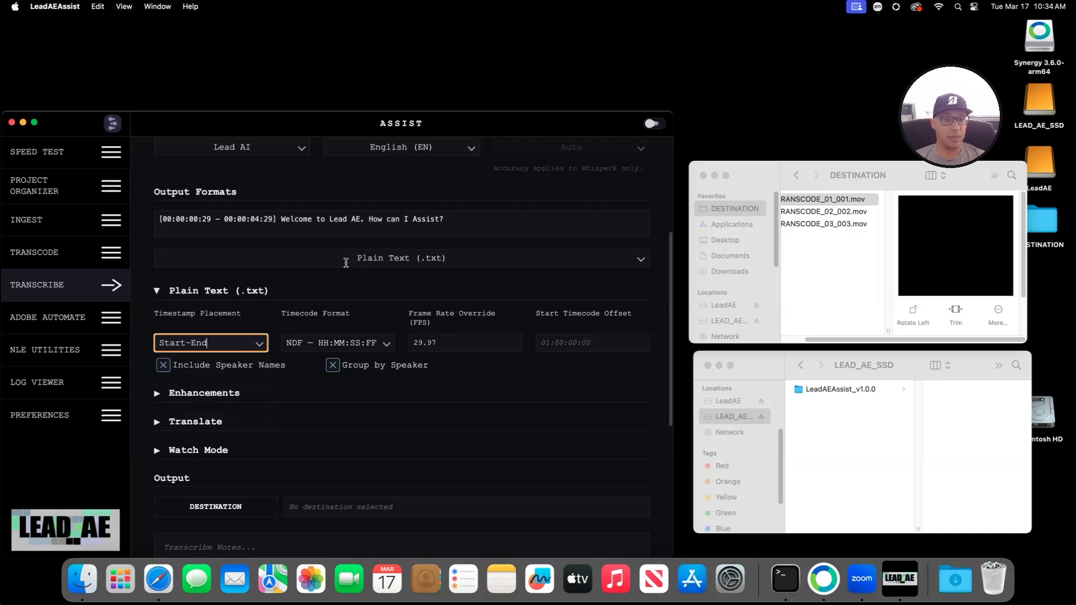
pyautogui.click(225, 388)
# Step: Expand Enhancements, open and close Translate, and return to the top of the Transcribe panel
pyautogui.click(225, 391)
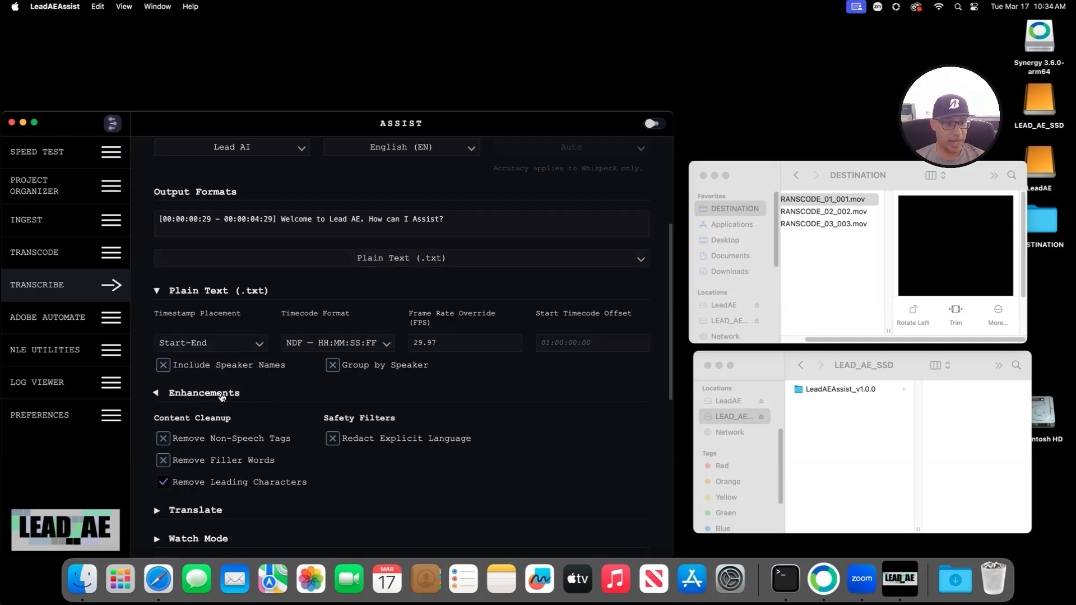
pyautogui.scroll(-3, 185, 336)
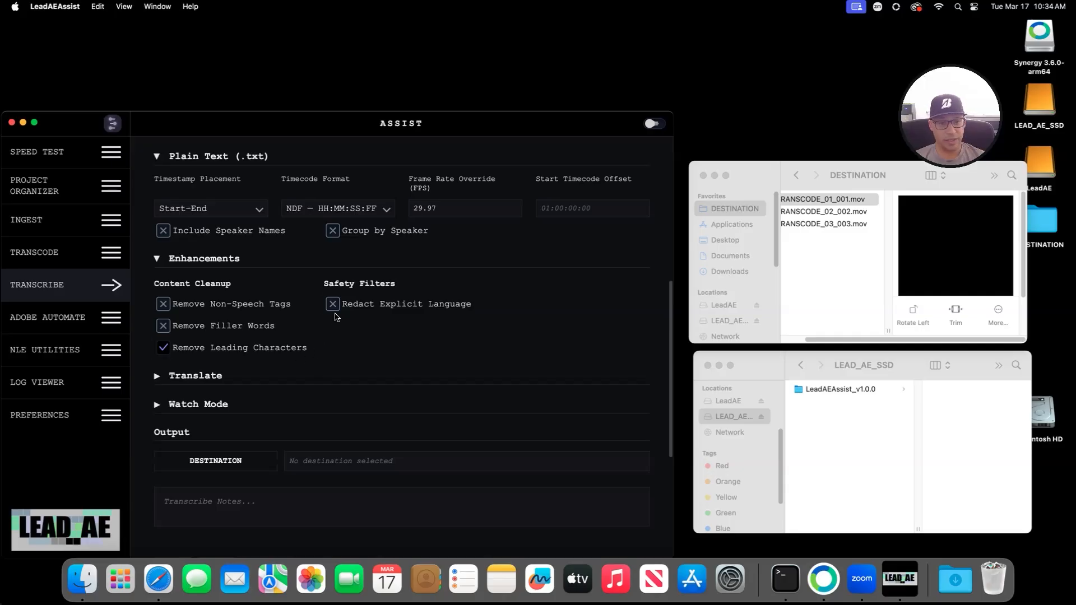
pyautogui.click(173, 380)
pyautogui.click(174, 380)
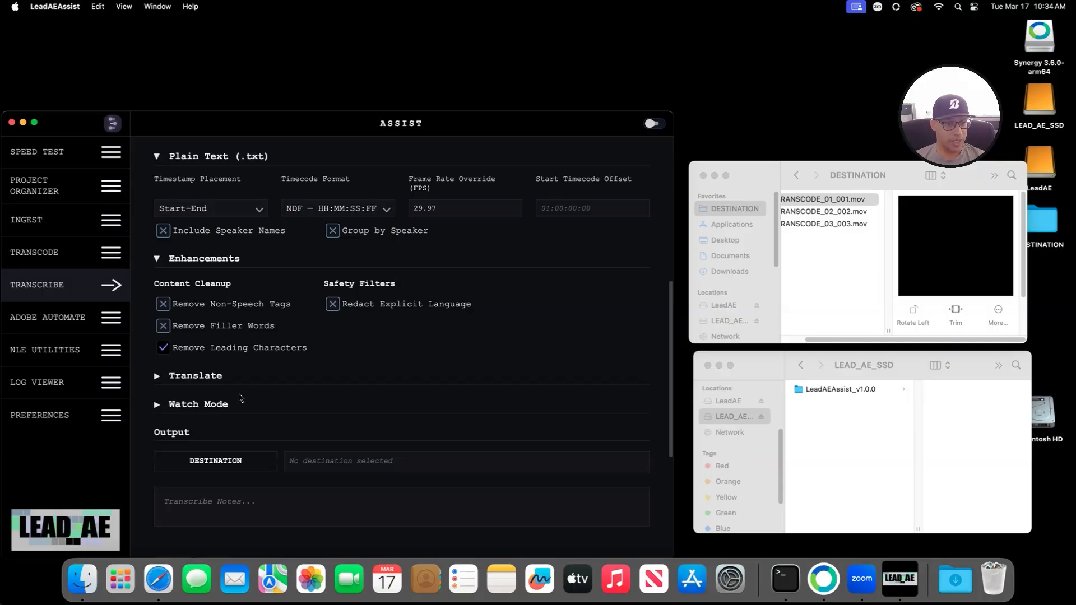
pyautogui.scroll(10, 257, 396)
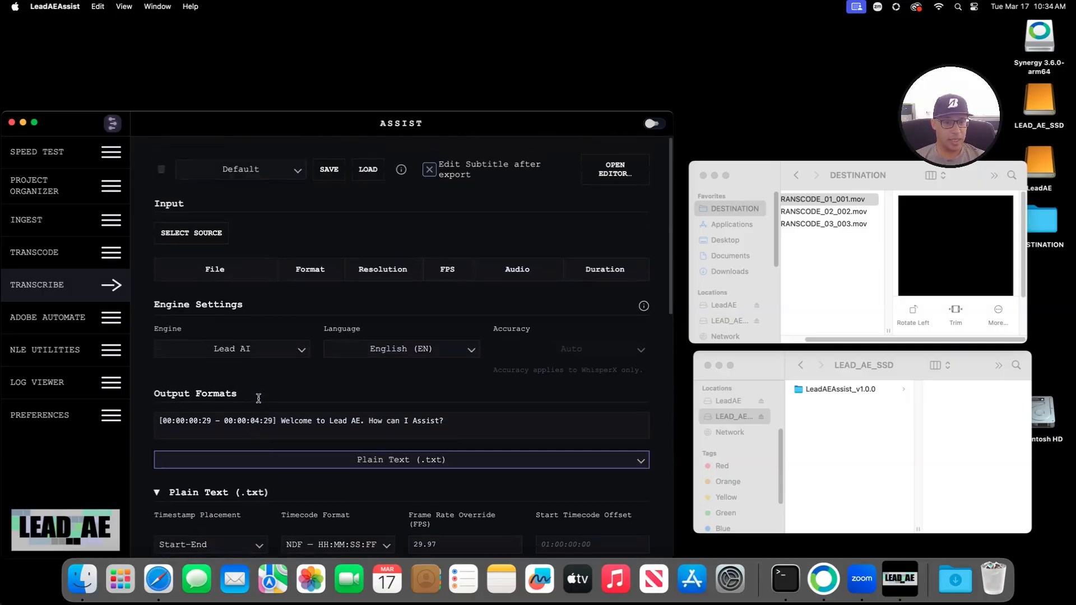
# Step: Delete the three TRANSCODE .mov files from the DESTINATION folder
pyautogui.click(191, 233)
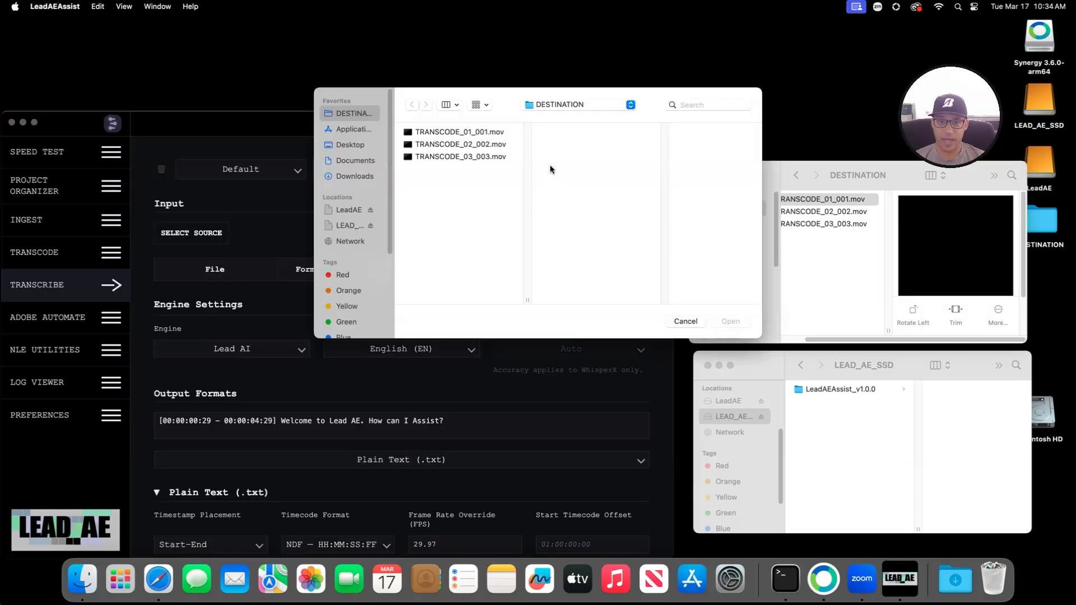
pyautogui.click(805, 265)
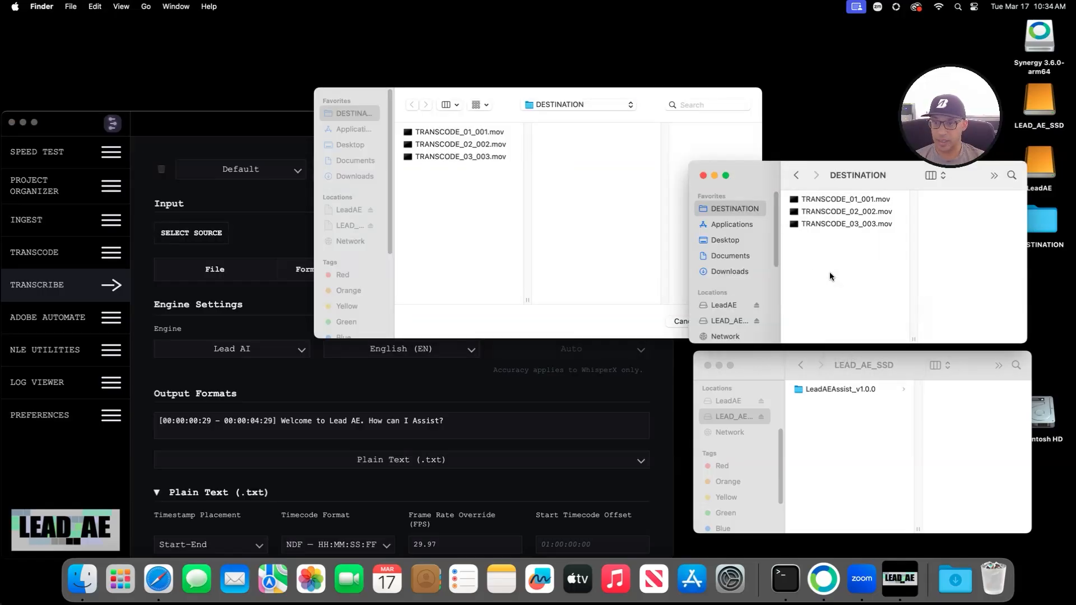
pyautogui.moveTo(829, 271); pyautogui.dragTo(831, 178)
pyautogui.rightClick(825, 206)
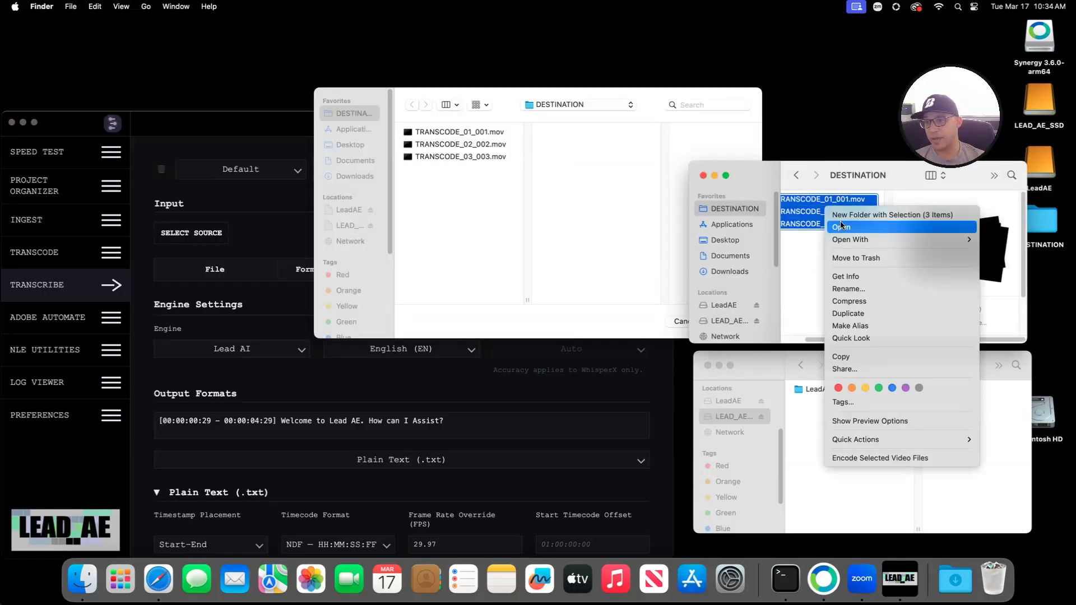
pyautogui.click(863, 254)
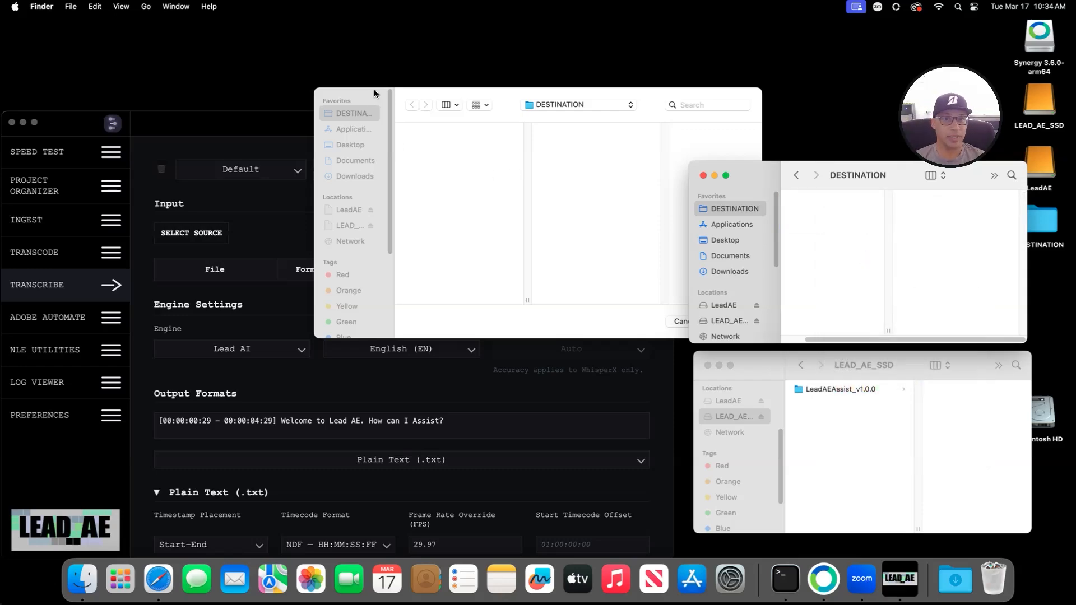
pyautogui.moveTo(510, 89); pyautogui.dragTo(431, 64)
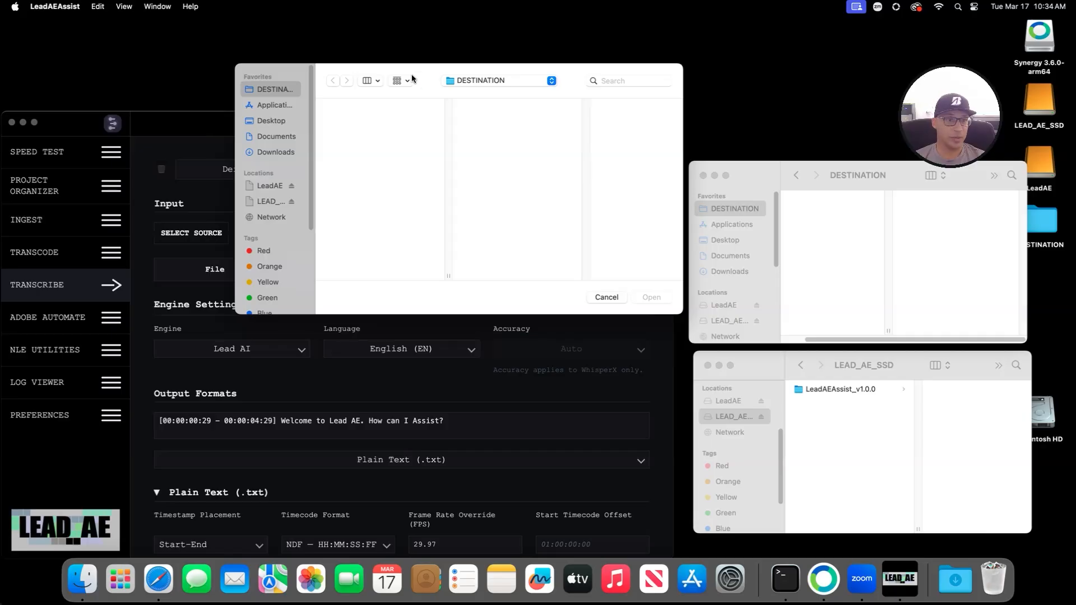
pyautogui.click(606, 297)
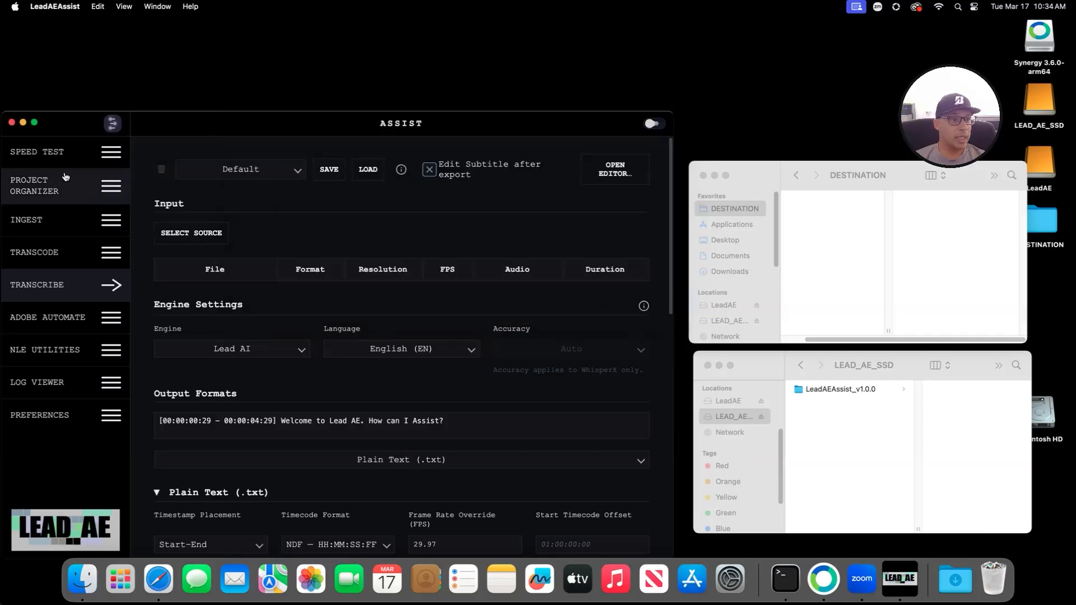
# Step: Load TRANSCRIBE.mov from LeadAE/TEST as the Transcribe input
pyautogui.click(210, 232)
pyautogui.click(342, 212)
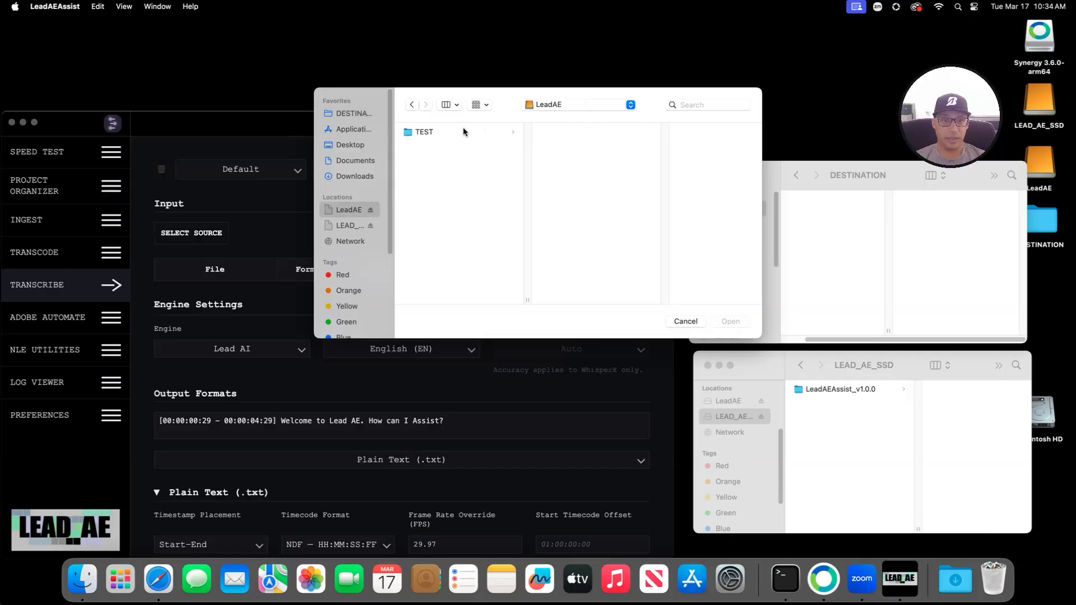
pyautogui.click(463, 129)
pyautogui.click(583, 194)
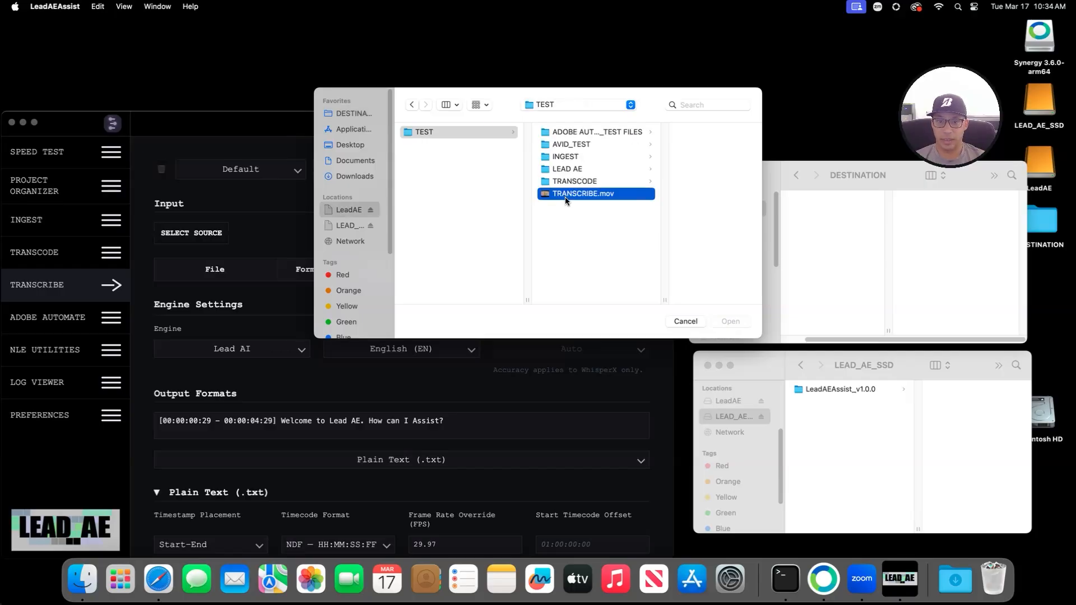
pyautogui.click(731, 321)
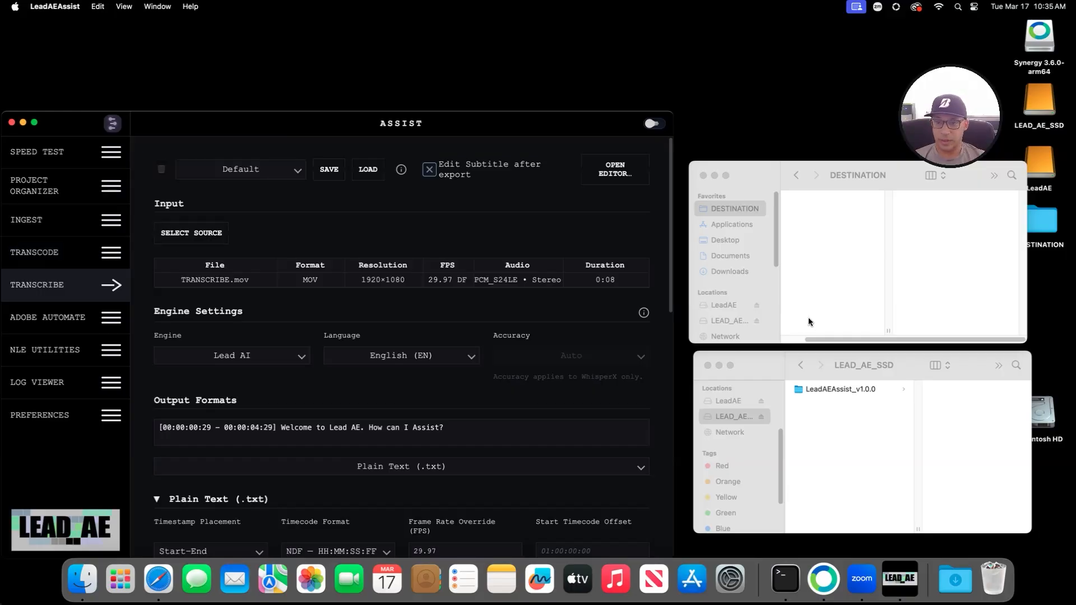
# Step: Open LeadAE > TEST in Finder and Quick Look the TRANSCRIBE.mov weather report, then close it
pyautogui.click(730, 224)
pyautogui.click(724, 305)
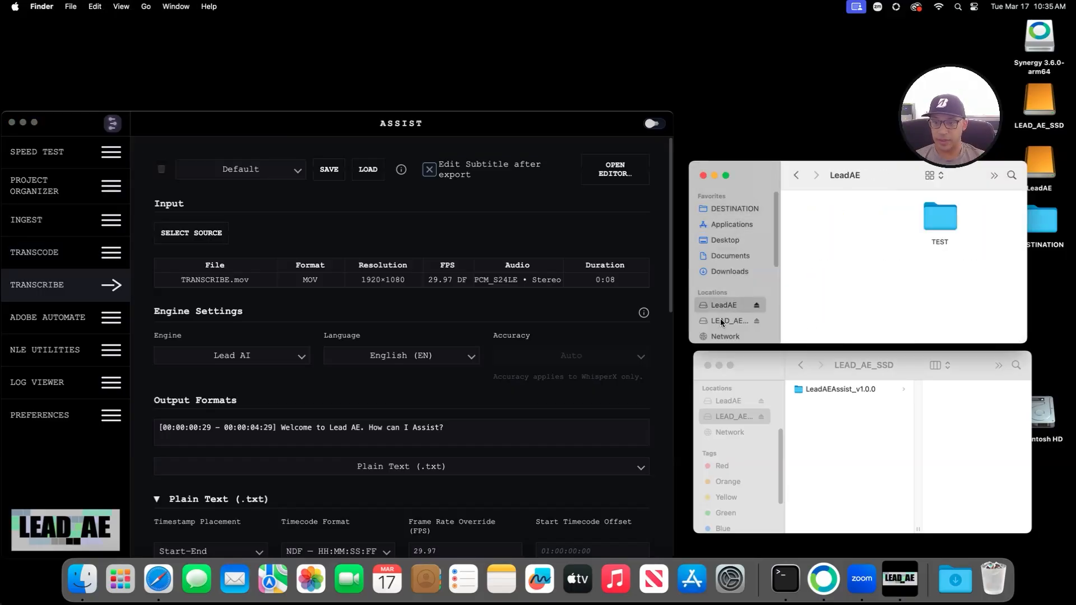
pyautogui.click(728, 321)
pyautogui.click(745, 304)
pyautogui.doubleClick(943, 217)
pyautogui.click(929, 271)
pyautogui.press('space')
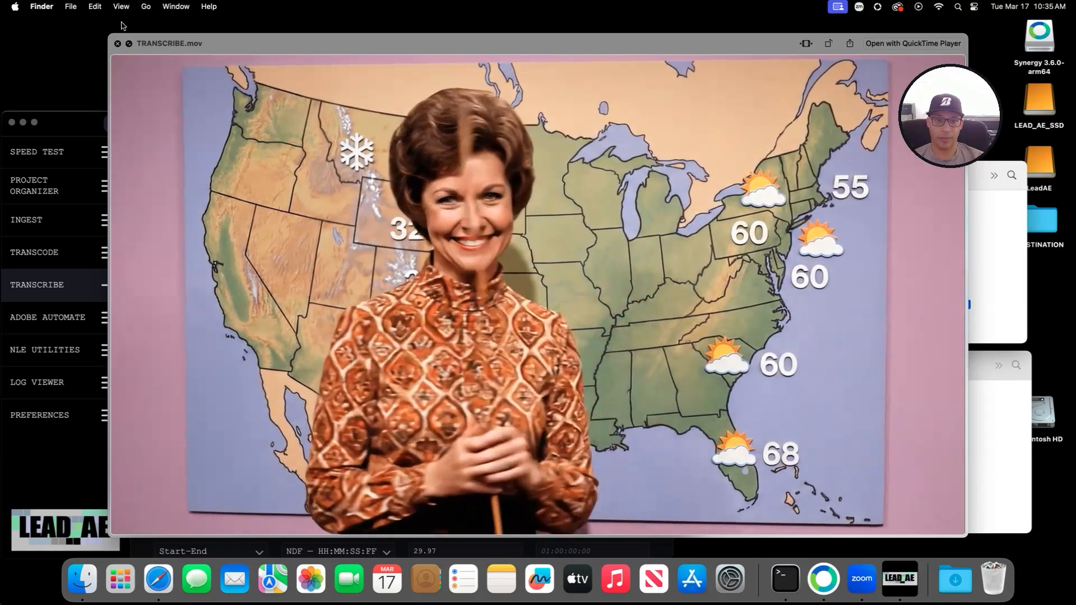
pyautogui.click(118, 43)
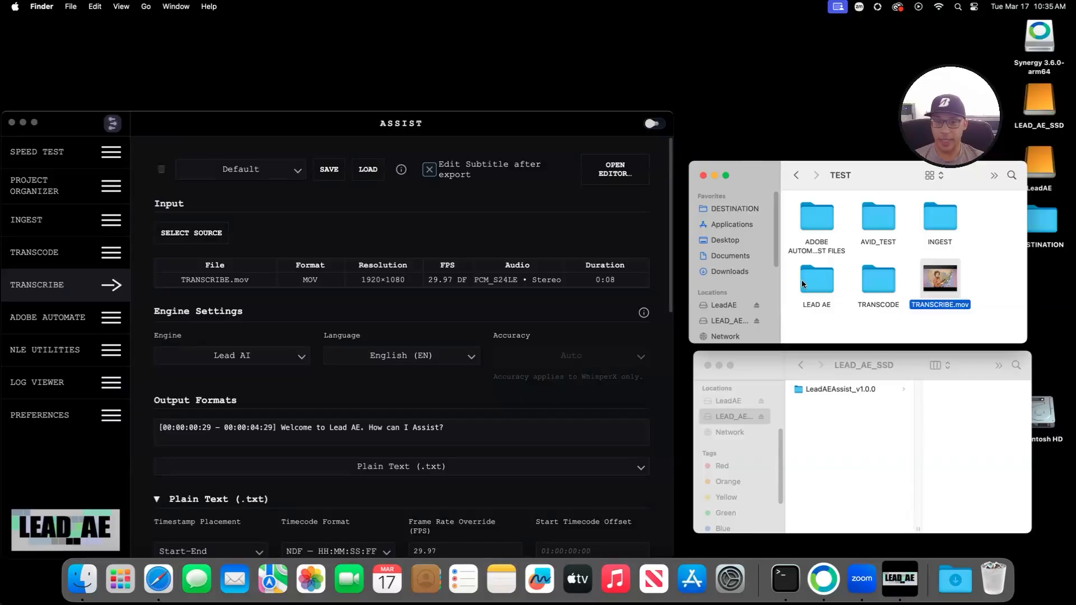
pyautogui.scroll(-5, 312, 363)
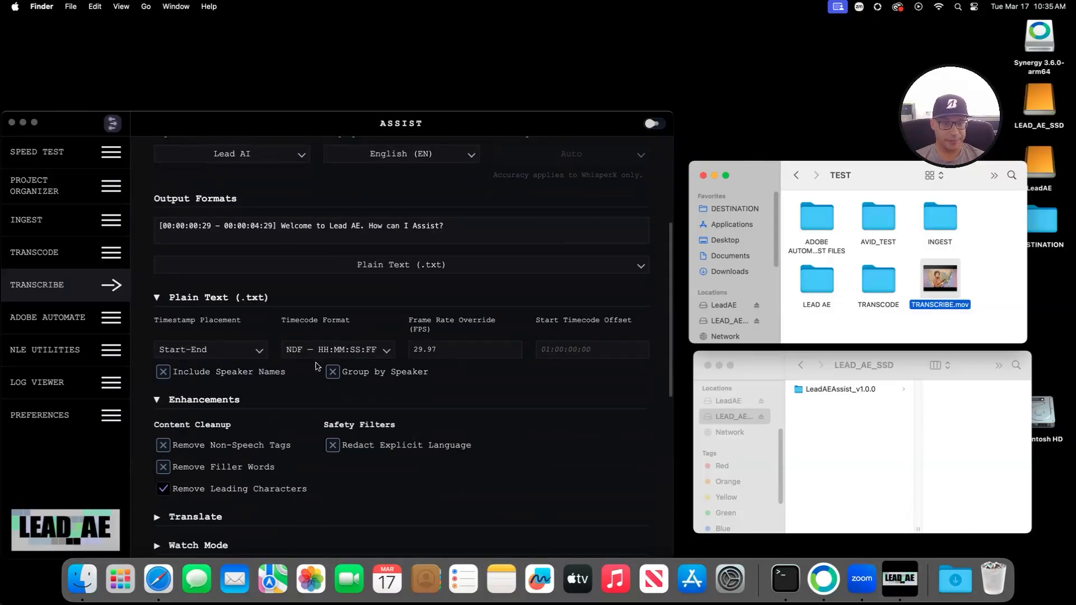
pyautogui.scroll(4, 263, 247)
pyautogui.scroll(-6, 270, 345)
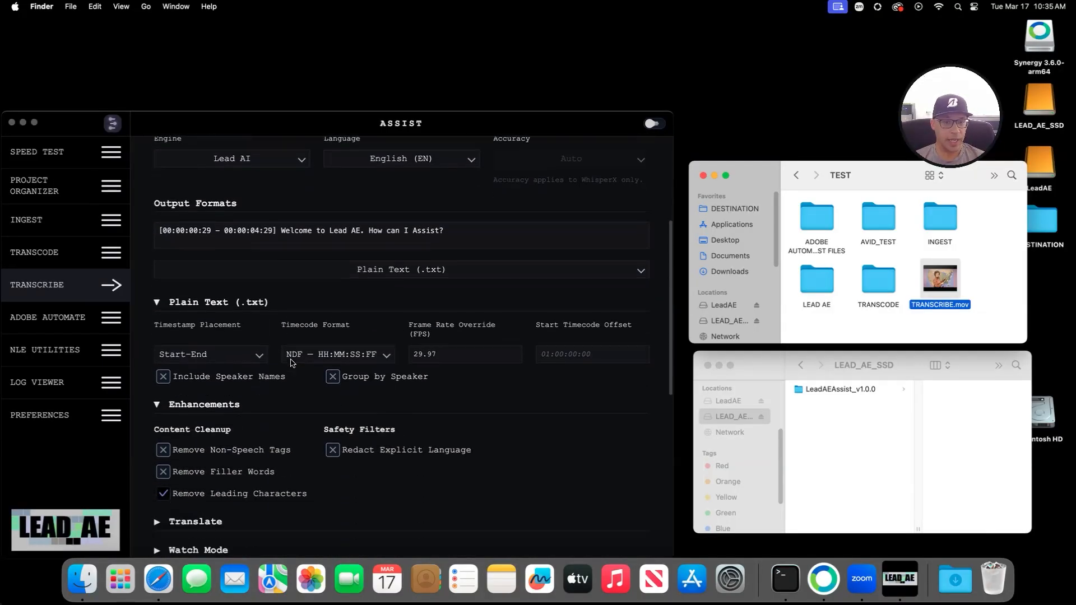
# Step: Set the output folder to Desktop/DESTINATION and start the transcription
pyautogui.click(219, 400)
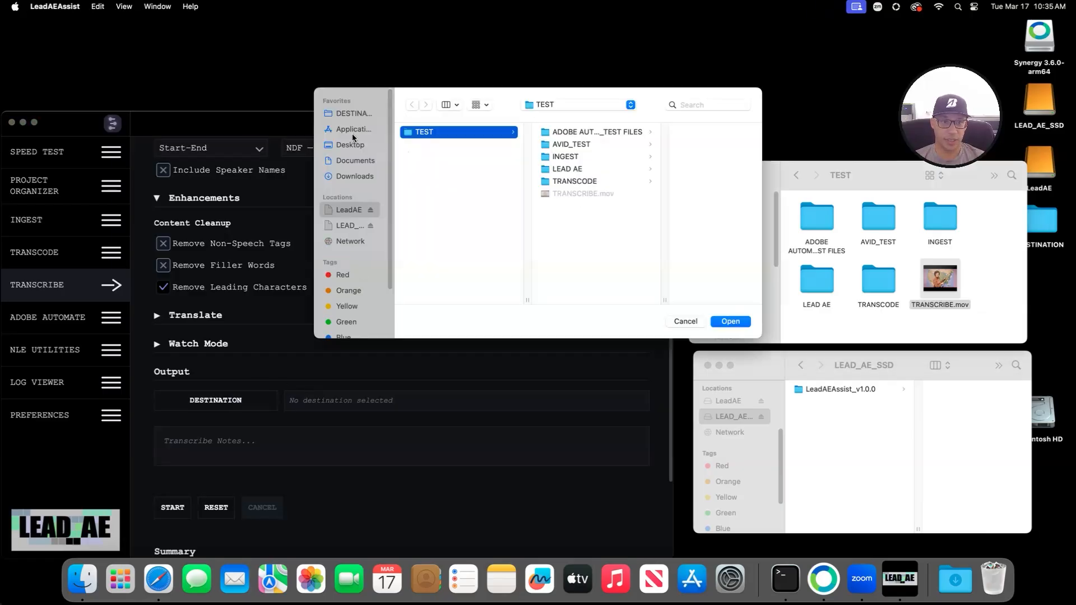
pyautogui.click(350, 144)
pyautogui.click(353, 113)
pyautogui.click(730, 321)
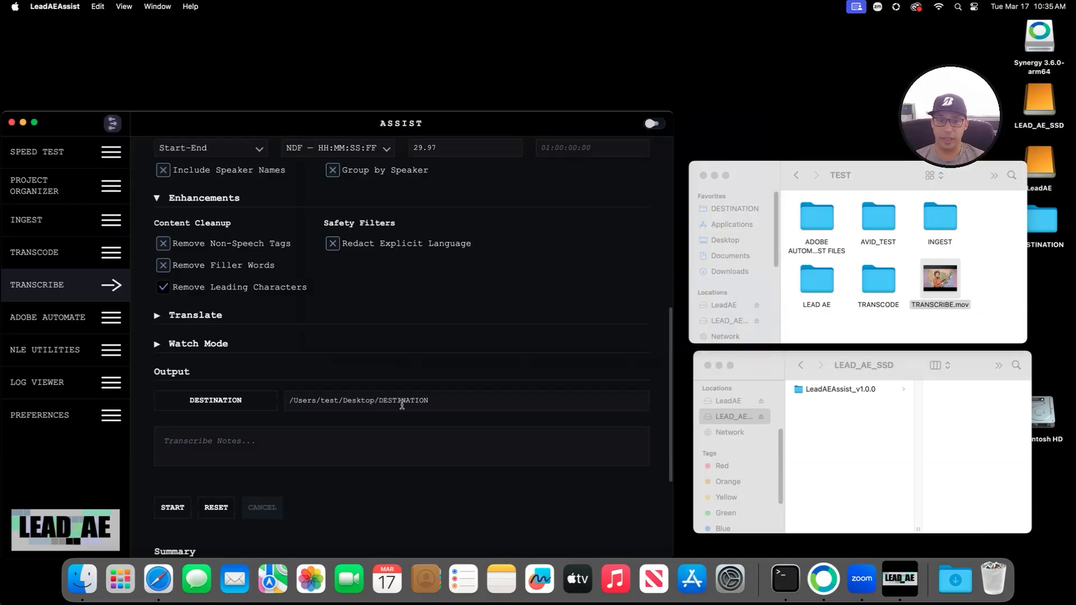
pyautogui.scroll(-3, 402, 405)
pyautogui.click(173, 328)
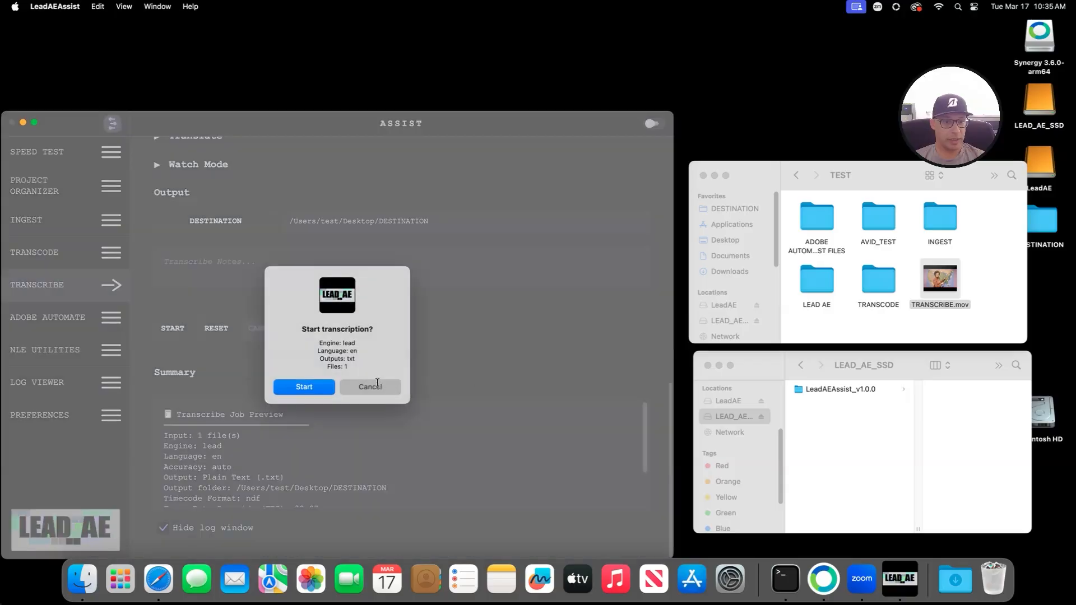
pyautogui.click(330, 393)
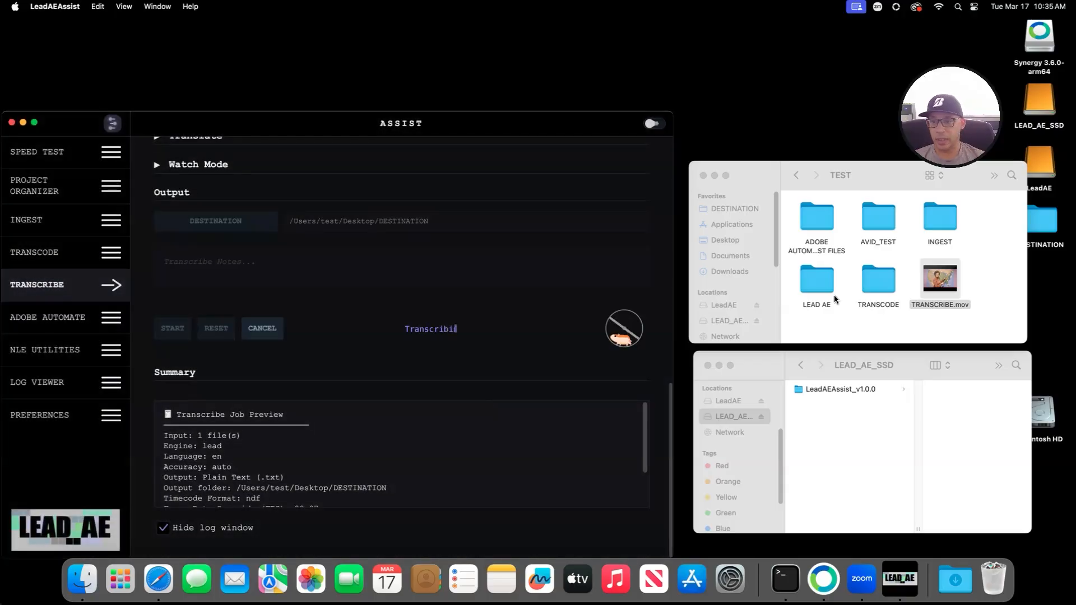
# Step: Quick Look TRANSCRIBE.txt in DESTINATION to check the timestamped two-line transcript
pyautogui.click(728, 241)
pyautogui.click(727, 210)
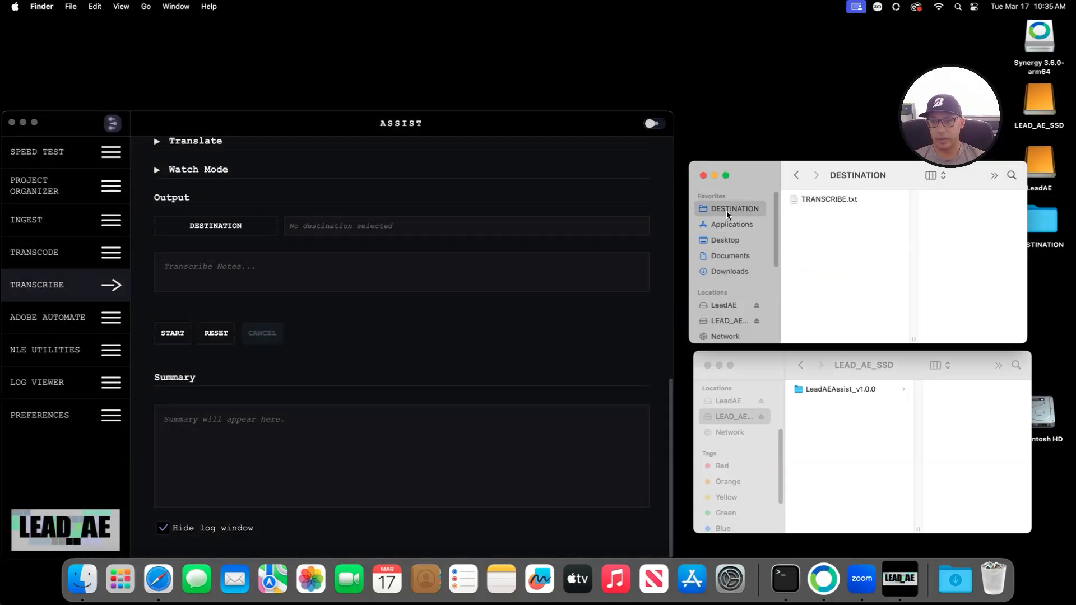
pyautogui.click(863, 201)
pyautogui.press('space')
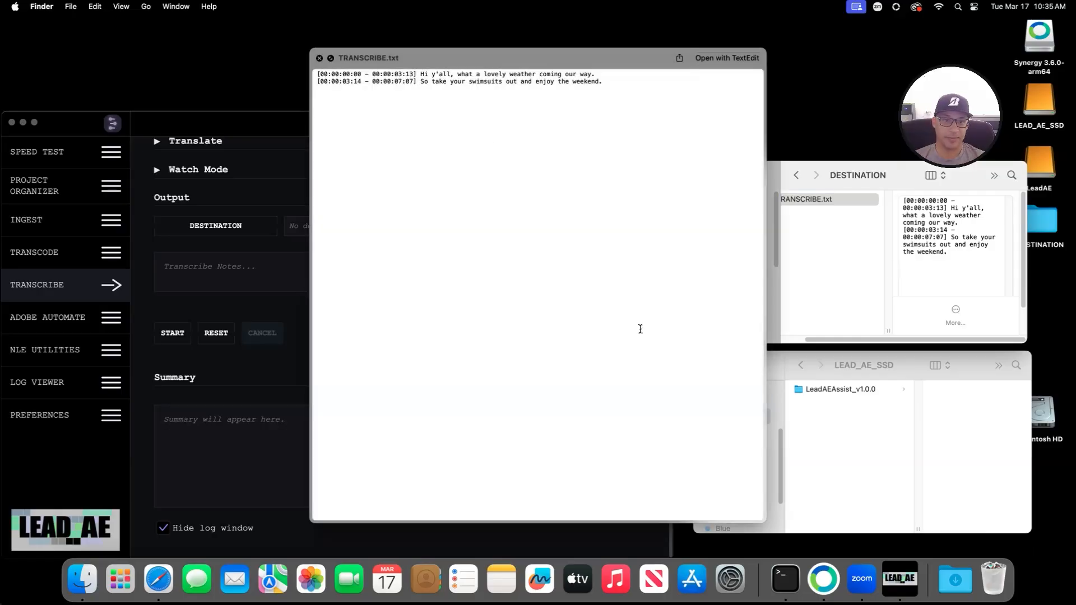
pyautogui.moveTo(443, 63); pyautogui.dragTo(255, 76)
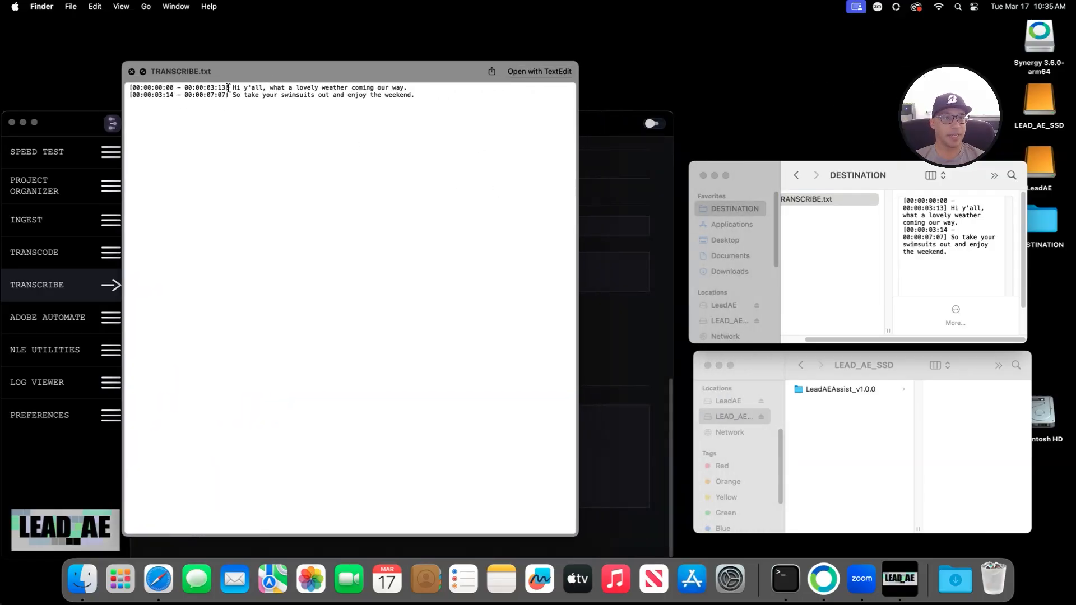
pyautogui.click(131, 72)
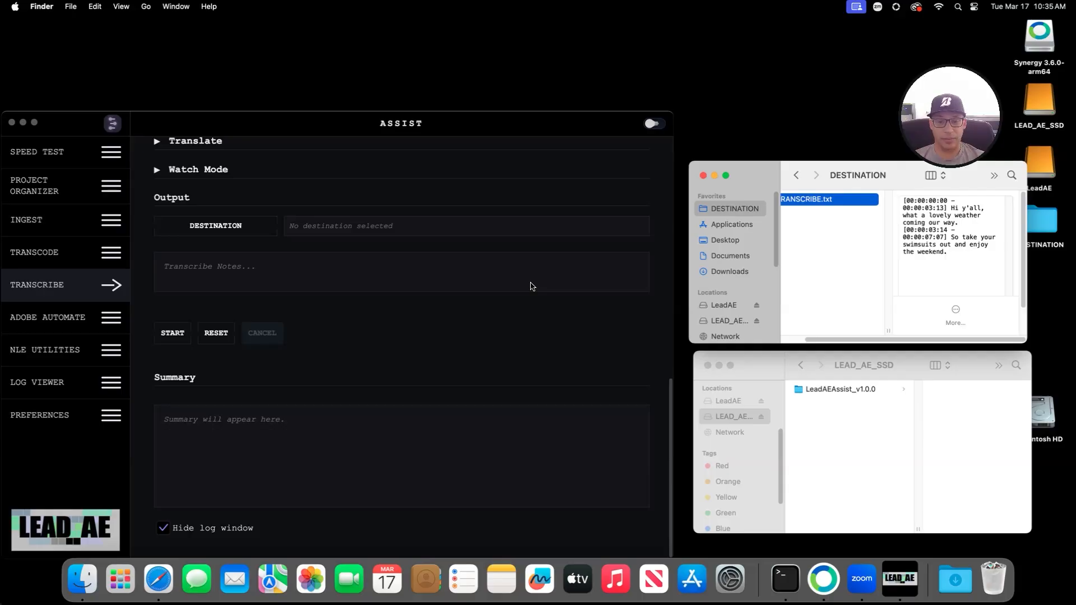
# Step: Set DESTINATION as the transcript output folder again
pyautogui.scroll(10, 386, 275)
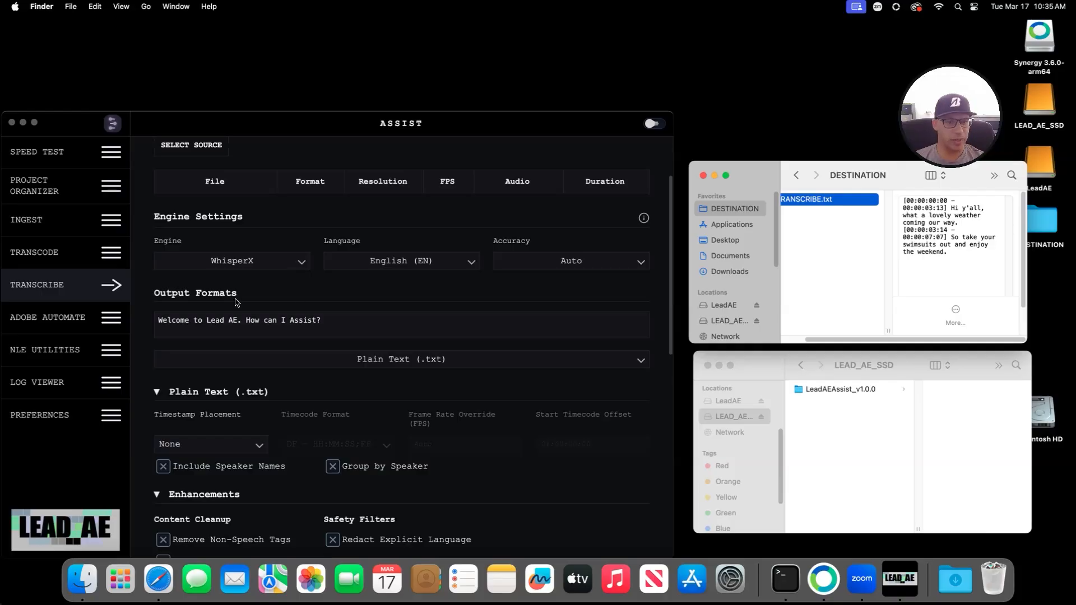
pyautogui.scroll(-5, 295, 323)
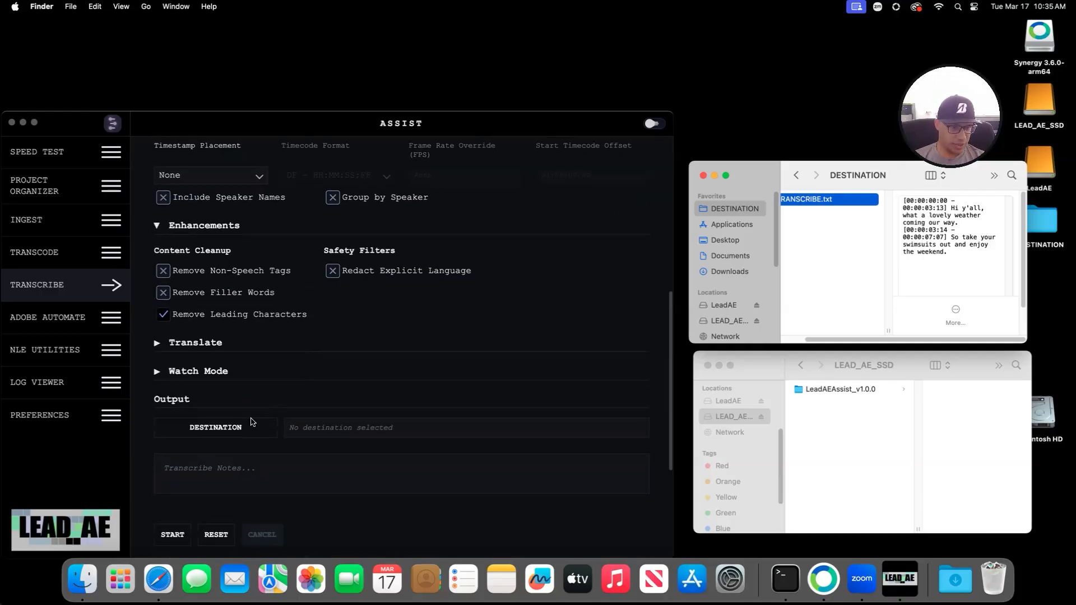
pyautogui.scroll(1, 268, 400)
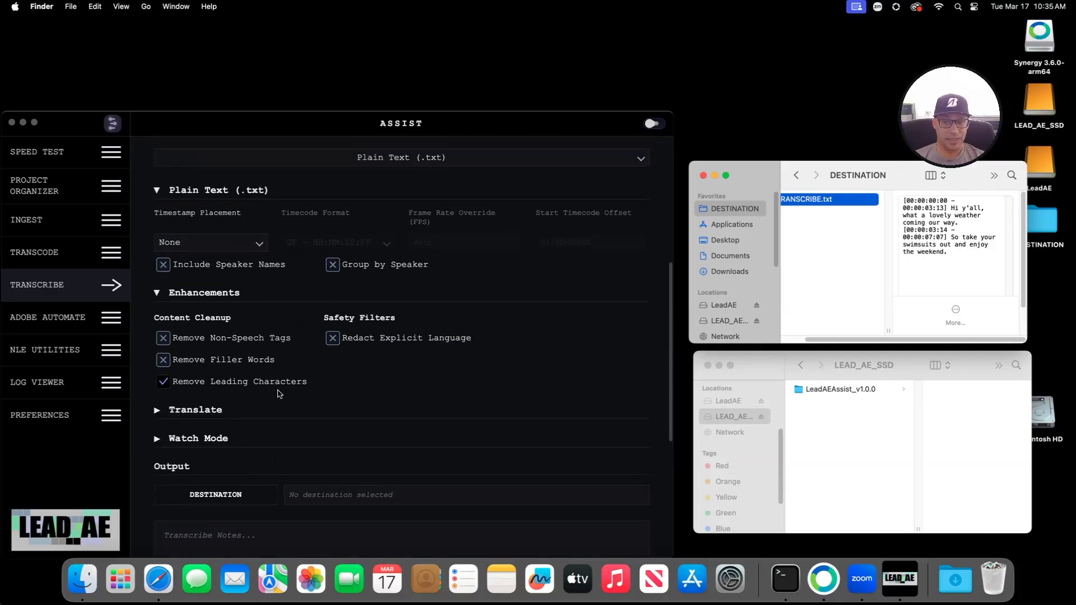
pyautogui.scroll(-1, 278, 394)
pyautogui.click(234, 383)
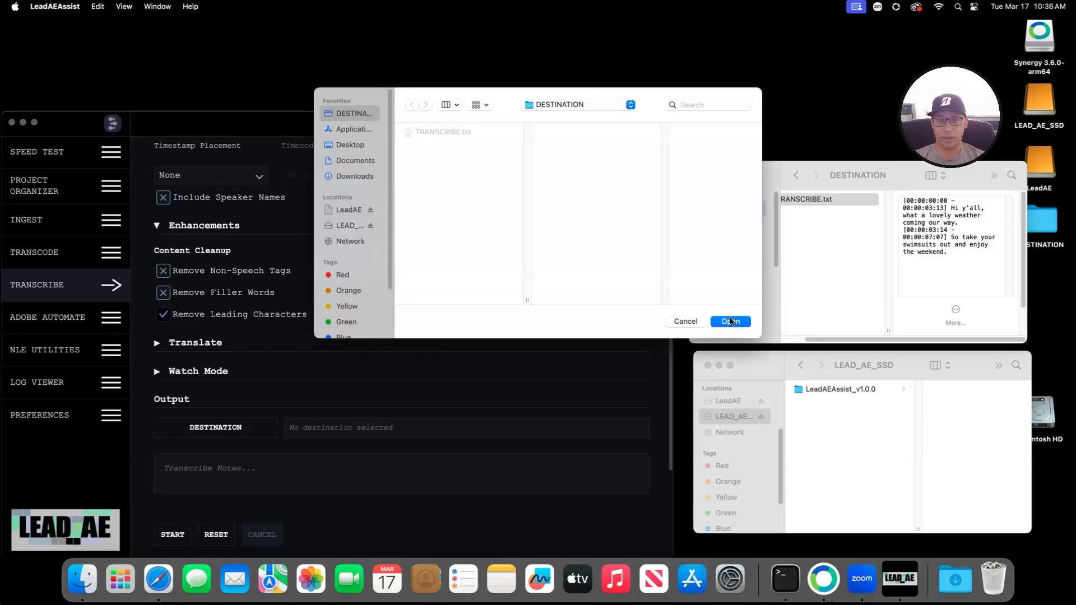
pyautogui.click(730, 322)
# Step: Reload LeadAE/TEST/TRANSCRIBE.mov as the source and start the WhisperX transcription
pyautogui.scroll(4, 336, 350)
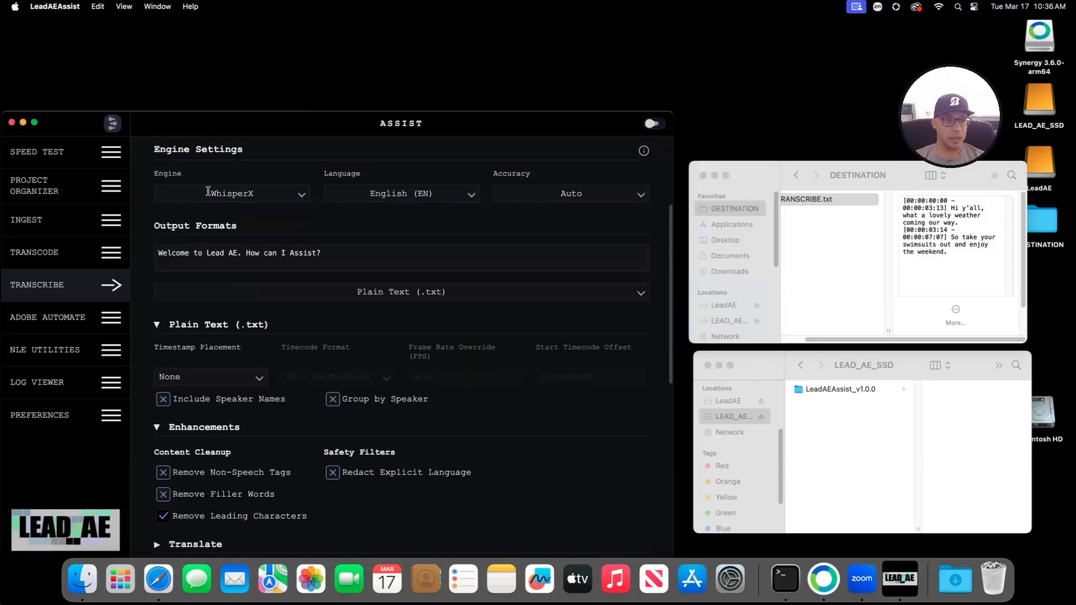
pyautogui.scroll(2, 291, 231)
pyautogui.click(191, 233)
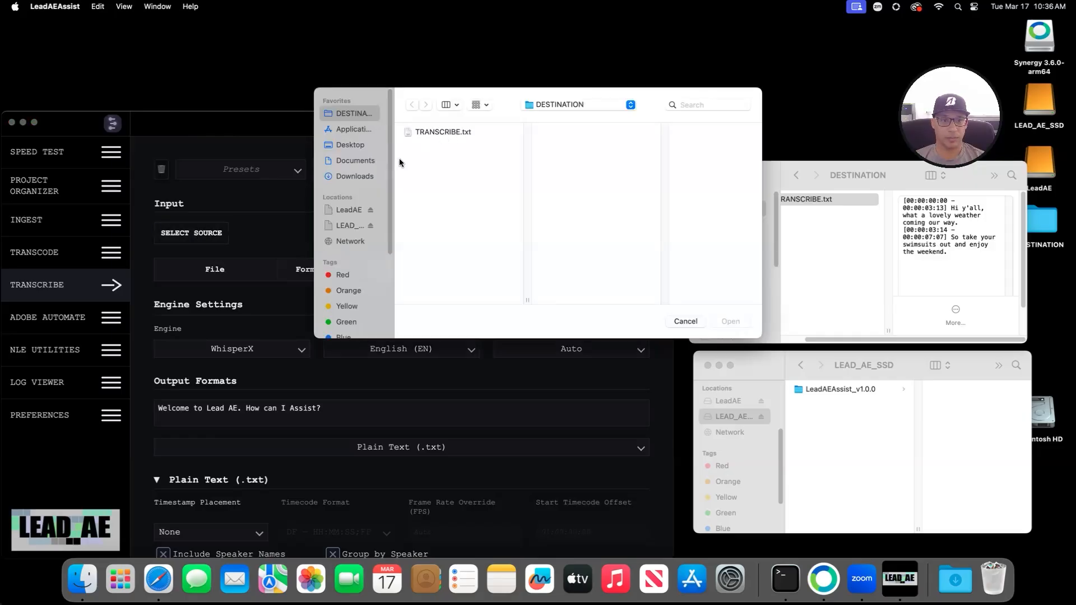
pyautogui.click(345, 210)
pyautogui.click(452, 133)
pyautogui.click(594, 255)
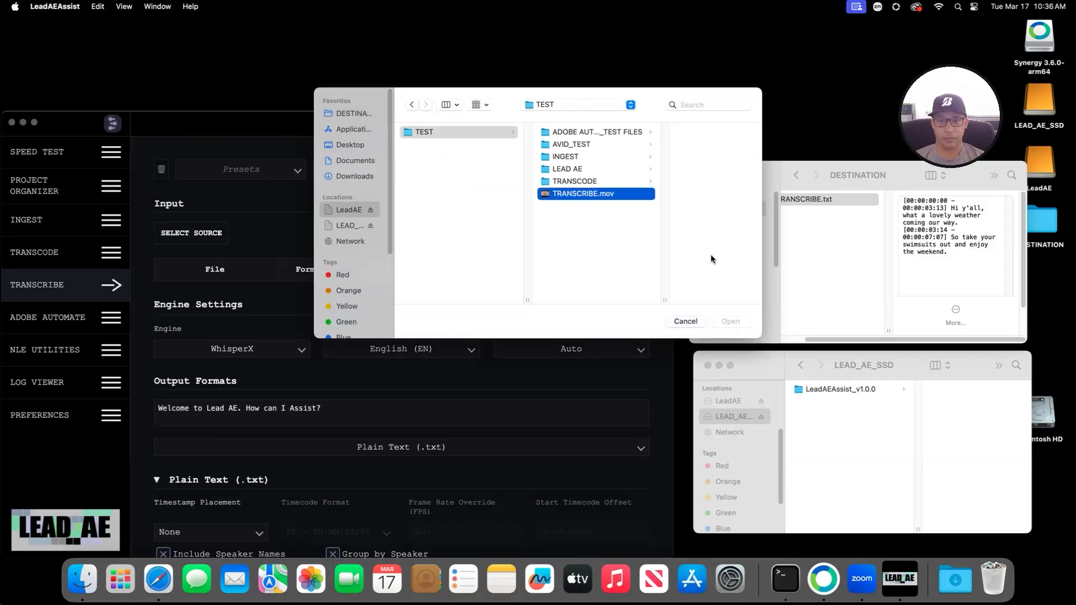
pyautogui.click(730, 322)
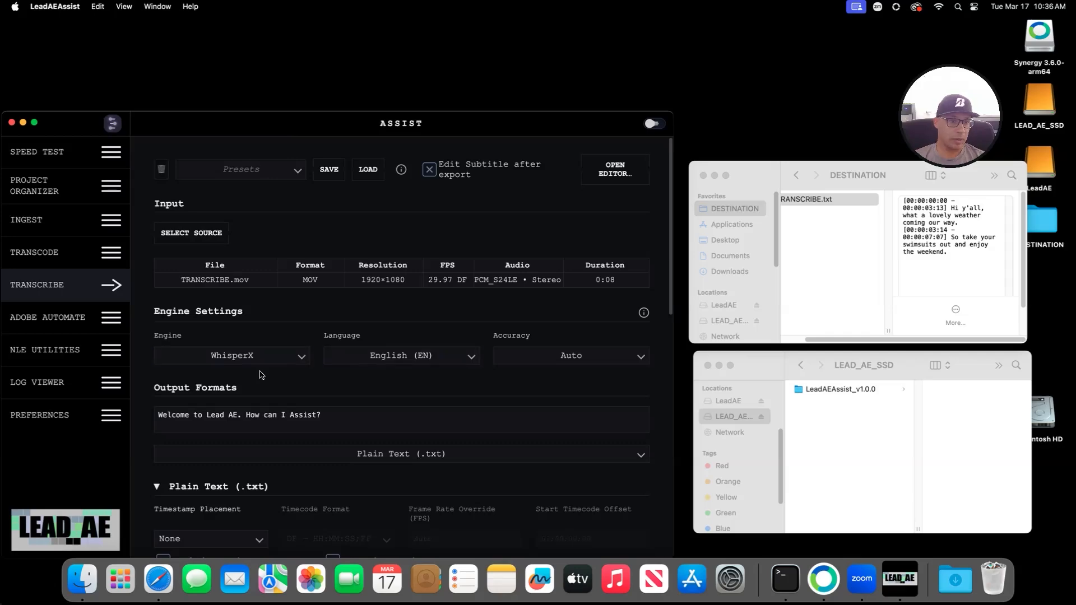
pyautogui.scroll(-10, 264, 379)
pyautogui.click(172, 328)
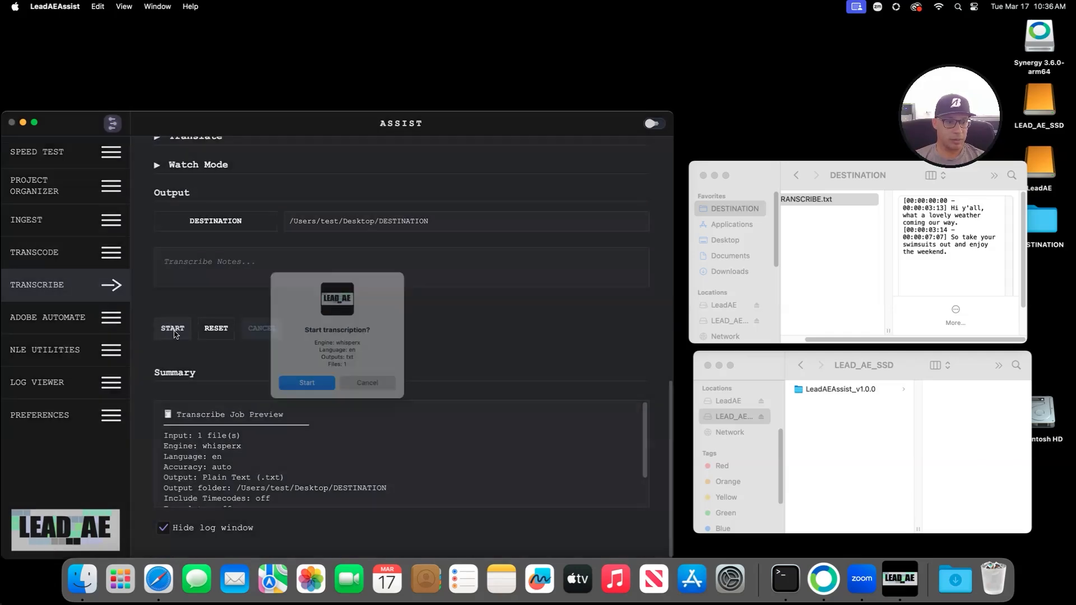
pyautogui.click(299, 385)
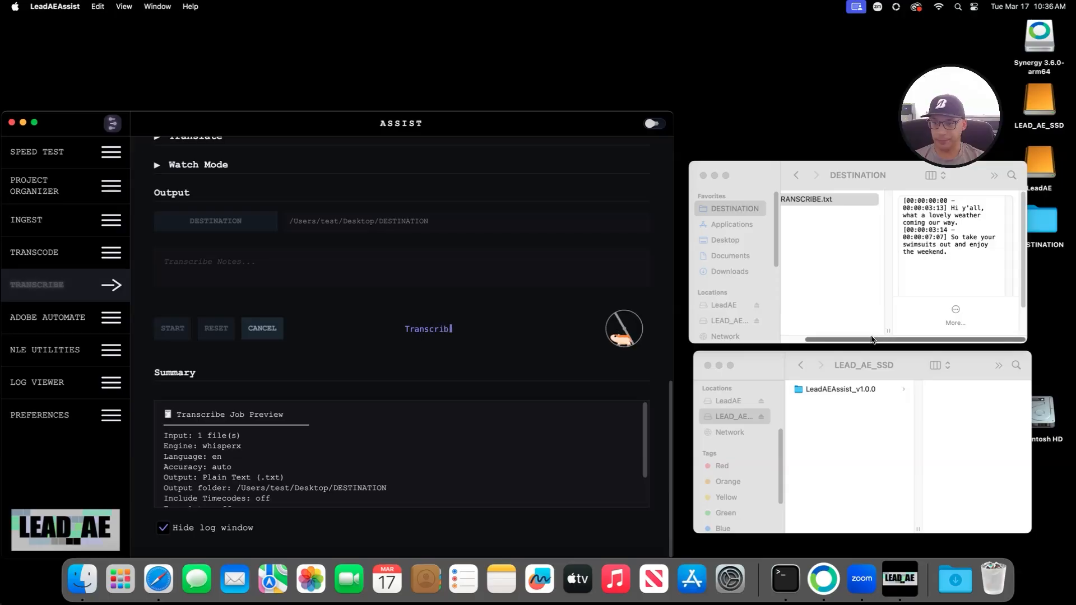
pyautogui.moveTo(845, 340); pyautogui.dragTo(823, 341)
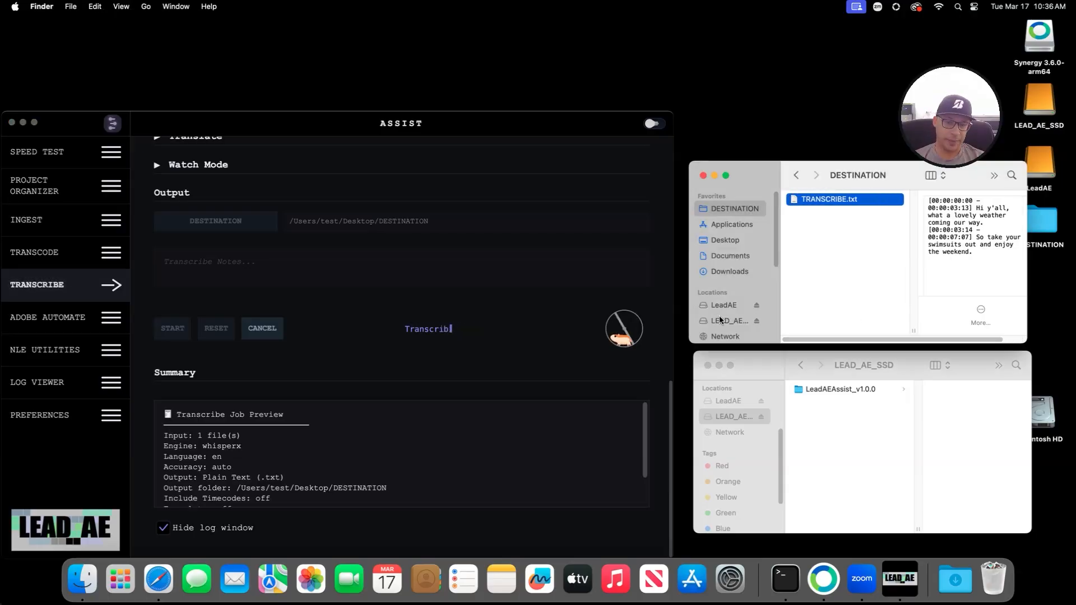
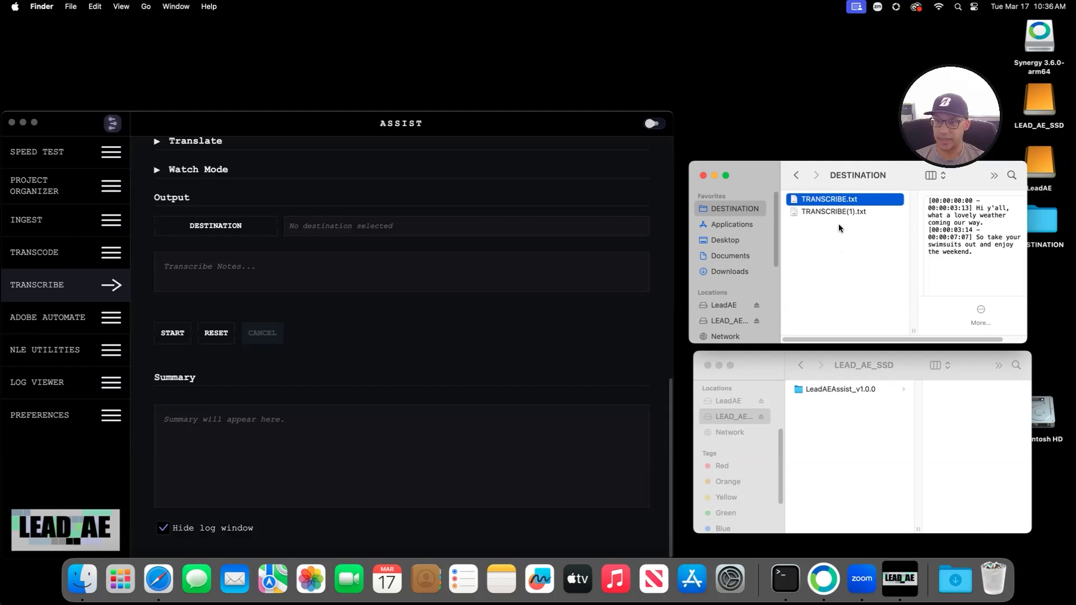
# Step: Quick Look TRANSCRIBE(1).txt to check the cleaned transcript, then close it and the DESTINATION window
pyautogui.click(823, 215)
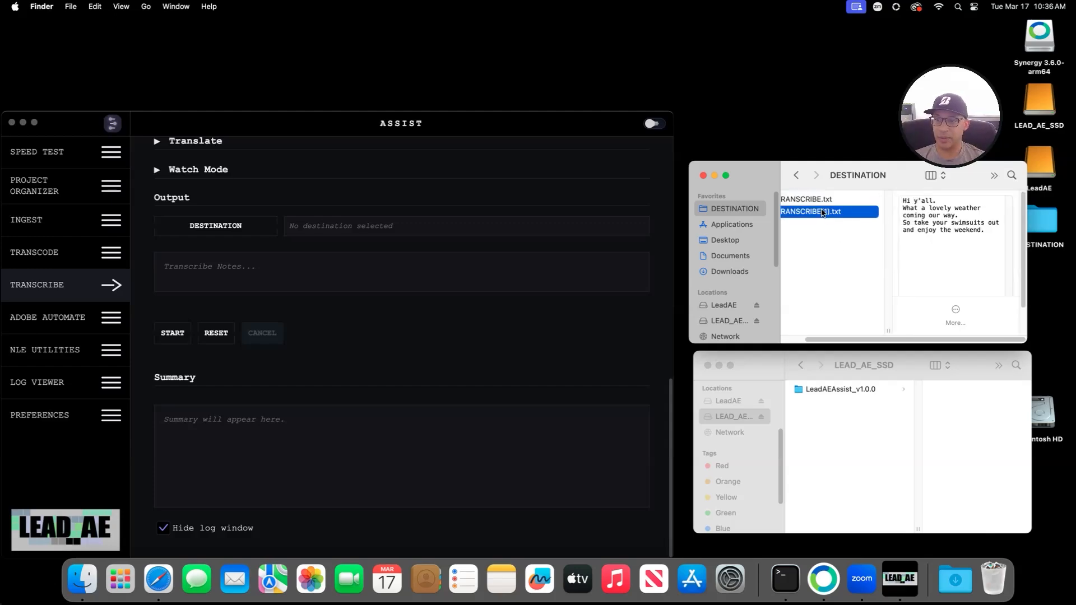
pyautogui.press('space')
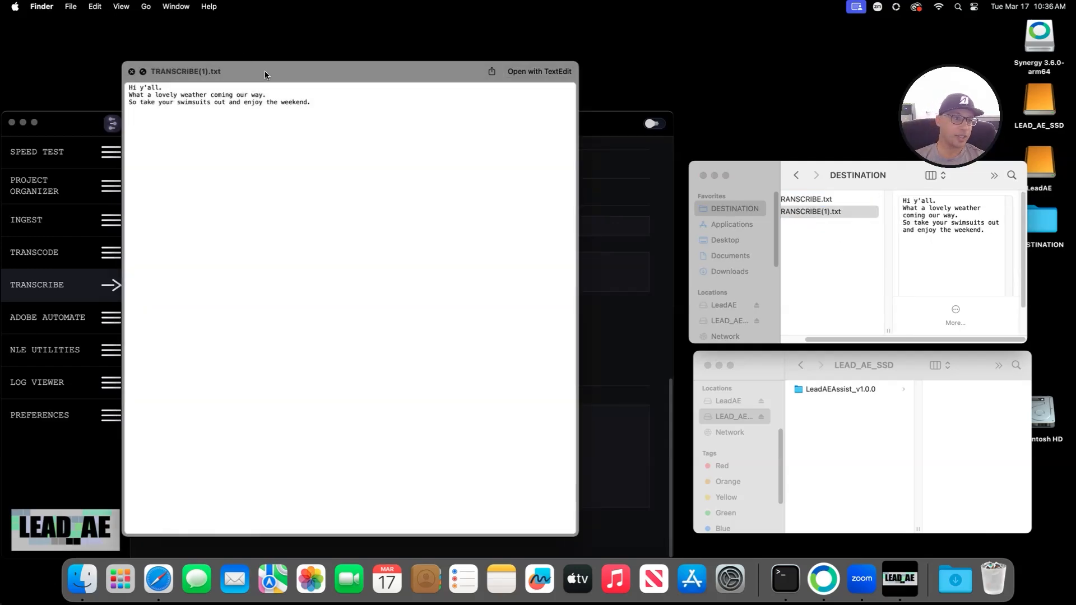
pyautogui.moveTo(264, 71); pyautogui.dragTo(336, 67)
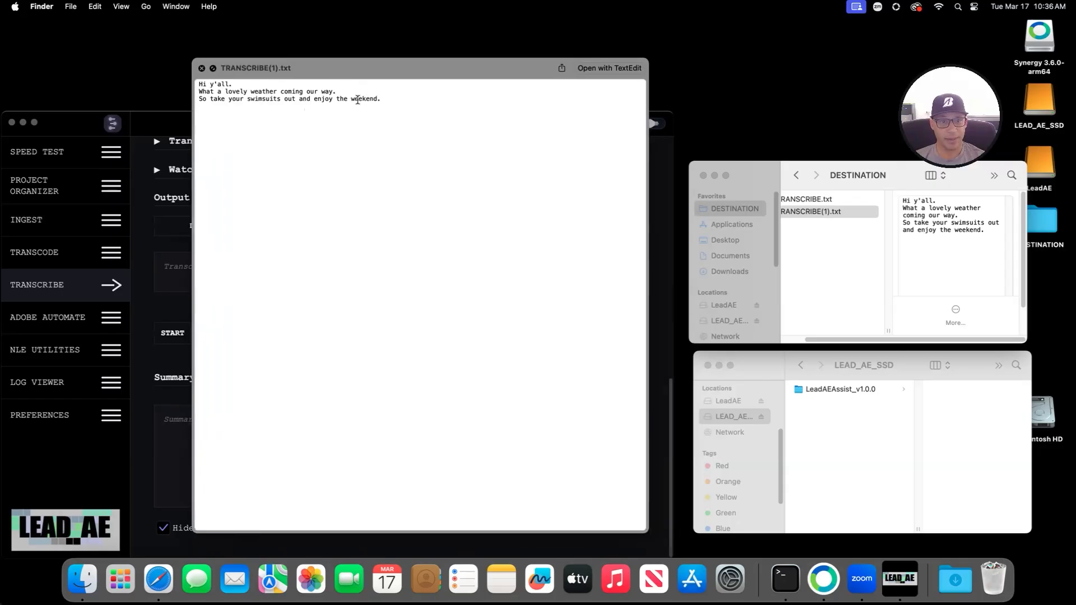
pyautogui.click(202, 68)
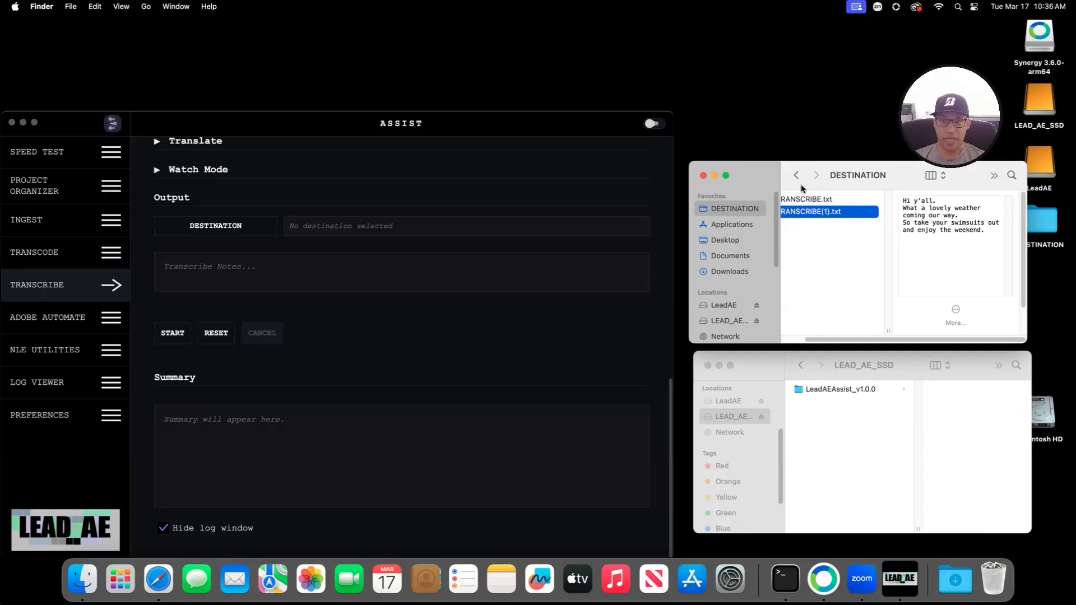
pyautogui.click(704, 176)
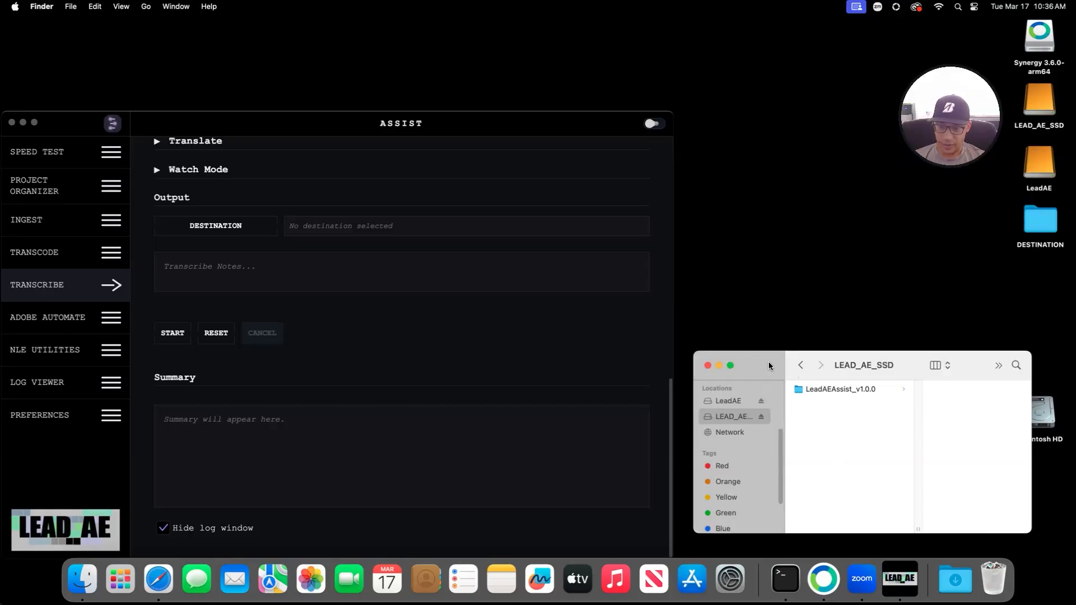
# Step: Open a new Finder tab and pull the Recents tab out into its own window
pyautogui.press('super+t')
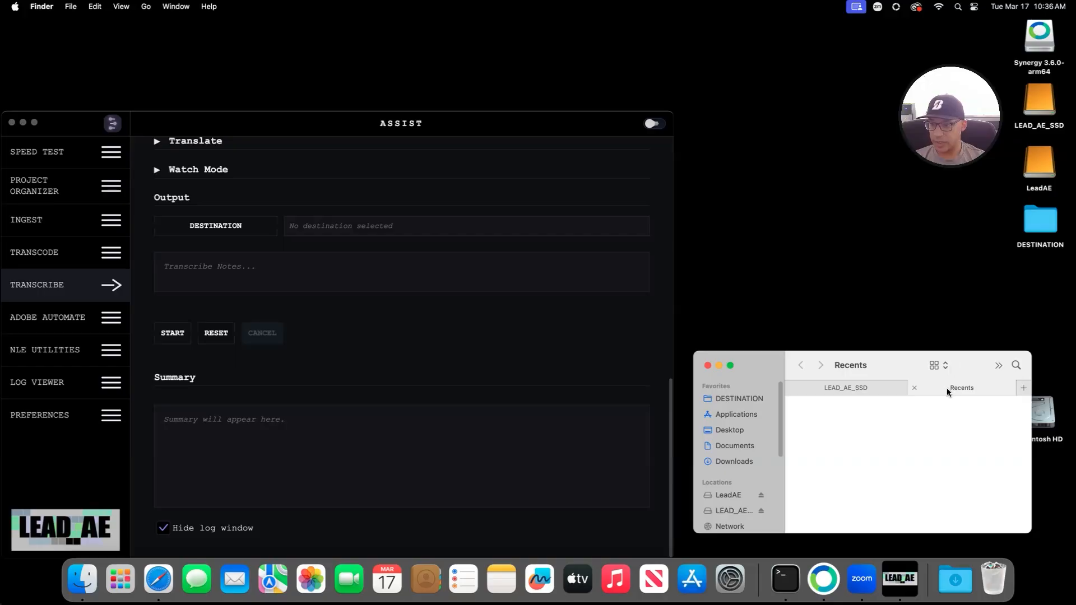
pyautogui.moveTo(948, 388); pyautogui.dragTo(833, 171)
pyautogui.scroll(10, 330, 314)
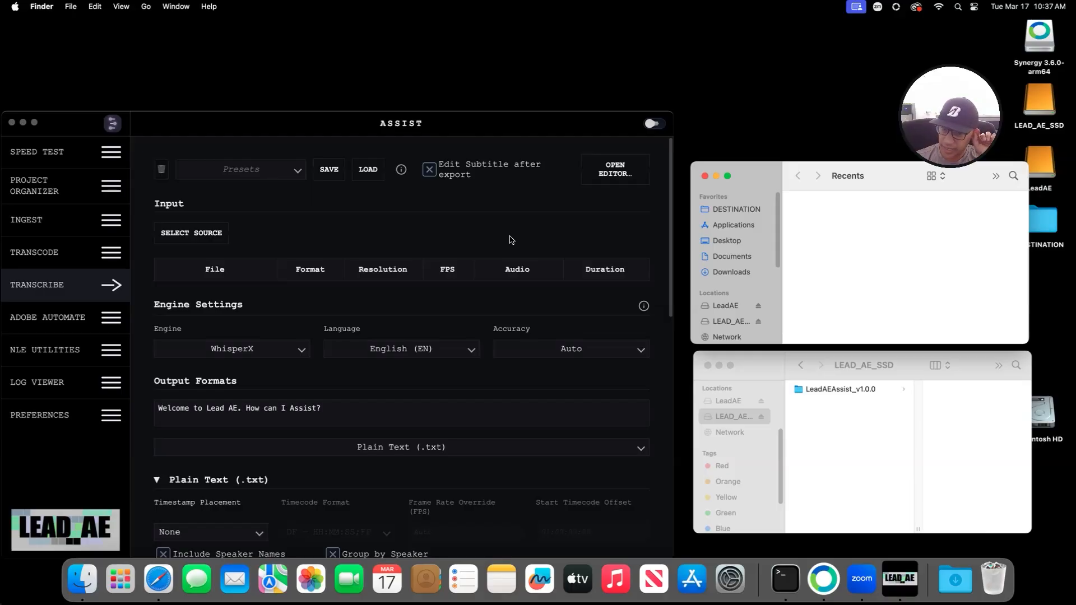
# Step: Load LeadAE/TEST/TRANSCRIBE.mov as the source in LeadAEAssist's Transcribe panel
pyautogui.click(254, 207)
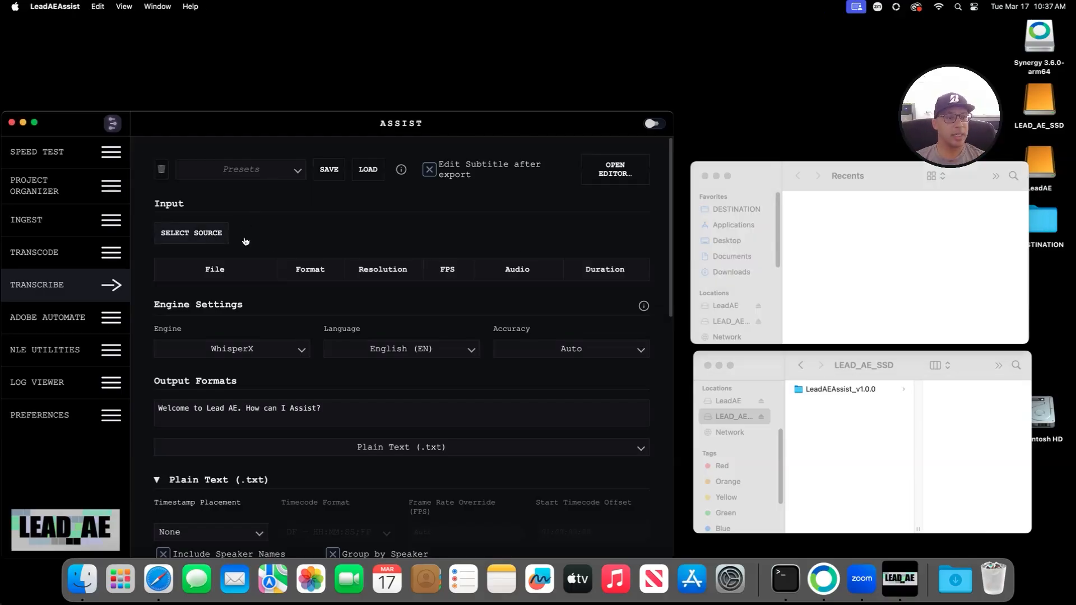
pyautogui.click(209, 236)
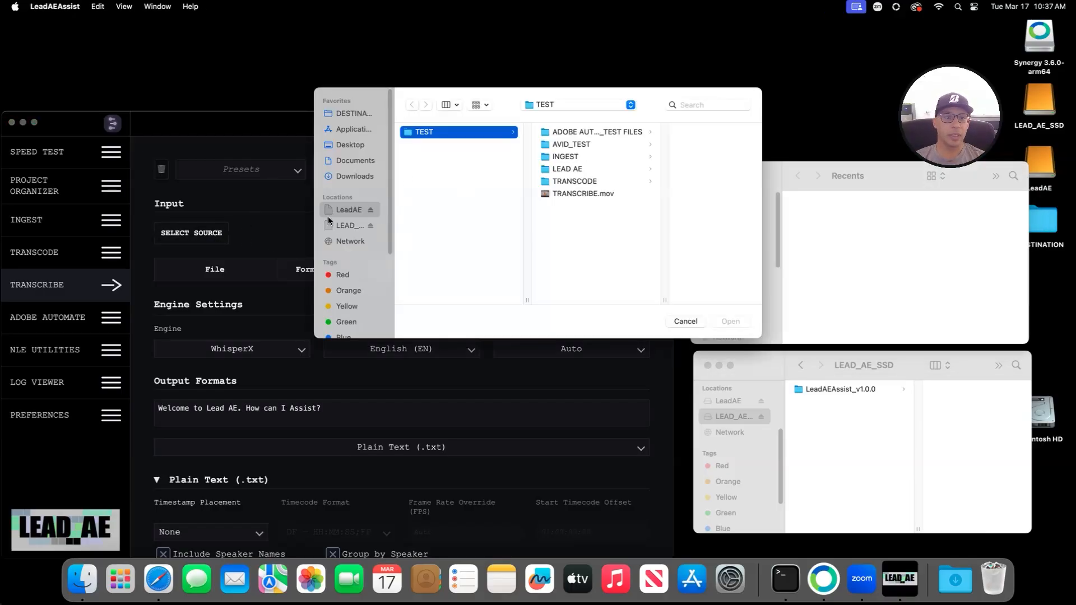
pyautogui.click(345, 225)
pyautogui.click(357, 210)
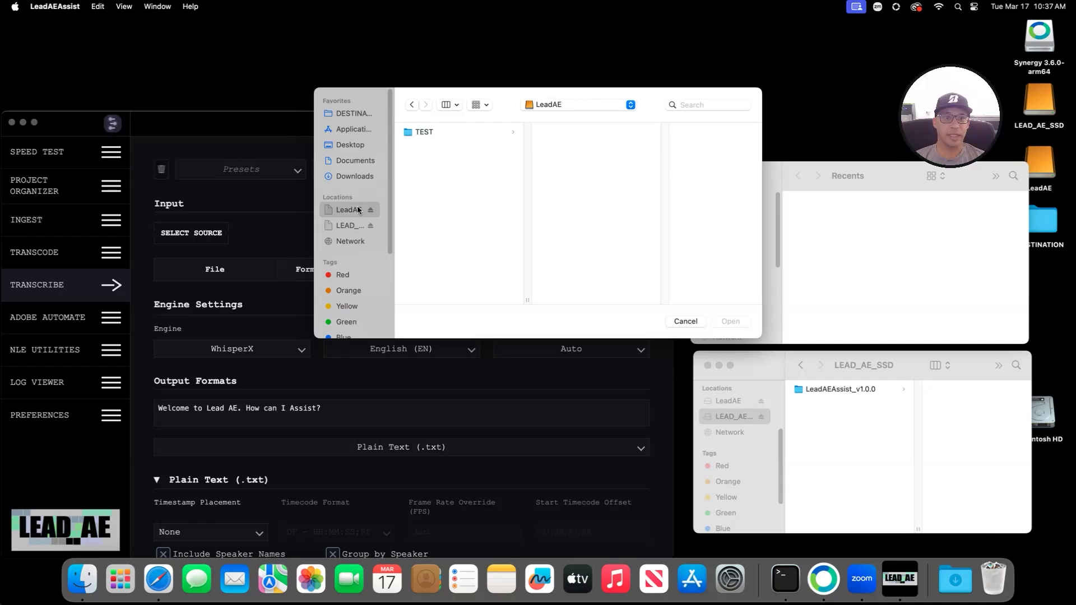
pyautogui.click(470, 130)
pyautogui.click(583, 193)
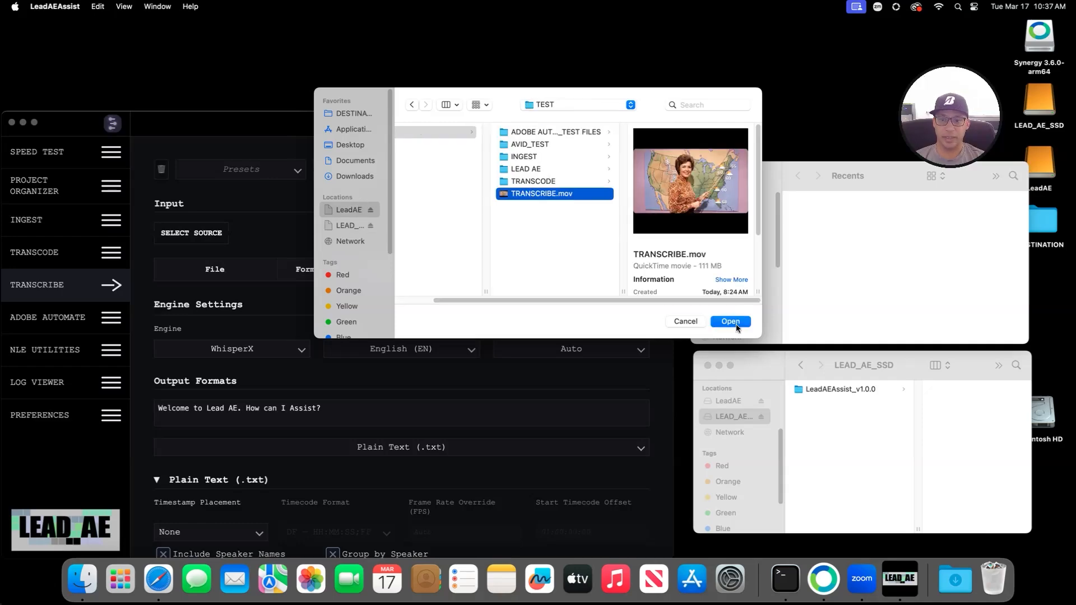
pyautogui.click(730, 321)
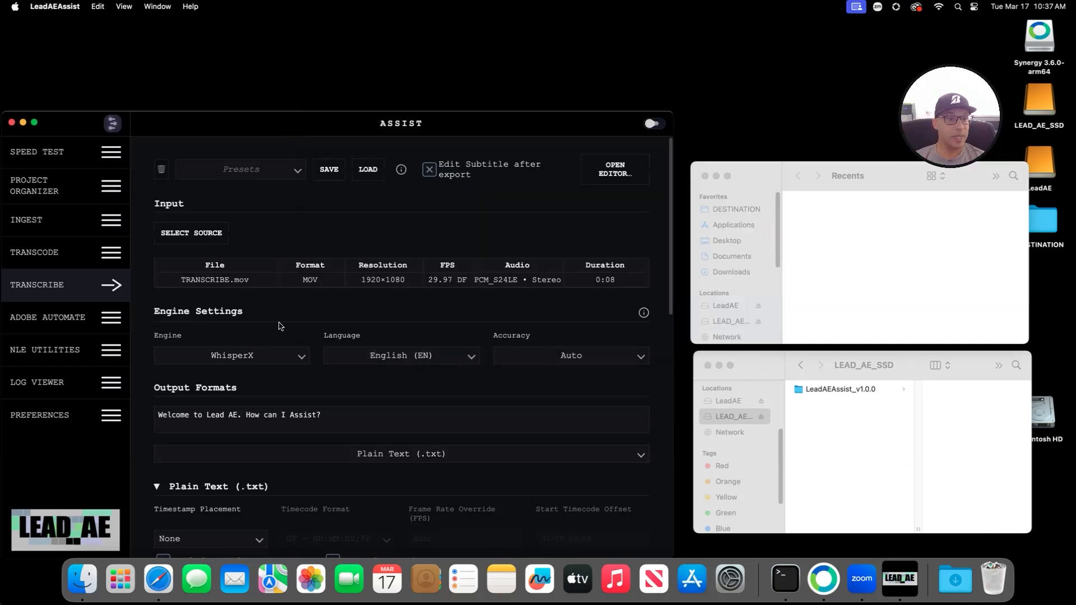
# Step: Switch the output format to Scenarist Closed Captions (.scc) and expand its settings
pyautogui.scroll(-5, 367, 339)
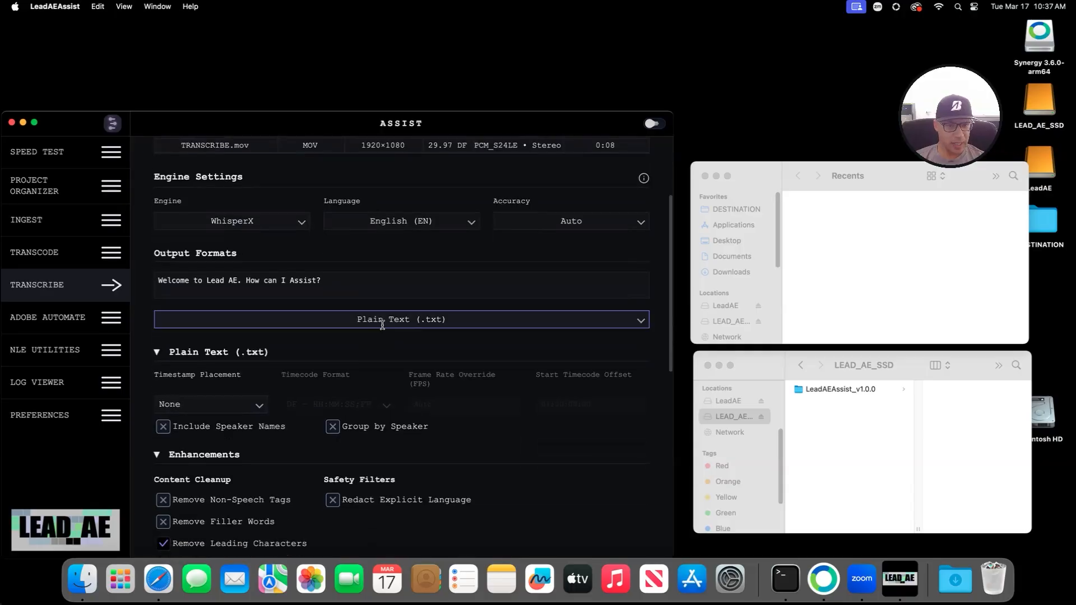
pyautogui.click(382, 319)
pyautogui.click(232, 397)
pyautogui.scroll(-3, 302, 377)
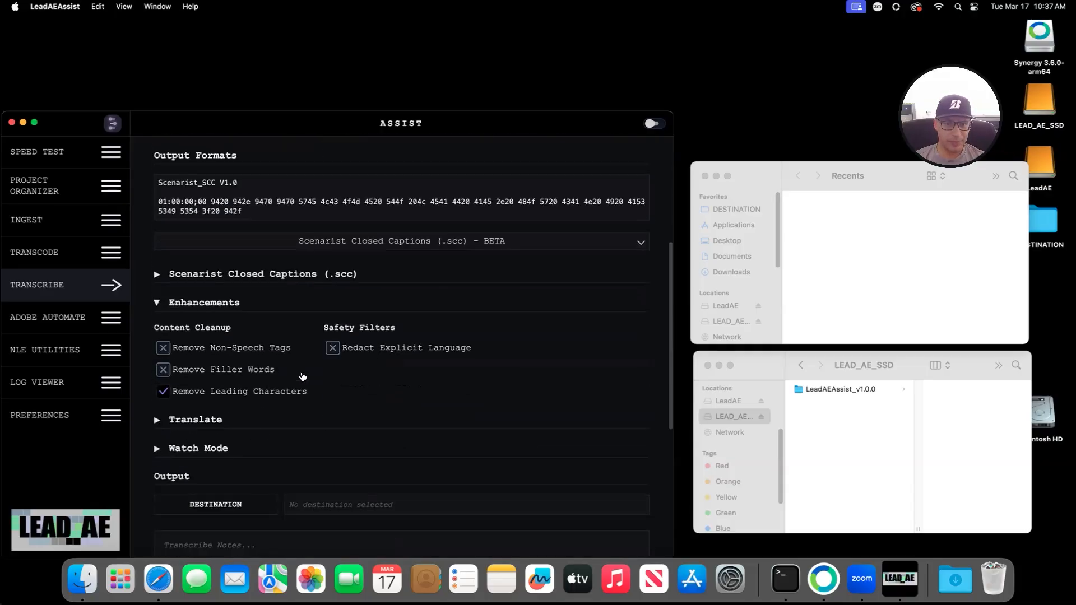
pyautogui.scroll(-4, 303, 373)
pyautogui.scroll(8, 335, 365)
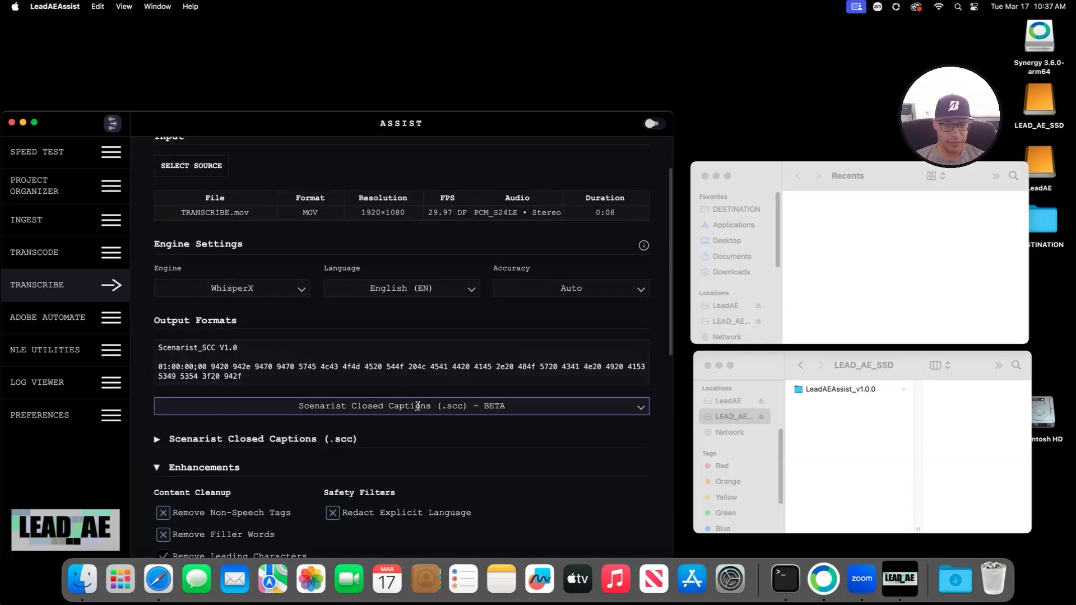
pyautogui.scroll(-2, 403, 404)
pyautogui.click(159, 373)
pyautogui.scroll(-5, 382, 408)
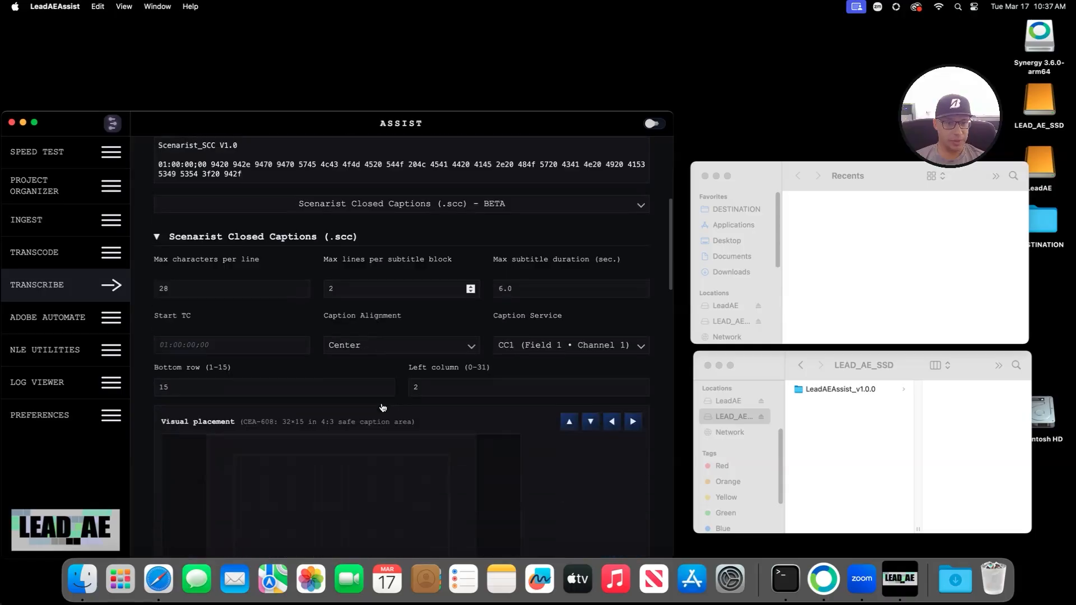
pyautogui.scroll(-6, 383, 408)
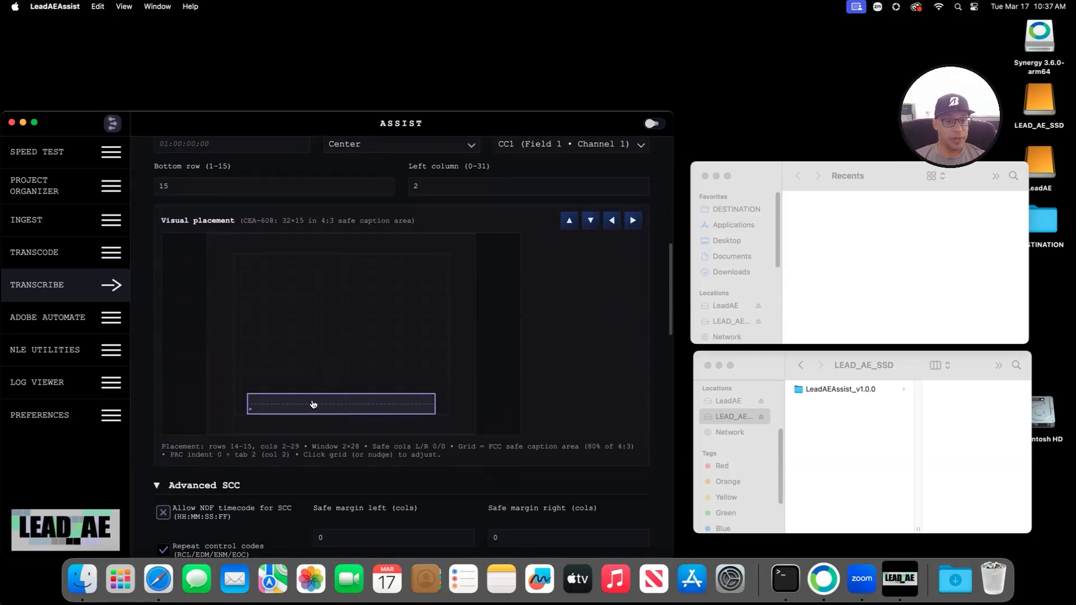
# Step: Place the caption block at bottom row 15, column 0, with Left alignment
pyautogui.click(297, 275)
pyautogui.click(333, 324)
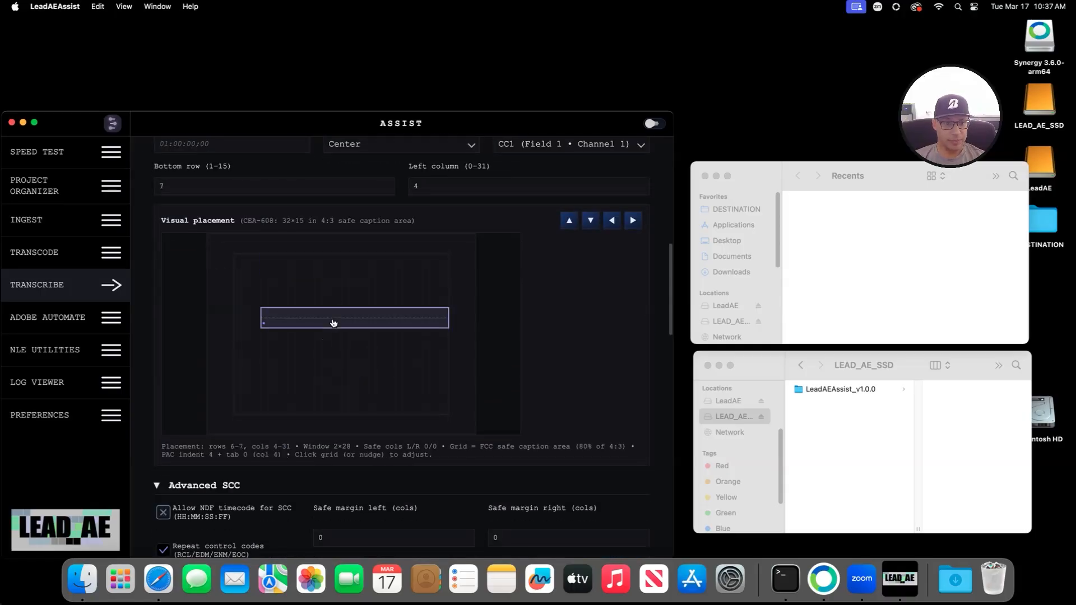
pyautogui.click(284, 347)
pyautogui.click(286, 395)
pyautogui.click(243, 412)
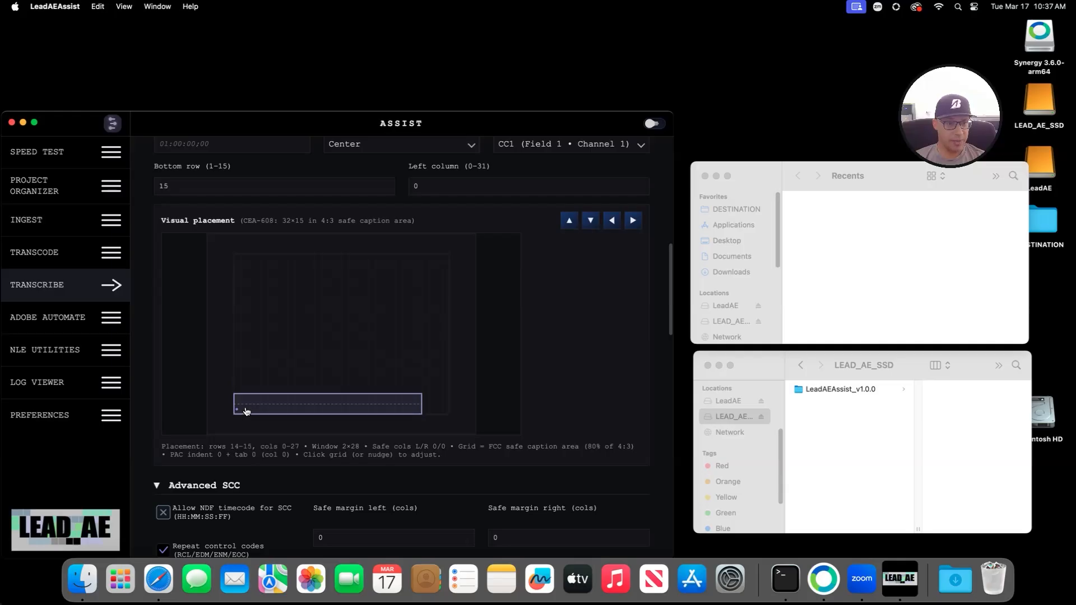
pyautogui.click(246, 409)
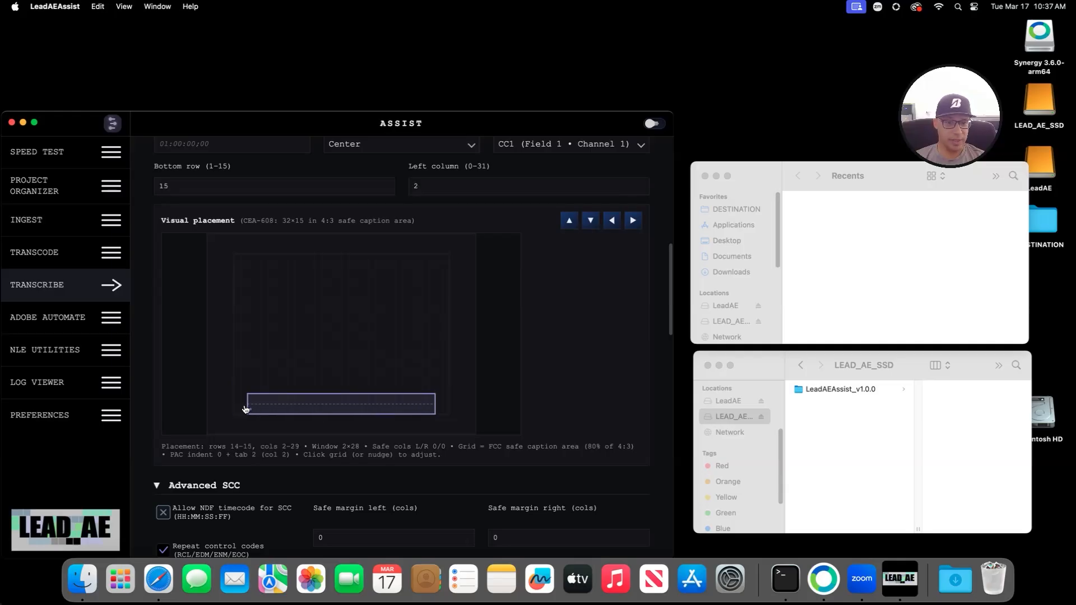
pyautogui.click(237, 412)
pyautogui.scroll(3, 306, 310)
pyautogui.click(349, 278)
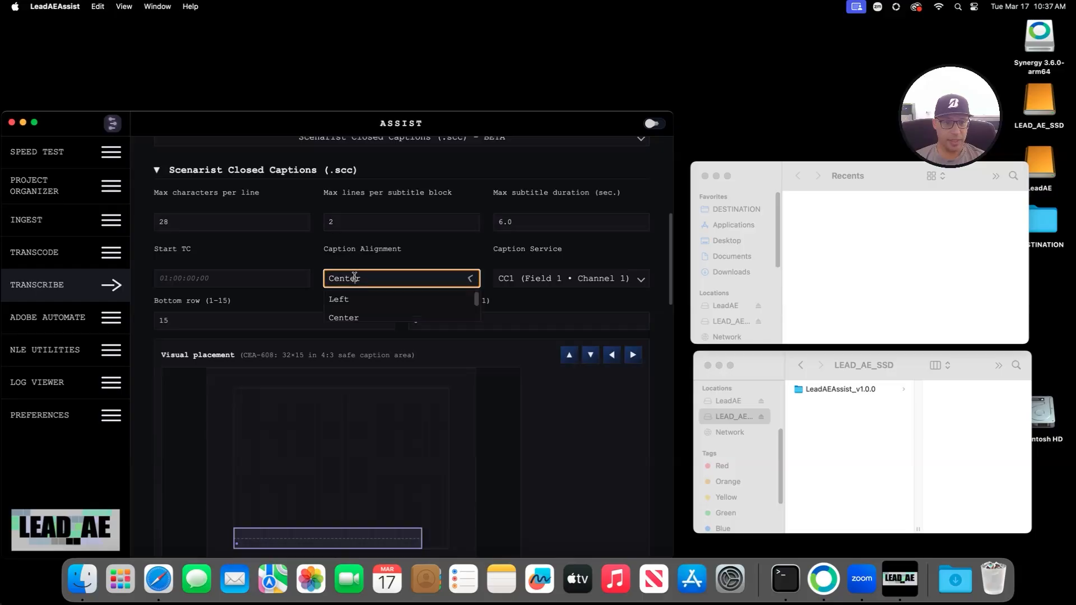
pyautogui.click(340, 299)
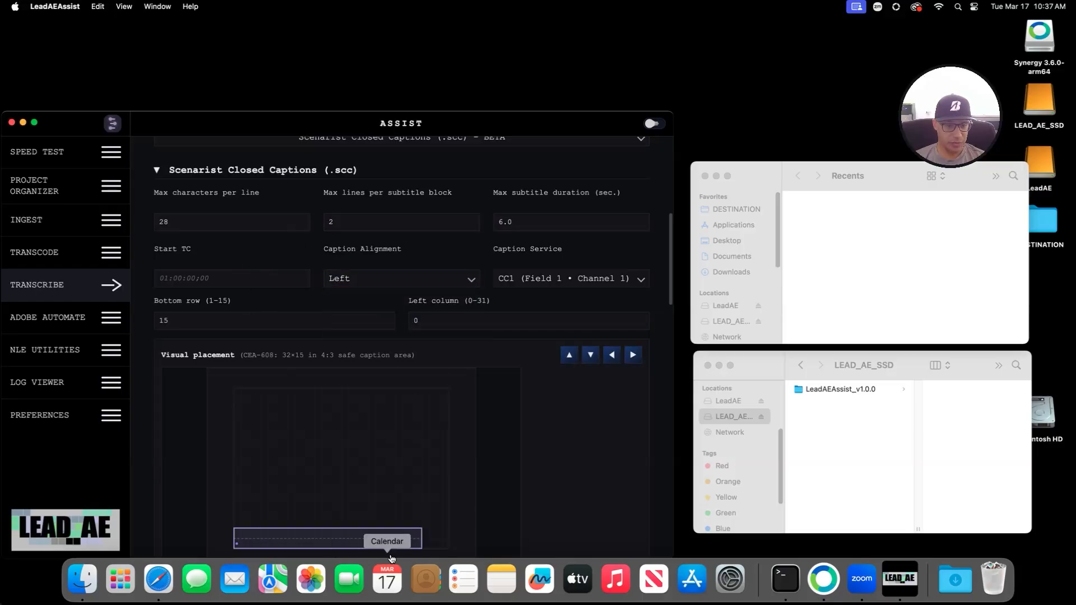
# Step: Set max characters per line to 30
pyautogui.click(301, 220)
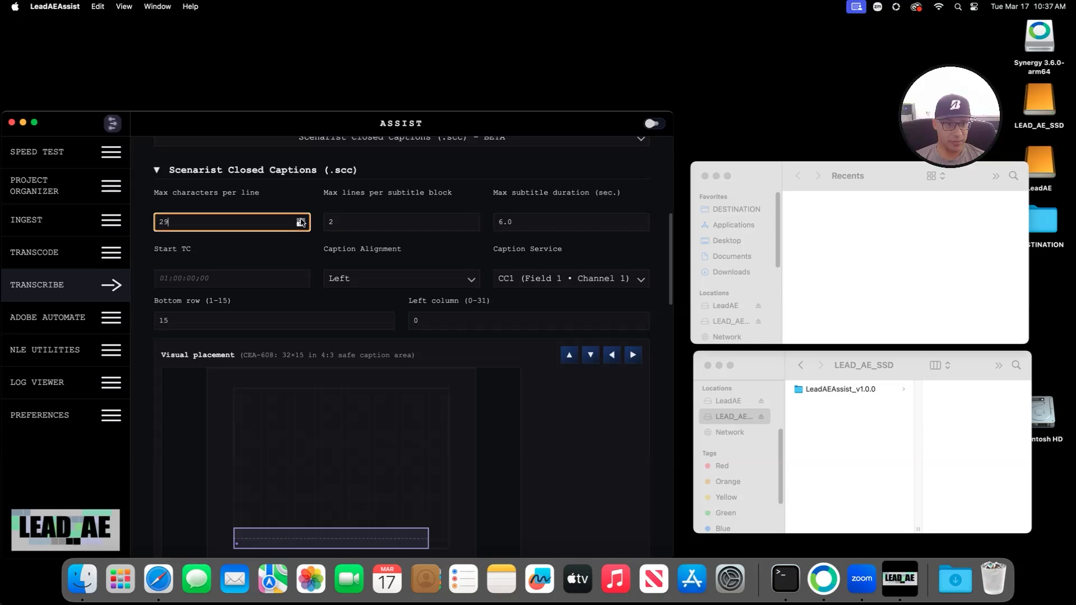
pyautogui.click(301, 220)
pyautogui.click(301, 220)
pyautogui.click(301, 220)
pyautogui.click(301, 225)
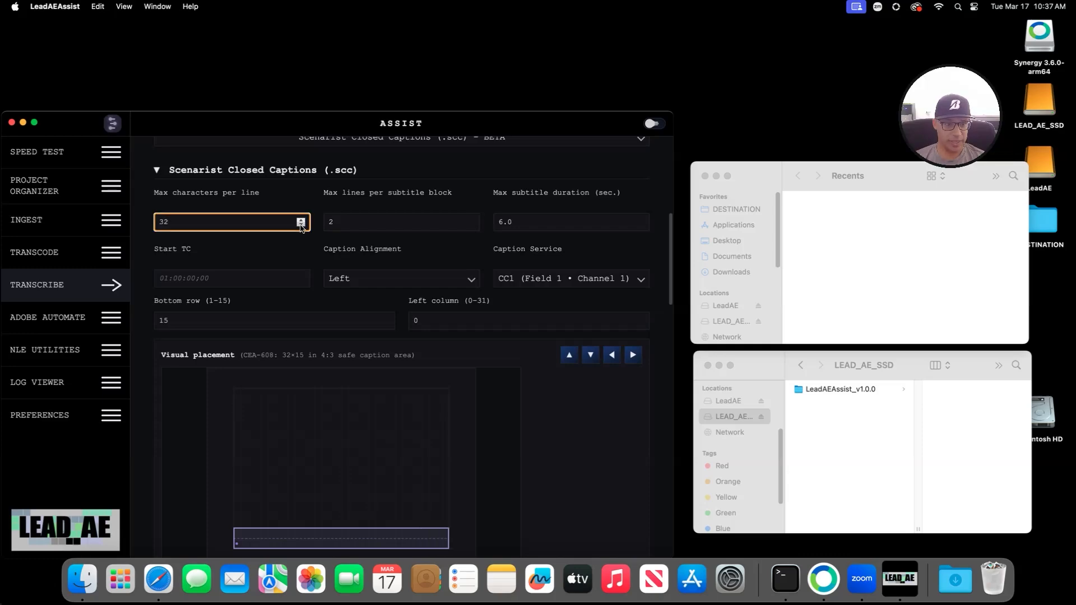
pyautogui.click(302, 224)
pyautogui.click(301, 225)
pyautogui.click(301, 224)
pyautogui.click(301, 225)
pyautogui.click(301, 224)
pyautogui.click(301, 221)
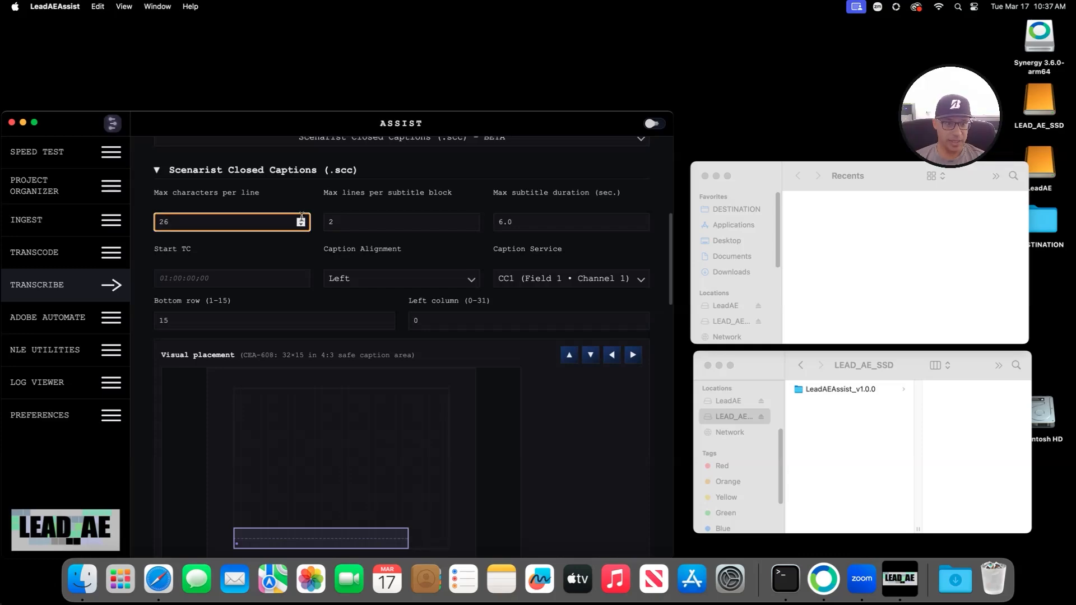
pyautogui.click(301, 221)
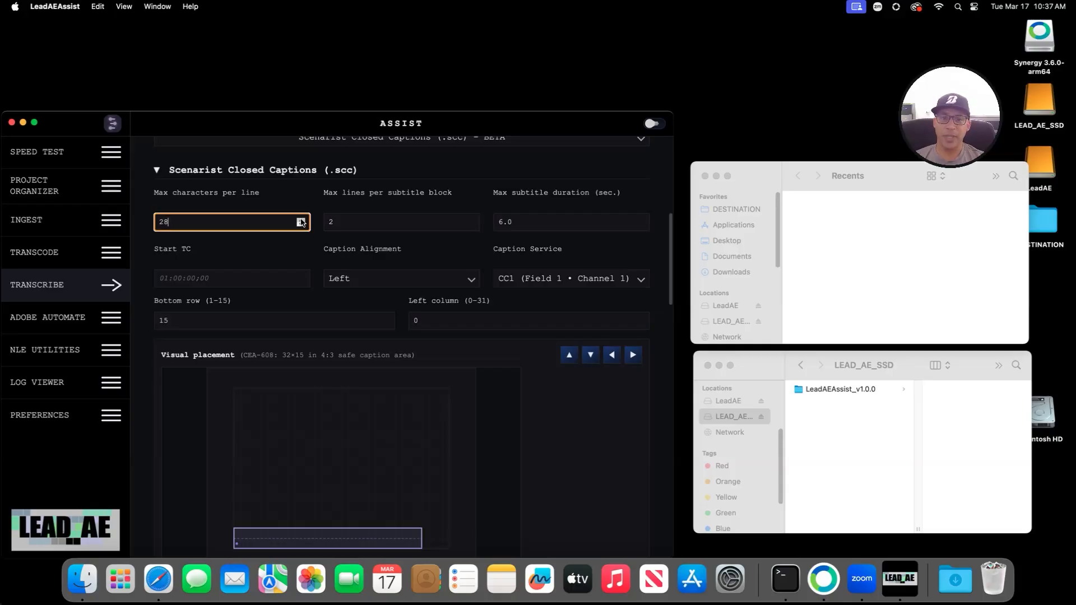
pyautogui.click(301, 220)
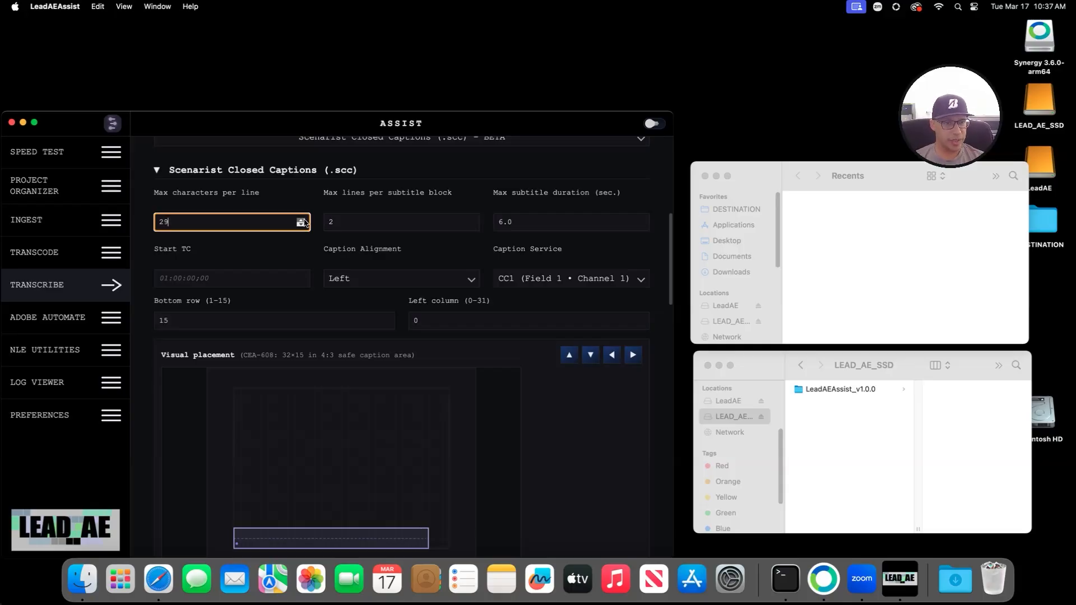
pyautogui.click(301, 220)
pyautogui.click(301, 220)
pyautogui.click(301, 220)
pyautogui.click(301, 225)
pyautogui.click(301, 225)
pyautogui.click(301, 224)
pyautogui.click(301, 225)
pyautogui.click(302, 220)
pyautogui.click(301, 220)
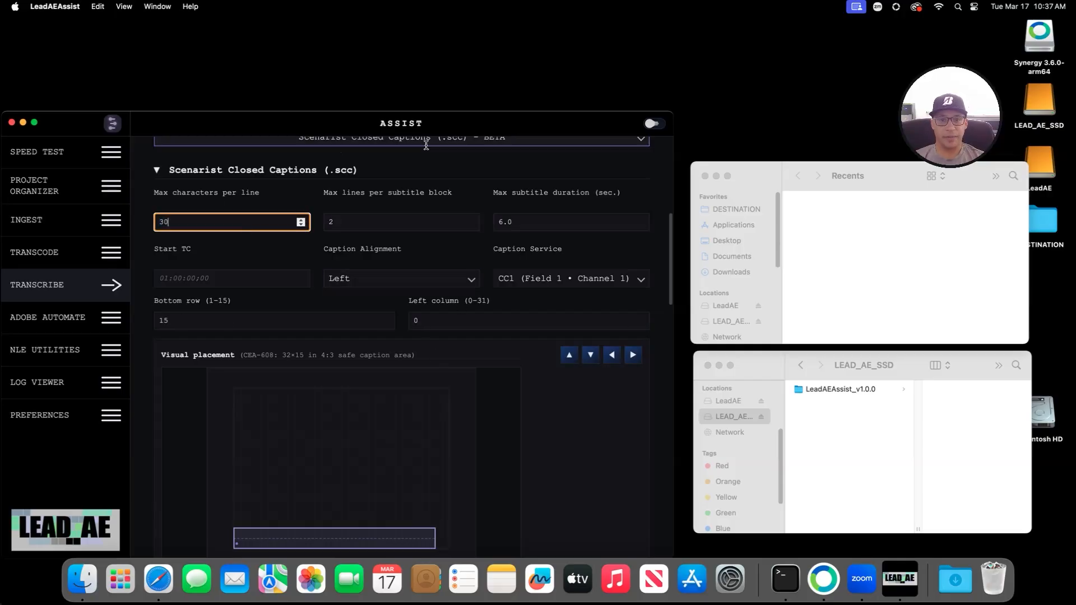
pyautogui.scroll(-2, 501, 412)
pyautogui.scroll(-8, 501, 412)
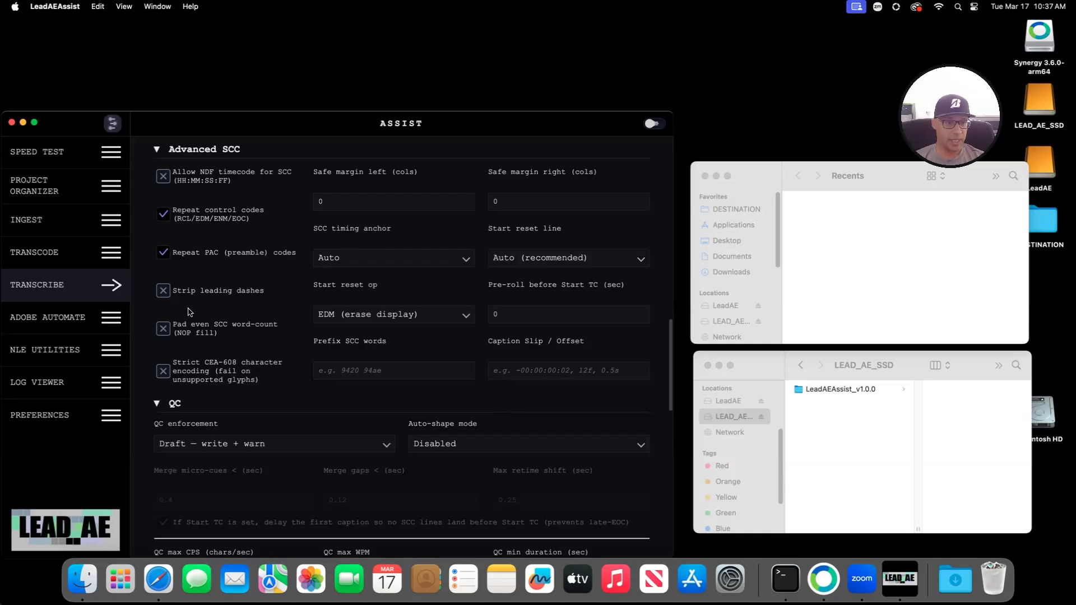
# Step: Choose the Desktop DESTINATION folder as the output location
pyautogui.scroll(-10, 297, 386)
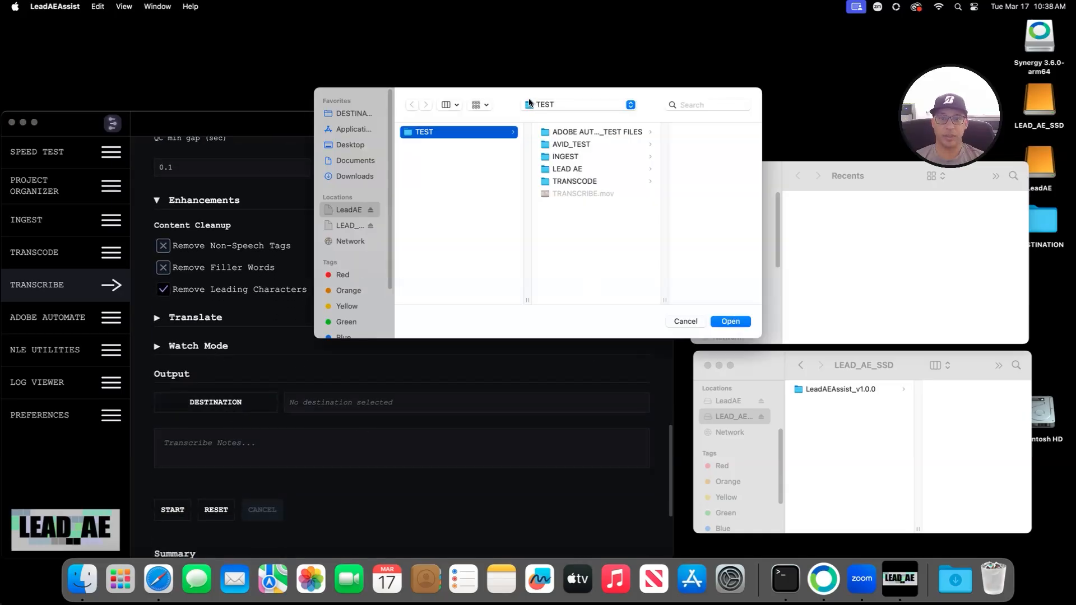
pyautogui.click(354, 114)
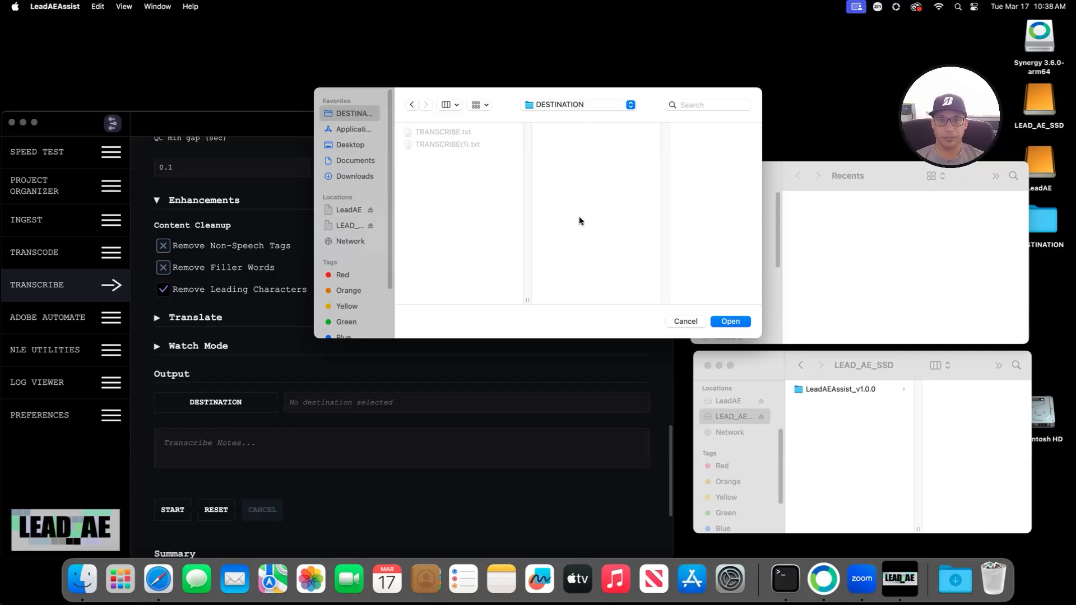
pyautogui.click(731, 323)
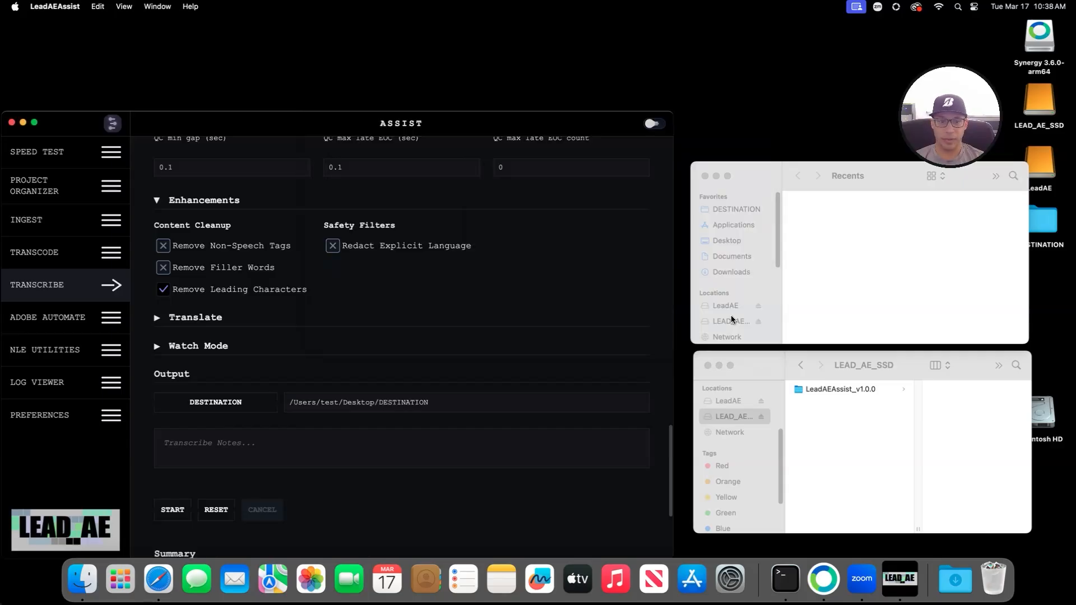
# Step: Start the SCC transcription and confirm it
pyautogui.click(173, 510)
pyautogui.click(307, 385)
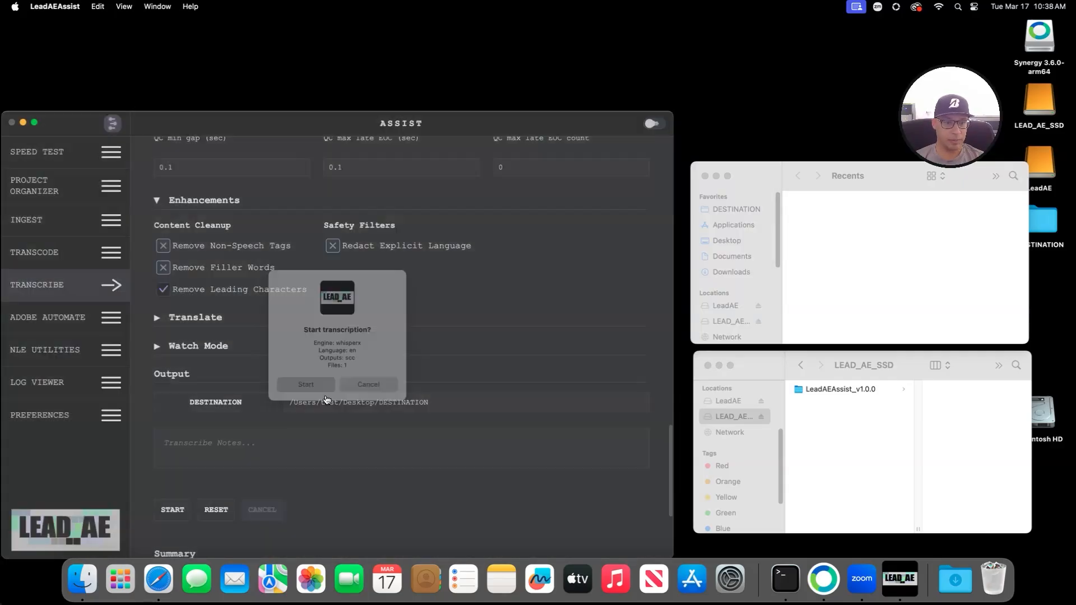
pyautogui.scroll(15, 364, 392)
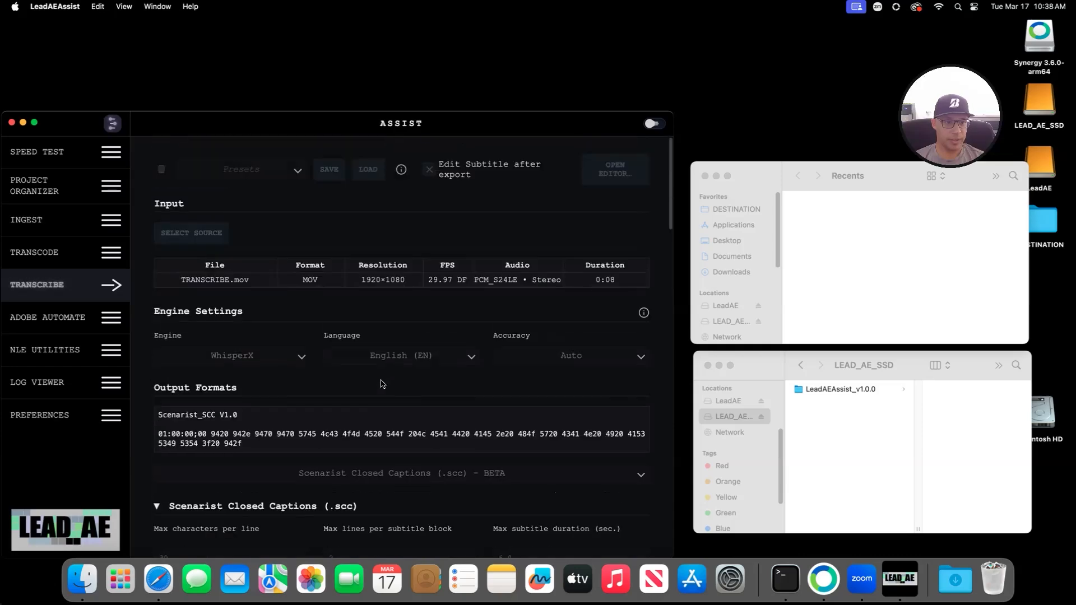
pyautogui.scroll(-15, 380, 387)
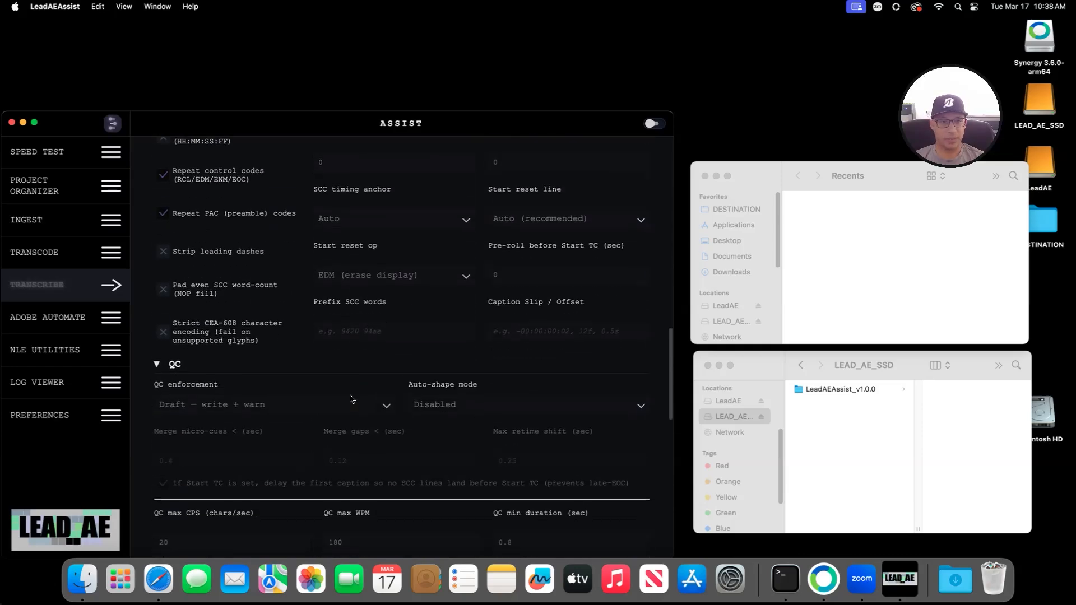
pyautogui.scroll(-5, 376, 400)
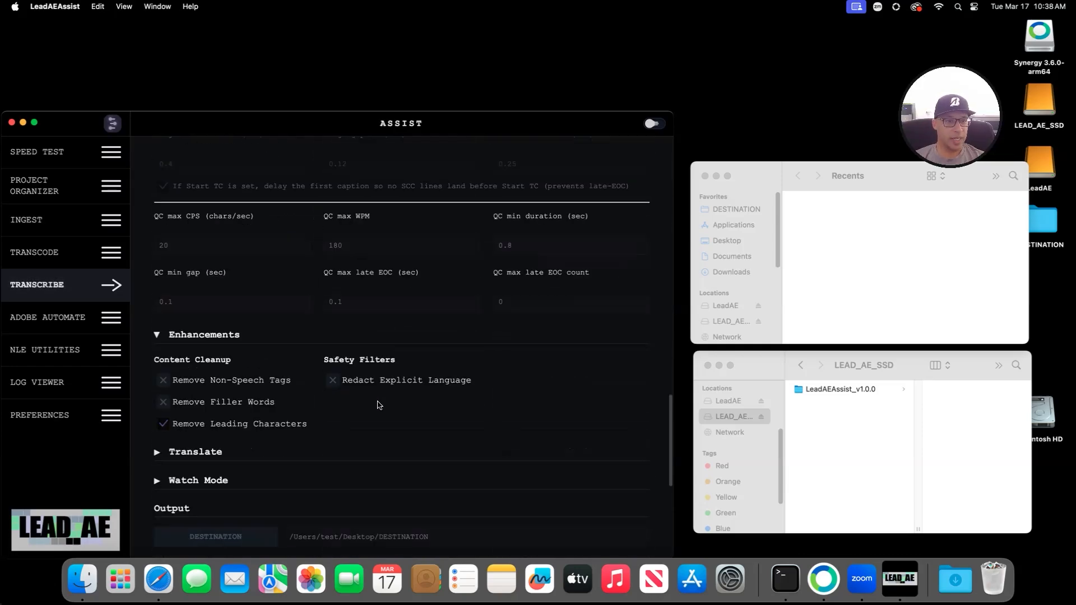
# Step: Toggle the Ingest and Transcribe pages, reopening Transcribe, then bring Finder forward
pyautogui.click(72, 283)
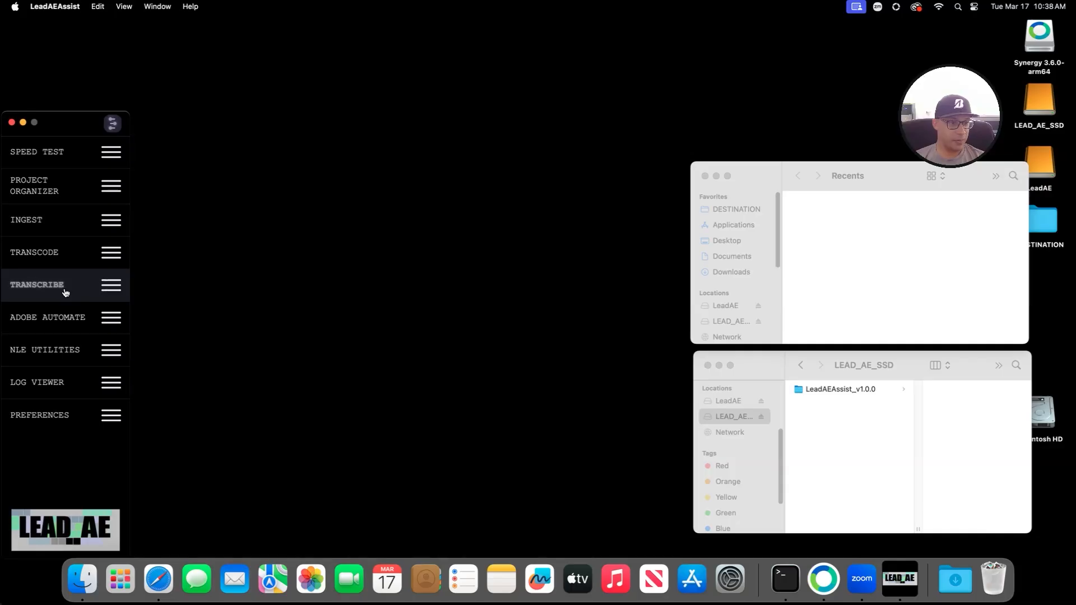
pyautogui.click(49, 231)
pyautogui.click(49, 231)
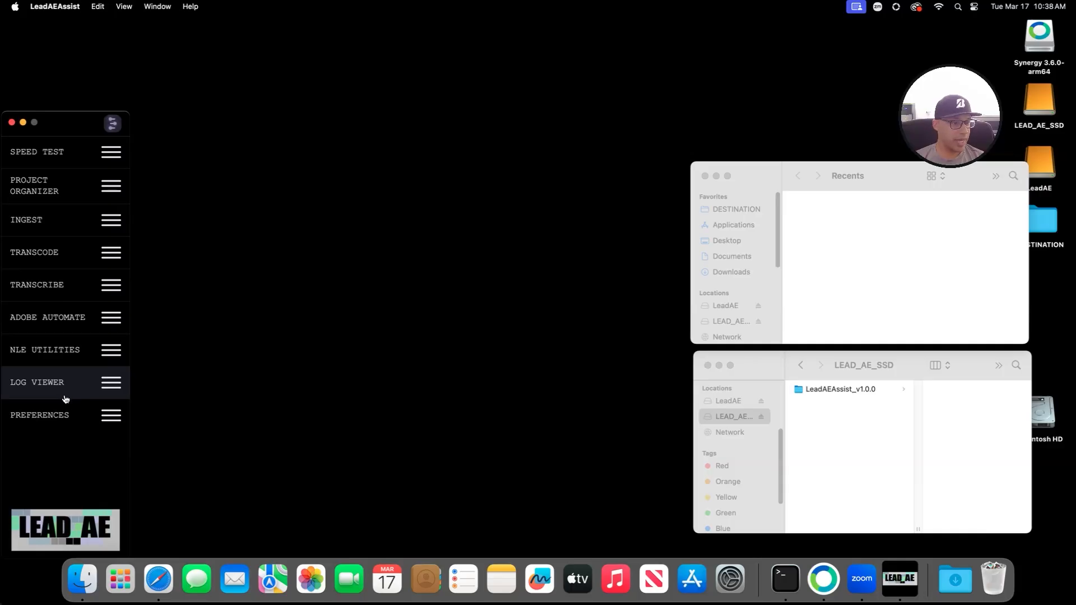
pyautogui.click(49, 285)
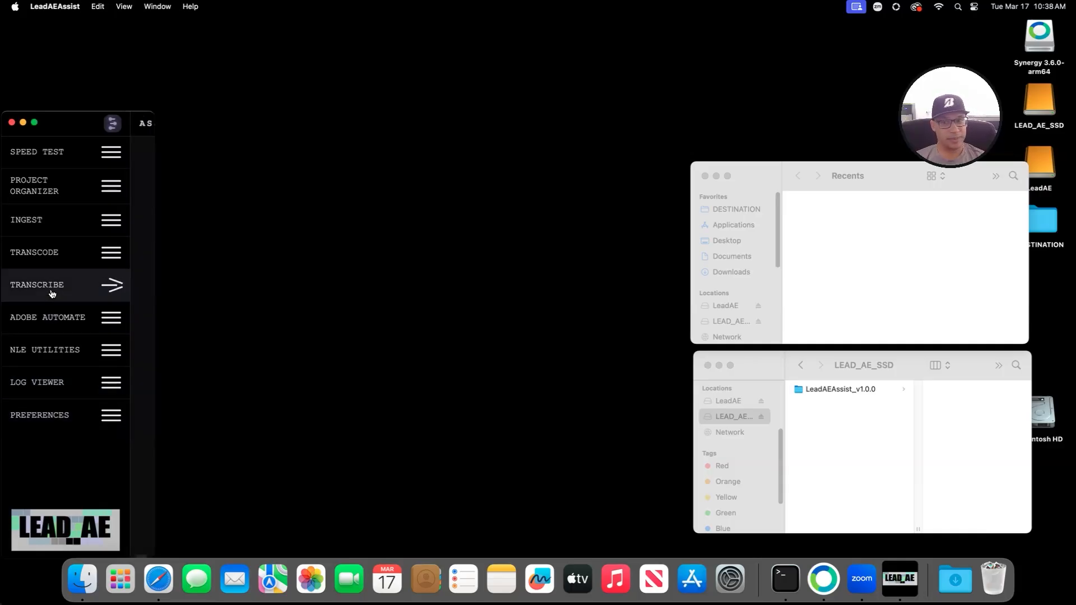
pyautogui.click(731, 241)
# Step: Preview TRANSCRIBE.scc and TRANSCRIBE.scc.report.txt in DESTINATION, then open the Subtitle Editor
pyautogui.click(733, 210)
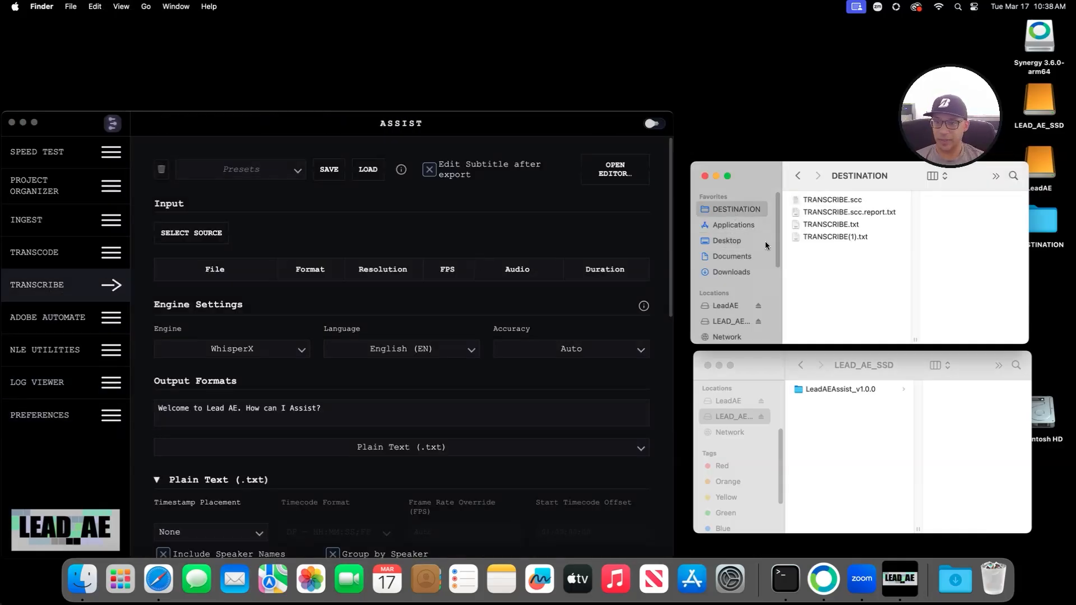
pyautogui.click(832, 201)
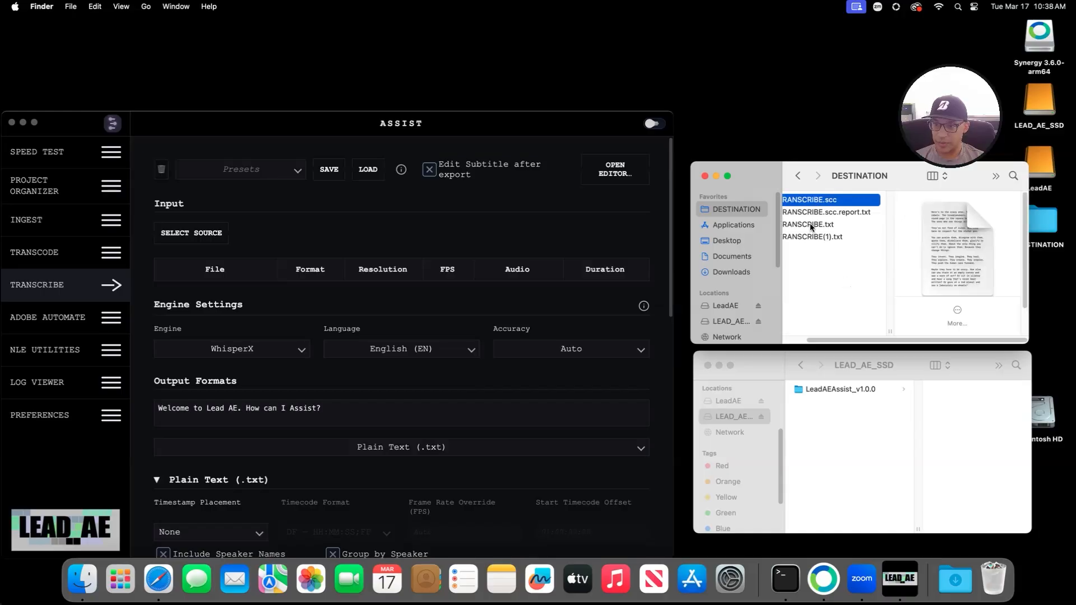
pyautogui.click(841, 213)
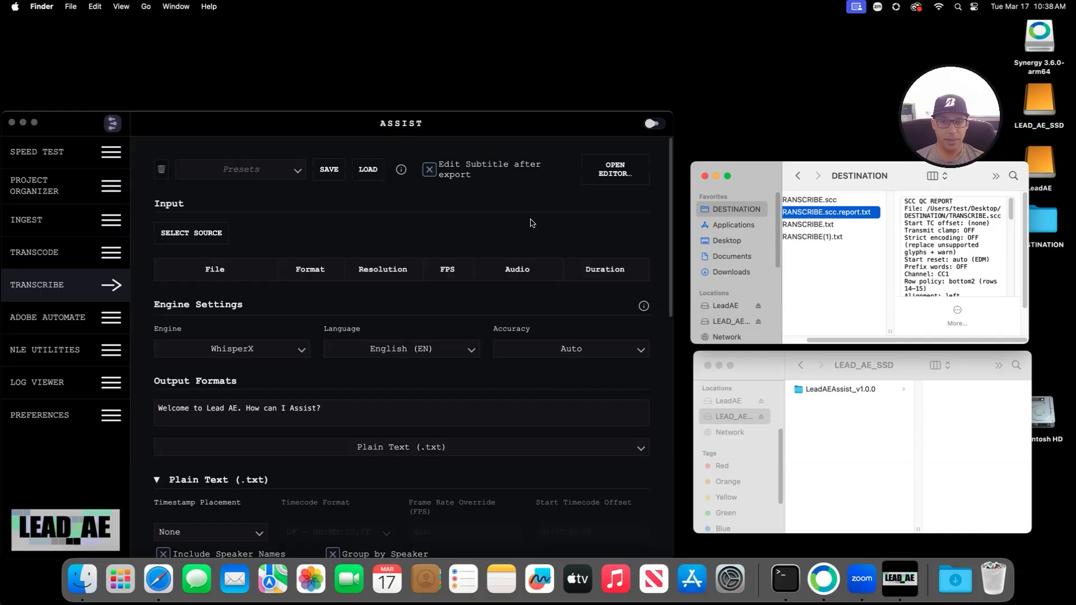
pyautogui.click(611, 149)
pyautogui.click(615, 169)
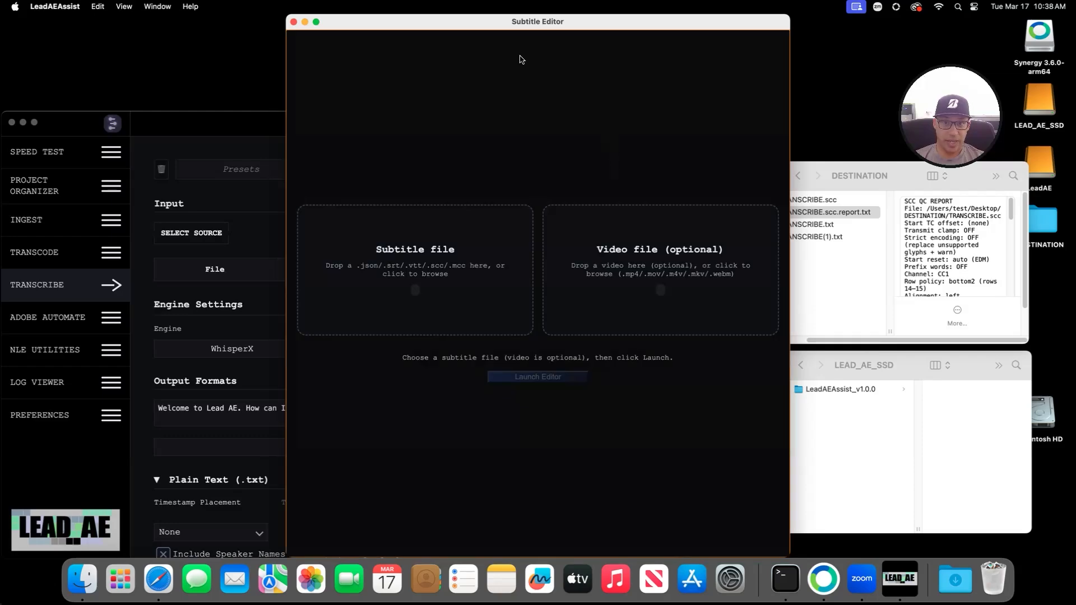
# Step: Load TRANSCRIBE.scc from DESTINATION as the subtitle file
pyautogui.moveTo(495, 29); pyautogui.dragTo(291, 29)
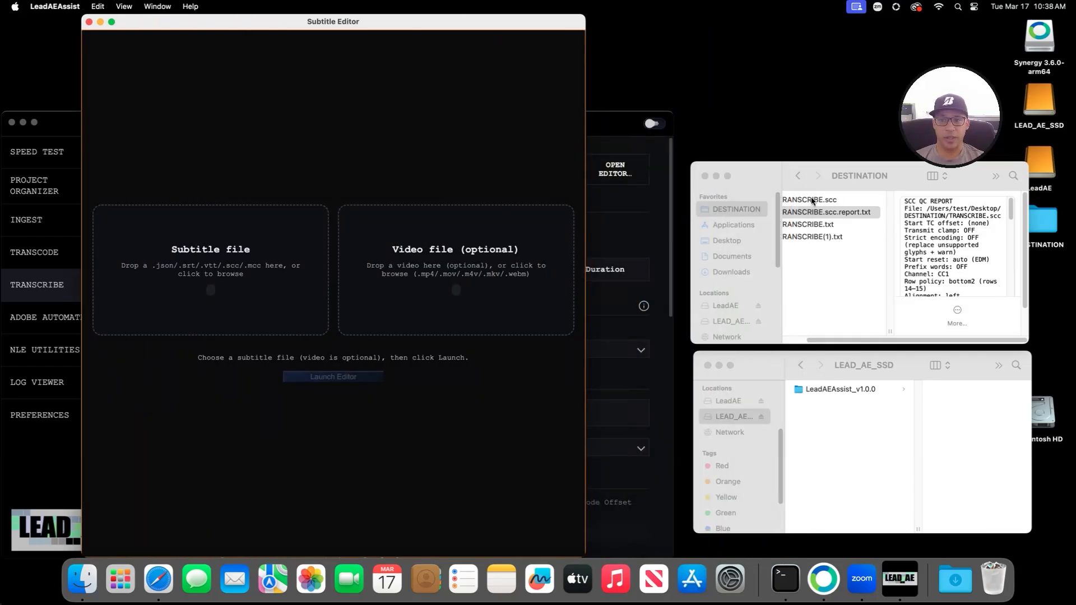
pyautogui.moveTo(813, 200); pyautogui.dragTo(149, 256)
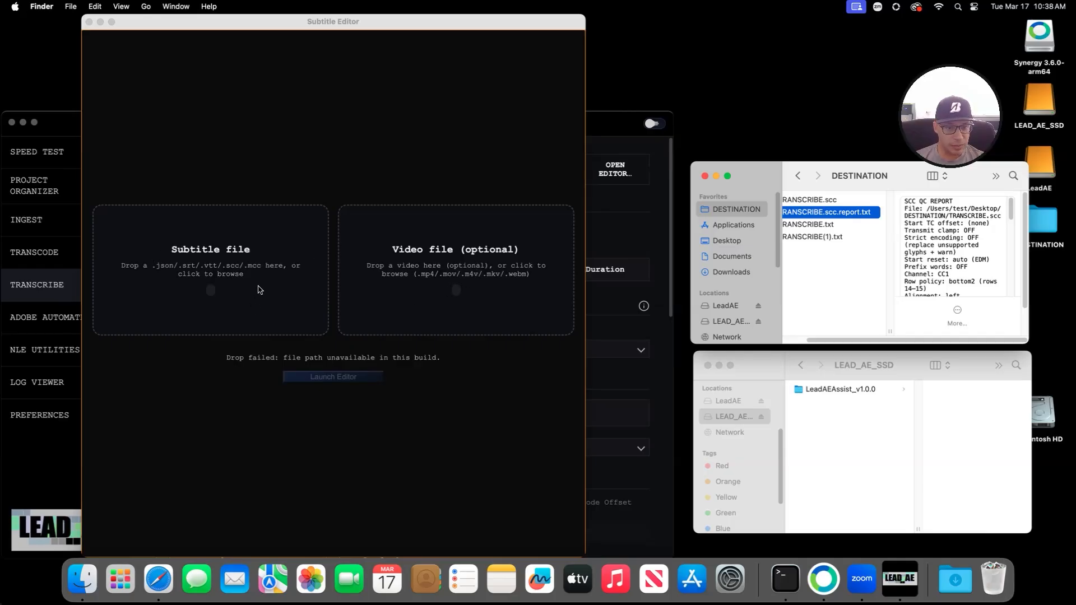
pyautogui.click(242, 261)
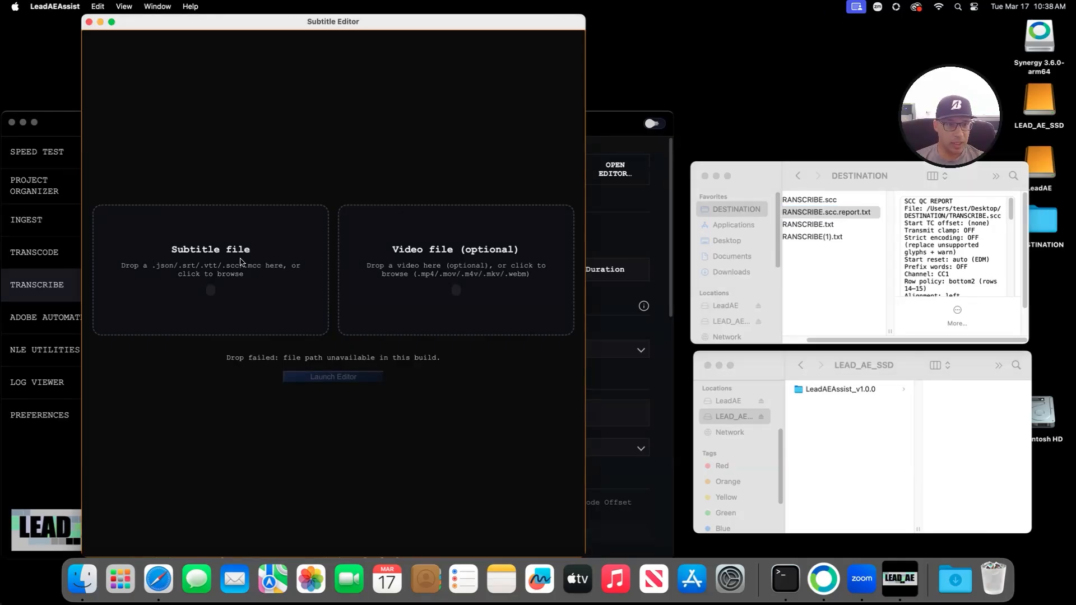
pyautogui.click(211, 247)
pyautogui.click(457, 133)
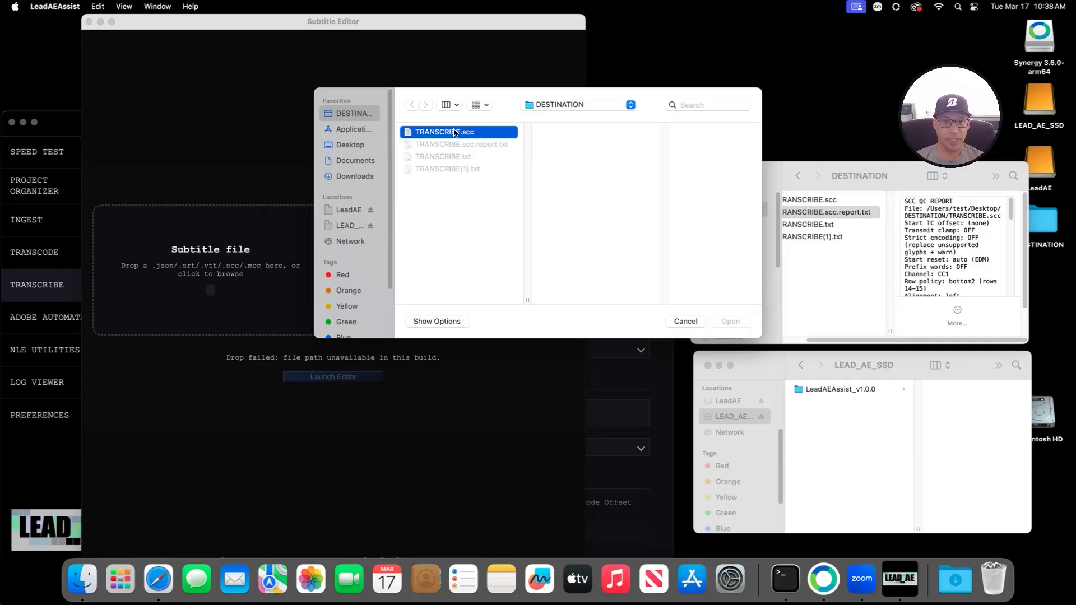
pyautogui.click(730, 322)
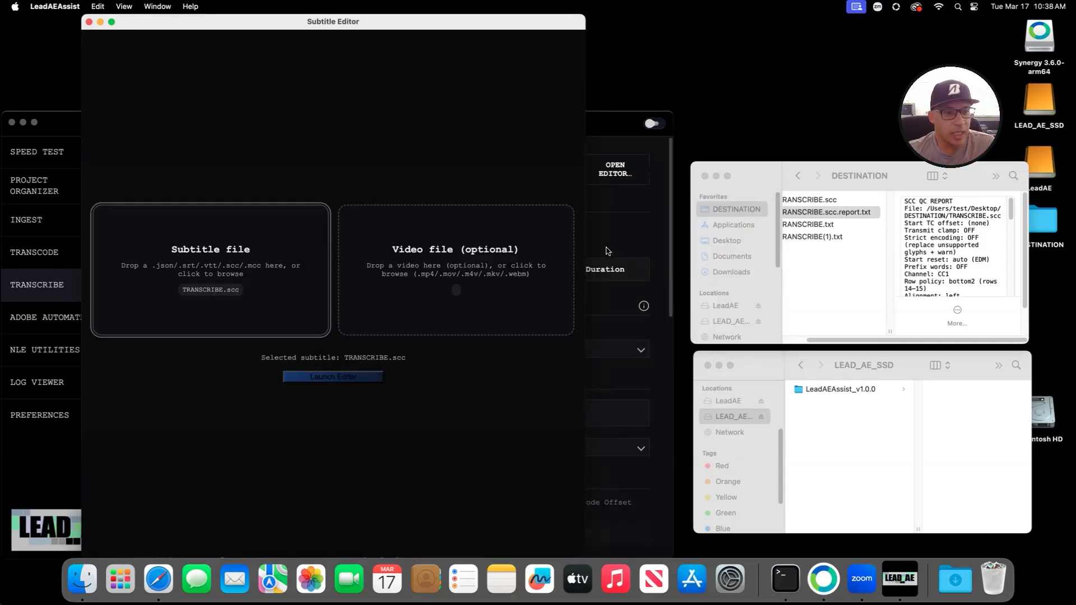
# Step: Load LeadAE/TEST/TRANSCRIBE.mov as the video and launch the editor
pyautogui.click(493, 267)
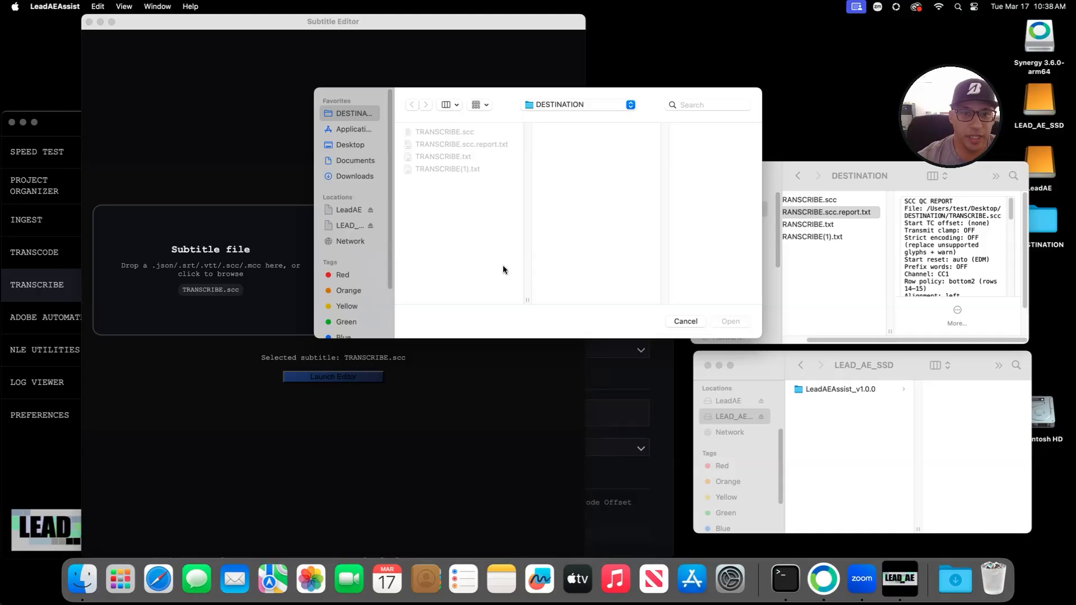
pyautogui.click(347, 211)
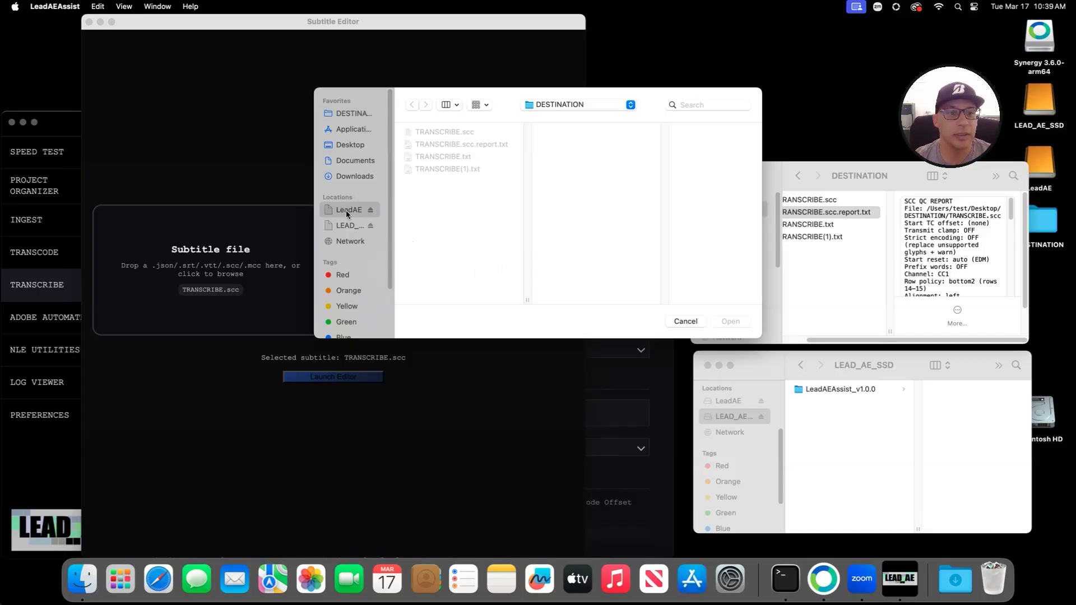
pyautogui.click(449, 133)
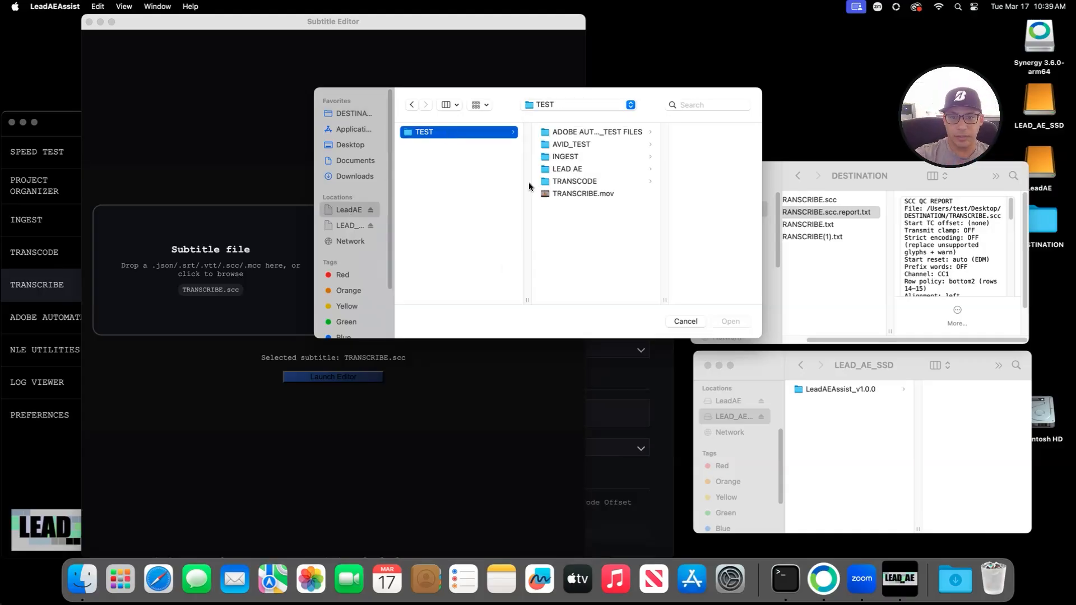
pyautogui.click(583, 194)
pyautogui.click(730, 322)
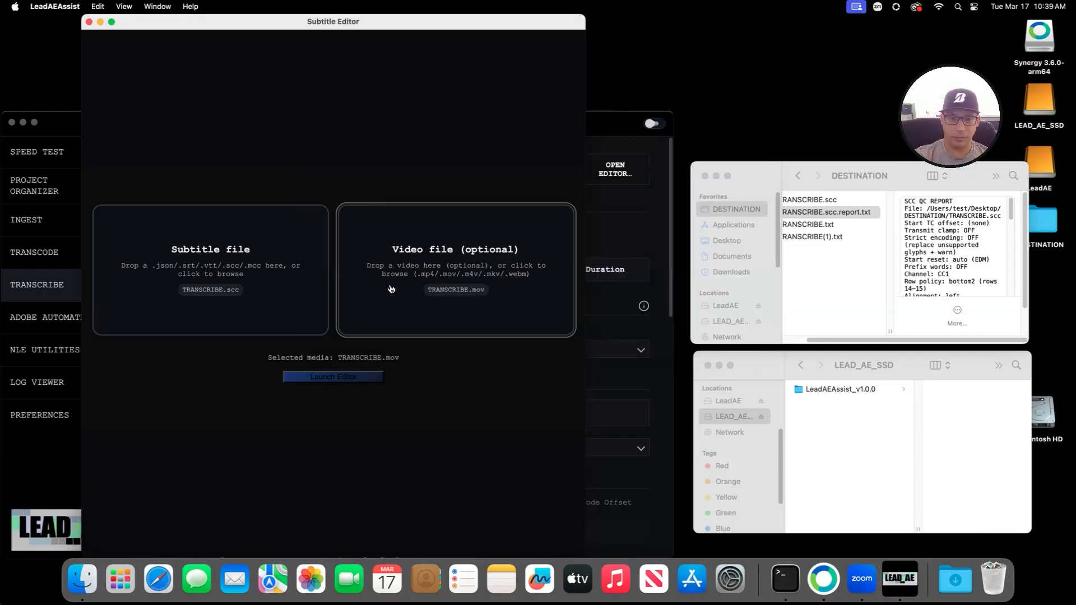
pyautogui.click(343, 378)
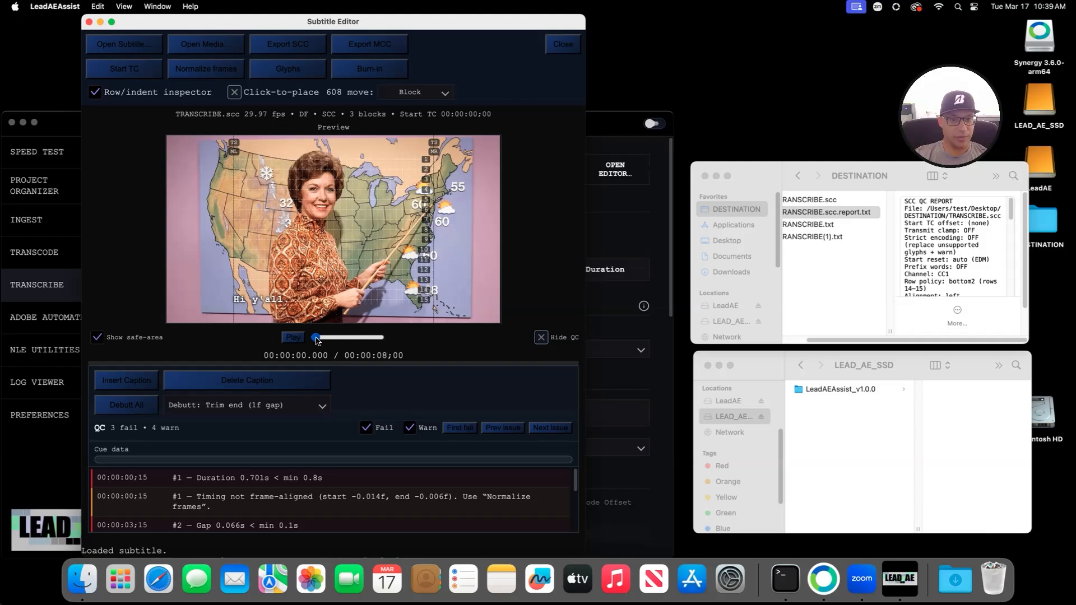
# Step: Scrub the preview back to the start and play the captions over the video
pyautogui.moveTo(317, 340); pyautogui.dragTo(328, 342)
pyautogui.moveTo(331, 343); pyautogui.dragTo(312, 343)
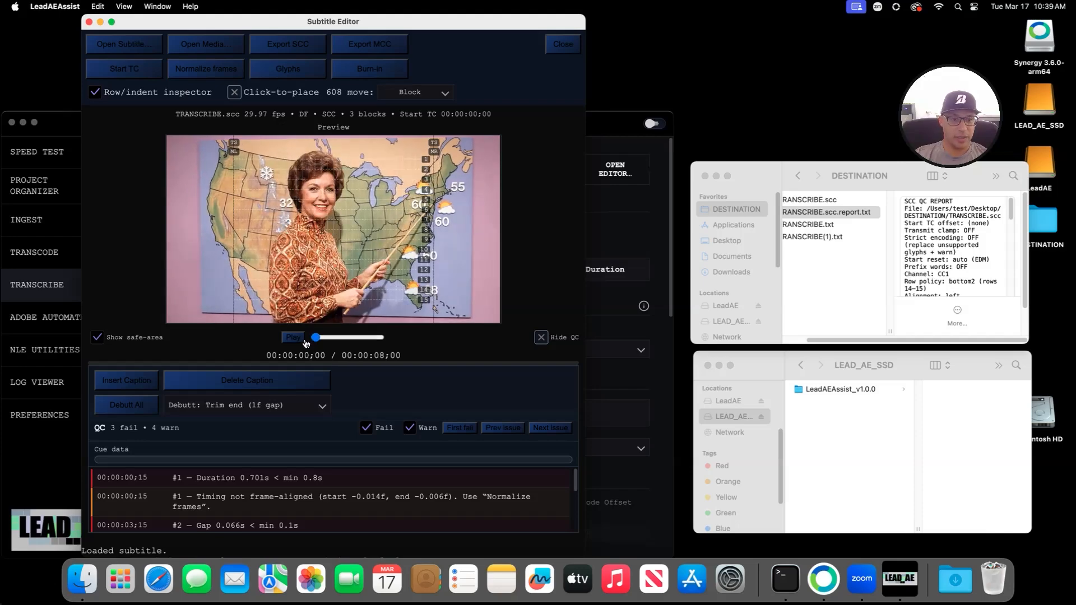
pyautogui.press('space')
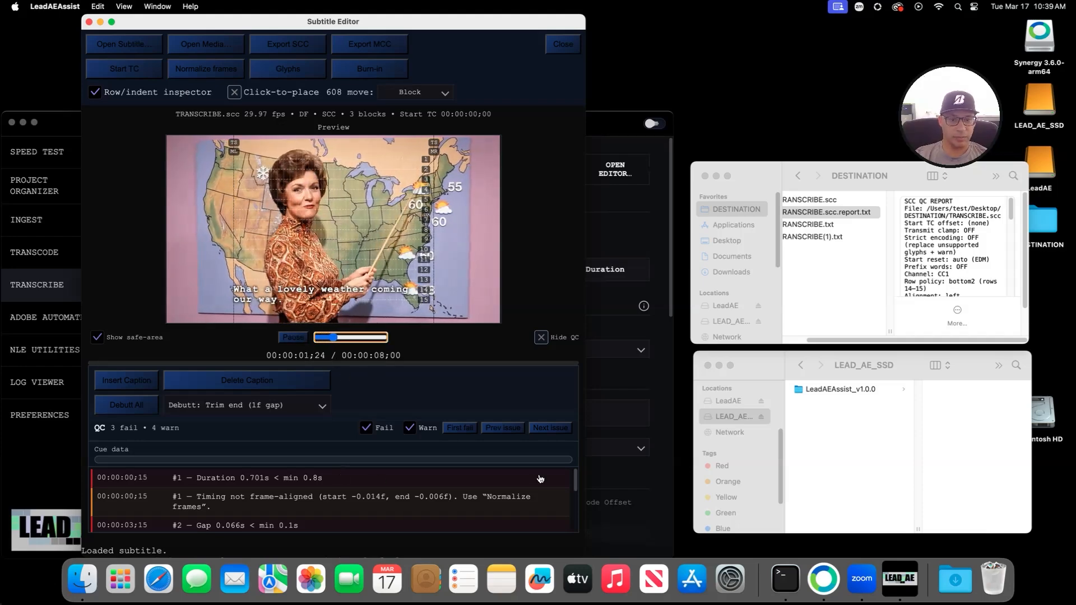
# Step: Enlarge the caption area, QC list and video preview, then replay and stop on caption 2
pyautogui.moveTo(559, 362); pyautogui.dragTo(541, 279)
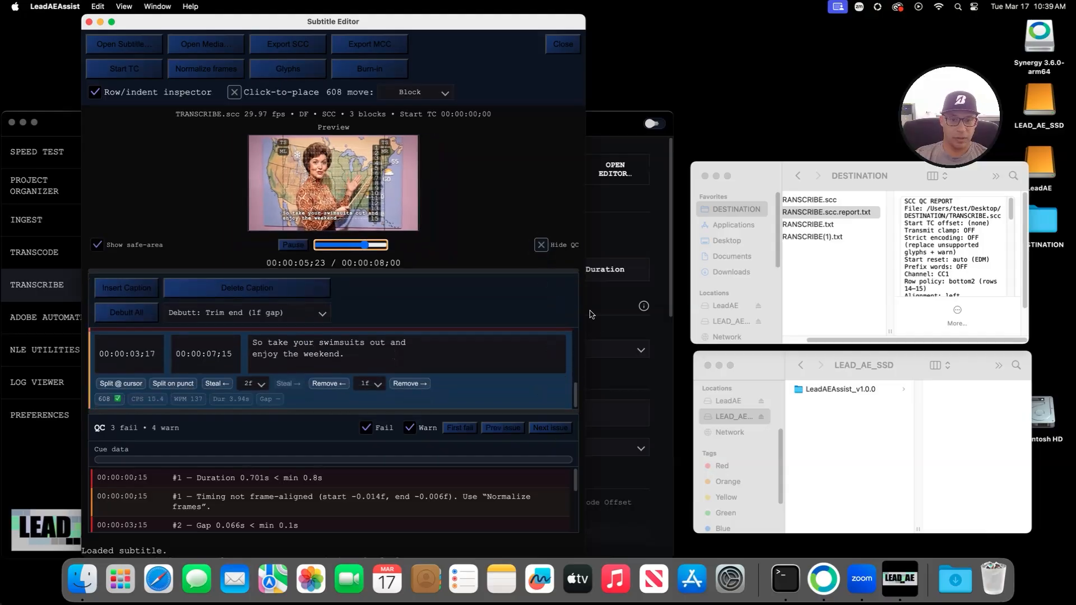
pyautogui.moveTo(515, 413)
pyautogui.mouseDown()
pyautogui.moveTo(520, 379)
pyautogui.moveTo(523, 394)
pyautogui.mouseUp()
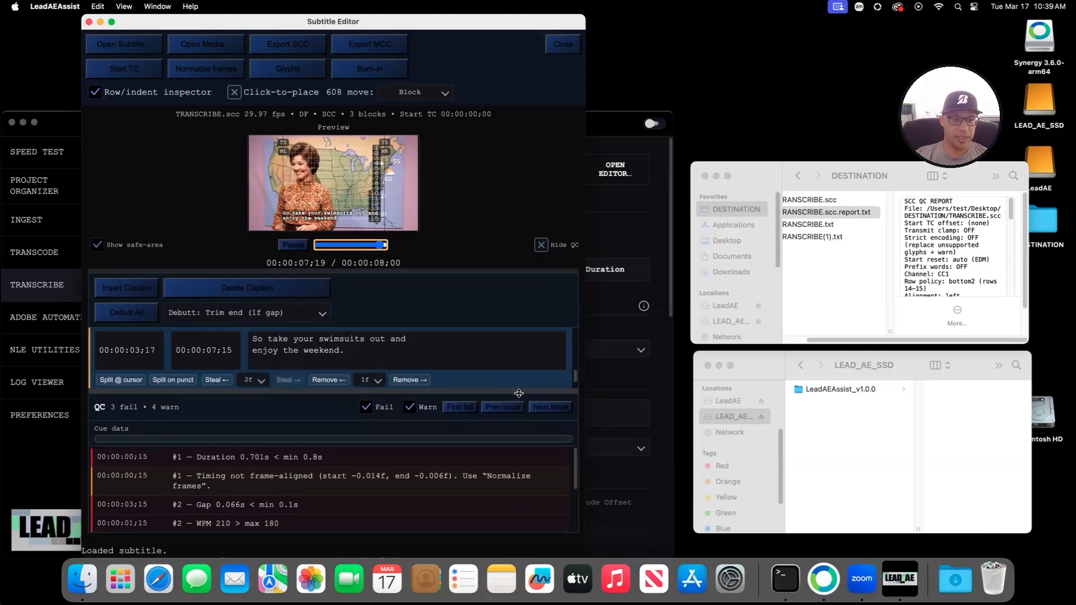
pyautogui.moveTo(590, 324); pyautogui.dragTo(774, 324)
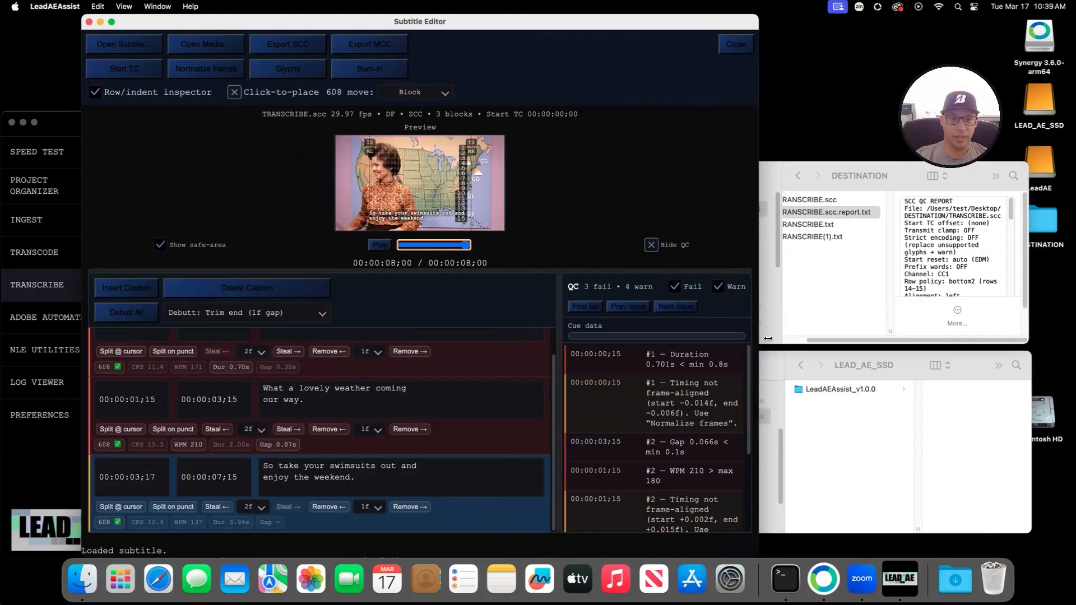
pyautogui.moveTo(570, 323); pyautogui.dragTo(409, 305)
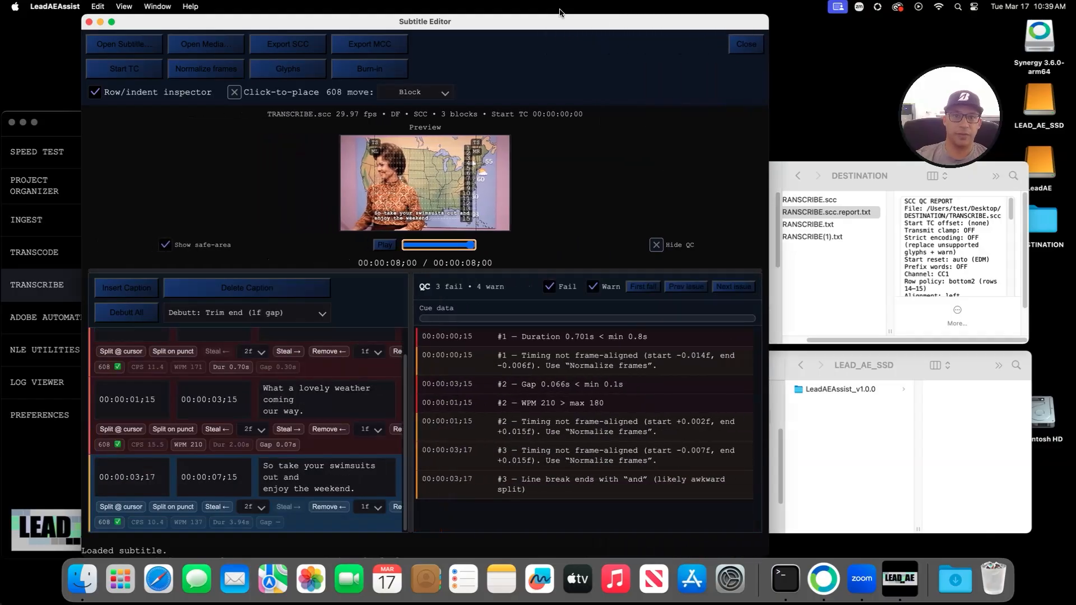
pyautogui.moveTo(535, 26); pyautogui.dragTo(483, 35)
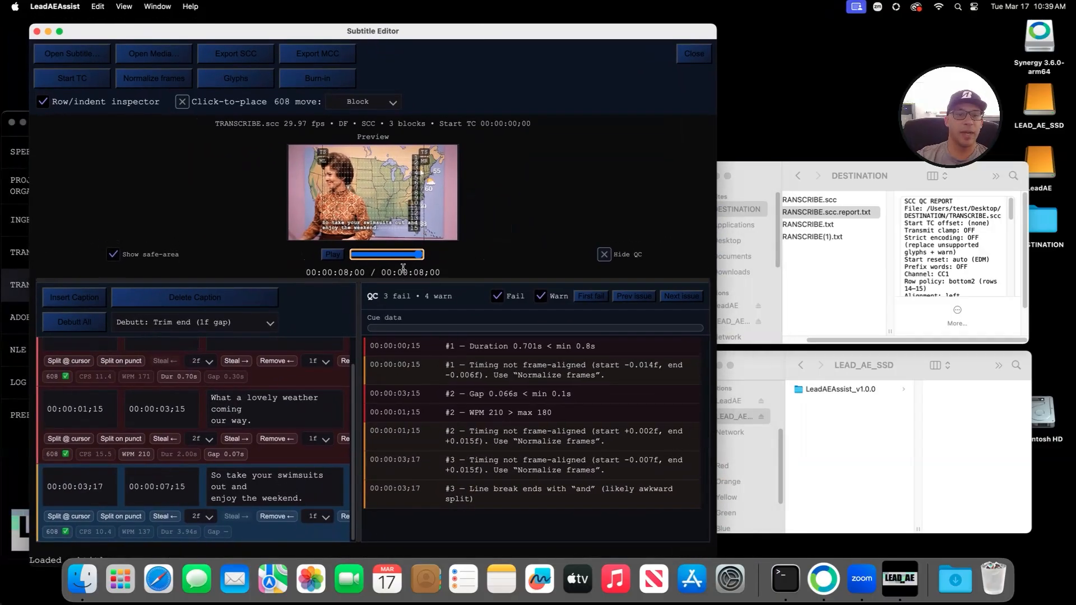
pyautogui.moveTo(407, 279); pyautogui.dragTo(340, 305)
pyautogui.press('space')
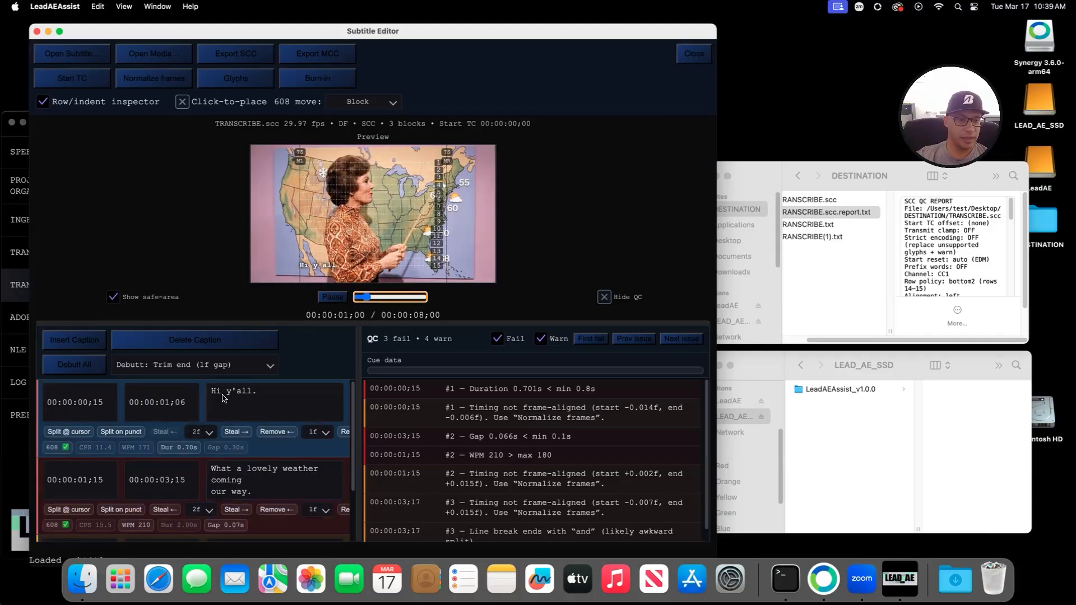
pyautogui.press('space')
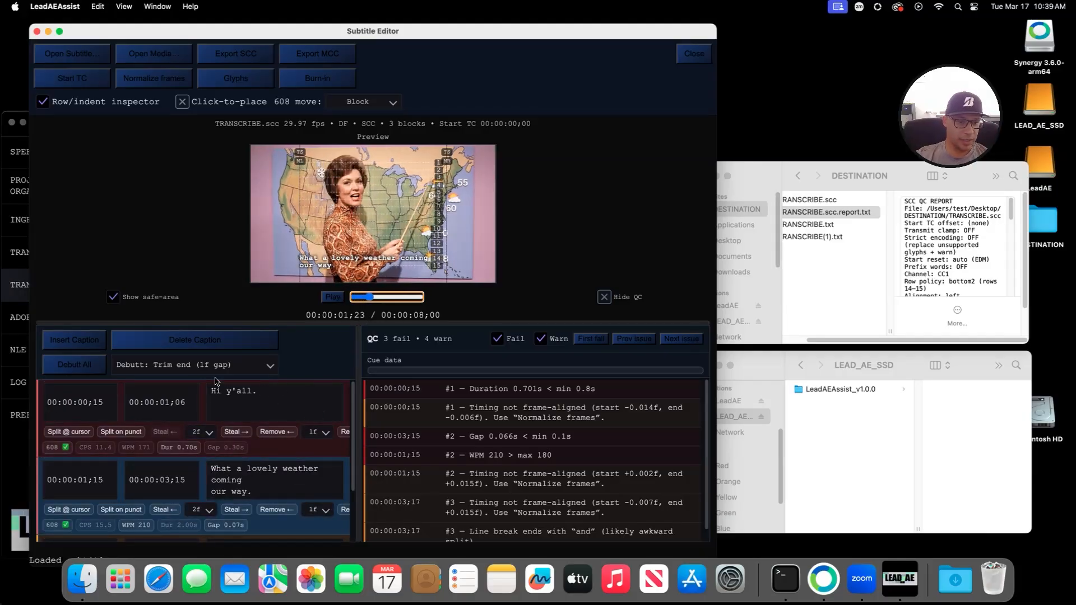
# Step: Retype the first caption as 'Hi you all.' and play the preview from the start
pyautogui.moveTo(232, 390); pyautogui.dragTo(268, 391)
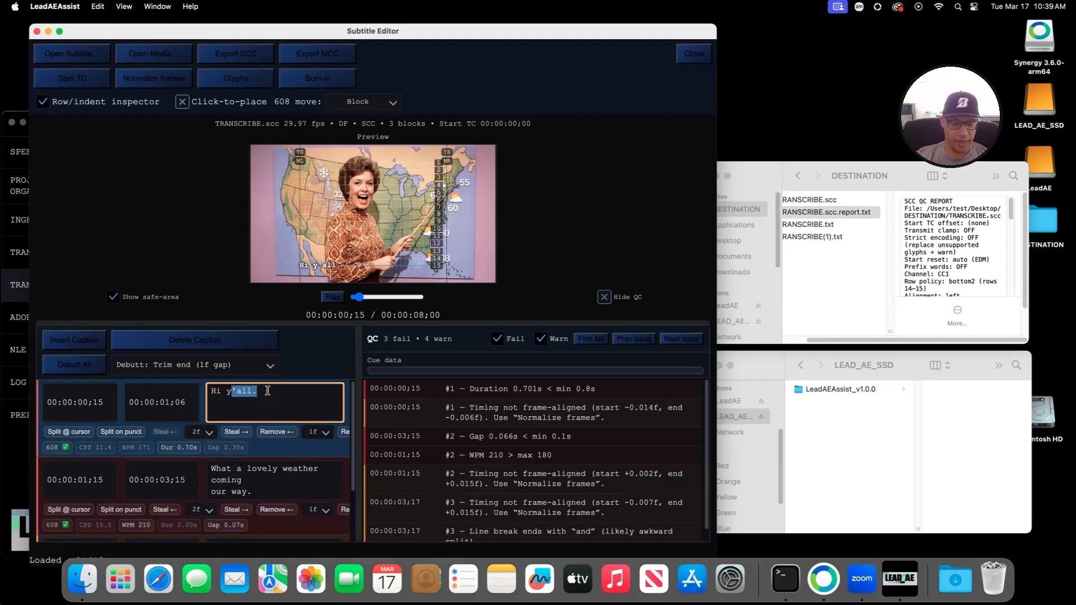
pyautogui.write('ou all.')
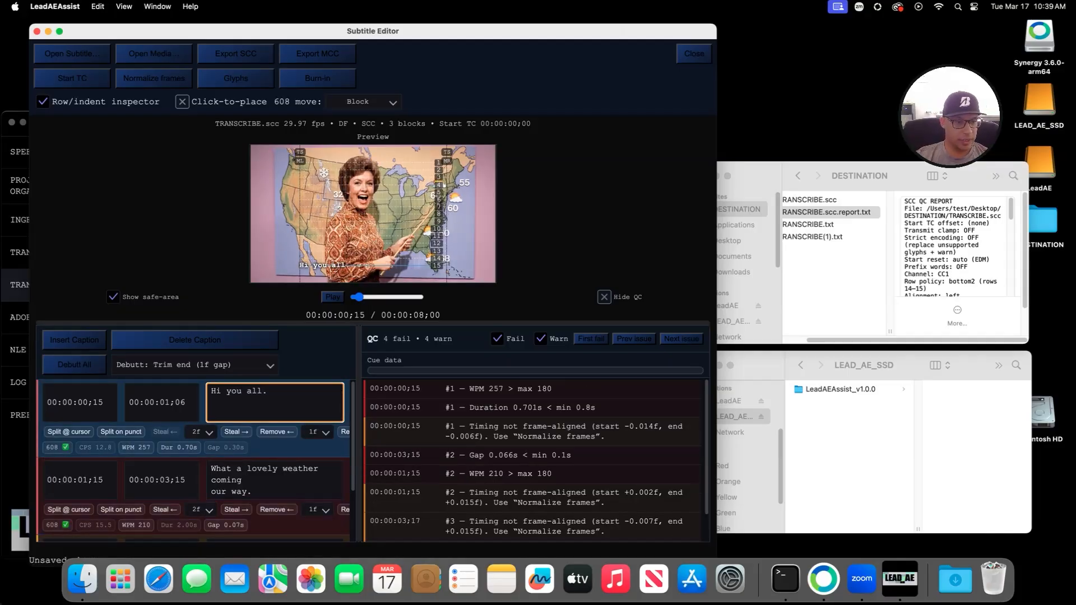
pyautogui.moveTo(359, 297); pyautogui.dragTo(352, 297)
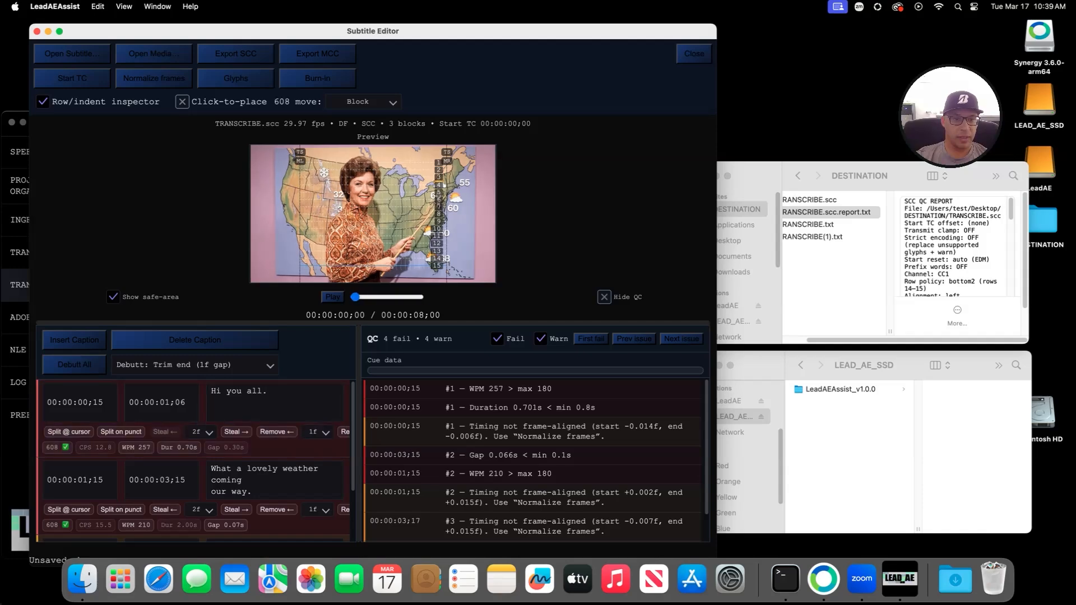
pyautogui.press('space')
pyautogui.press('space')
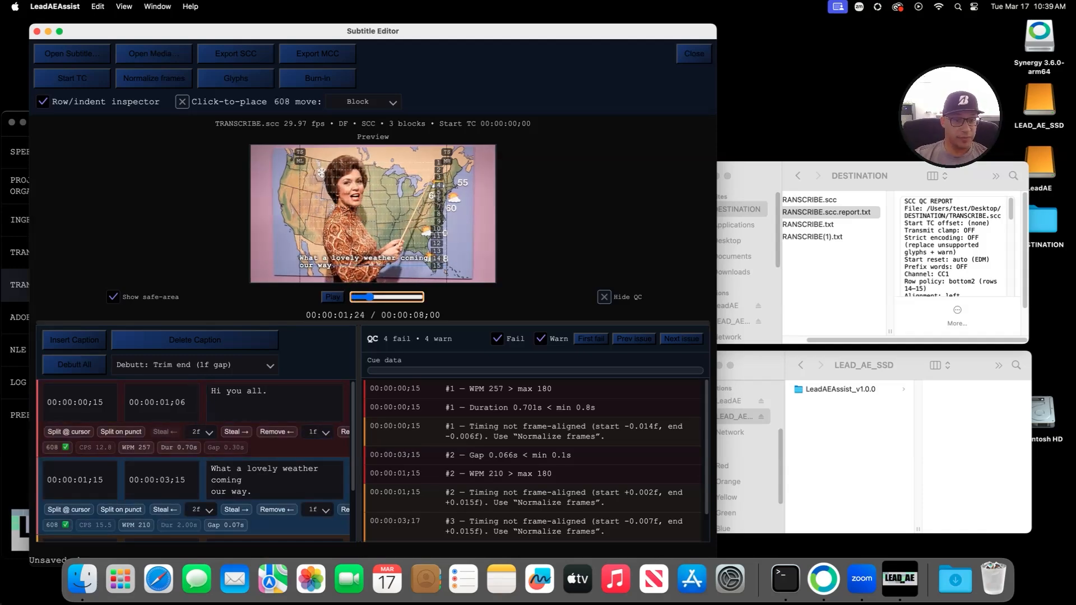
# Step: Replay from the beginning and scrub to about 00:00:05;02 on the third caption
pyautogui.moveTo(370, 297); pyautogui.dragTo(353, 297)
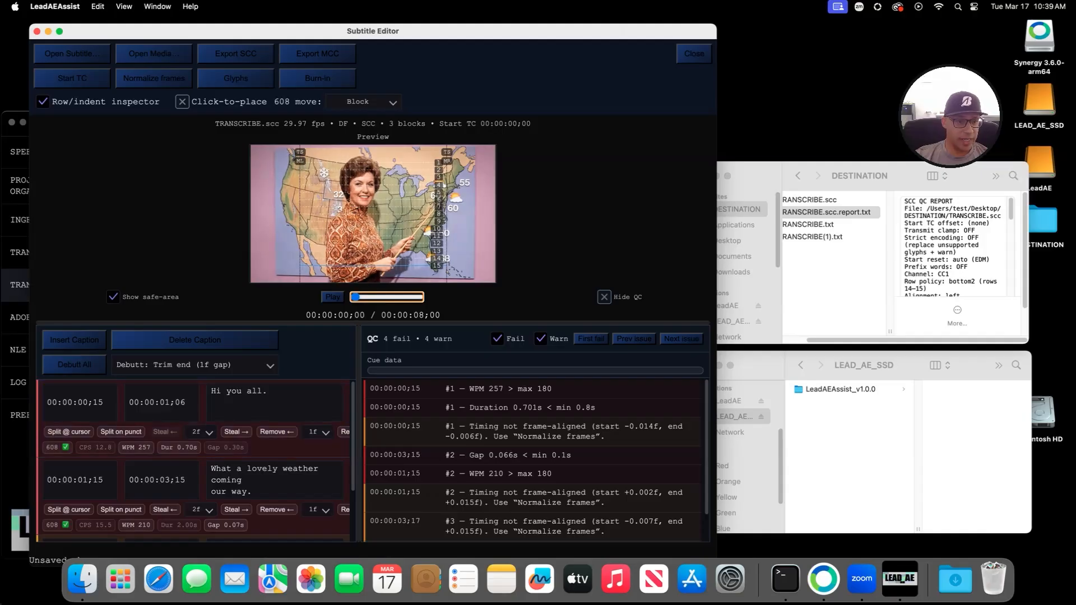
pyautogui.press('space')
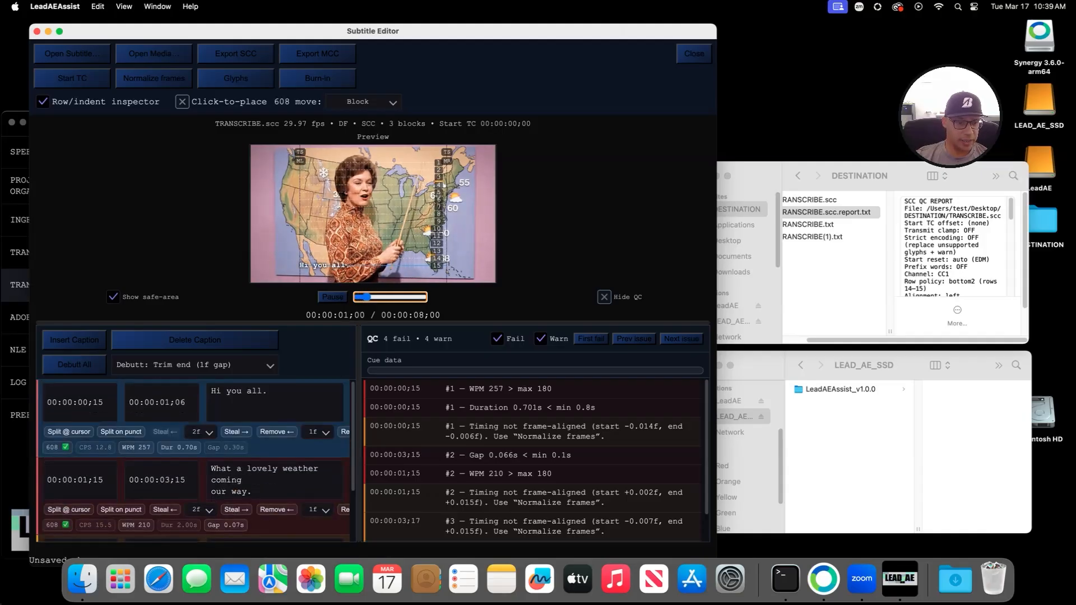
pyautogui.click(242, 481)
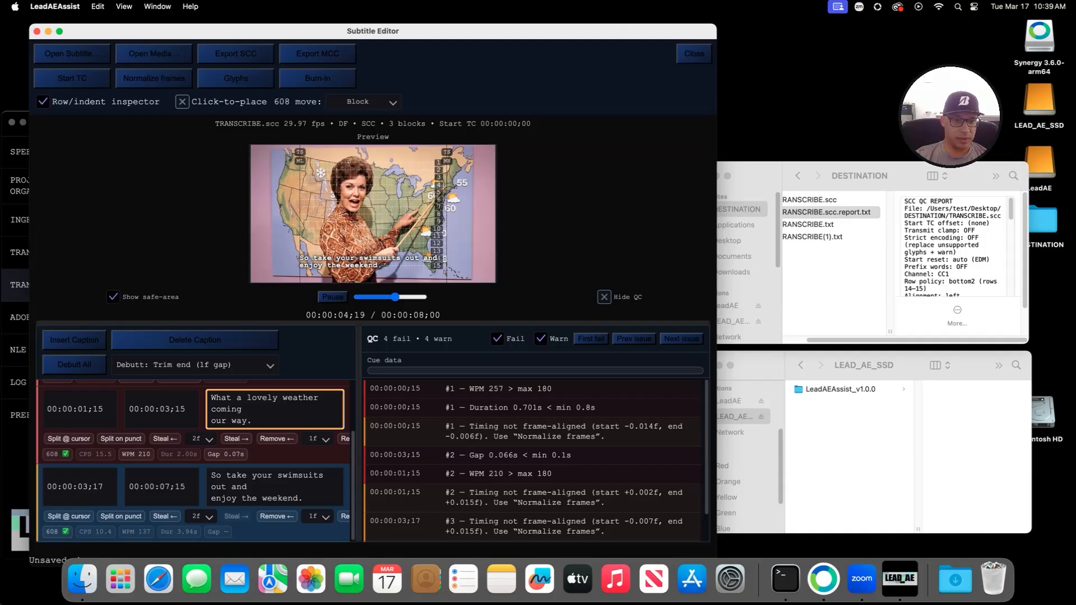
pyautogui.moveTo(399, 297); pyautogui.dragTo(396, 297)
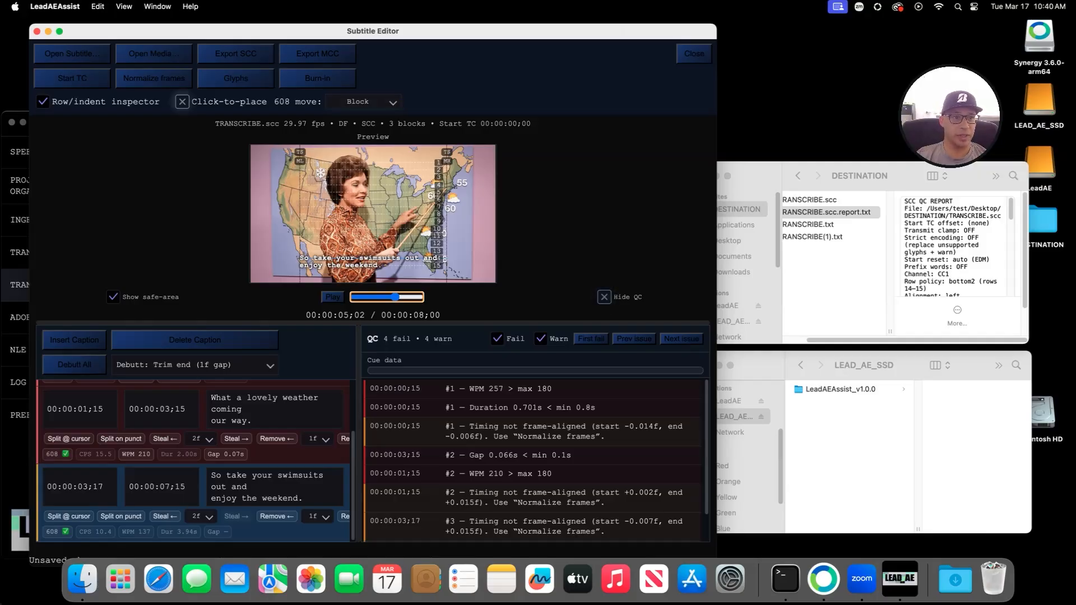
# Step: With Click-to-place on and 608 move set to Block, place the swimsuits caption near the picture's top
pyautogui.click(182, 102)
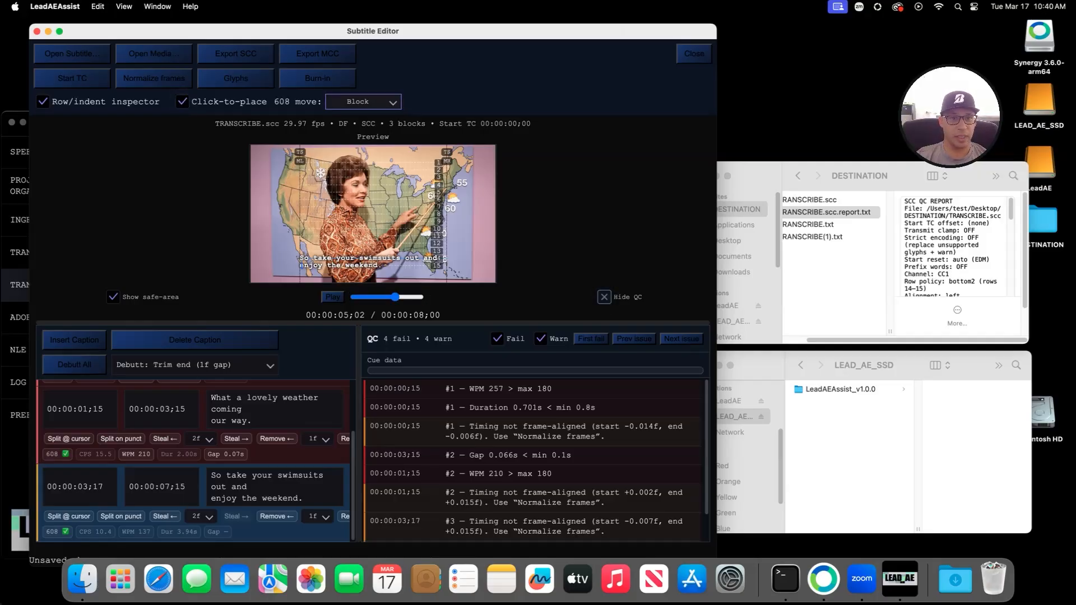
pyautogui.click(368, 101)
pyautogui.click(343, 121)
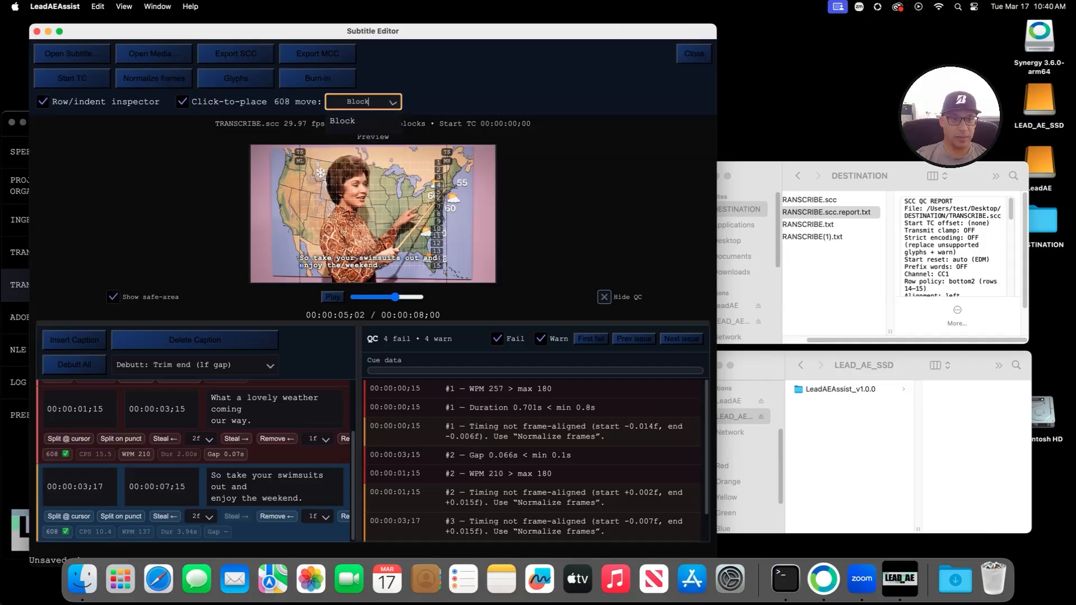
pyautogui.click(329, 170)
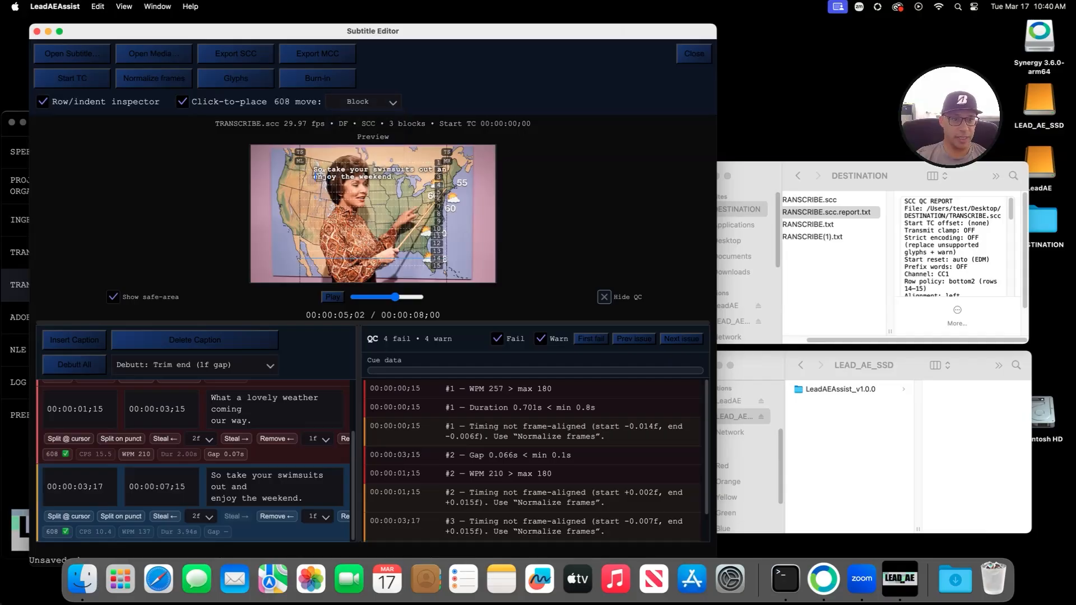
pyautogui.click(307, 199)
pyautogui.click(321, 171)
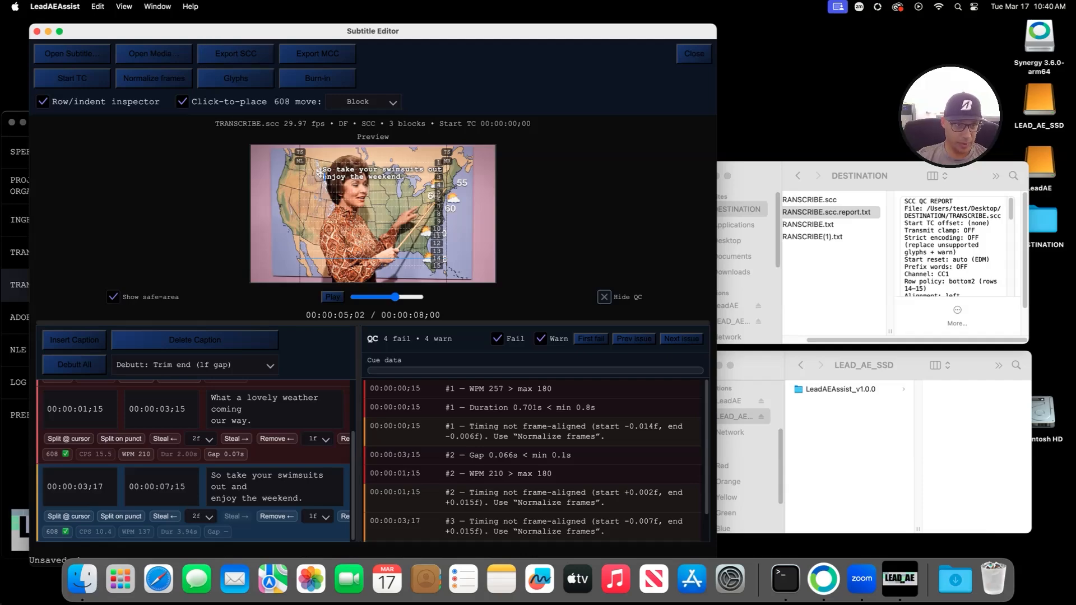
# Step: Export the captions as TRANSCRIBE.corrected.scc
pyautogui.click(236, 54)
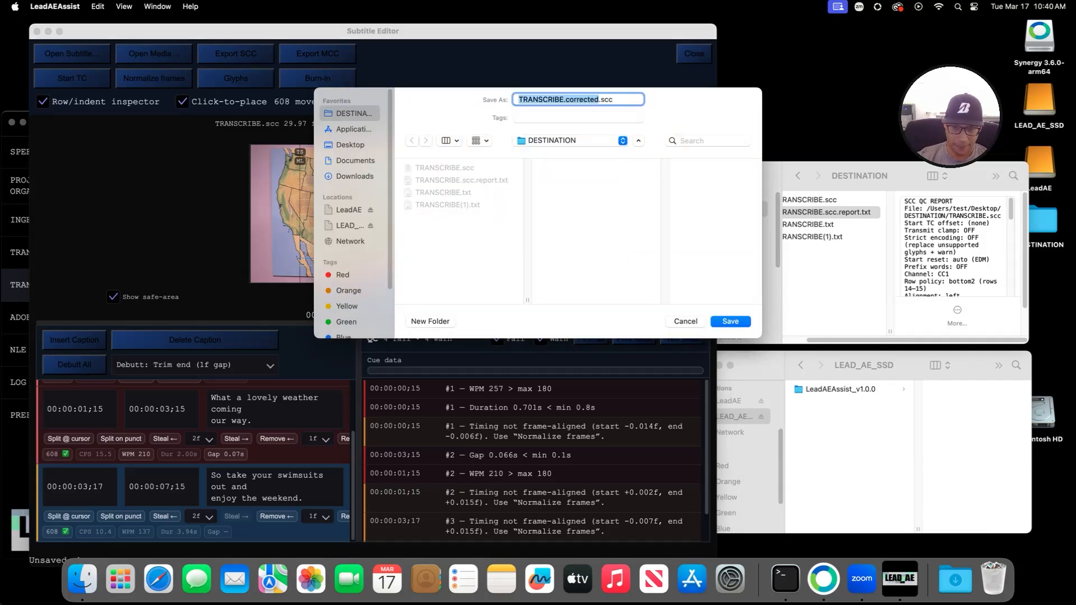
pyautogui.press('Return')
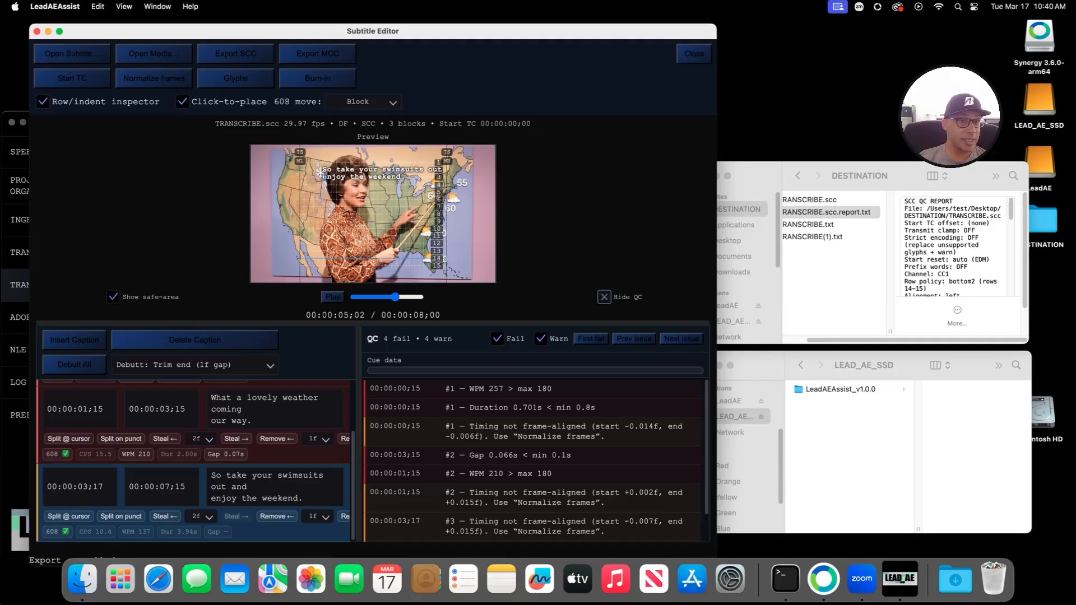
pyautogui.moveTo(373, 31)
pyautogui.mouseDown()
pyautogui.moveTo(393, 33)
pyautogui.moveTo(368, 33)
pyautogui.mouseUp()
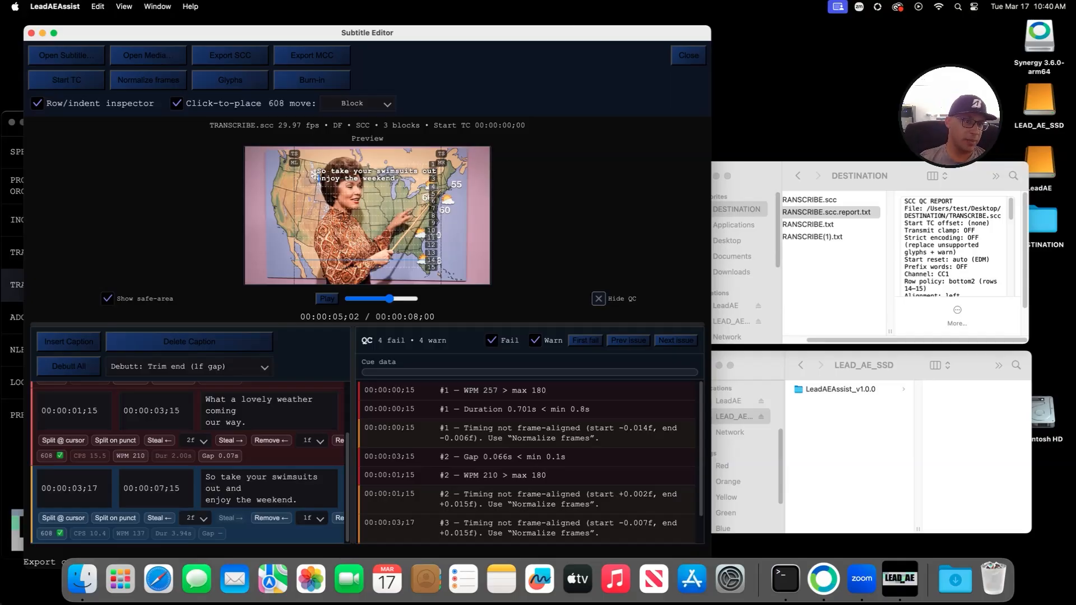
# Step: Shrink the Subtitle Editor, move it left, and close it
pyautogui.moveTo(25, 26); pyautogui.dragTo(207, 65)
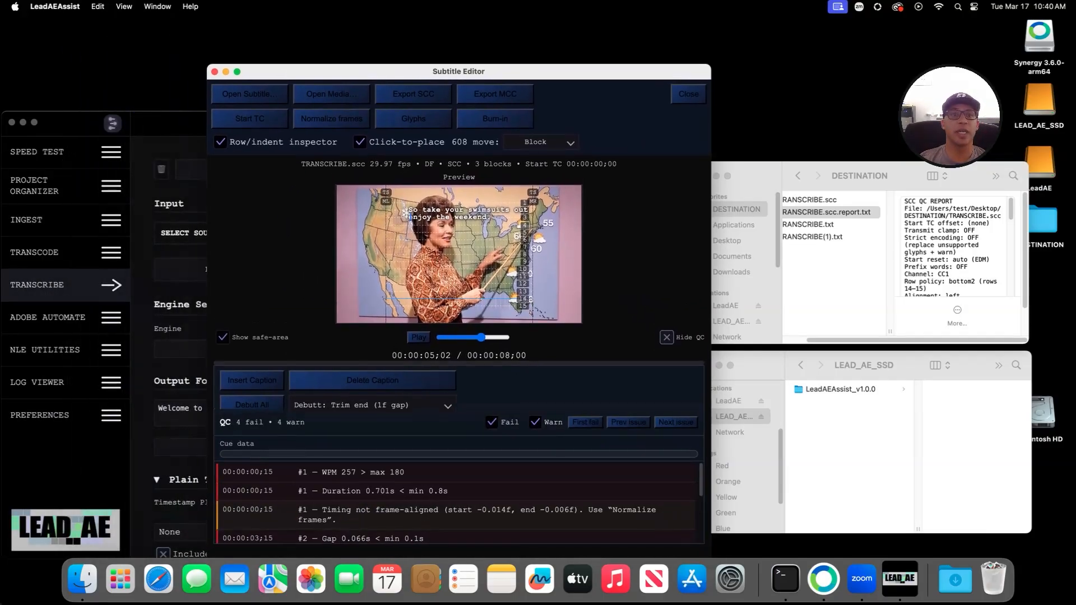
pyautogui.moveTo(291, 72); pyautogui.dragTo(135, 34)
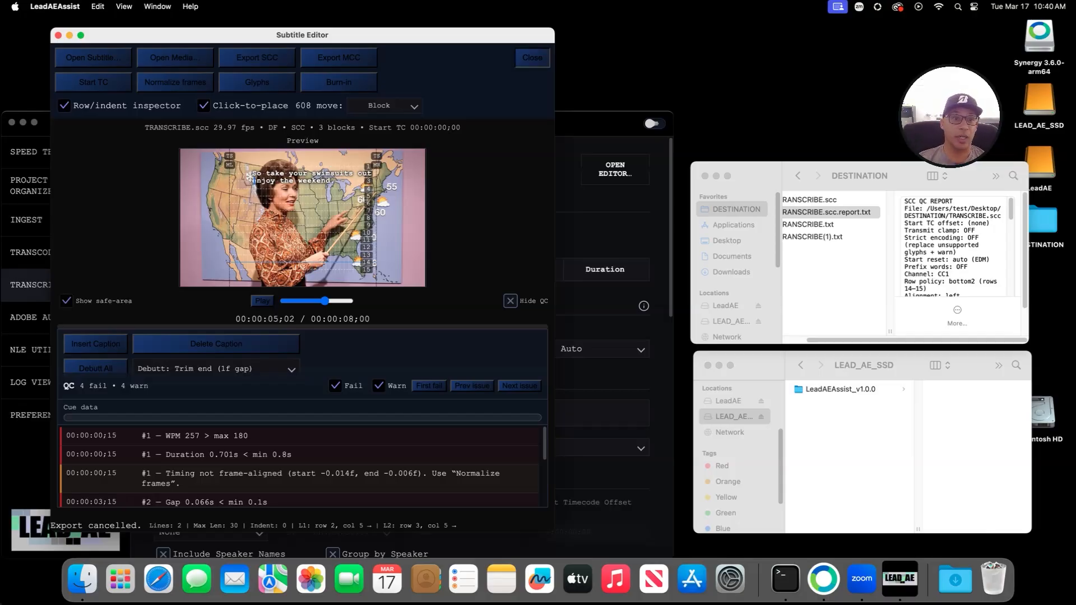
pyautogui.click(532, 58)
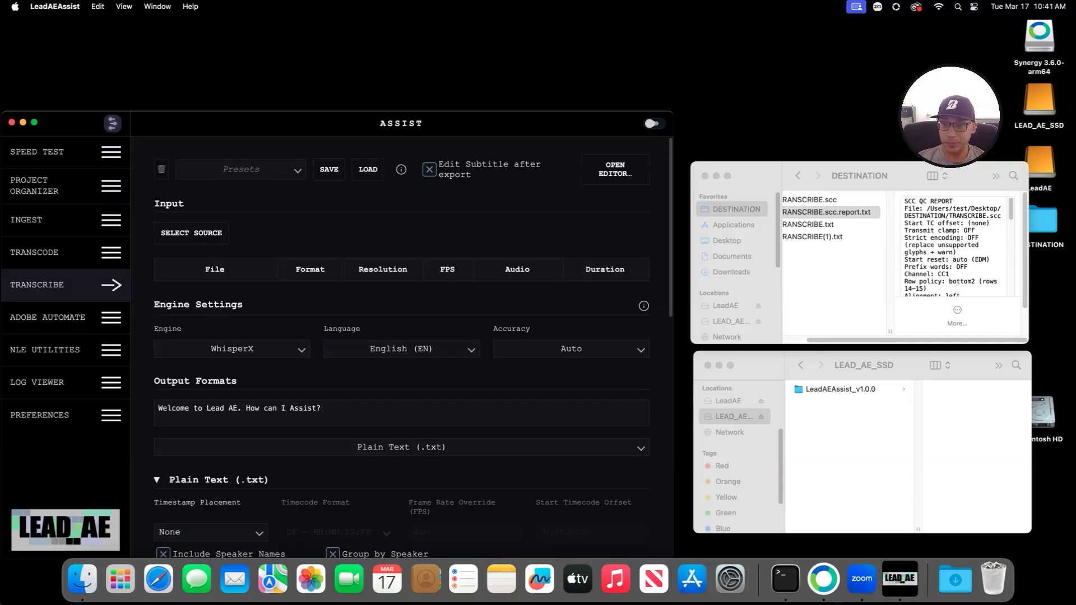
# Step: Move the four TRANSCRIBE files in DESTINATION to the Trash, then show LeadAEAssist's Adobe Automate page
pyautogui.moveTo(855, 266); pyautogui.dragTo(803, 200)
pyautogui.rightClick(789, 212)
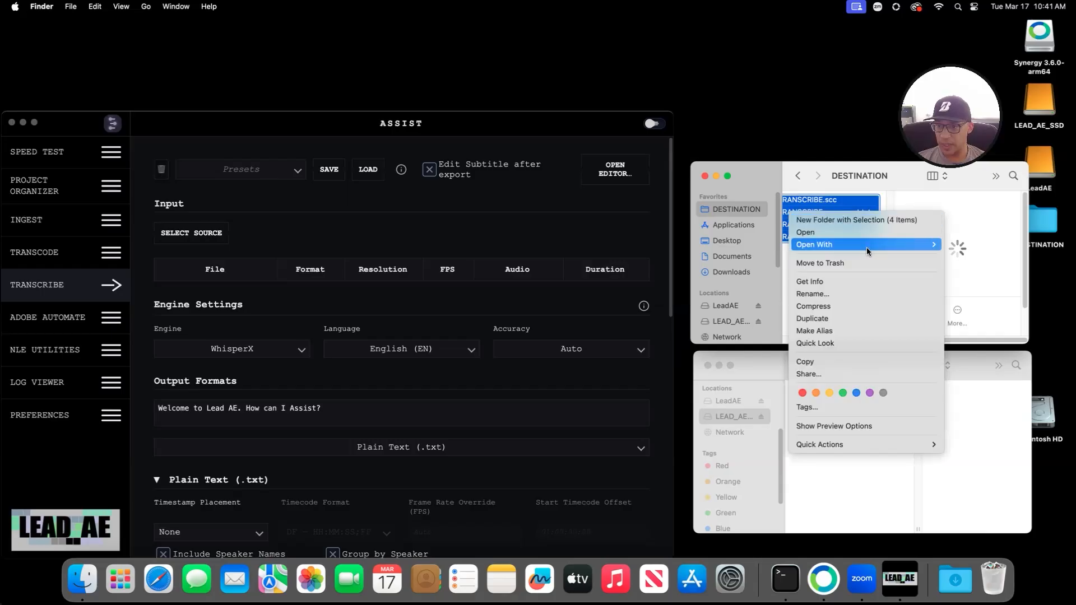
pyautogui.click(852, 264)
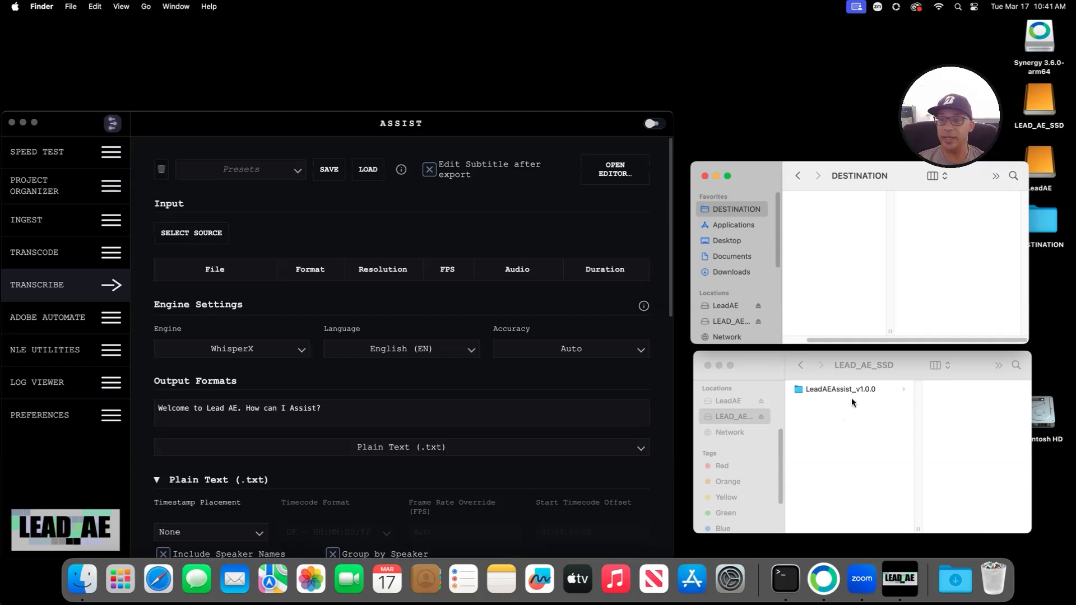
pyautogui.click(76, 284)
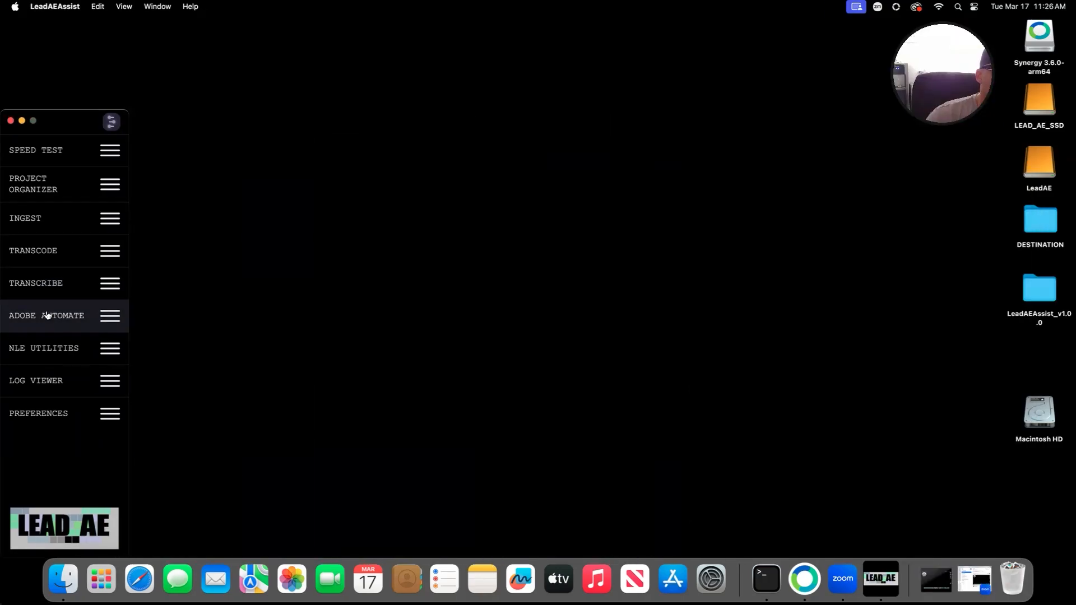
pyautogui.click(46, 315)
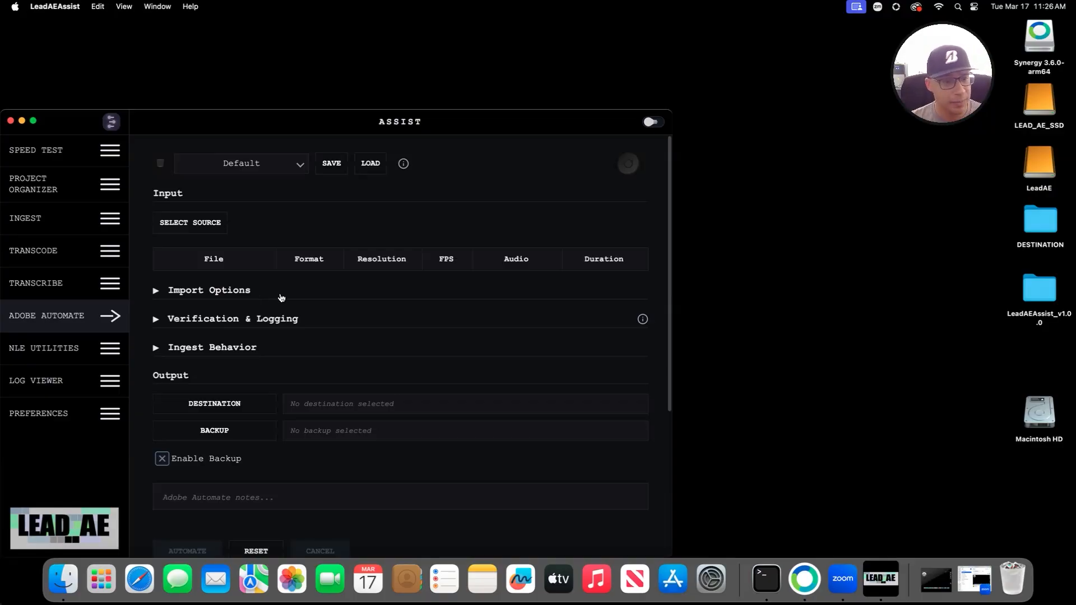
pyautogui.scroll(-5, 341, 348)
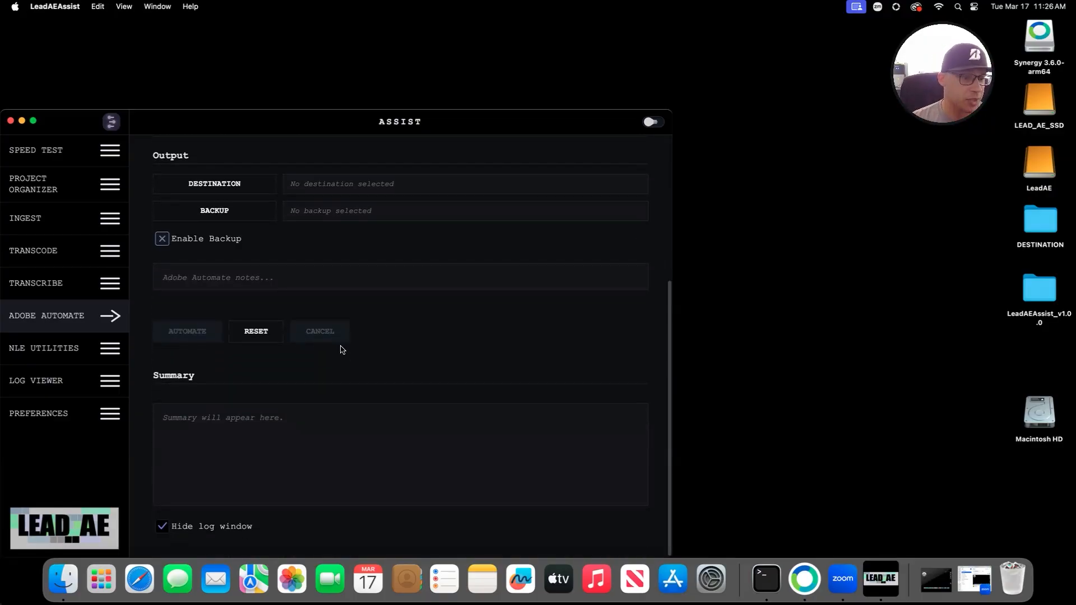
pyautogui.scroll(5, 404, 367)
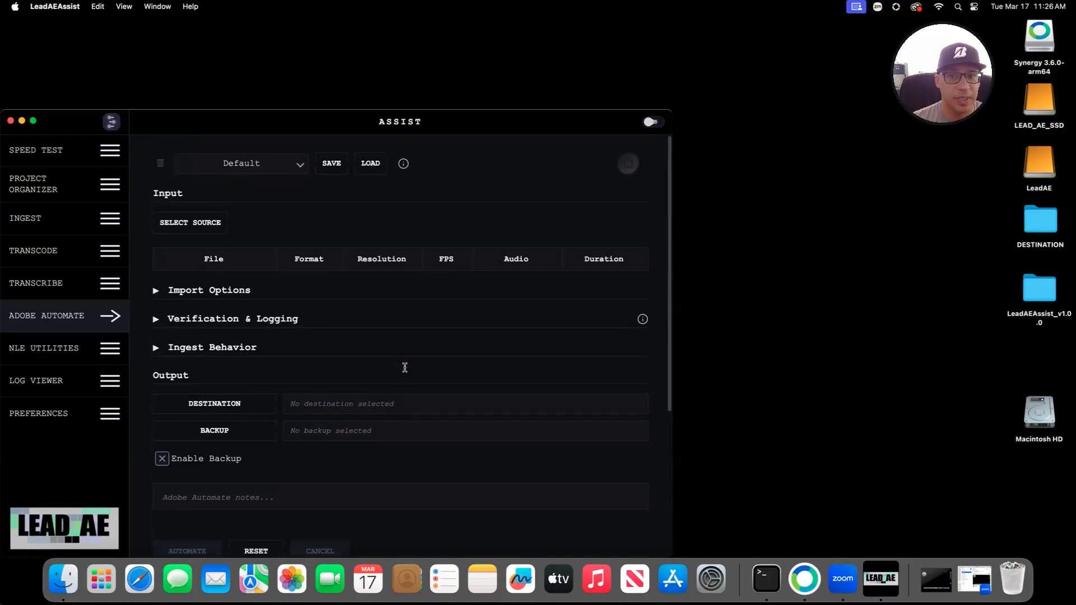
pyautogui.scroll(-5, 406, 371)
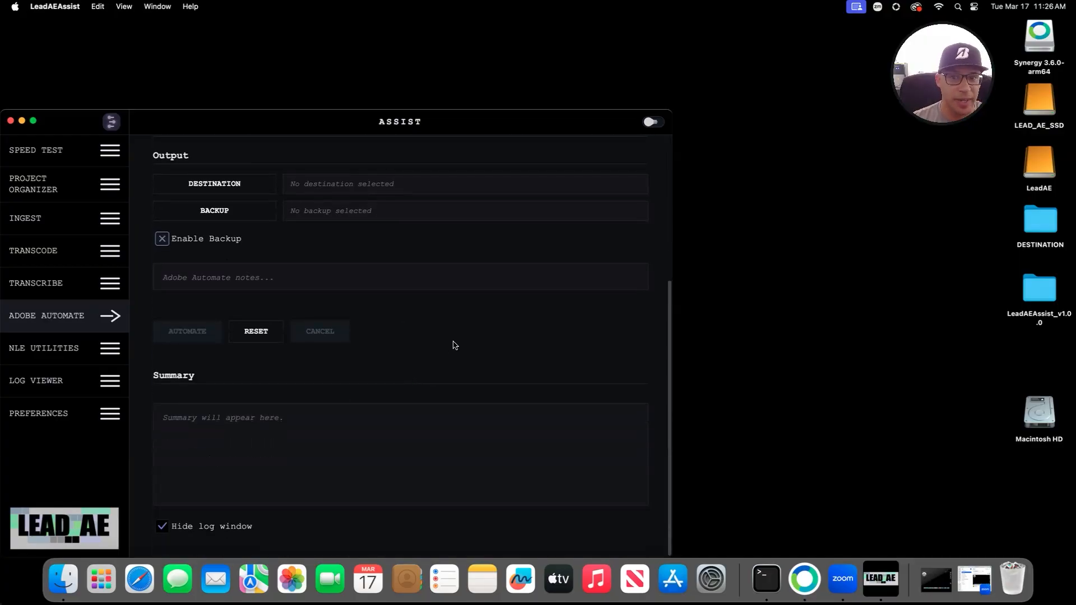
pyautogui.scroll(5, 434, 357)
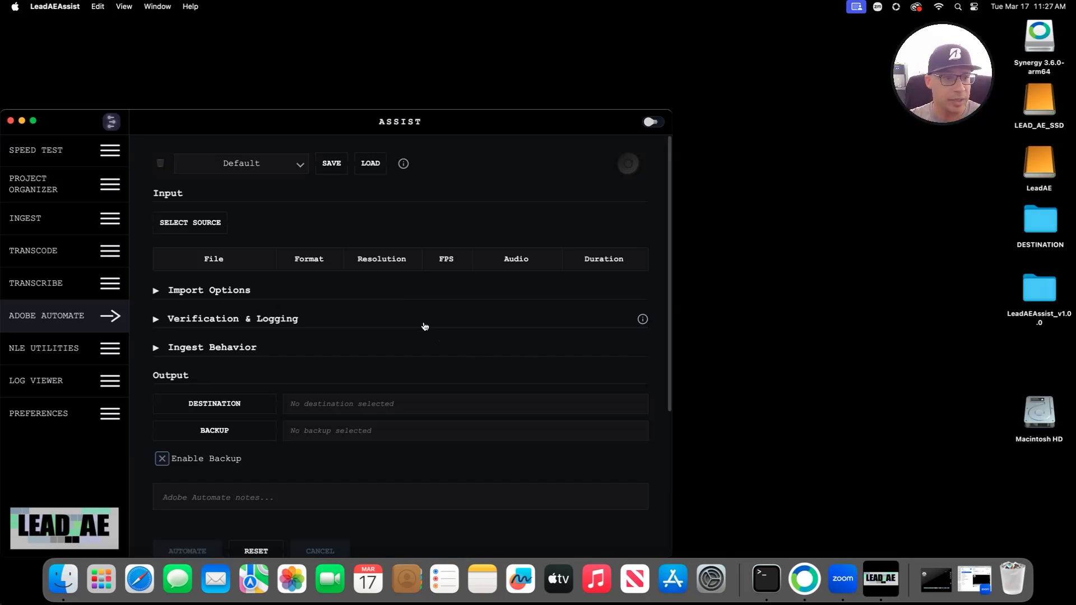
# Step: Load the four test clips from the LeadAE drive's TEST folder as sources
pyautogui.click(229, 227)
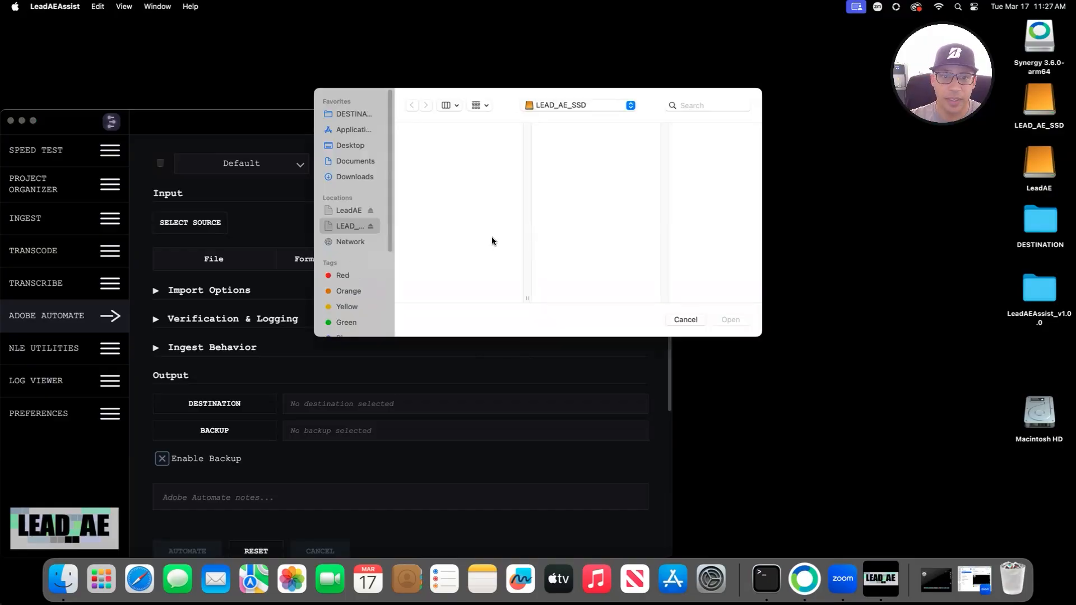
pyautogui.click(337, 210)
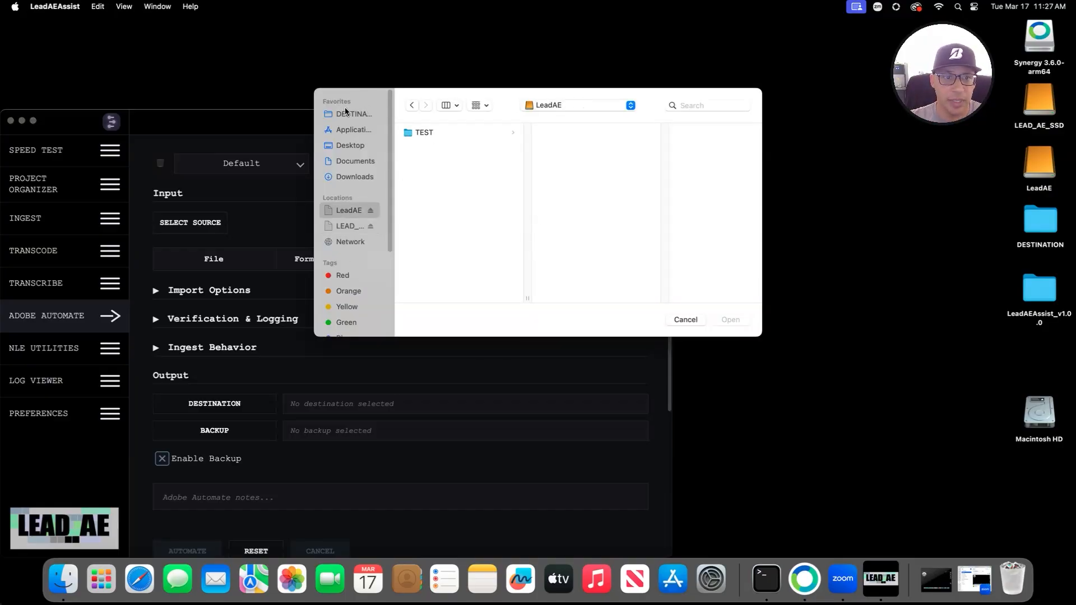
pyautogui.click(347, 113)
pyautogui.click(347, 213)
pyautogui.click(423, 132)
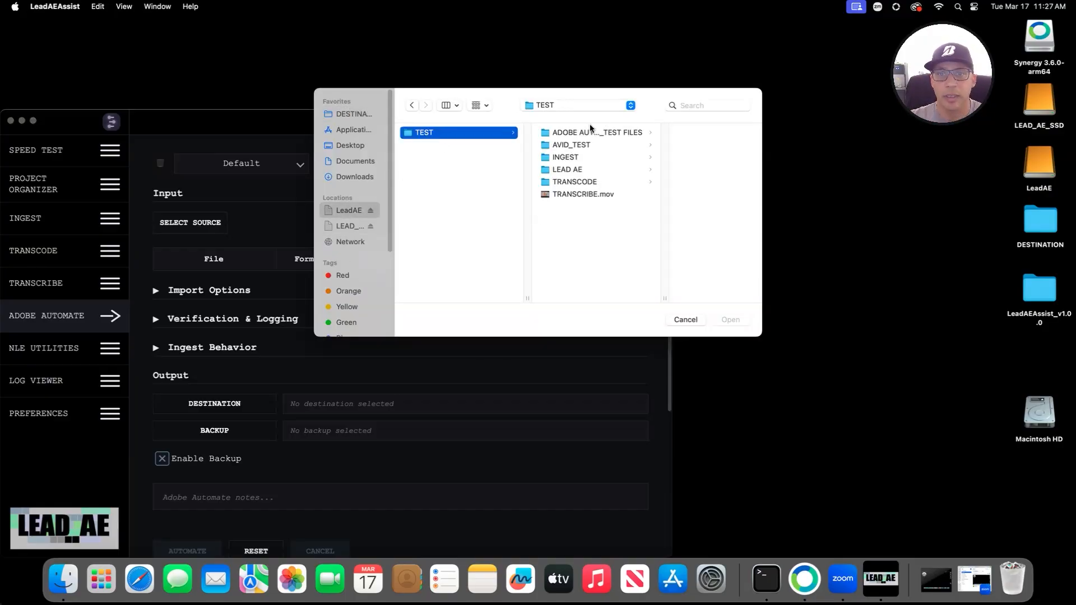
pyautogui.click(567, 134)
pyautogui.moveTo(650, 201); pyautogui.dragTo(671, 74)
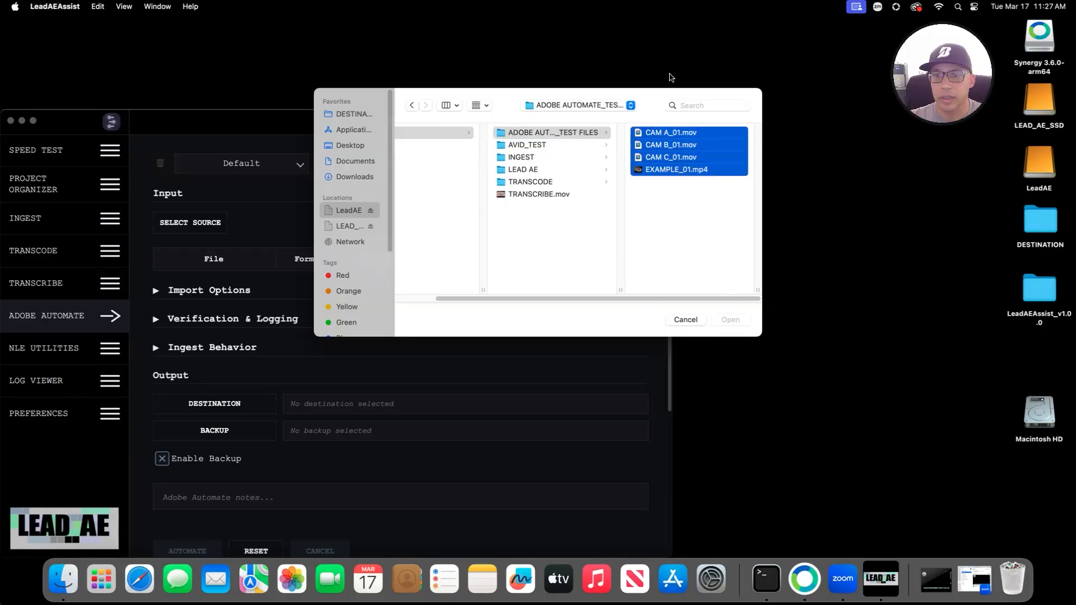
pyautogui.click(741, 323)
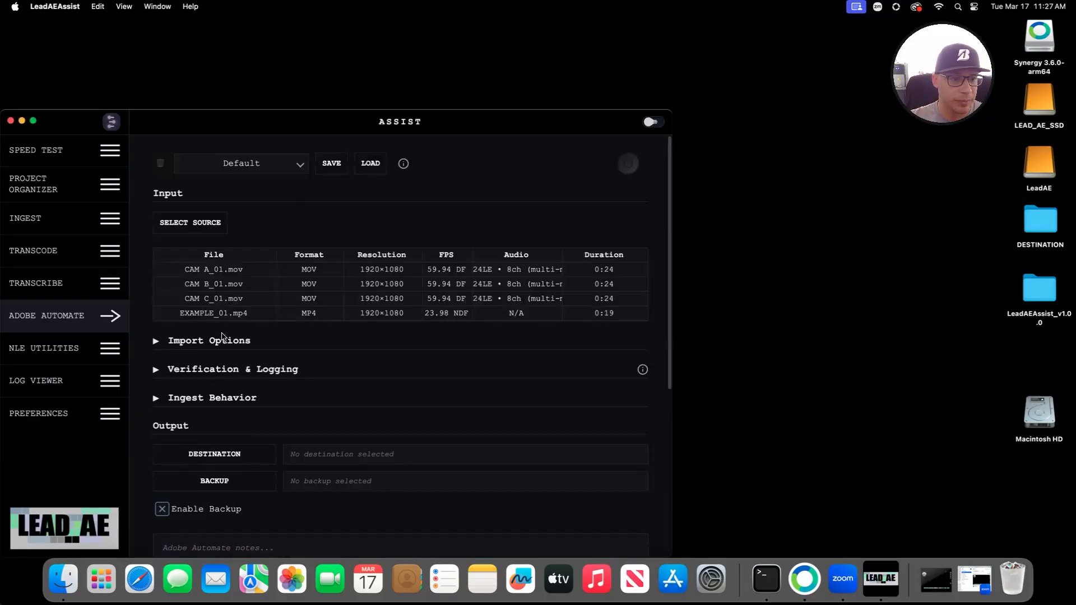
# Step: In Import Options, enable Generate Proxies and Create Premiere Bins
pyautogui.click(235, 344)
pyautogui.scroll(-5, 381, 337)
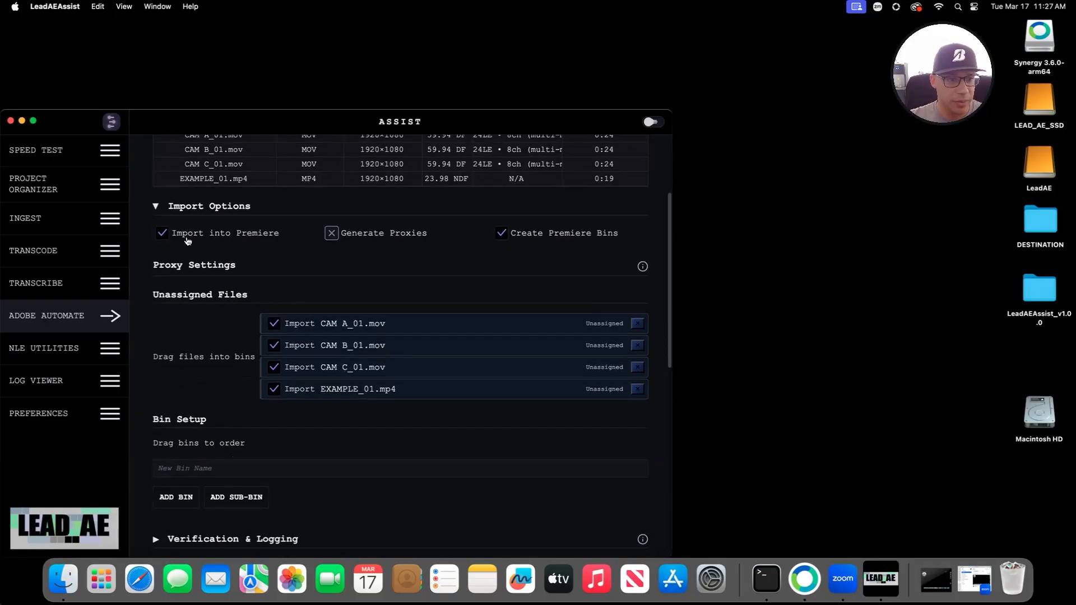
pyautogui.click(525, 237)
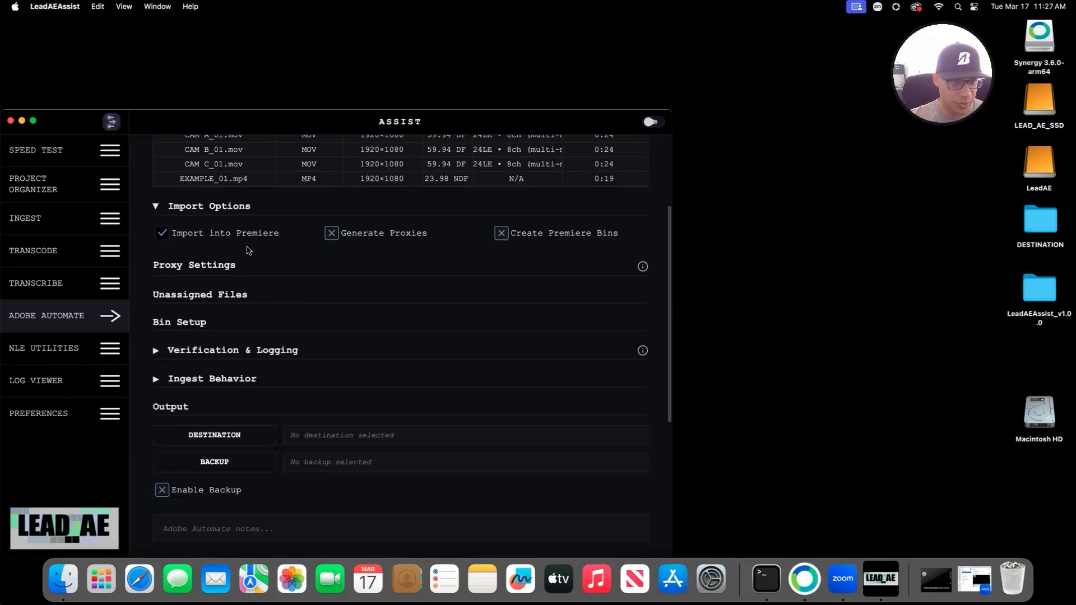
pyautogui.click(536, 235)
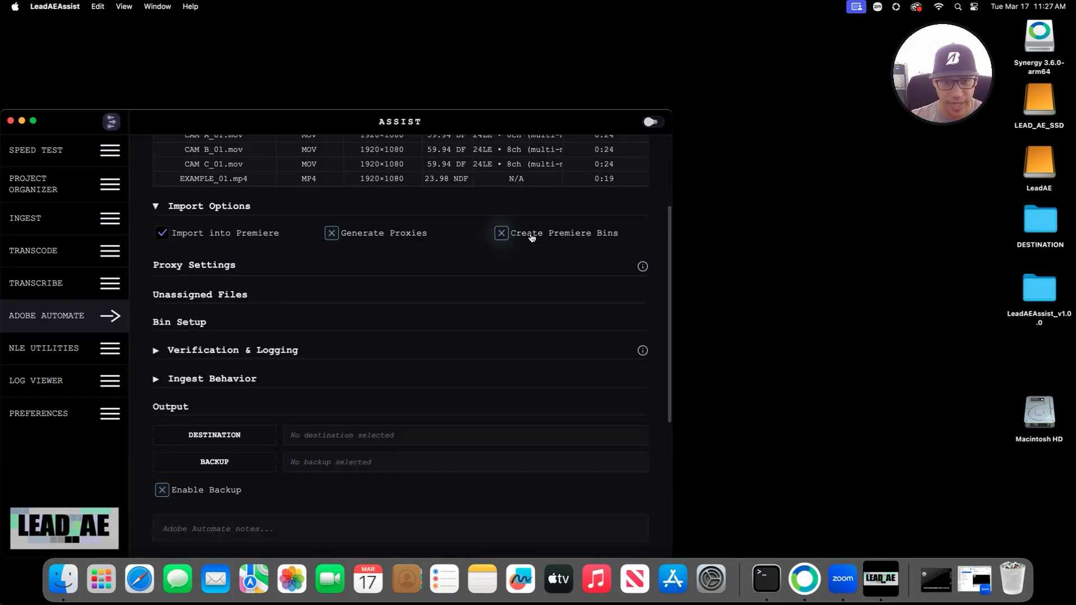
pyautogui.click(354, 233)
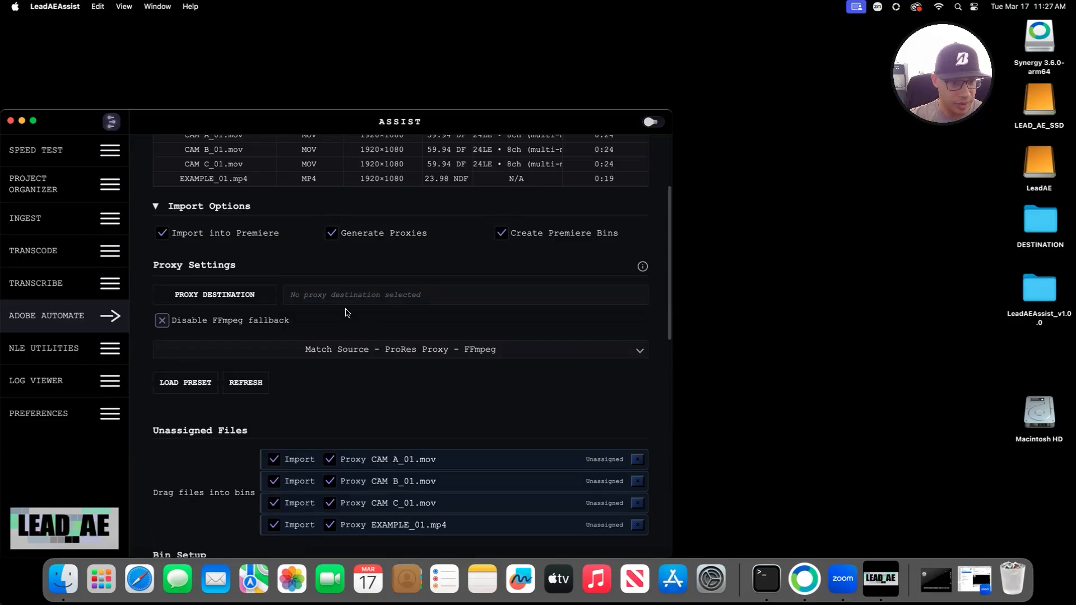
pyautogui.scroll(-2, 345, 312)
# Step: Set the proxy destination to /Volumes/LEAD_AE_SSD
pyautogui.click(216, 228)
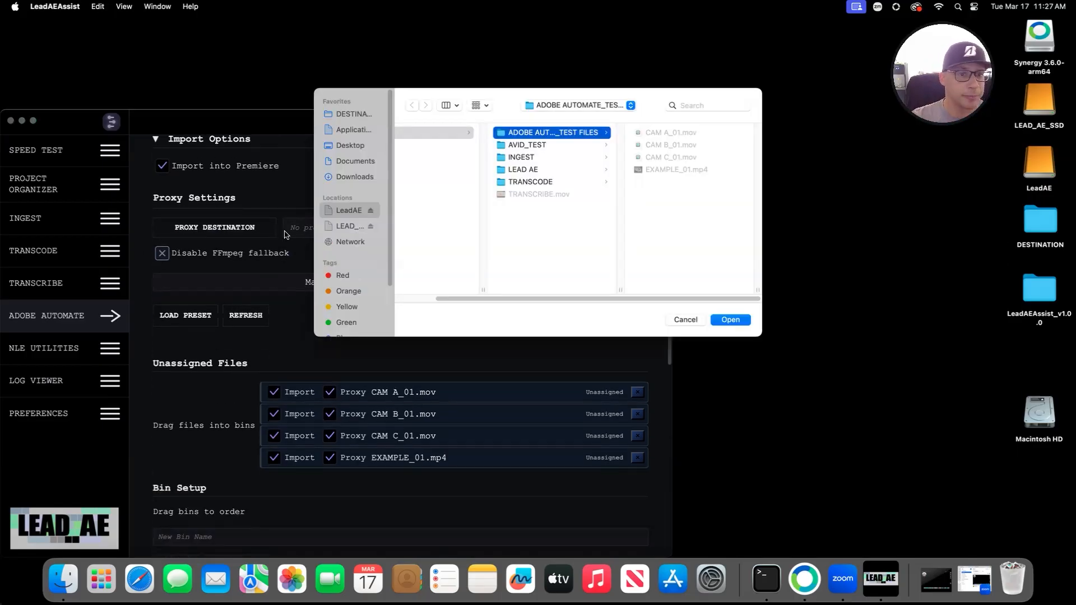
pyautogui.click(349, 226)
pyautogui.click(730, 320)
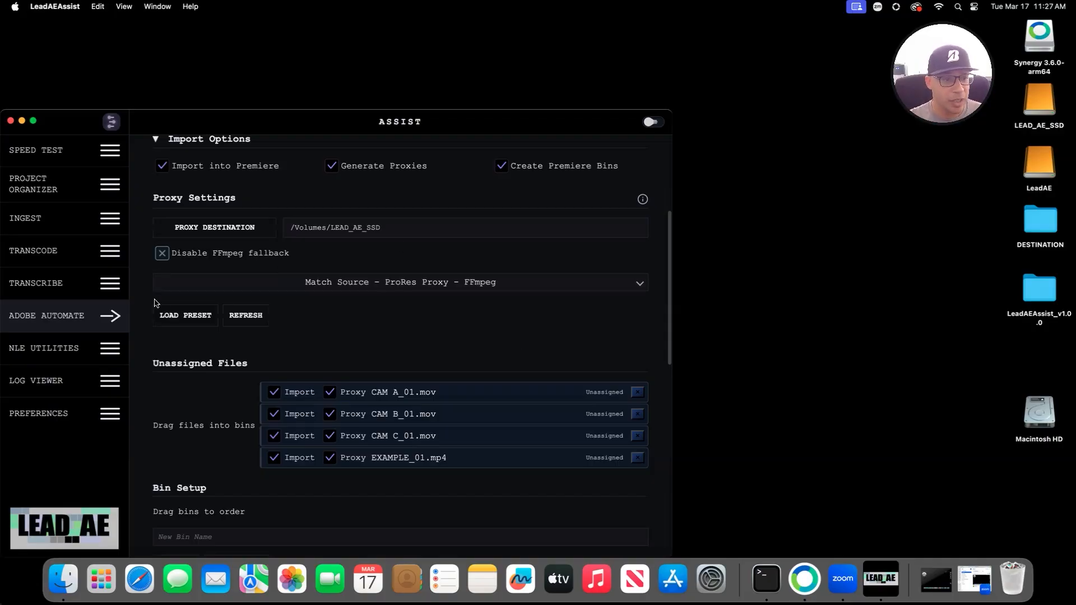
pyautogui.moveTo(644, 205)
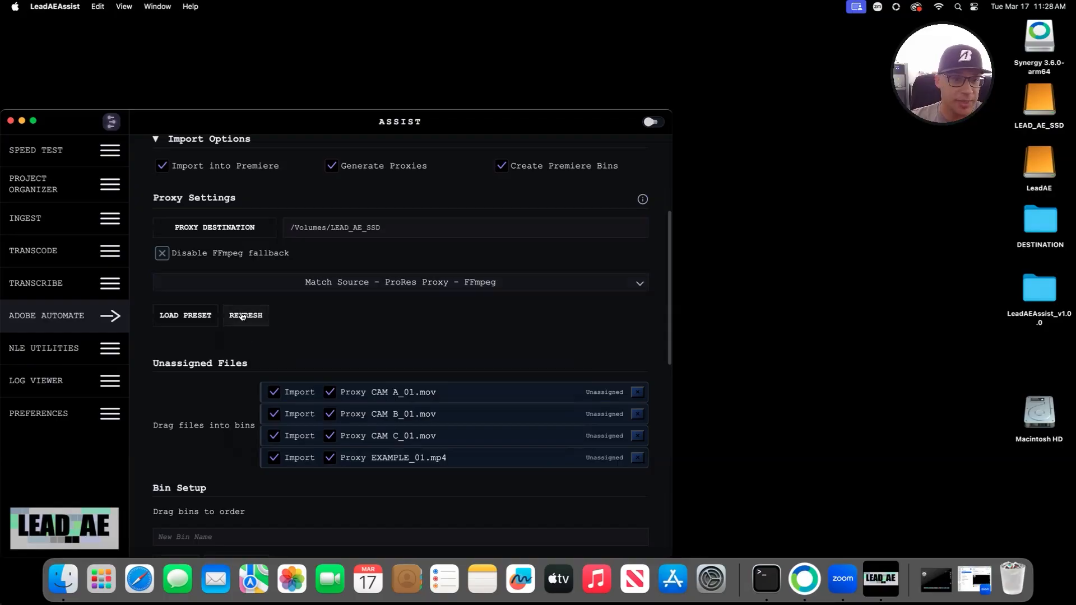
pyautogui.click(203, 317)
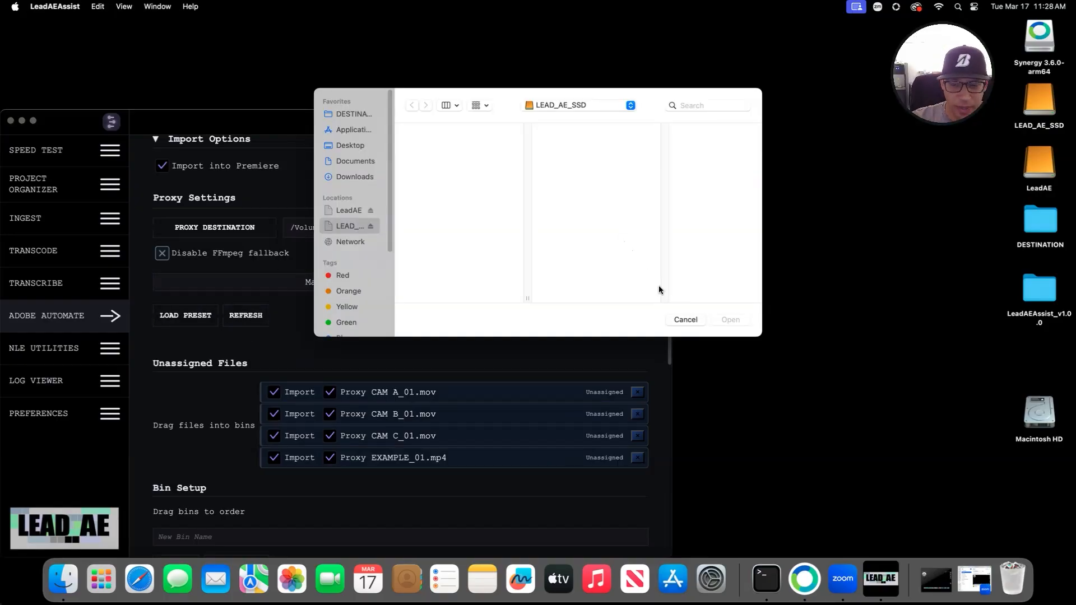
pyautogui.click(685, 319)
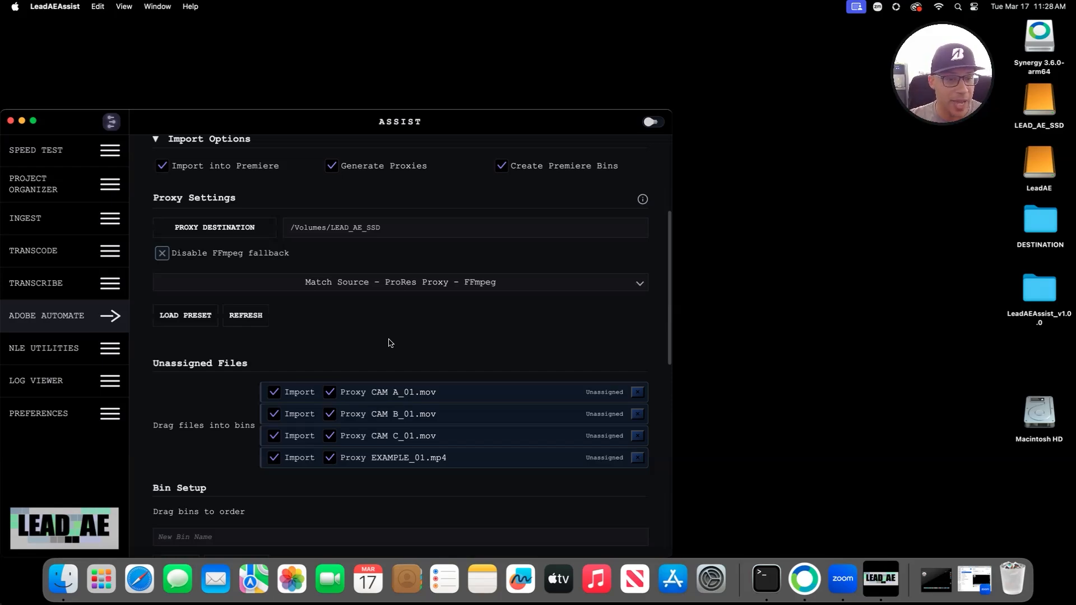
pyautogui.scroll(-4, 382, 342)
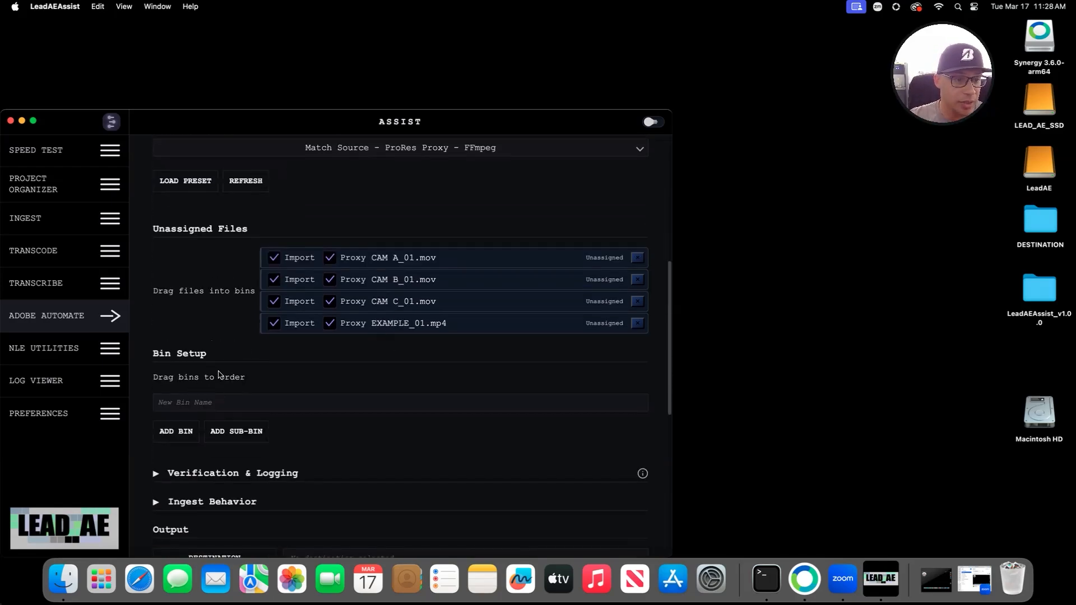
# Step: Create a new bin named 031726
pyautogui.scroll(2, 215, 378)
pyautogui.click(212, 469)
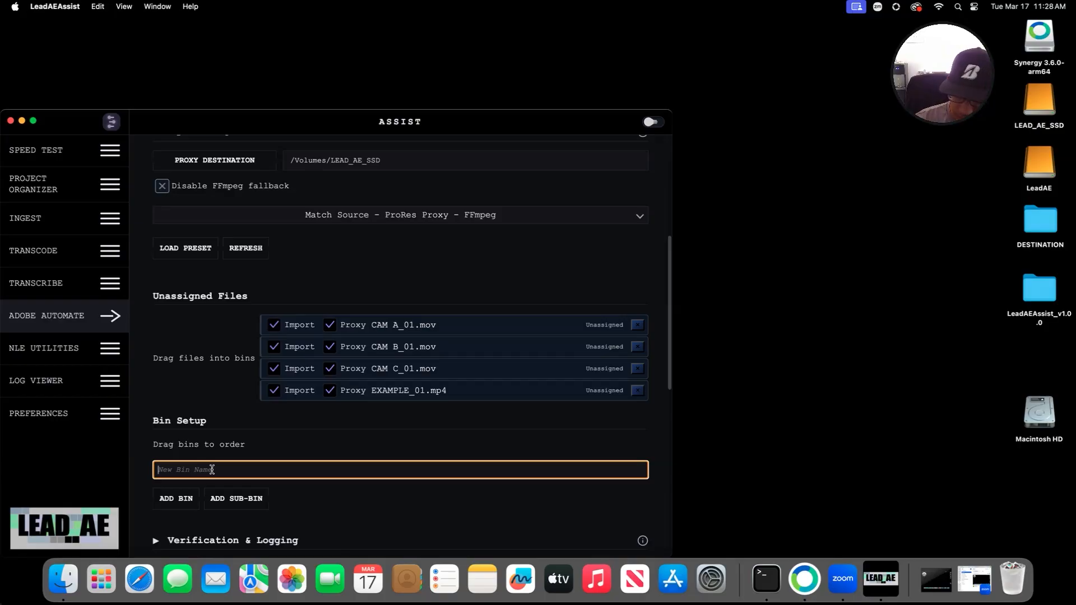
pyautogui.write('03')
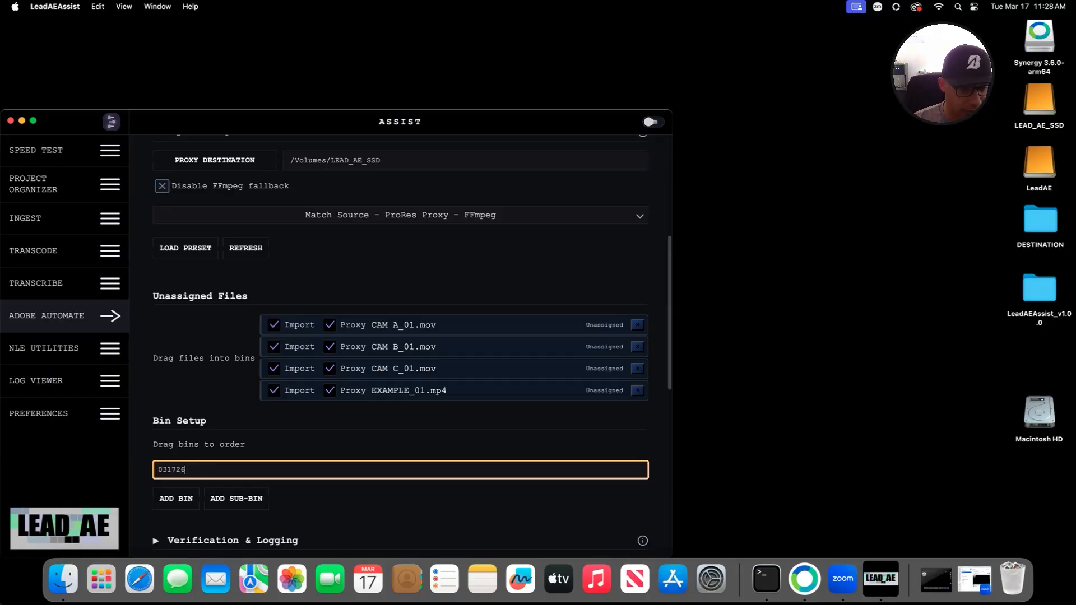
pyautogui.write('1726')
pyautogui.press('Return')
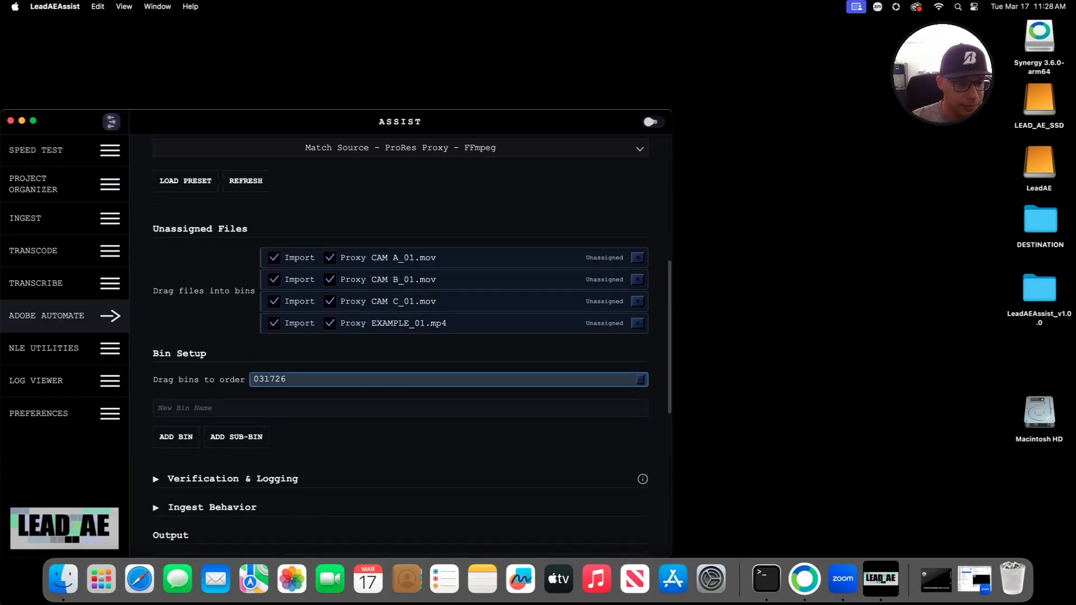
# Step: Add sub-bins CAMA, CAMB and CAMC under the 031726 bin
pyautogui.write('CAMA')
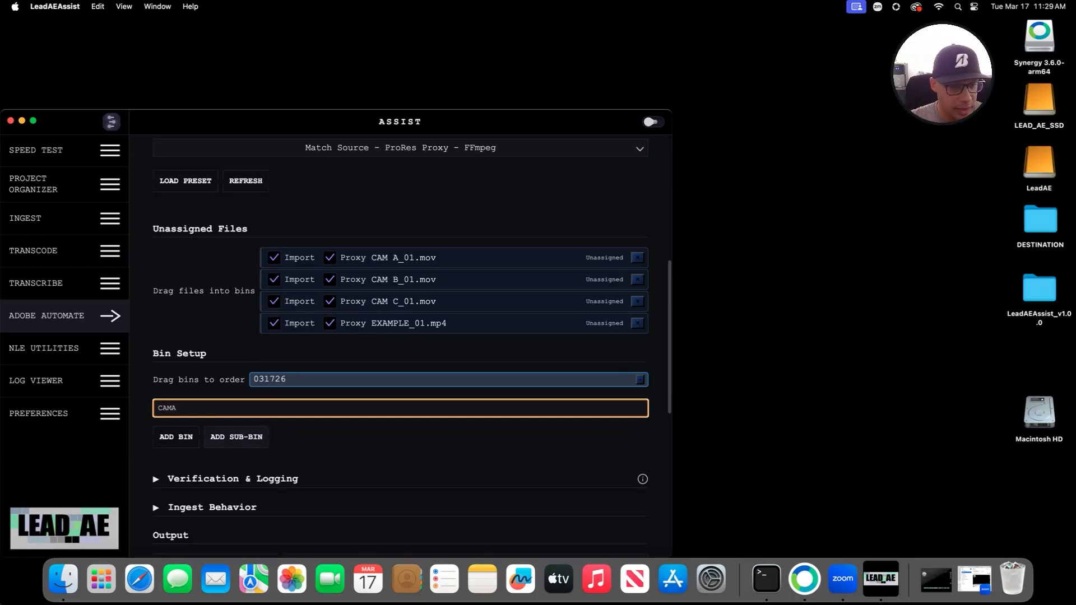
pyautogui.click(236, 437)
pyautogui.click(280, 379)
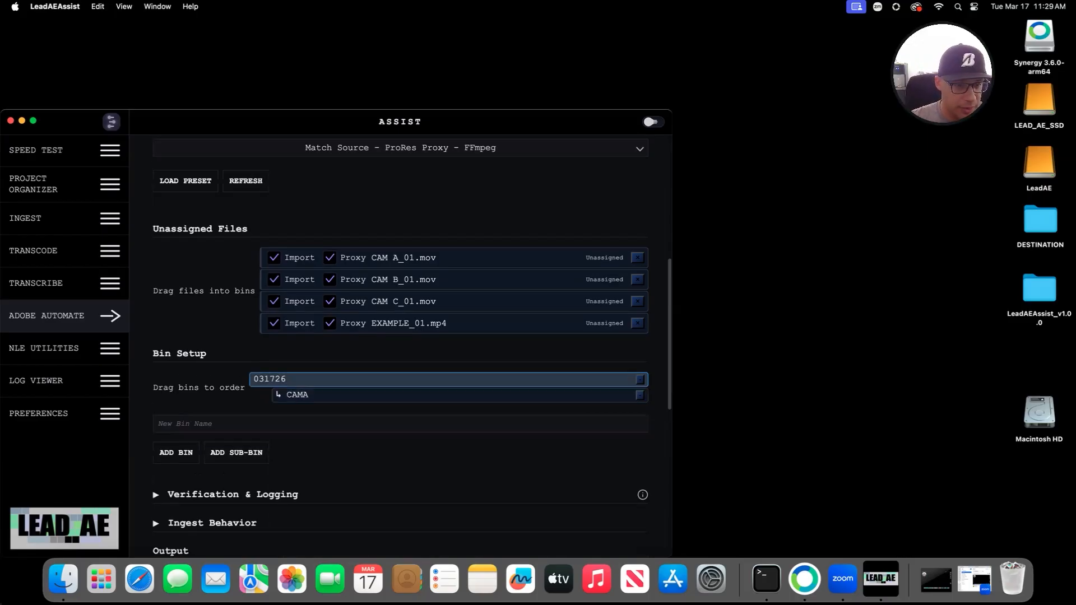
pyautogui.click(269, 424)
pyautogui.write('CAM')
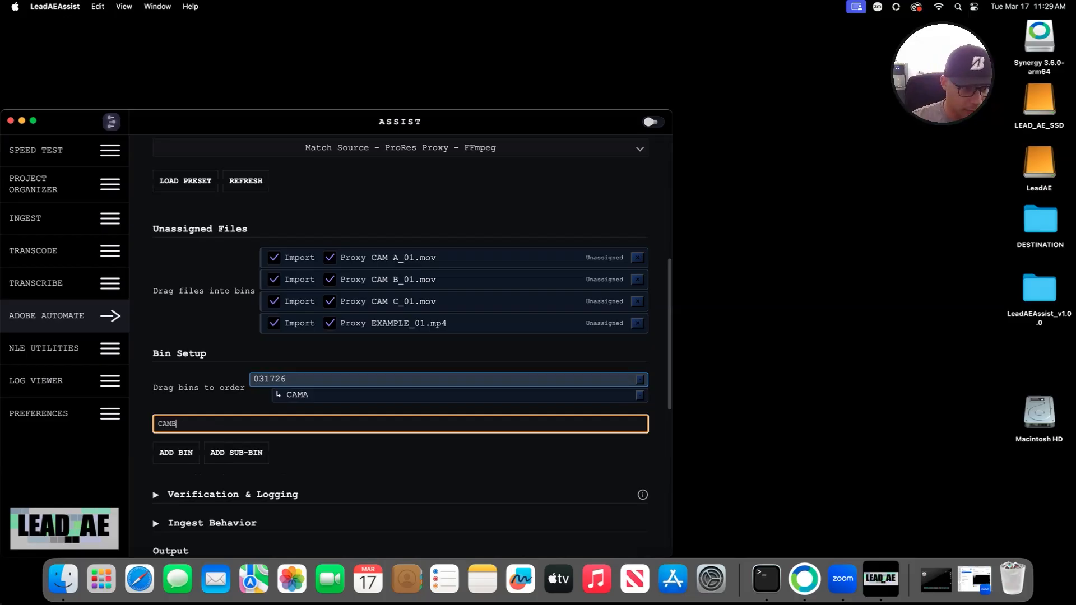
pyautogui.write('B')
pyautogui.press('Return')
pyautogui.click(281, 380)
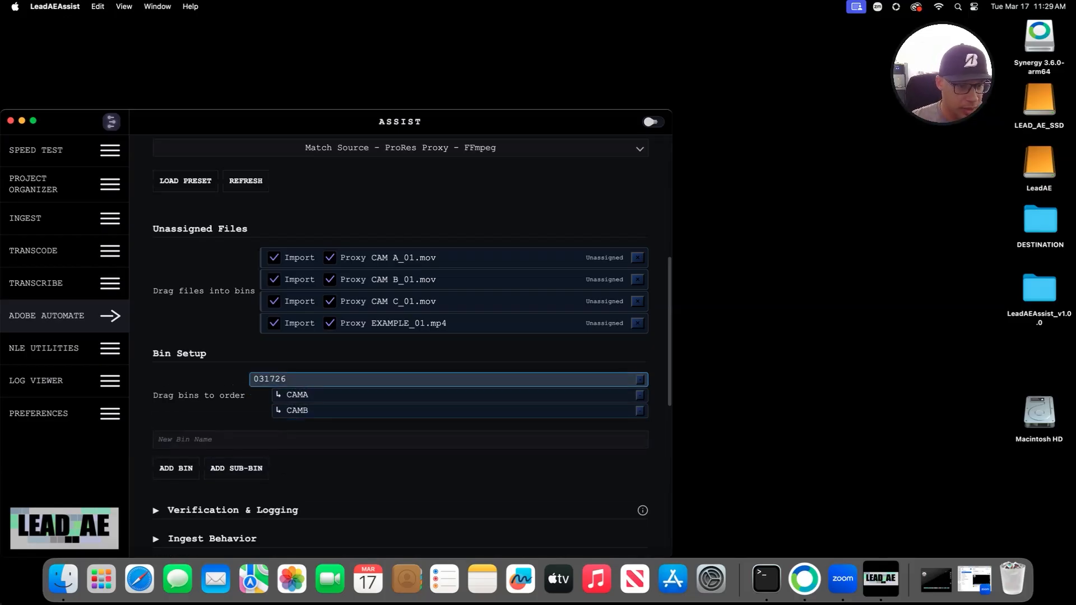
pyautogui.click(269, 440)
pyautogui.write('CAMC')
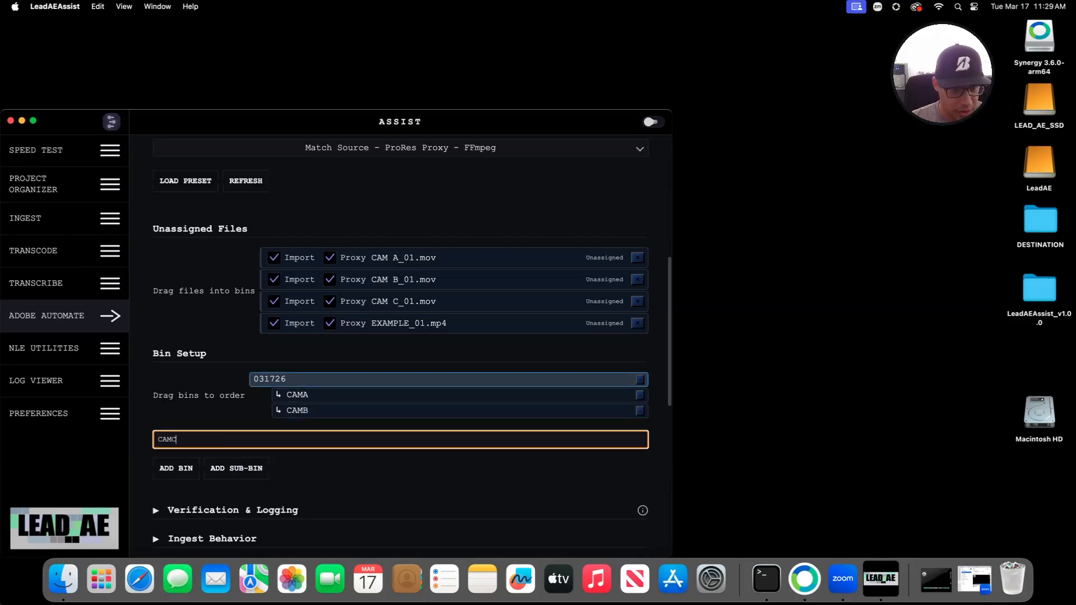
pyautogui.press('Return')
pyautogui.scroll(-3, 401, 337)
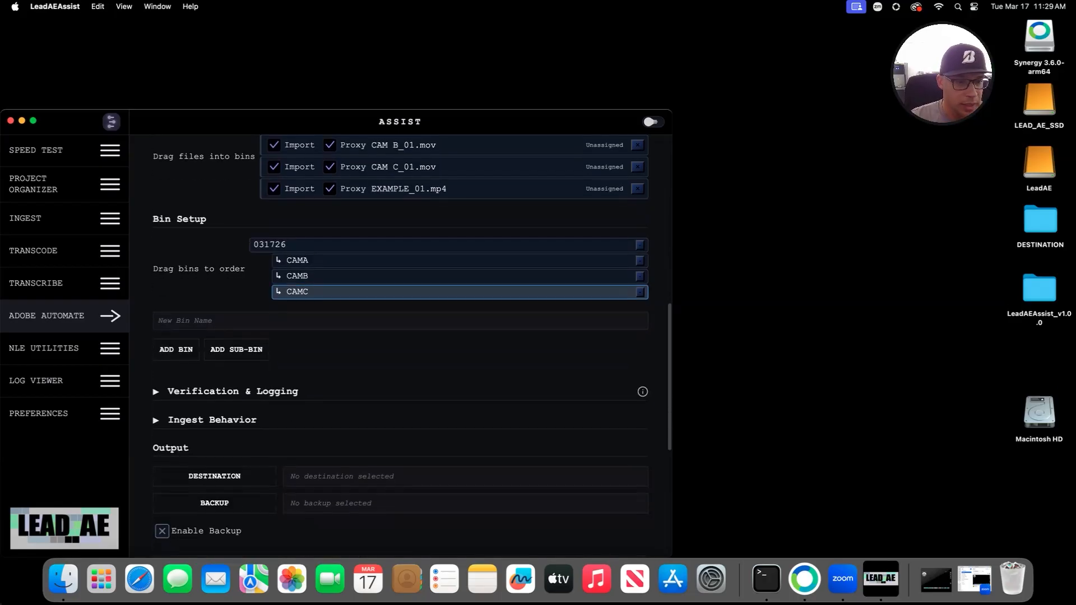
pyautogui.scroll(2, 401, 336)
# Step: Skip the proxy for EXAMPLE_01.mp4 and turn on Save Log
pyautogui.click(329, 256)
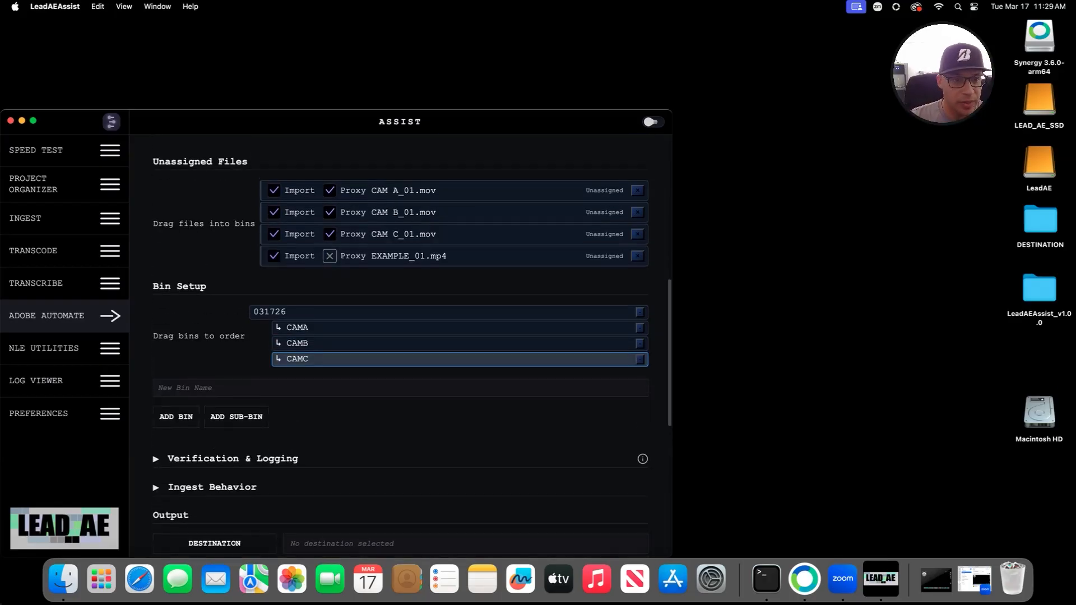
pyautogui.scroll(3, 330, 256)
pyautogui.scroll(-3, 329, 256)
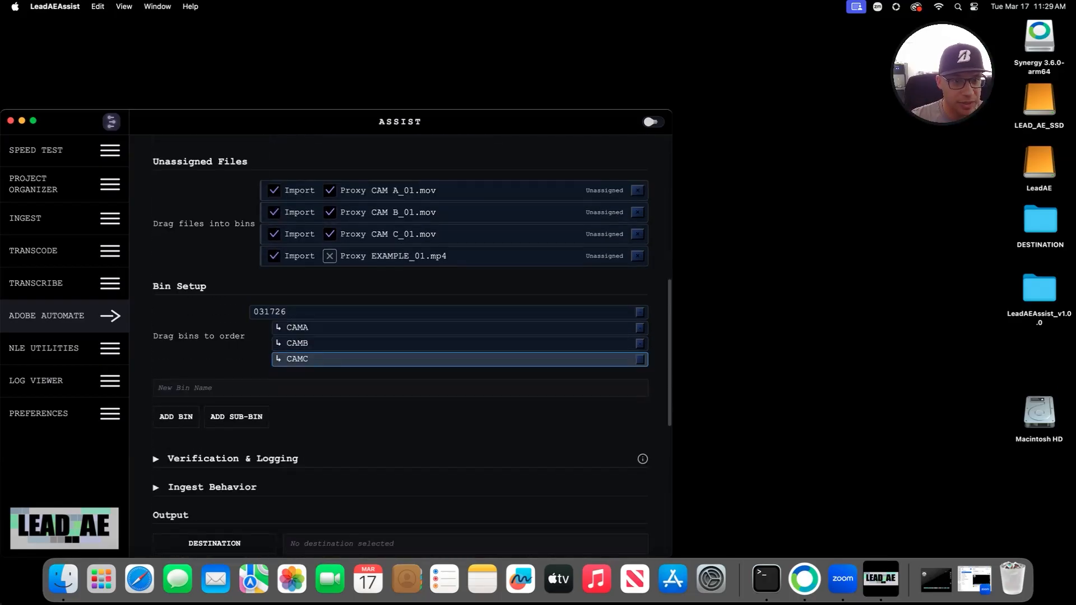
pyautogui.scroll(-2, 401, 336)
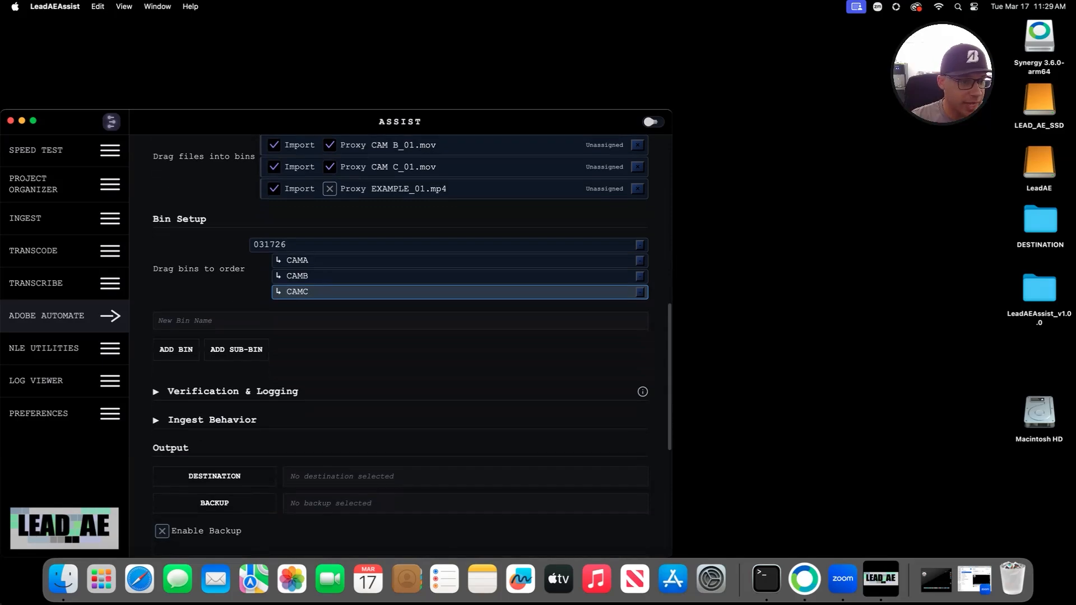
pyautogui.click(156, 392)
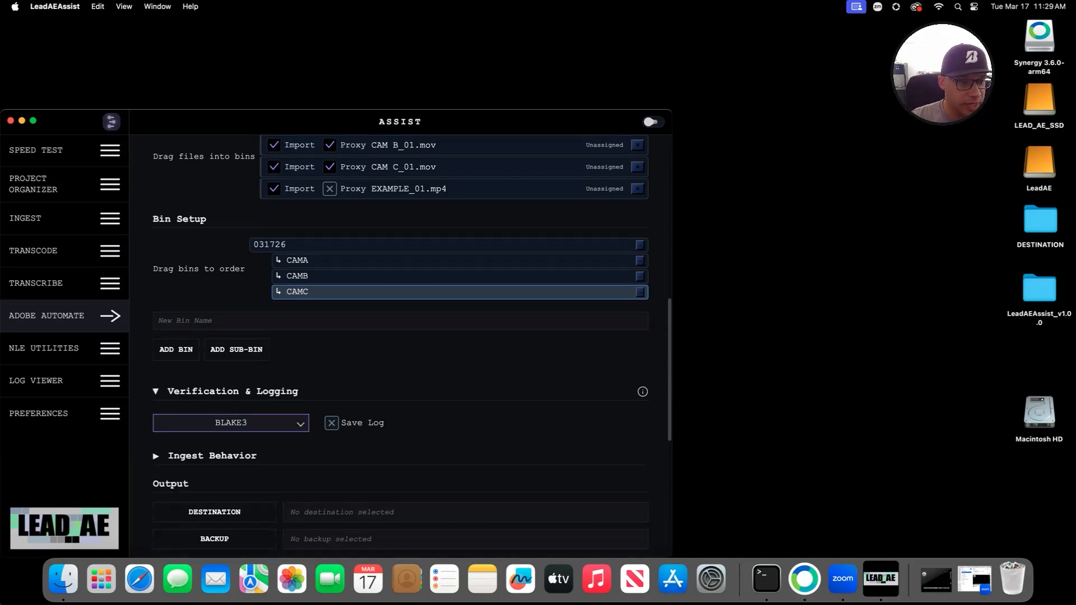
pyautogui.scroll(-2, 157, 392)
pyautogui.click(156, 390)
# Step: Set the output destination to the Desktop DESTINATION folder
pyautogui.click(332, 356)
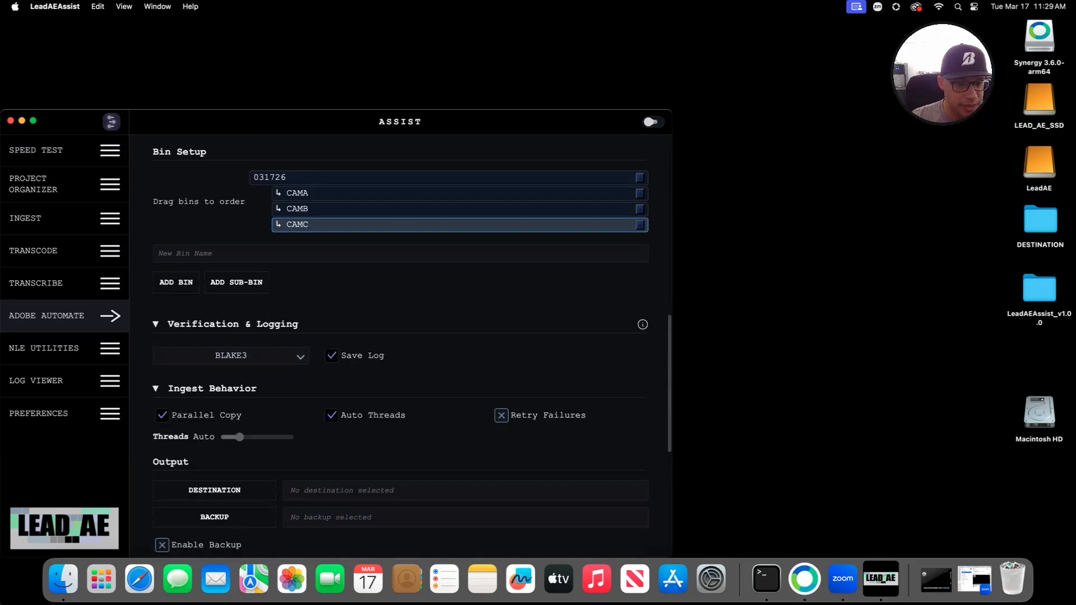
pyautogui.scroll(-3, 332, 356)
pyautogui.click(215, 356)
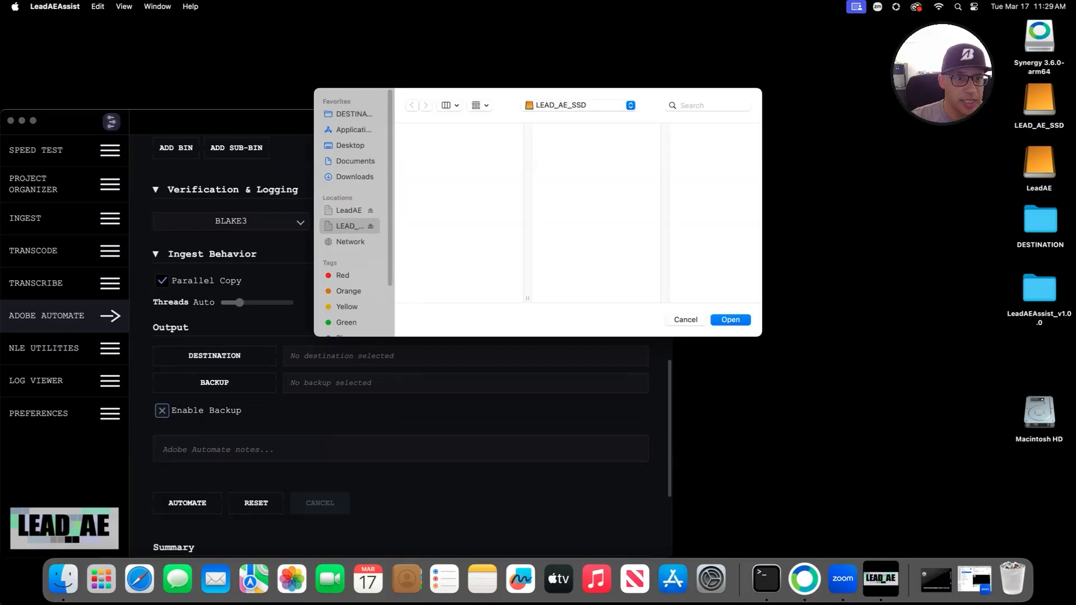
pyautogui.click(353, 114)
pyautogui.click(731, 321)
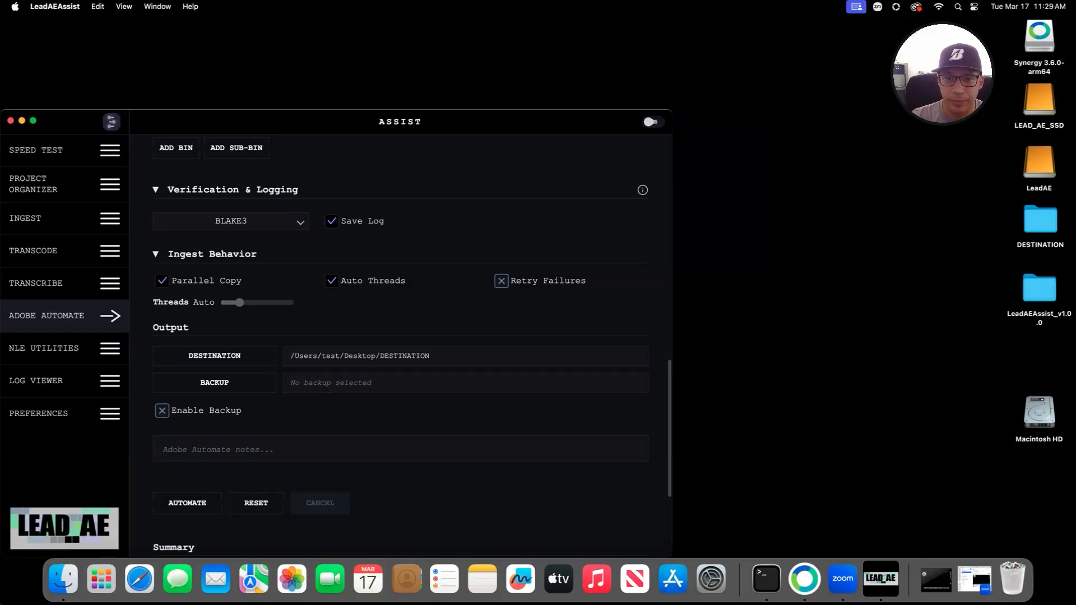
# Step: Launch Adobe Premiere Pro through Spotlight and open the recent LEAD AE project
pyautogui.press('super+space')
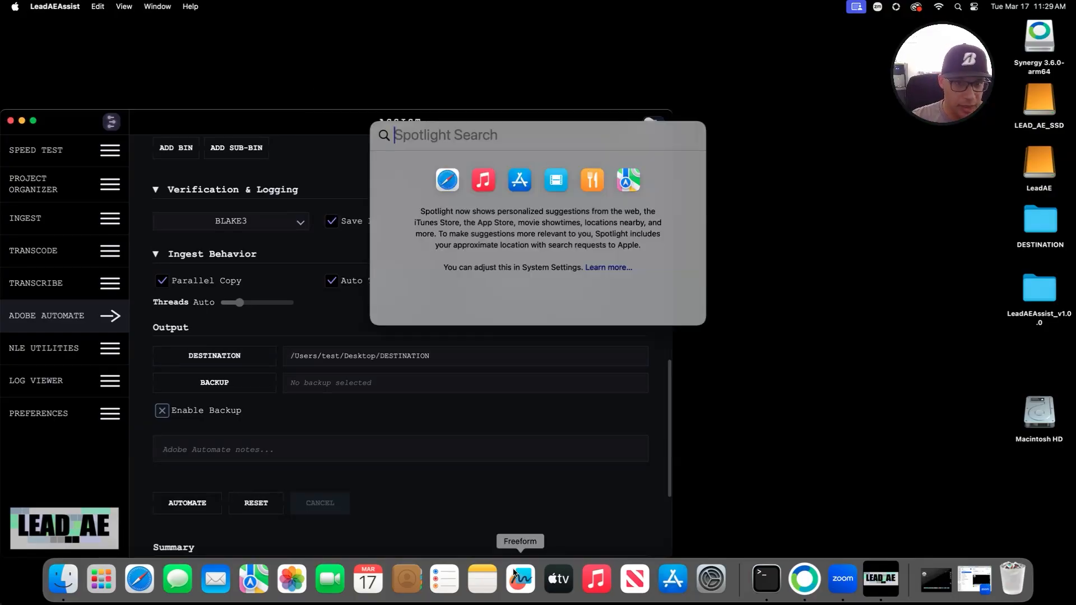
pyautogui.write('pre')
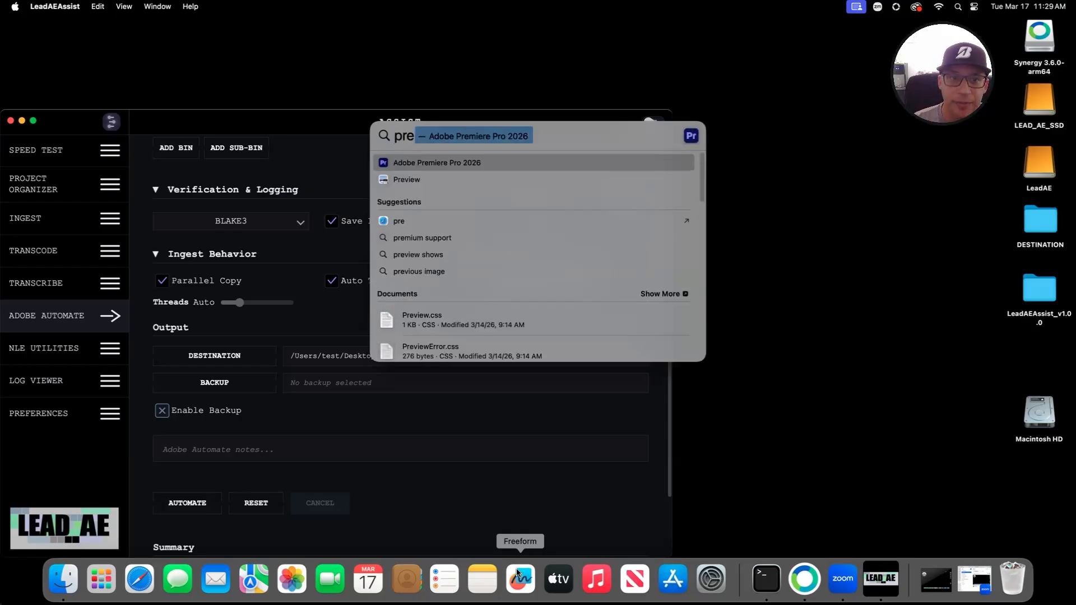
pyautogui.press('Return')
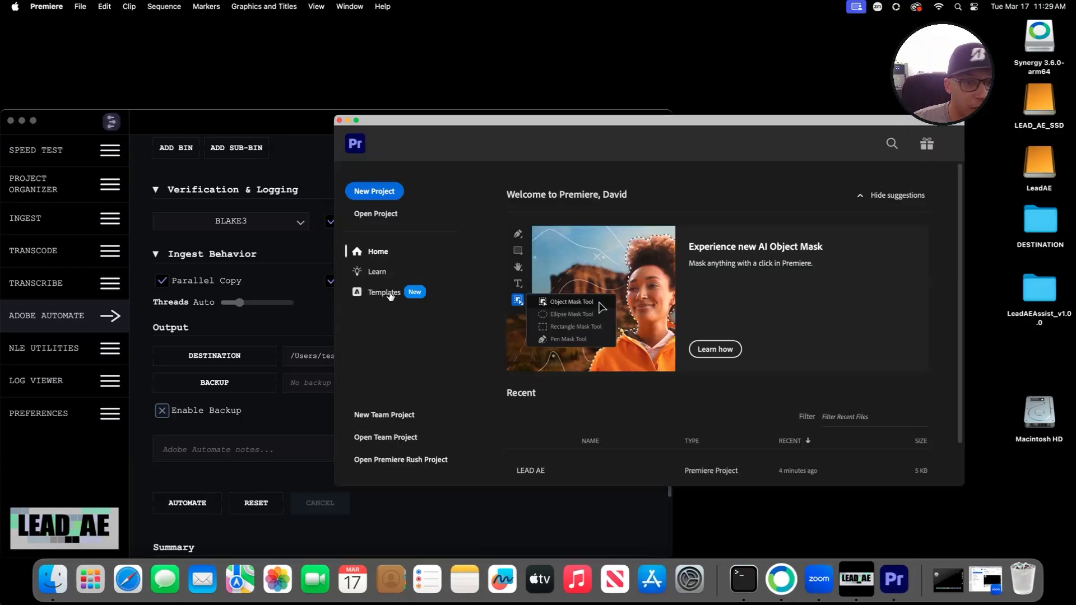
pyautogui.scroll(-2, 621, 429)
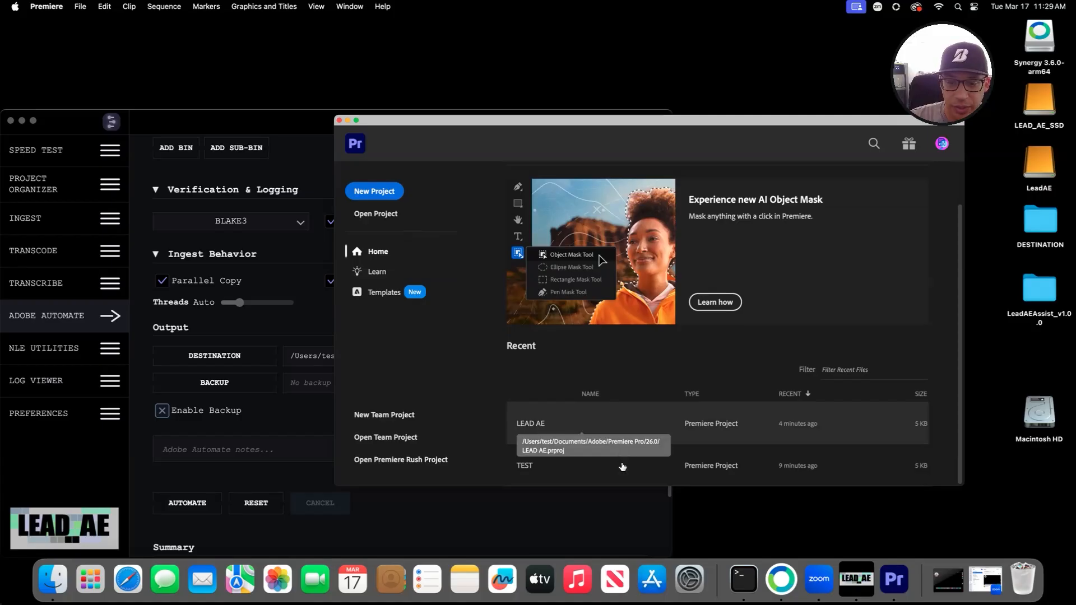
pyautogui.click(621, 431)
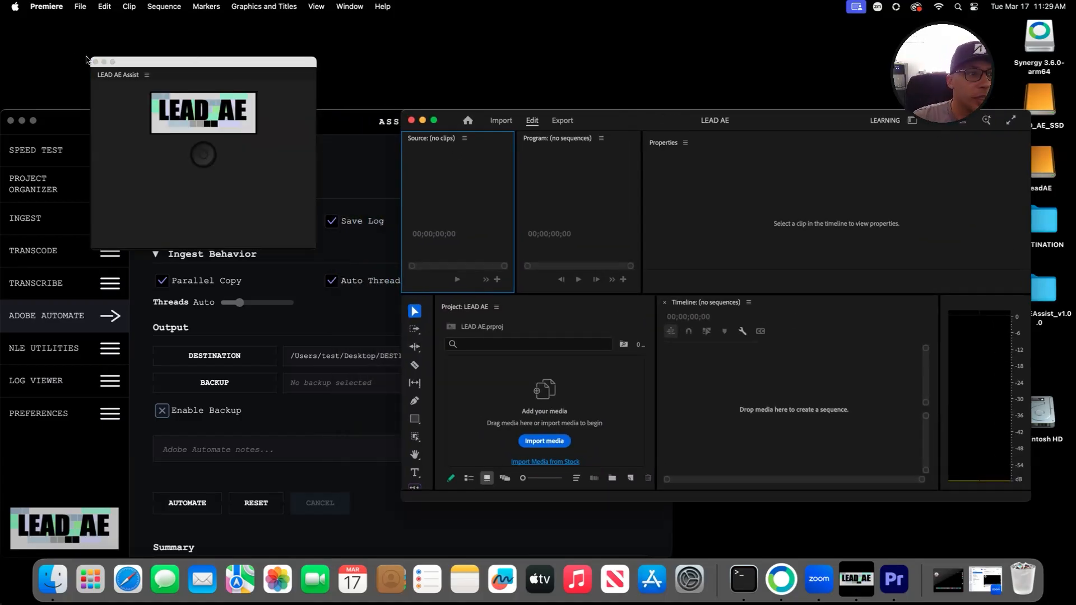
# Step: Close the LEAD AE Assist panel and reopen it from Window > Extensions
pyautogui.moveTo(89, 59); pyautogui.dragTo(197, 100)
pyautogui.click(204, 105)
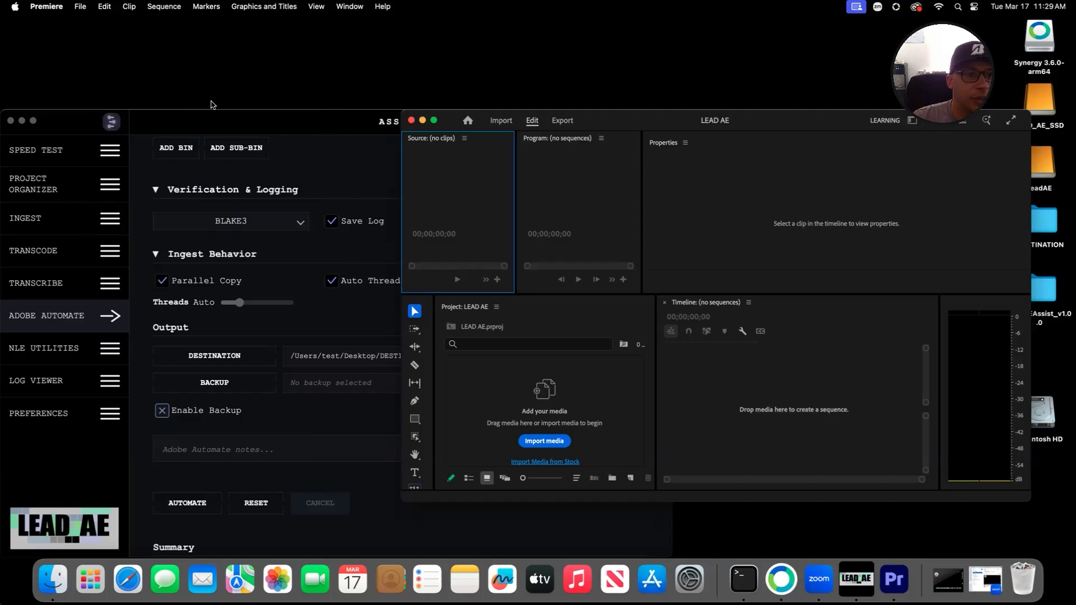
pyautogui.click(351, 8)
pyautogui.moveTo(392, 53)
pyautogui.click(503, 67)
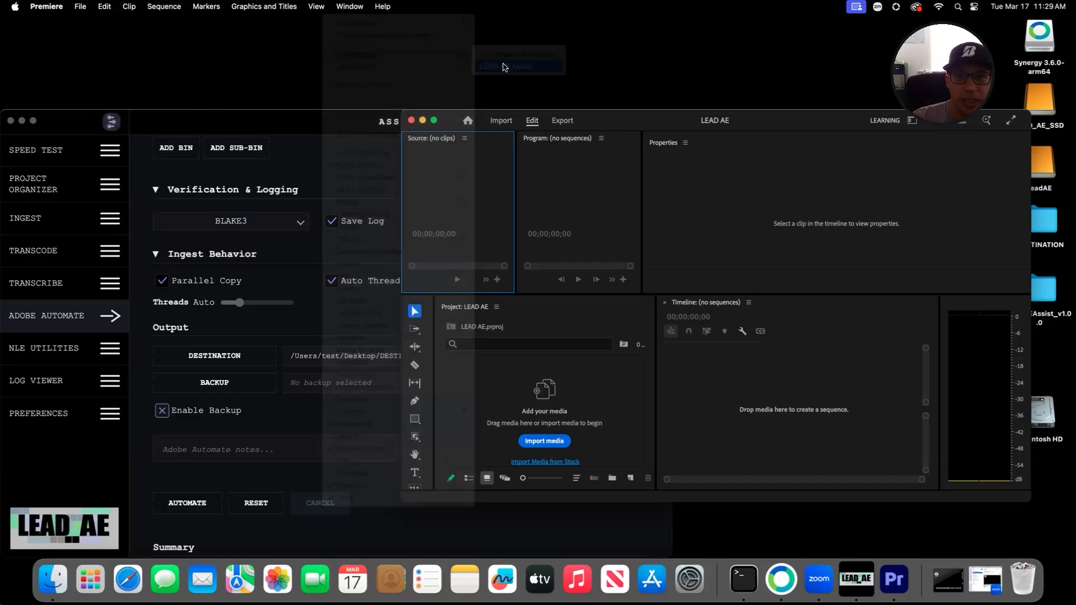
# Step: Shrink the LEAD AE Assist panel and move it to the top-left
pyautogui.moveTo(200, 99); pyautogui.dragTo(303, 148)
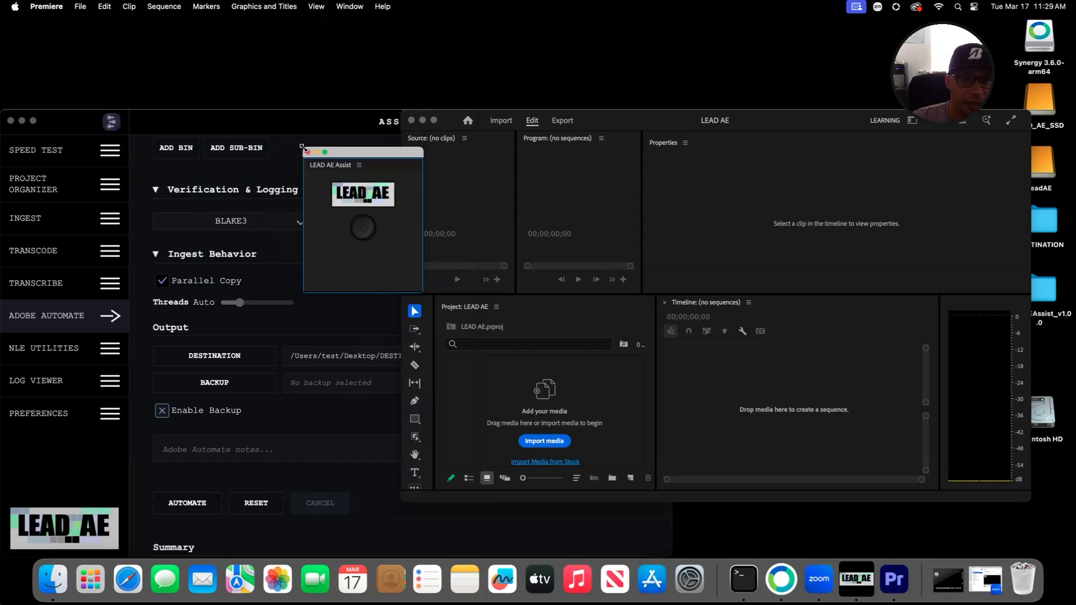
pyautogui.moveTo(375, 156); pyautogui.dragTo(122, 23)
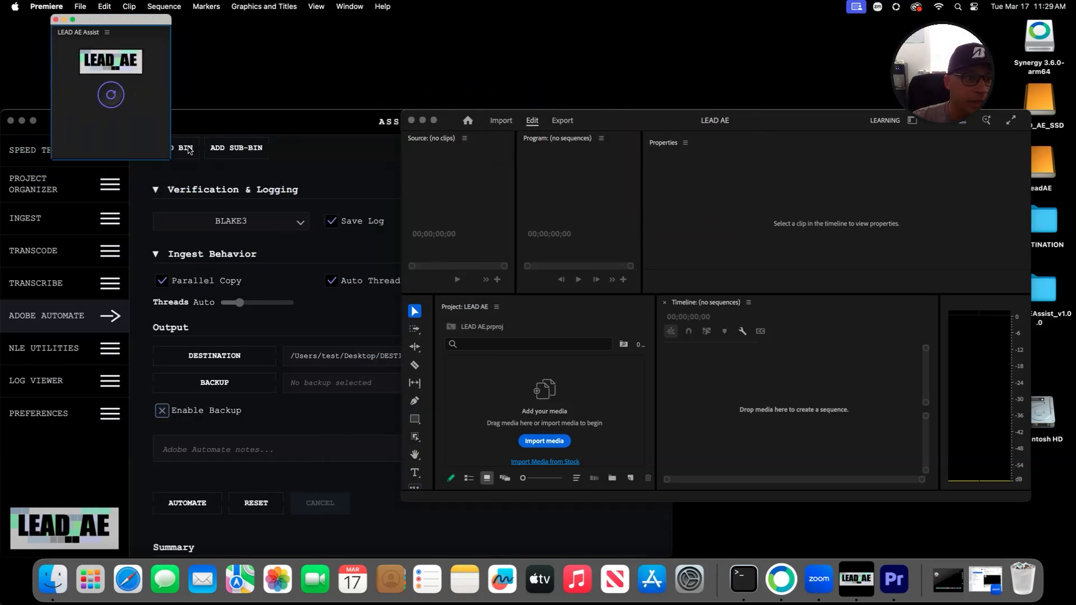
pyautogui.moveTo(169, 158); pyautogui.dragTo(120, 86)
pyautogui.moveTo(98, 19); pyautogui.dragTo(59, 15)
# Step: Resize the Assist window and run Adobe Automate, getting the CEP connection warning
pyautogui.click(292, 121)
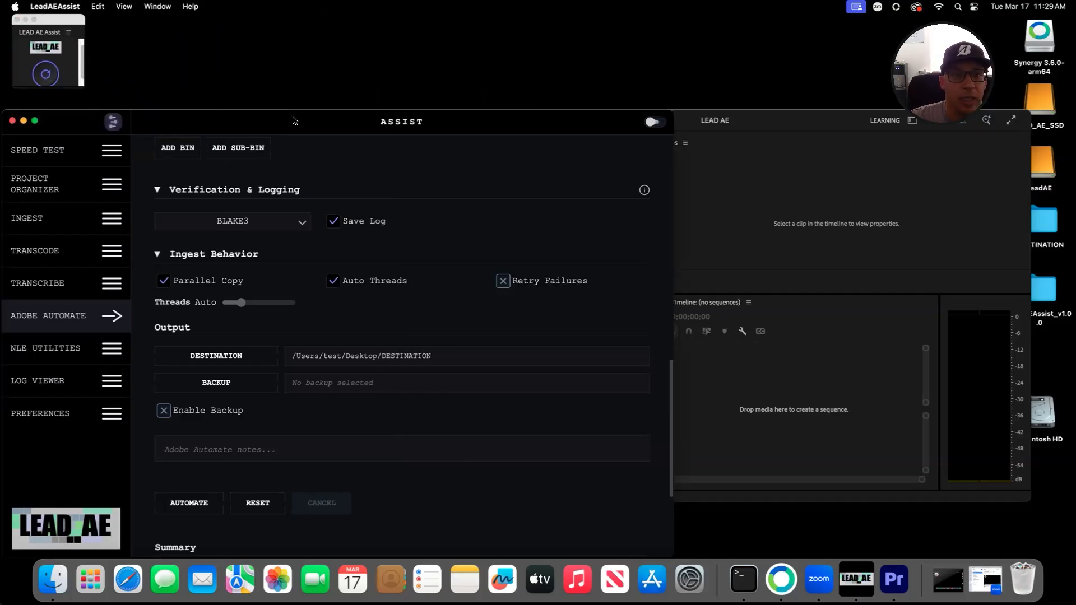
pyautogui.moveTo(293, 120); pyautogui.dragTo(315, 118)
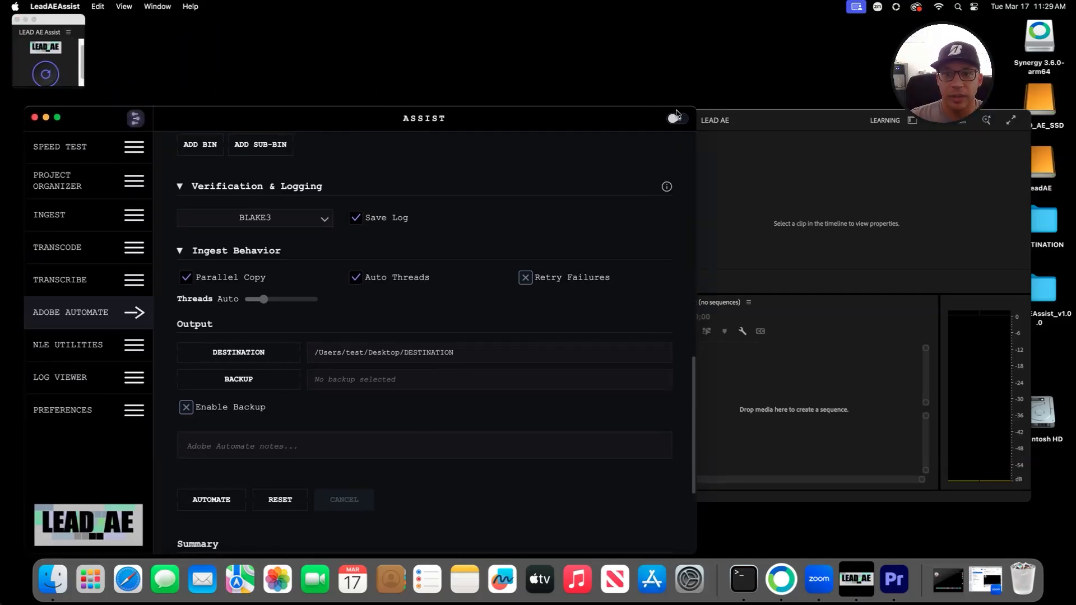
pyautogui.moveTo(695, 107); pyautogui.dragTo(619, 143)
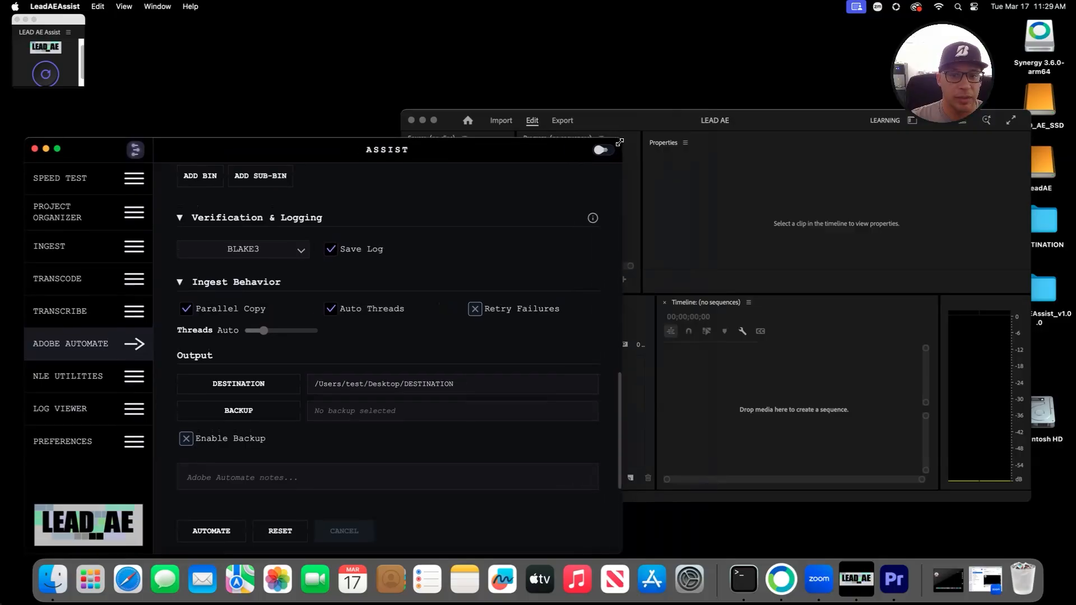
pyautogui.moveTo(421, 155); pyautogui.dragTo(420, 138)
pyautogui.scroll(-5, 372, 272)
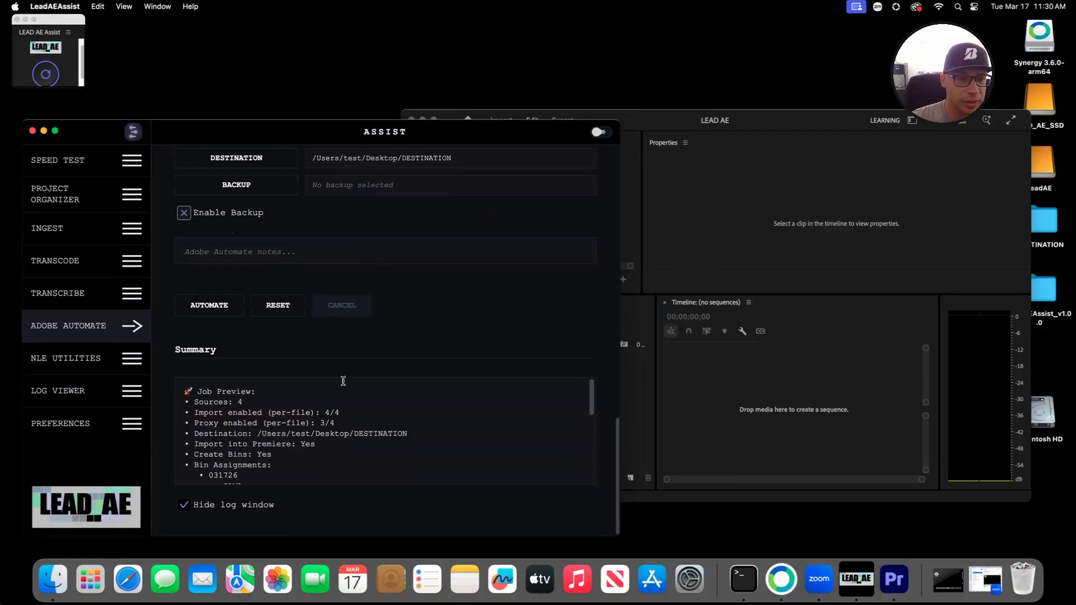
pyautogui.scroll(-3, 348, 401)
pyautogui.click(215, 307)
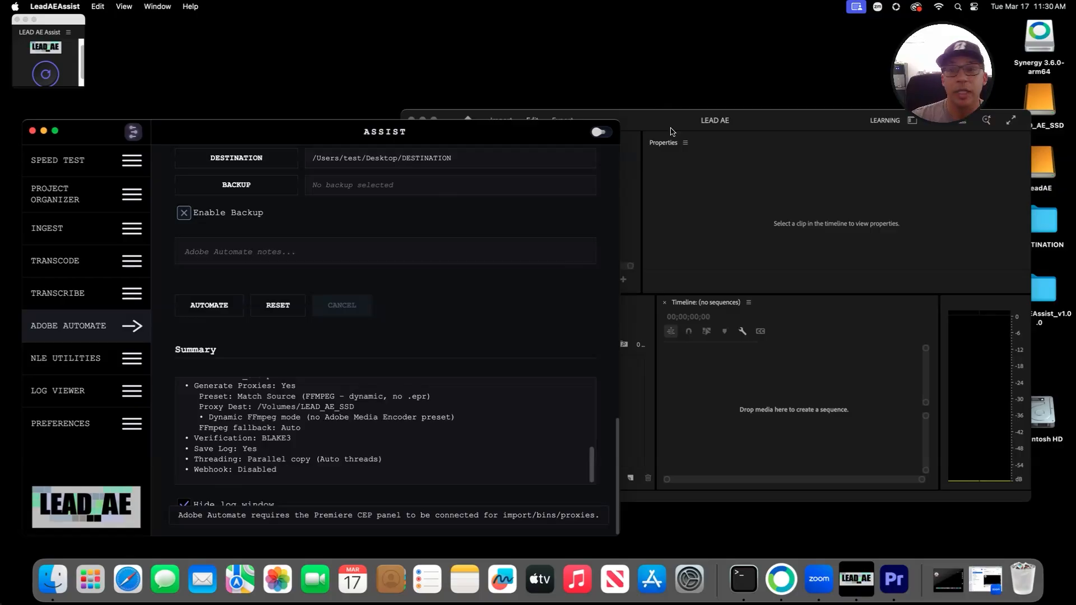
pyautogui.scroll(10, 462, 302)
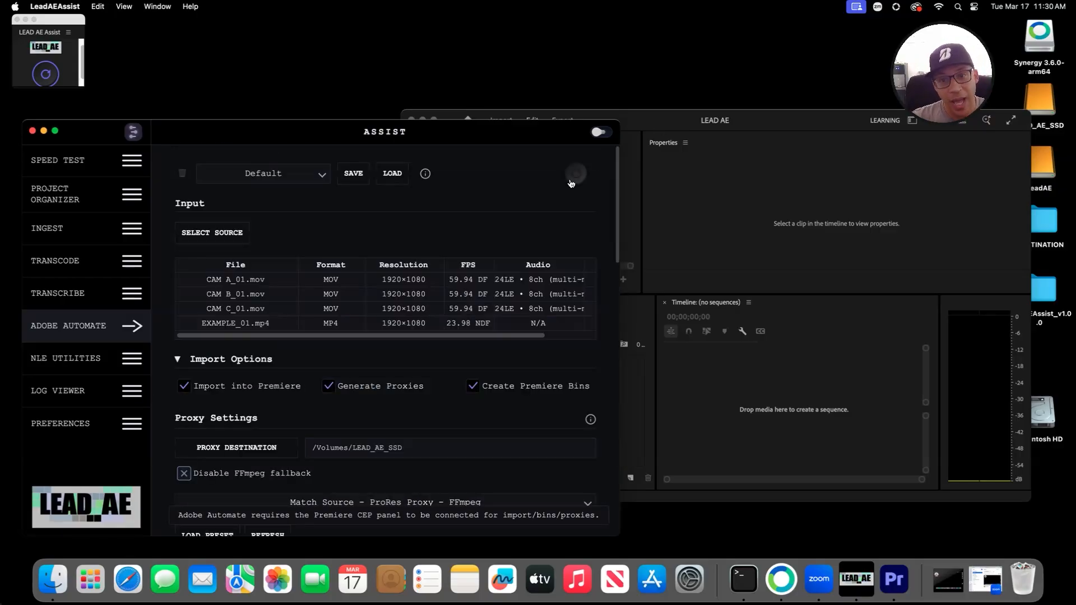
# Step: Close Premiere's LEAD AE Assist panel and open Premiere's Window extensions list
pyautogui.click(67, 31)
pyautogui.click(68, 32)
pyautogui.click(79, 43)
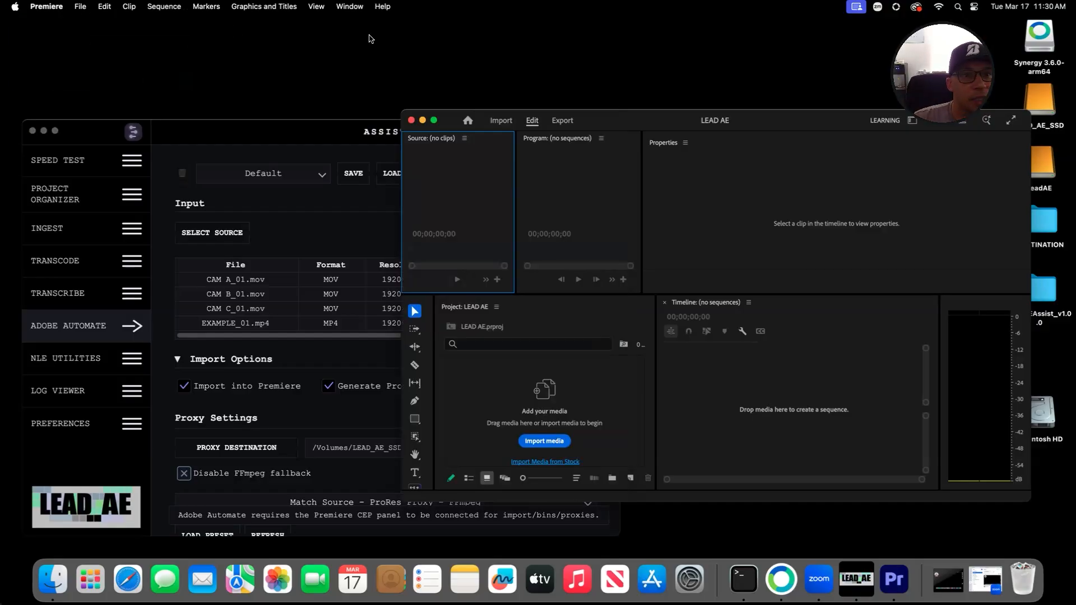
pyautogui.click(354, 152)
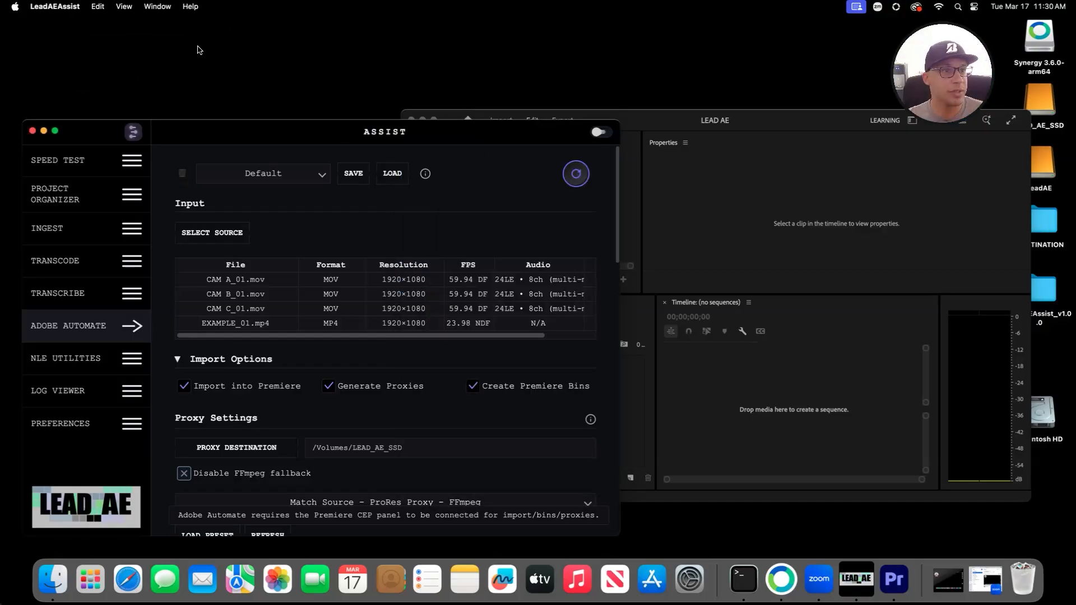
pyautogui.click(629, 120)
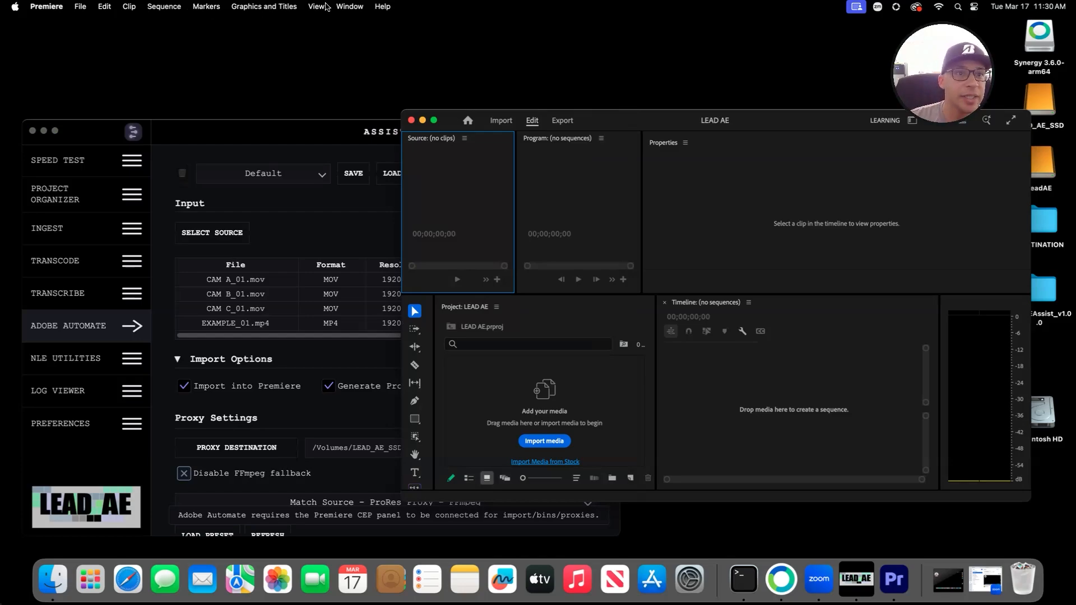
pyautogui.click(350, 6)
# Step: Reopen the LEAD AE Assist extension panel and shrink it
pyautogui.moveTo(359, 54)
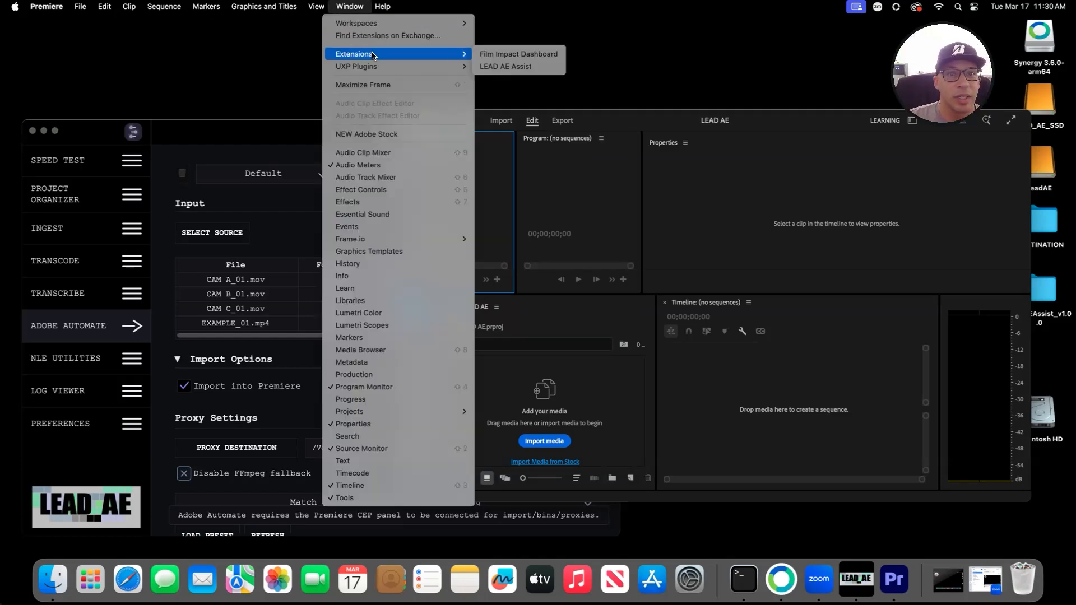
pyautogui.click(505, 67)
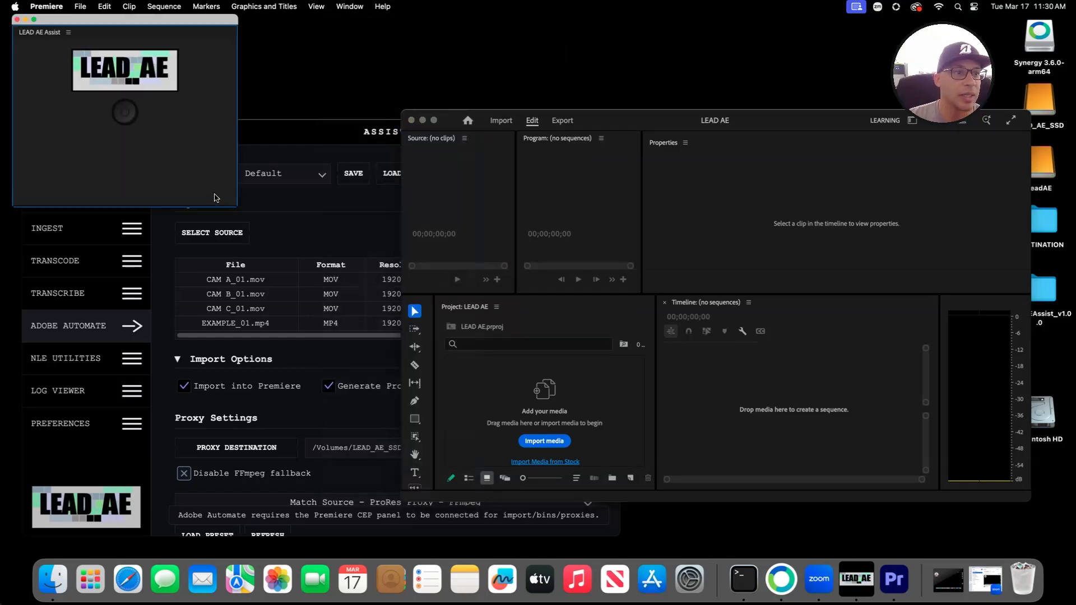
pyautogui.moveTo(237, 207); pyautogui.dragTo(123, 108)
# Step: Reconnect the Assist app to the Premiere panel and resize the Assist window
pyautogui.click(257, 135)
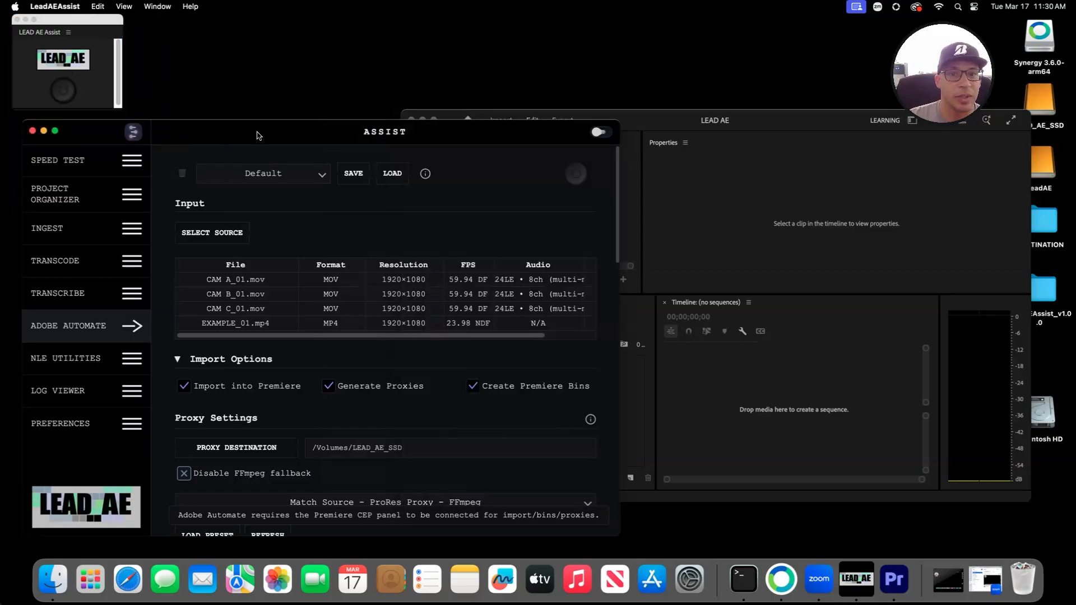
pyautogui.click(63, 92)
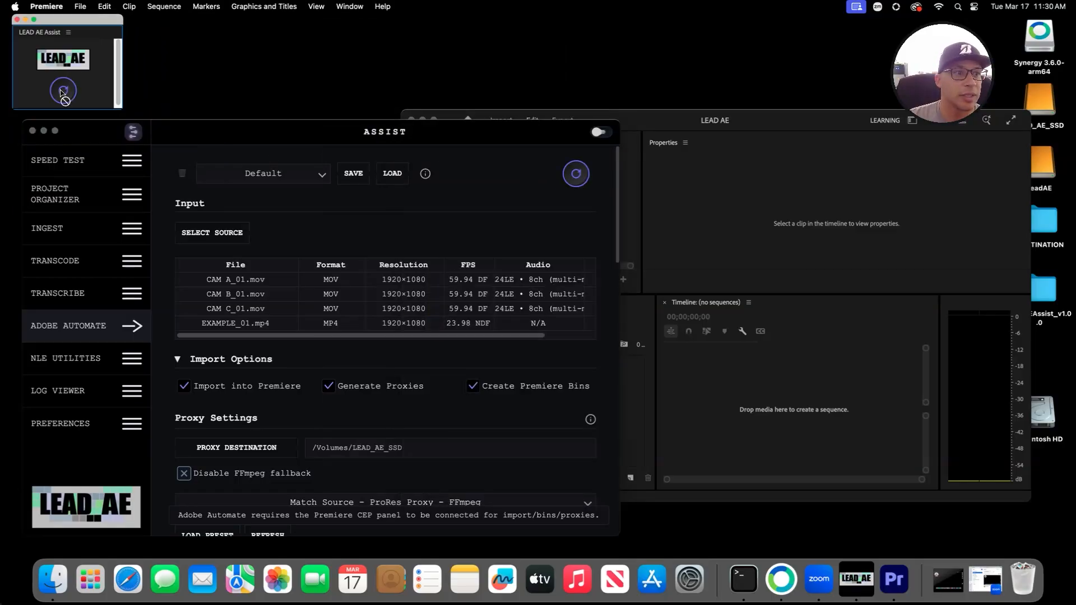
pyautogui.click(663, 123)
pyautogui.click(275, 144)
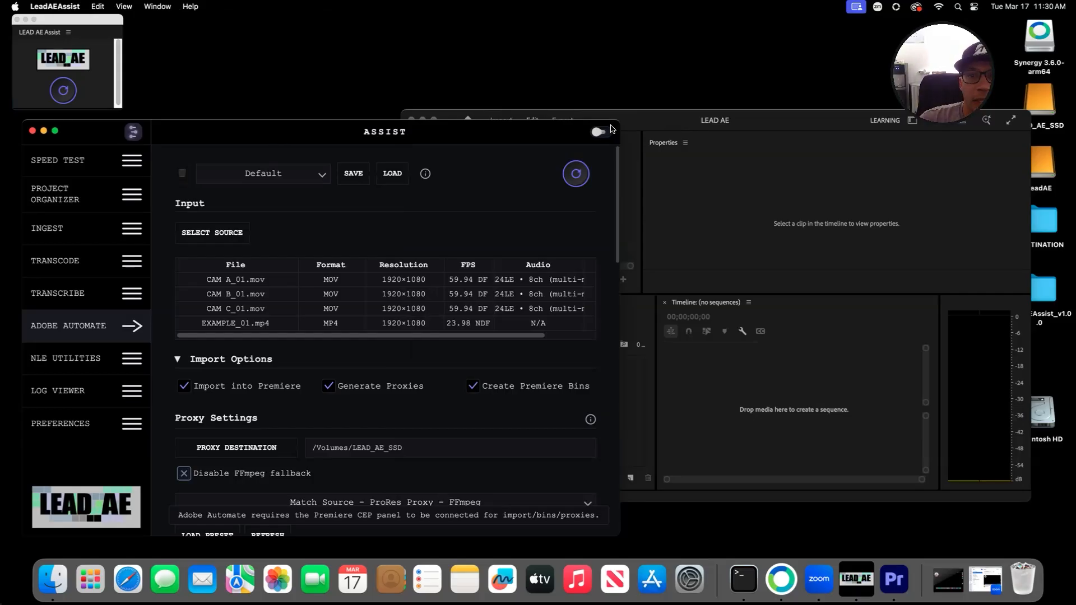
pyautogui.moveTo(611, 129); pyautogui.dragTo(562, 156)
pyautogui.scroll(-10, 256, 410)
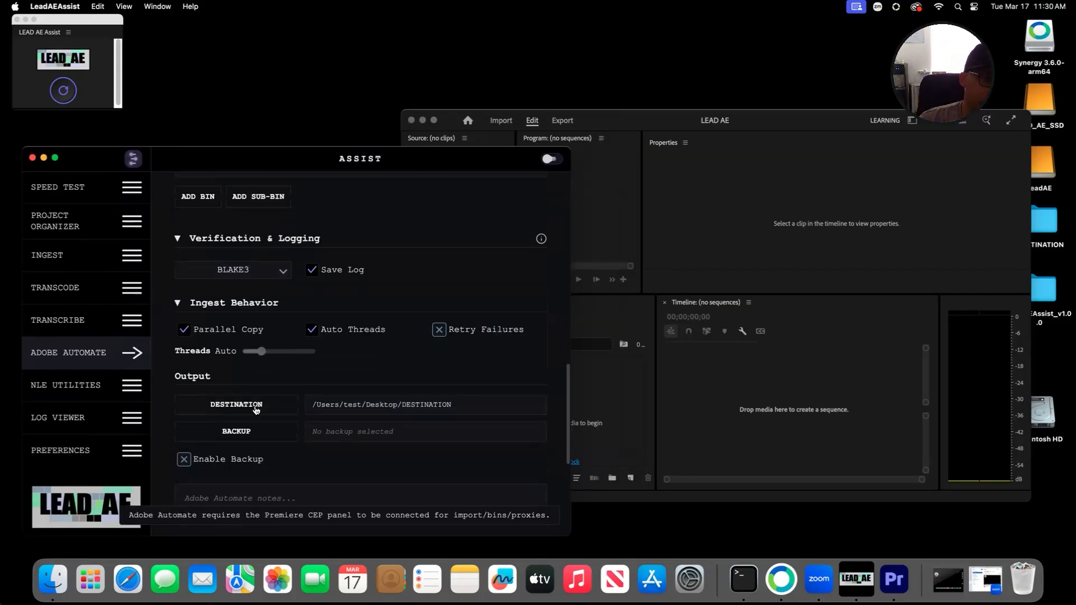
pyautogui.scroll(-5, 256, 411)
# Step: Run the Adobe Automate job to import the four clips into Premiere and watch progress
pyautogui.click(209, 305)
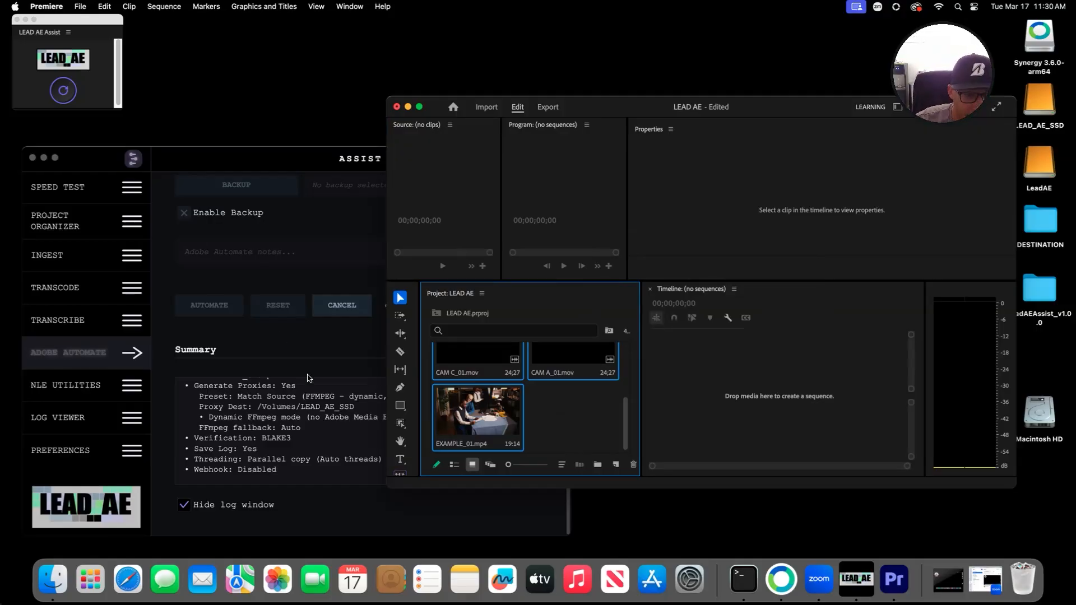
pyautogui.click(339, 264)
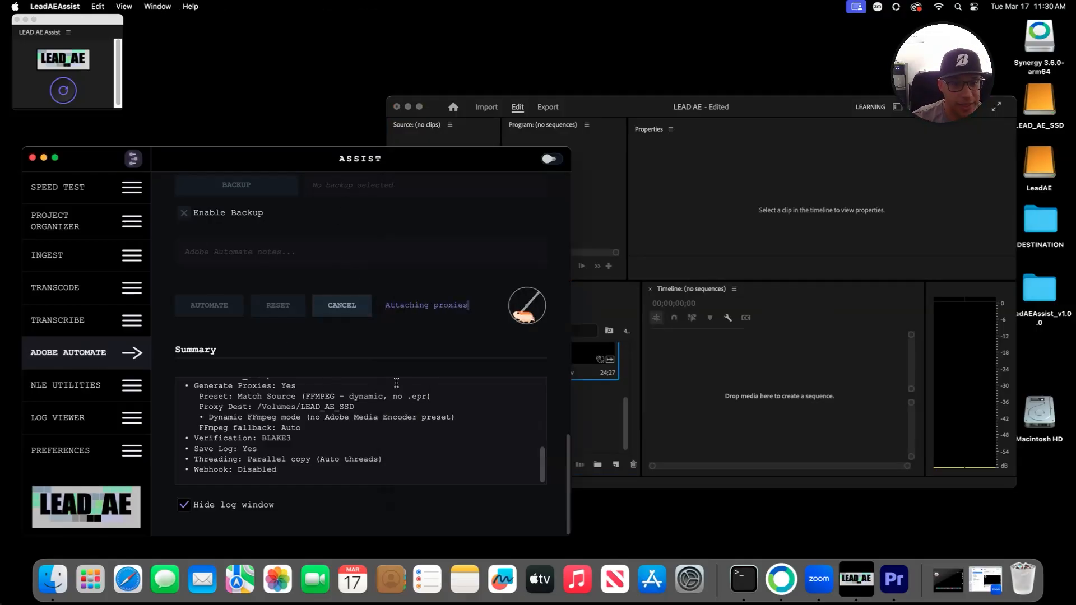
pyautogui.scroll(5, 397, 382)
pyautogui.scroll(15, 400, 370)
pyautogui.scroll(-5, 403, 362)
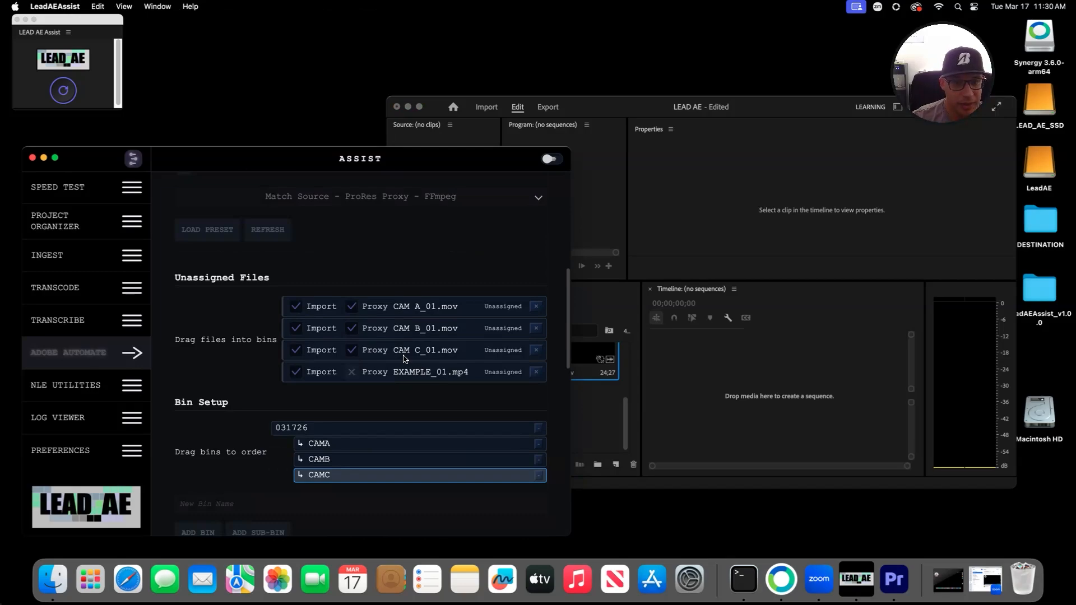
# Step: Open the 031726 bin in Premiere's Project panel to see CAMA, CAMB and CAMC
pyautogui.click(631, 102)
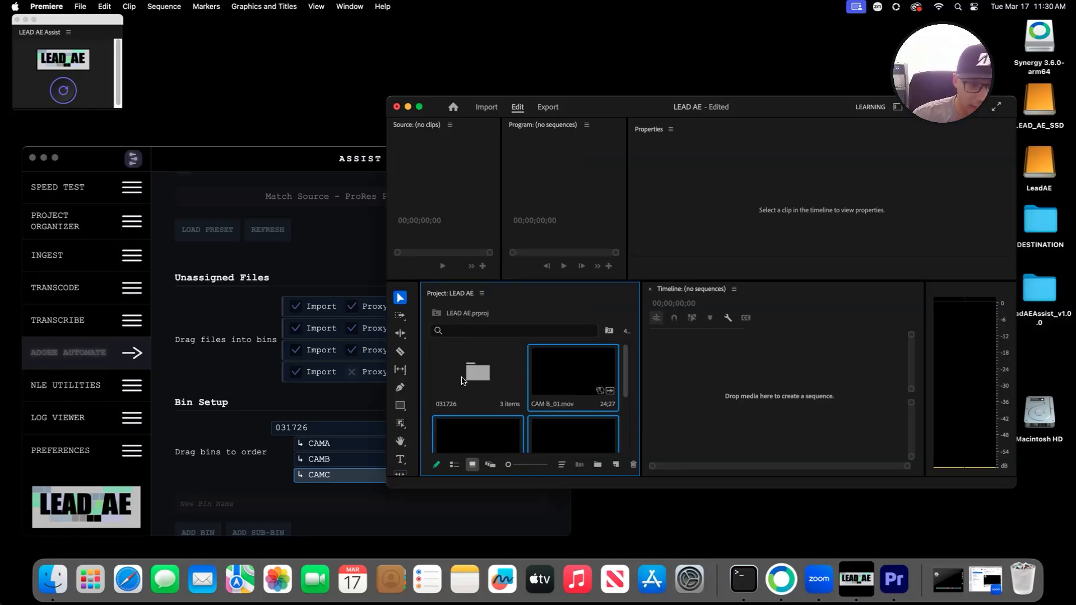
pyautogui.click(467, 375)
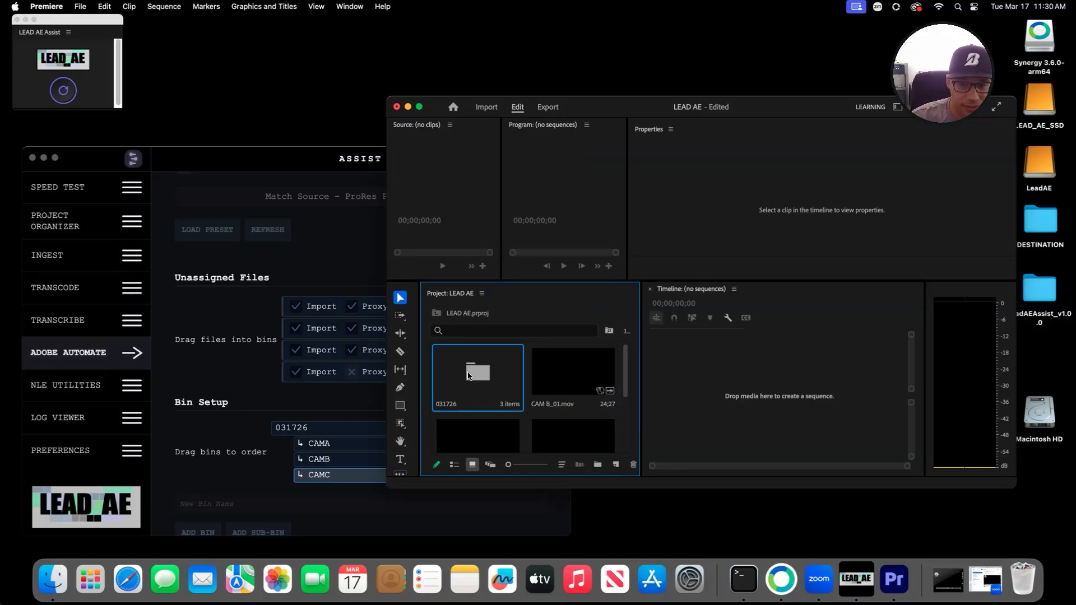
pyautogui.doubleClick(469, 375)
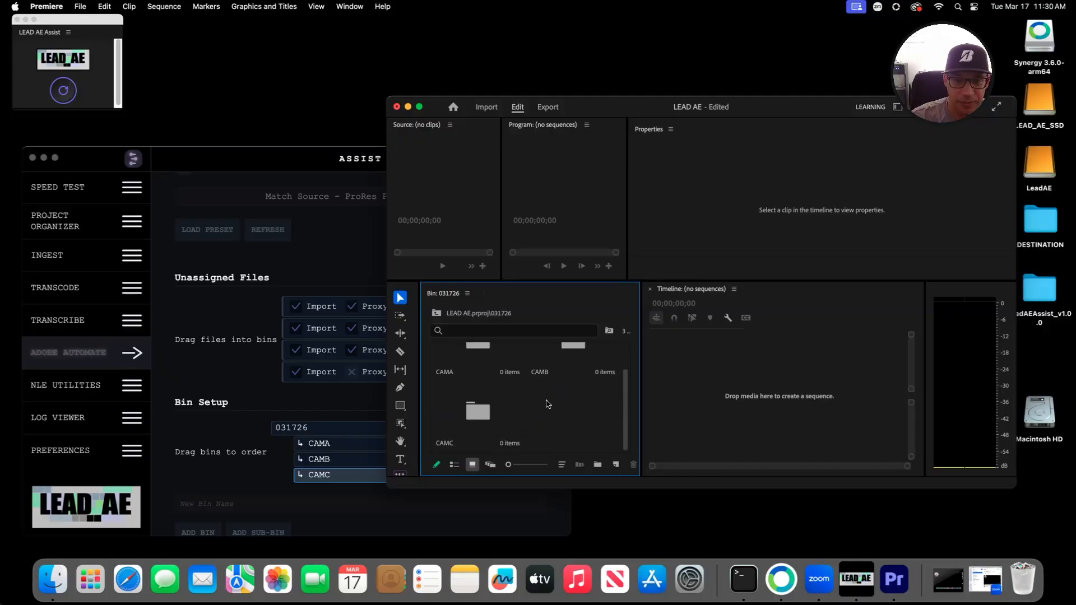
# Step: Return to the project's top level, then check Assist's proxy-attaching status
pyautogui.click(375, 259)
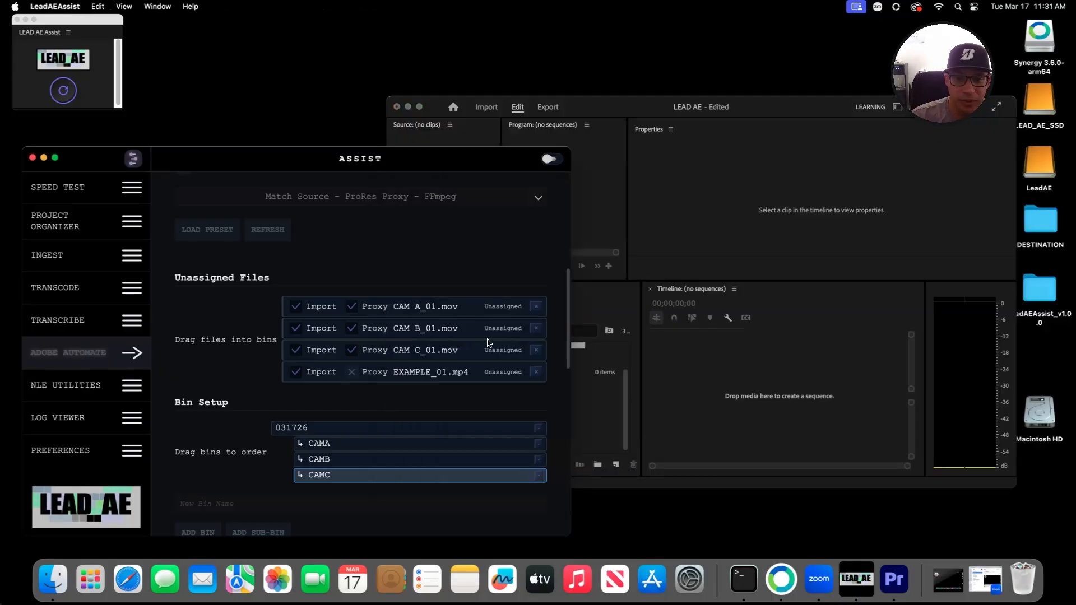
pyautogui.click(663, 336)
pyautogui.click(435, 315)
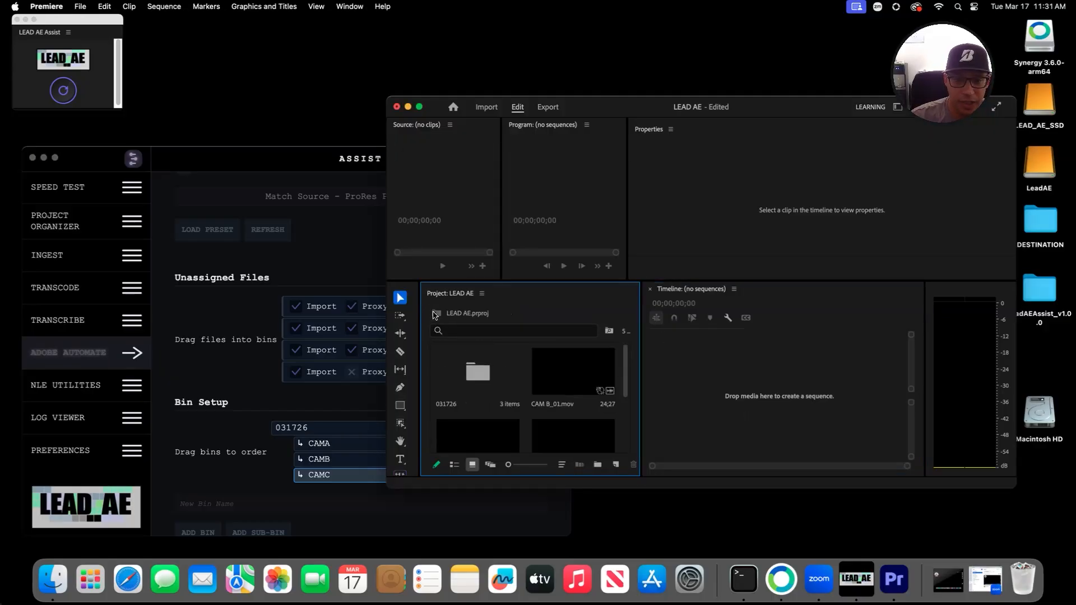
pyautogui.scroll(-3, 519, 377)
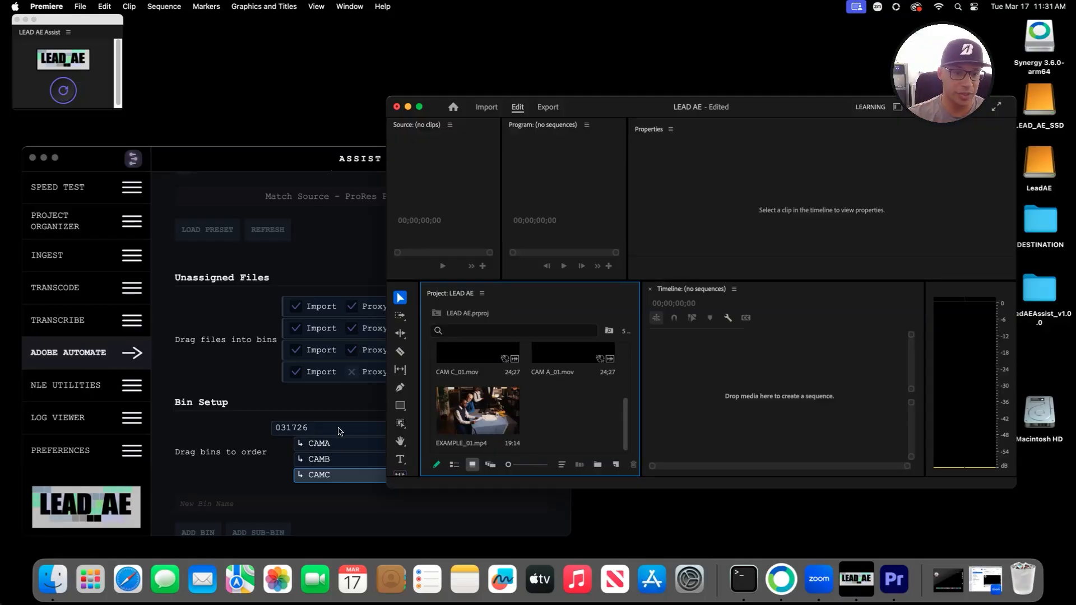
pyautogui.scroll(-5, 349, 415)
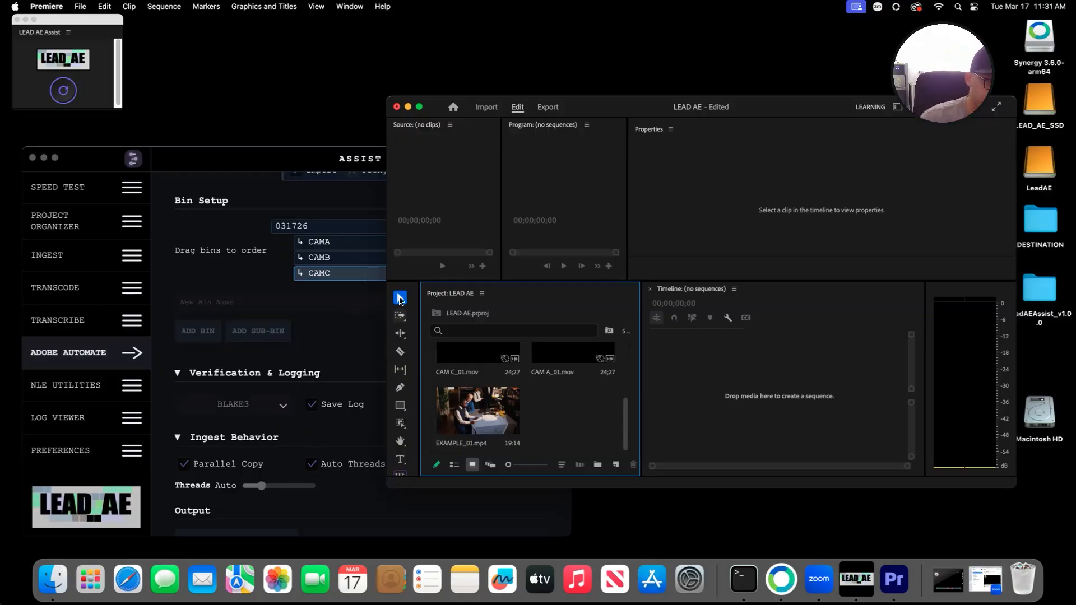
pyautogui.click(276, 158)
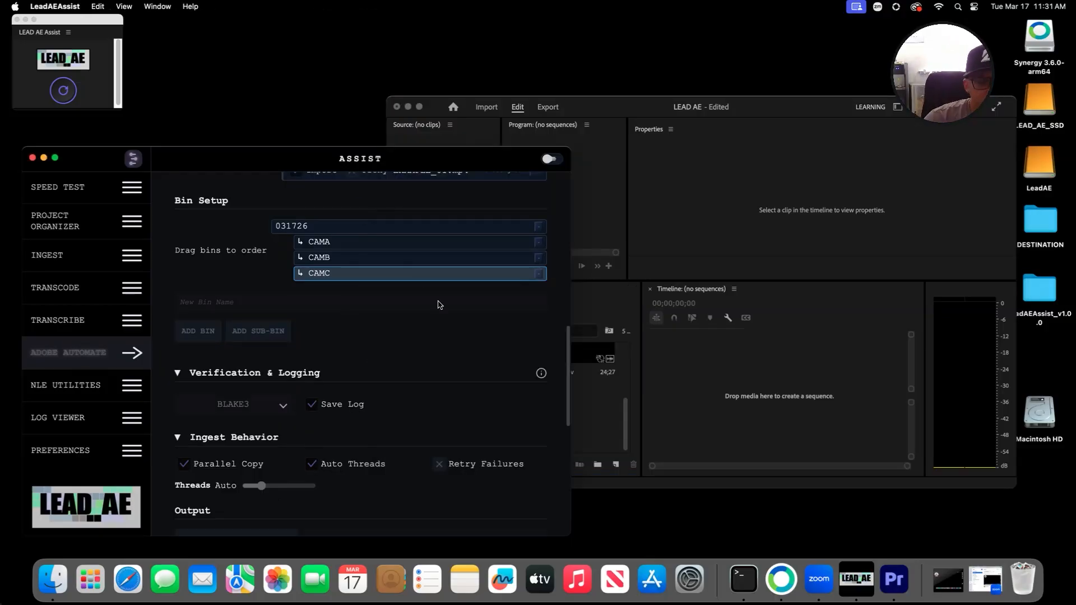
pyautogui.scroll(-10, 467, 396)
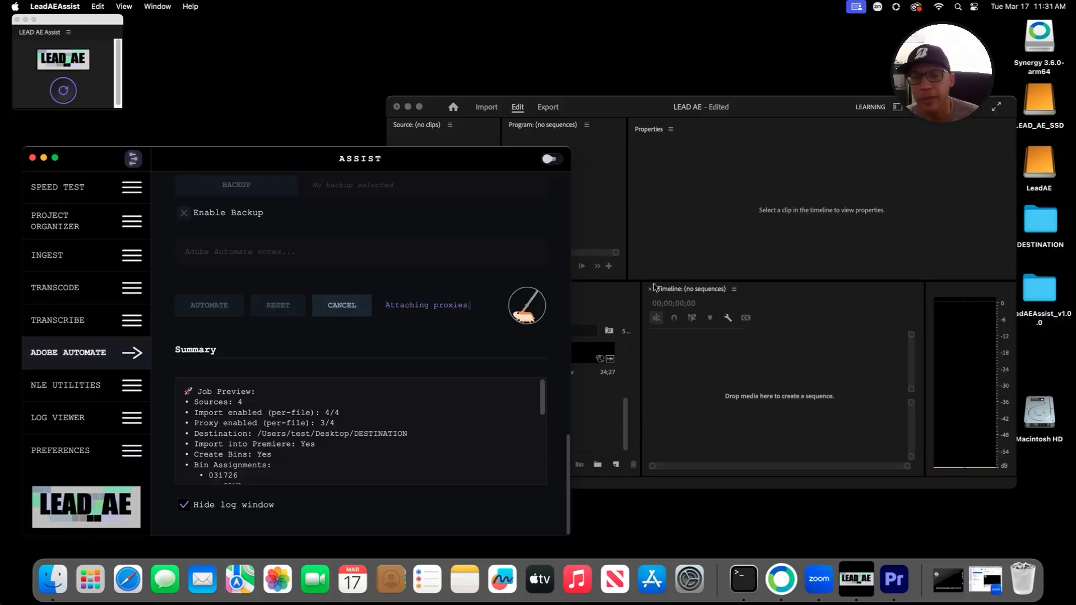
# Step: Place Premiere on the left and the Assist window on the right side
pyautogui.click(628, 293)
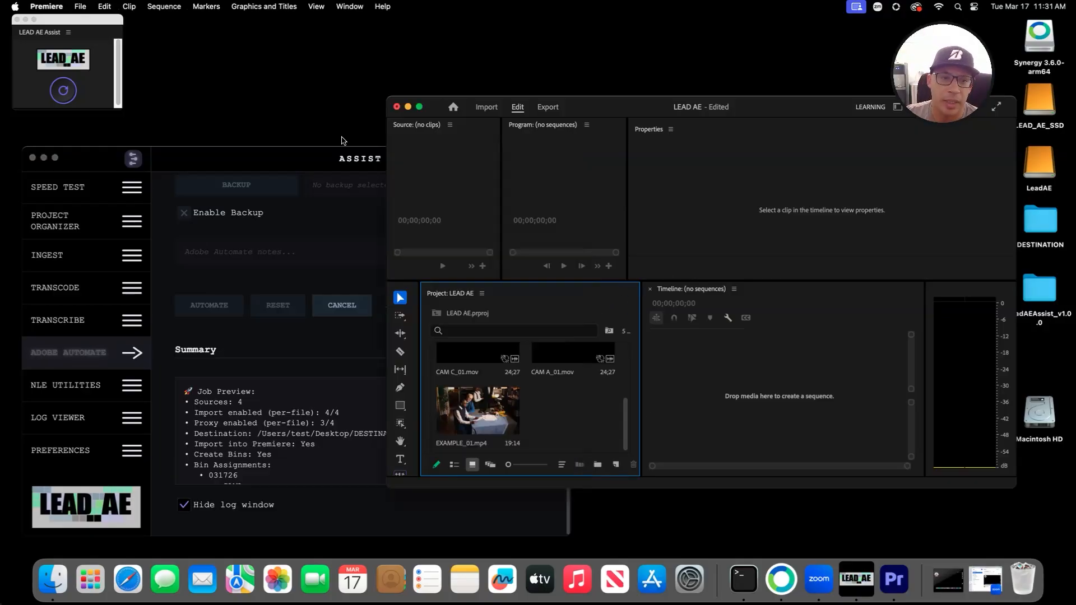
pyautogui.click(315, 150)
pyautogui.moveTo(630, 101); pyautogui.dragTo(658, 127)
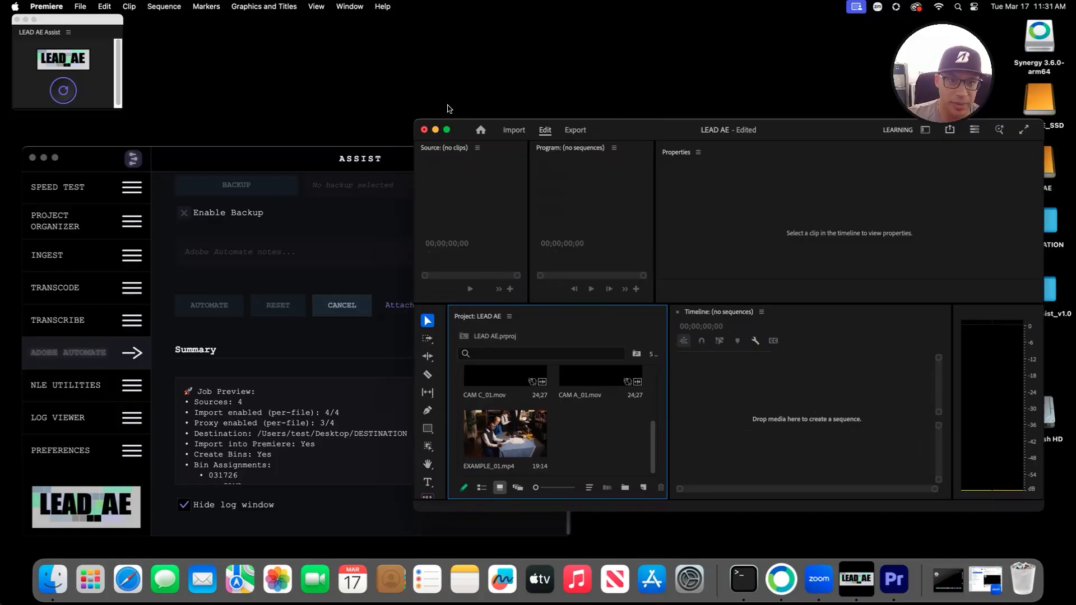
pyautogui.moveTo(624, 129); pyautogui.dragTo(211, 166)
pyautogui.moveTo(432, 150); pyautogui.dragTo(864, 121)
pyautogui.moveTo(420, 165); pyautogui.dragTo(432, 159)
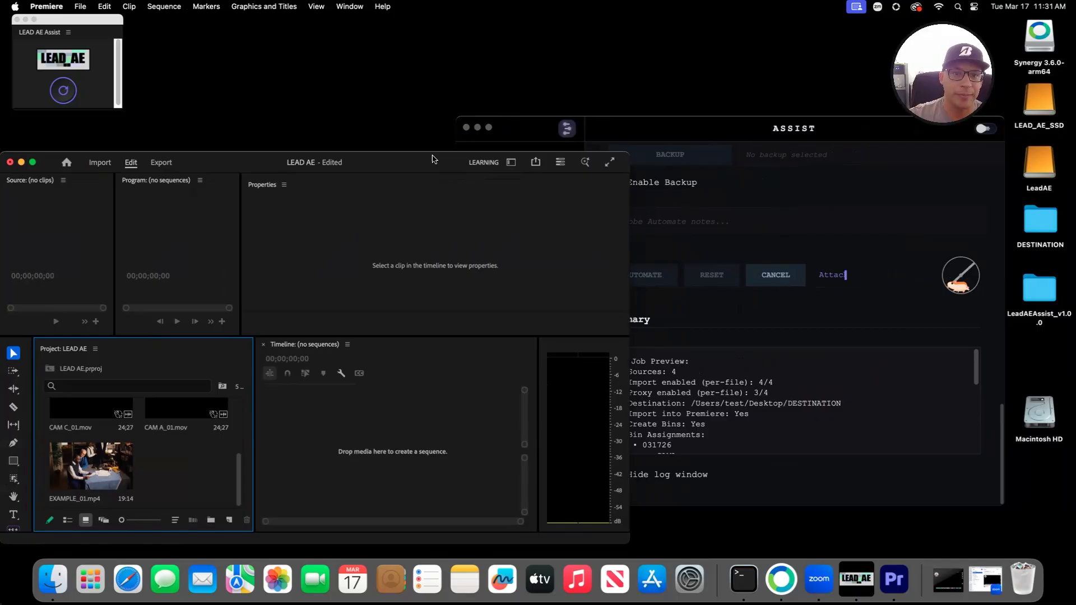
pyautogui.click(673, 129)
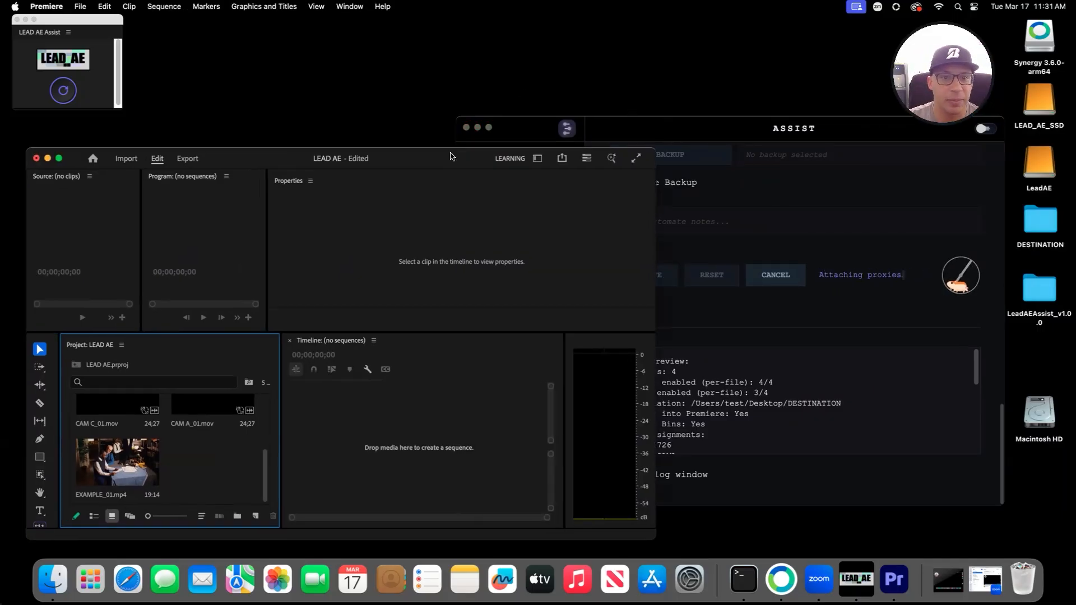
pyautogui.click(639, 116)
pyautogui.click(676, 133)
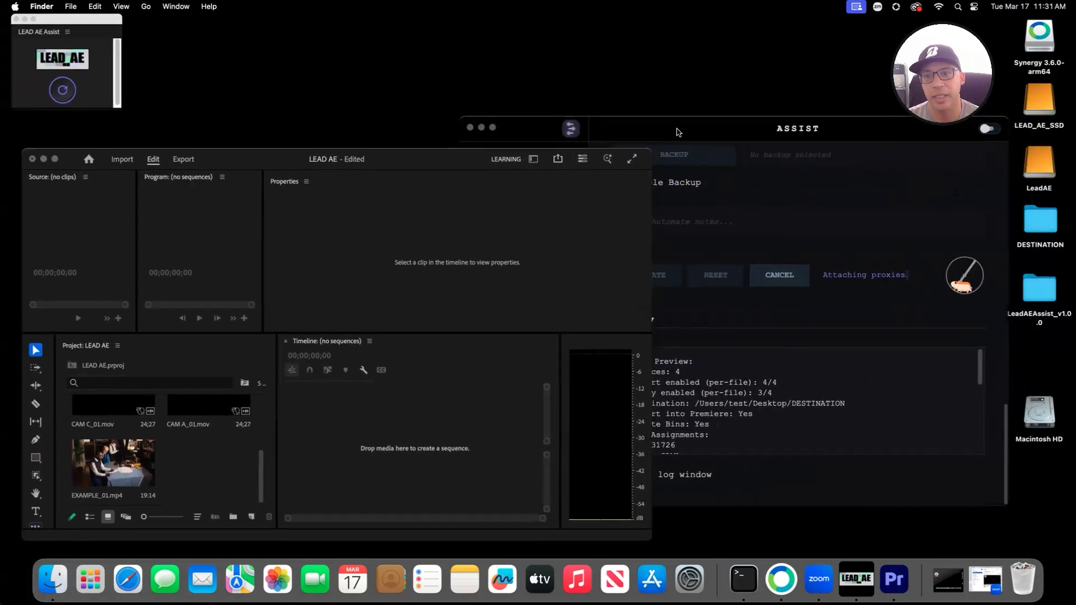
pyautogui.moveTo(677, 132); pyautogui.dragTo(678, 148)
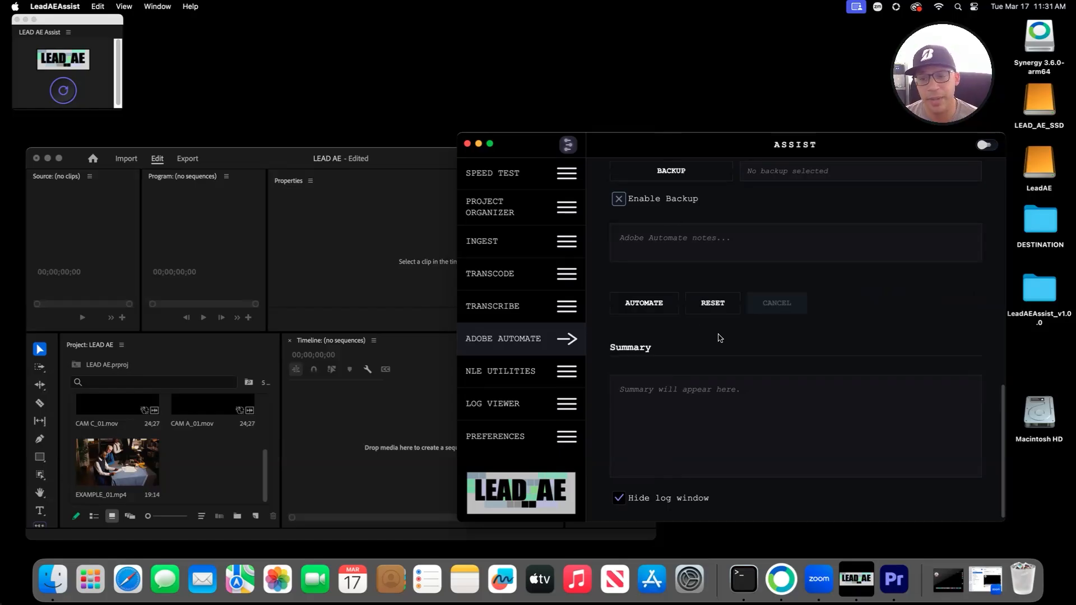
# Step: Delete every clip and bin from Premiere's LEAD AE Project panel
pyautogui.scroll(10, 785, 334)
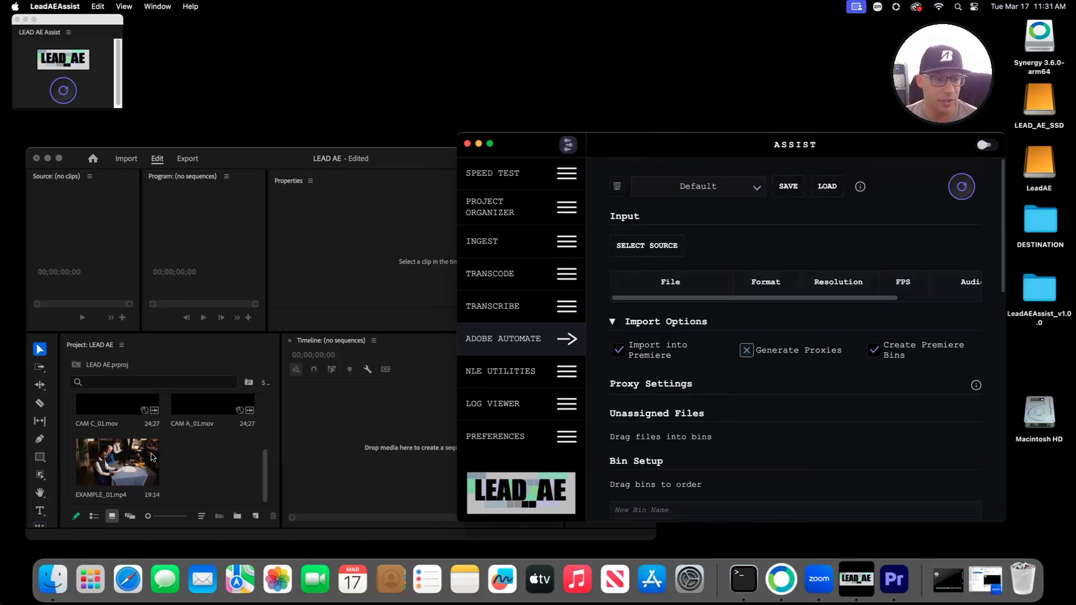
pyautogui.scroll(5, 144, 460)
pyautogui.click(191, 448)
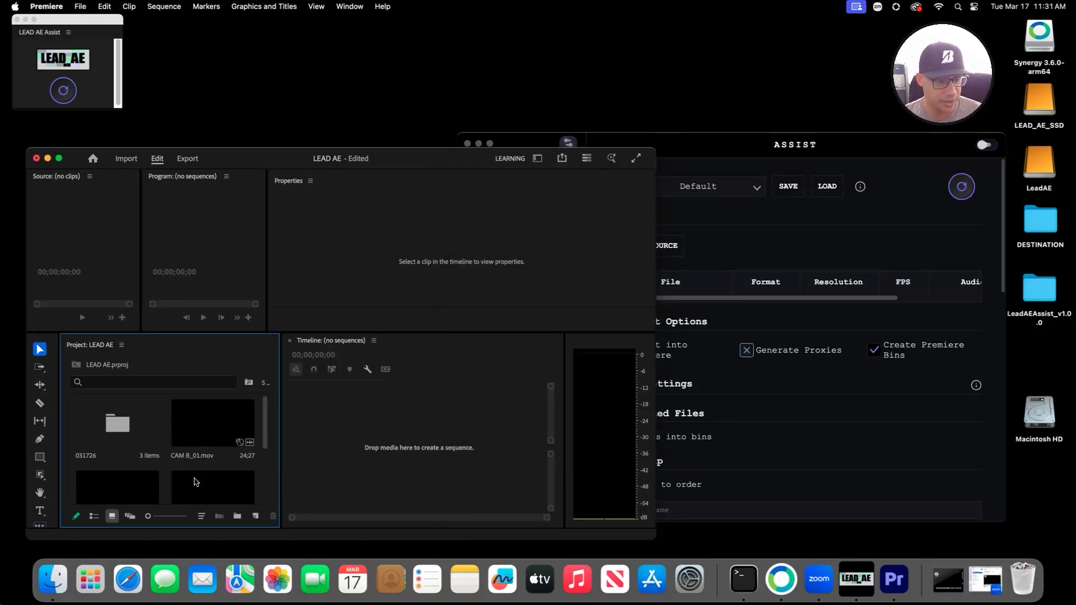
pyautogui.click(195, 477)
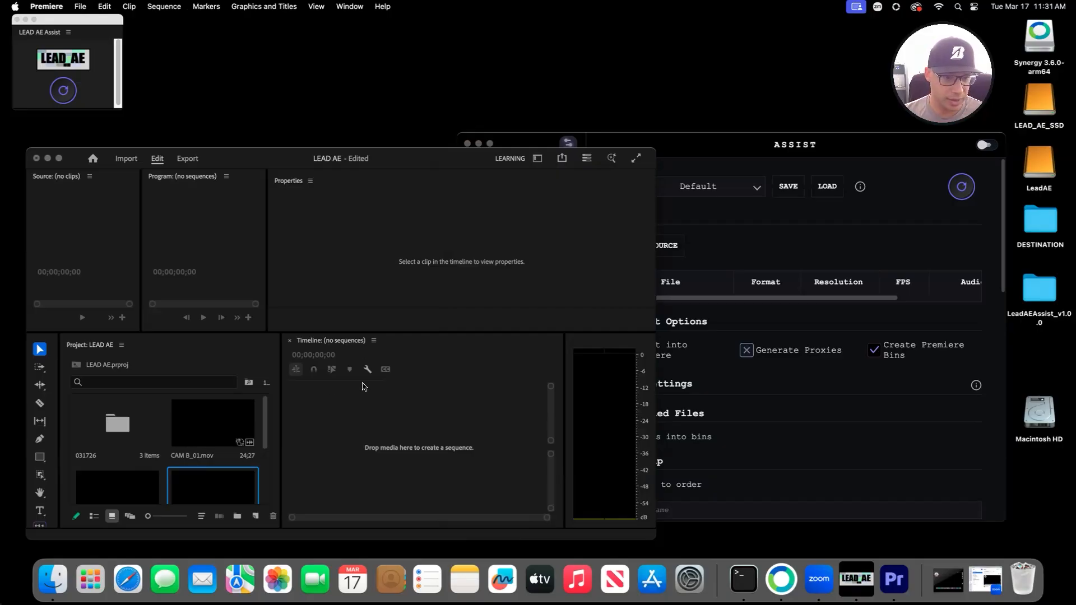
pyautogui.click(196, 472)
pyautogui.press('super+a')
pyautogui.press('Delete')
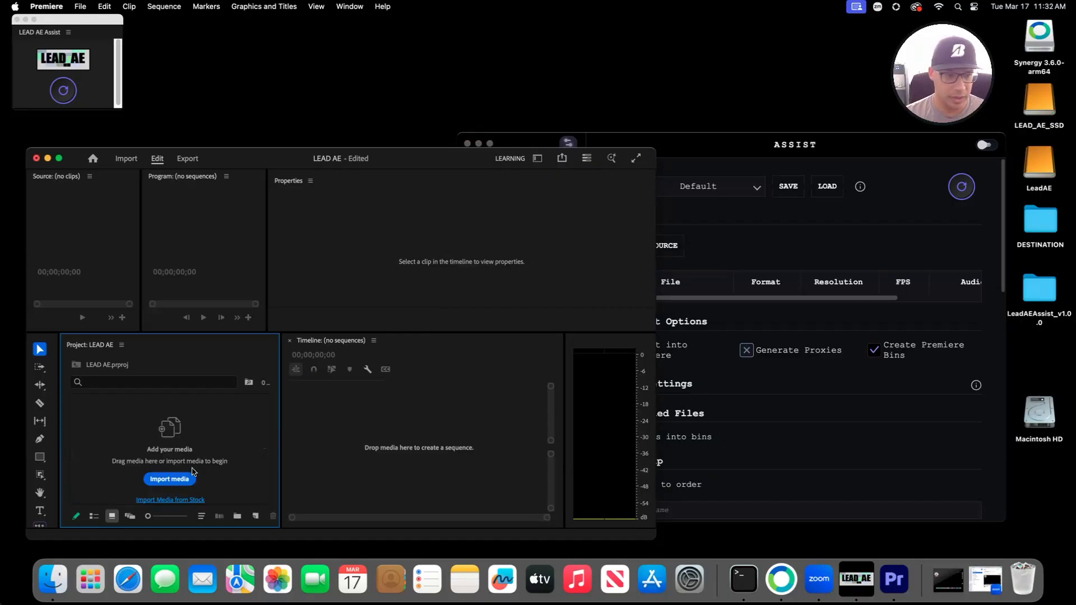
# Step: Re-enable Generate Proxies in Assist's Import Options and start choosing source clips
pyautogui.click(725, 177)
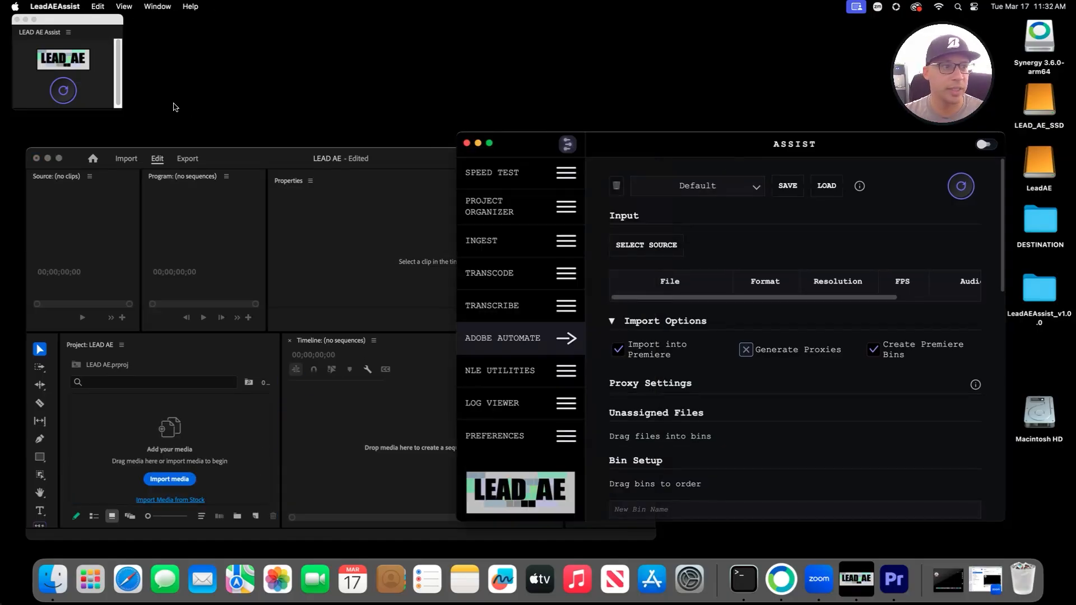
pyautogui.scroll(-3, 771, 425)
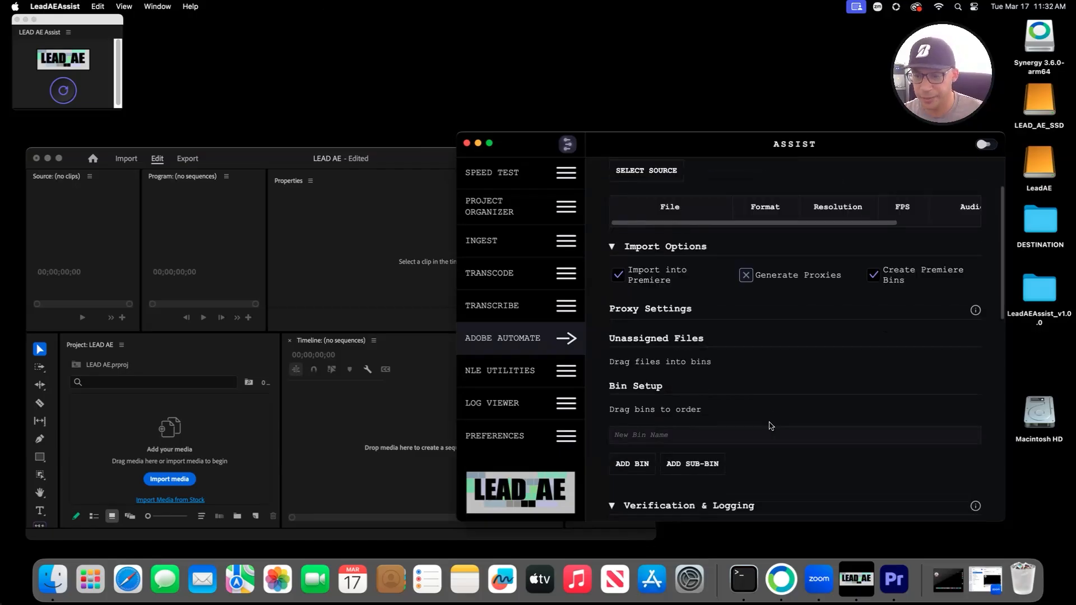
pyautogui.click(754, 192)
pyautogui.click(753, 215)
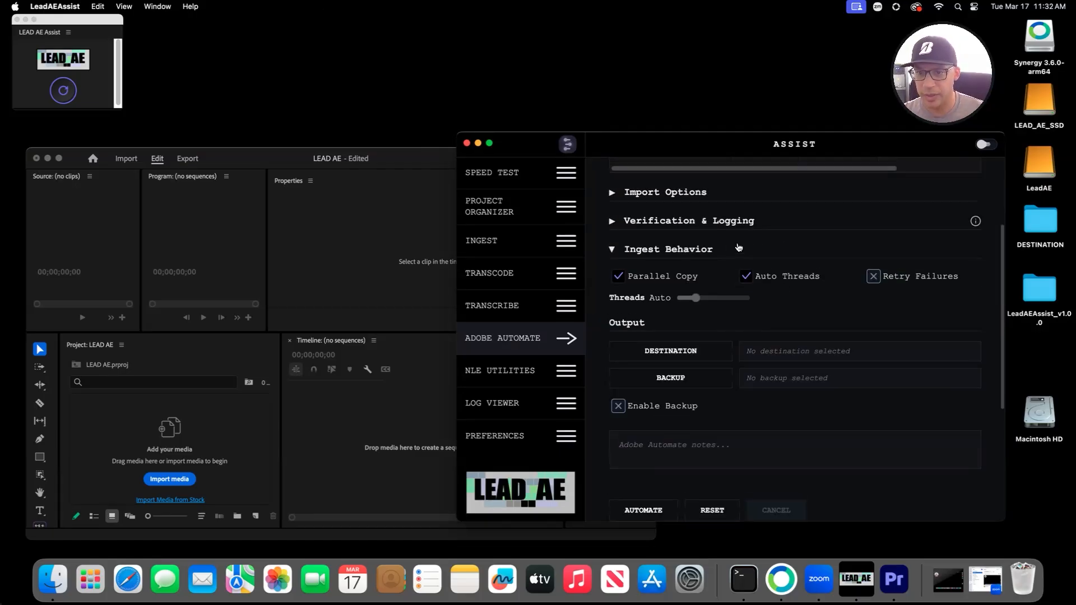
pyautogui.scroll(2, 675, 275)
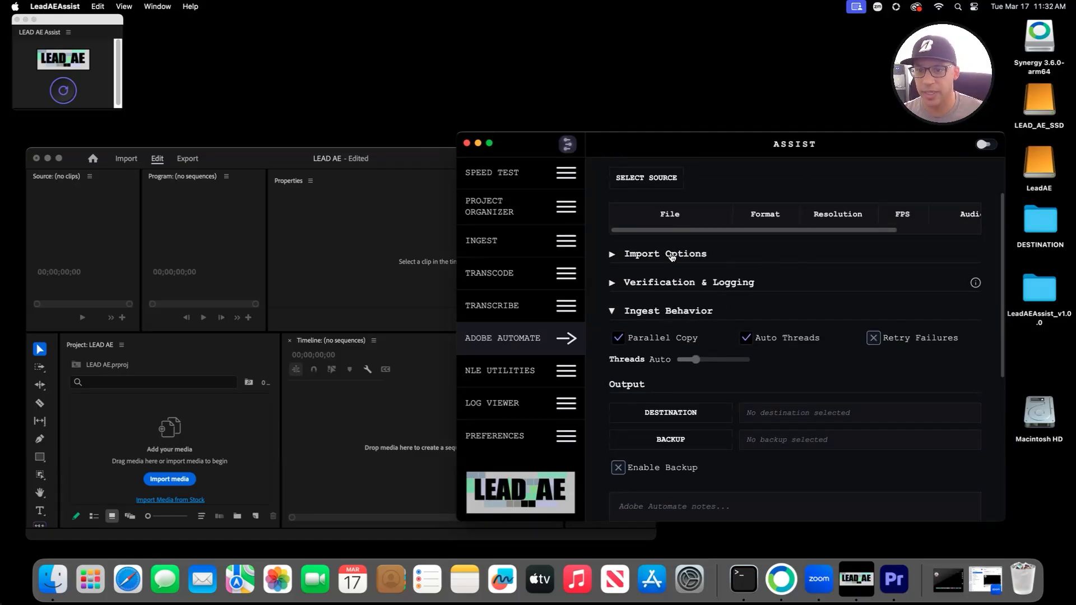
pyautogui.click(672, 255)
pyautogui.click(746, 283)
pyautogui.scroll(2, 728, 275)
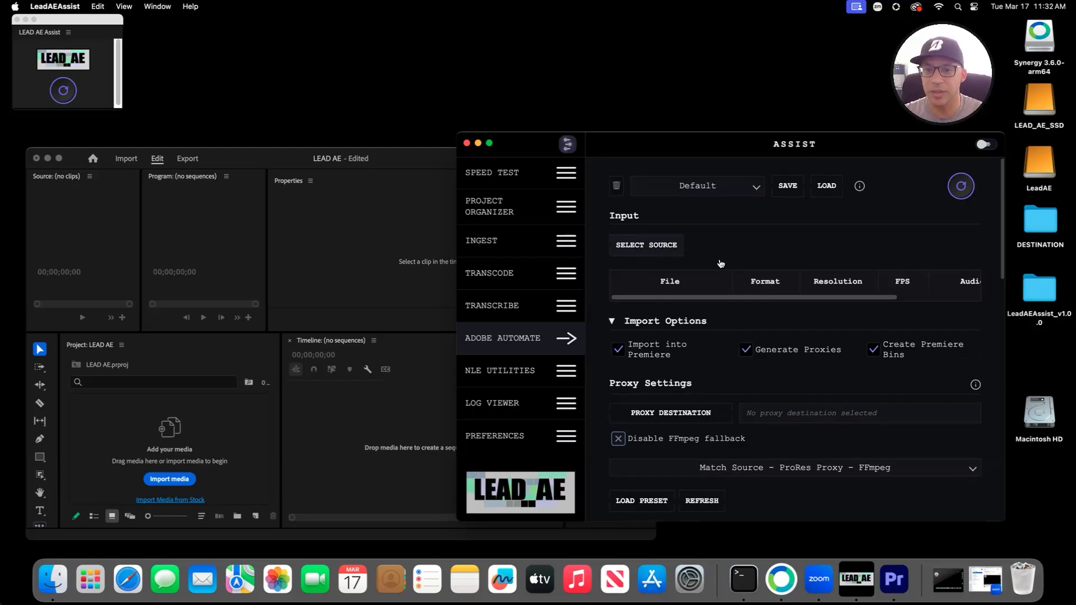
pyautogui.click(646, 245)
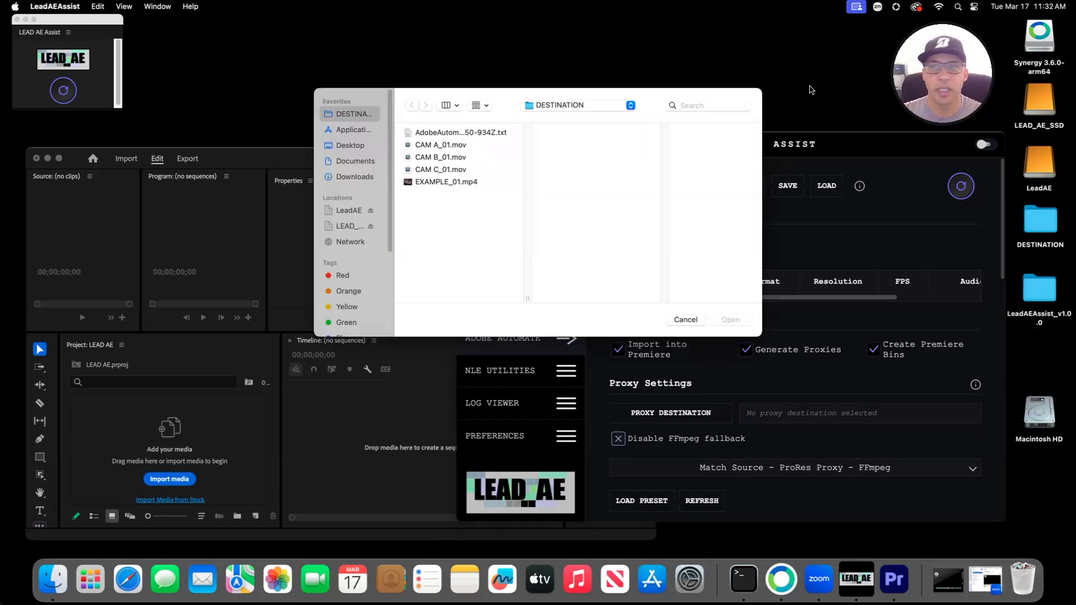
# Step: In Finder, trash the five files in DESTINATION and the Proxies folder on LEAD_AE_SSD
pyautogui.click(53, 579)
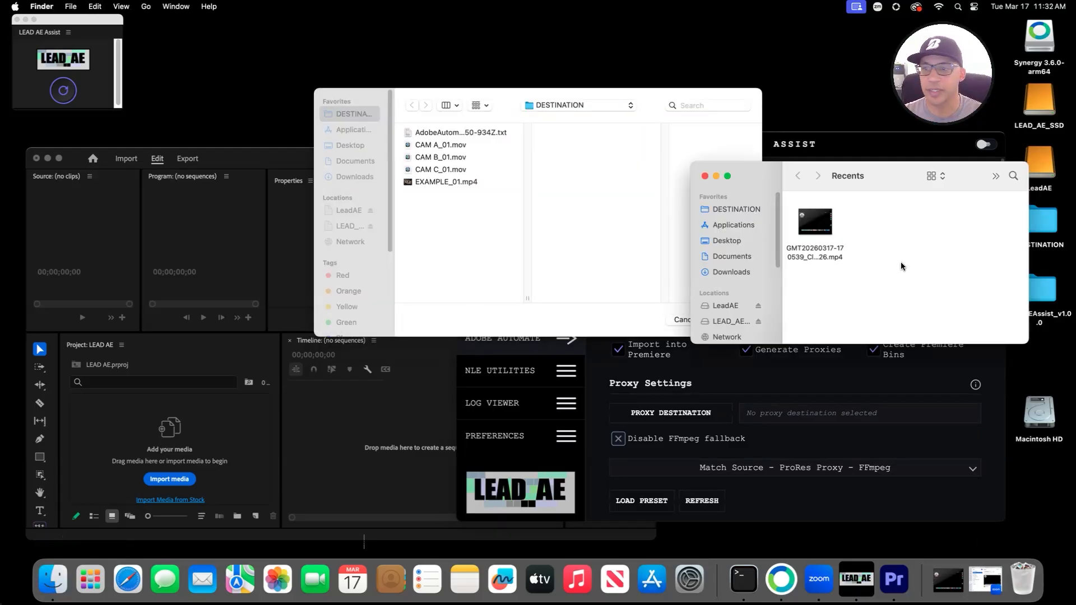
pyautogui.click(719, 210)
pyautogui.moveTo(877, 303); pyautogui.dragTo(818, 201)
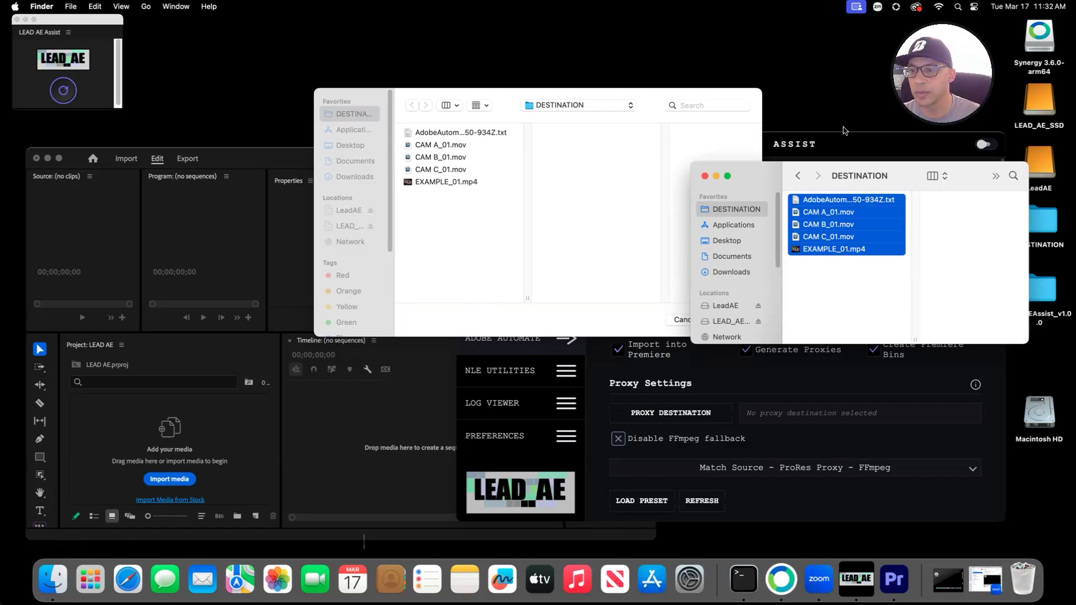
pyautogui.rightClick(799, 208)
pyautogui.click(852, 259)
pyautogui.click(728, 321)
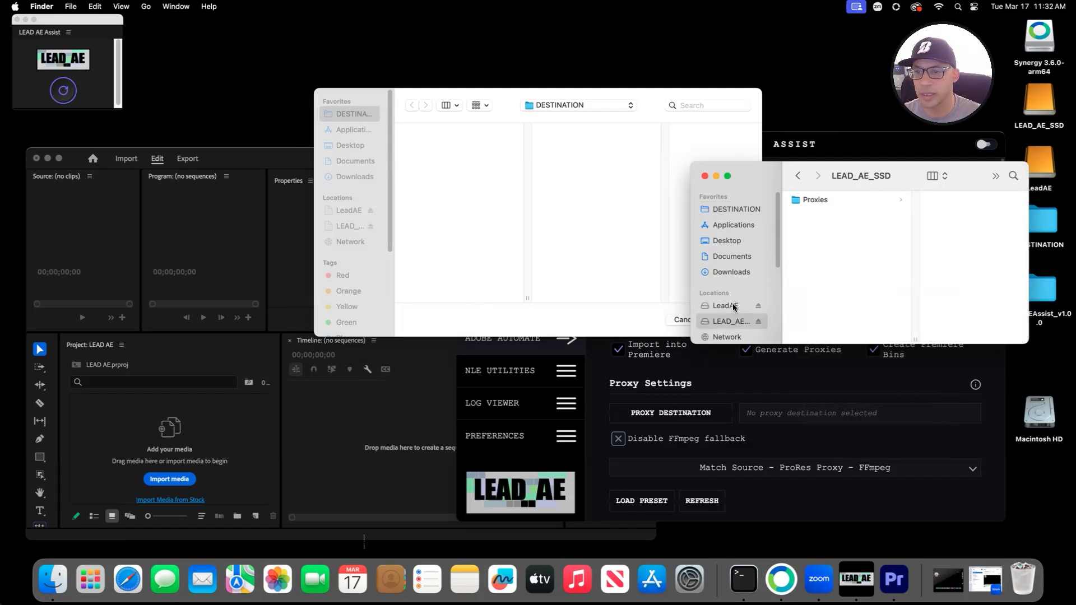
pyautogui.click(726, 305)
pyautogui.click(729, 322)
pyautogui.rightClick(810, 200)
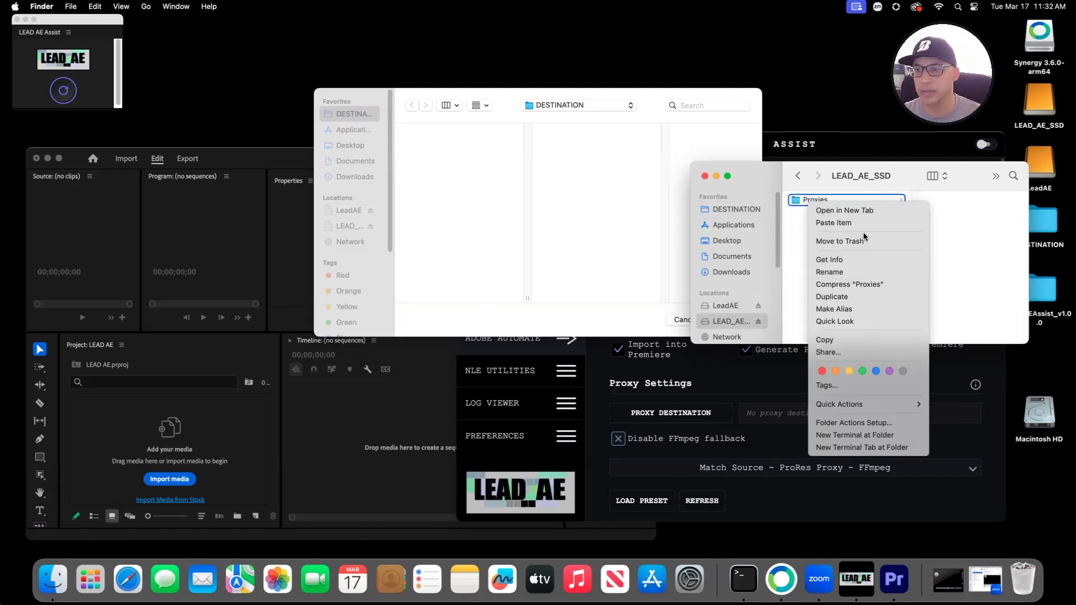
pyautogui.click(840, 241)
pyautogui.click(706, 177)
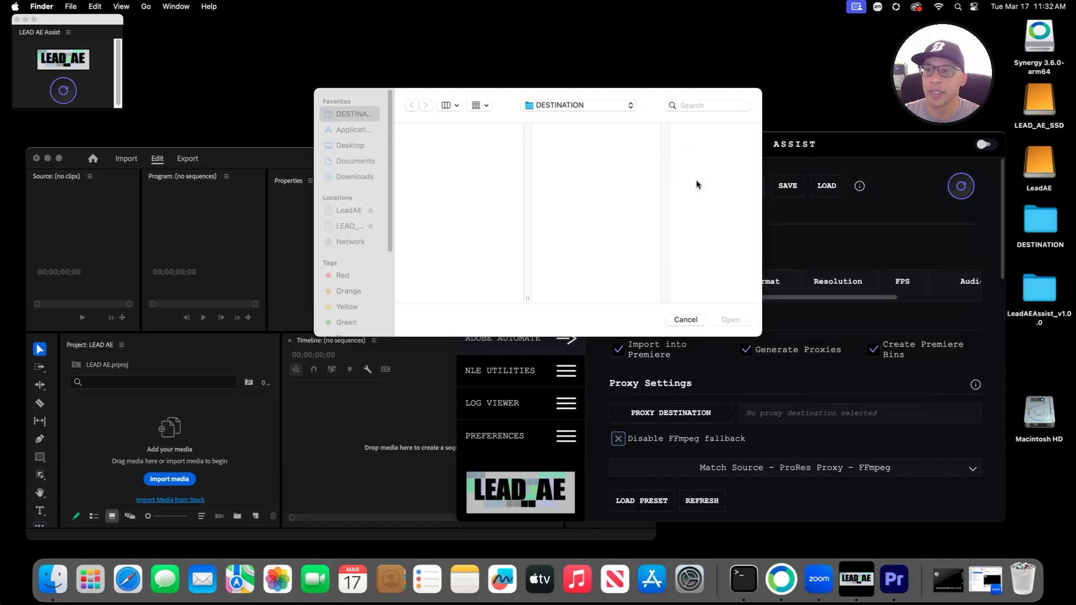
# Step: Choose the four test clips in the LeadAE drive's TEST folder as the source
pyautogui.moveTo(408, 90); pyautogui.dragTo(299, 200)
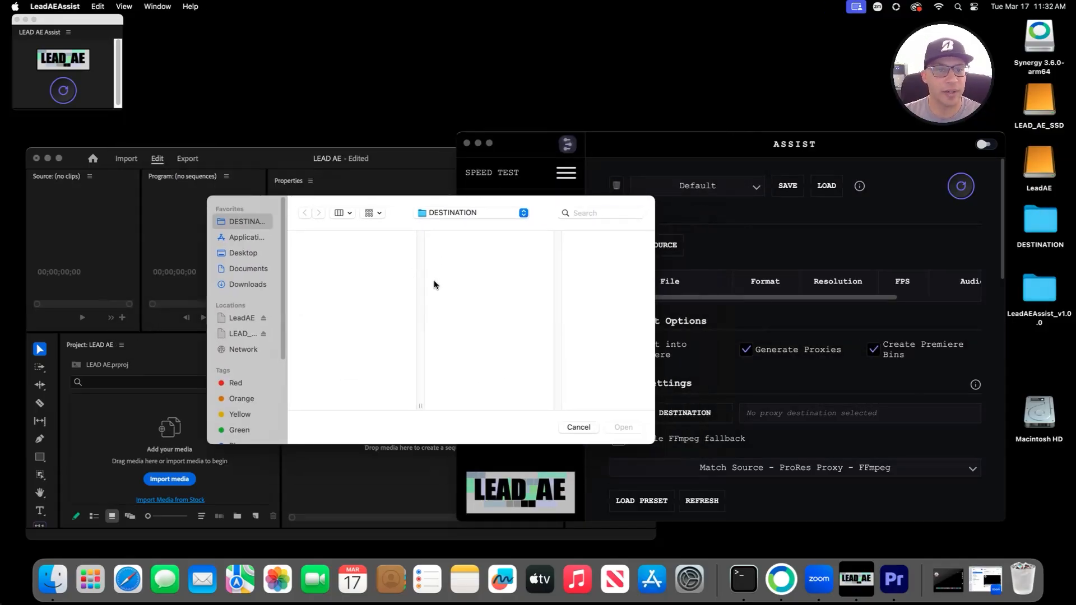
pyautogui.click(240, 318)
pyautogui.click(314, 240)
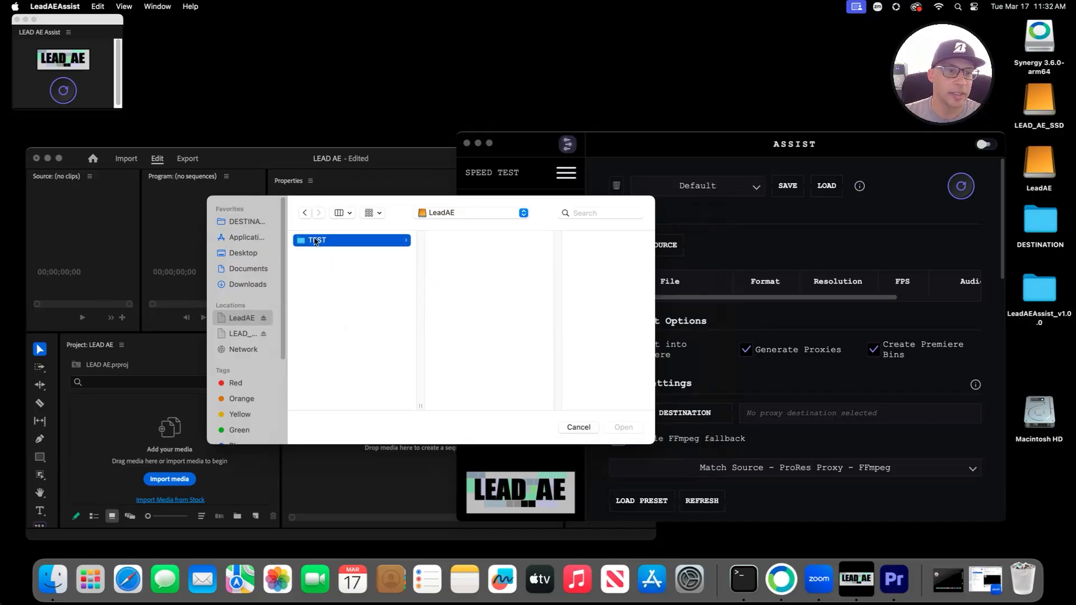
pyautogui.click(460, 240)
pyautogui.moveTo(543, 314); pyautogui.dragTo(623, 241)
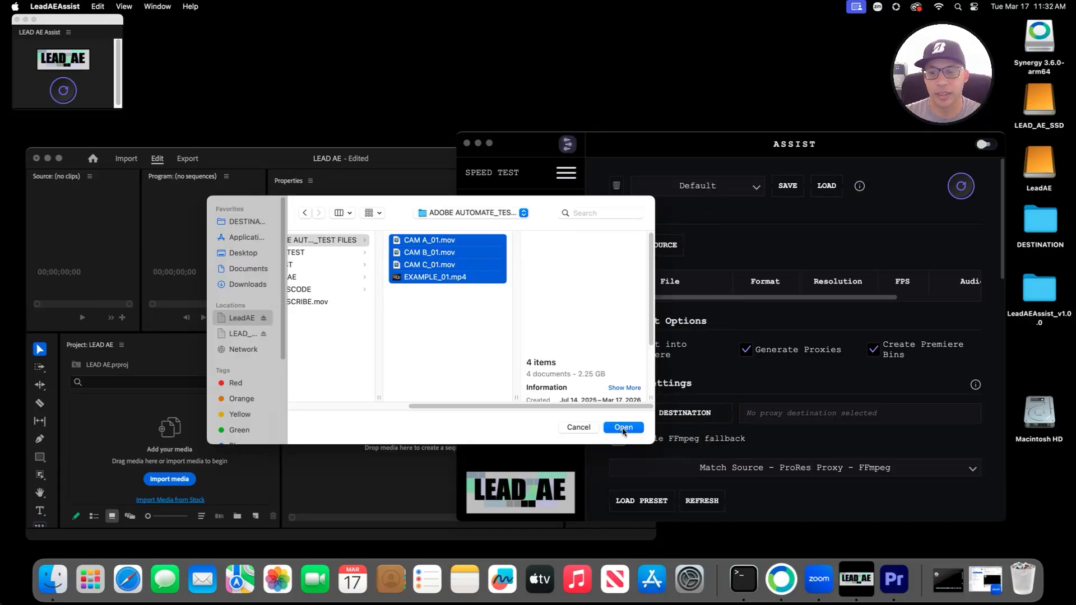
pyautogui.click(623, 428)
# Step: Set the proxy destination to the LEAD_AE_SSD drive
pyautogui.moveTo(637, 152); pyautogui.dragTo(518, 118)
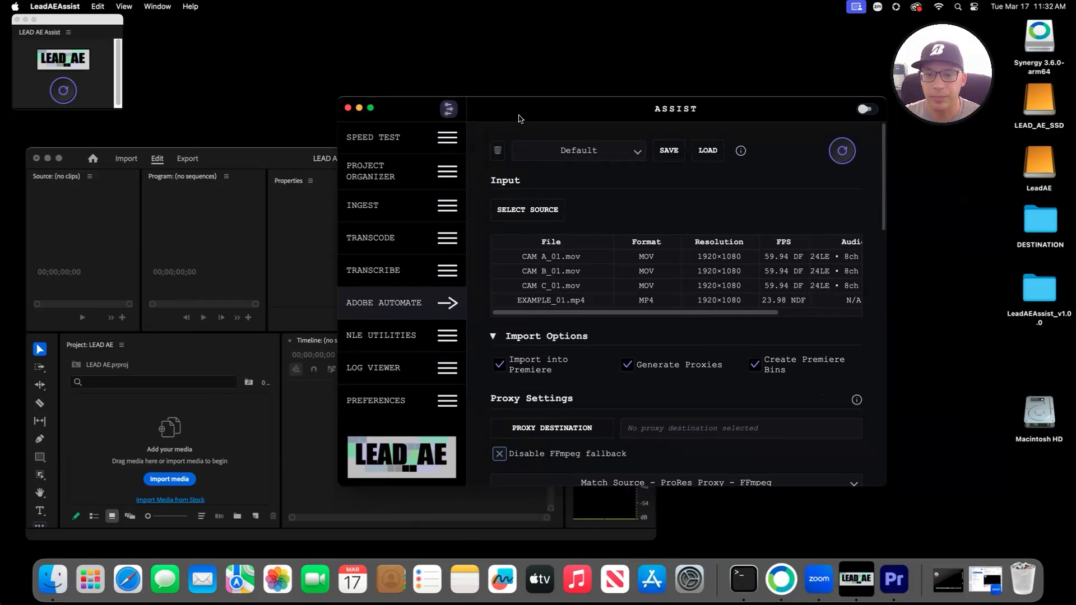
pyautogui.scroll(-5, 628, 428)
pyautogui.click(566, 294)
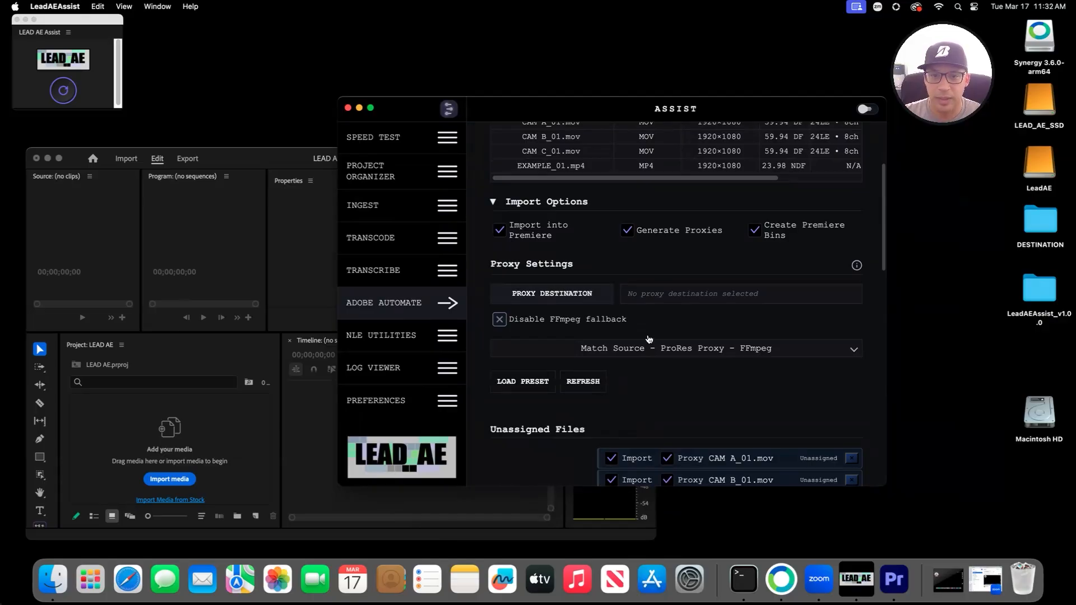
pyautogui.click(350, 226)
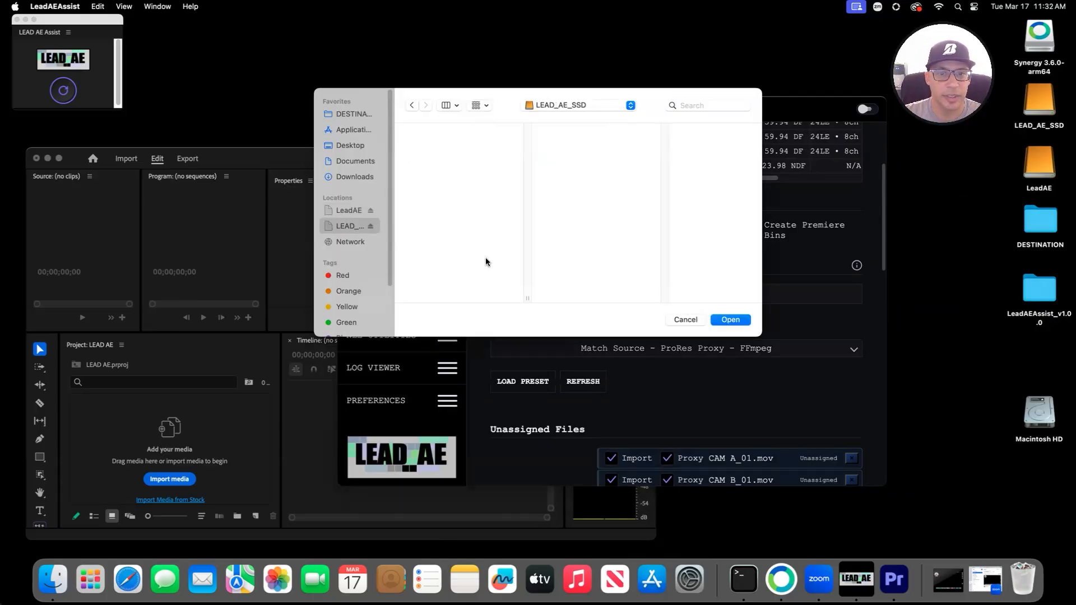
pyautogui.click(735, 321)
# Step: Set the output destination to the DESTINATION folder and turn off the proxy for EXAMPLE_01.mp4
pyautogui.scroll(-5, 618, 367)
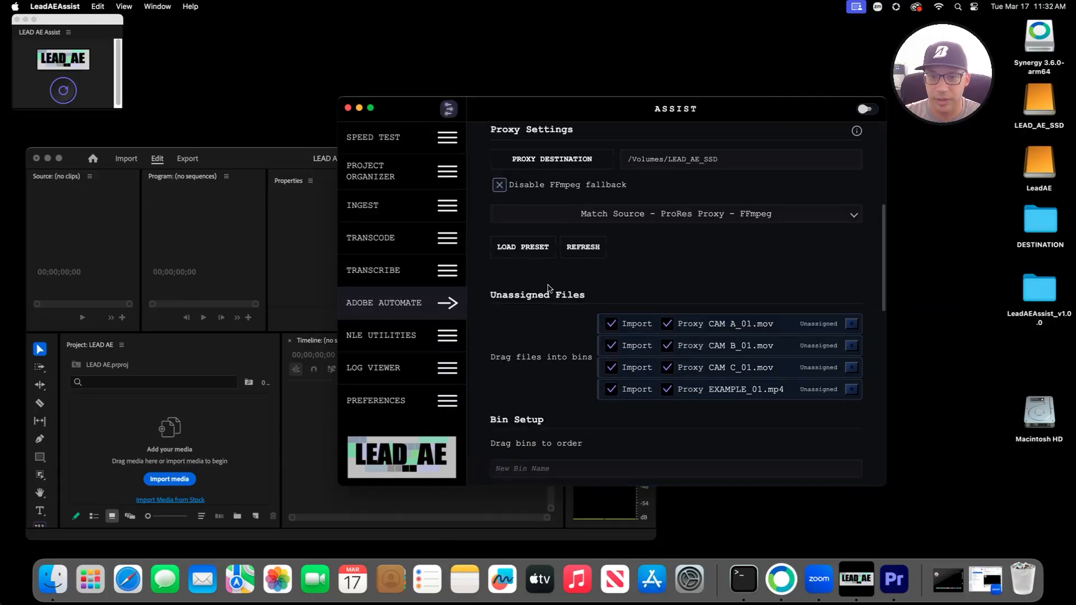
pyautogui.scroll(-10, 622, 275)
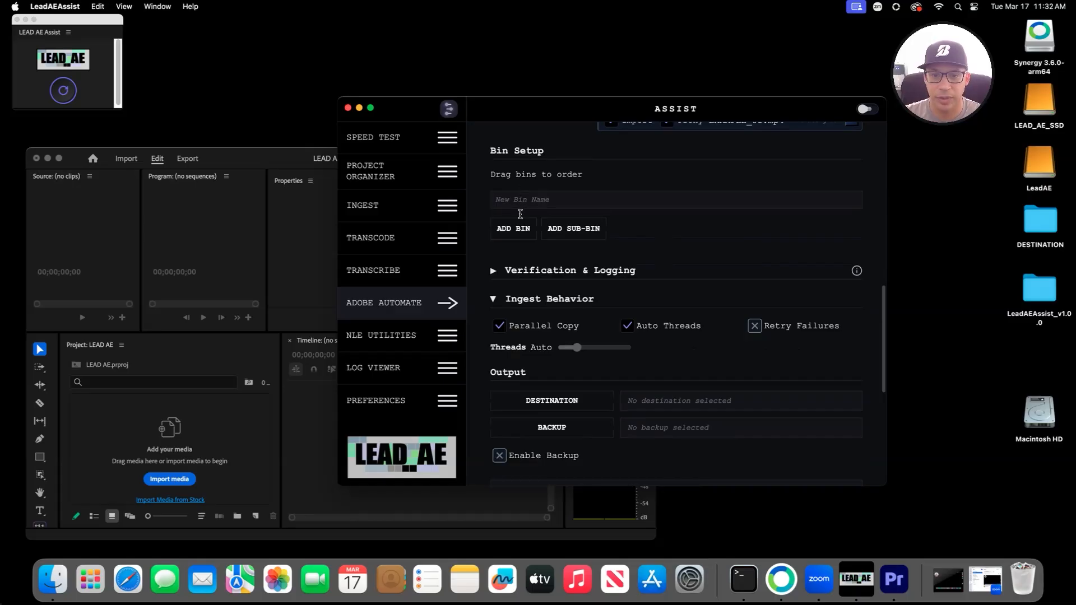
pyautogui.click(564, 407)
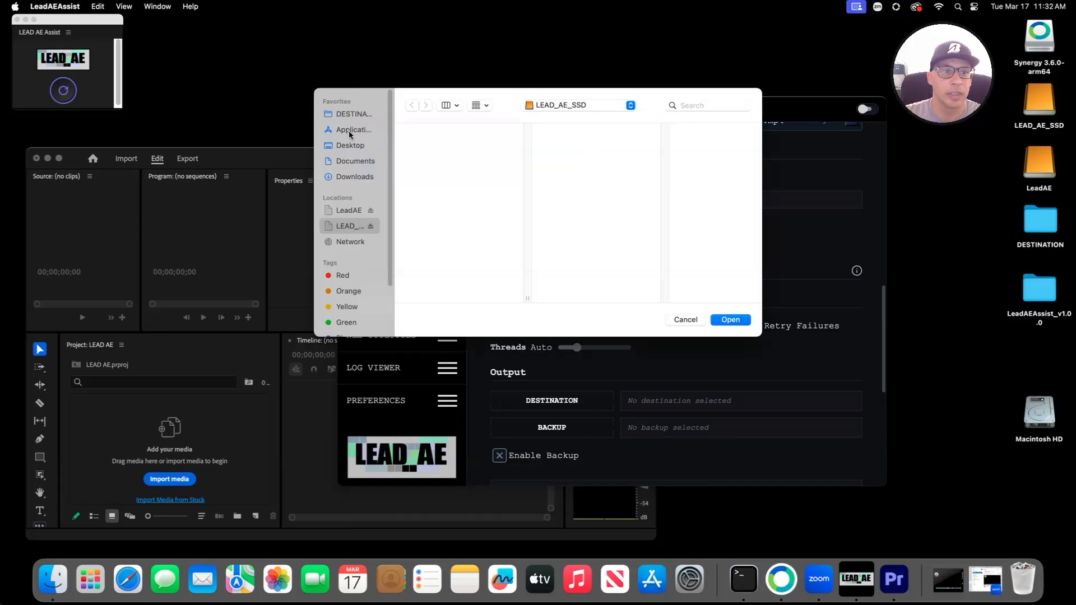
pyautogui.click(347, 115)
pyautogui.click(731, 320)
pyautogui.scroll(7, 684, 303)
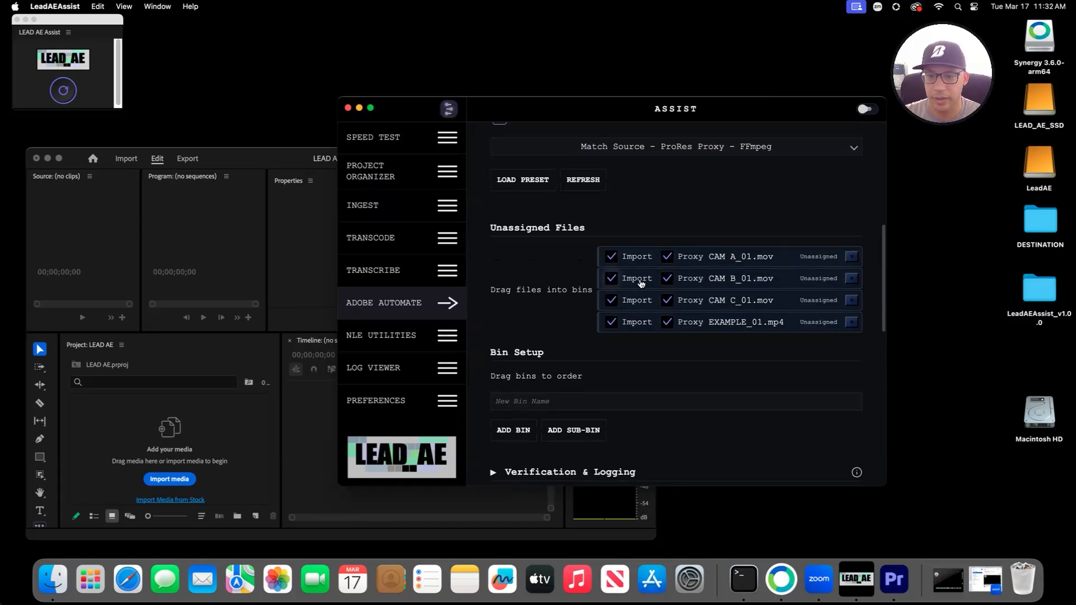
pyautogui.click(668, 323)
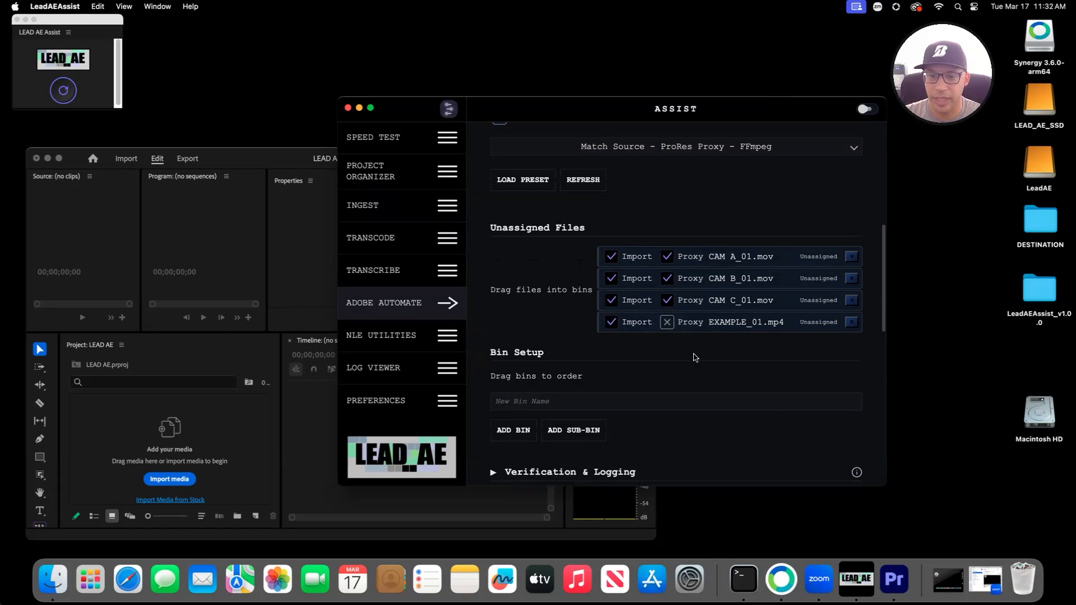
# Step: Create bin 031726 containing sub-bins CAMA, CAMB and CAMC
pyautogui.click(550, 407)
pyautogui.write('031')
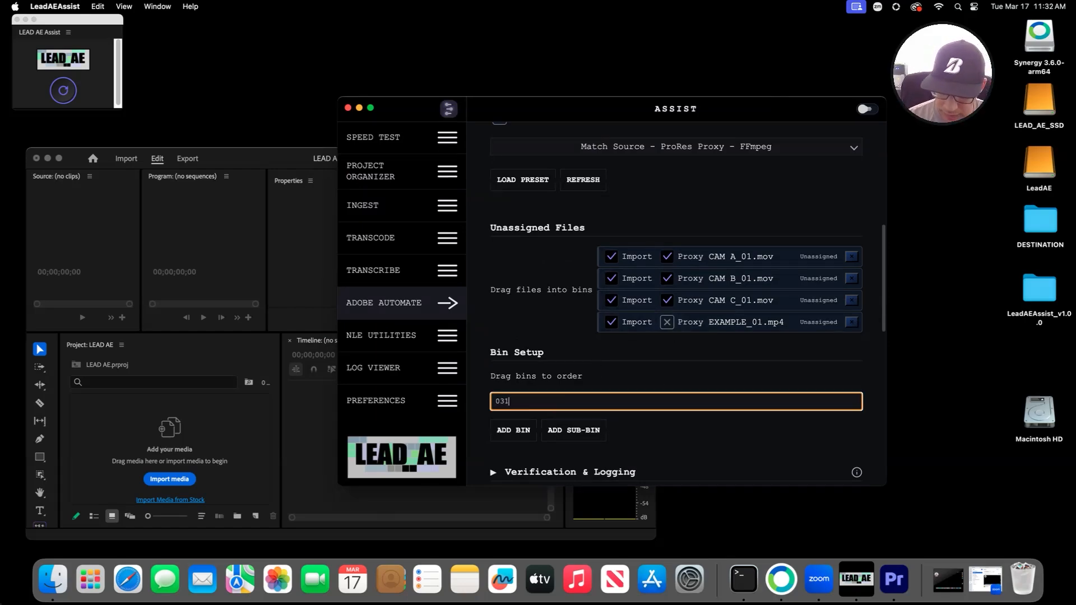
pyautogui.write('726')
pyautogui.press('Return')
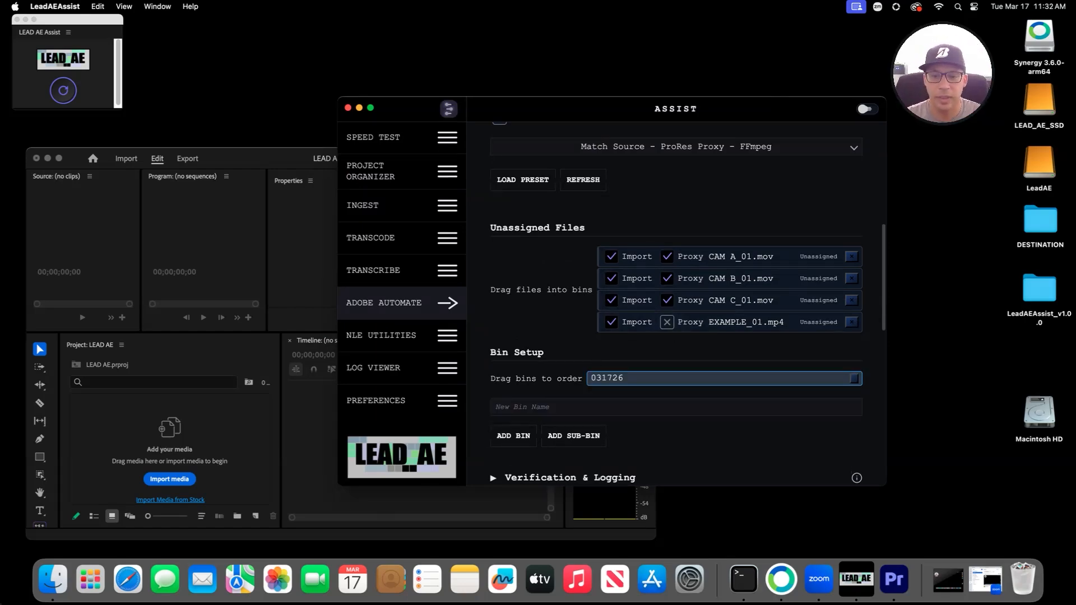
pyautogui.write('c')
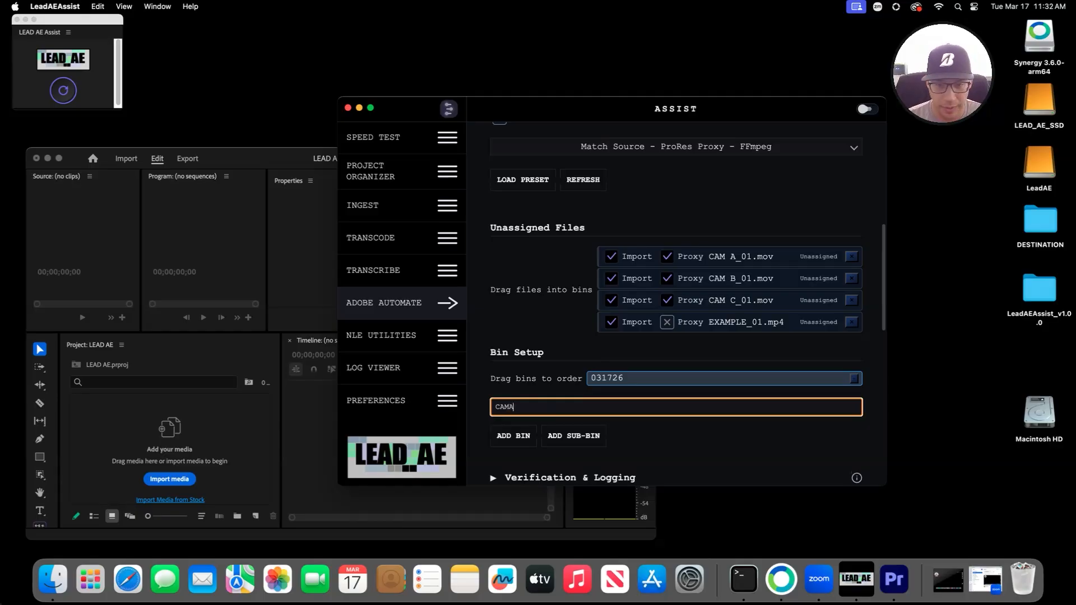
pyautogui.click(574, 436)
pyautogui.click(622, 378)
pyautogui.click(588, 422)
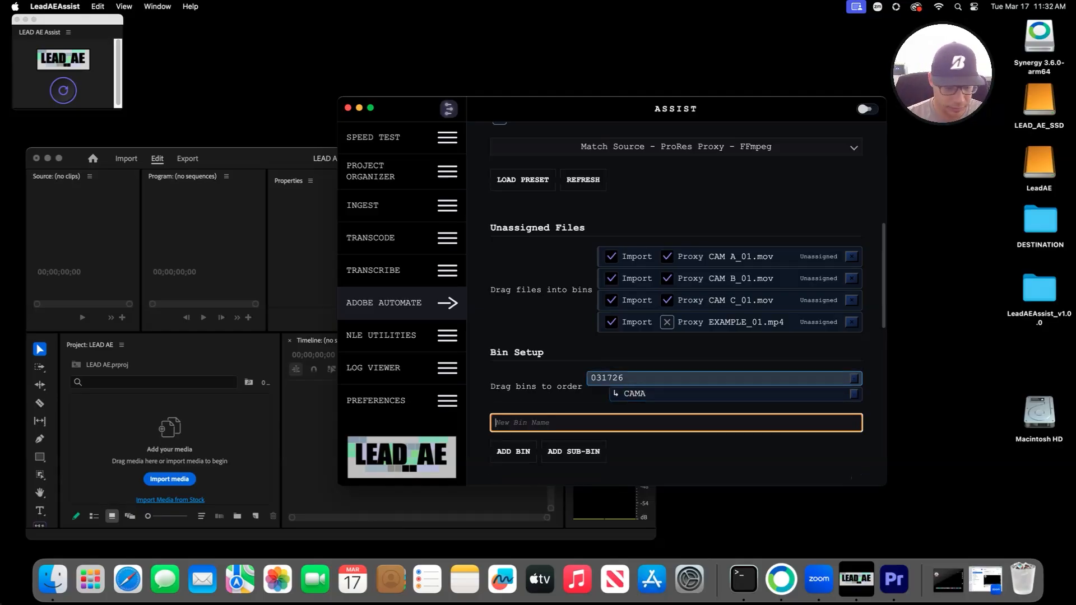
pyautogui.write('CAMB')
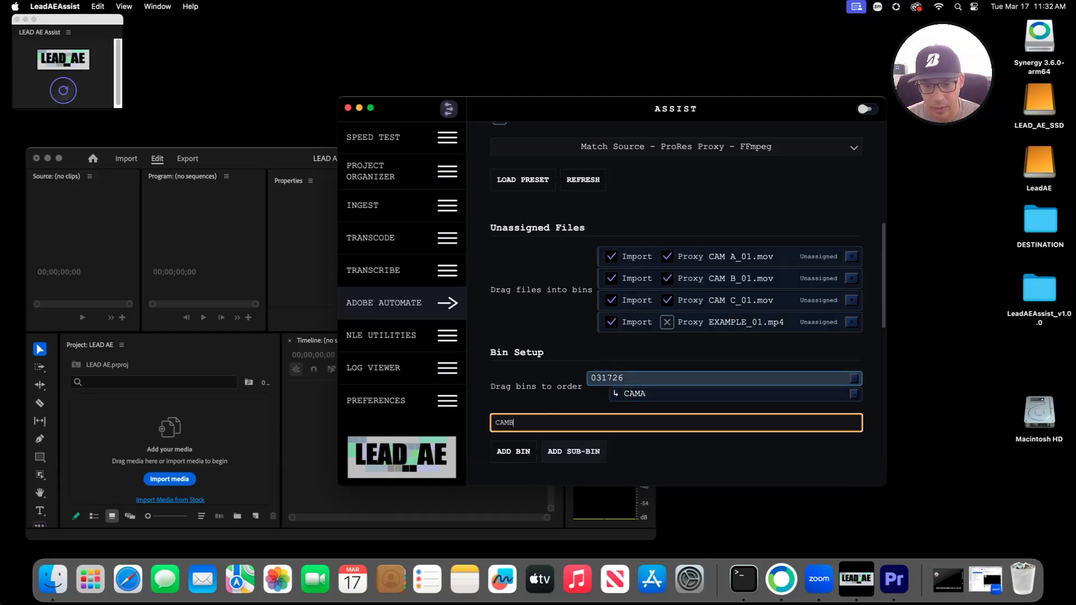
pyautogui.click(574, 452)
pyautogui.click(623, 379)
pyautogui.click(589, 438)
pyautogui.write('C')
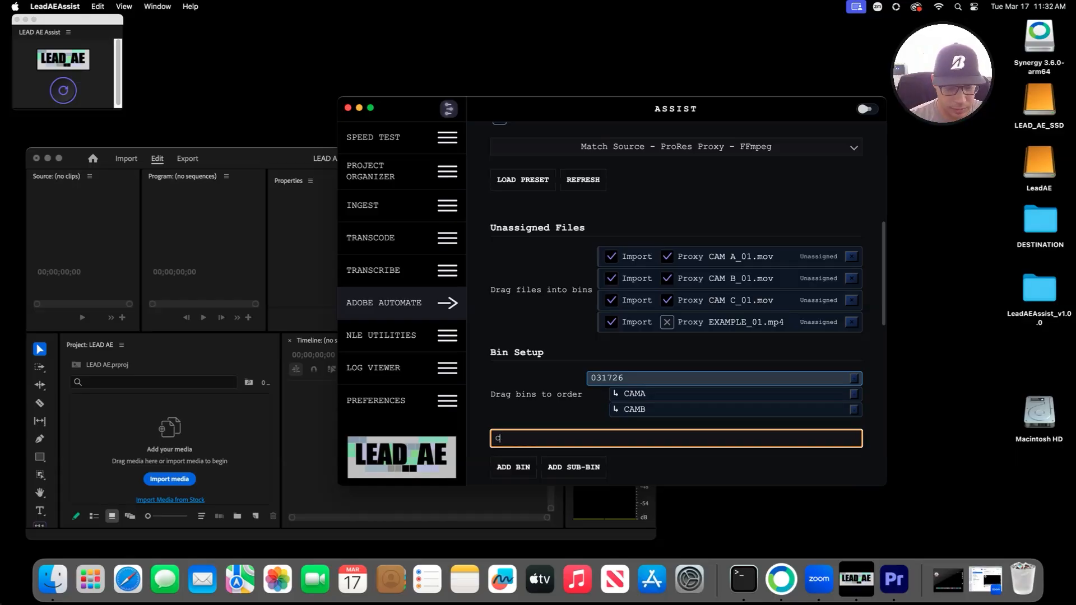
pyautogui.write('AMC')
pyautogui.click(574, 467)
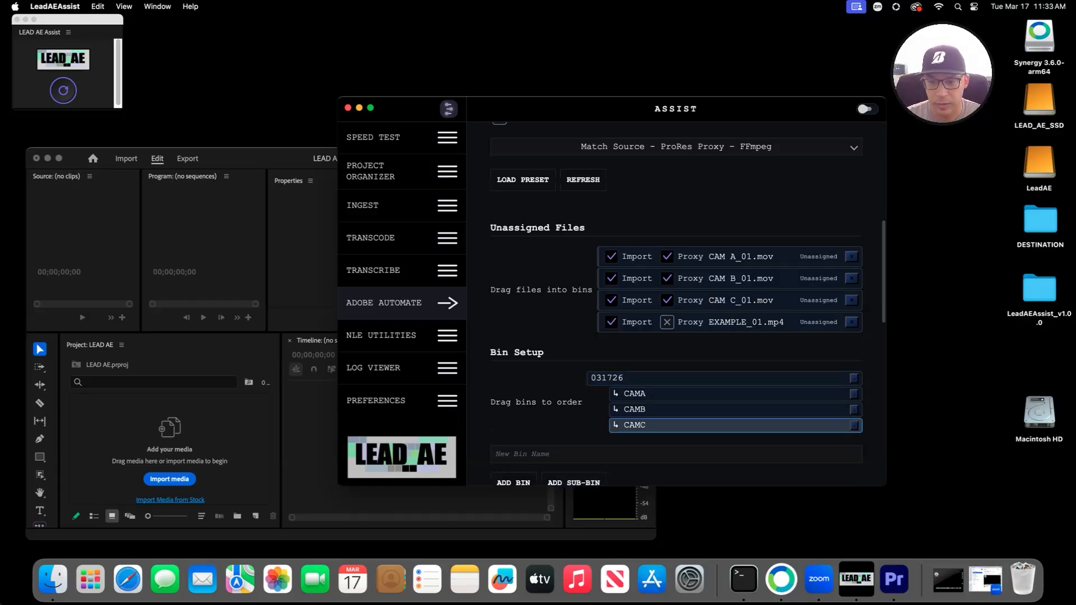
# Step: Assign Proxy CAM A_01, B_01 and C_01.mov to the CAMA, CAMB and CAMC bins, then switch to Premiere
pyautogui.moveTo(723, 256); pyautogui.dragTo(701, 396)
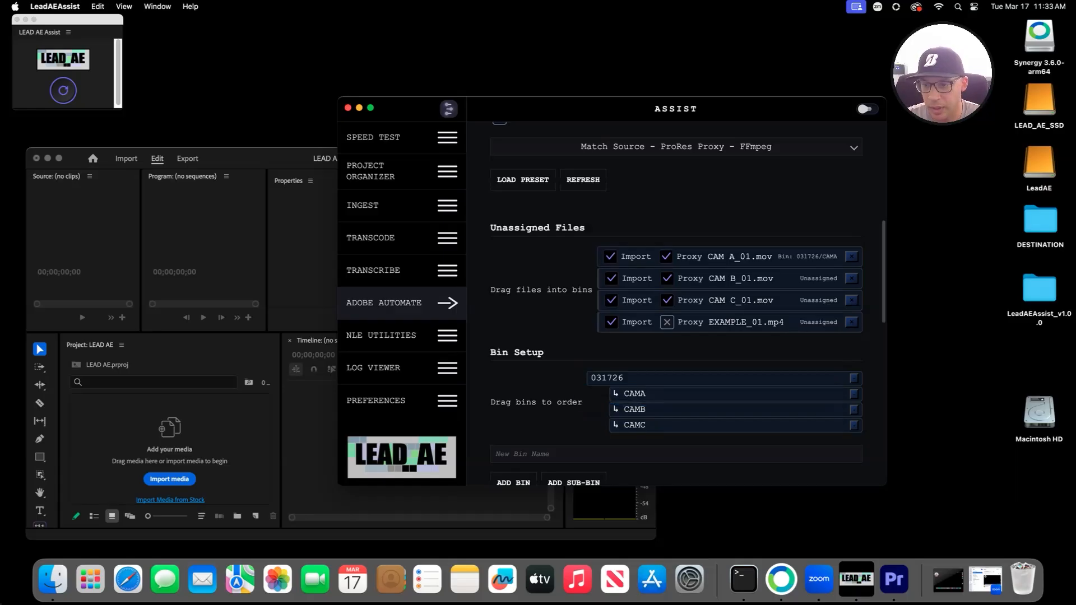
pyautogui.moveTo(723, 278); pyautogui.dragTo(701, 409)
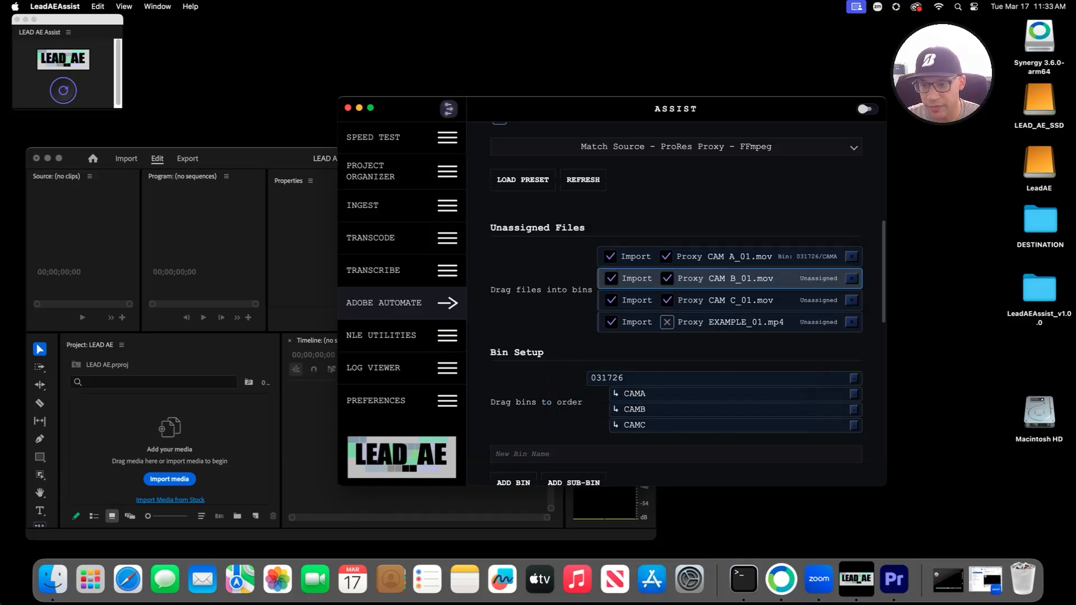
pyautogui.moveTo(723, 300); pyautogui.dragTo(701, 425)
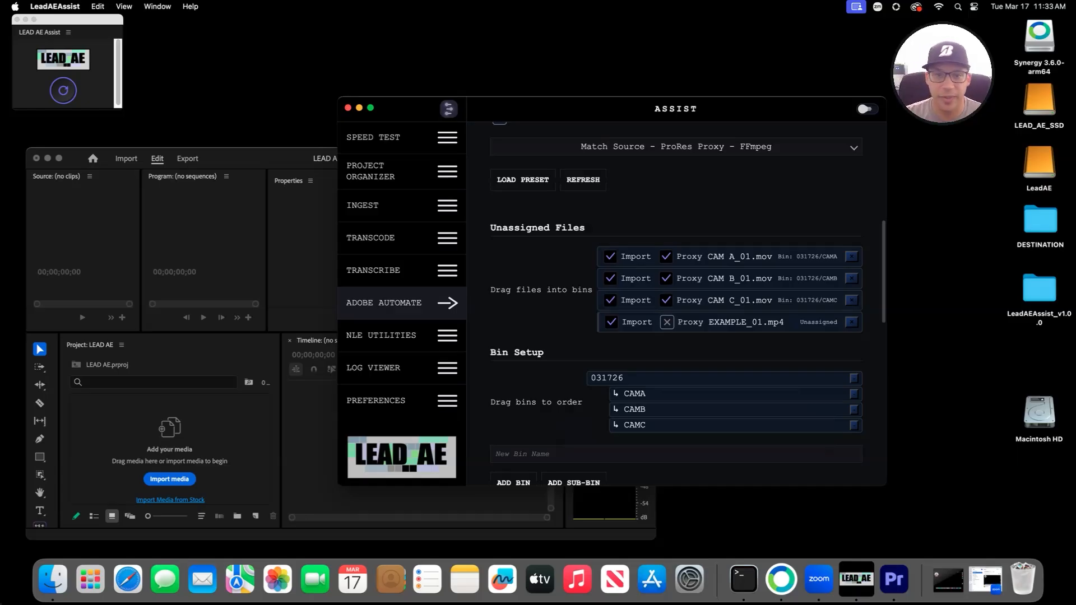
pyautogui.click(283, 158)
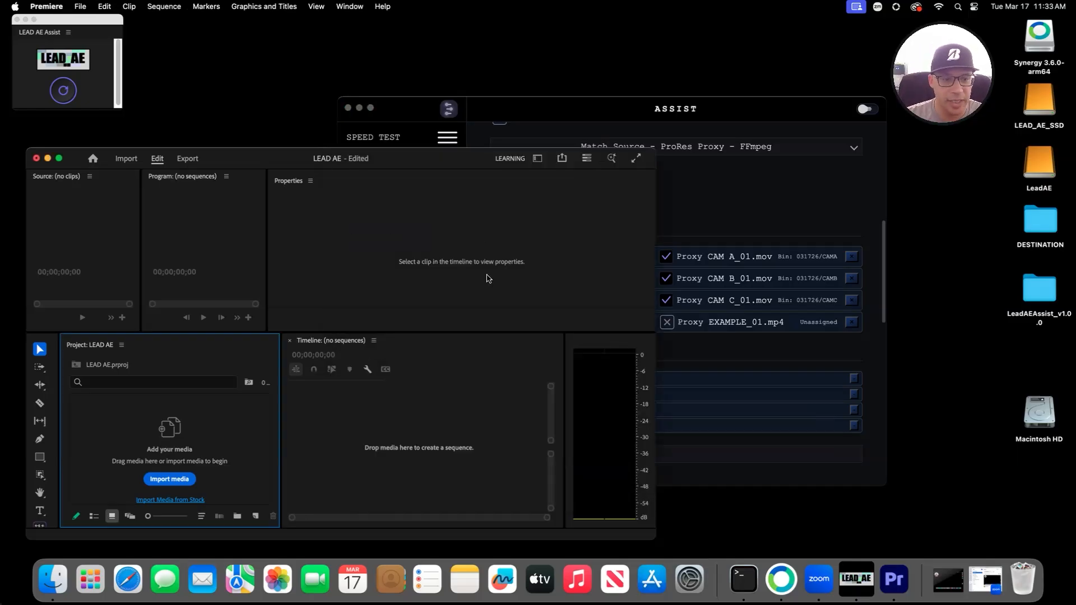
# Step: Back in the Assist window, uncheck Hide log window to show the live job log
pyautogui.click(706, 101)
pyautogui.scroll(-10, 758, 414)
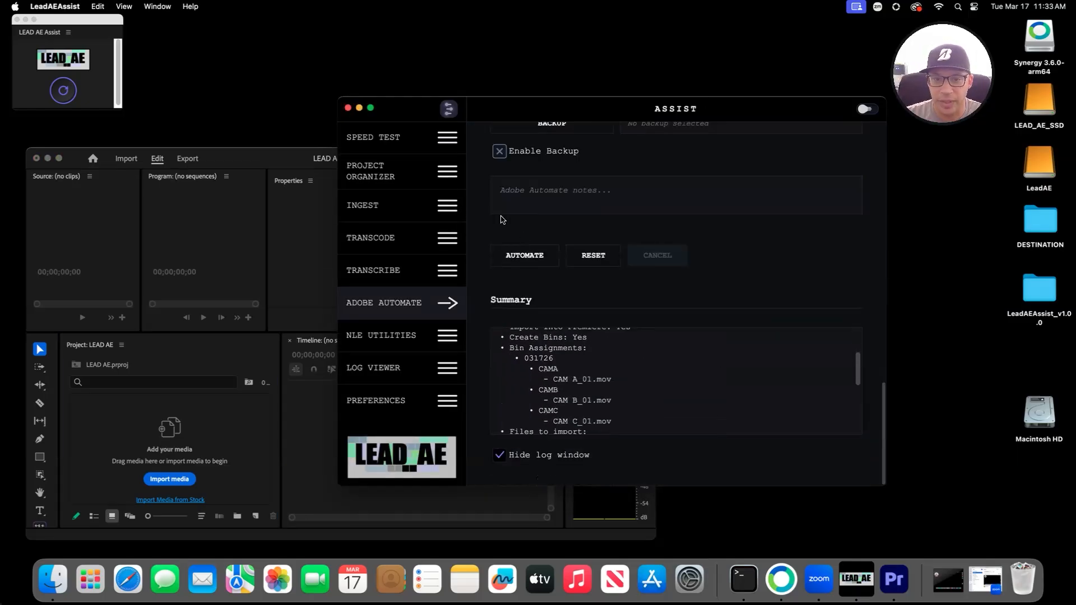
pyautogui.scroll(10, 648, 388)
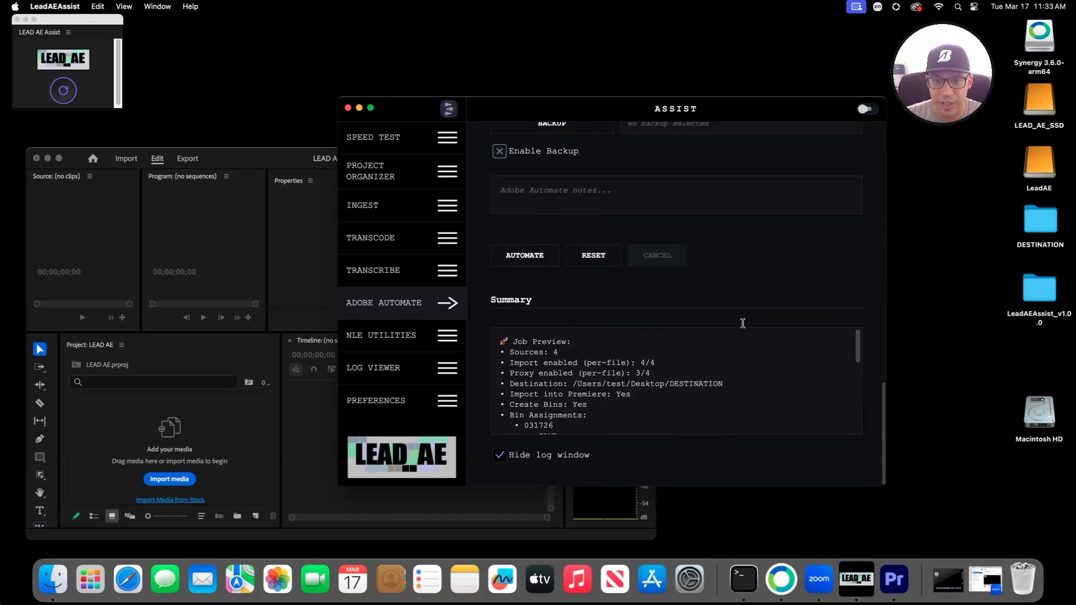
pyautogui.click(499, 455)
# Step: Review the summary and log, then run AUTOMATE to copy the clips and import them into Premiere
pyautogui.scroll(-5, 499, 455)
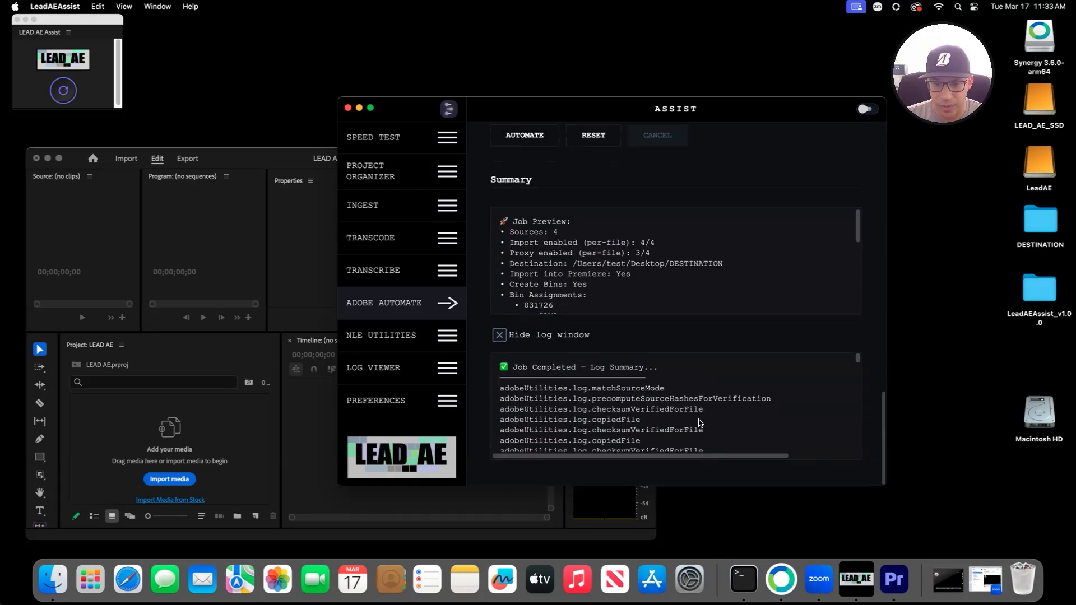
pyautogui.scroll(-10, 699, 419)
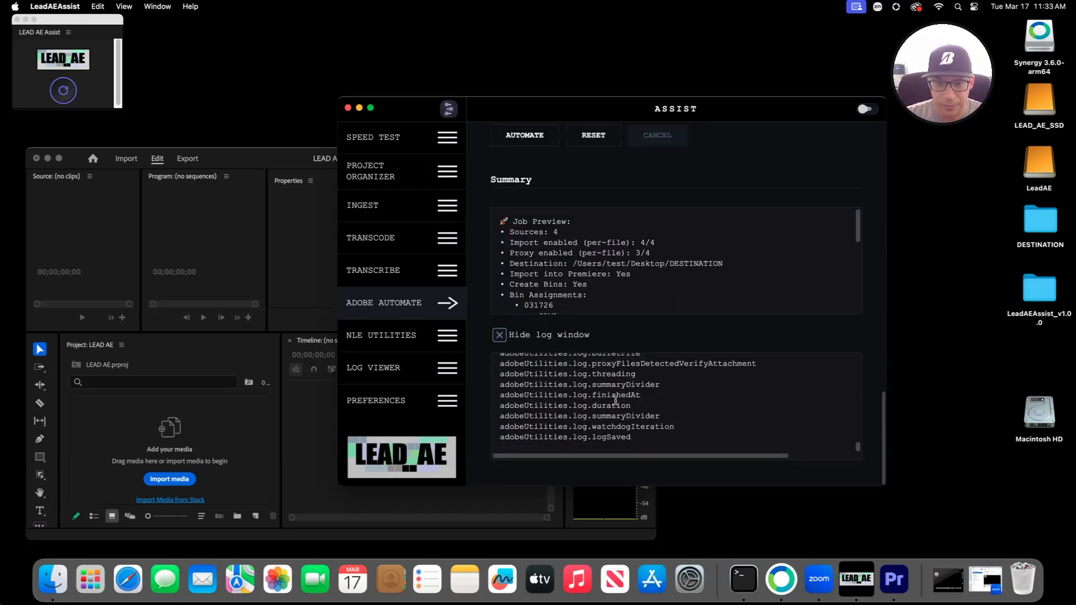
pyautogui.scroll(10, 615, 401)
pyautogui.scroll(-5, 590, 333)
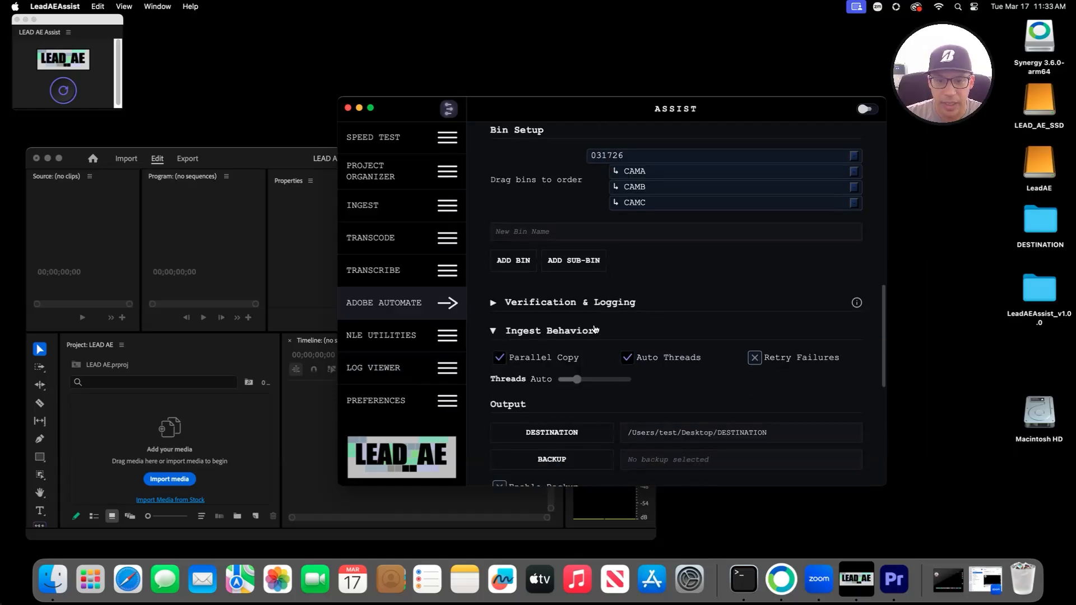
pyautogui.scroll(-5, 554, 332)
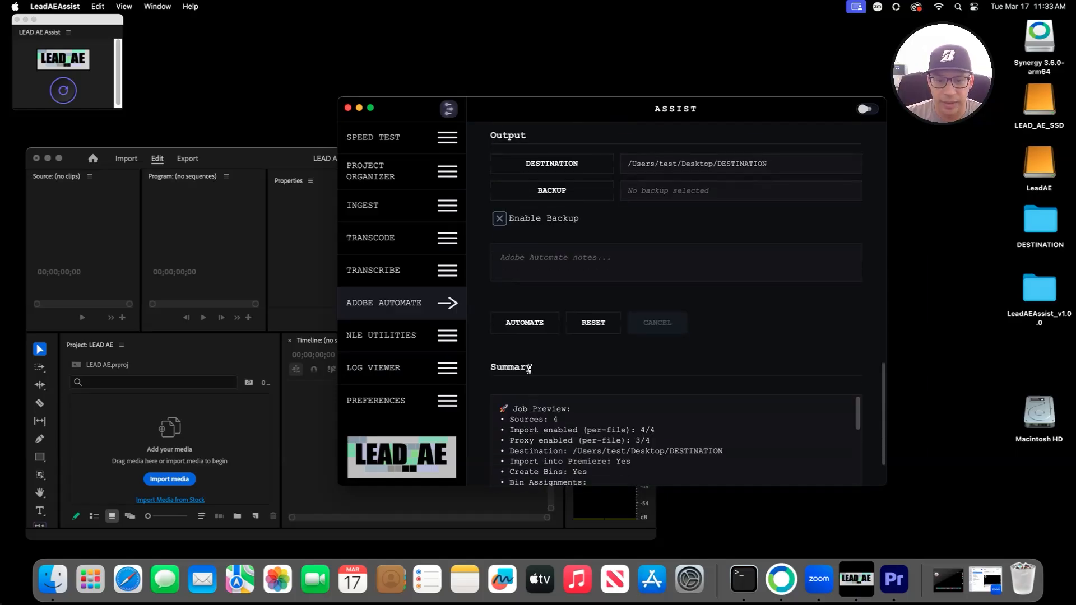
pyautogui.click(539, 329)
# Step: In Premiere's Project panel, open bin 031726, look inside CAMA, then open CAMB holding CAM B_01.mov
pyautogui.moveTo(600, 111); pyautogui.dragTo(707, 145)
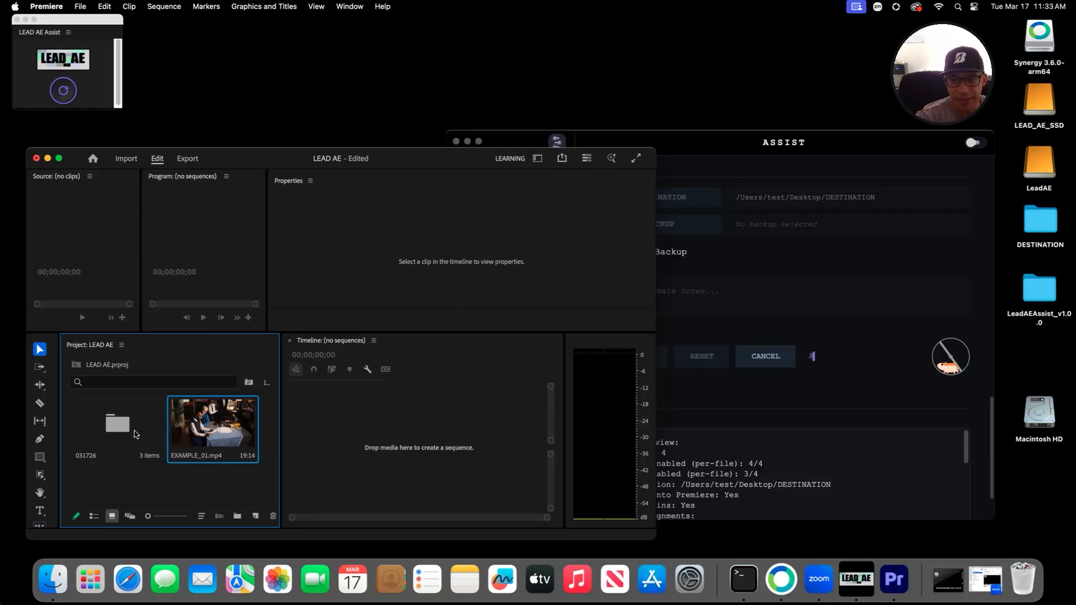
pyautogui.doubleClick(134, 433)
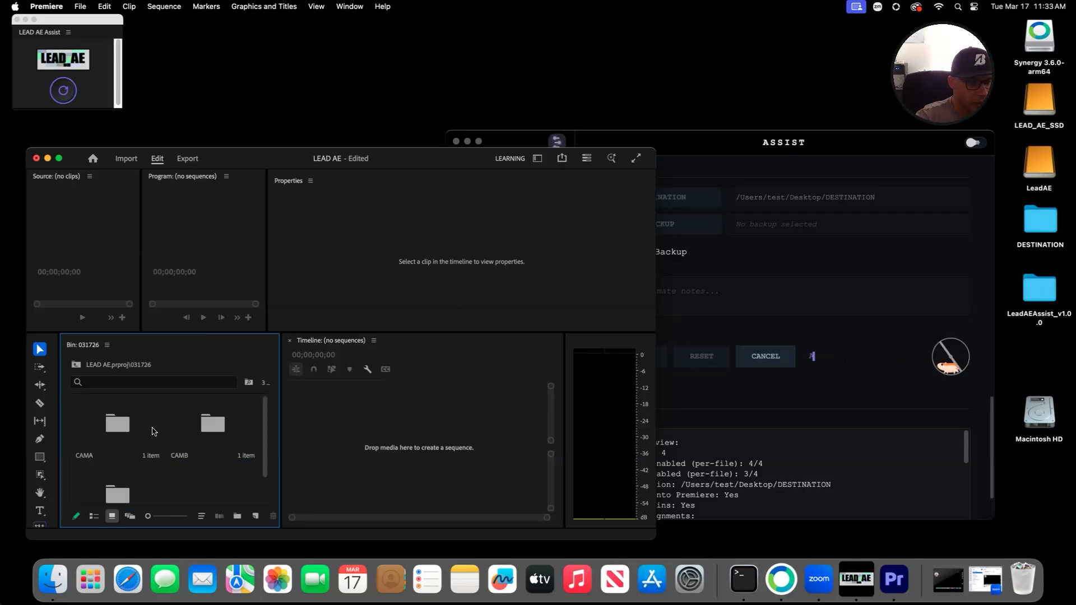
pyautogui.doubleClick(98, 421)
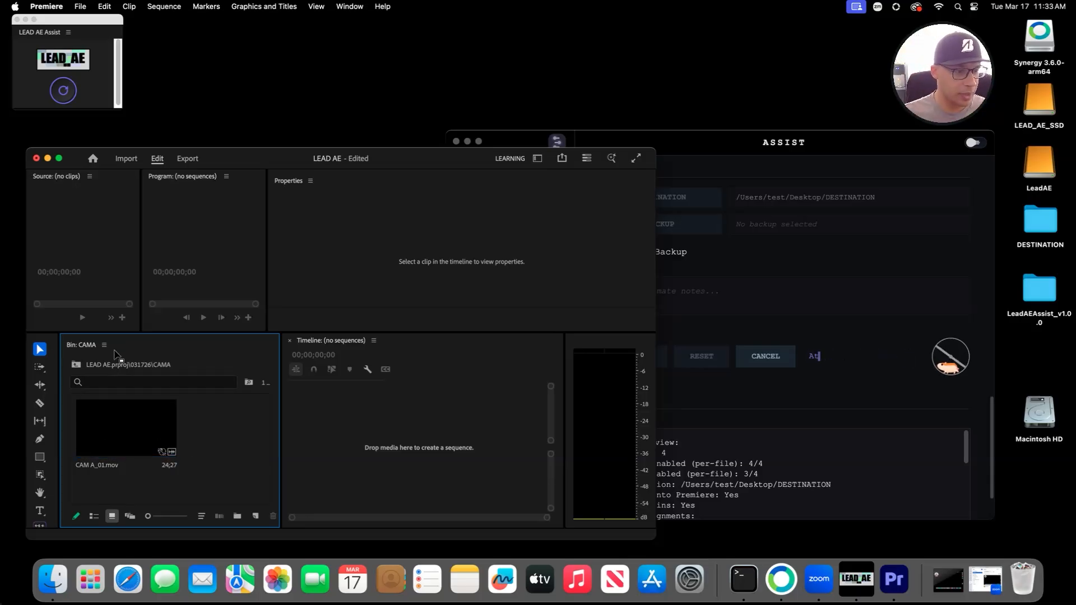
pyautogui.click(76, 364)
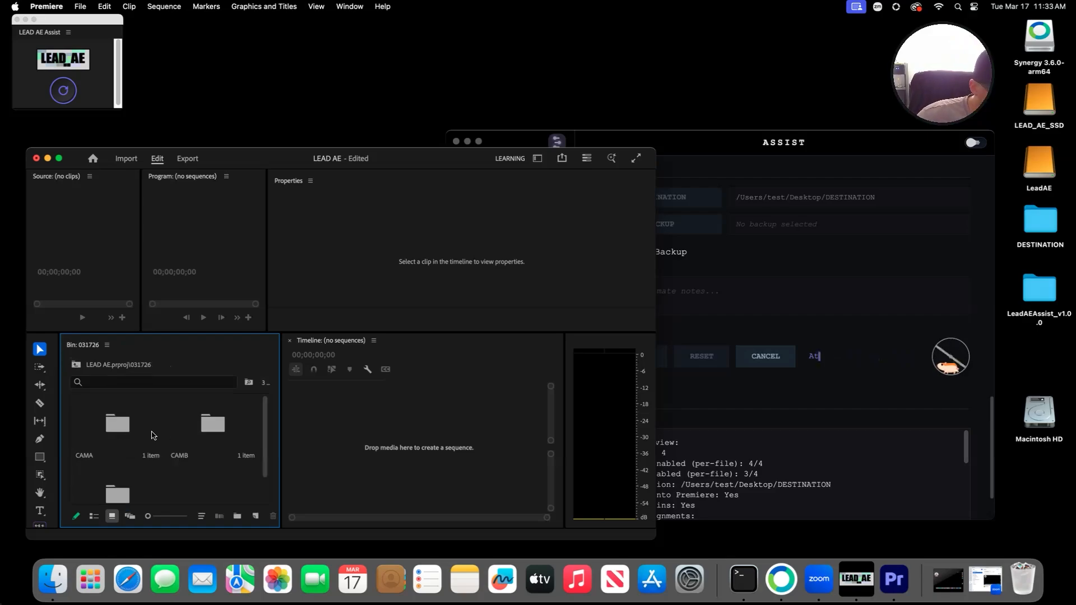
pyautogui.doubleClick(153, 426)
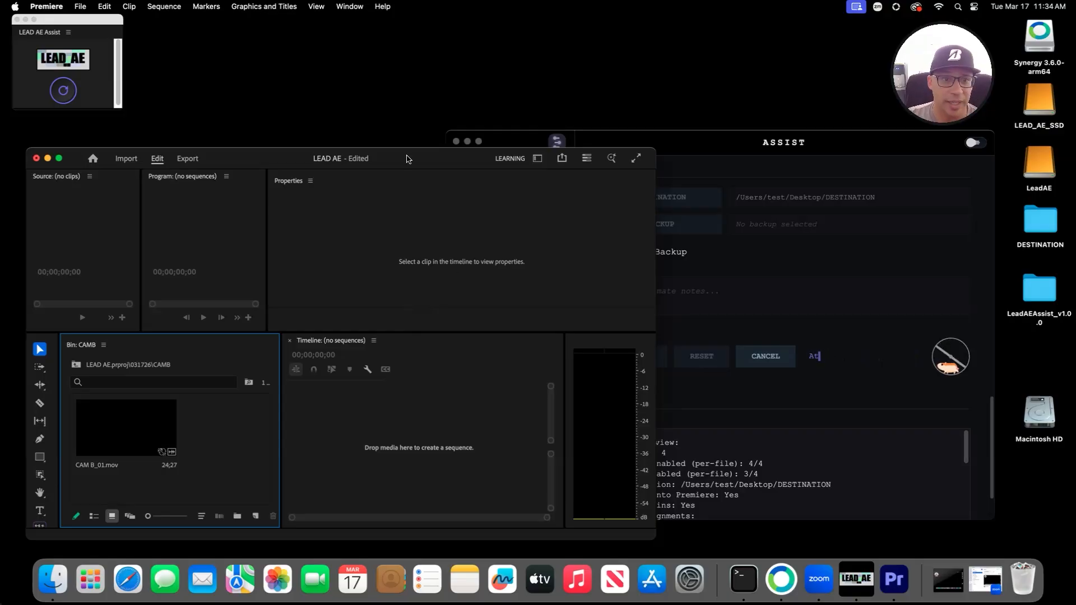
# Step: Delete the CAMA, CAMB and CAMC sub-bins from the 031726 bin in Premiere
pyautogui.moveTo(409, 158); pyautogui.dragTo(541, 126)
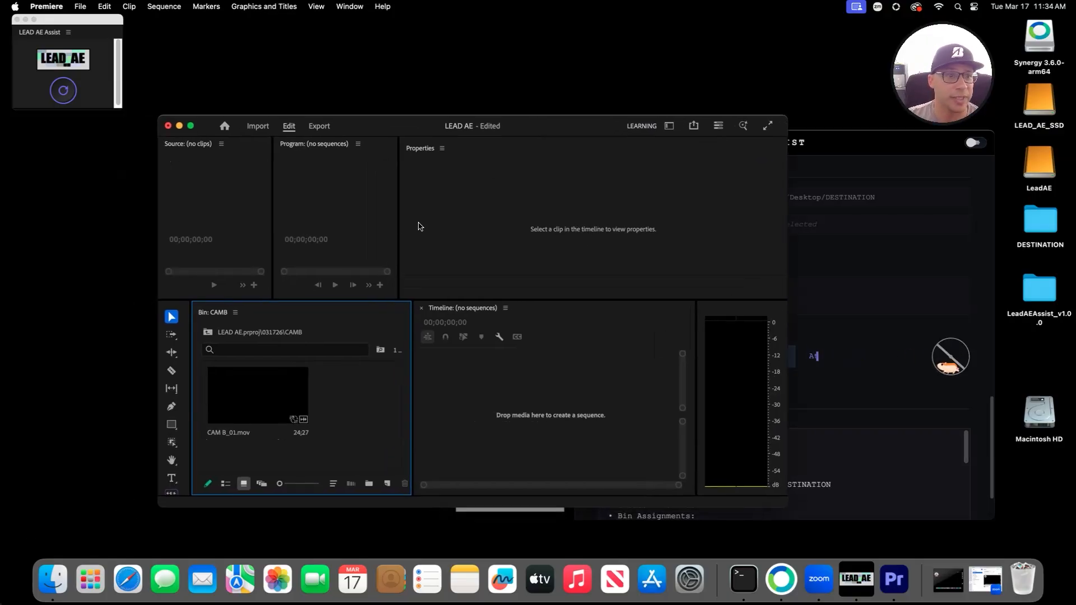
pyautogui.moveTo(392, 128); pyautogui.dragTo(294, 131)
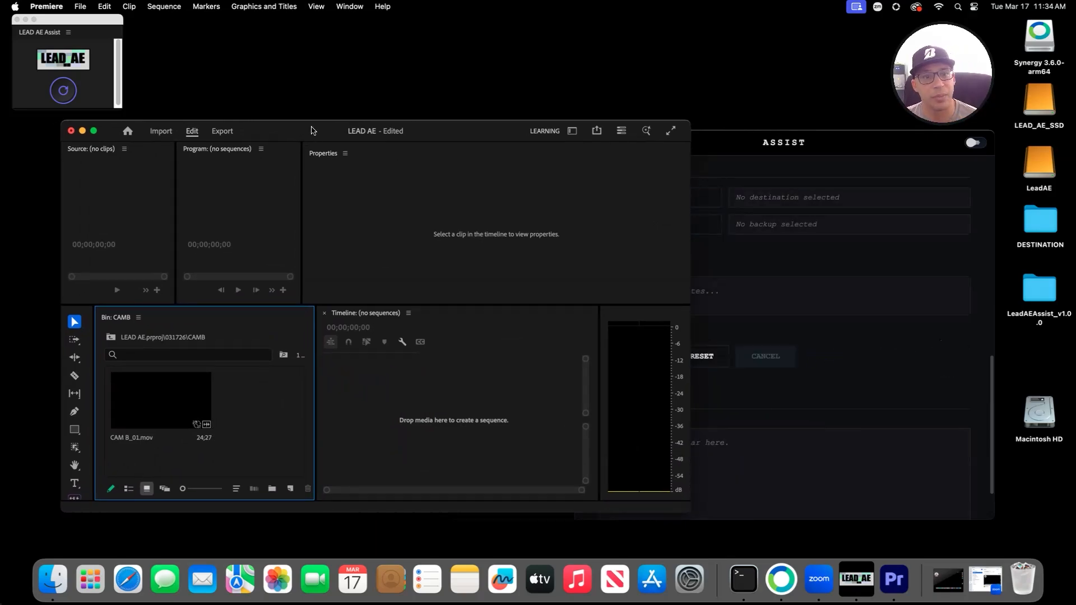
pyautogui.moveTo(311, 131); pyautogui.dragTo(325, 131)
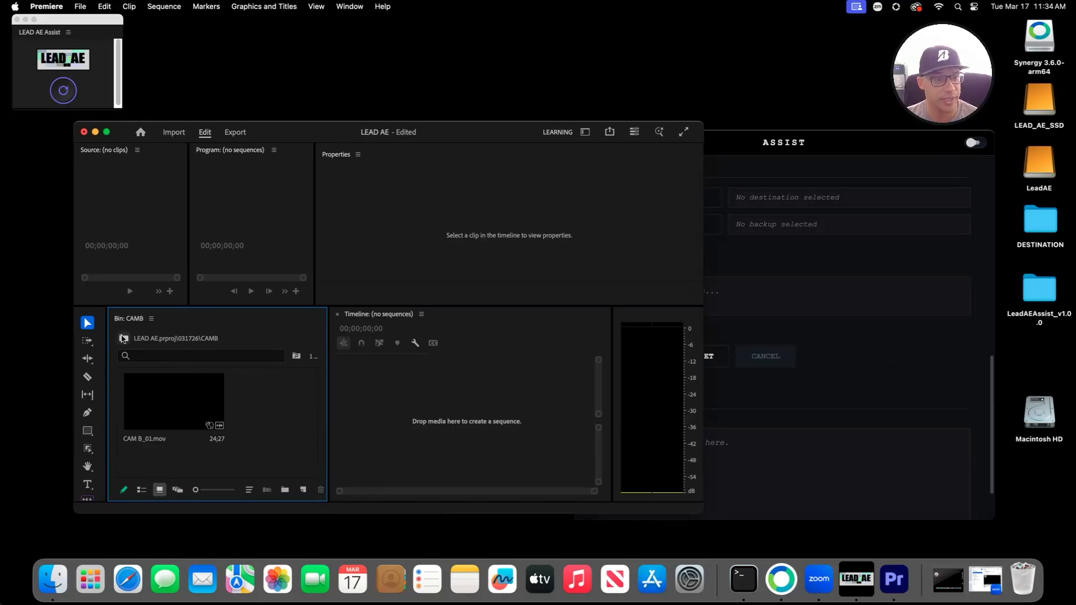
pyautogui.click(123, 338)
pyautogui.moveTo(277, 461); pyautogui.dragTo(166, 413)
pyautogui.press('Delete')
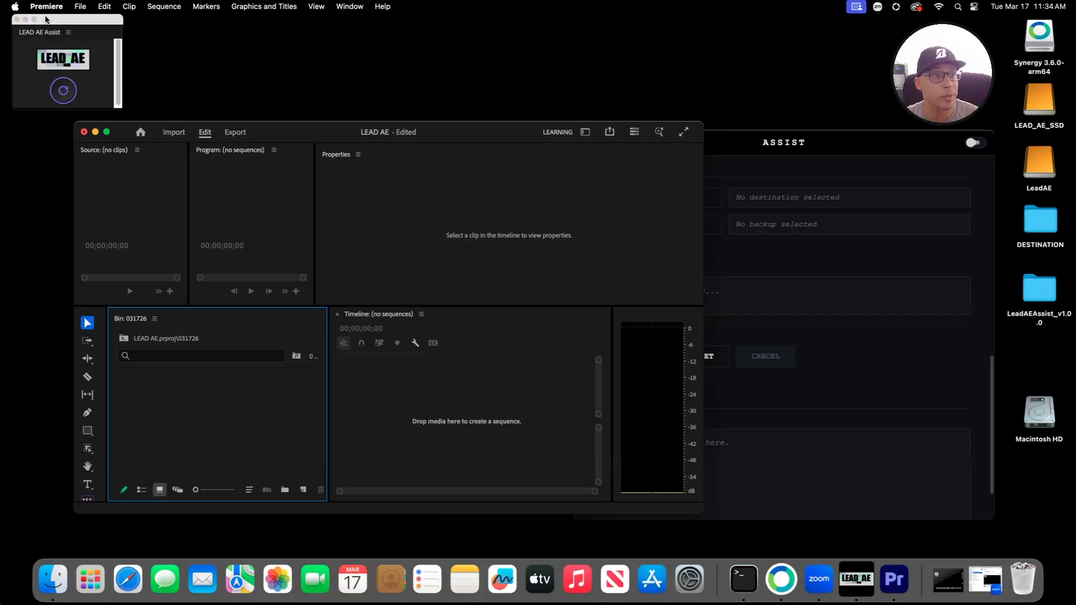
# Step: Quit Premiere Pro without saving the project, leaving LeadAEAssist on screen
pyautogui.moveTo(46, 19); pyautogui.dragTo(220, 157)
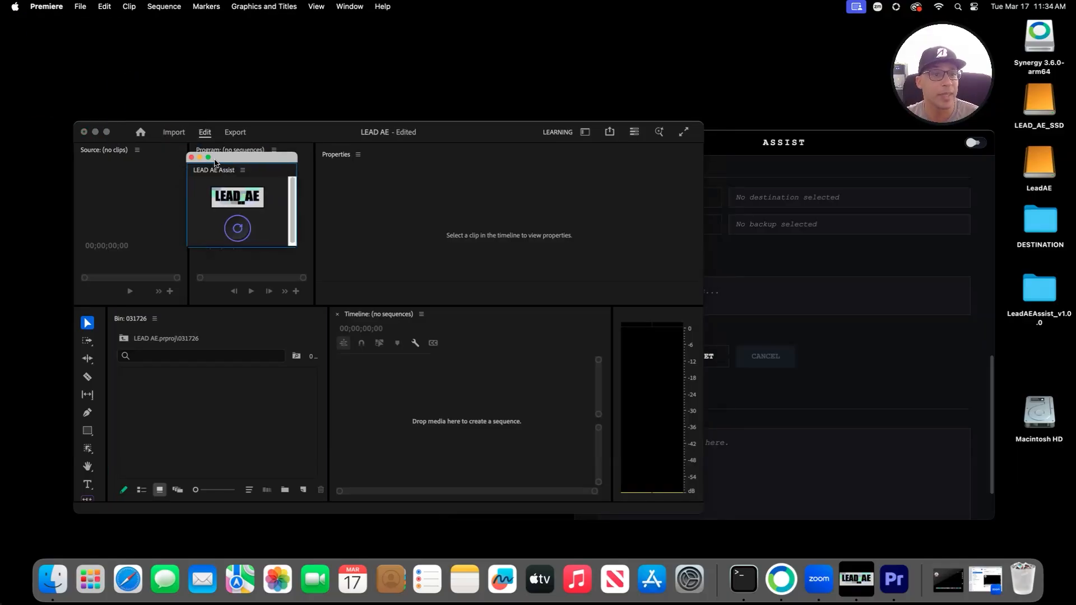
pyautogui.click(402, 245)
pyautogui.press('super+q')
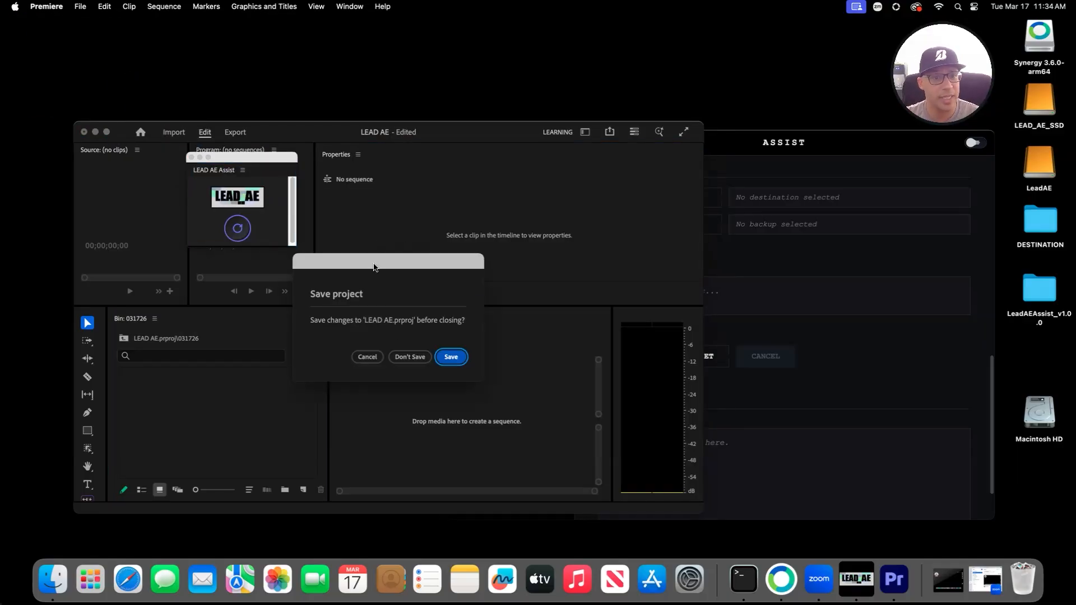
pyautogui.click(406, 357)
pyautogui.moveTo(645, 140); pyautogui.dragTo(225, 153)
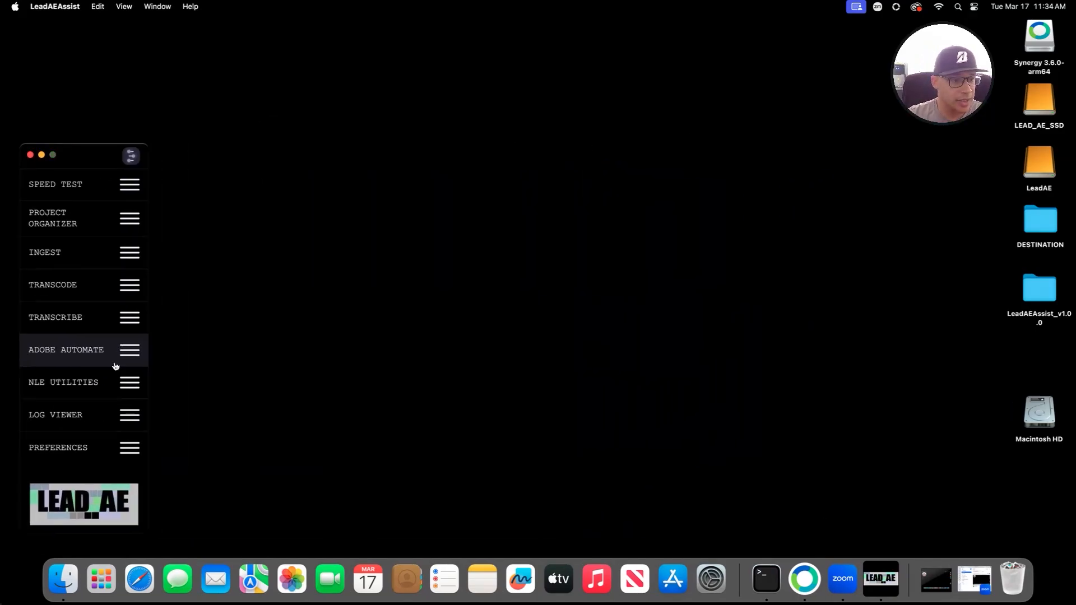
# Step: Open the NLE Utilities page and expand the Avid Utilities section to look it over
pyautogui.click(93, 385)
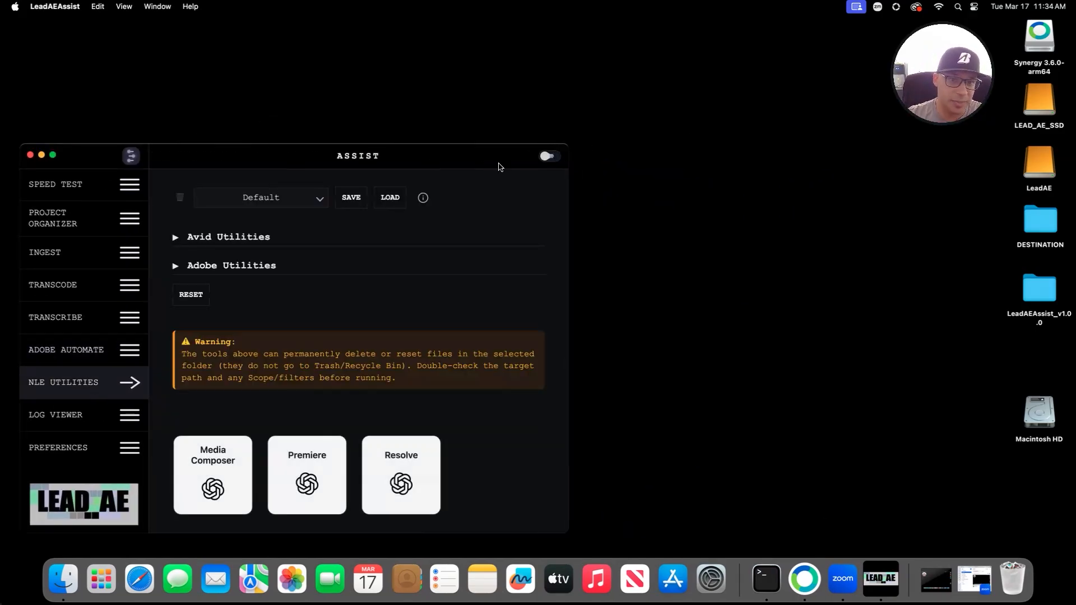
pyautogui.moveTo(487, 147); pyautogui.dragTo(492, 151)
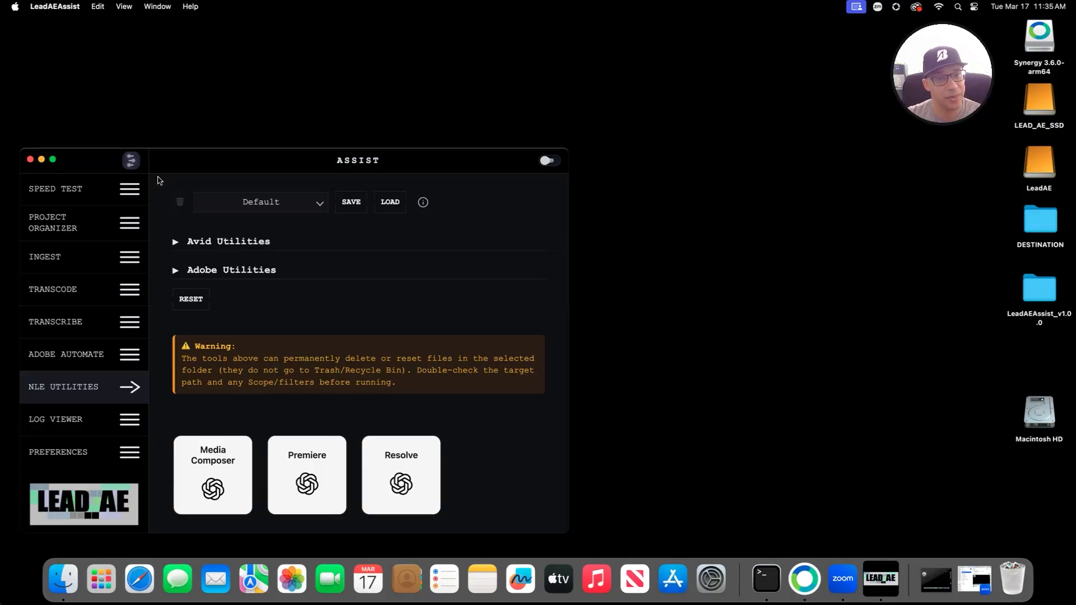
pyautogui.click(261, 242)
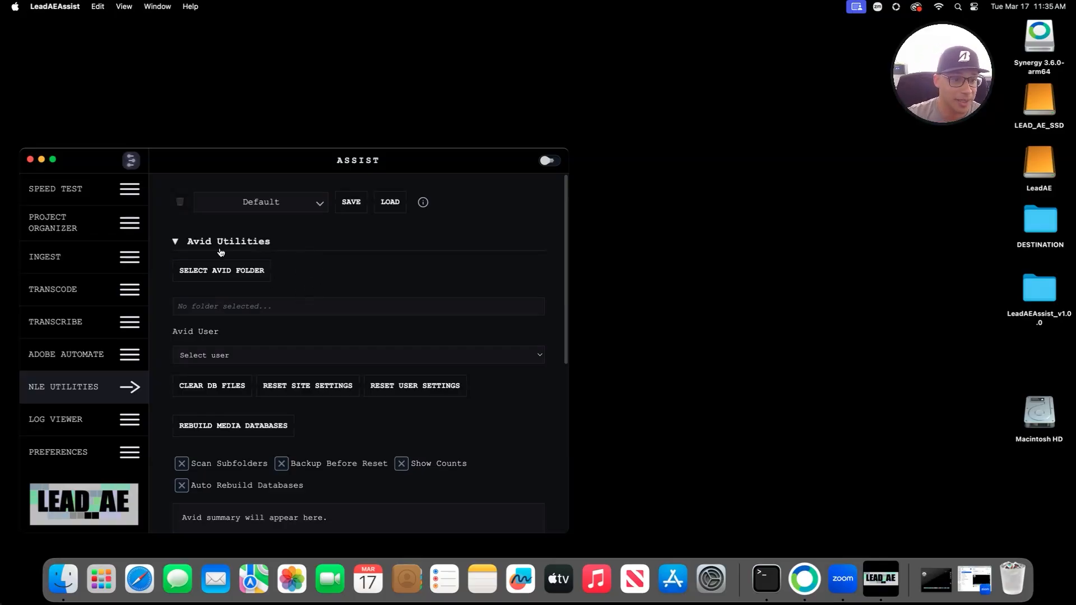
pyautogui.scroll(-2, 305, 300)
pyautogui.scroll(2, 307, 296)
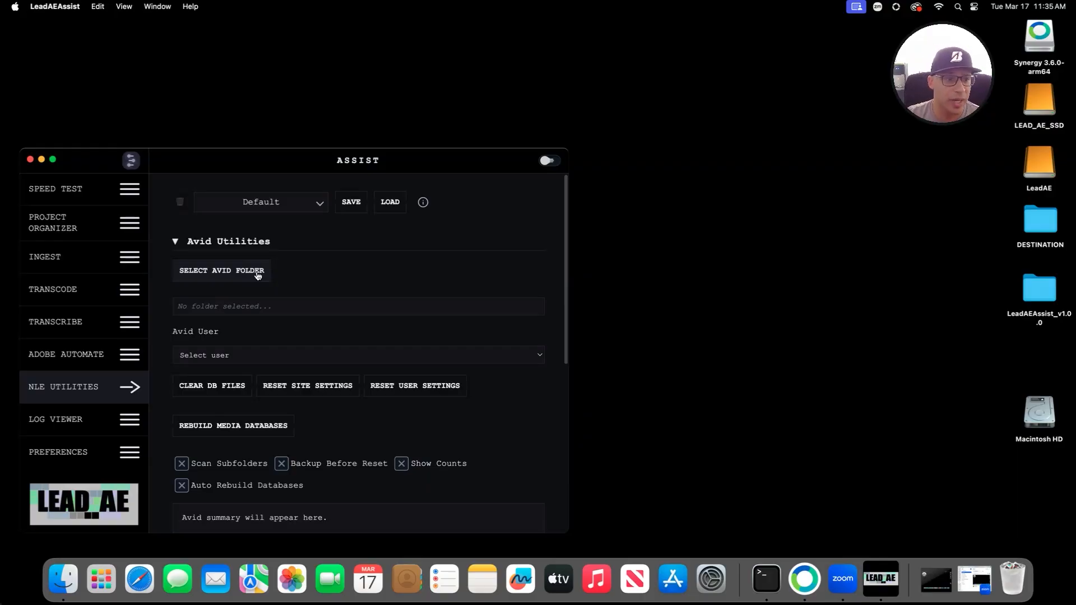
# Step: Collapse Avid Utilities and expand the Adobe Utilities section
pyautogui.click(233, 247)
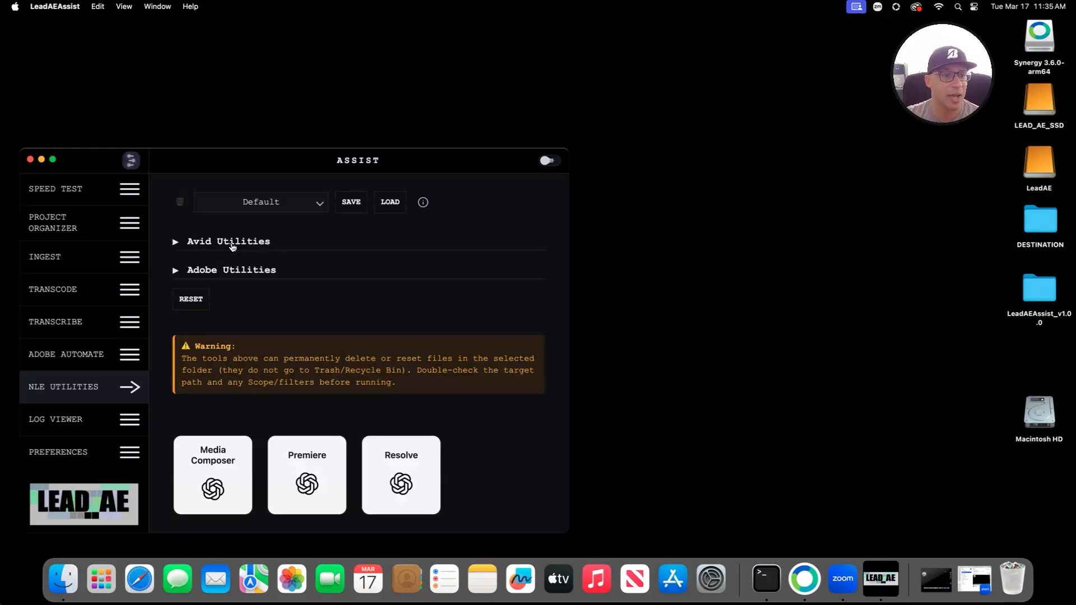
pyautogui.click(232, 271)
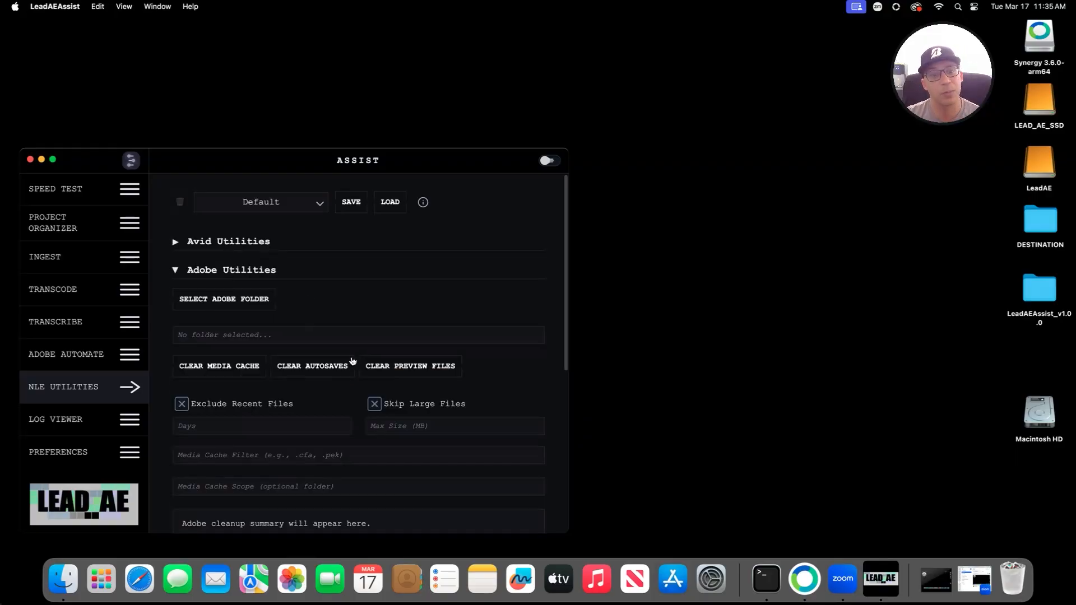
pyautogui.click(215, 272)
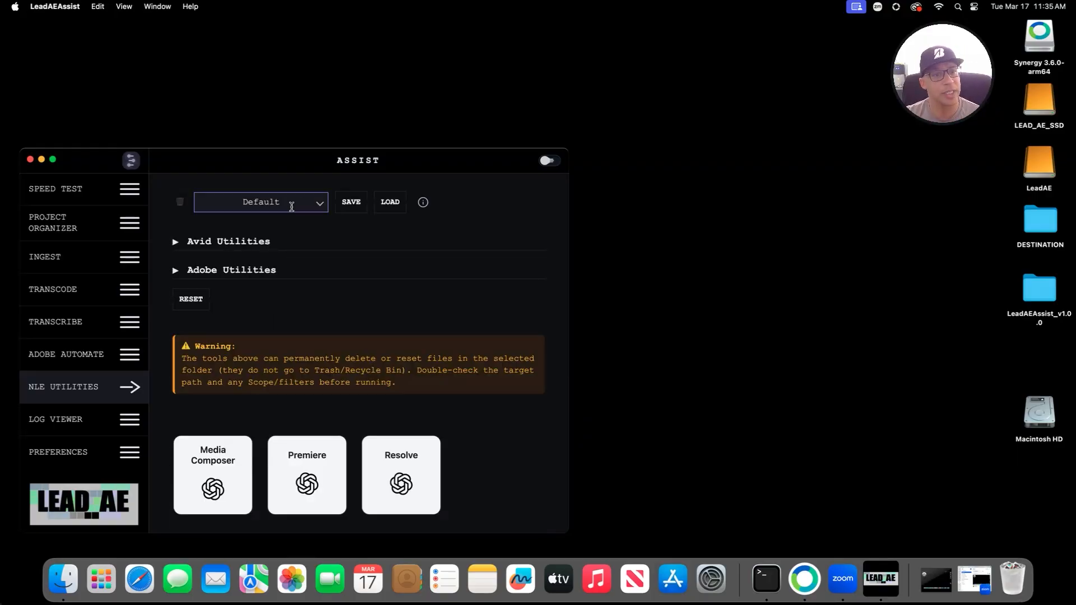
pyautogui.click(259, 242)
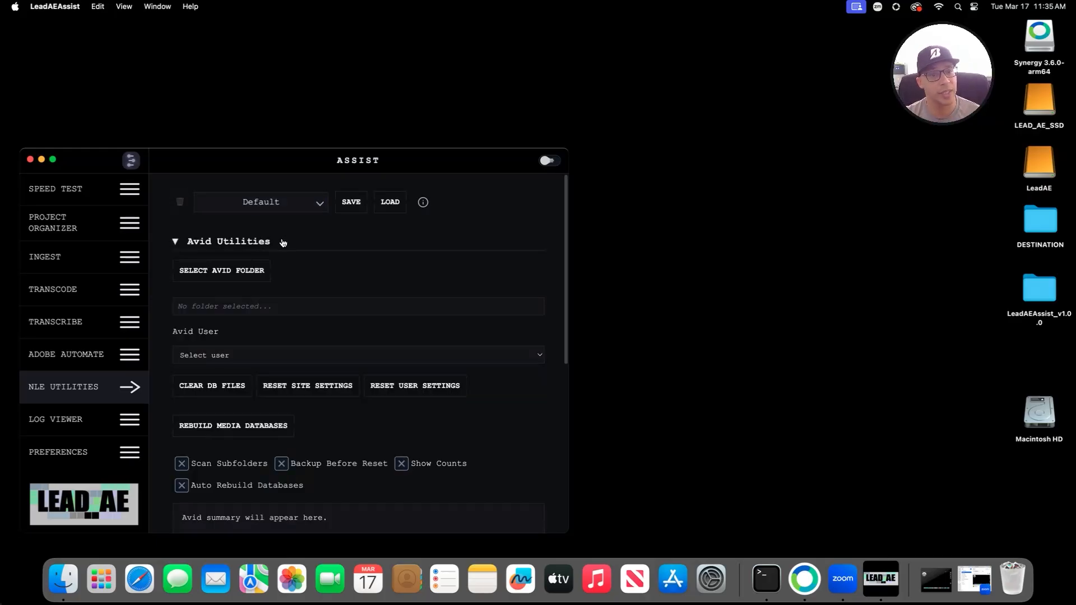
pyautogui.click(281, 242)
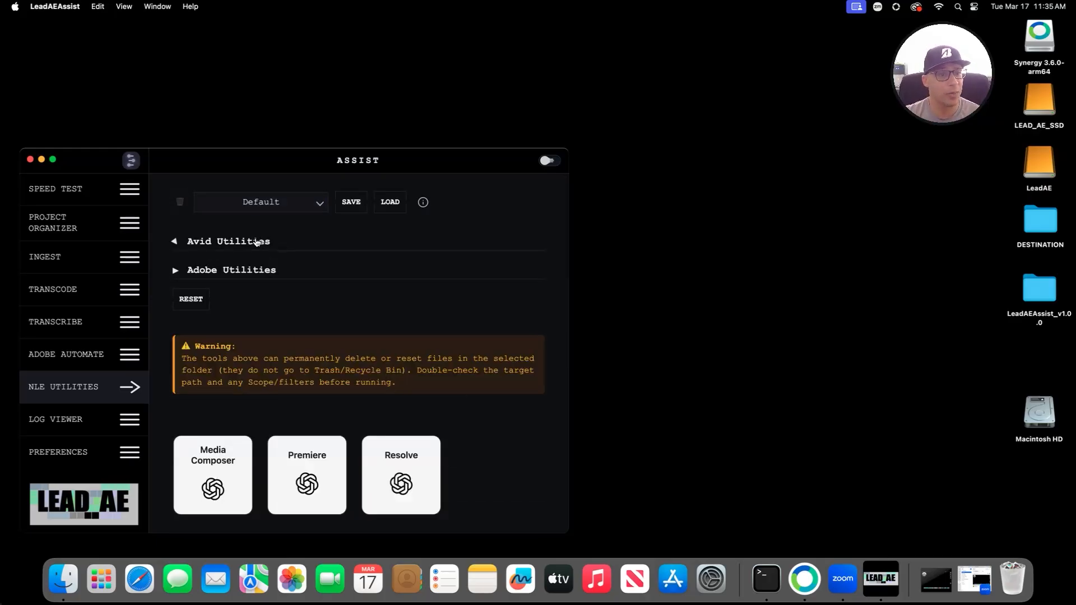
pyautogui.click(226, 268)
pyautogui.scroll(-2, 336, 300)
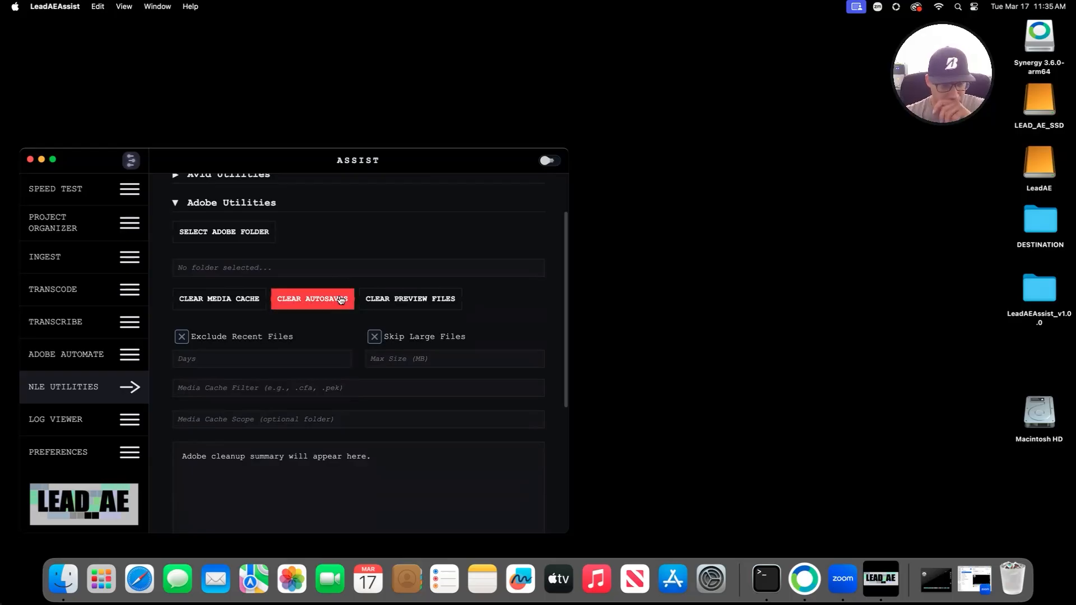
pyautogui.scroll(2, 339, 302)
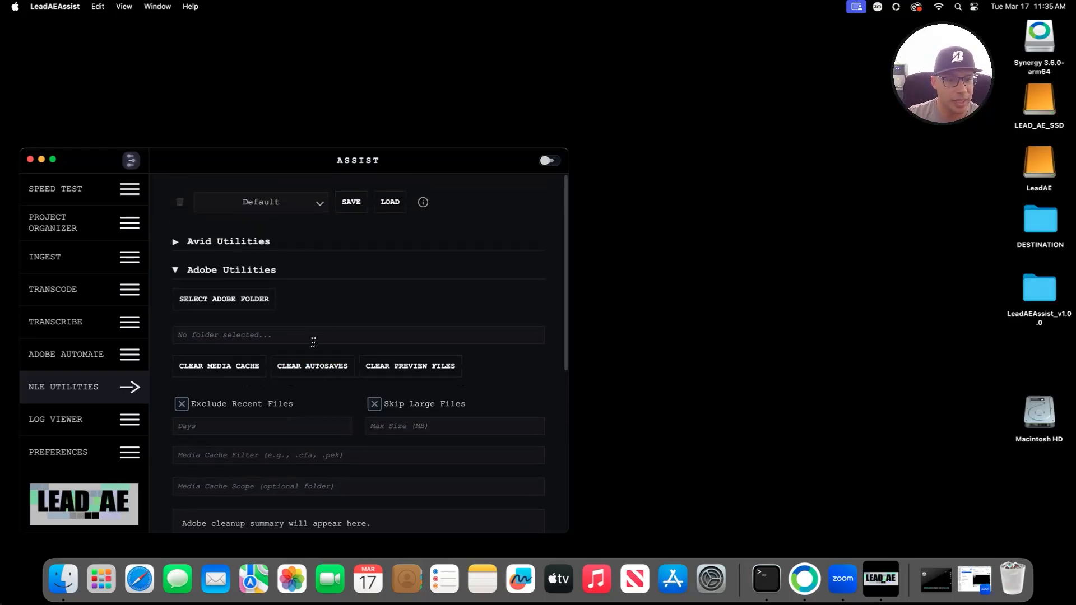
# Step: Start picking the Adobe cleanup folder, browsing the LeadAE drive's TEST and LEAD AE/TRANSCODE folders
pyautogui.click(236, 310)
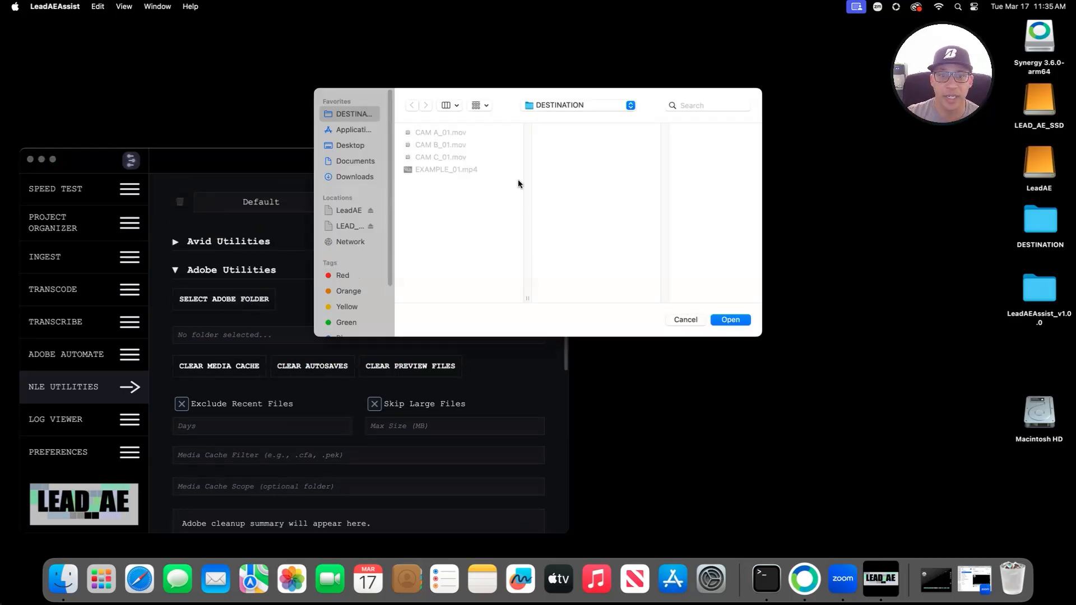
pyautogui.click(345, 211)
pyautogui.click(441, 133)
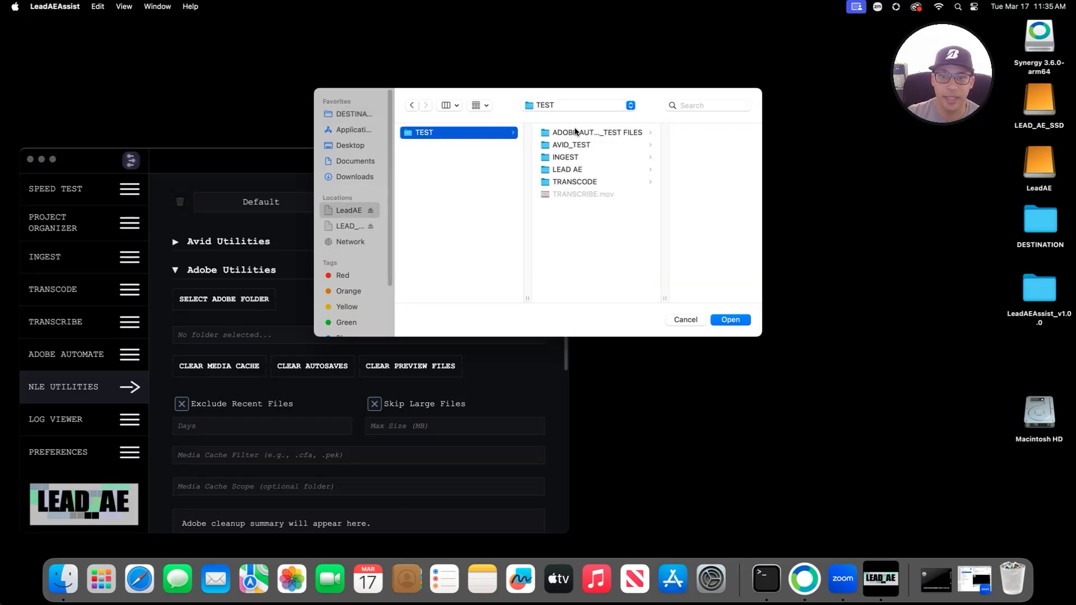
pyautogui.click(575, 133)
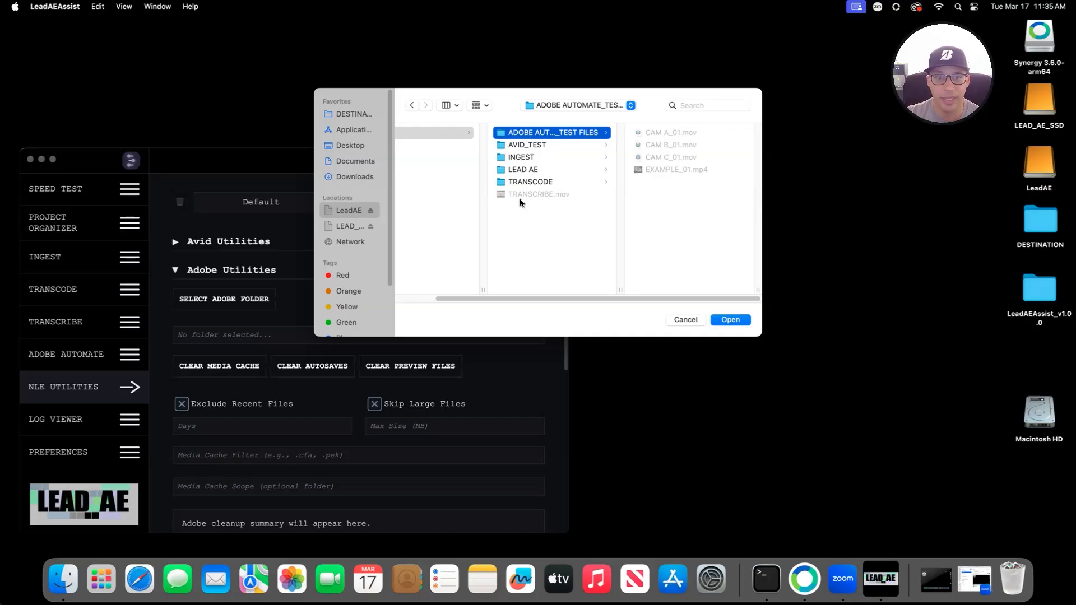
pyautogui.moveTo(634, 296); pyautogui.dragTo(576, 297)
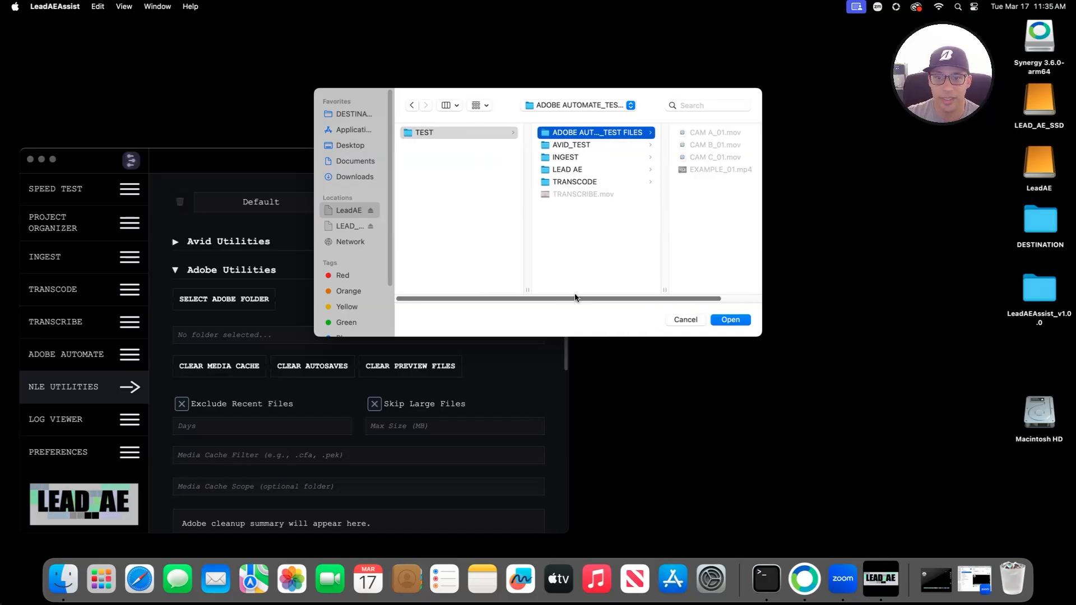
pyautogui.click(562, 170)
pyautogui.click(542, 182)
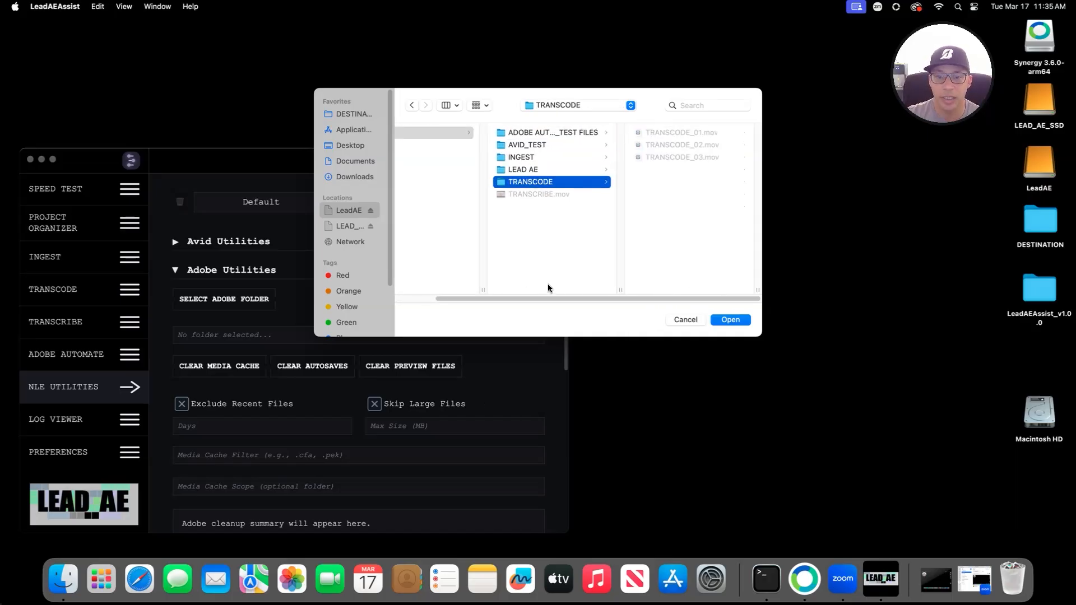
pyautogui.hscroll(-2, 538, 252)
# Step: Navigate to Documents/Adobe/Premiere Pro/26.0 and select the Auto-Save folder
pyautogui.click(356, 161)
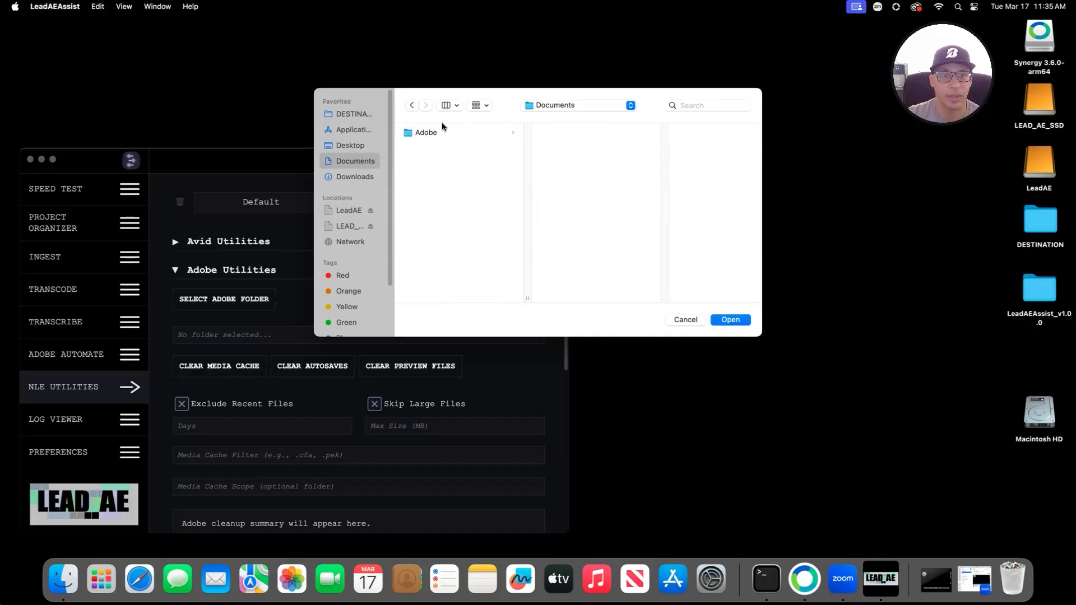
pyautogui.click(443, 132)
pyautogui.click(580, 134)
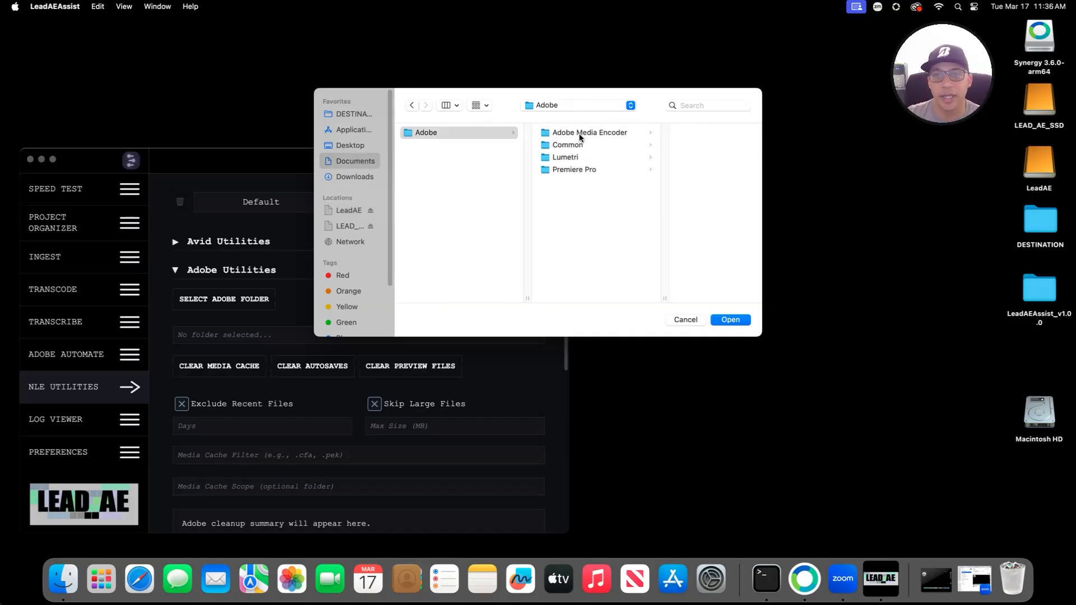
pyautogui.click(678, 133)
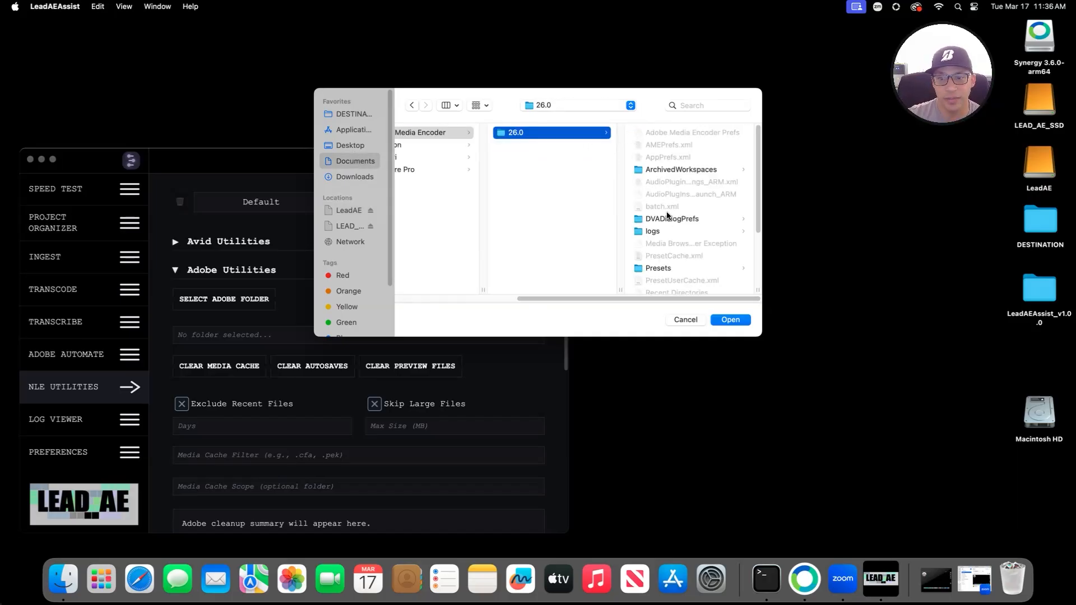
pyautogui.click(408, 145)
pyautogui.click(448, 169)
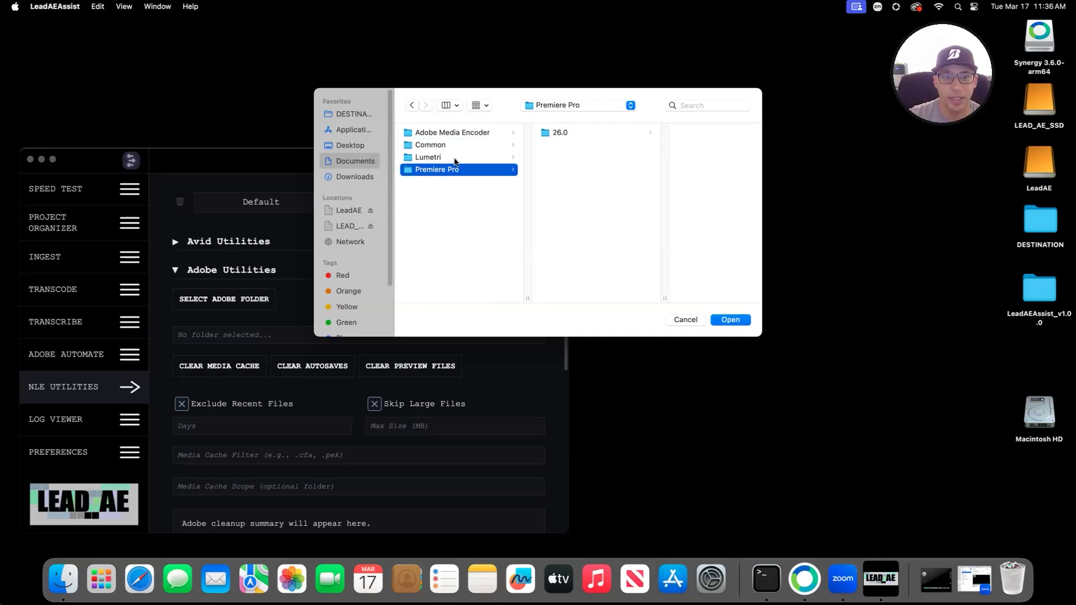
pyautogui.click(578, 133)
pyautogui.click(671, 135)
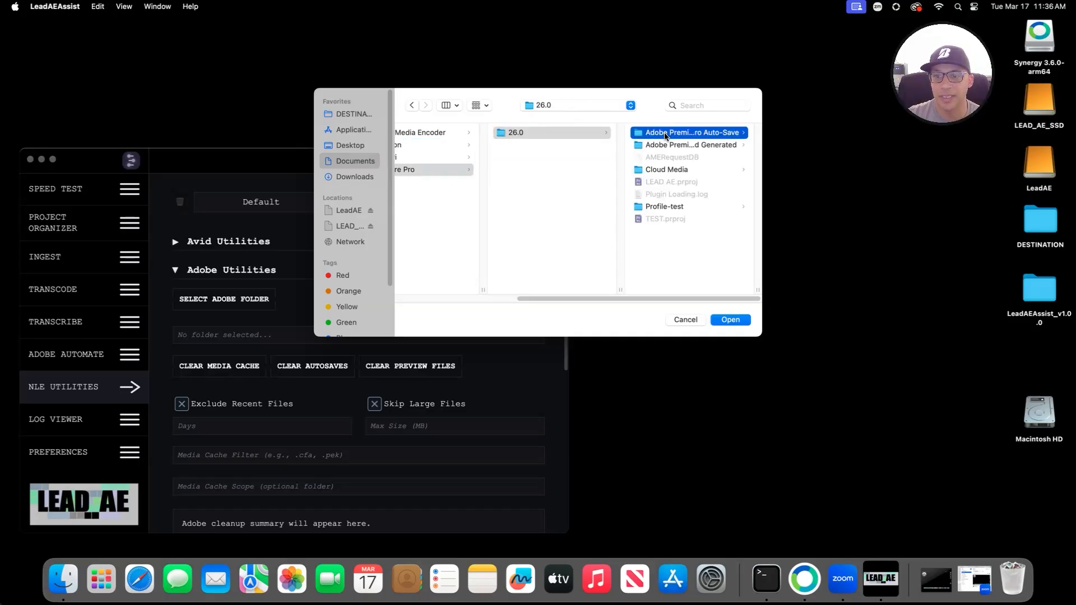
# Step: Target the Auto-Save folder, cancel the preview-file clearing, and clear its 4 autosave files
pyautogui.click(730, 320)
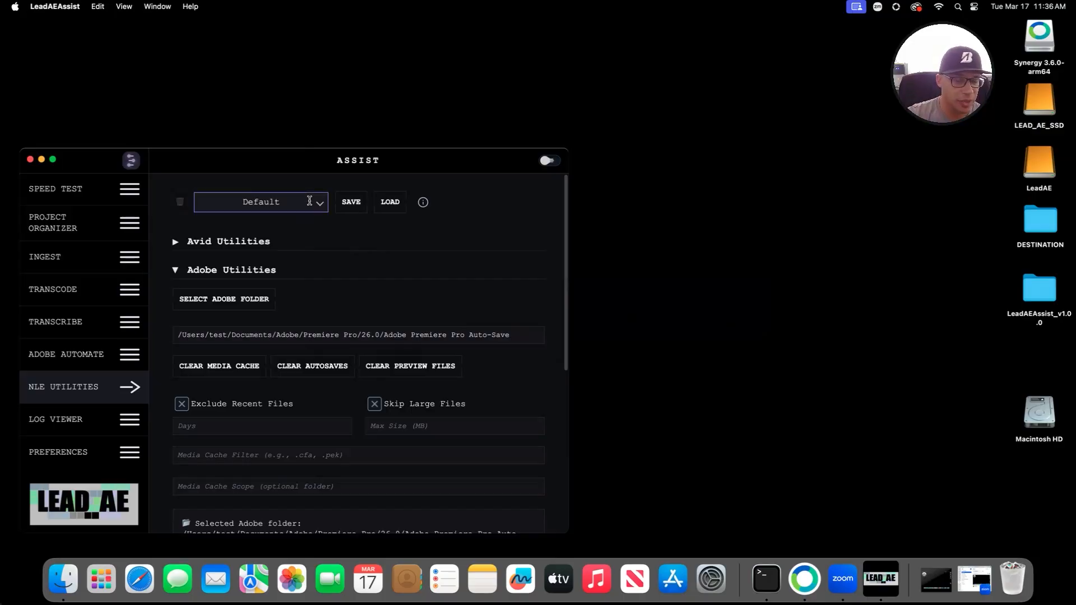
pyautogui.scroll(-1, 342, 342)
pyautogui.scroll(-2, 342, 341)
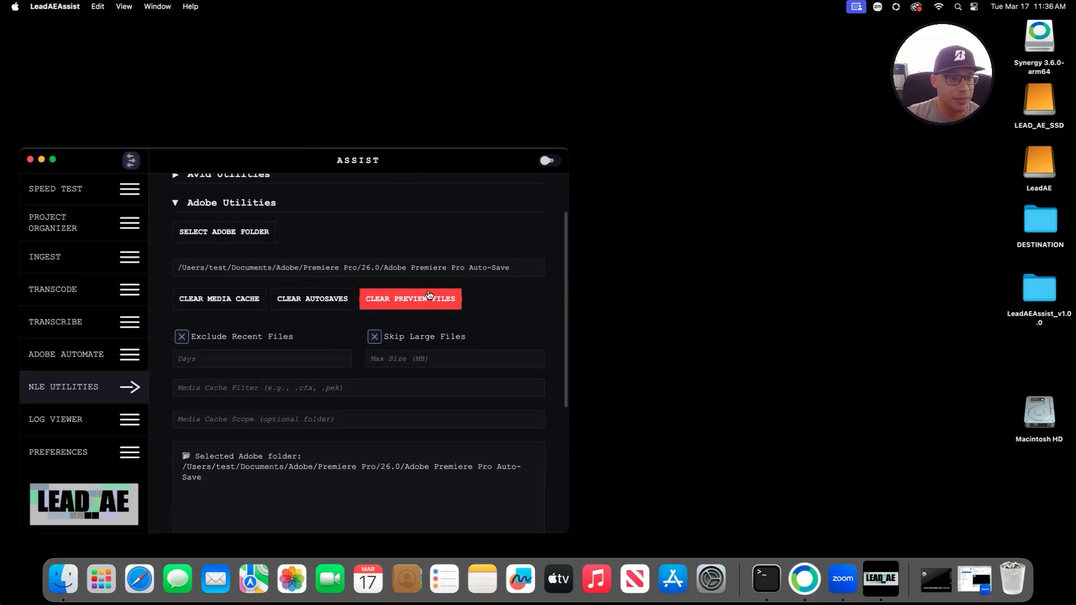
pyautogui.click(427, 297)
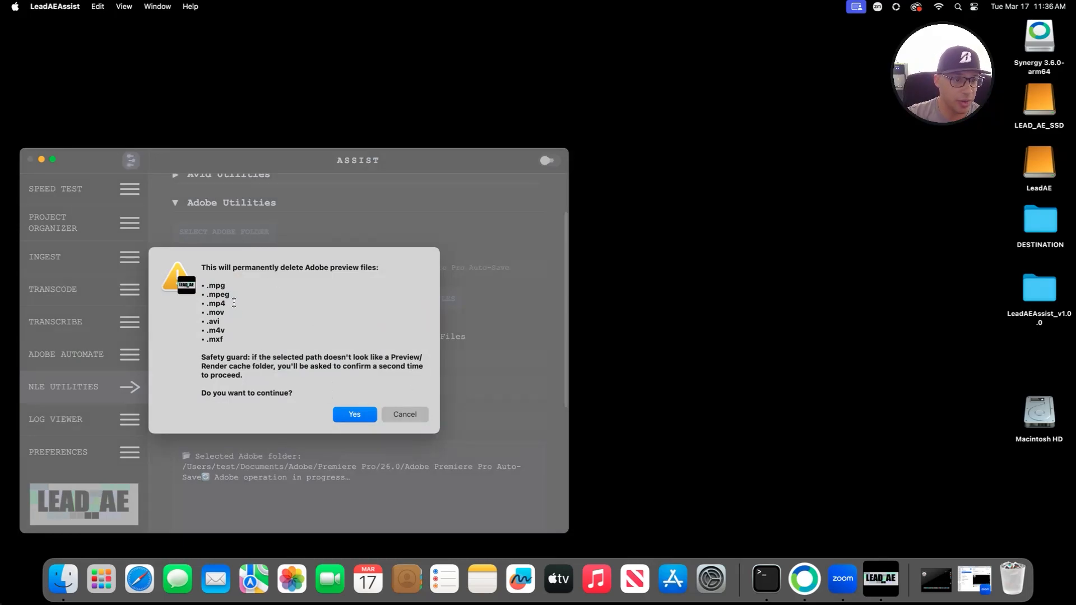
pyautogui.click(410, 414)
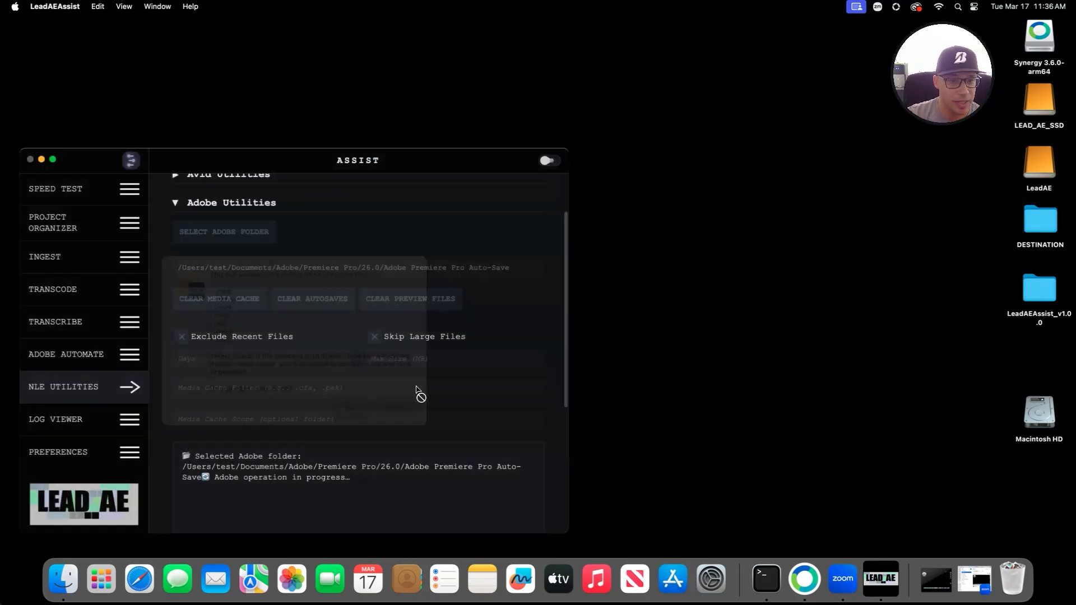
pyautogui.click(303, 299)
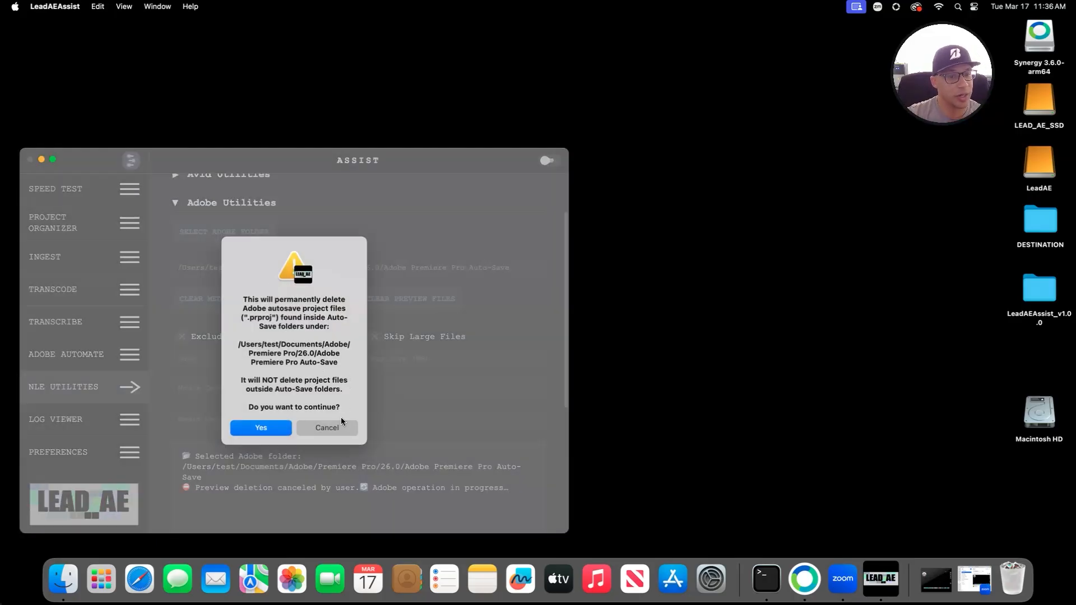
pyautogui.click(260, 429)
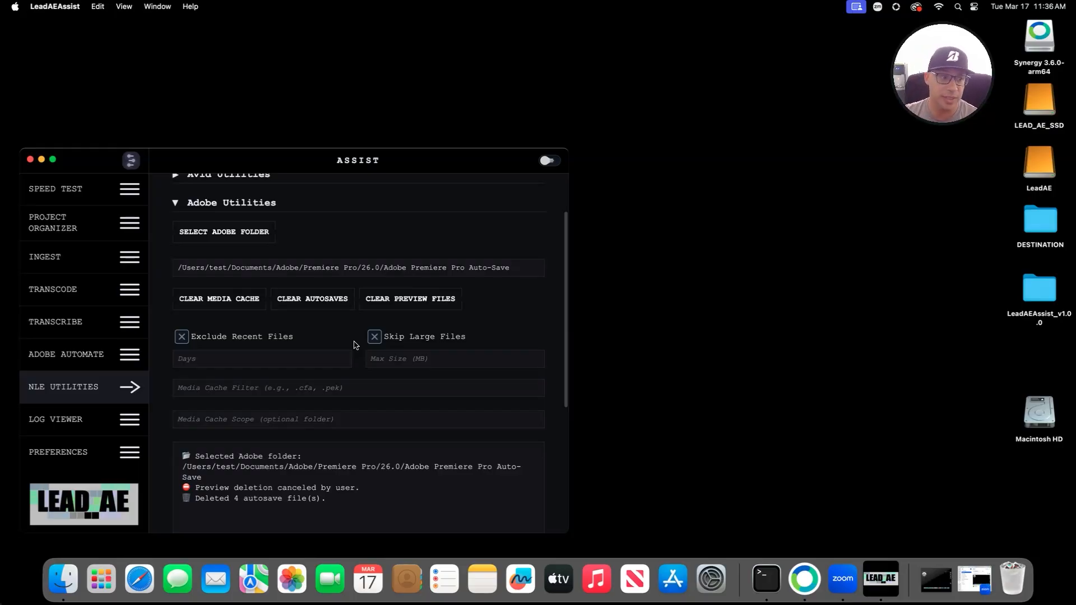
# Step: Open the Log Viewer and switch View by Date to Custom Range, then back to Today
pyautogui.click(122, 397)
pyautogui.click(100, 419)
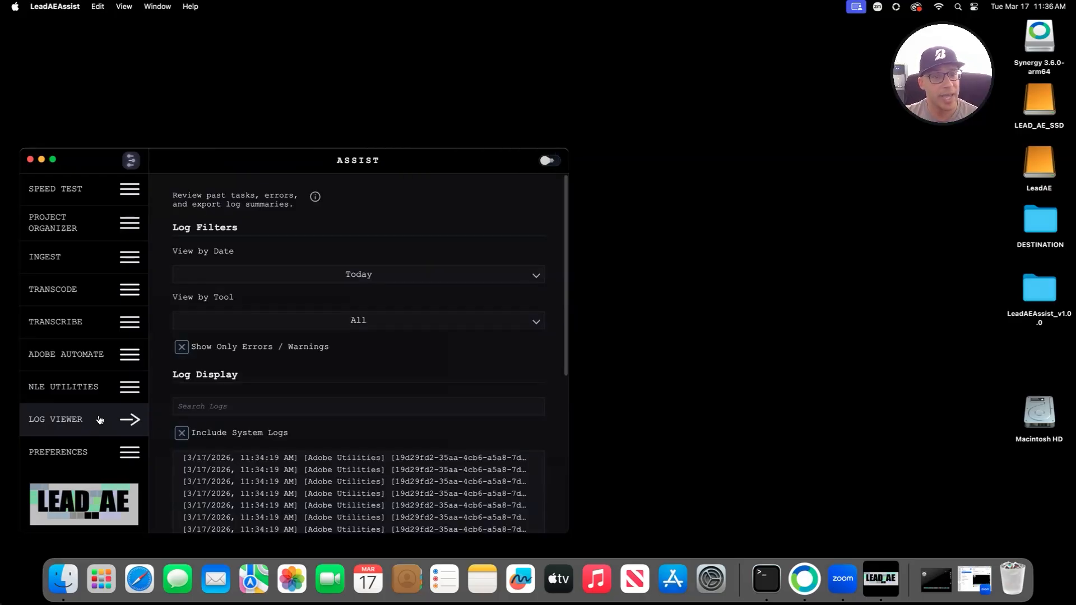
pyautogui.scroll(-5, 423, 399)
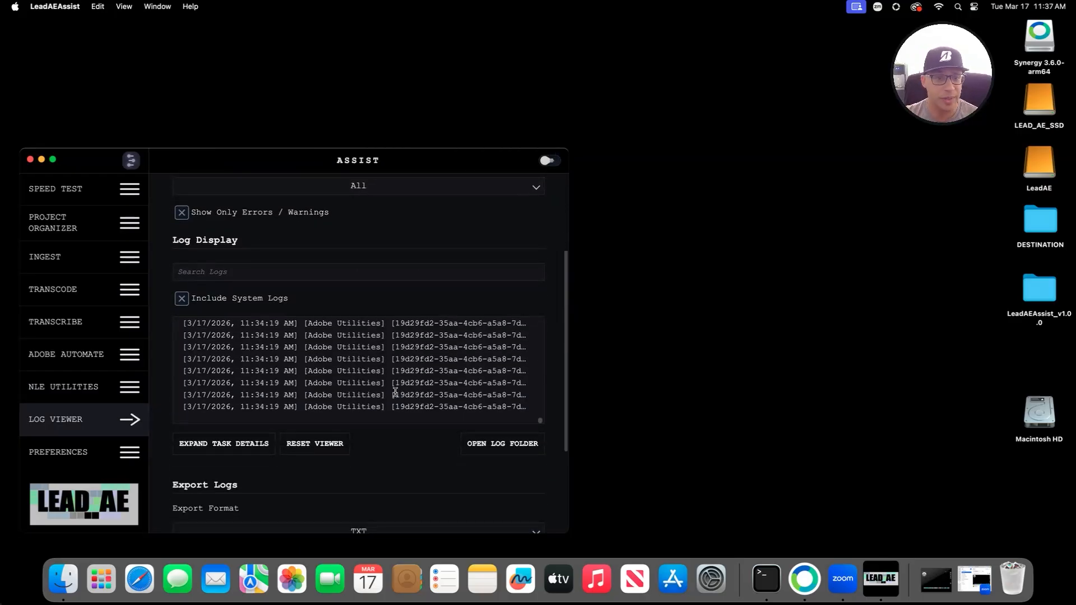
pyautogui.scroll(-5, 390, 394)
pyautogui.scroll(5, 389, 394)
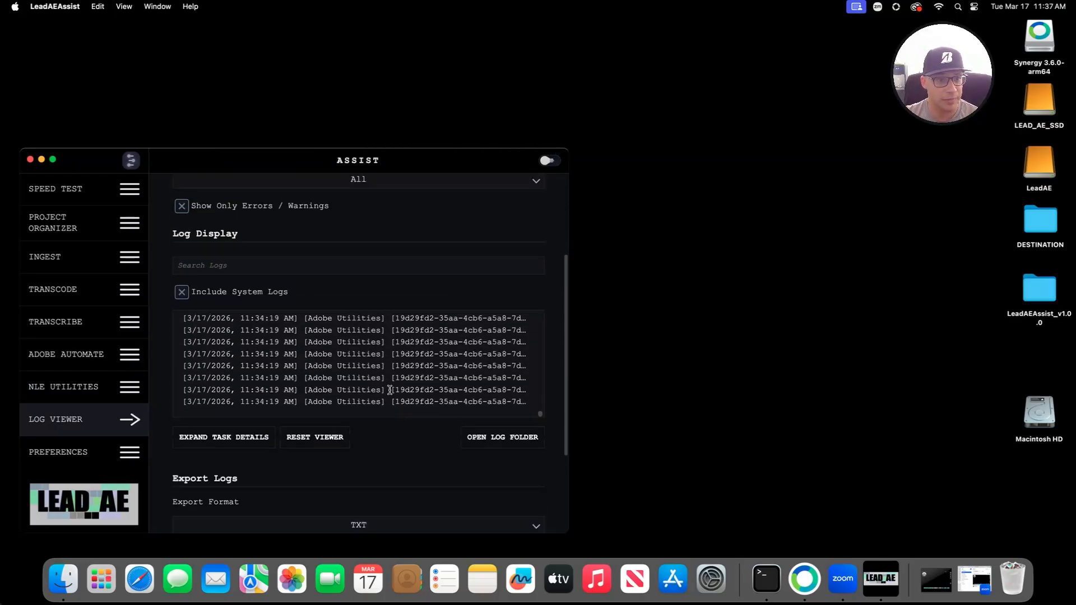
pyautogui.scroll(5, 390, 390)
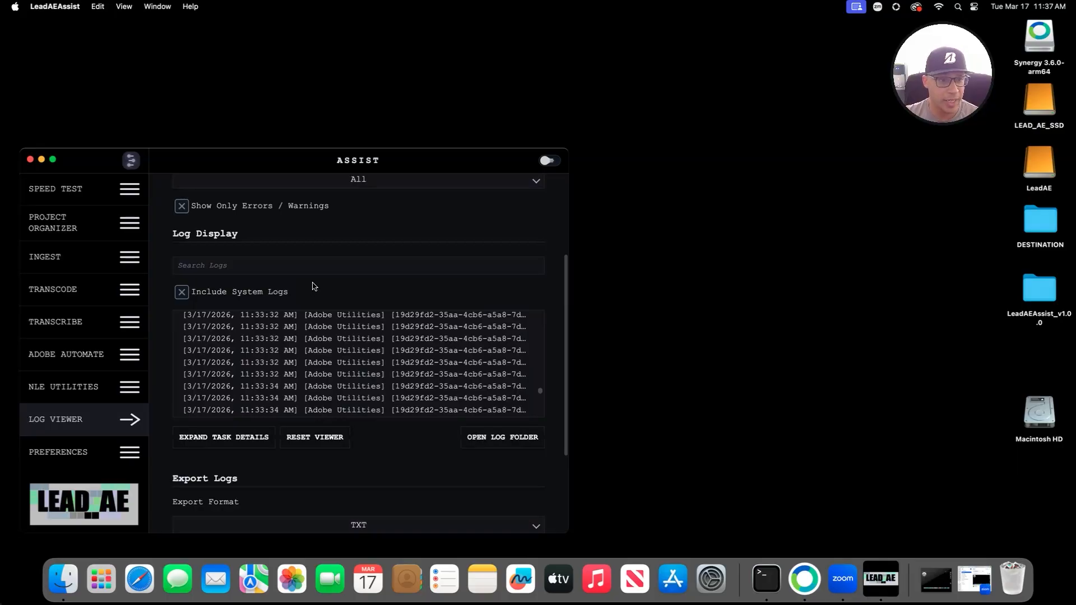
pyautogui.scroll(5, 313, 287)
pyautogui.click(397, 269)
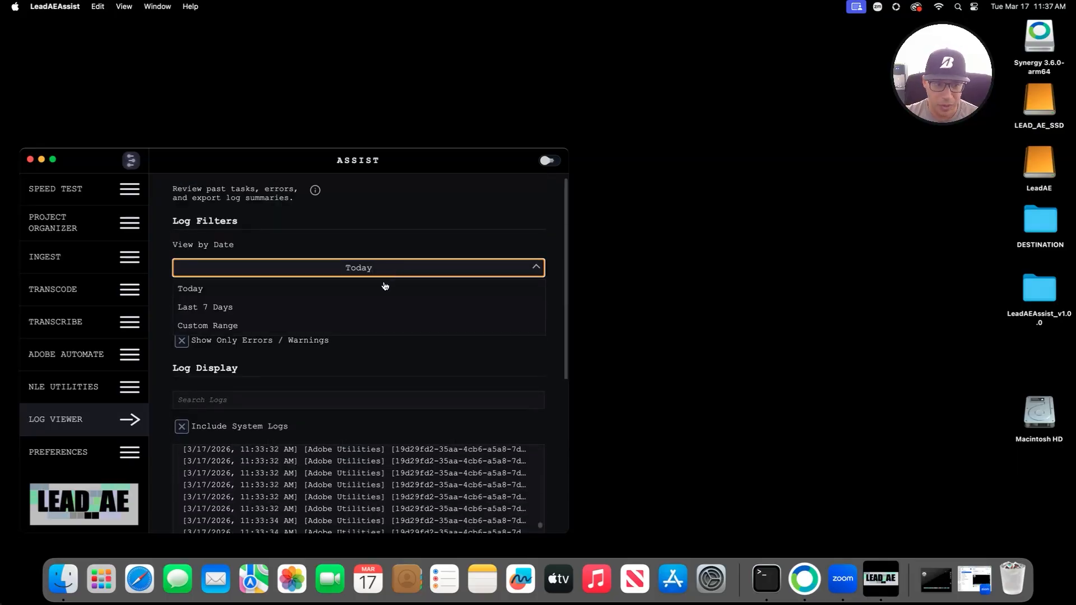
pyautogui.click(366, 330)
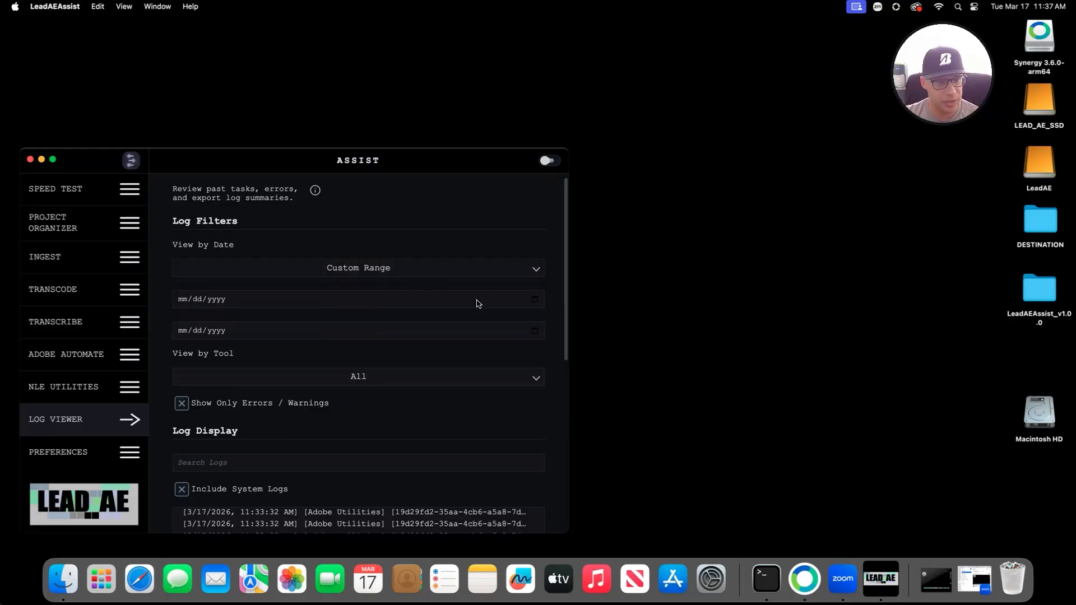
pyautogui.click(382, 272)
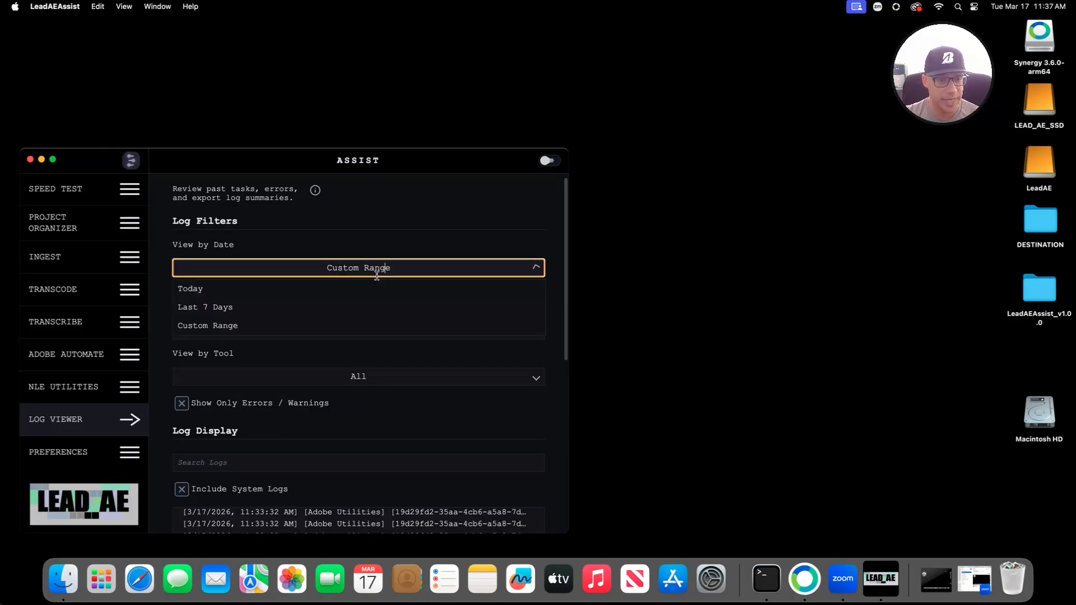
pyautogui.click(300, 290)
# Step: Expand the log entries to full task details and keep TXT as the export format
pyautogui.scroll(-5, 426, 365)
pyautogui.scroll(-5, 270, 338)
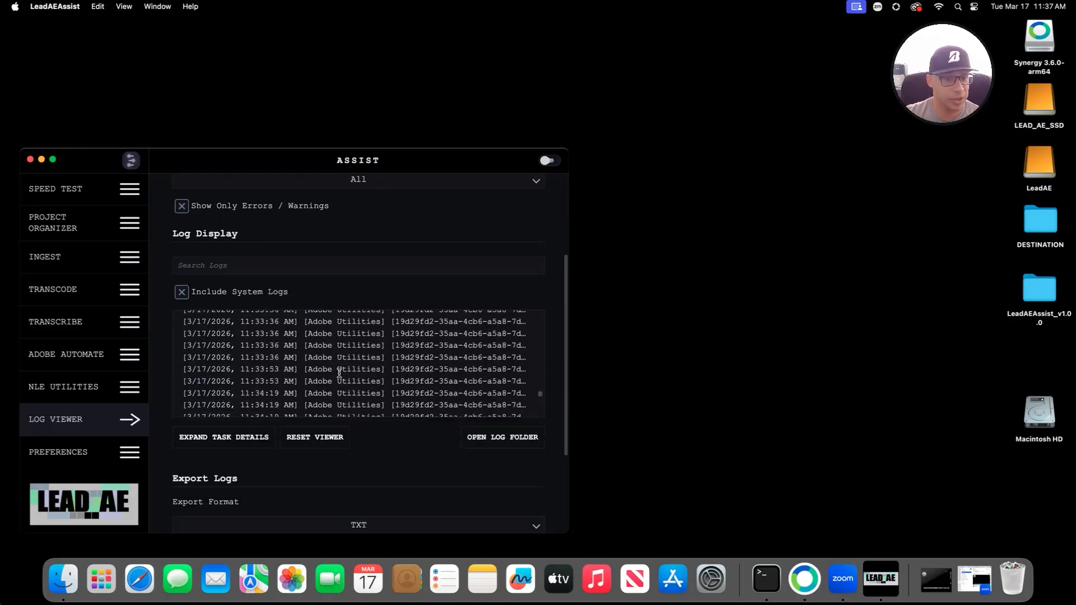
pyautogui.click(232, 436)
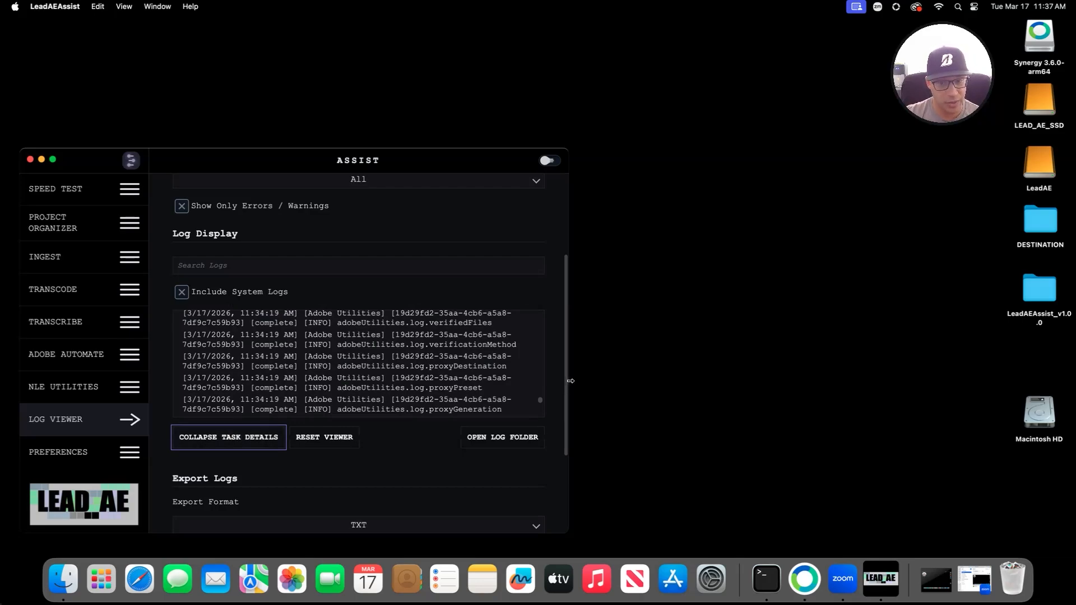
pyautogui.moveTo(571, 382); pyautogui.dragTo(973, 381)
pyautogui.scroll(-1, 449, 385)
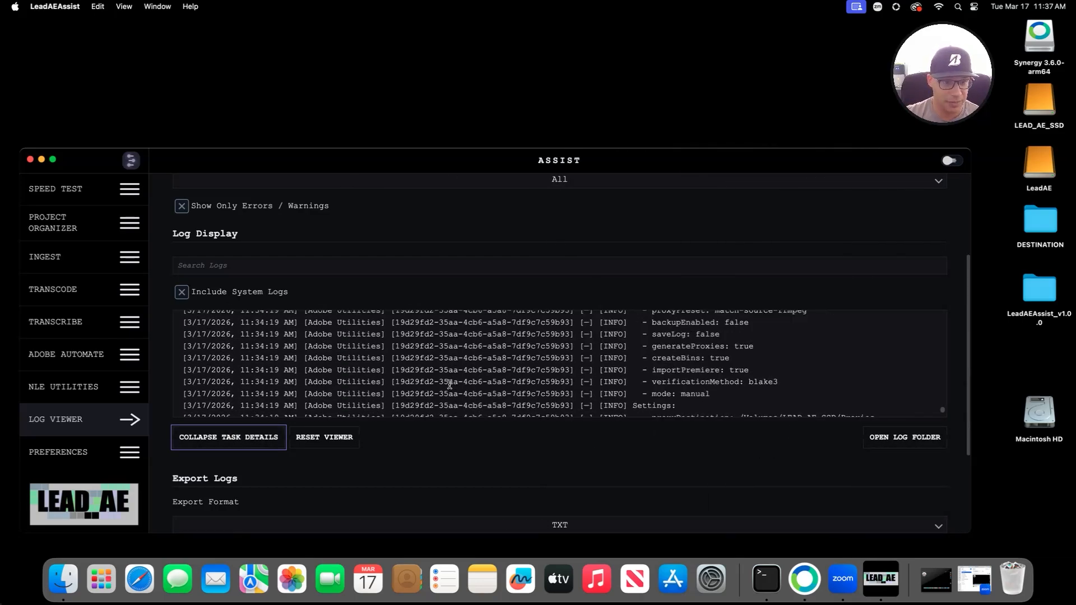
pyautogui.scroll(5, 449, 384)
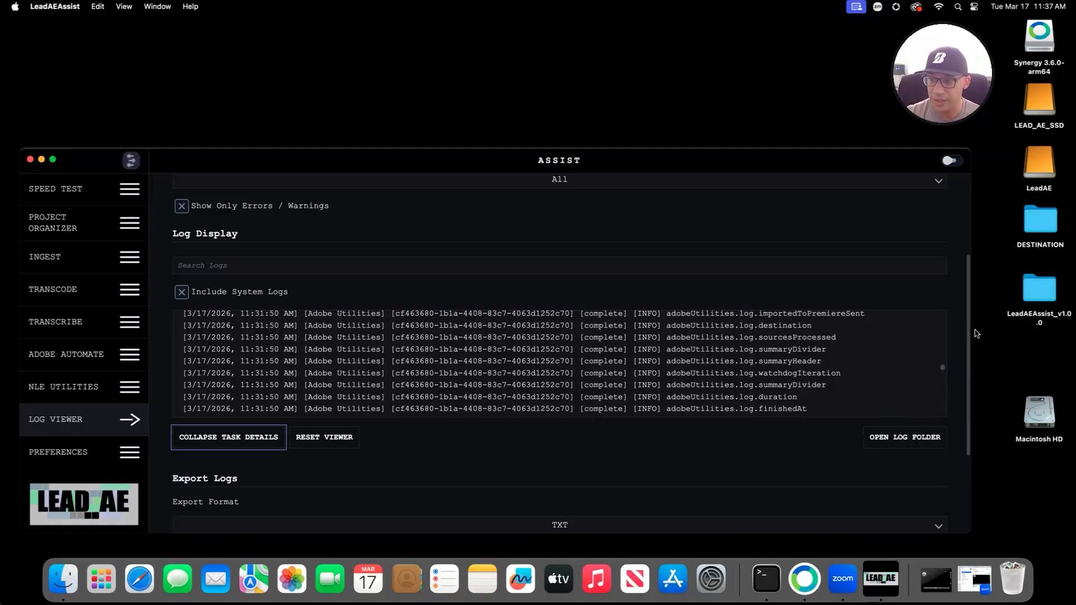
pyautogui.moveTo(973, 331); pyautogui.dragTo(587, 339)
pyautogui.scroll(-3, 234, 473)
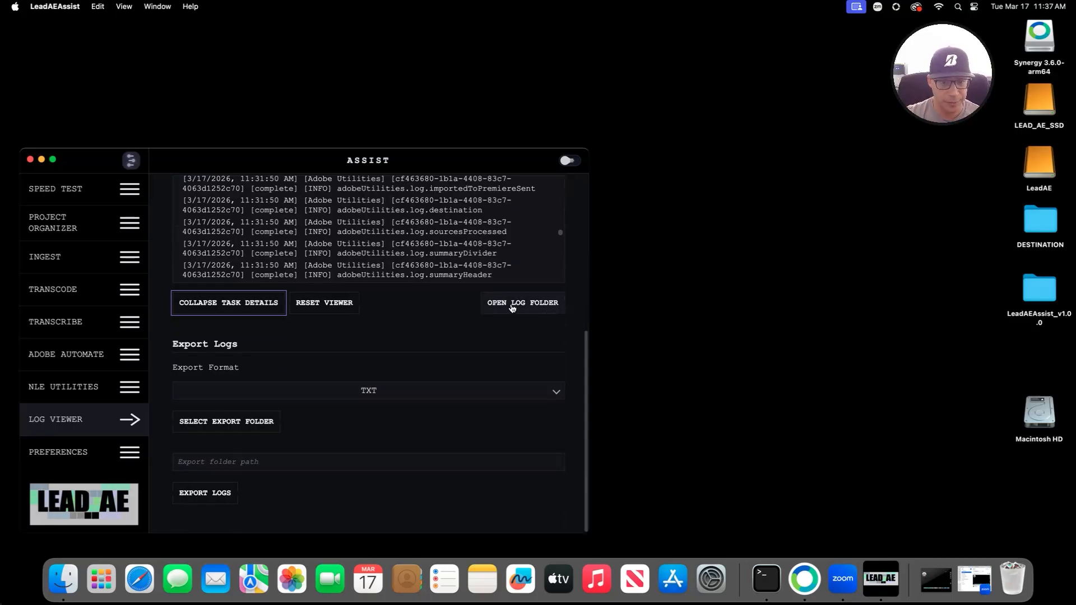
pyautogui.click(370, 391)
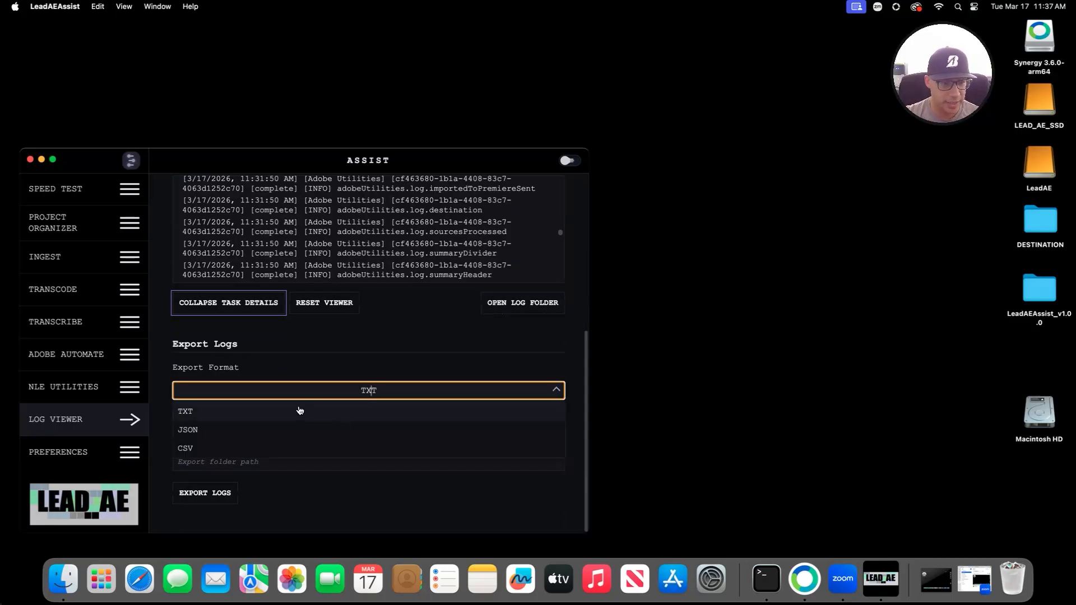
pyautogui.click(442, 387)
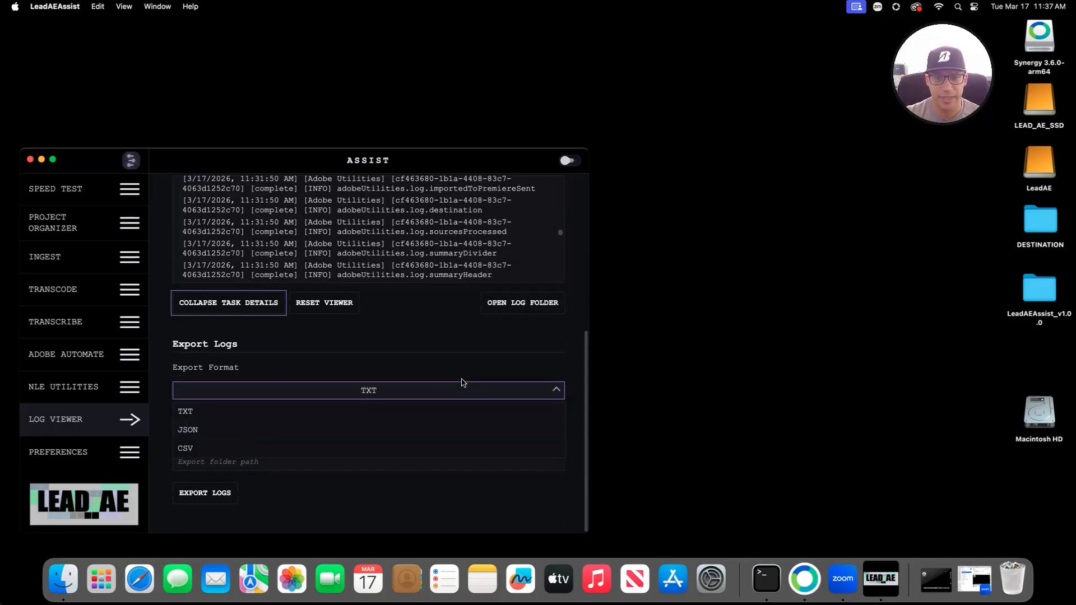
# Step: Open the logs folder in Finder and move all seven tool log folders to the Trash
pyautogui.click(499, 302)
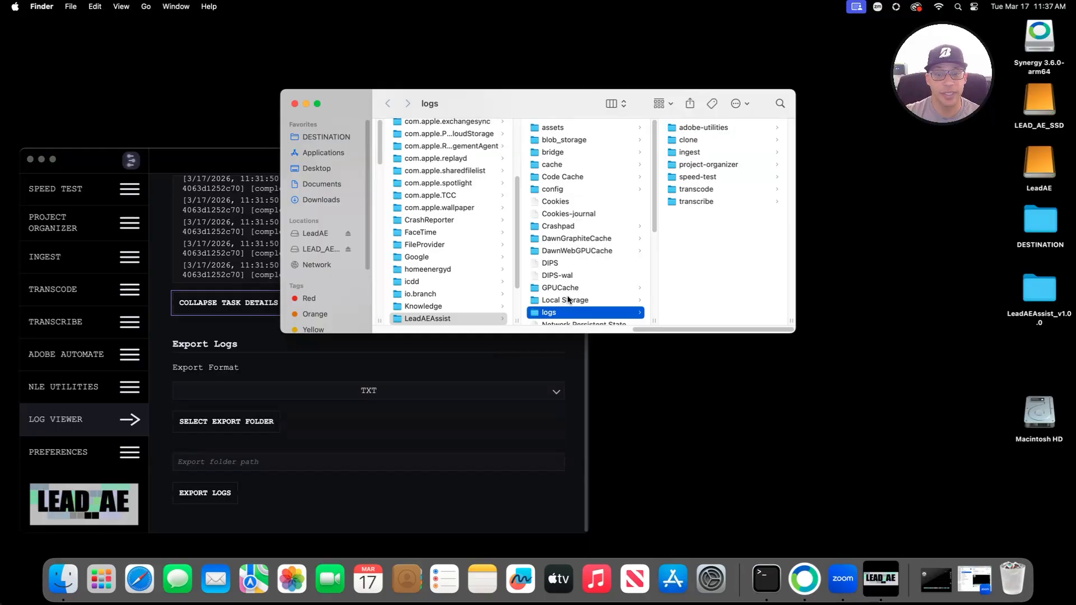
pyautogui.moveTo(563, 109); pyautogui.dragTo(535, 137)
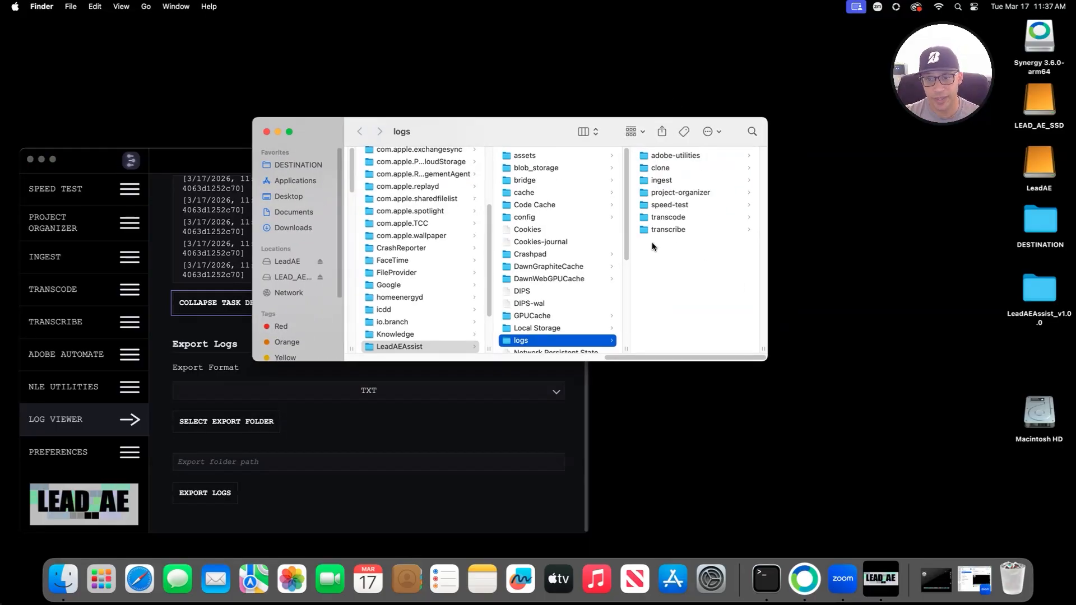
pyautogui.moveTo(746, 229); pyautogui.dragTo(761, 303)
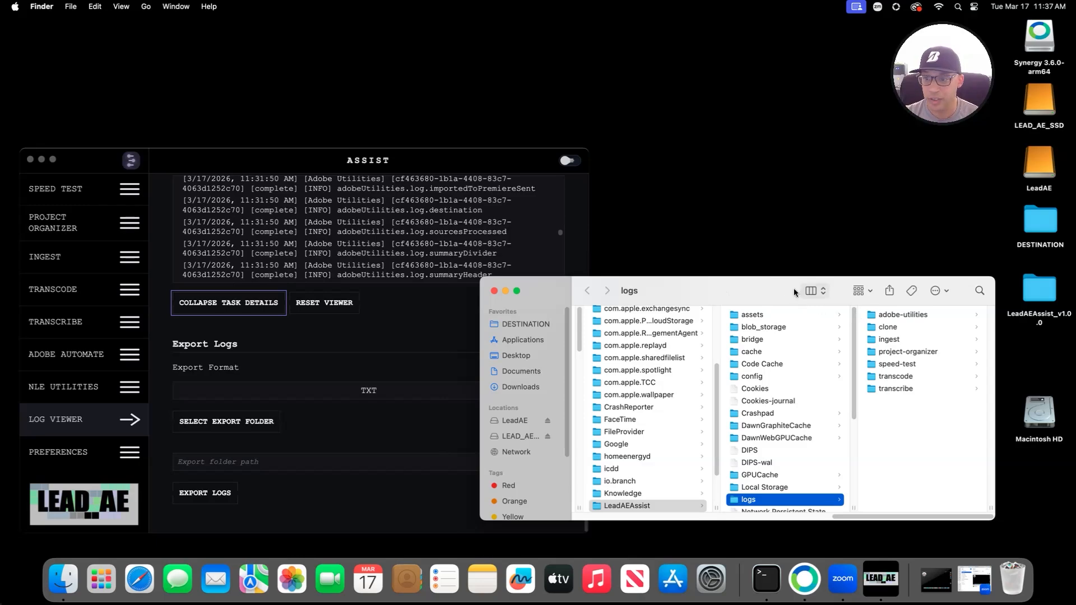
pyautogui.moveTo(924, 422); pyautogui.dragTo(886, 227)
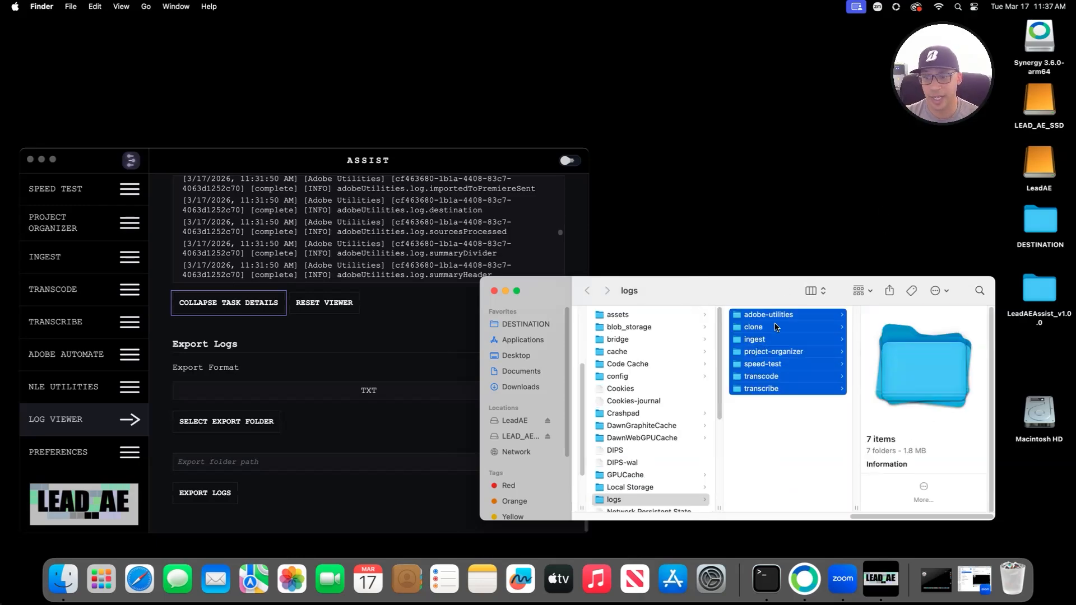
pyautogui.rightClick(777, 328)
pyautogui.click(826, 321)
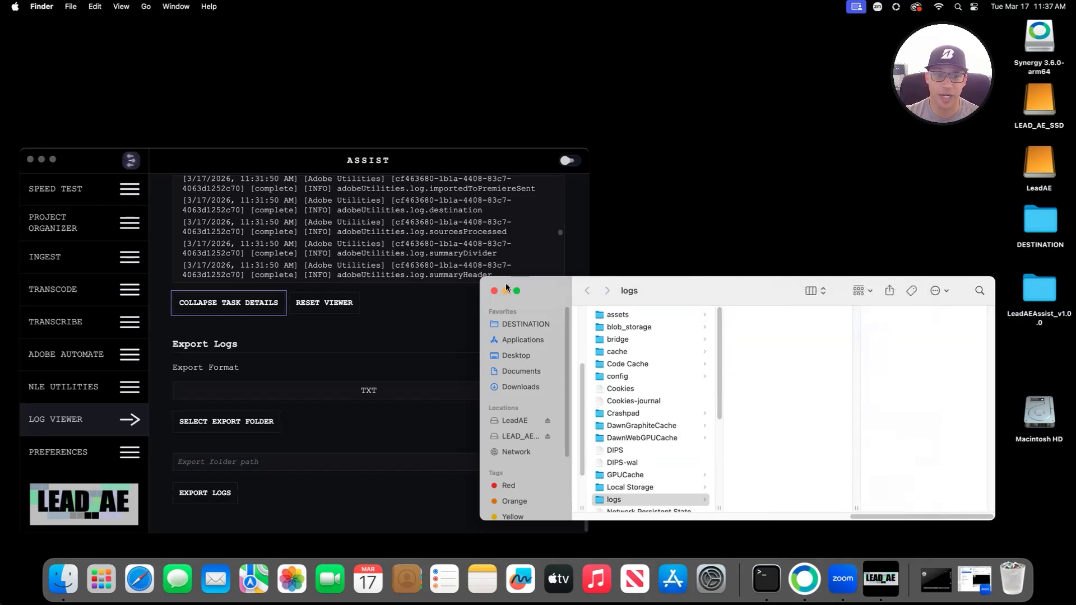
# Step: Reset the Log Viewer, run a network speed test, and return to the Log Viewer
pyautogui.click(392, 298)
pyautogui.click(330, 303)
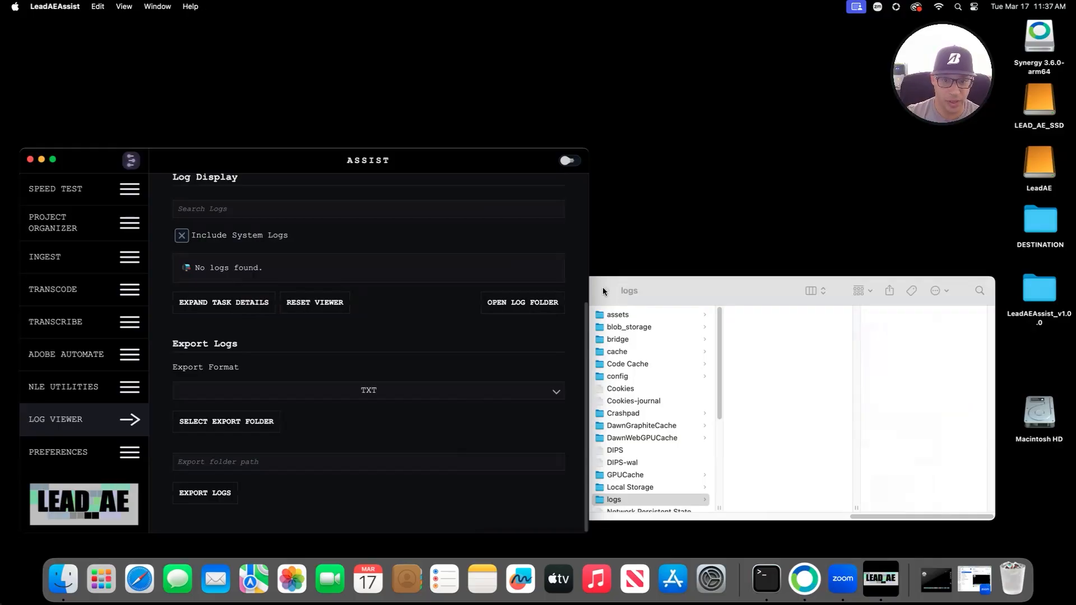
pyautogui.click(62, 190)
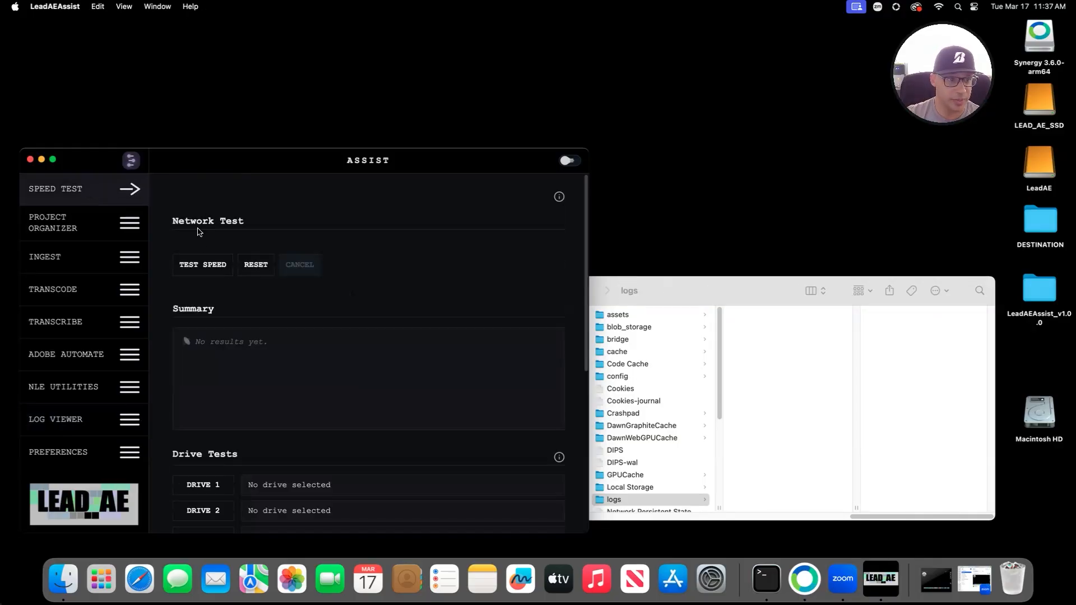
pyautogui.click(202, 264)
pyautogui.click(56, 420)
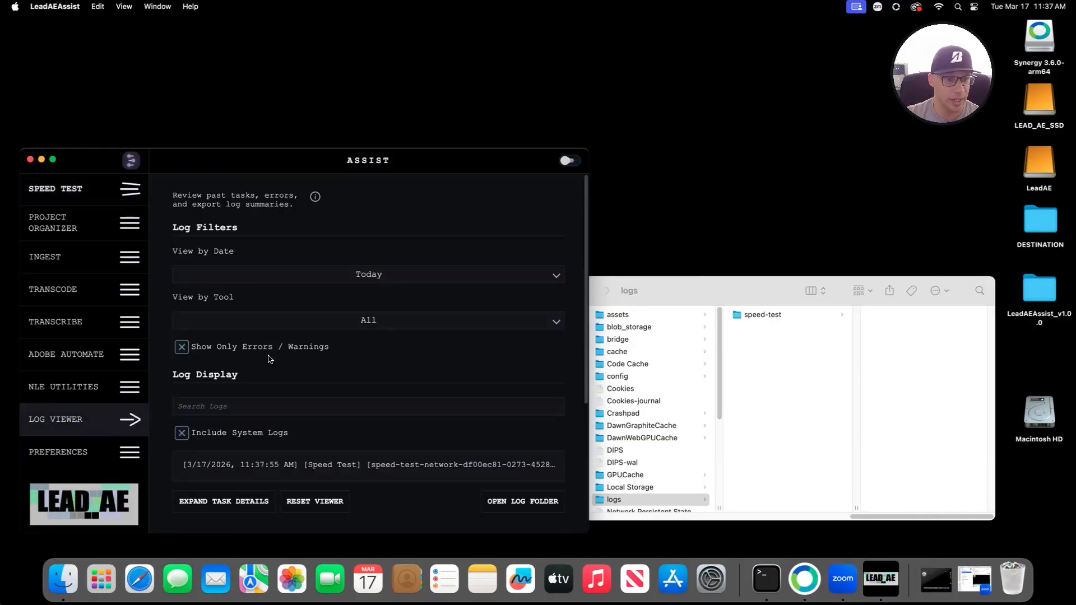
pyautogui.scroll(-5, 379, 396)
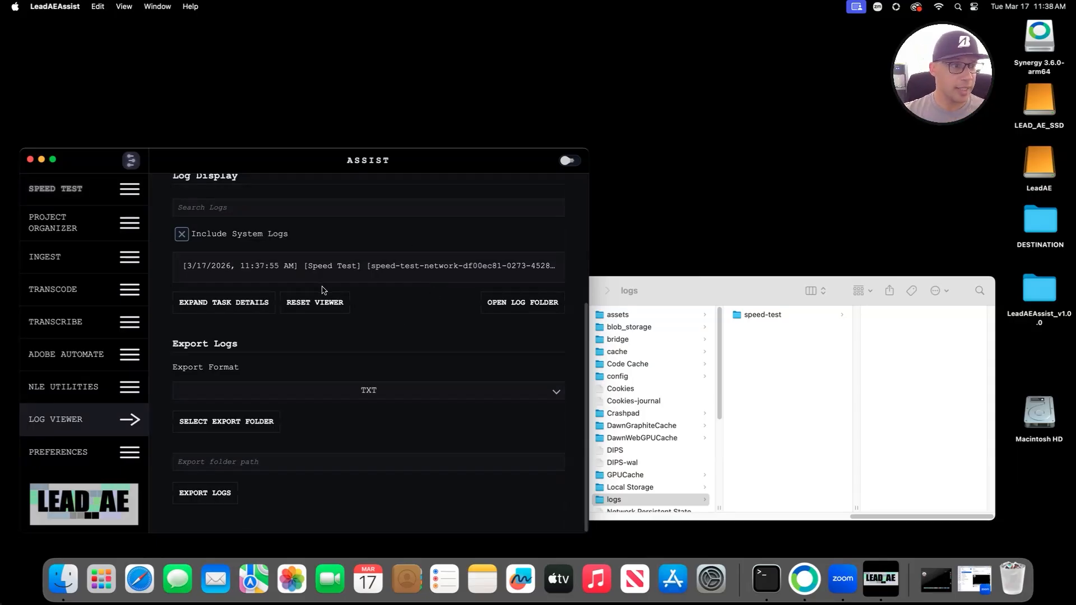
# Step: Recheck the logs folder holding only the speed-test log, then close that Finder window
pyautogui.click(521, 308)
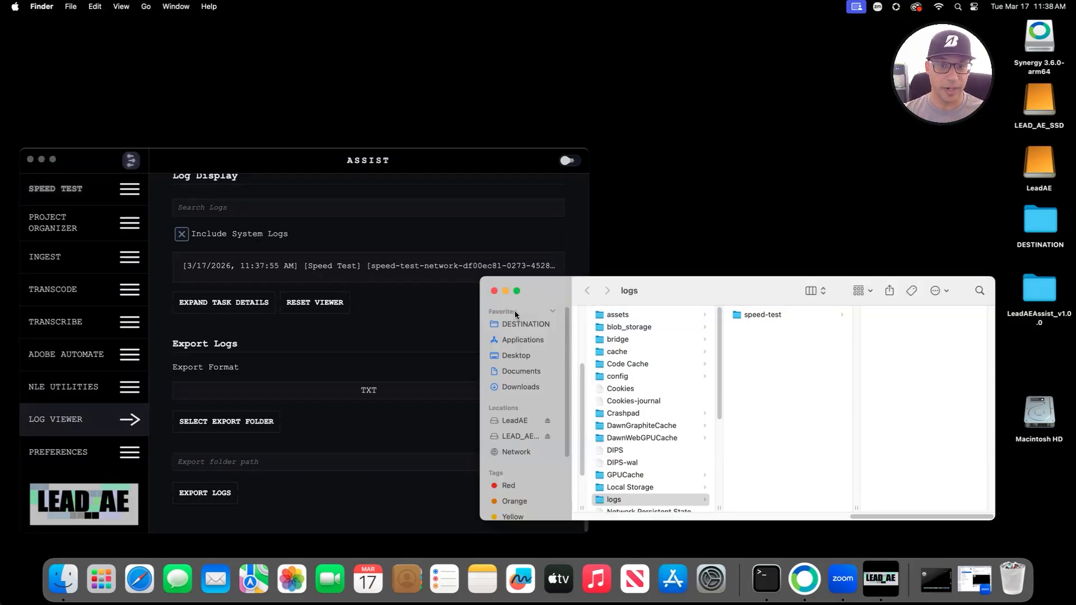
pyautogui.click(493, 292)
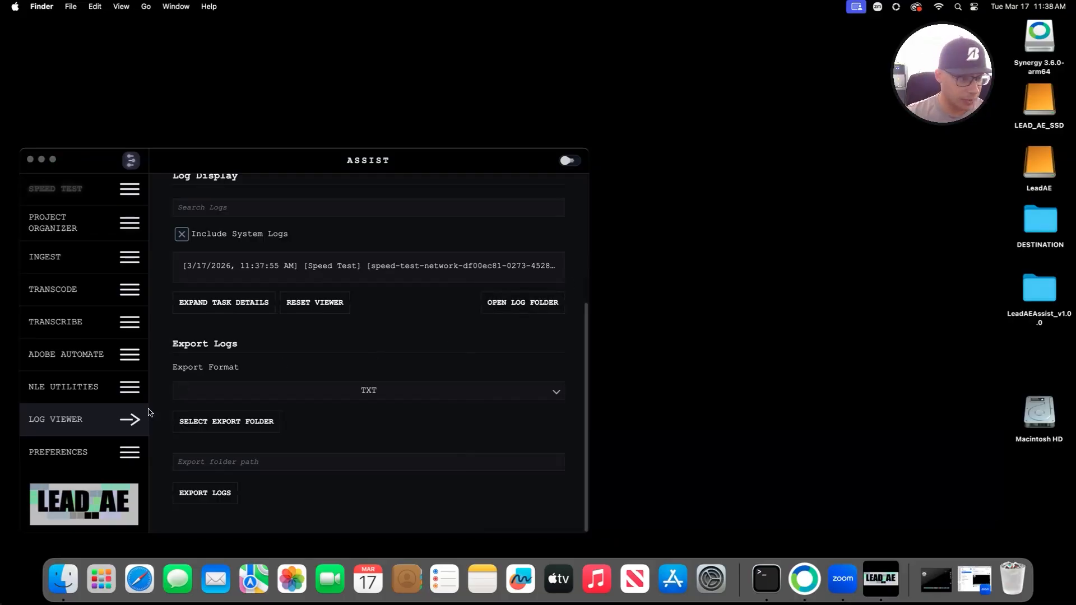
pyautogui.click(84, 457)
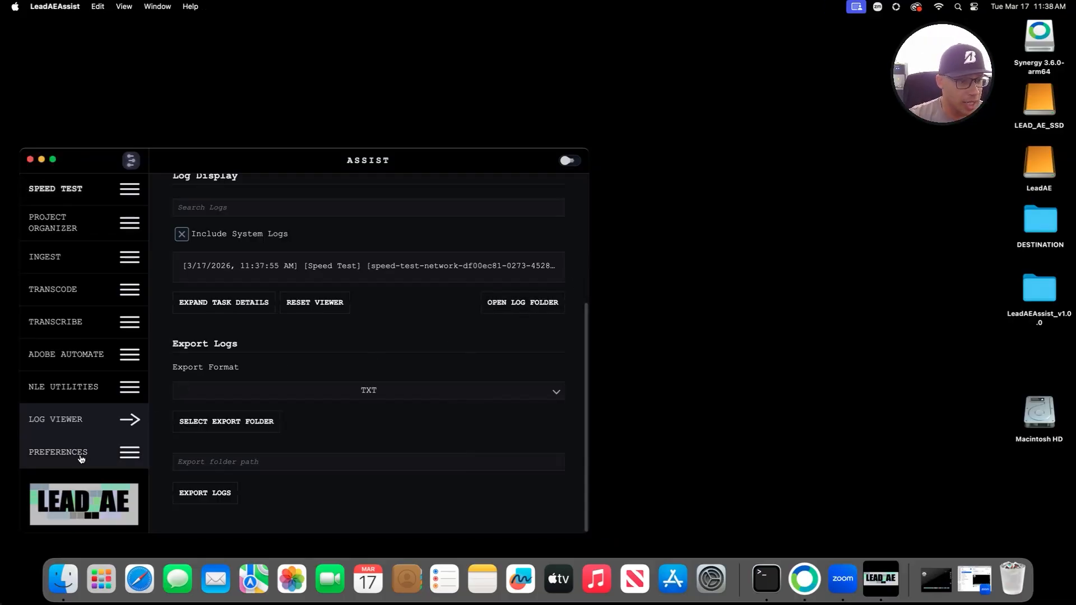
# Step: Show Preferences with offline mode, Dark Mode, English (EN) theme, and version 1.0.0
pyautogui.click(88, 458)
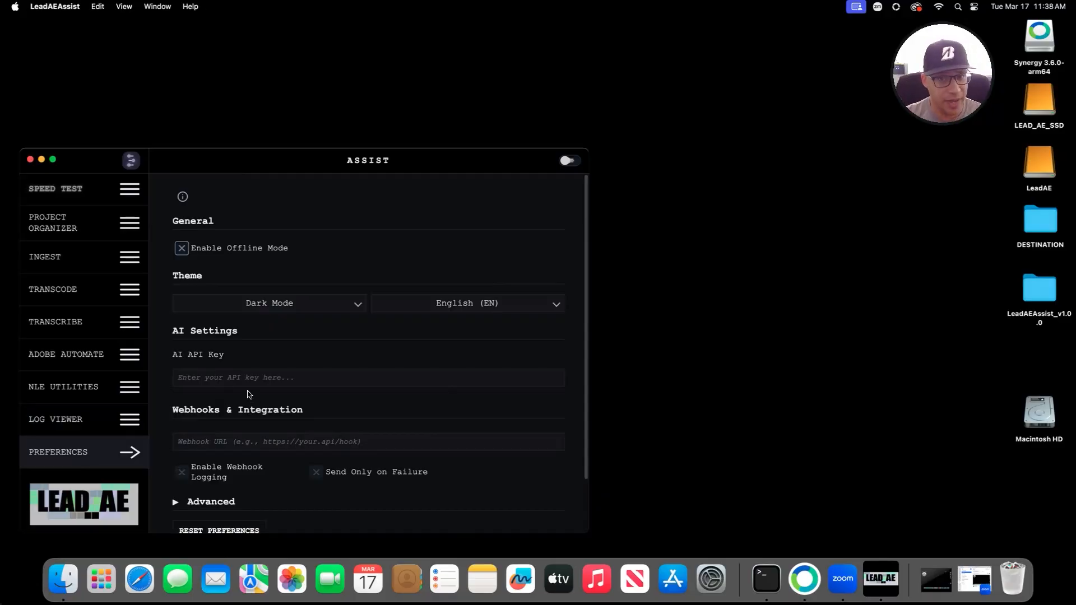
pyautogui.scroll(-3, 250, 394)
pyautogui.scroll(3, 347, 365)
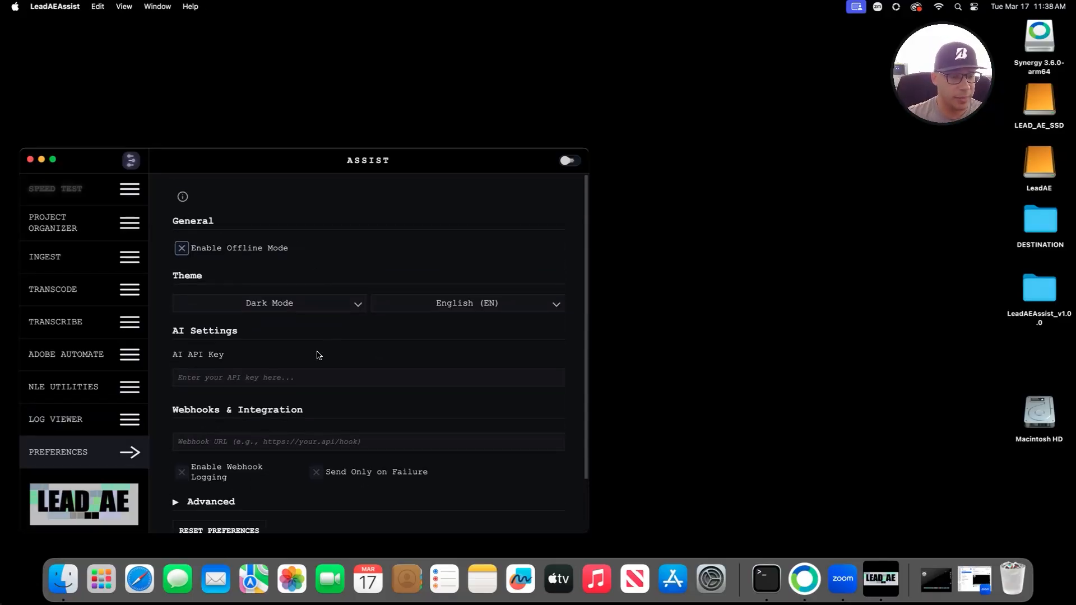
pyautogui.scroll(-2, 313, 345)
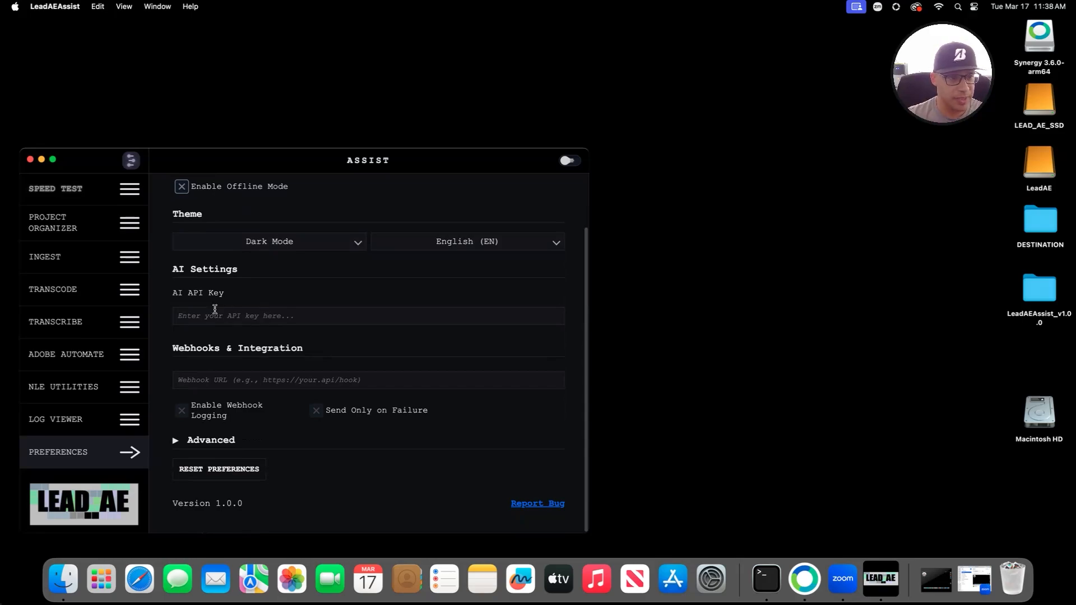
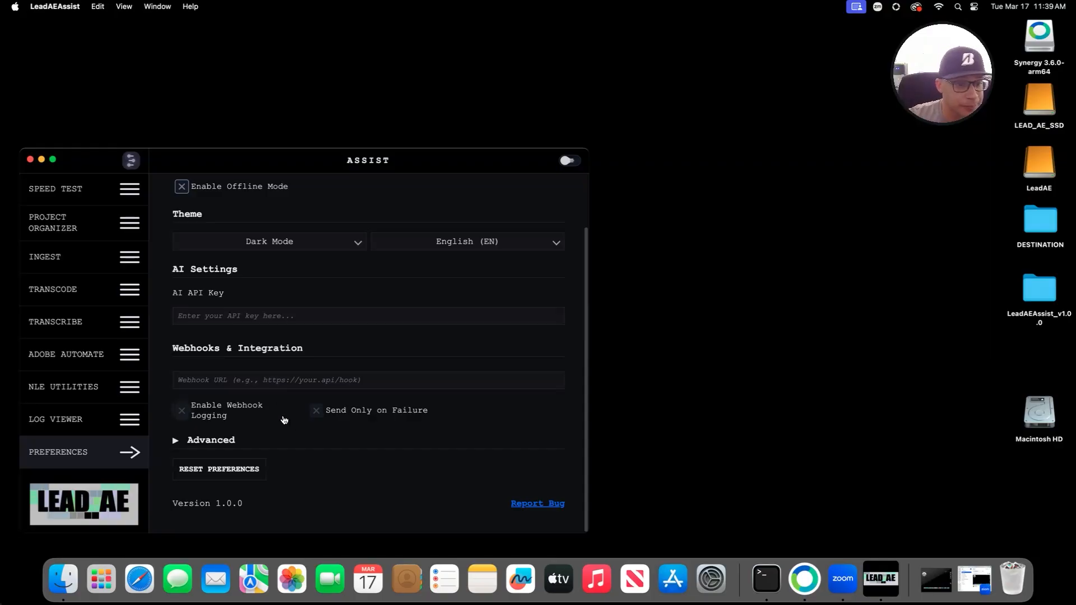
# Step: Expand Preferences' Advanced section and scroll to its Diagnostics, Updates and Storage & Maintenance settings
pyautogui.click(211, 441)
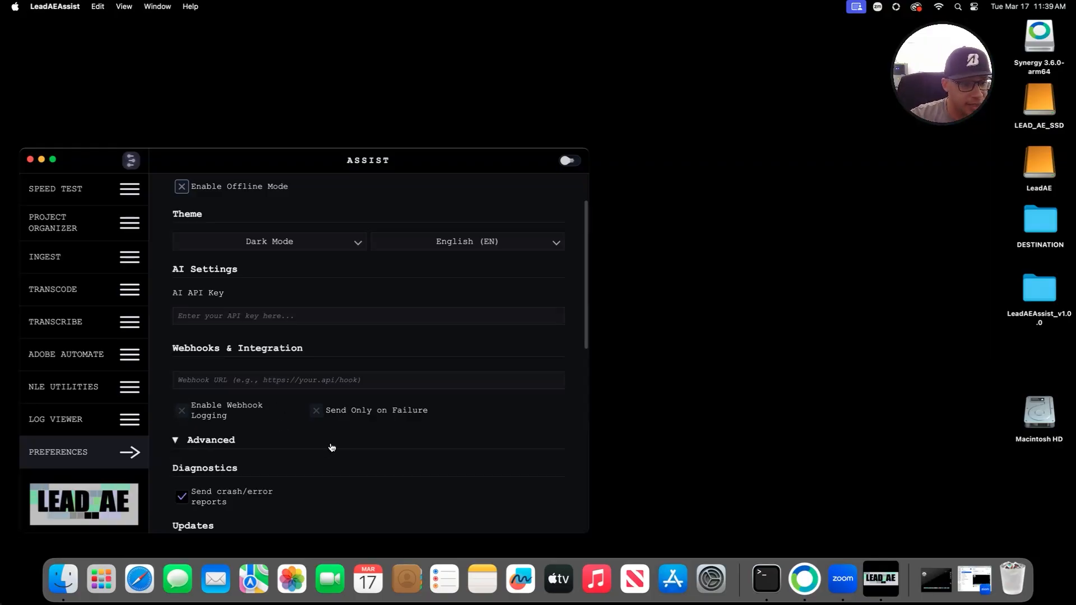
pyautogui.scroll(-5, 331, 447)
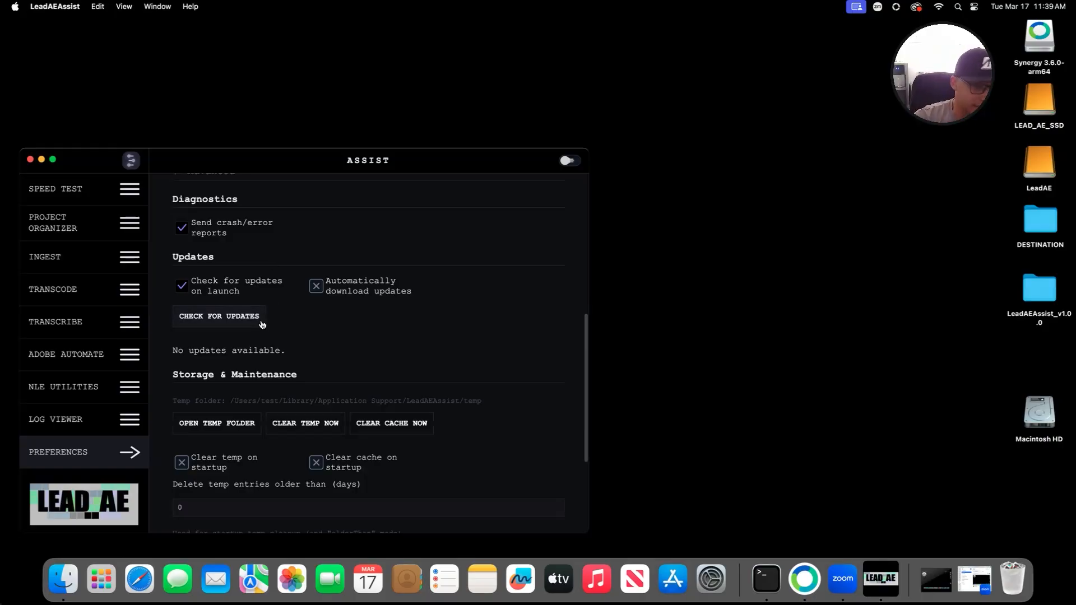
# Step: Run a manual update check from the Updates section and confirm no updates are available
pyautogui.scroll(-5, 280, 325)
pyautogui.scroll(5, 286, 334)
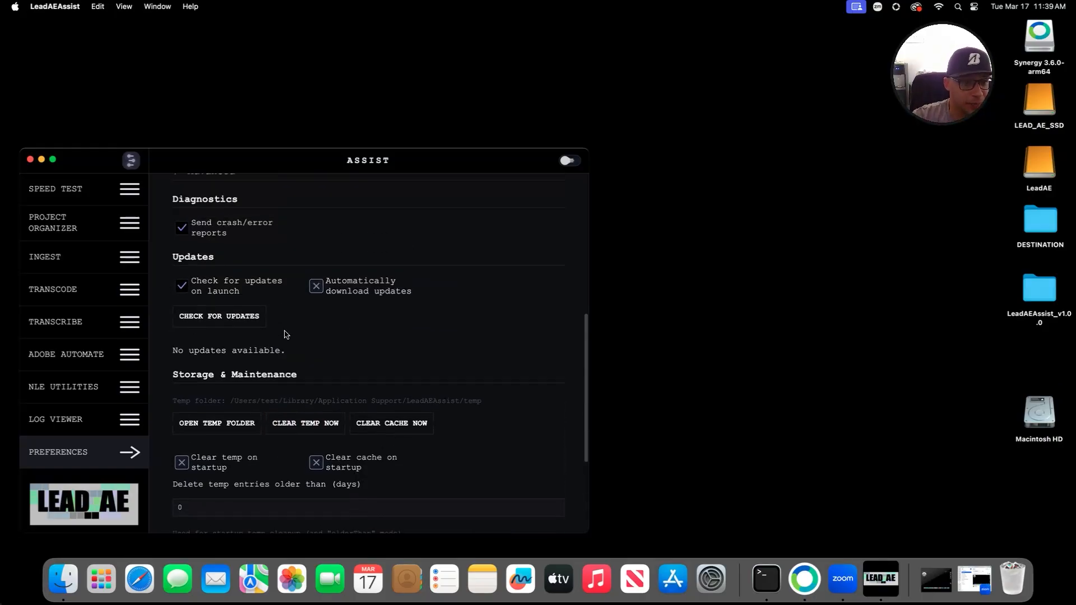
pyautogui.scroll(-2, 298, 336)
pyautogui.scroll(2, 299, 337)
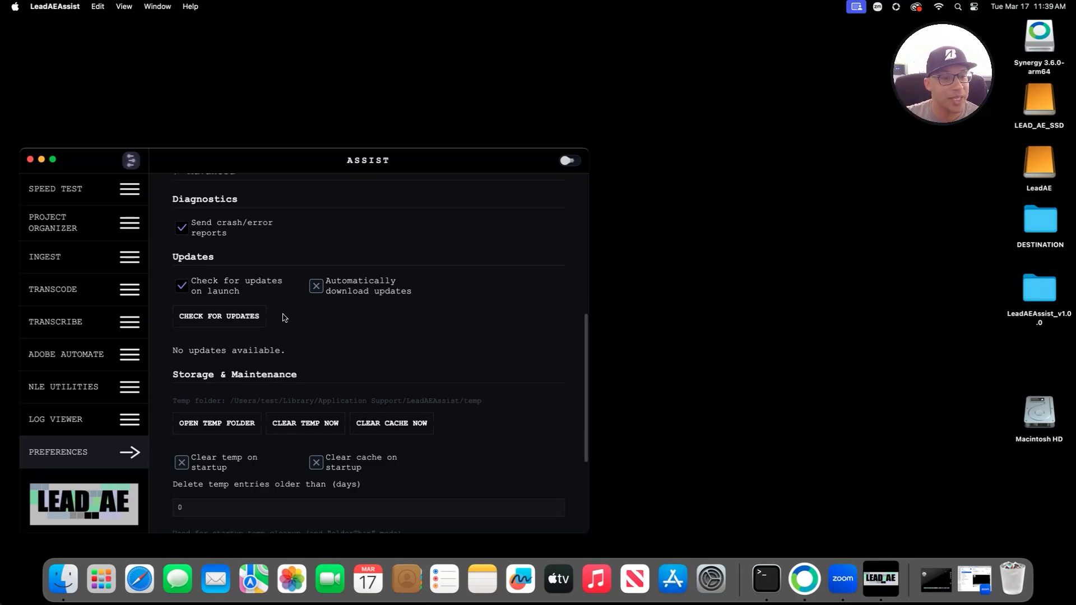
pyautogui.click(250, 317)
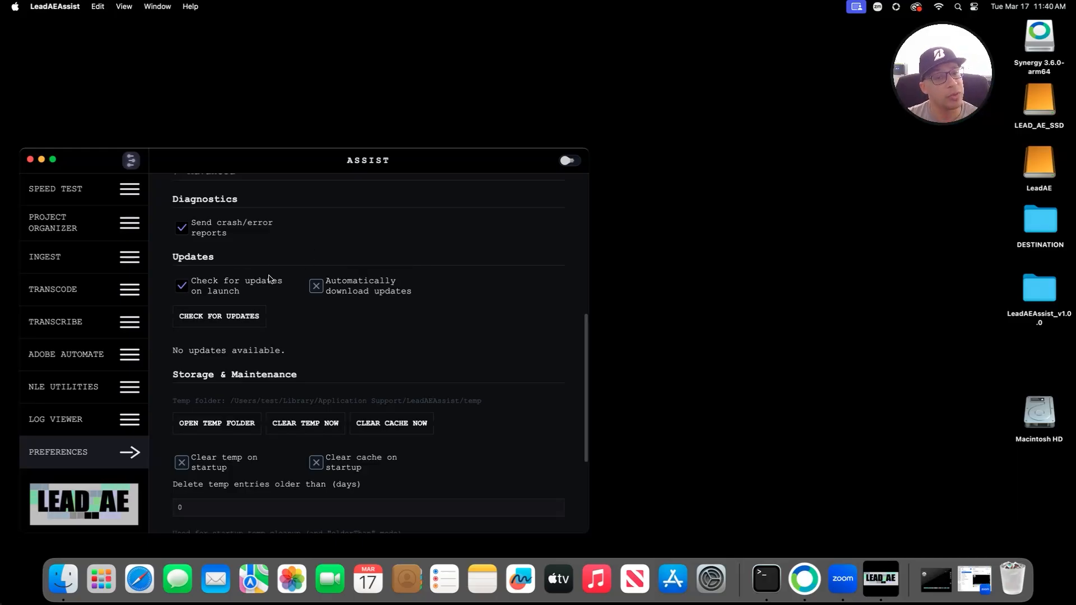
pyautogui.click(200, 317)
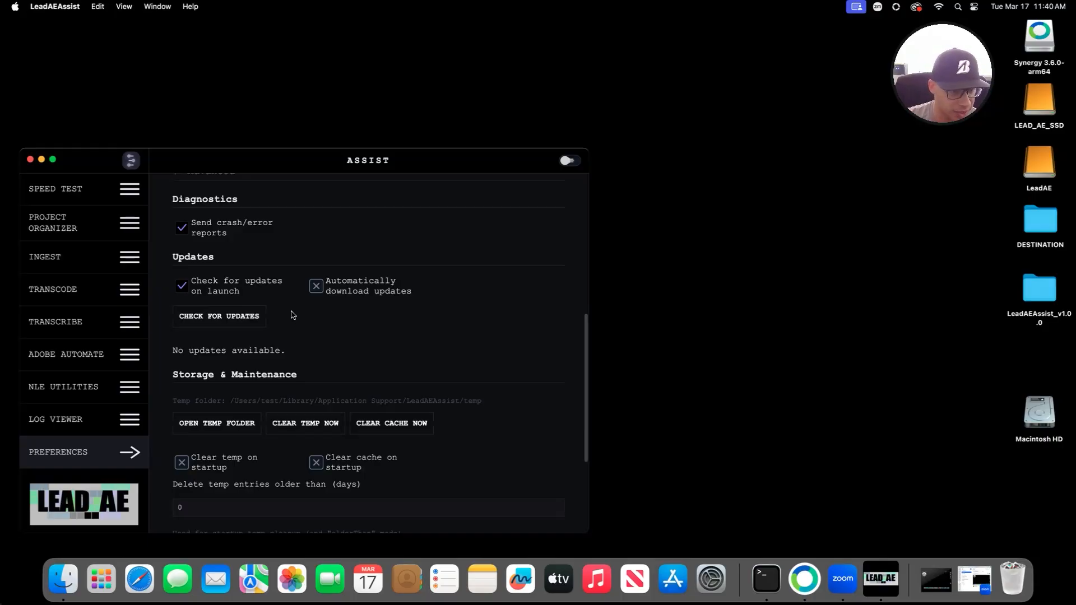
pyautogui.scroll(-3, 281, 323)
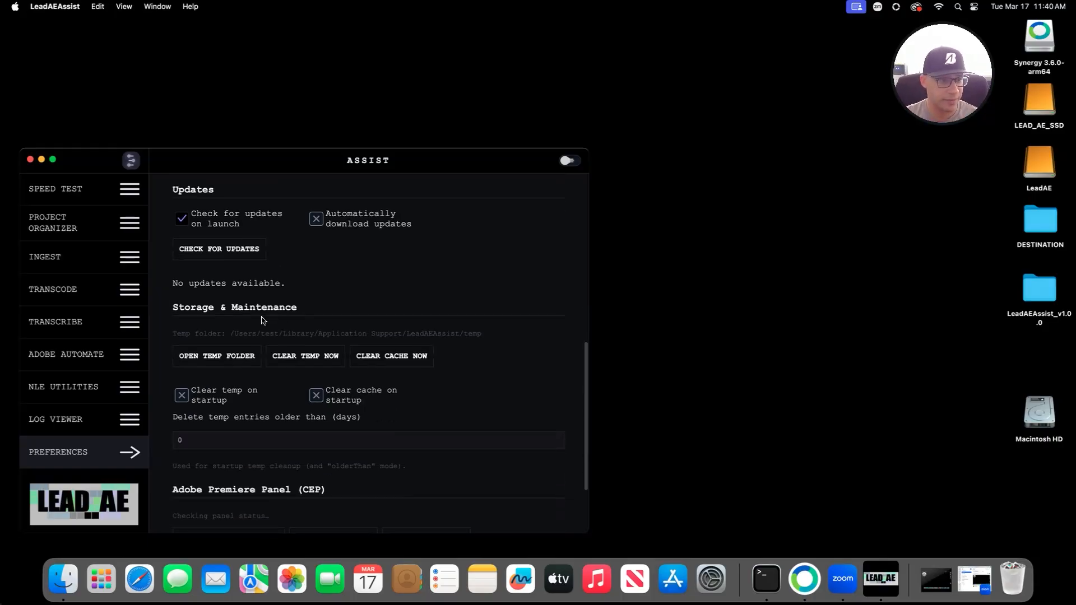
pyautogui.scroll(-3, 264, 322)
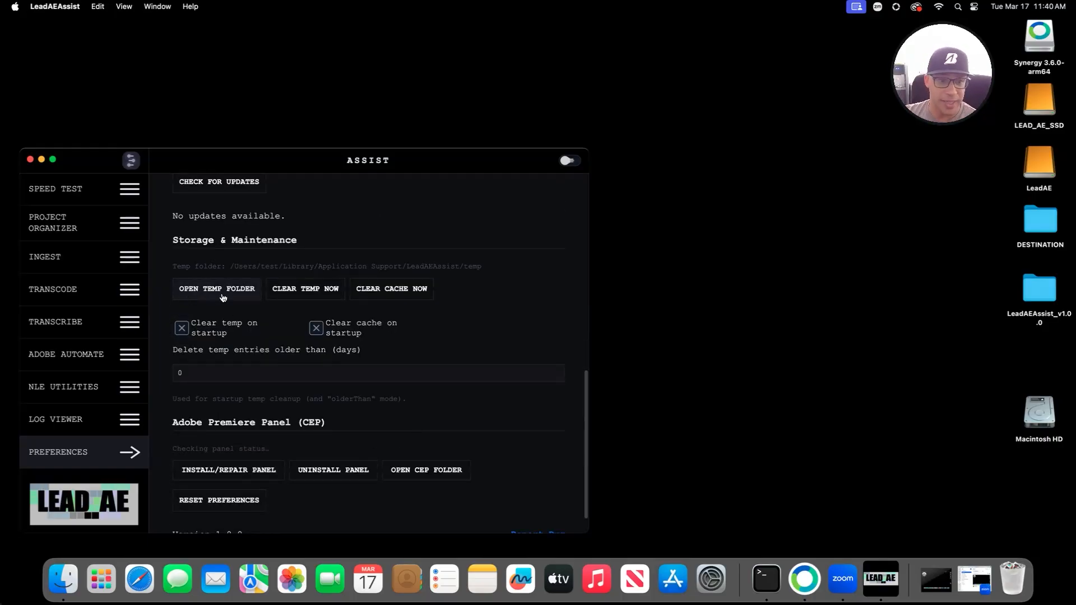
pyautogui.click(218, 292)
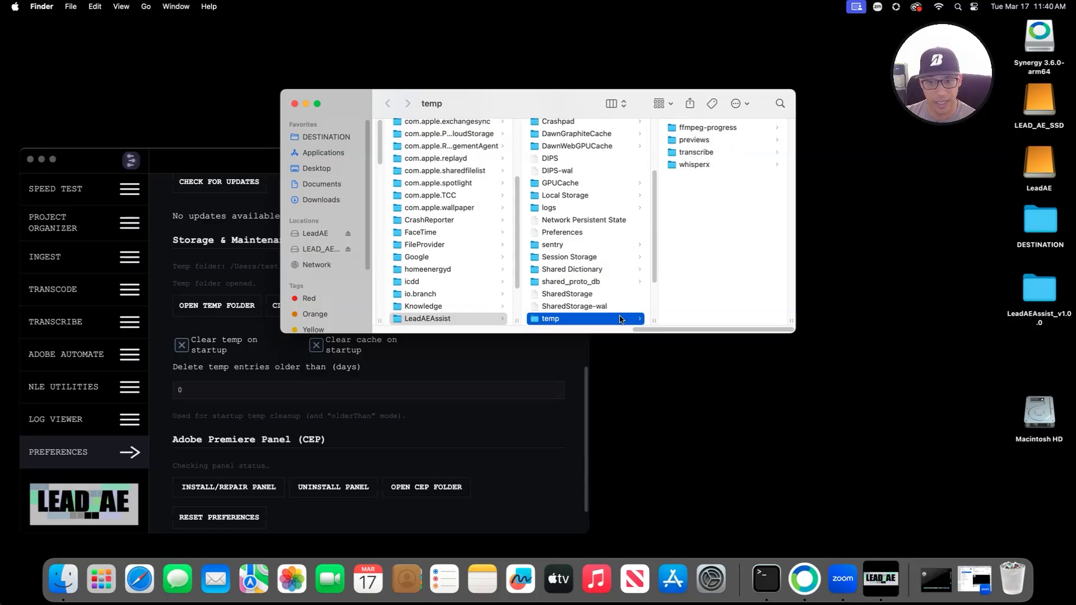
pyautogui.click(295, 104)
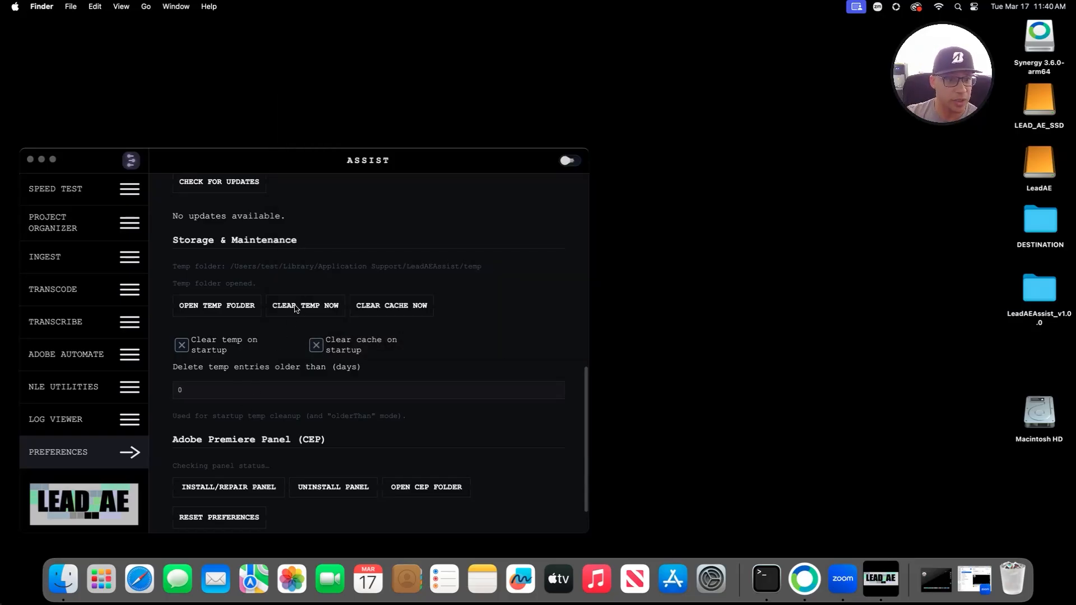
# Step: Set the temp file age limit to 7 days, clear temp files, then reset it to 0 days
pyautogui.click(203, 391)
pyautogui.moveTo(202, 392); pyautogui.dragTo(176, 389)
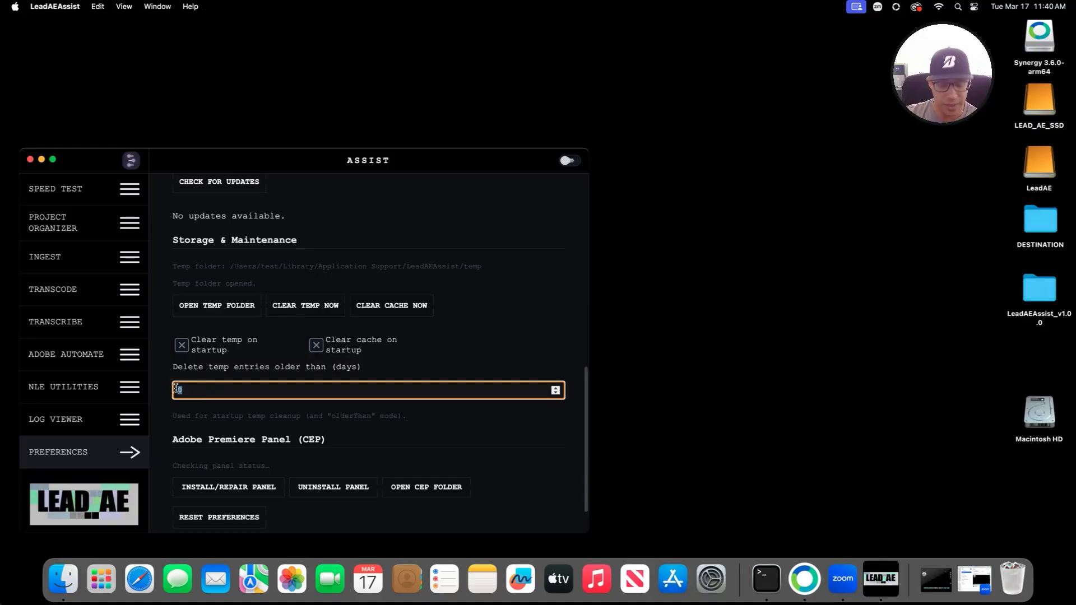
pyautogui.write('7')
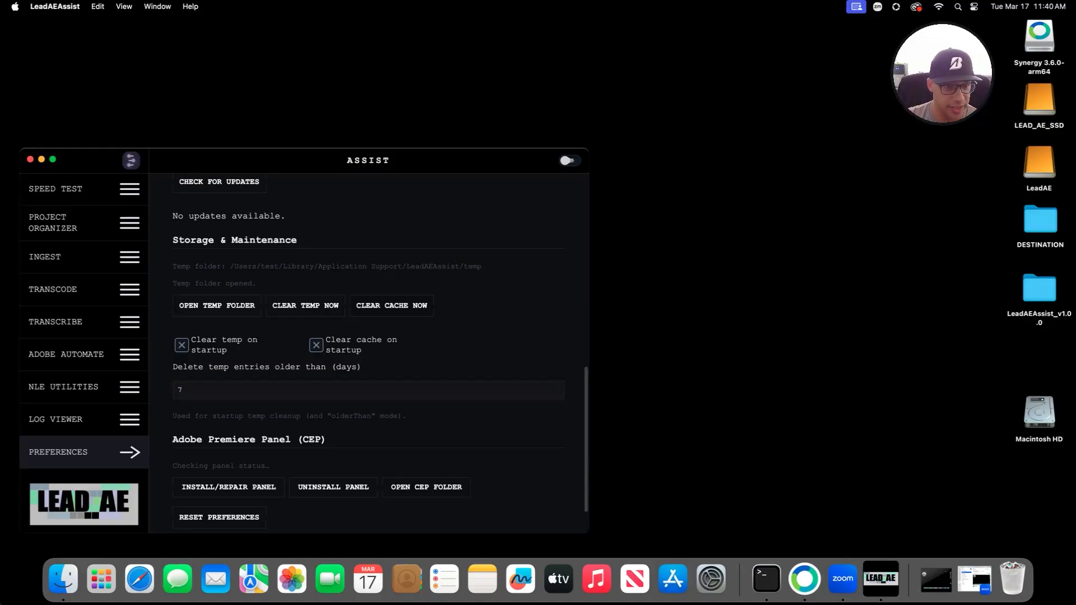
pyautogui.click(305, 305)
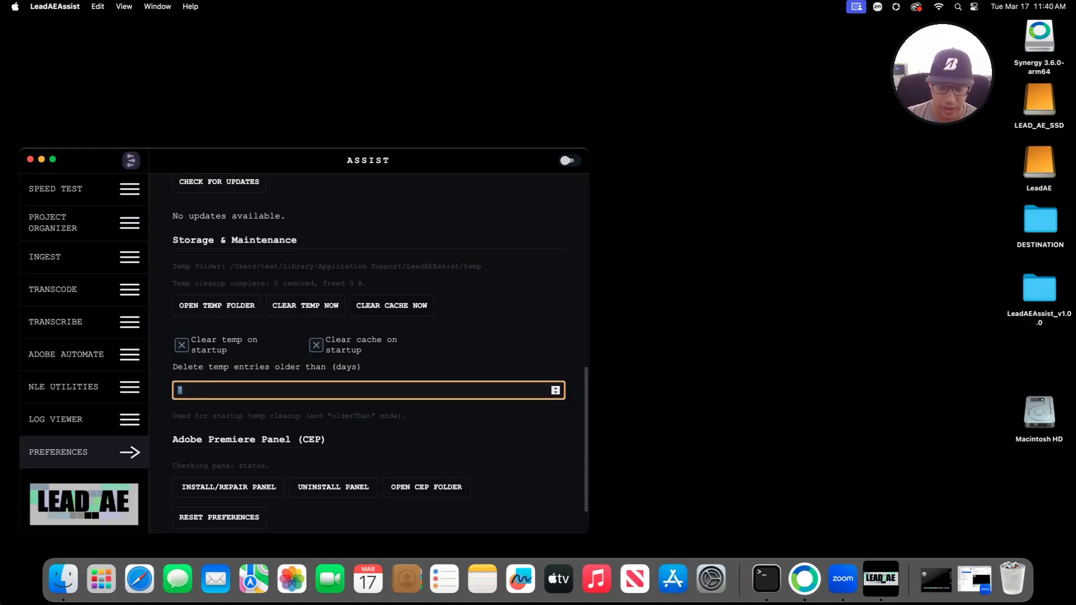
pyautogui.press('BackSpace')
pyautogui.write('0')
# Step: Enable temp and cache clearing at startup, clear temp files twice, and clear the cache, freeing 545.3 KB
pyautogui.click(182, 344)
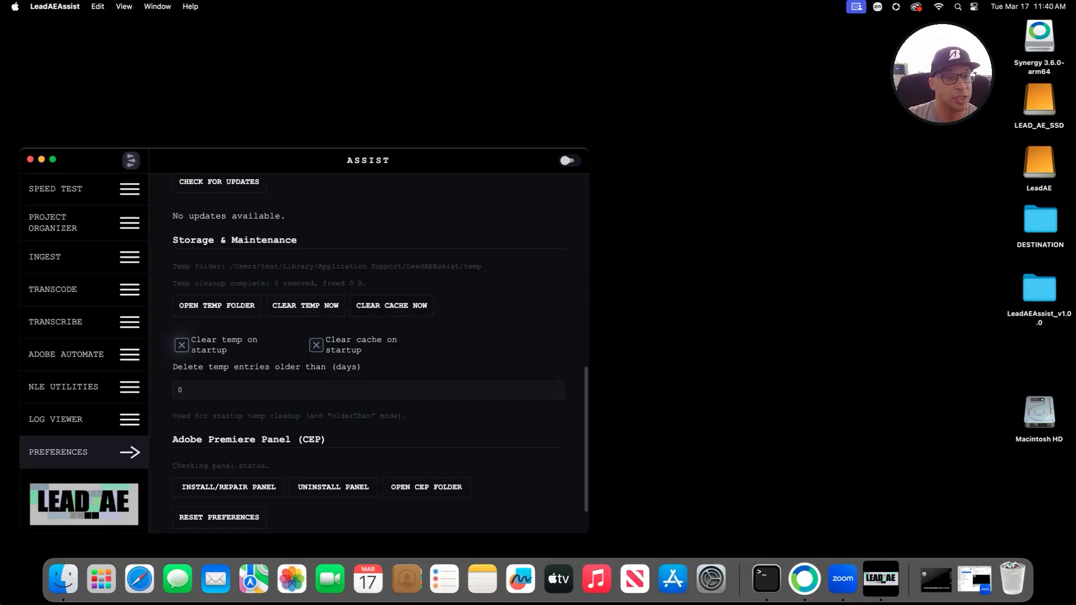
pyautogui.click(306, 305)
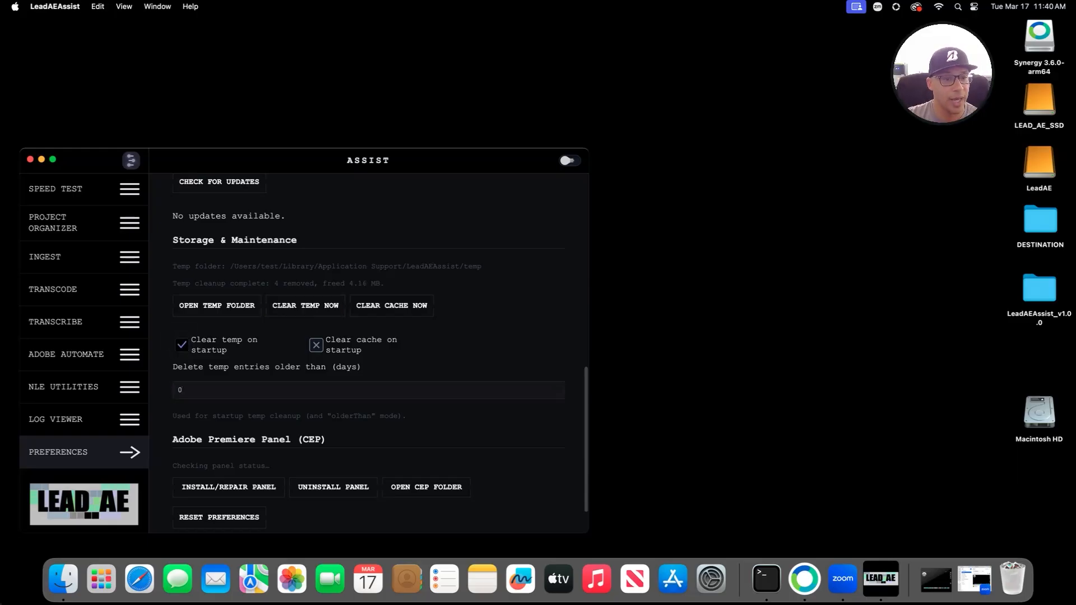
pyautogui.click(305, 306)
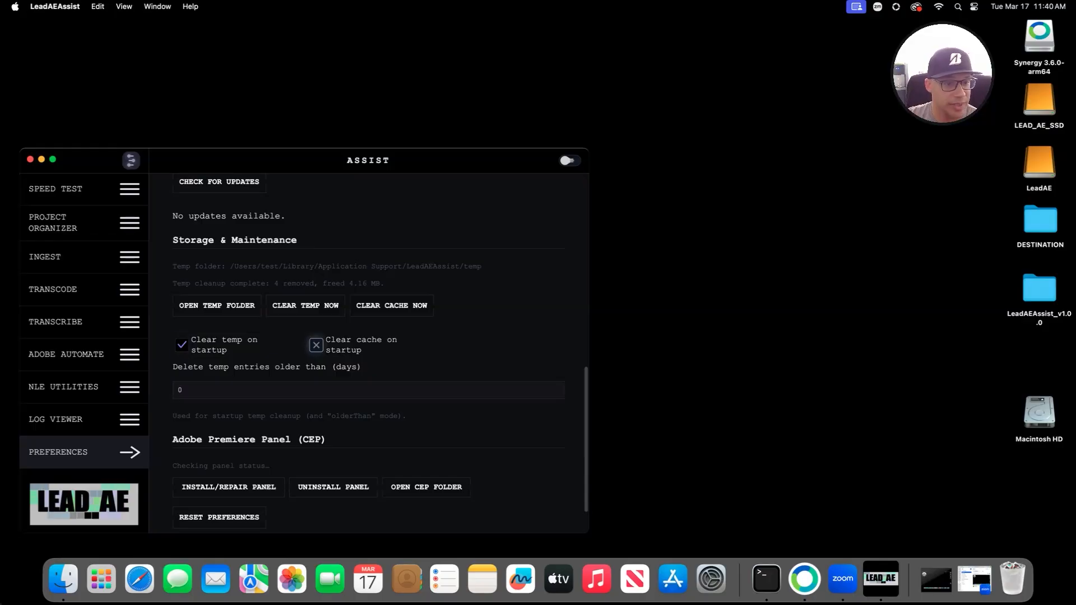
pyautogui.click(316, 345)
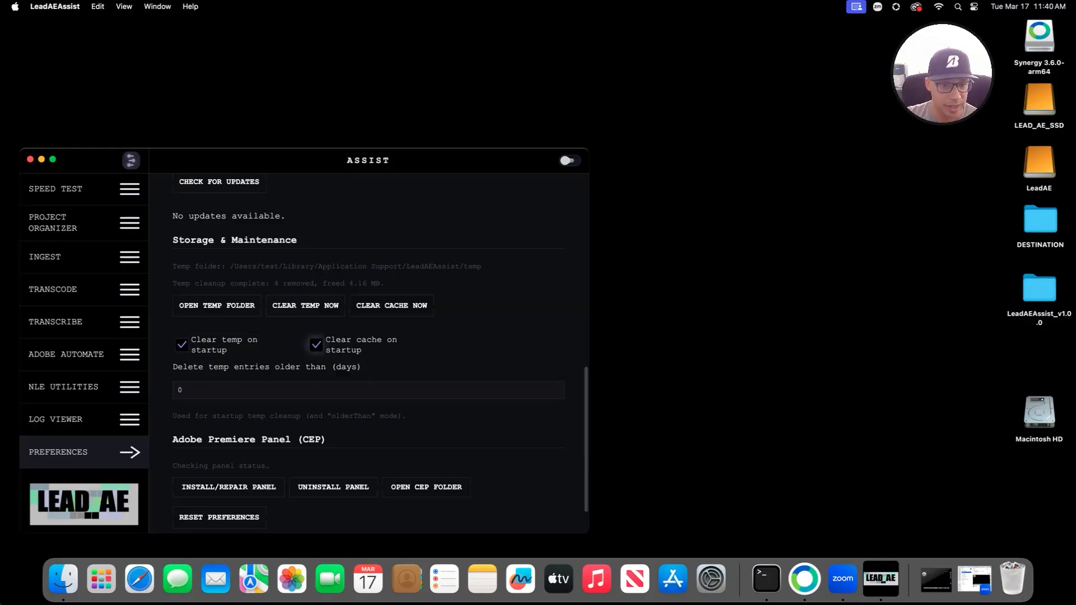
pyautogui.click(391, 305)
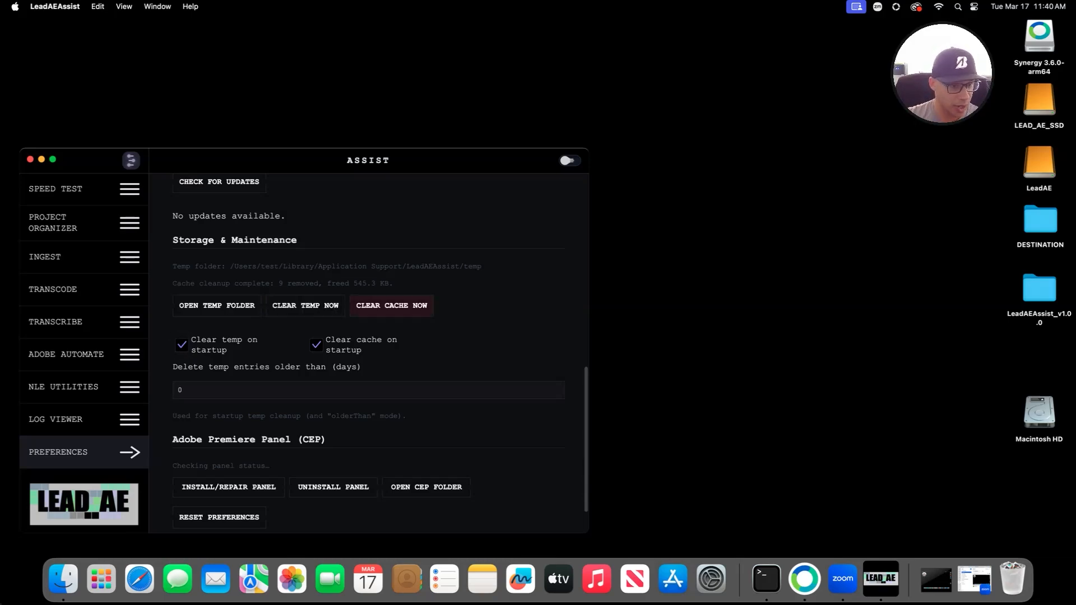
# Step: Reset all preferences to their defaults and confirm
pyautogui.scroll(-2, 381, 352)
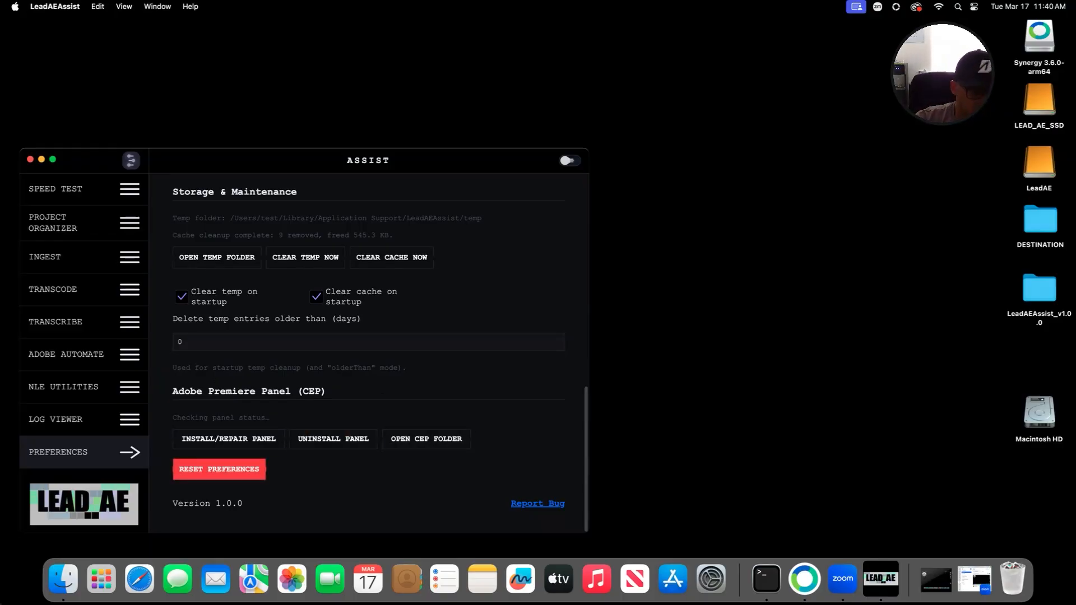
pyautogui.click(212, 471)
pyautogui.click(321, 385)
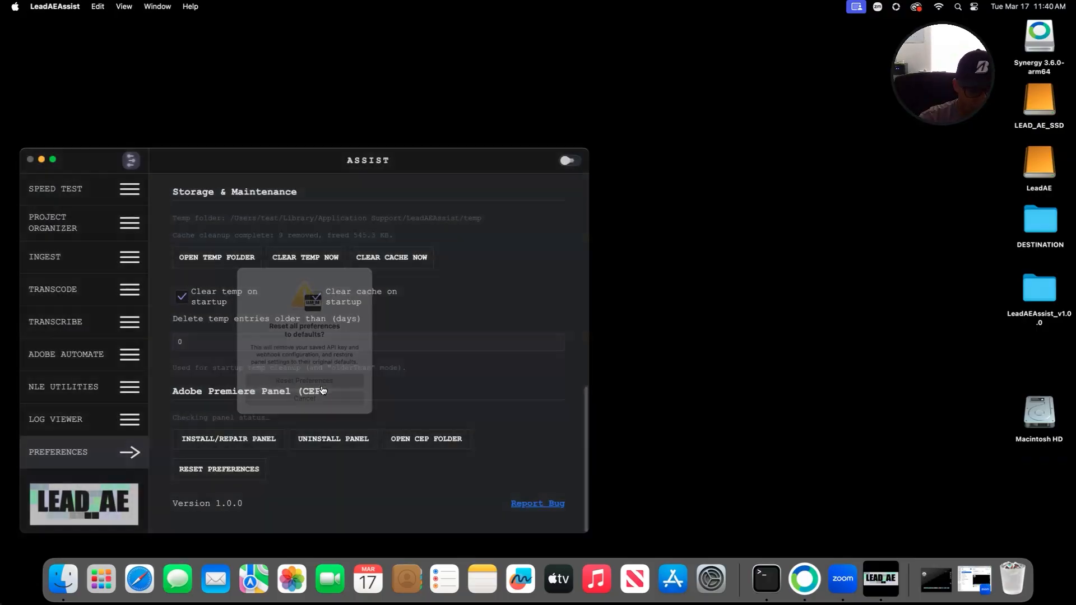
# Step: Try Light Mode, toggle between light and dark, and leave the theme on Dark Mode
pyautogui.scroll(5, 318, 388)
pyautogui.scroll(4, 318, 387)
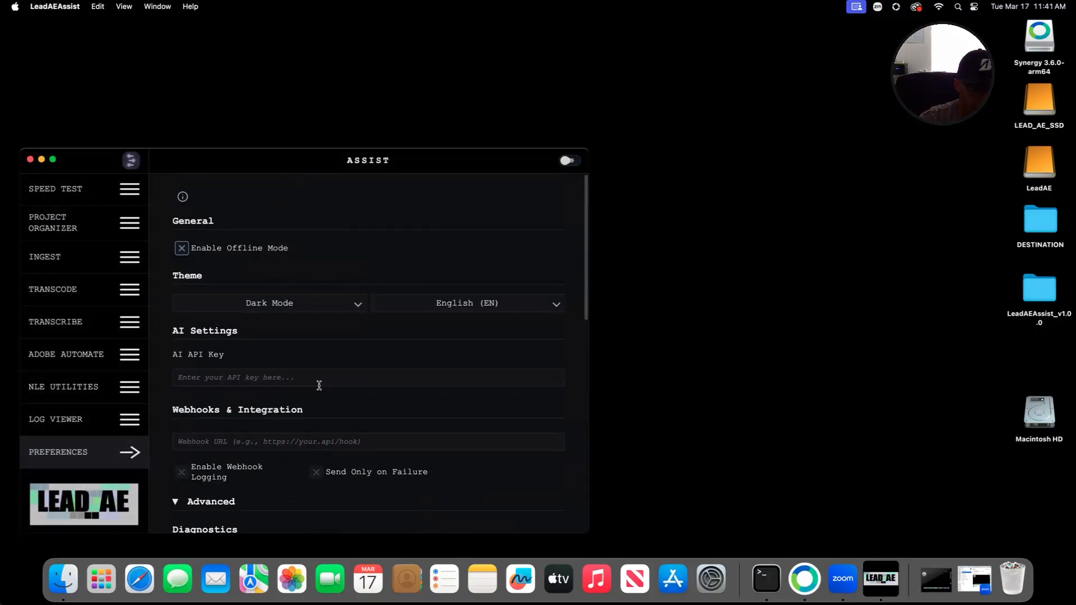
pyautogui.click(342, 307)
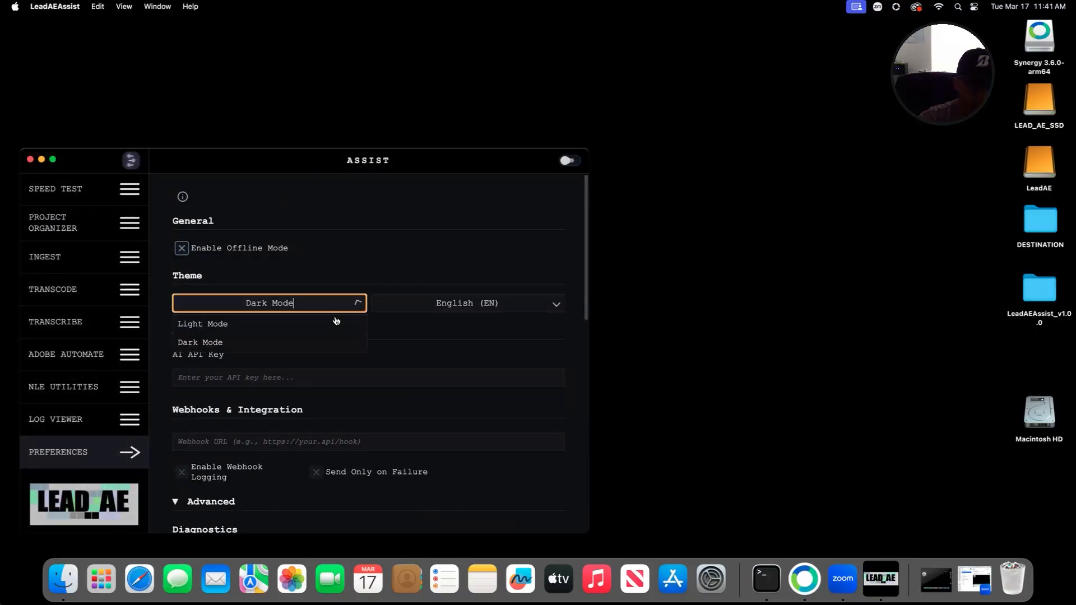
pyautogui.click(230, 325)
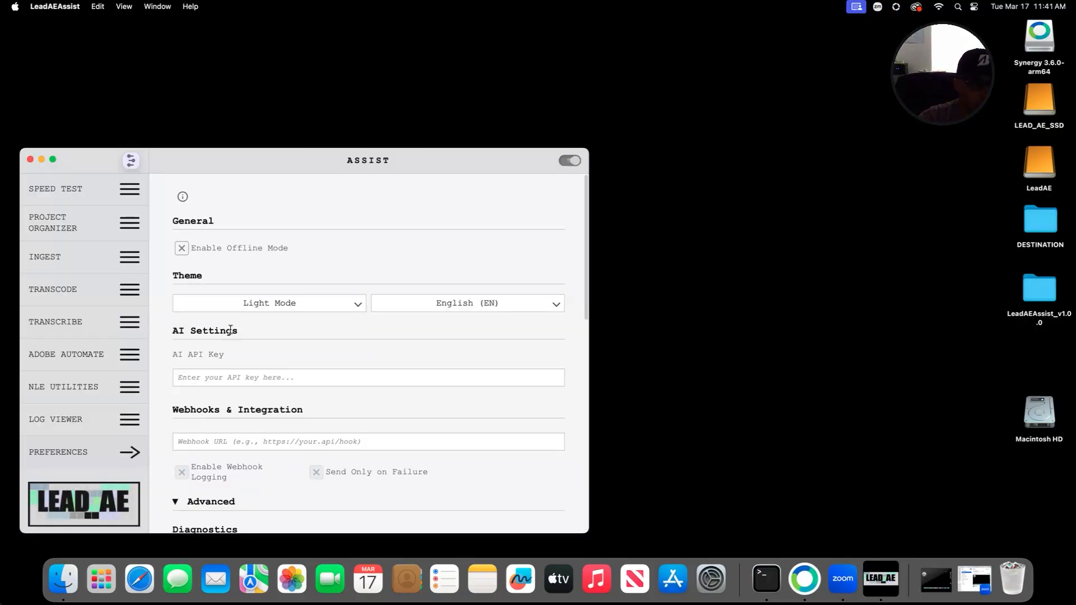
pyautogui.click(570, 162)
pyautogui.click(570, 163)
pyautogui.click(570, 163)
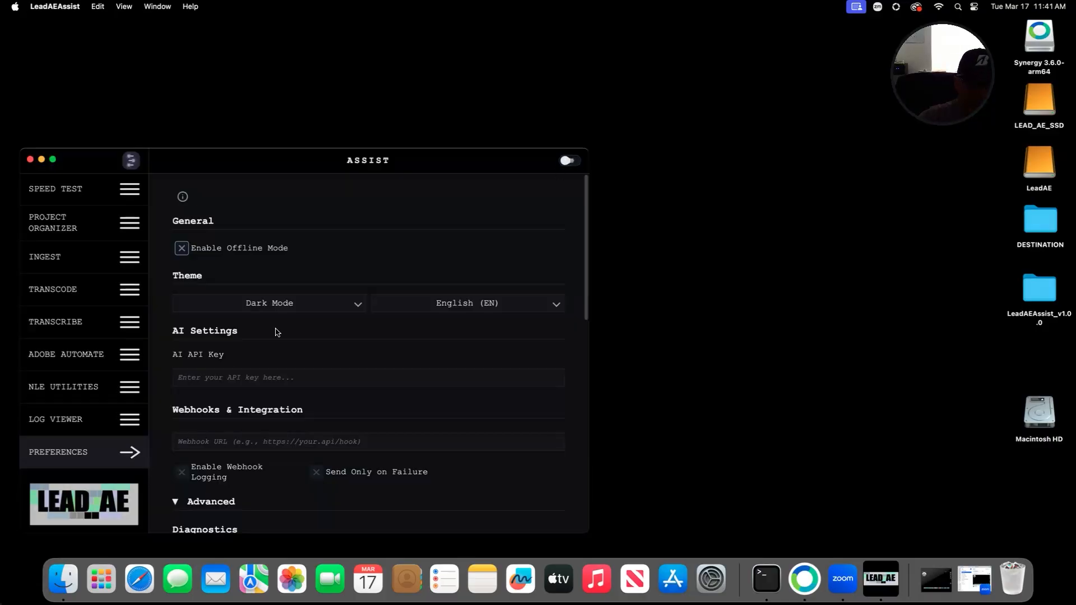
# Step: Switch the interface language to Chinese, then to Español
pyautogui.click(457, 298)
pyautogui.scroll(-1, 449, 365)
pyautogui.click(433, 394)
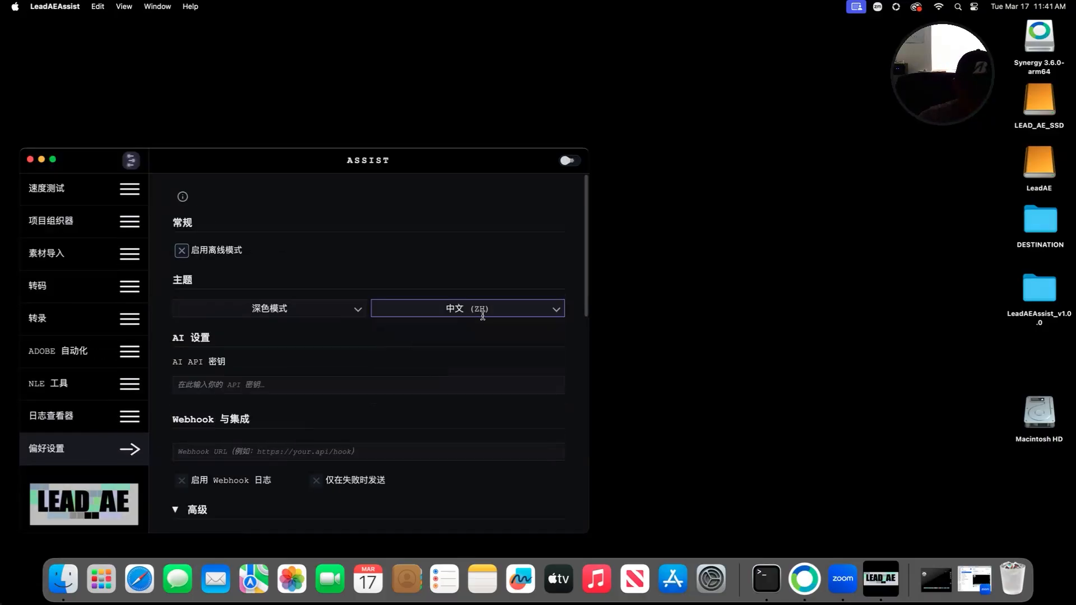
pyautogui.click(482, 316)
pyautogui.click(446, 331)
pyautogui.click(465, 307)
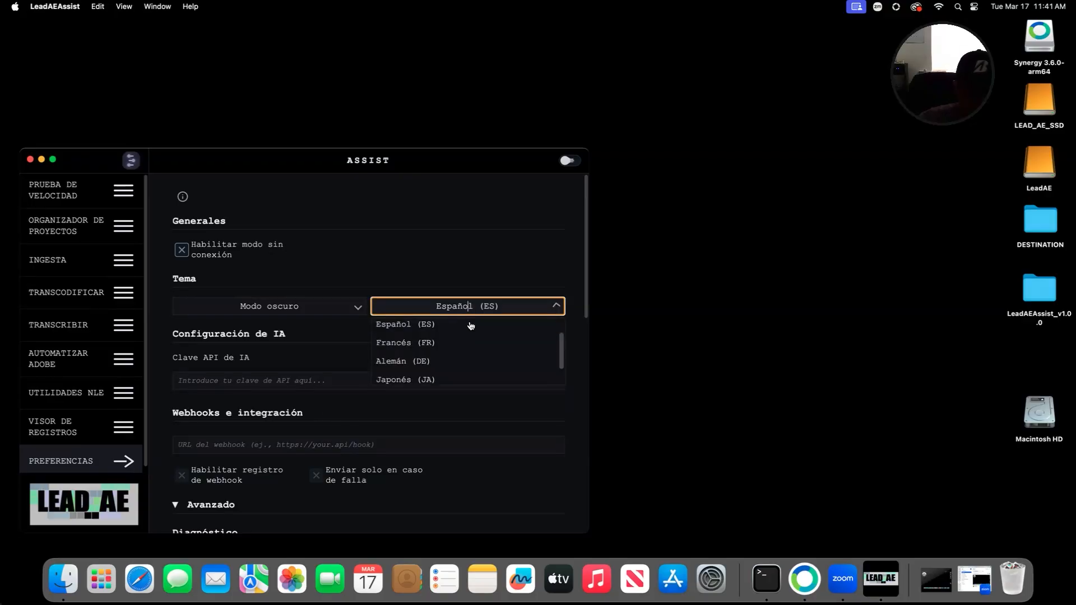
pyautogui.scroll(1, 458, 339)
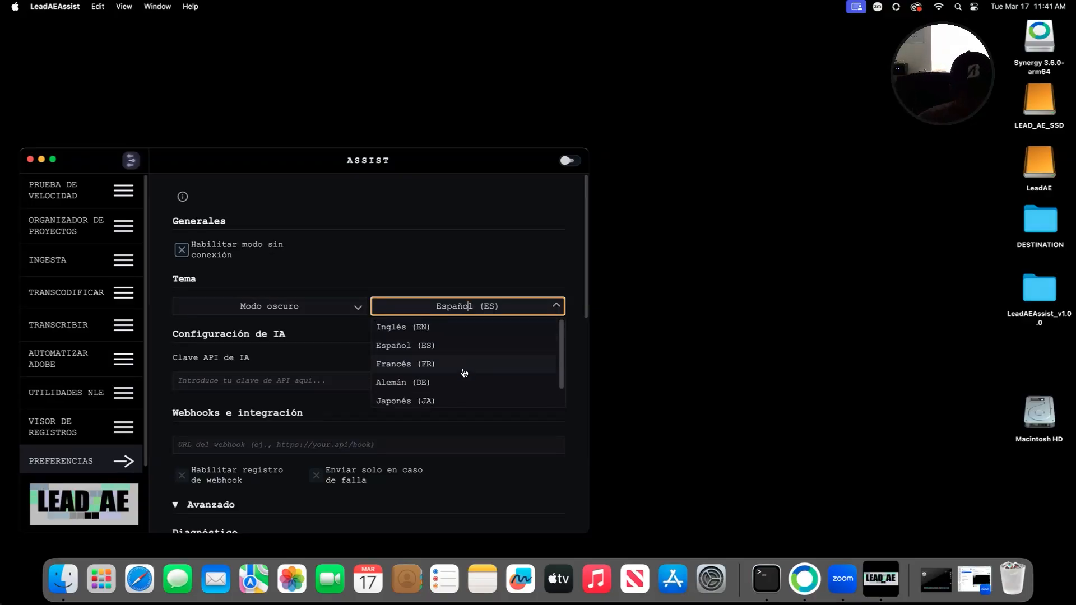
pyautogui.scroll(-1, 464, 373)
pyautogui.scroll(-3, 465, 348)
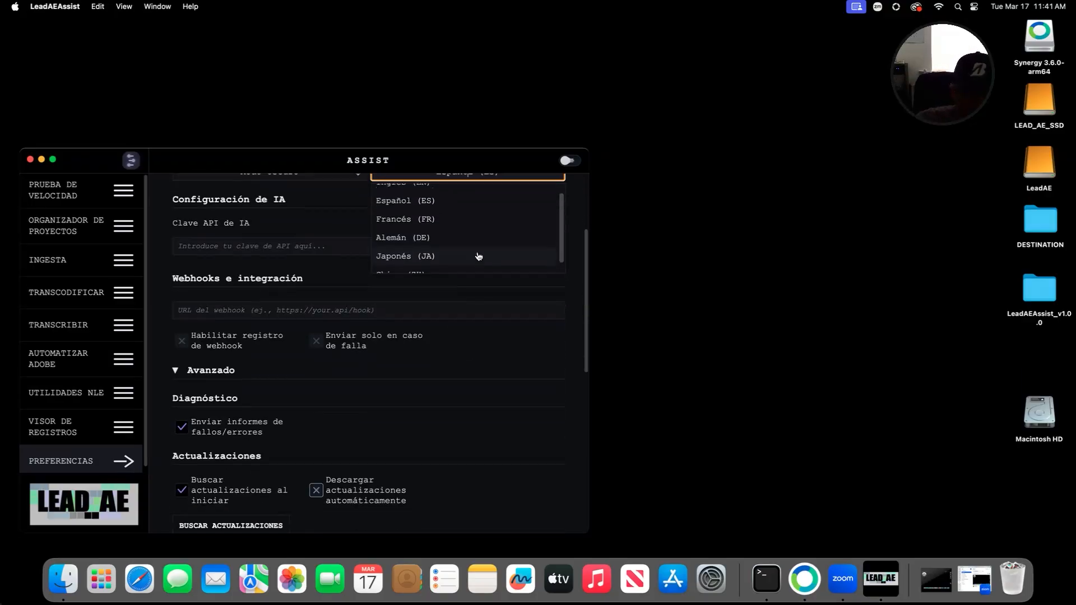
pyautogui.scroll(1, 461, 212)
pyautogui.click(461, 212)
pyautogui.scroll(4, 461, 212)
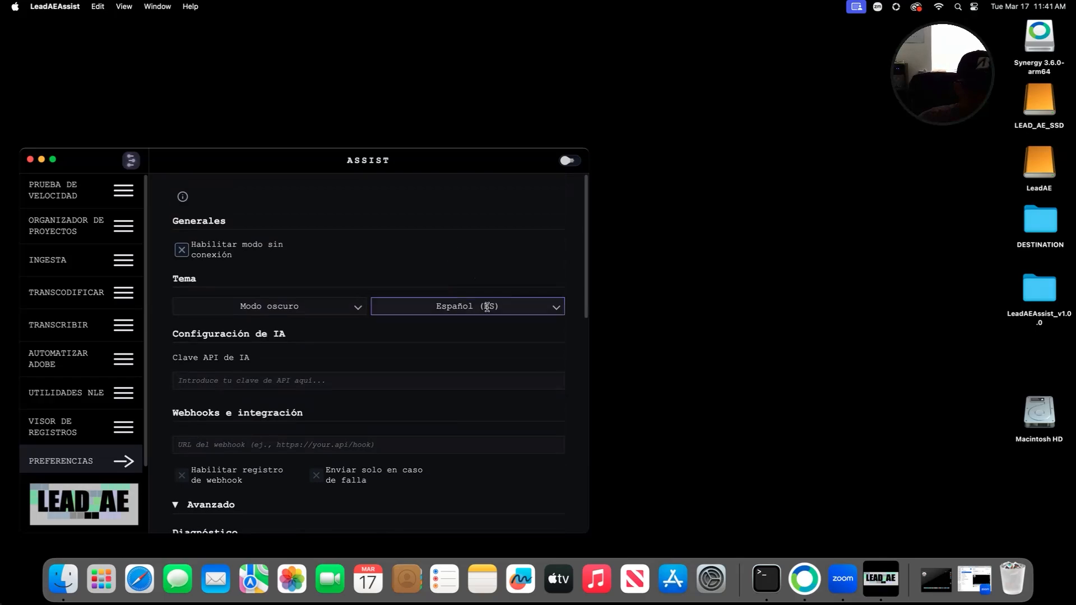
# Step: Browse the Spanish Automatizar Adobe, Visor de Registros, Transcodificar and Prueba de Velocidad pages, returning to Preferencias
pyautogui.click(487, 307)
pyautogui.click(68, 359)
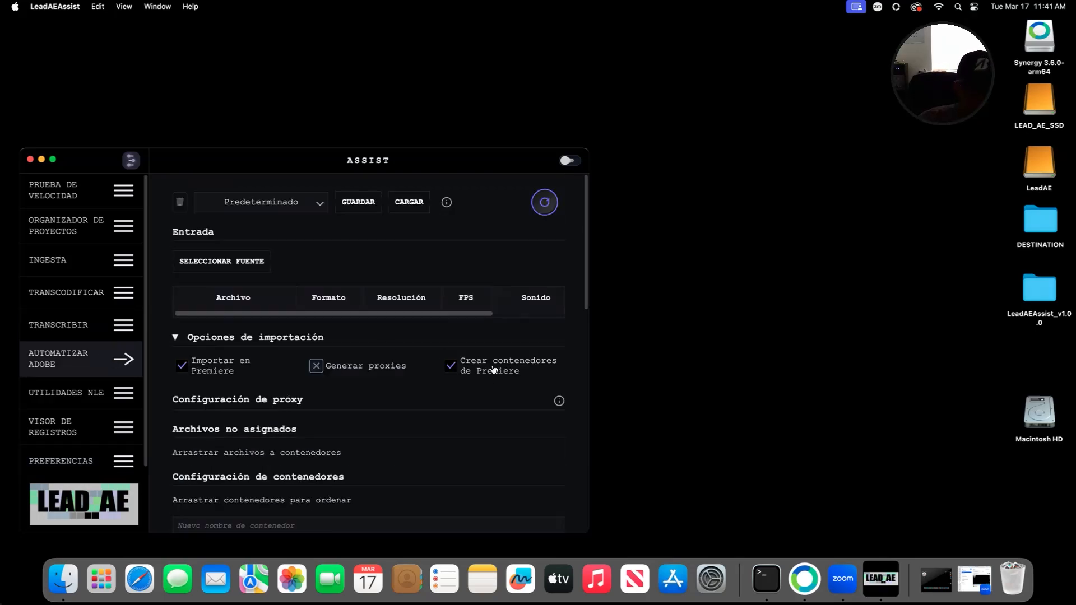
pyautogui.scroll(-1, 51, 354)
pyautogui.click(89, 425)
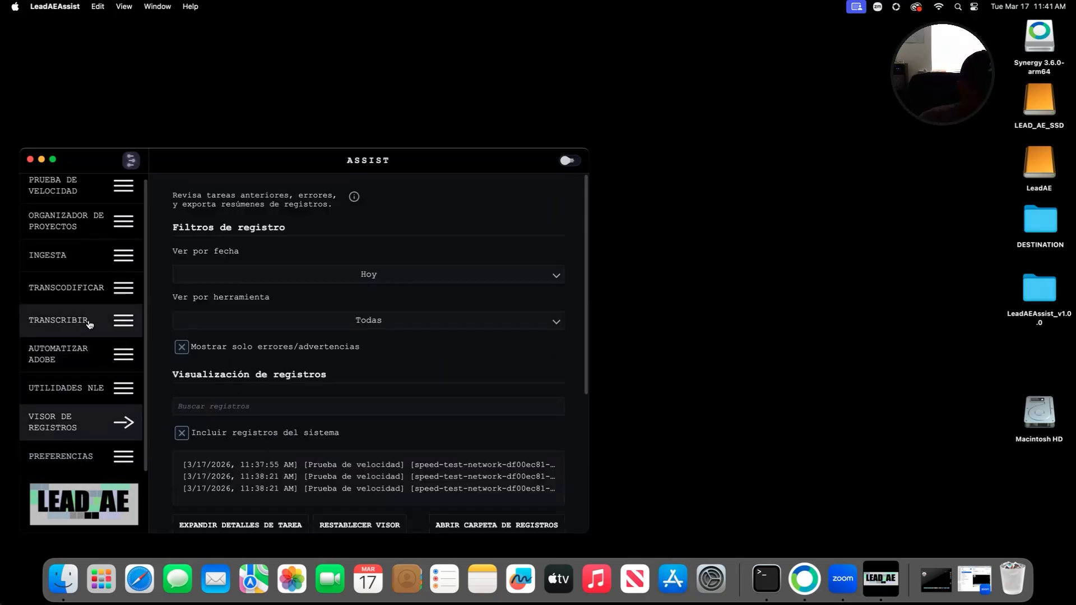
pyautogui.scroll(1, 87, 319)
pyautogui.click(79, 292)
pyautogui.click(78, 190)
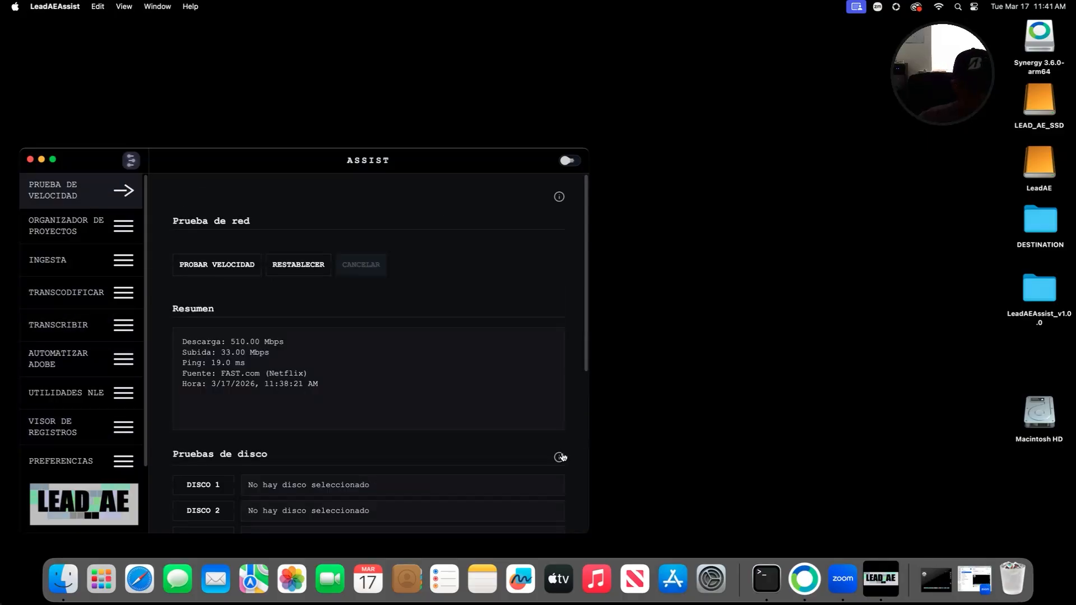
pyautogui.click(75, 203)
pyautogui.click(91, 462)
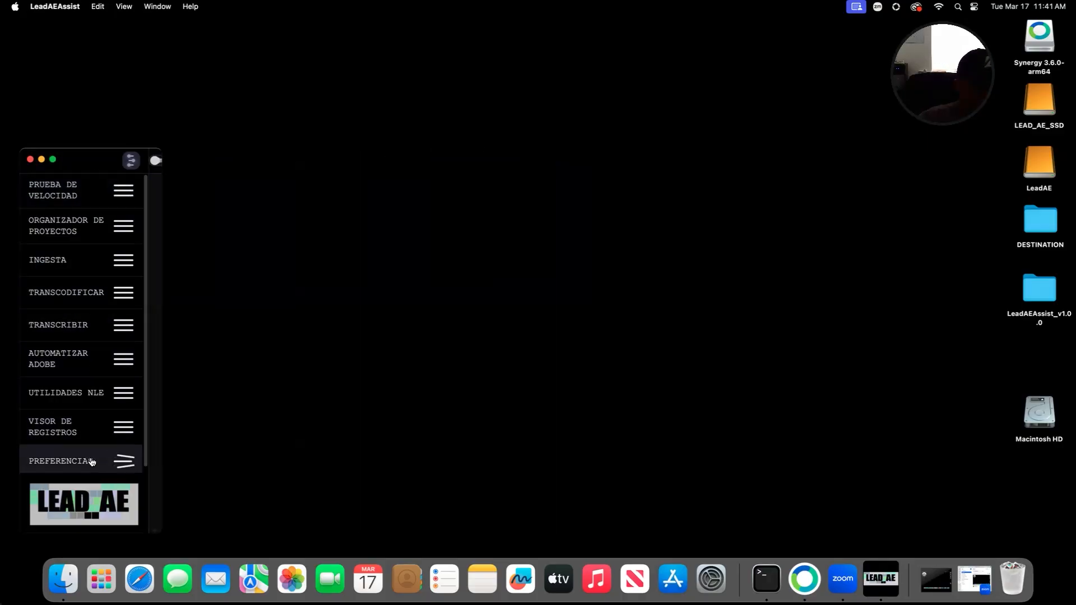
# Step: Set the interface language back to English (EN) and scroll down to the version line
pyautogui.click(497, 310)
pyautogui.click(448, 326)
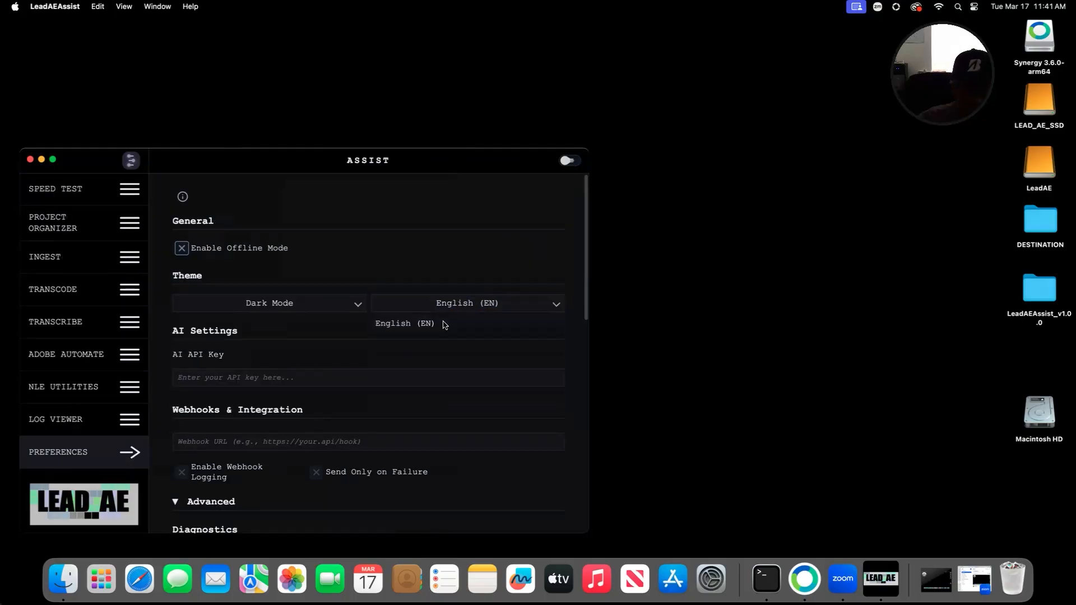
pyautogui.scroll(-5, 426, 343)
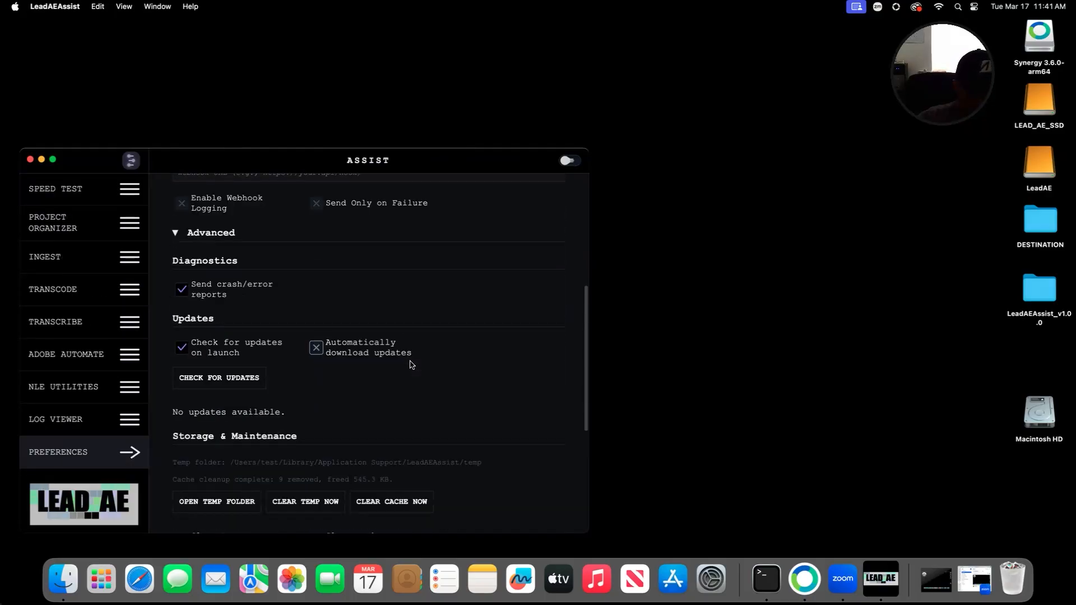
pyautogui.scroll(-5, 412, 366)
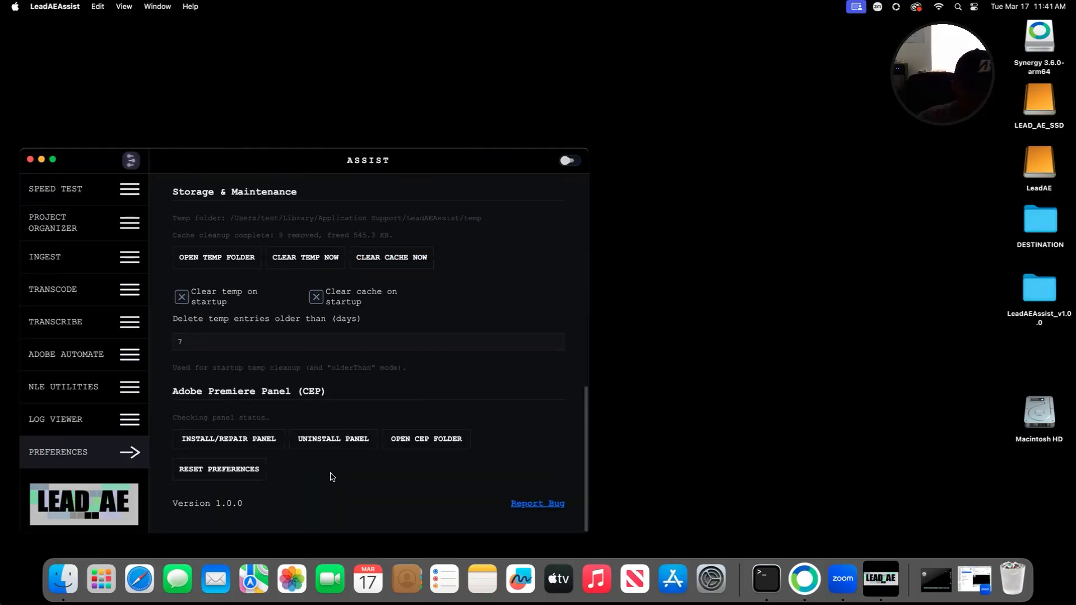
# Step: Open the Report Bugs or Errors form in Safari, view it, then close it
pyautogui.click(537, 504)
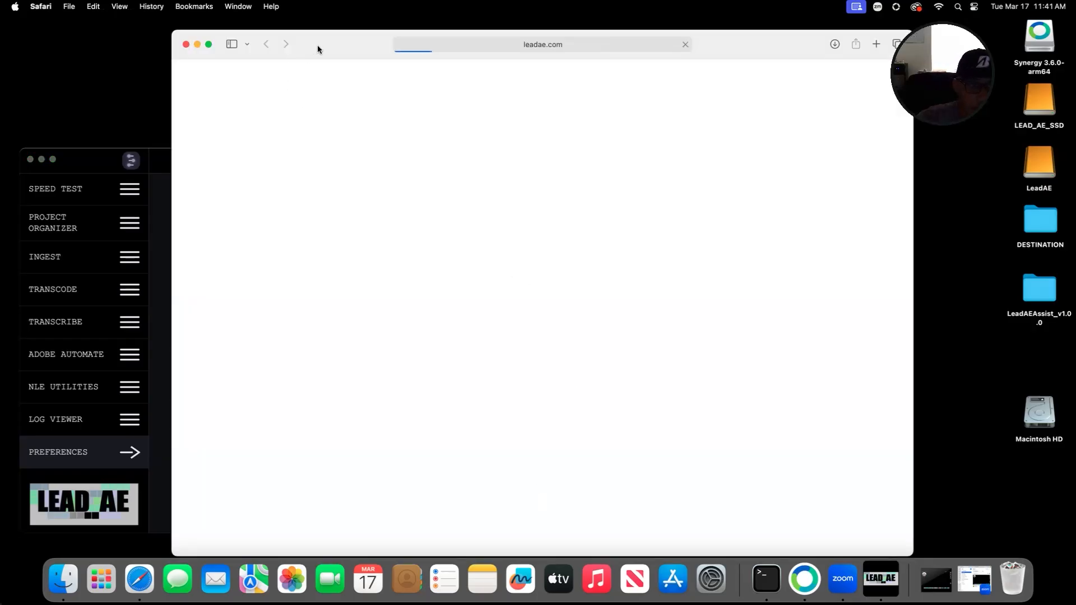
pyautogui.moveTo(338, 47); pyautogui.dragTo(286, 44)
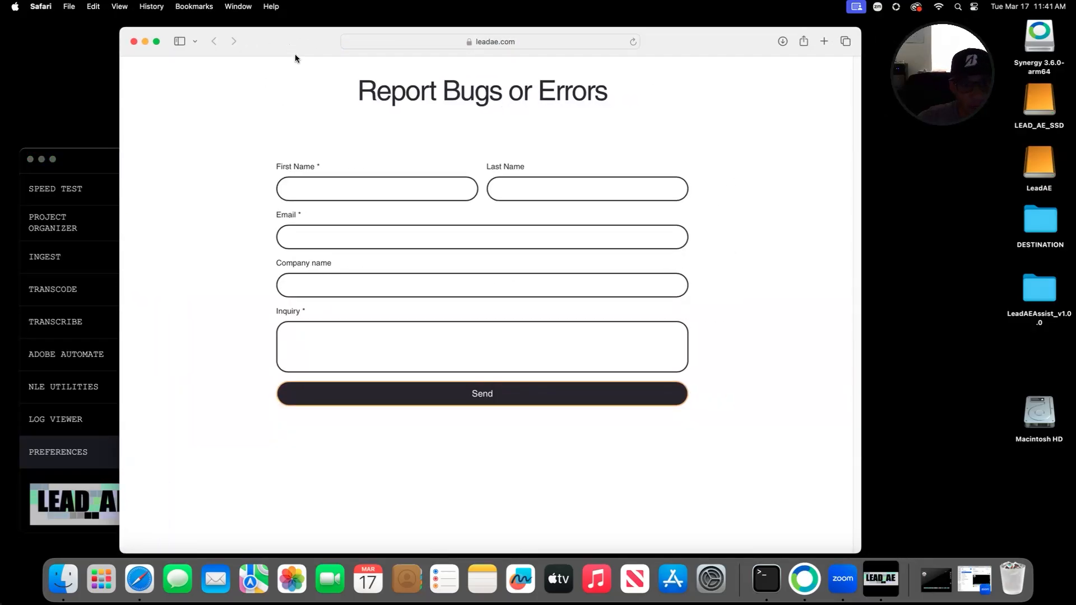
pyautogui.click(134, 42)
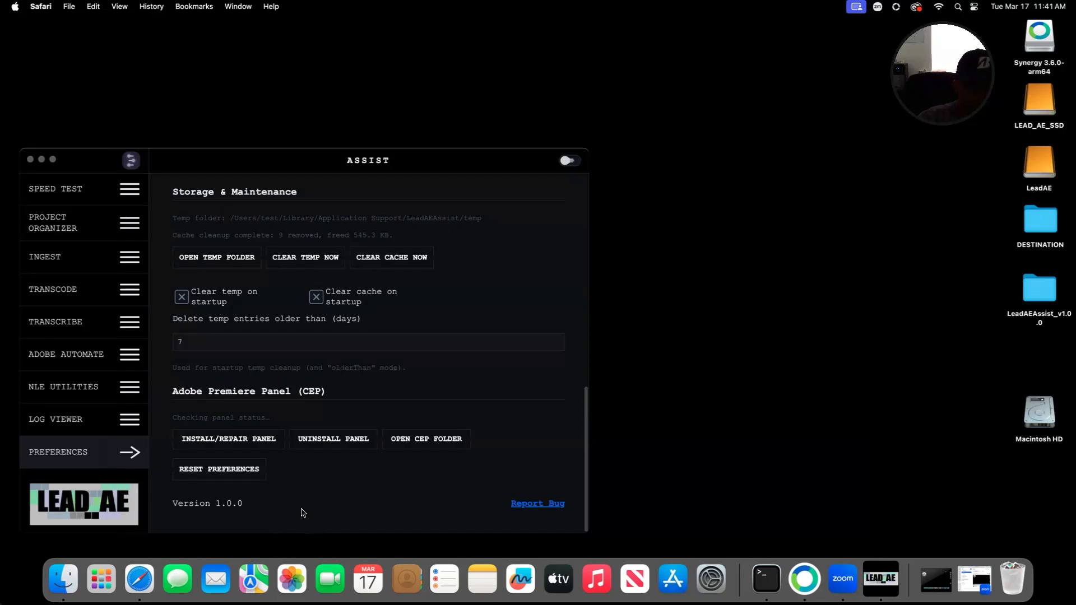
pyautogui.click(282, 509)
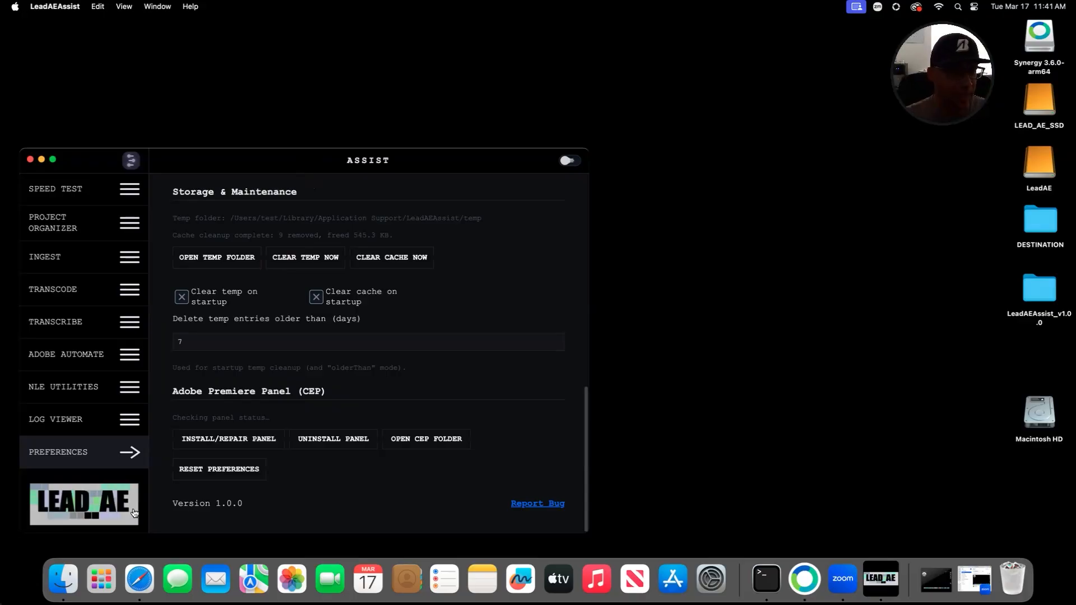
# Step: Open the leadae.com homepage from the LEAD AE logo, close Safari, and reposition the ASSIST window
pyautogui.click(65, 511)
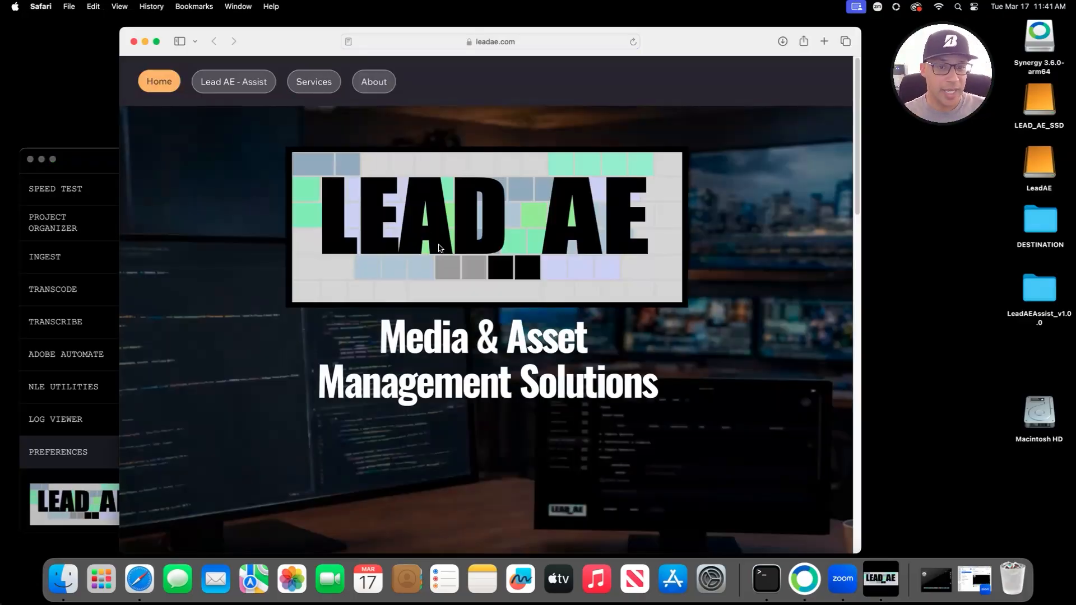
pyautogui.click(134, 42)
pyautogui.moveTo(290, 161); pyautogui.dragTo(329, 141)
# Step: Open the Help documentation and read the NLE Utilities, Transcribe and permissions/paths troubleshooting pages
pyautogui.click(191, 6)
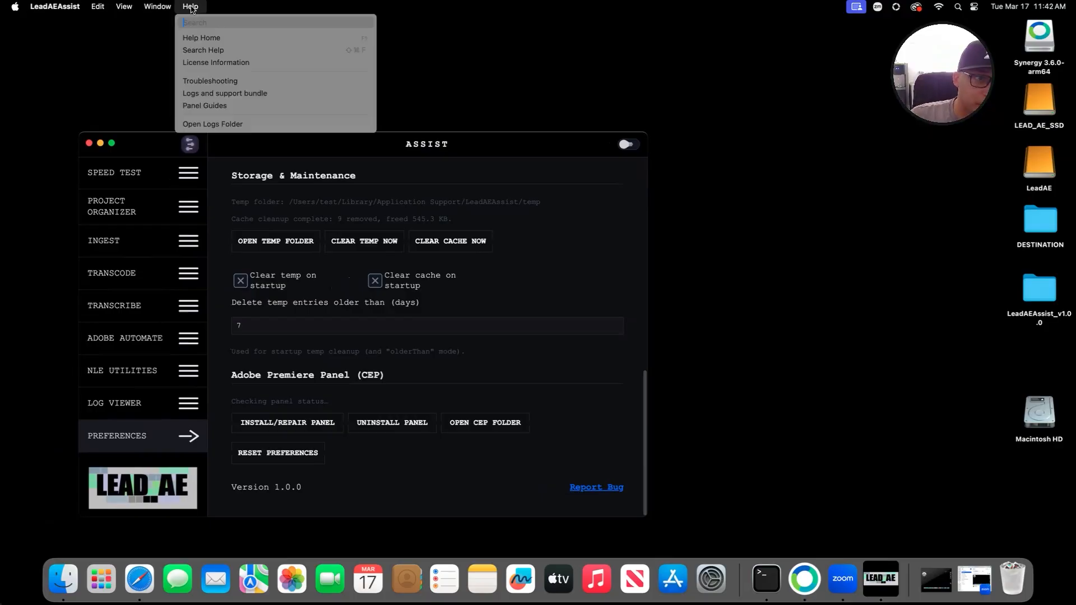
pyautogui.click(216, 82)
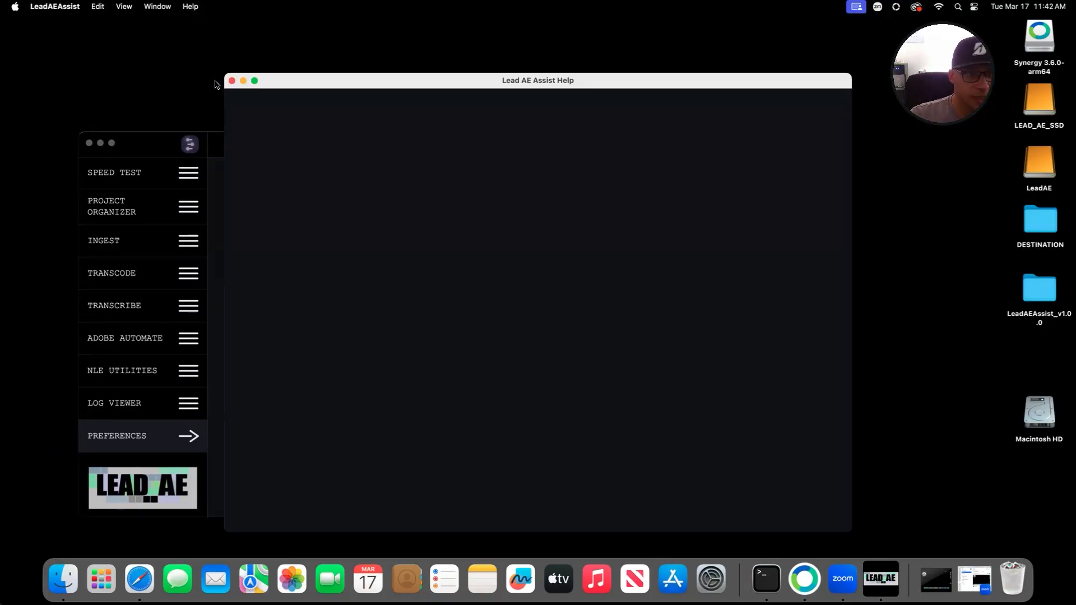
pyautogui.scroll(-5, 503, 272)
pyautogui.click(317, 313)
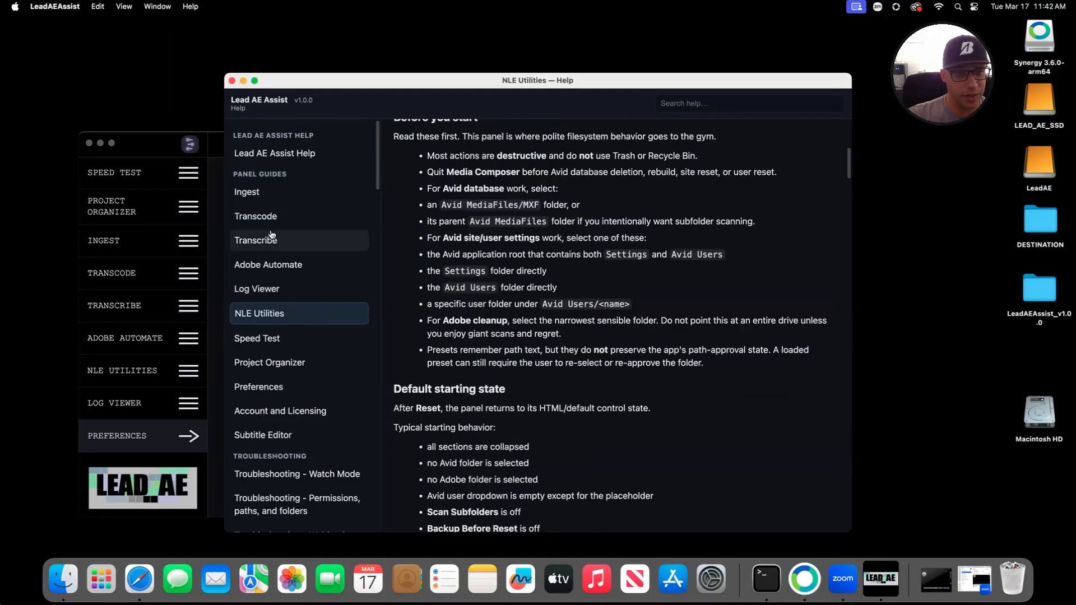
pyautogui.click(271, 238)
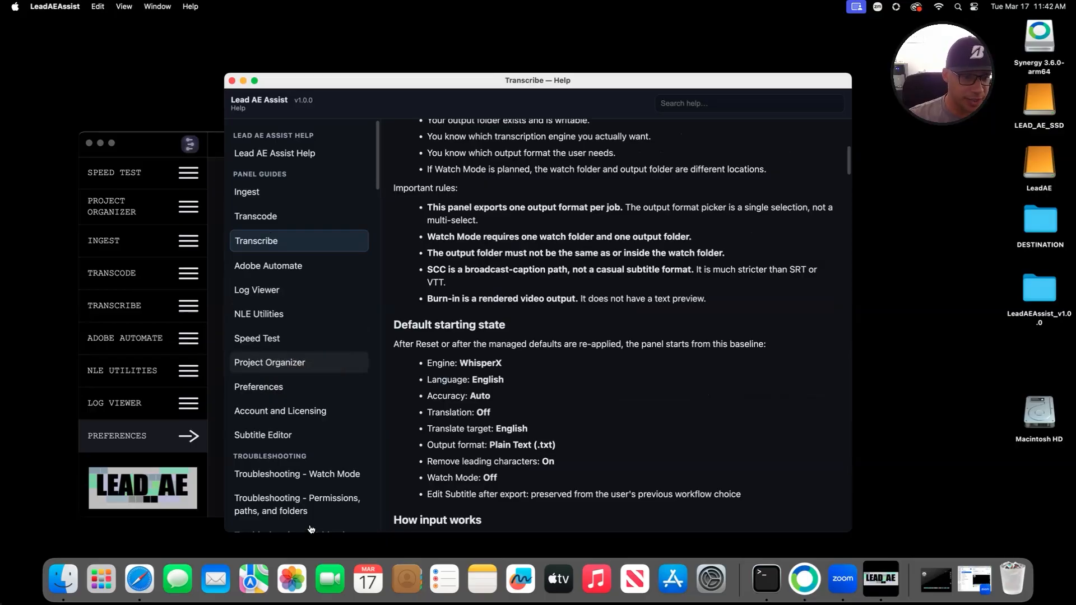
pyautogui.click(309, 506)
pyautogui.scroll(-10, 291, 449)
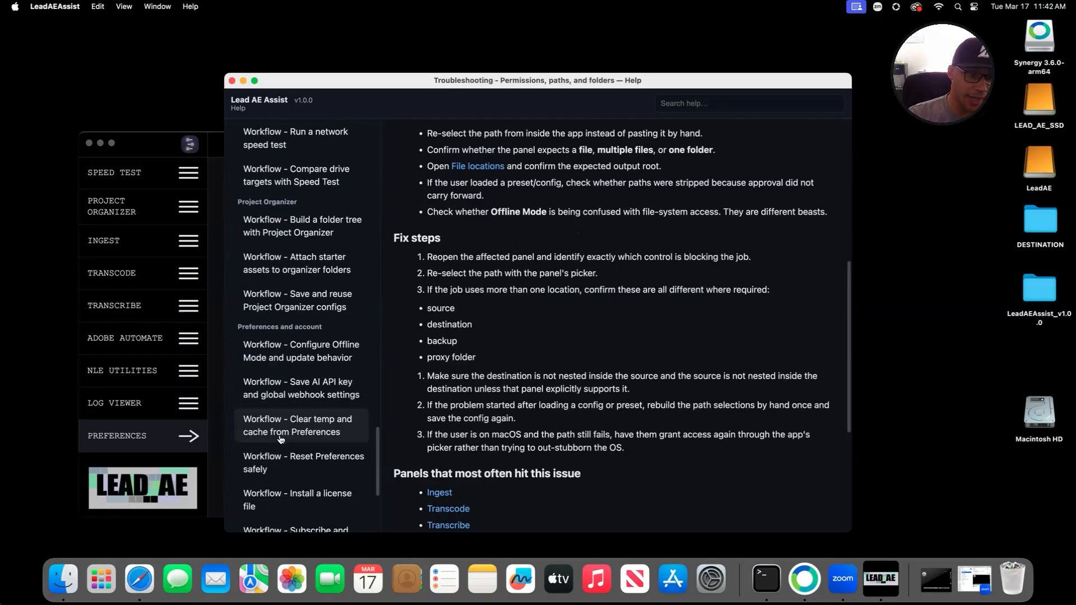
pyautogui.scroll(-5, 281, 439)
# Step: Read the license-file install, API key and webhooks, and License information guides, then close Help
pyautogui.click(308, 300)
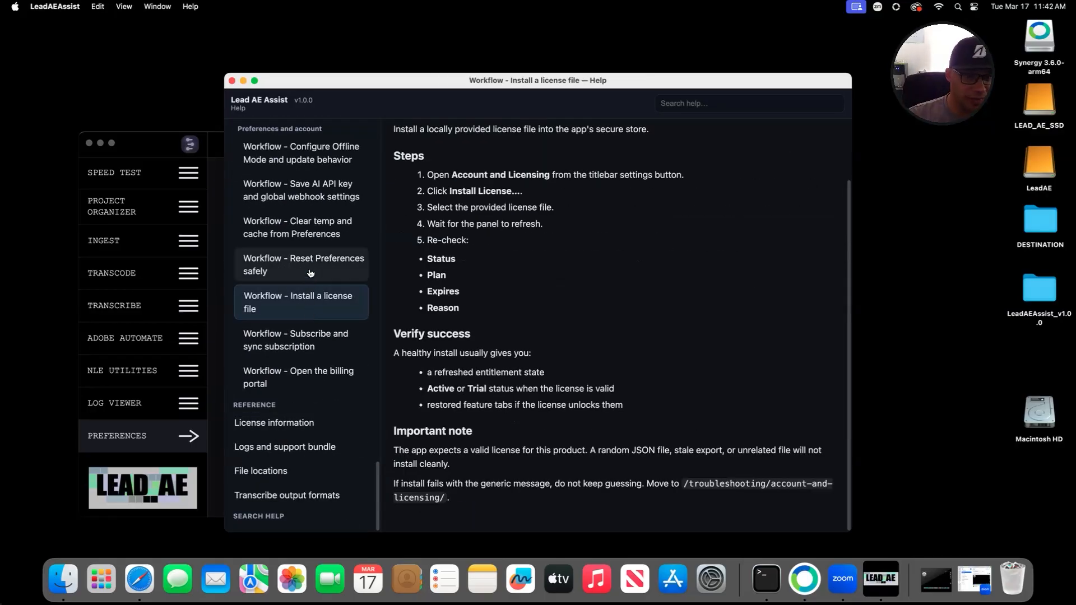
pyautogui.click(303, 194)
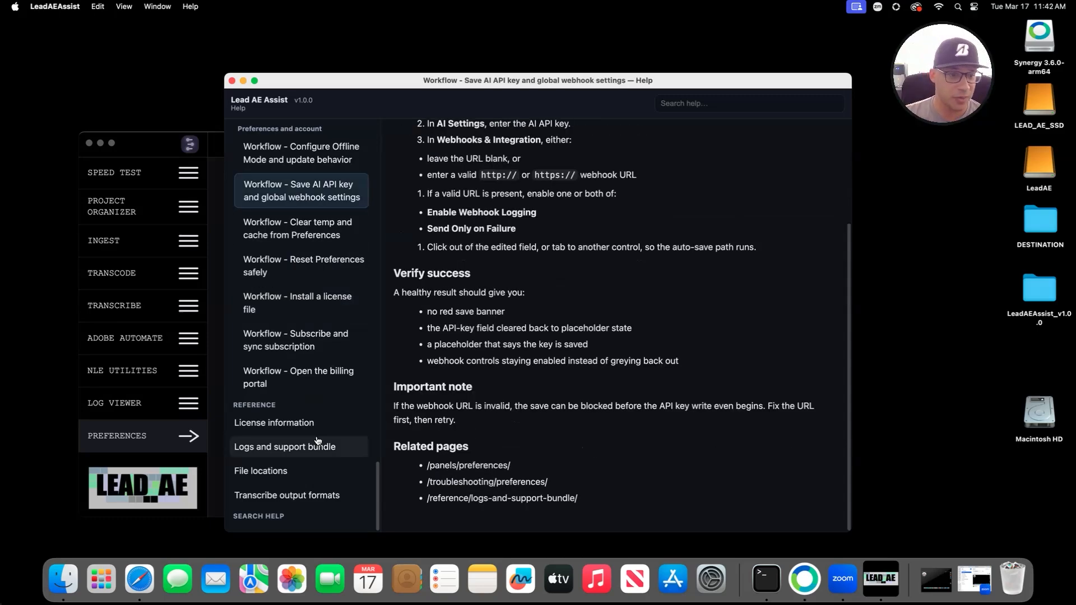
pyautogui.click(290, 424)
pyautogui.scroll(2, 563, 396)
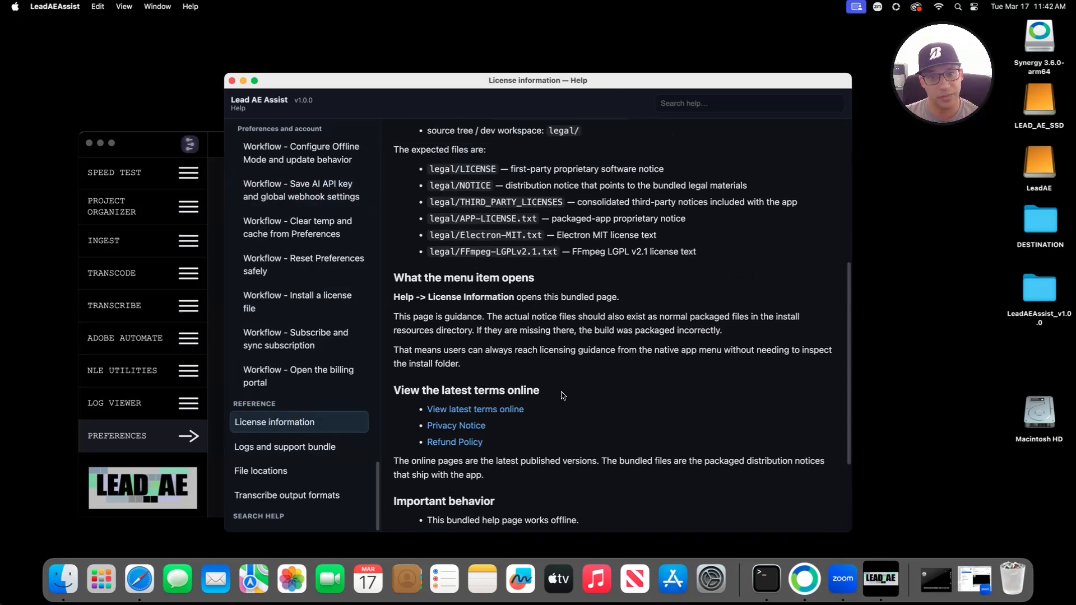
pyautogui.scroll(3, 563, 395)
pyautogui.click(233, 80)
pyautogui.moveTo(343, 150); pyautogui.dragTo(468, 141)
# Step: Collapse the Preferences panel so only the nine-tool sidebar from Speed Test to Preferences shows
pyautogui.click(307, 429)
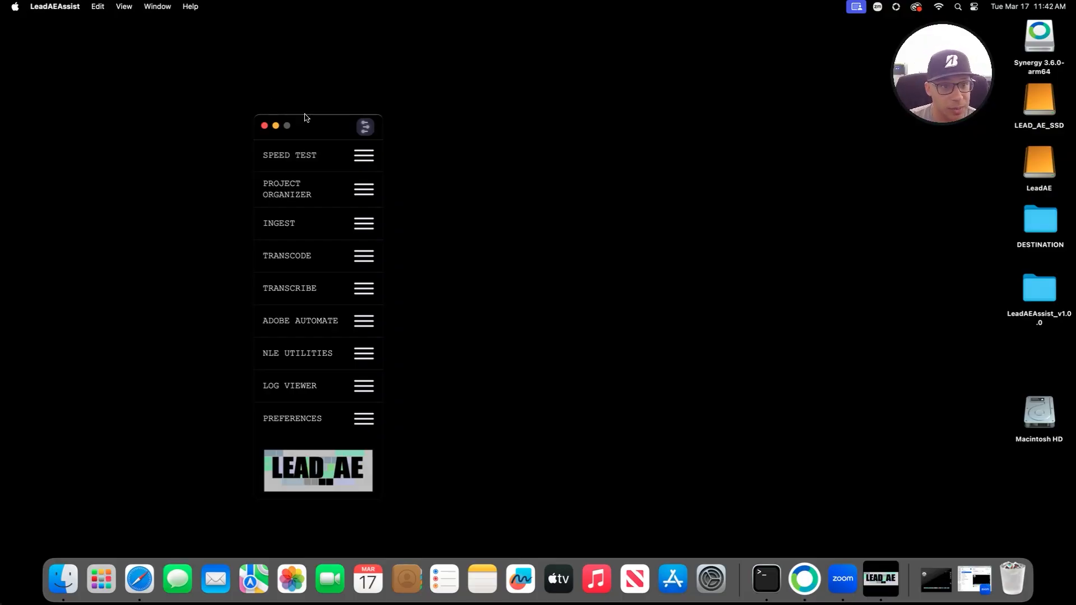
# Step: Dock the sidebar at the left edge, peek at Speed Test (510 Mbps) and Project Organizer, then collapse both
pyautogui.doubleClick(325, 127)
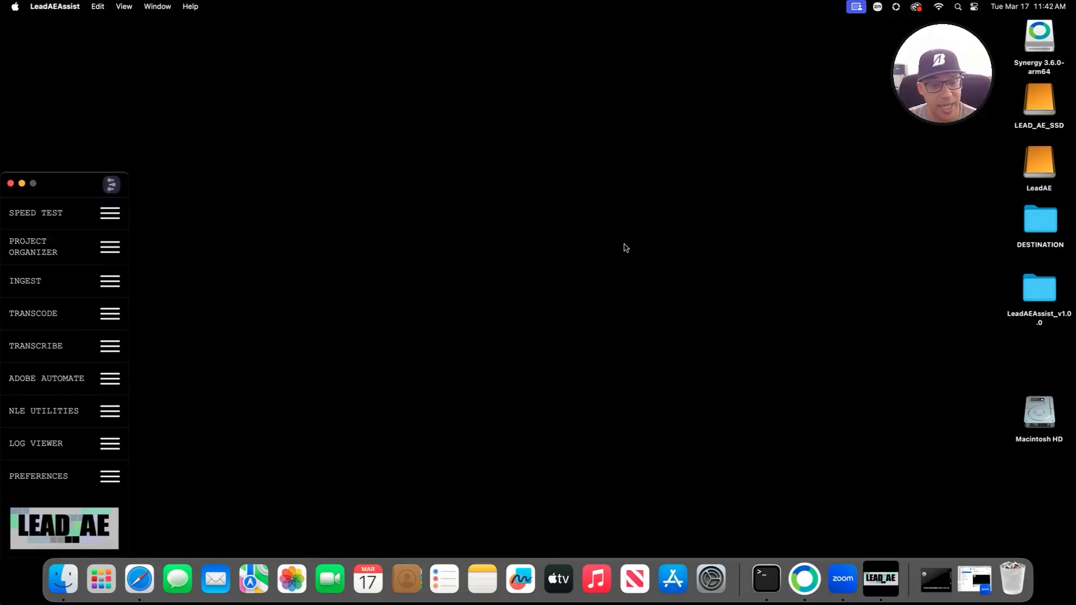
pyautogui.click(93, 227)
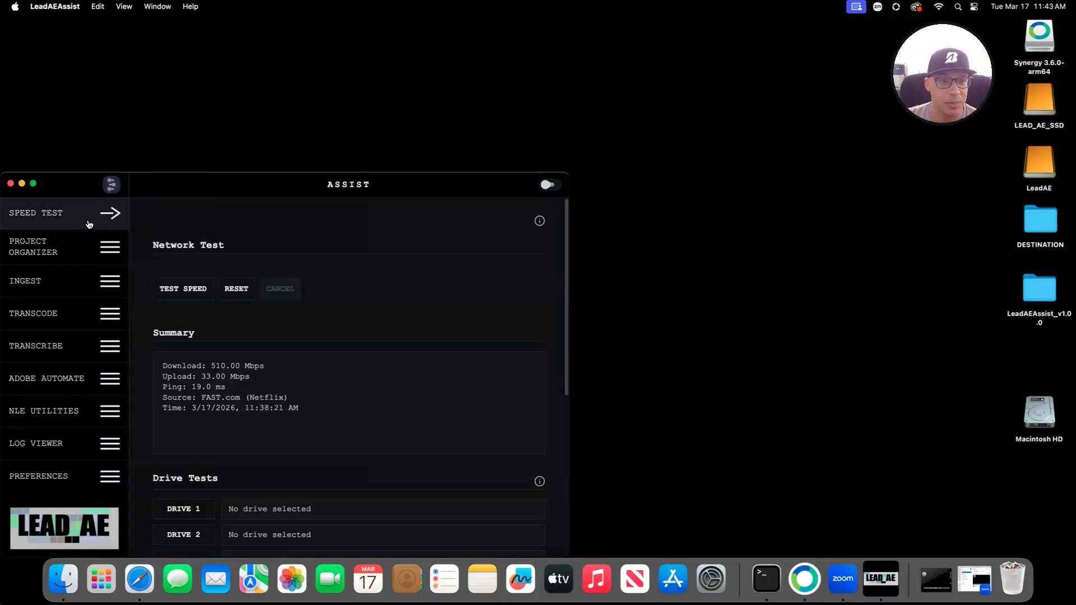
pyautogui.click(95, 255)
pyautogui.click(95, 255)
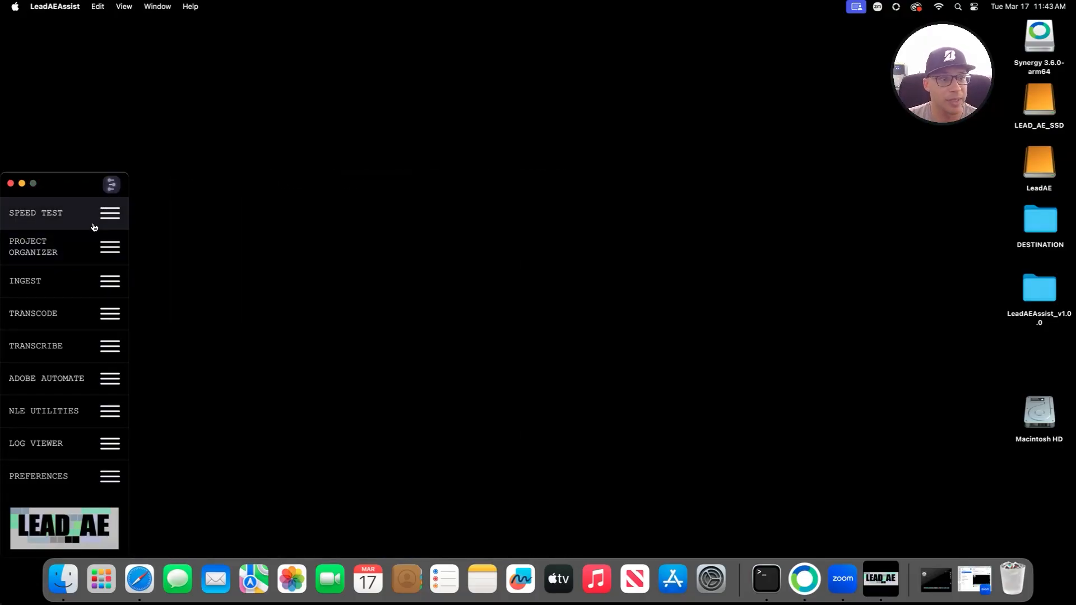
pyautogui.click(93, 222)
pyautogui.click(92, 222)
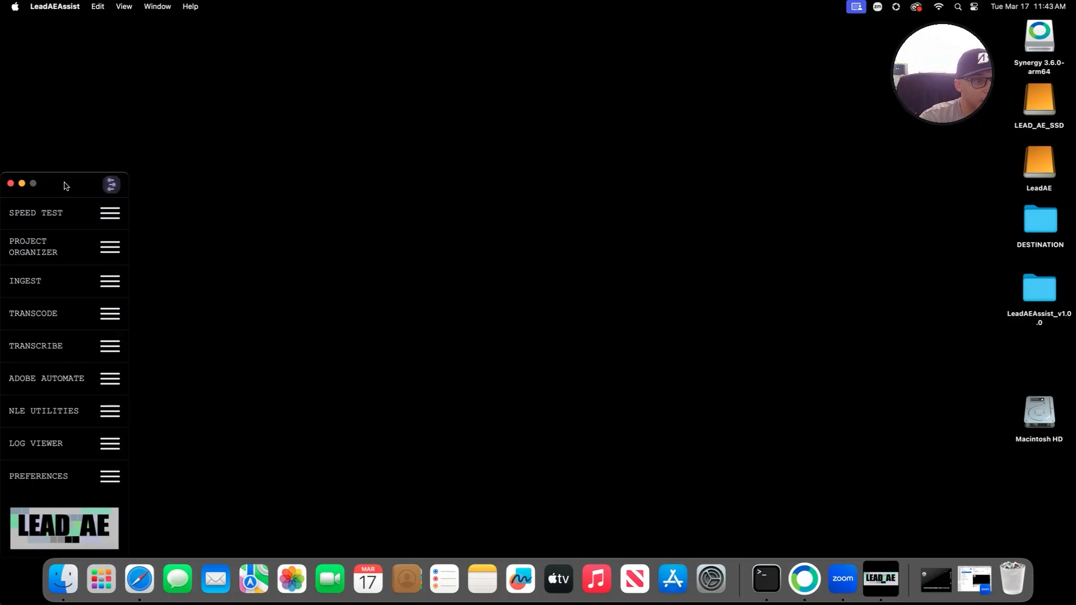
pyautogui.moveTo(65, 185); pyautogui.dragTo(77, 171)
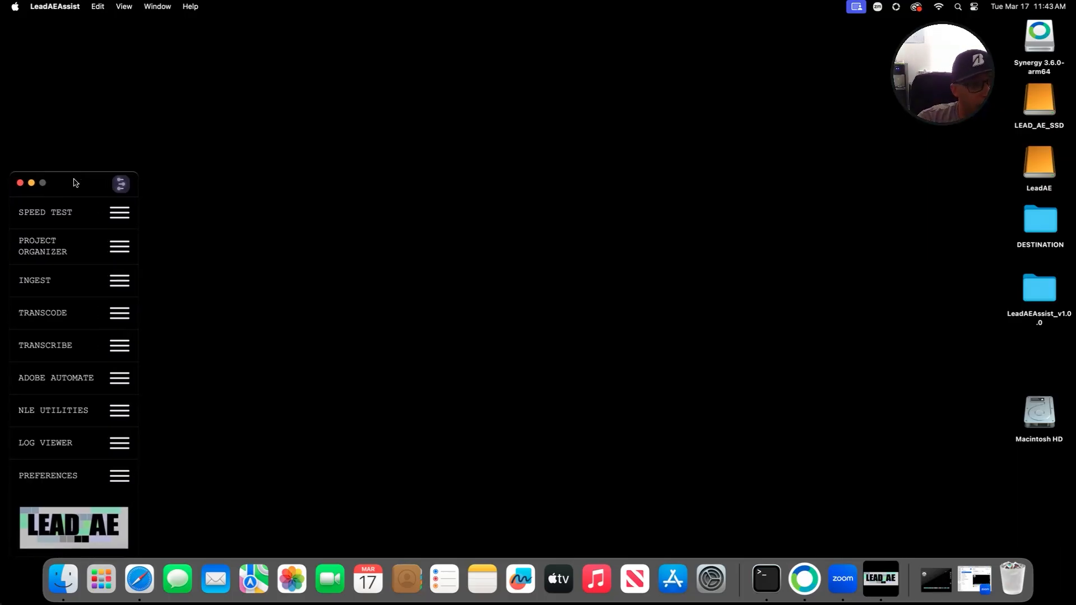